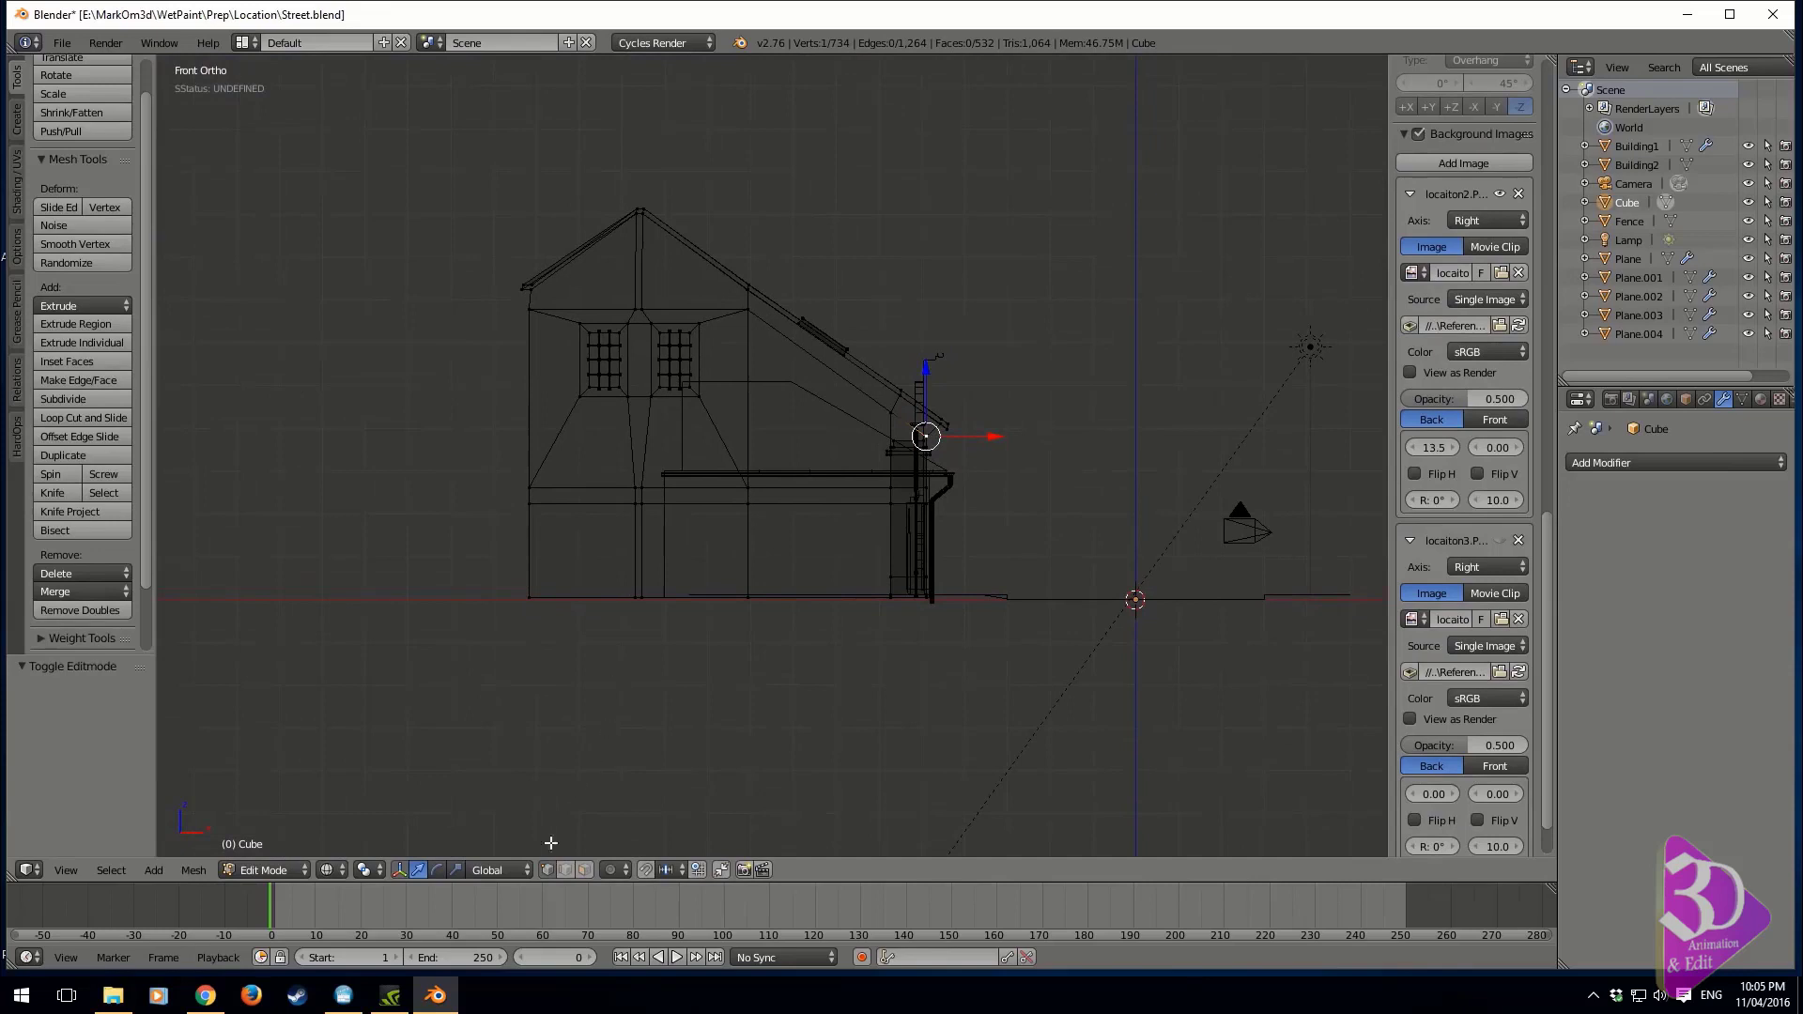
Select the connected house mesh and deselect its lower walls, leaving the roof and upper gable section selected
left_click(688, 385)
mouse_move(751, 240)
left_mouse_down("ctrl")
mouse_move(395, 301)
mouse_move(880, 522)
left_mouse_up("ctrl")
key("ctrl+l")
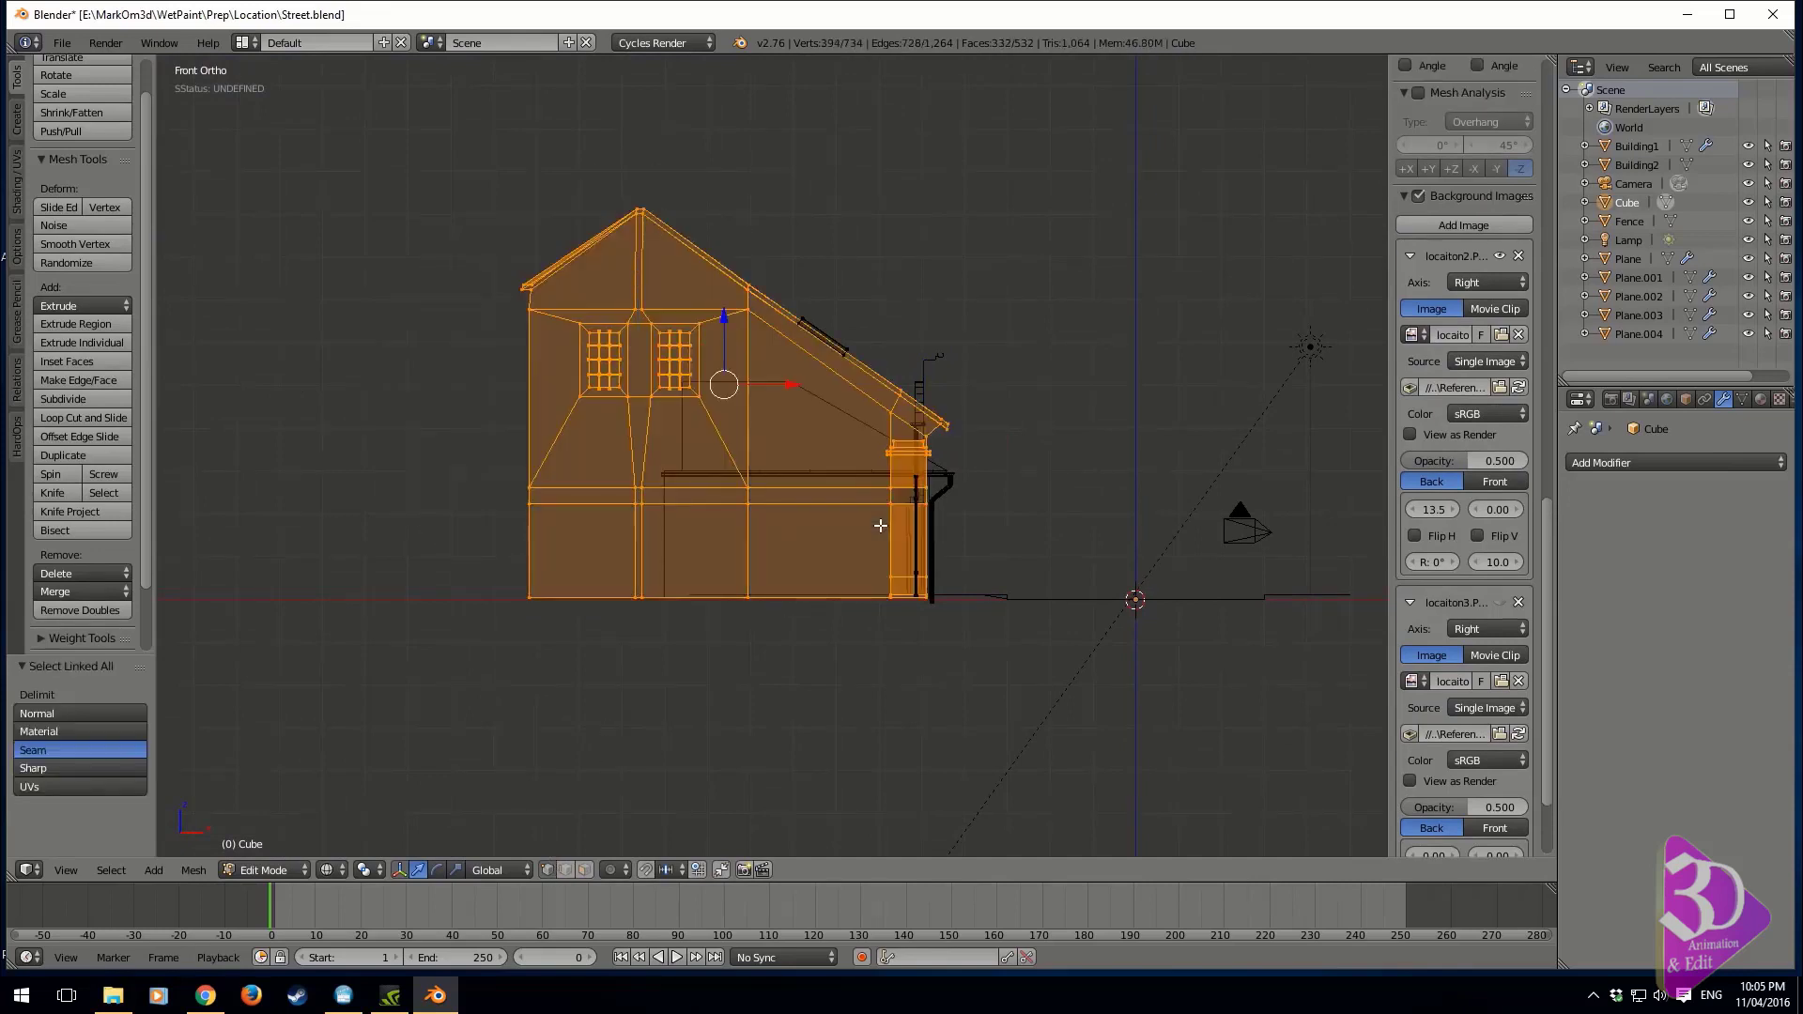
middle_click_drag(879, 526, 660, 535)
key("b")
middle_click_drag(726, 371, 565, 654)
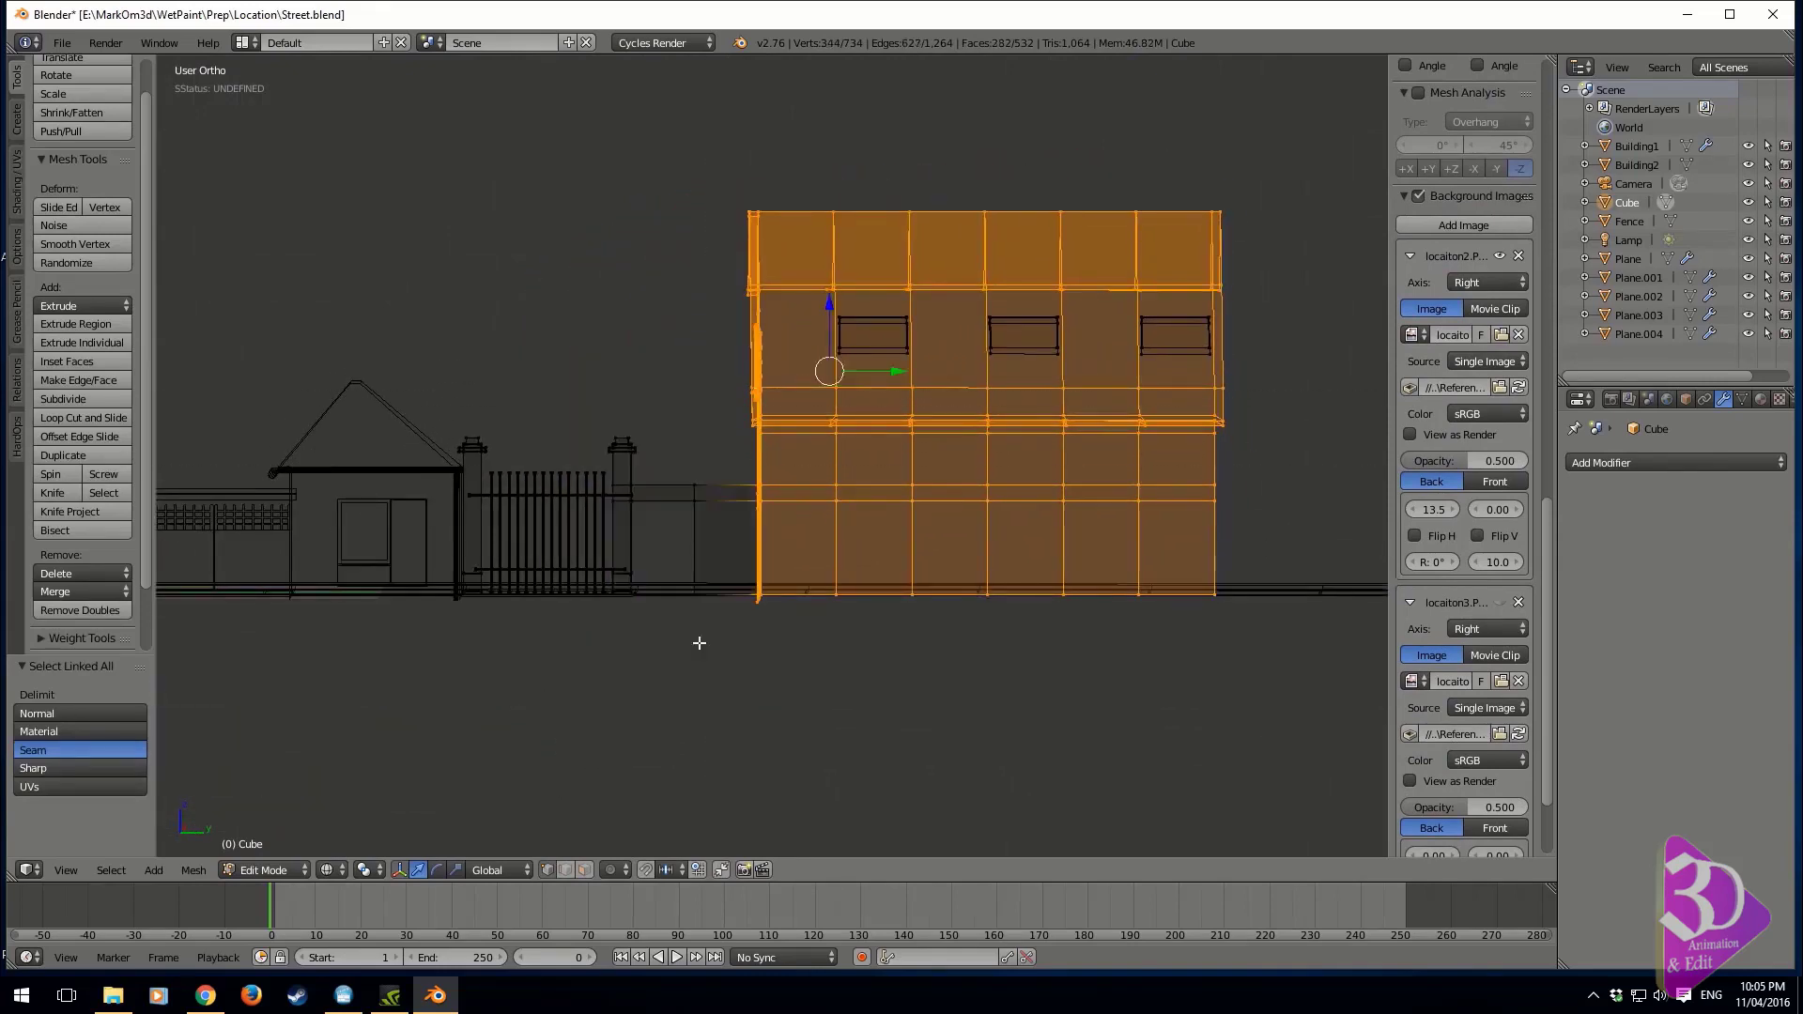
middle_click_drag(1024, 514, 732, 575, "shift")
key("b")
middle_click_drag(983, 524, 201, 736)
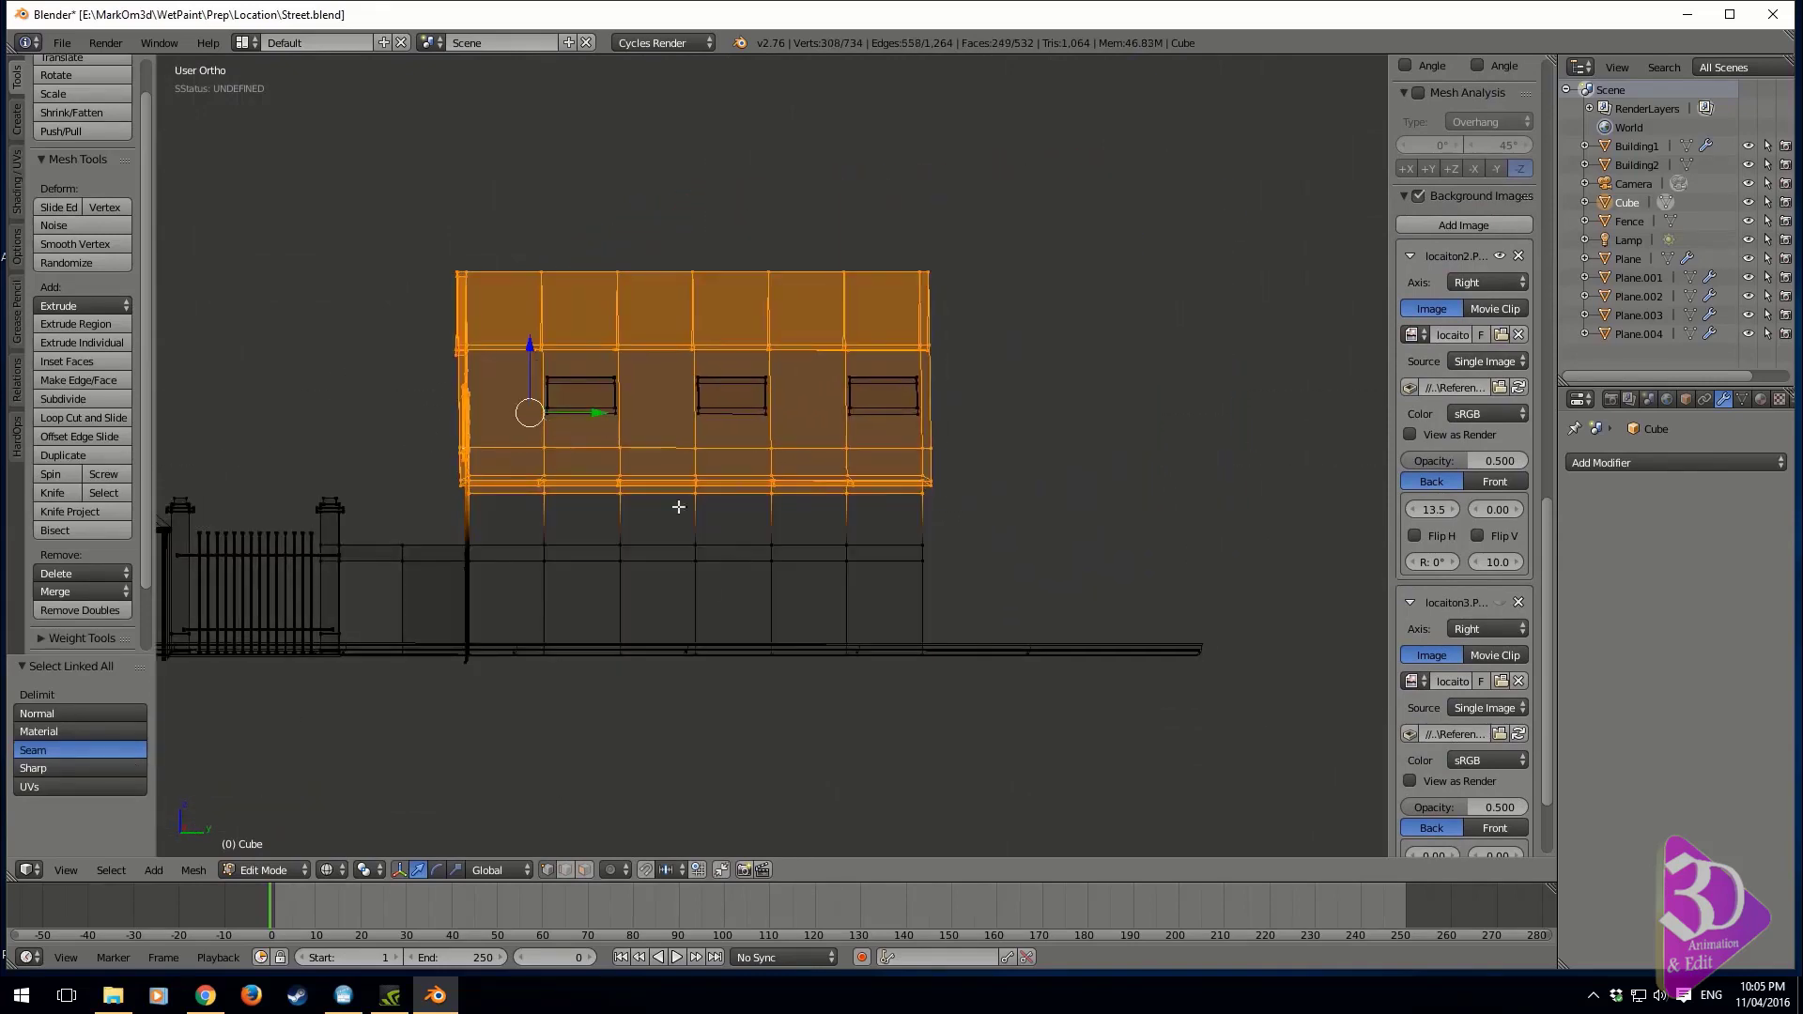
Duplicate the selected roof and gable section, offsetting the copy along Y by about 11.76 and then by a further 5.91
middle_click_drag(680, 507, 583, 596)
key("shift+d")
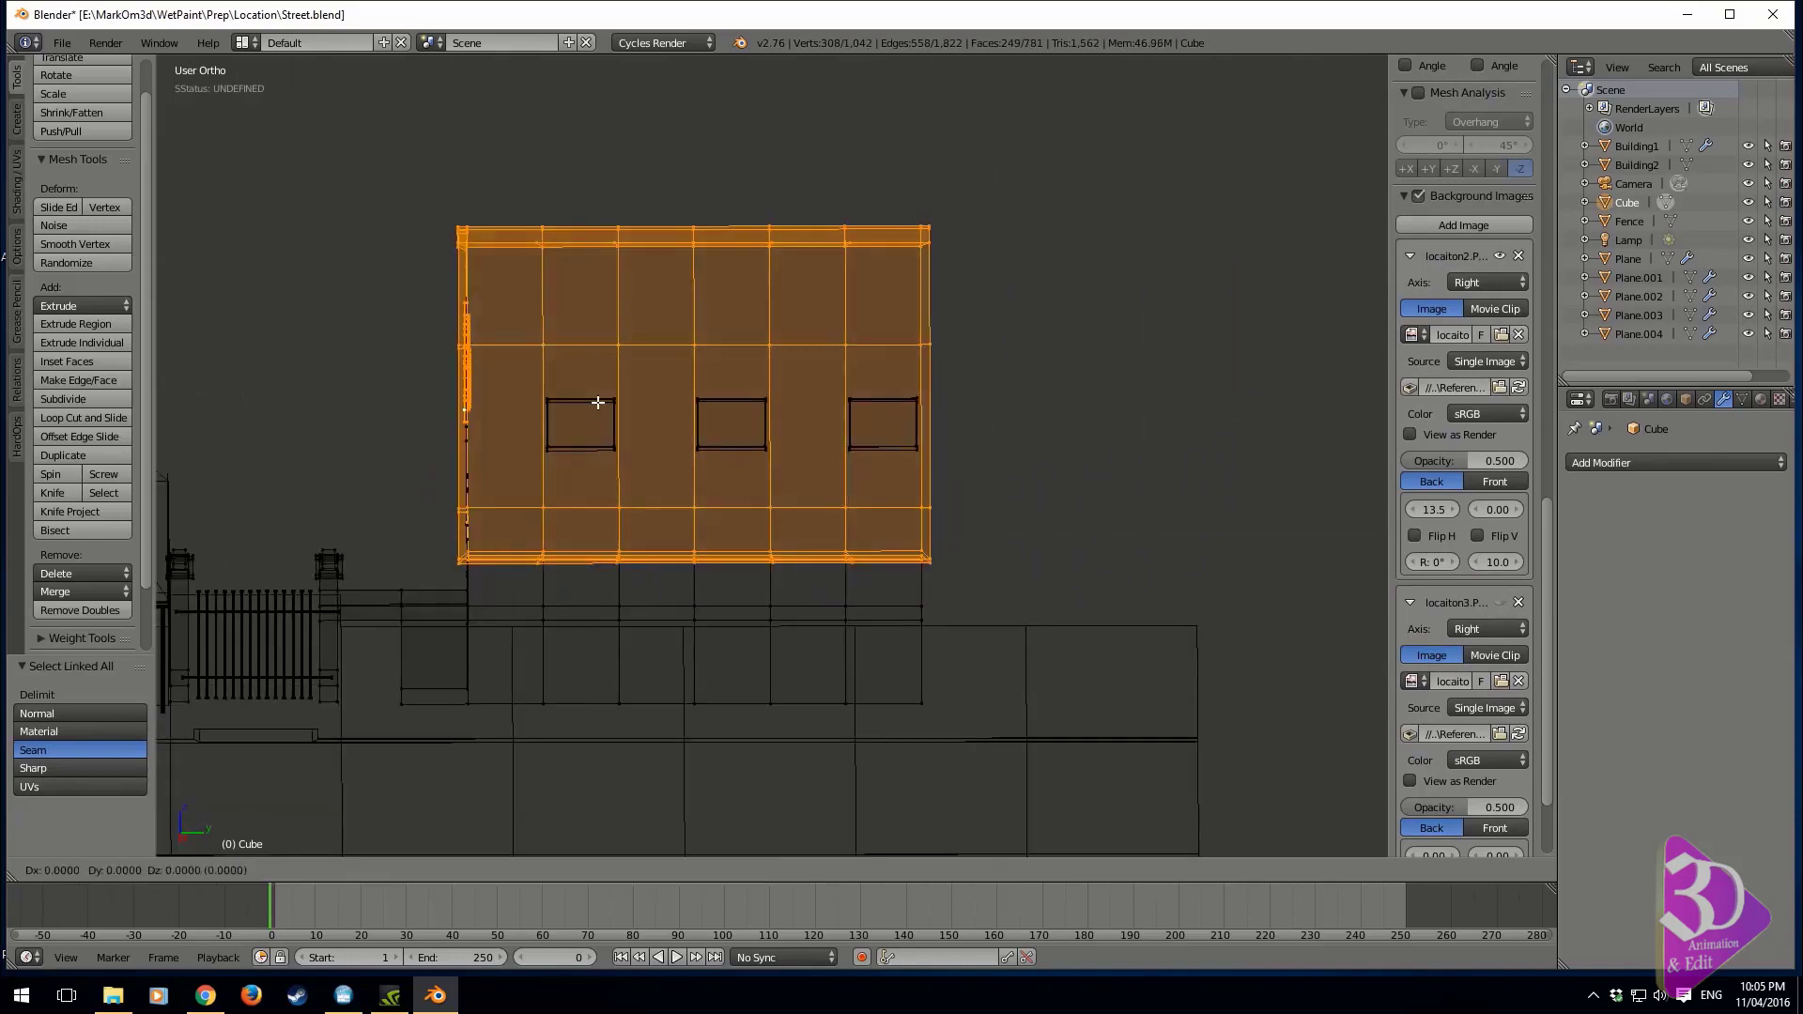
key("y")
left_click(989, 383)
middle_click_drag(989, 382, 808, 428)
middle_click_drag(904, 481, 797, 500)
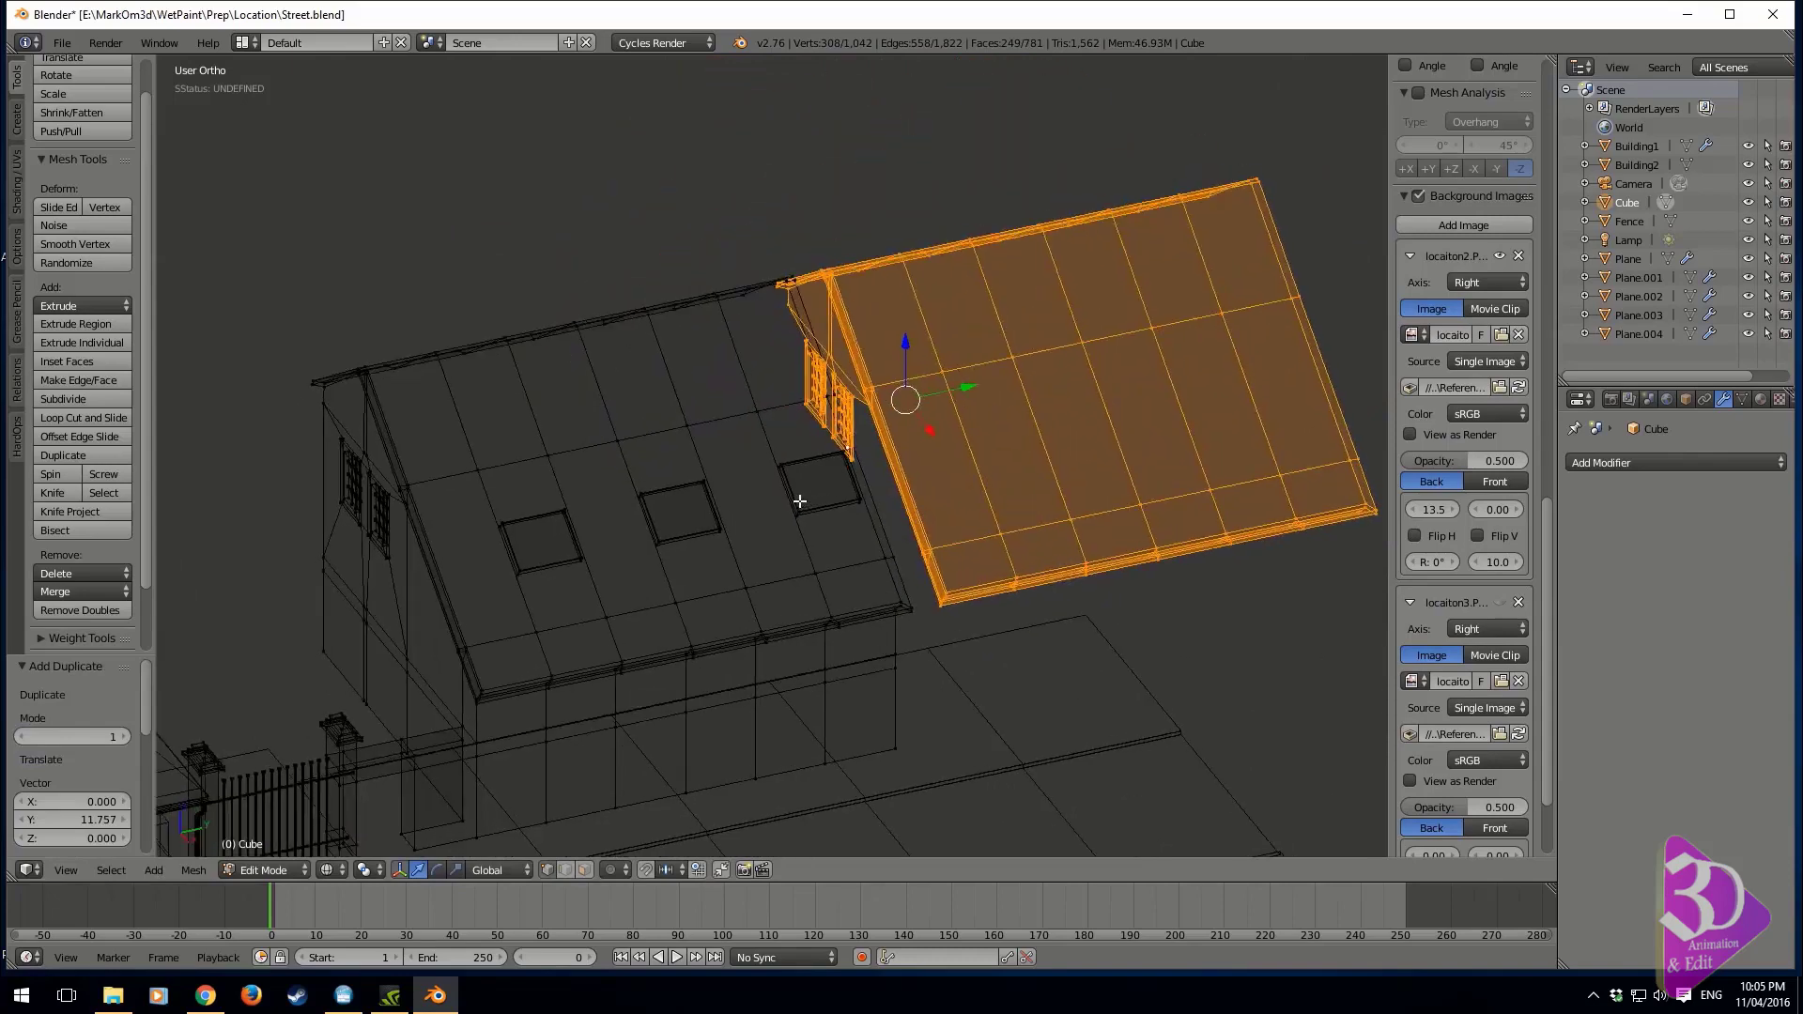
left_click_drag(967, 391, 1208, 345)
middle_click_drag(1240, 355, 825, 396, "shift")
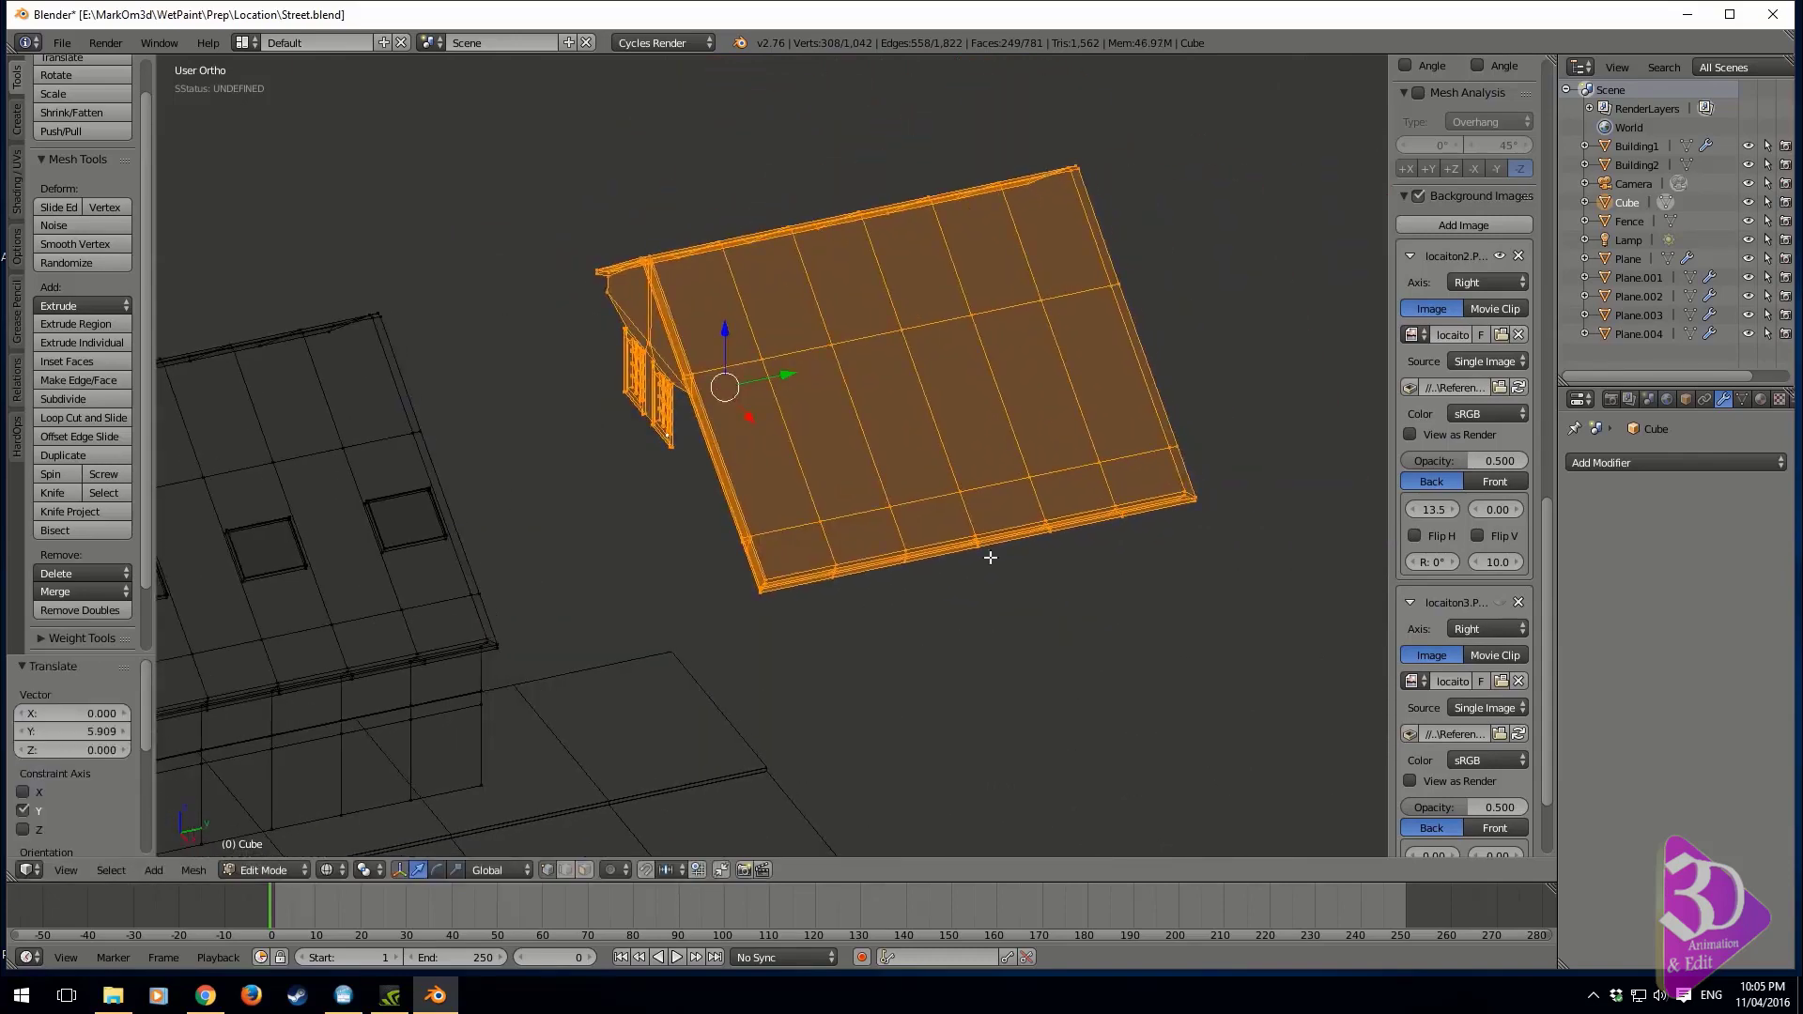
Delete the vertices along the lower eave of the copied roof's long slope
right_click(1183, 504)
key("b")
left_click_drag(1231, 479, 688, 628)
key("b")
key("b")
key("b")
key("b")
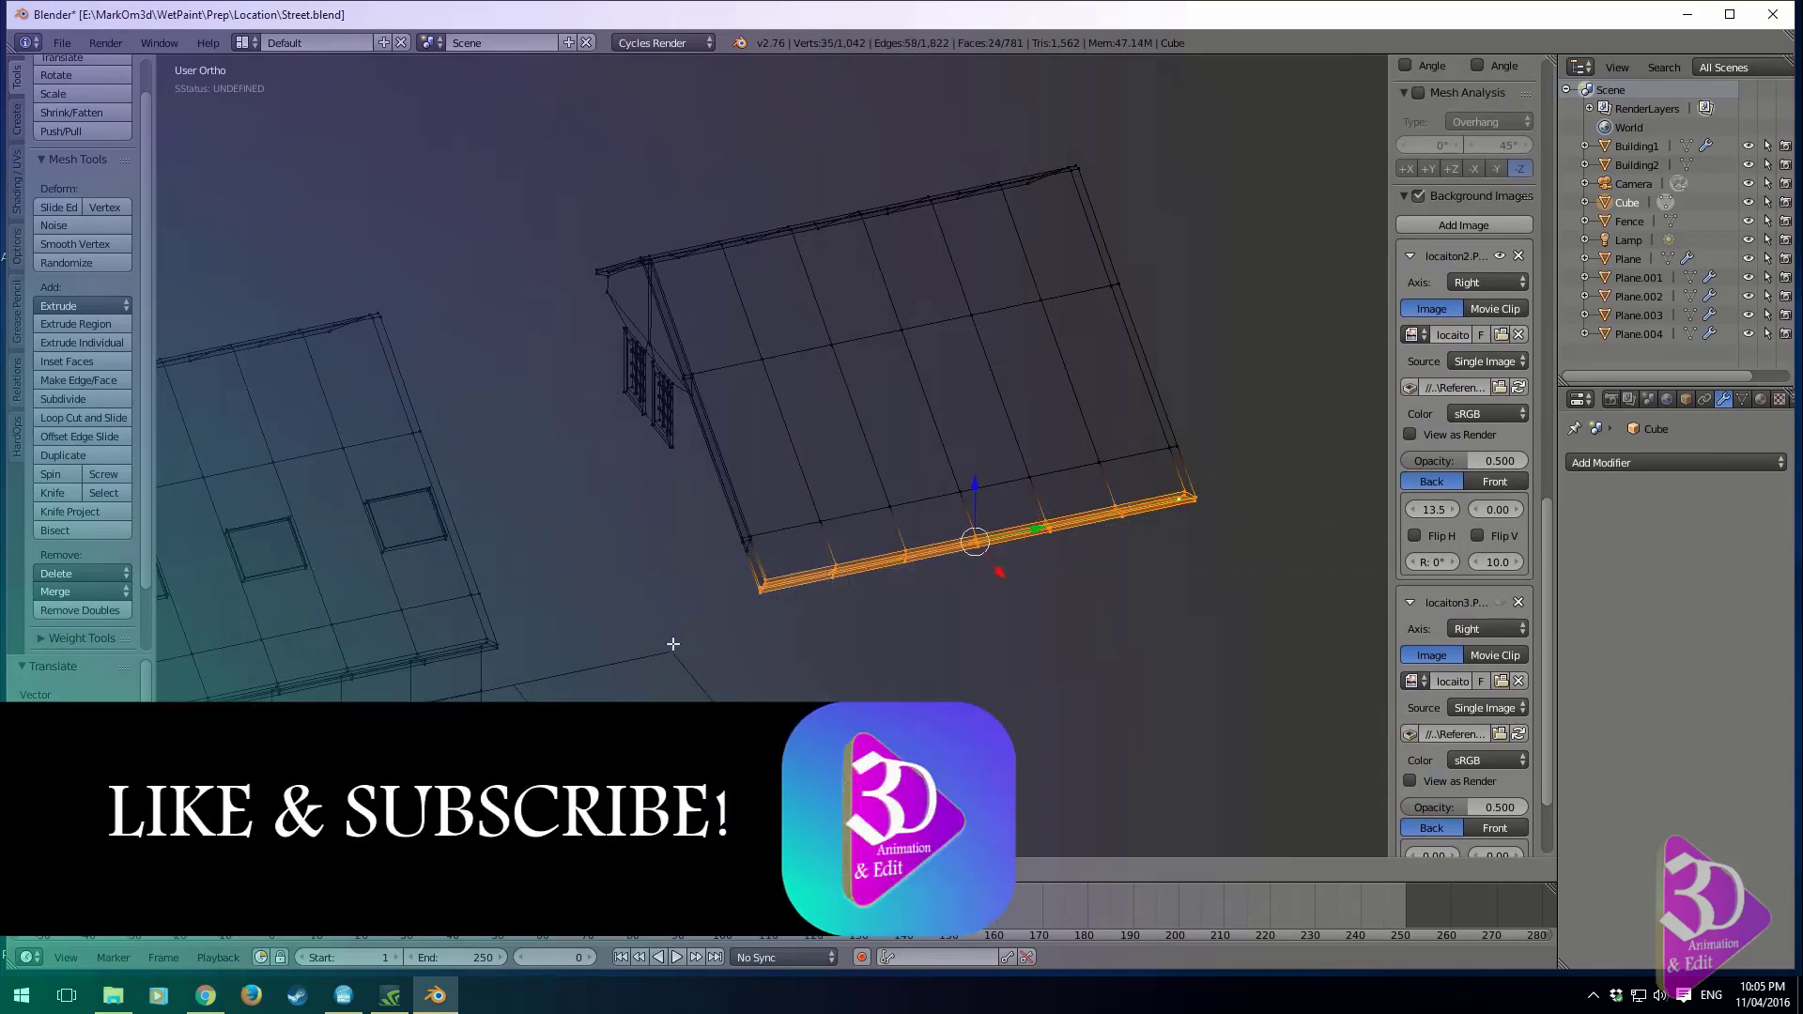
key("x")
left_click(657, 615)
Cut an edge loop across the copied roof's long slope and delete the row of vertices at its lower end
middle_click_drag(733, 561, 878, 546)
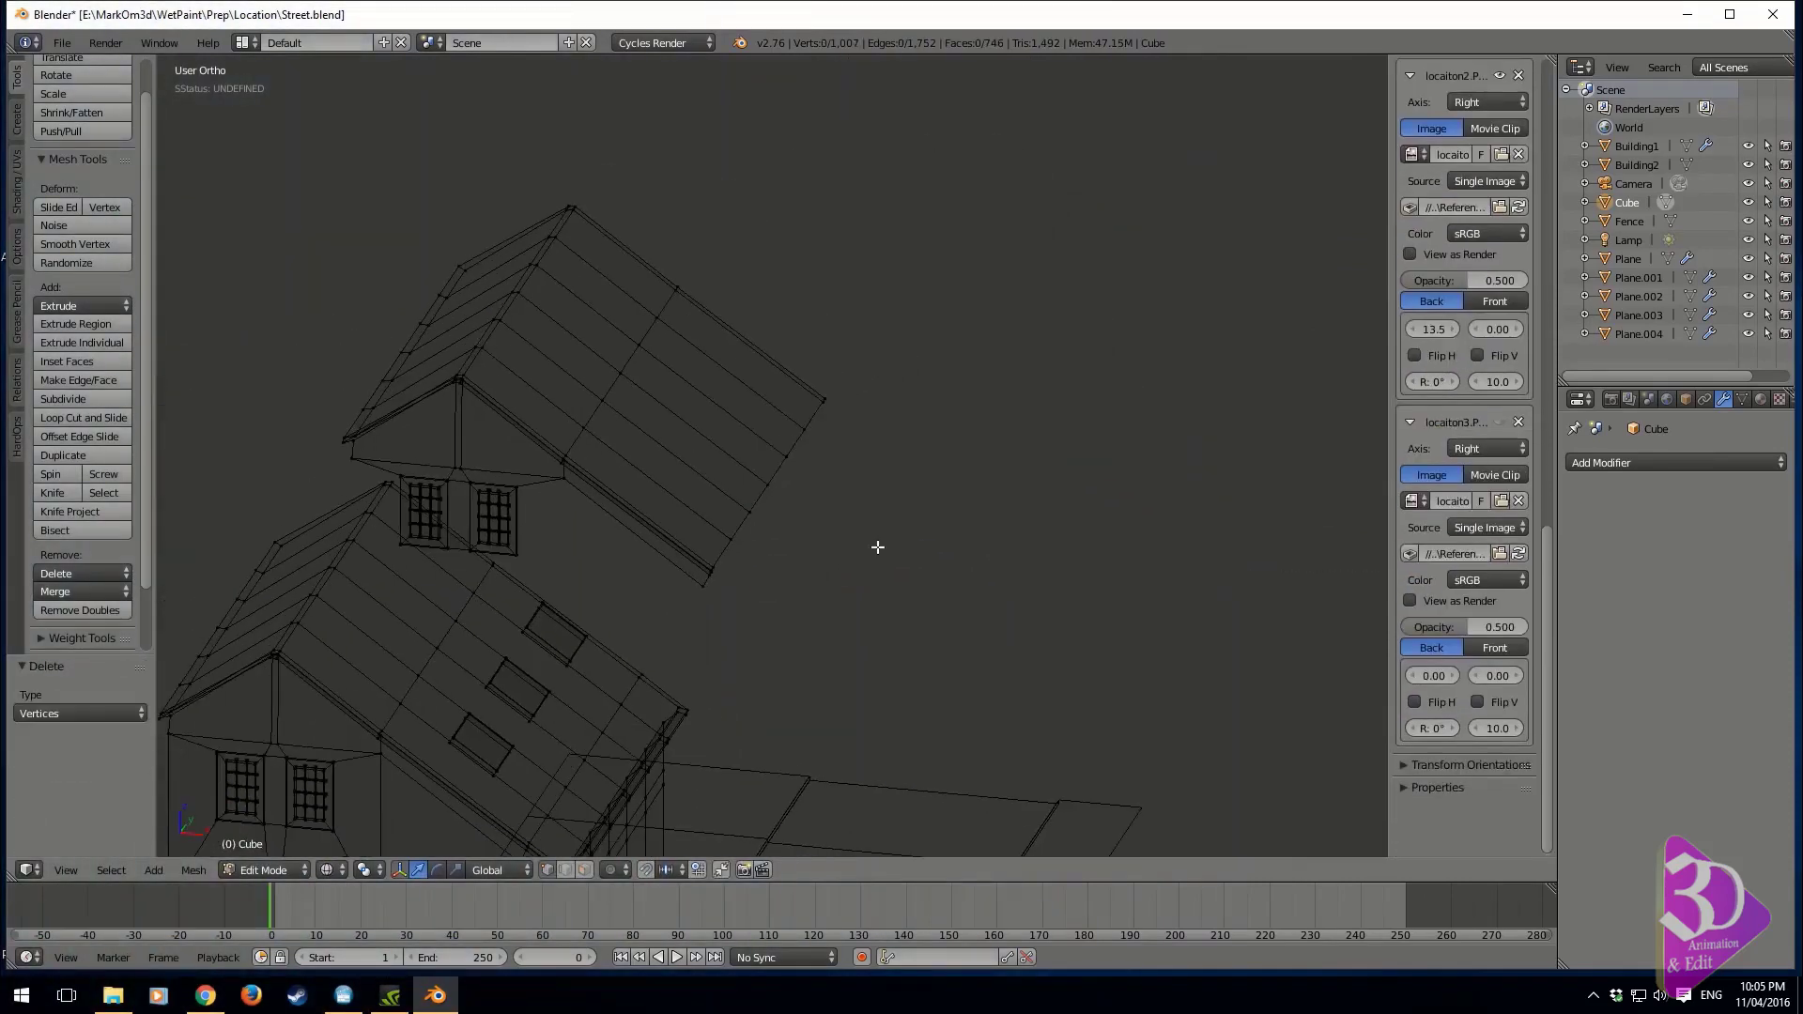
key("ctrl+r")
left_click(685, 545)
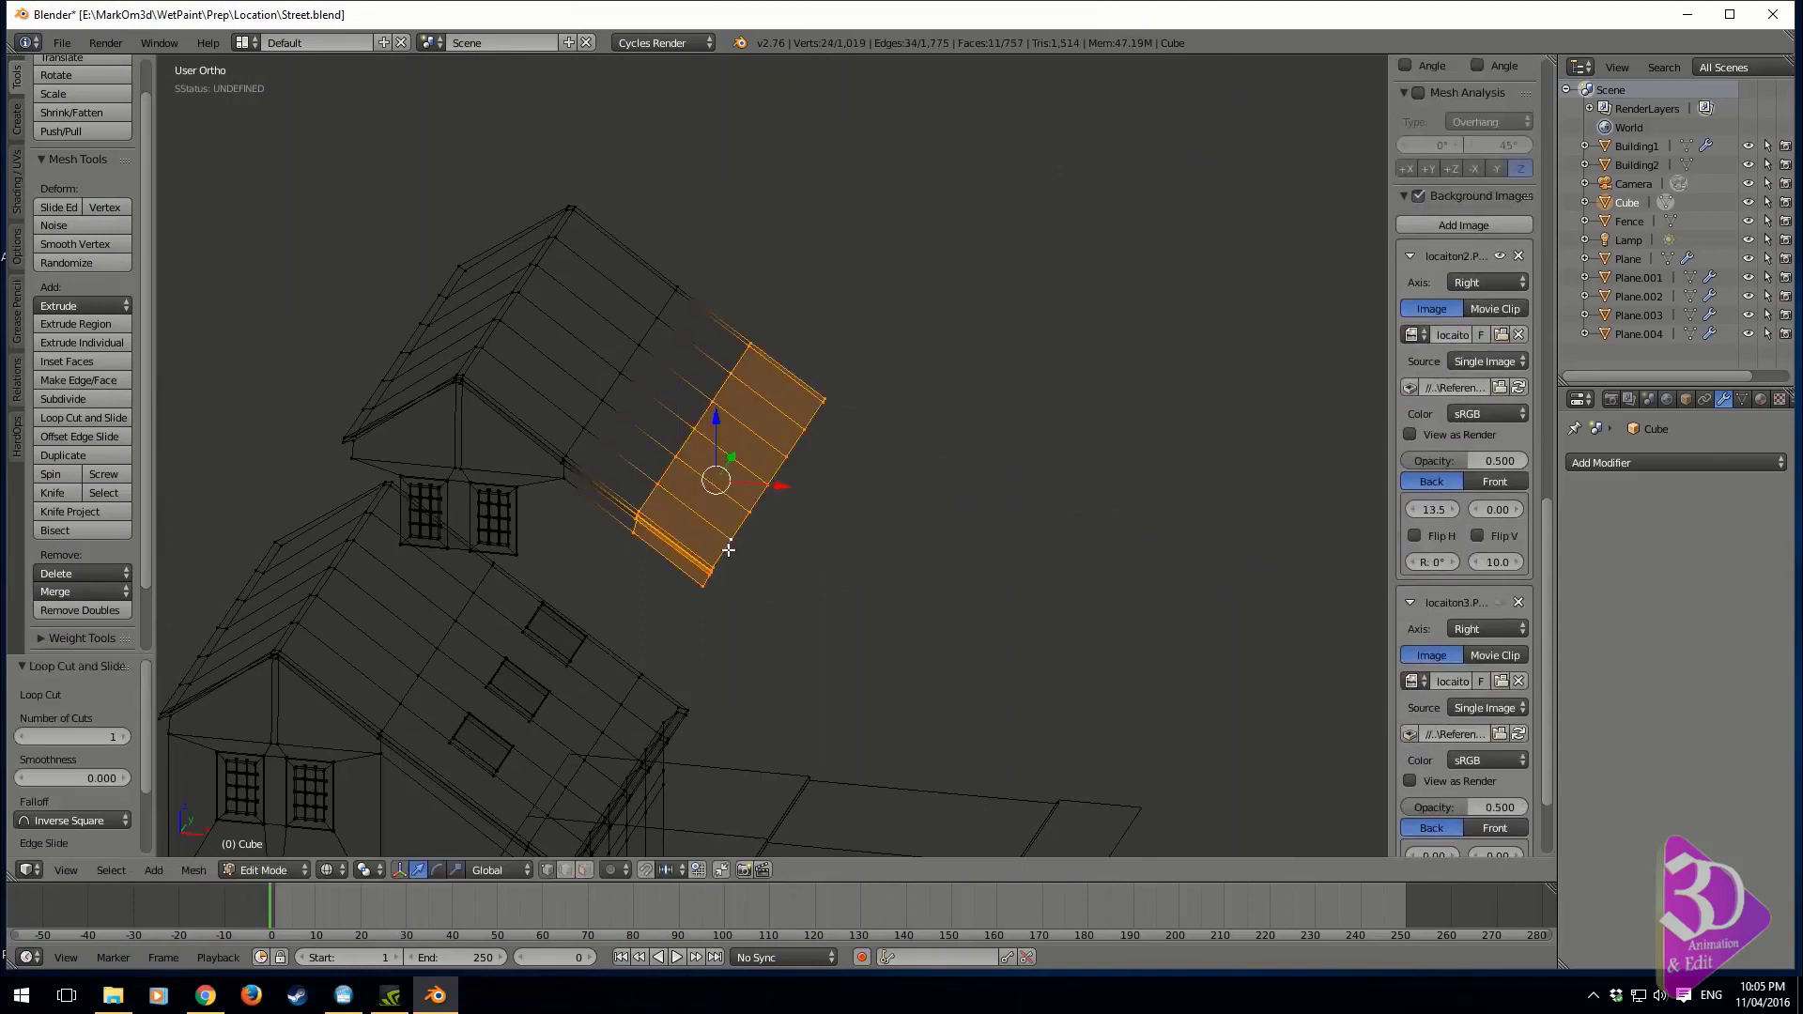
key("a")
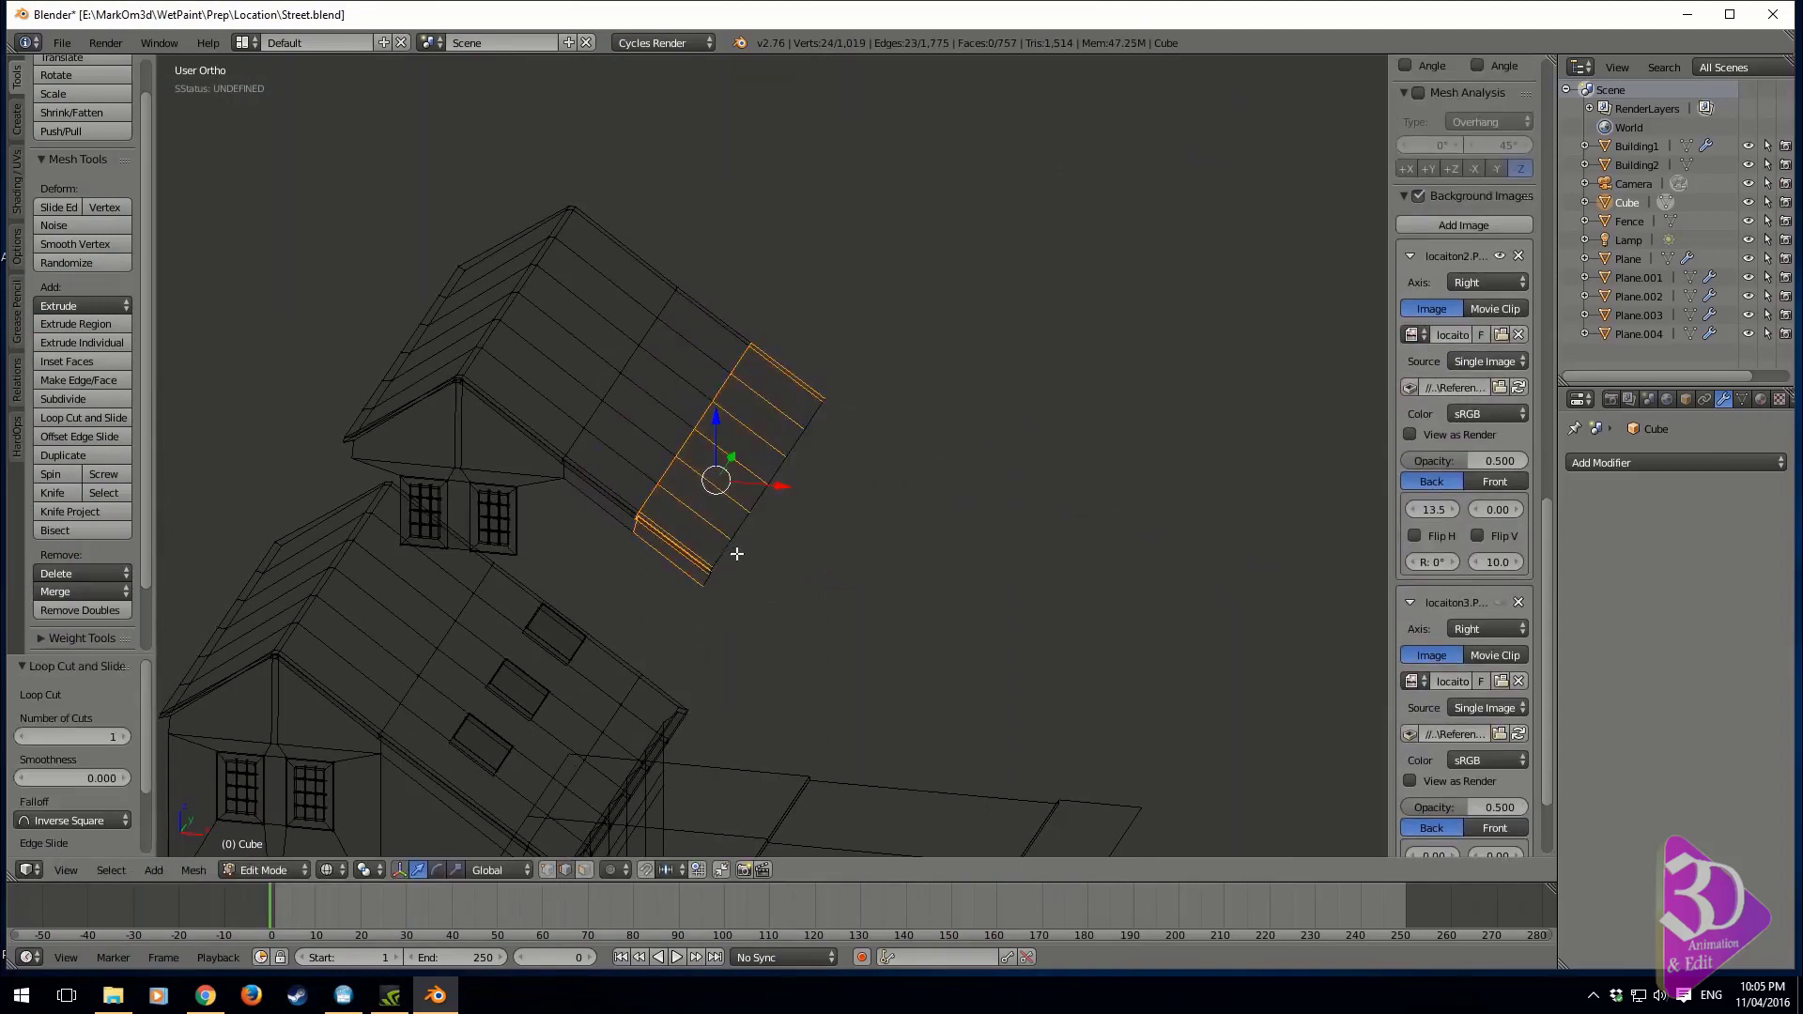
right_click(721, 563, "alt")
key("x")
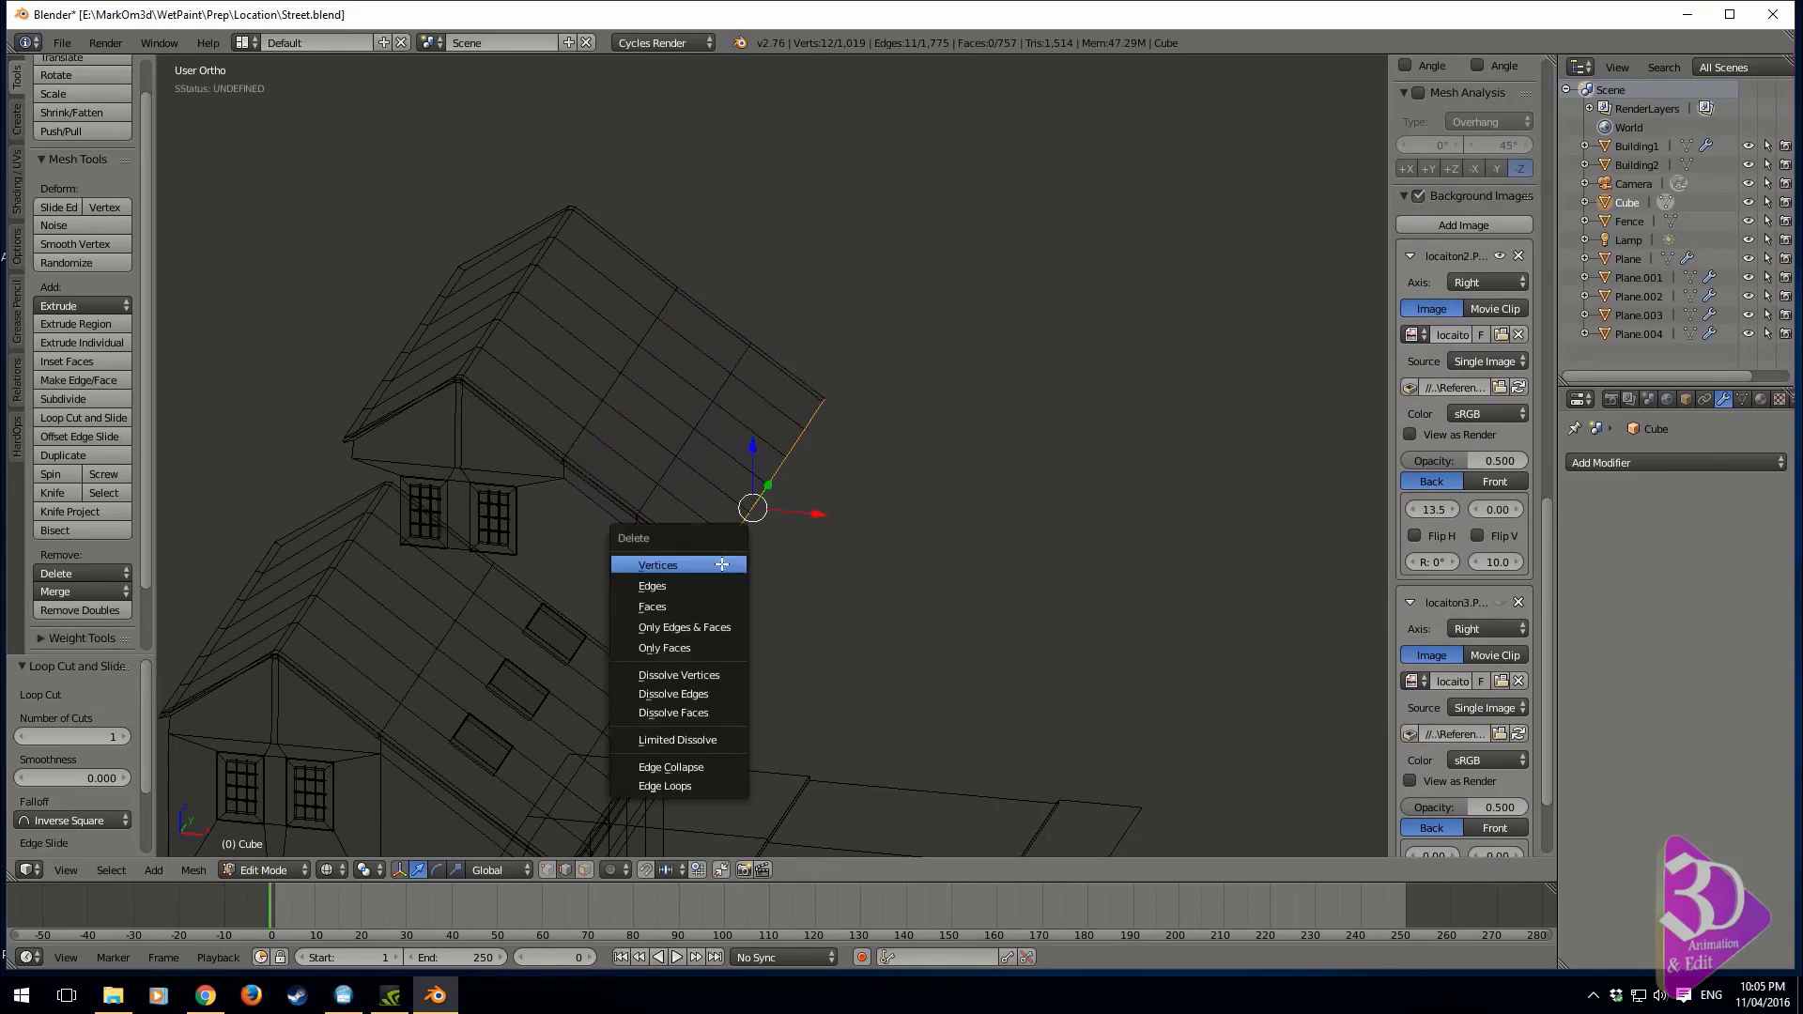
left_click(721, 563)
Select all linked geometry of the copied roof and gable section, including its window frames and bars
right_click(664, 475)
key("ctrl+l")
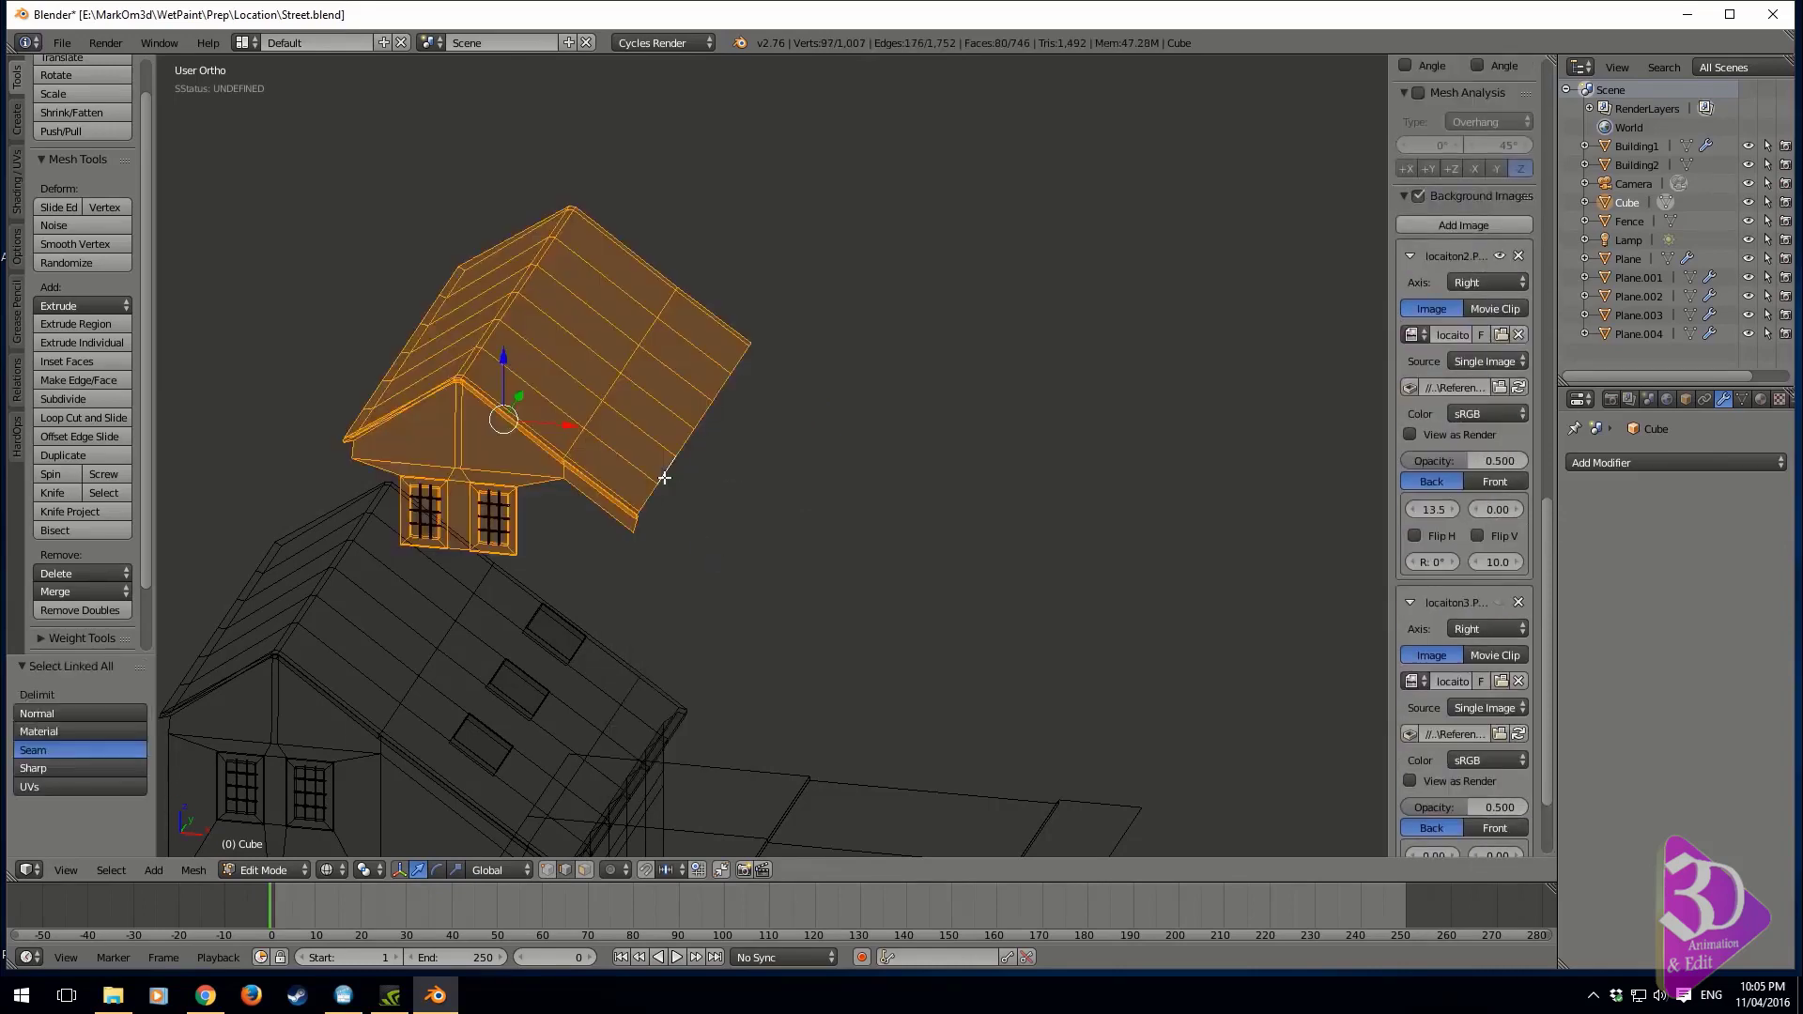
key("KP_3")
key("KP_1")
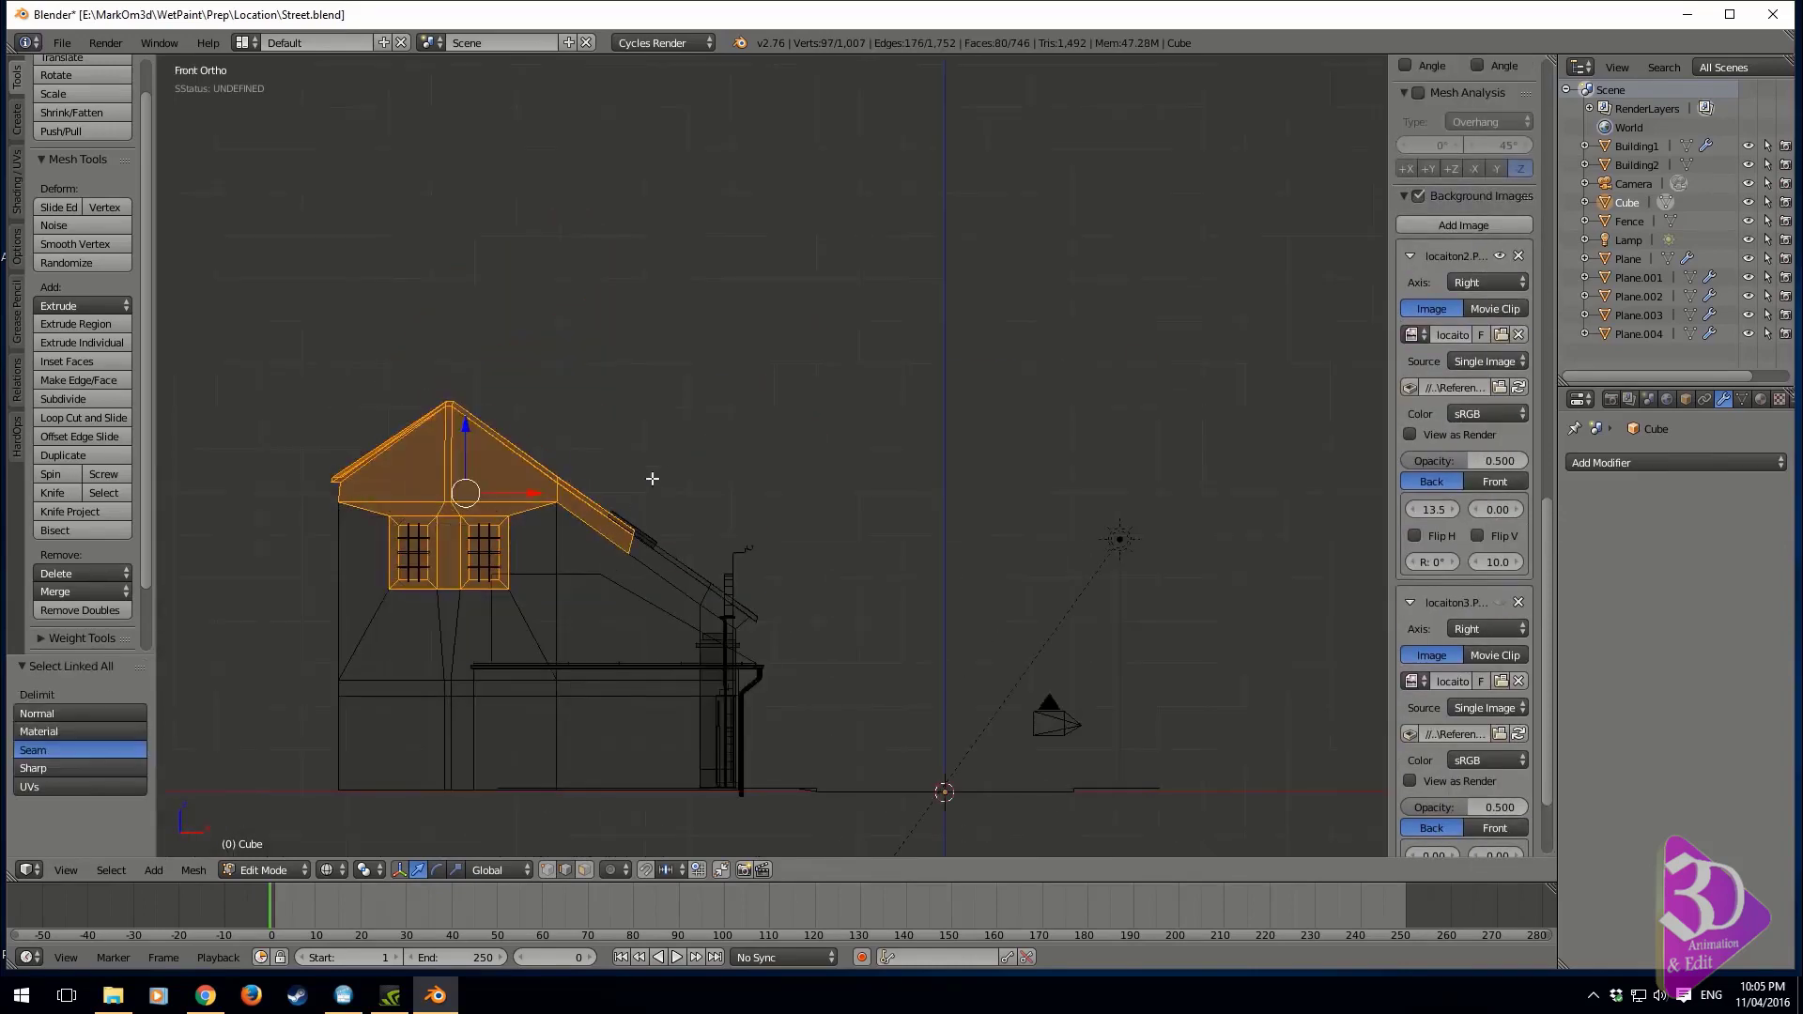
key("f")
key("ctrl+z")
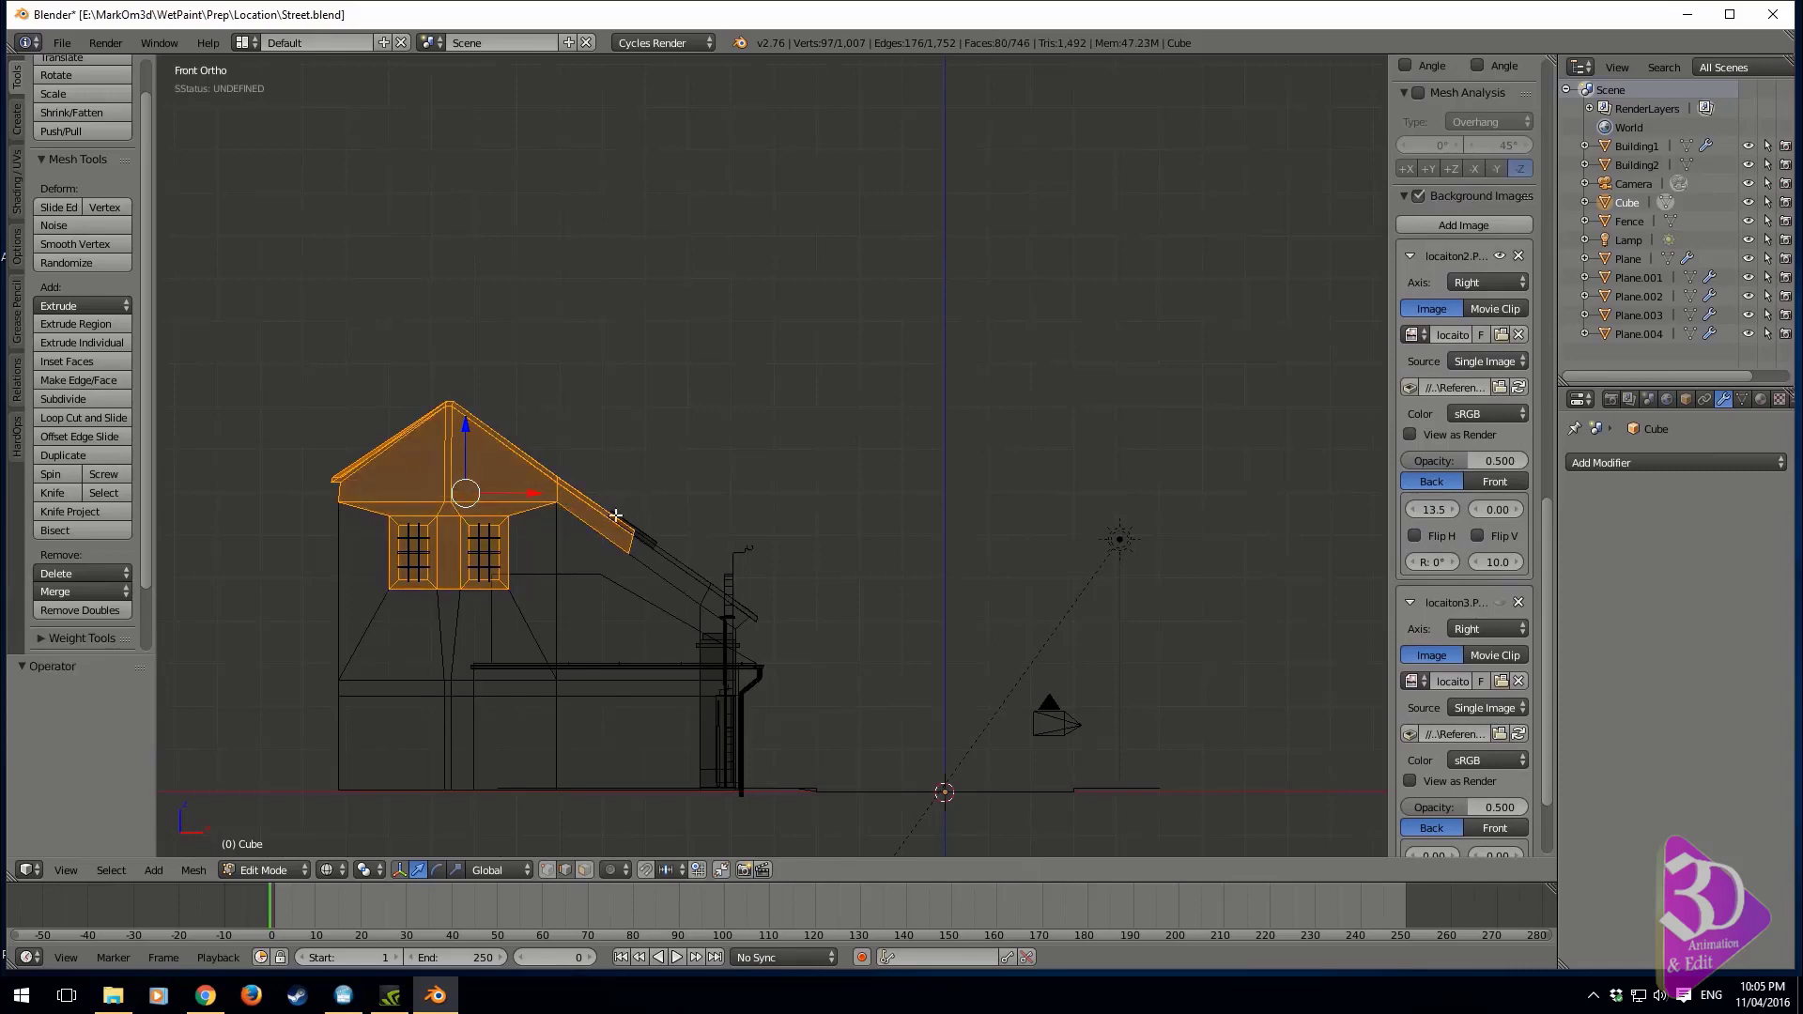
mouse_move(617, 515)
middle_mouse_down()
mouse_move(592, 555)
mouse_move(519, 562)
middle_mouse_up()
mouse_move(658, 557)
left_mouse_down("ctrl")
mouse_move(522, 467)
mouse_move(635, 563)
left_mouse_up("ctrl")
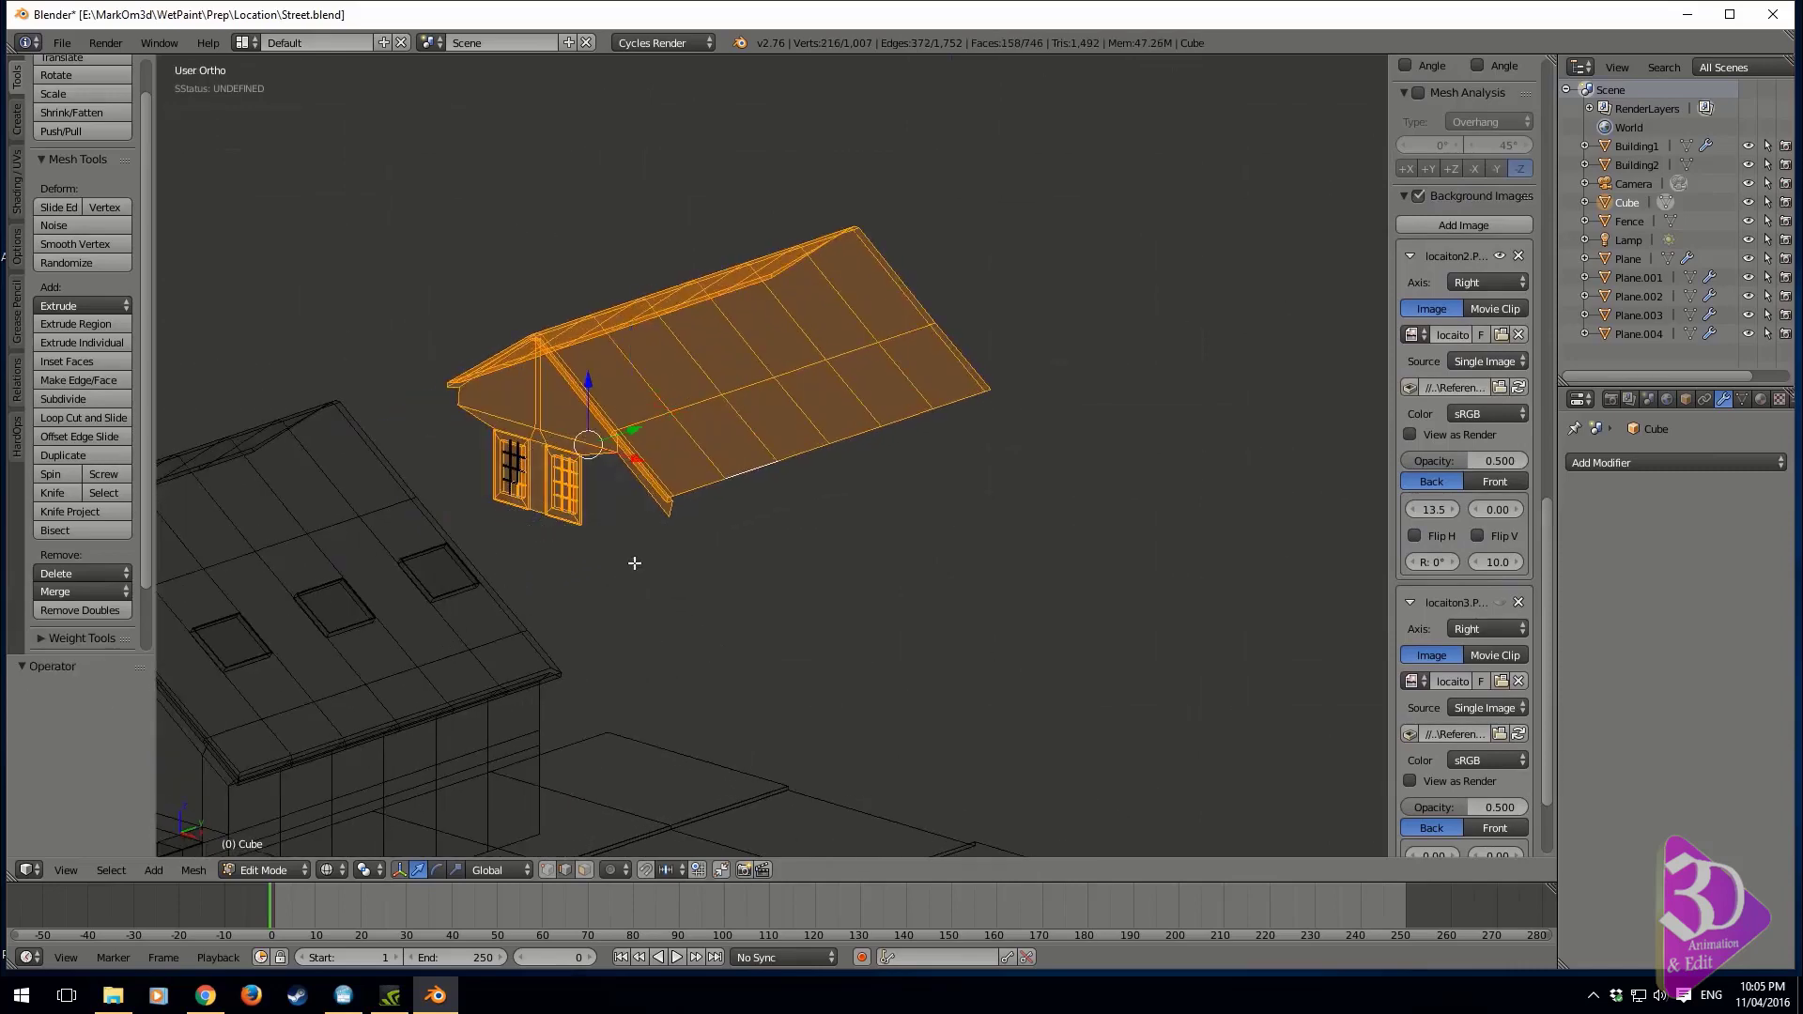
key("ctrl+l")
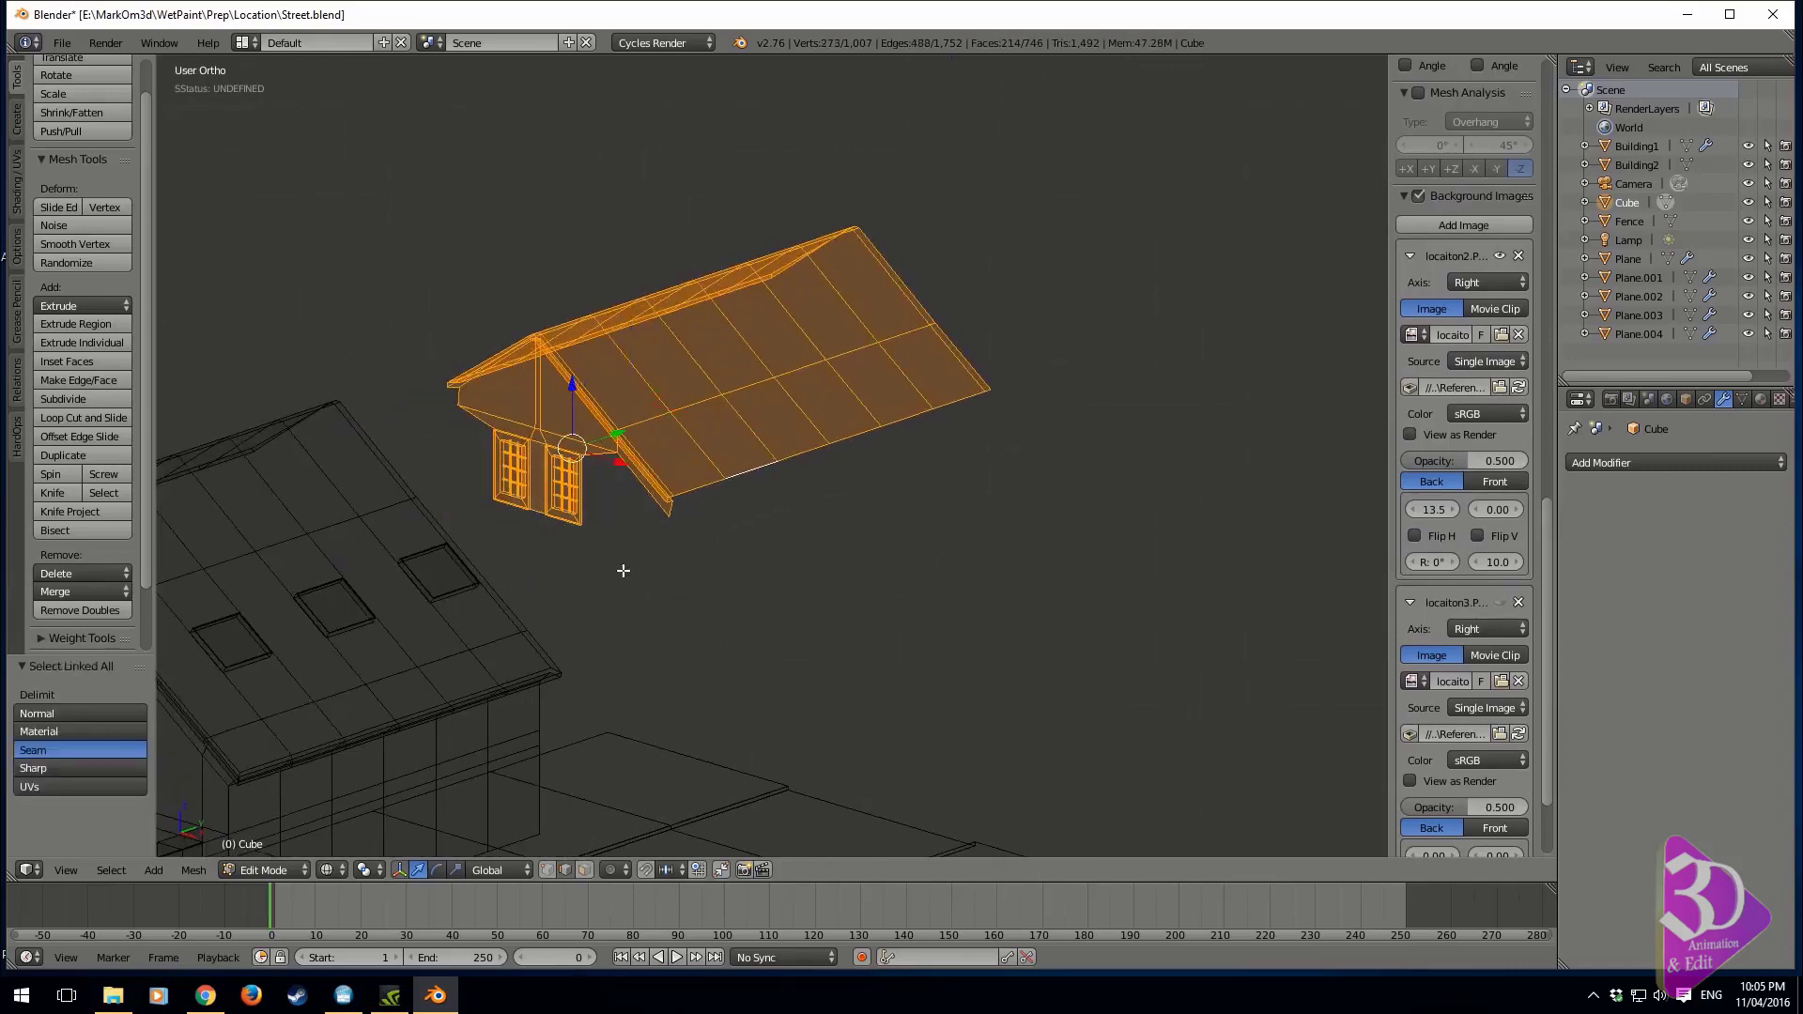
Move the selected copy in the front view by about 3.75 in X and 2.54 in Z
key("KP_1")
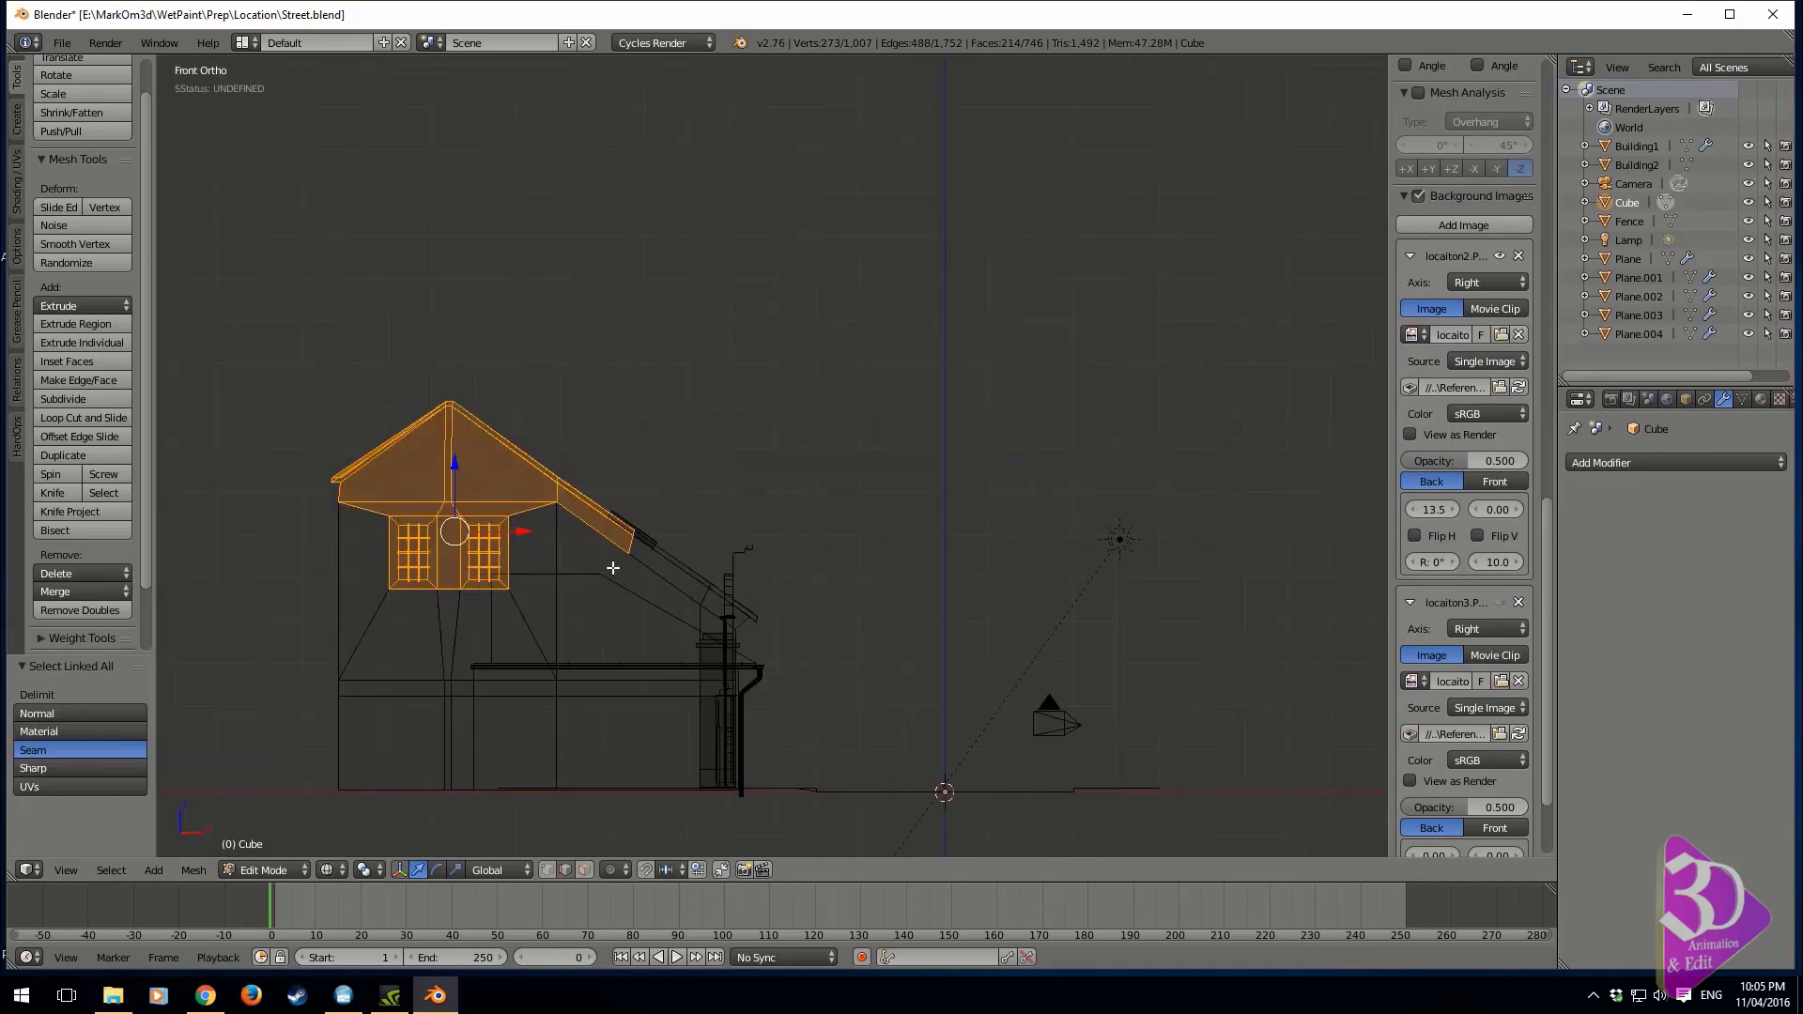
key("g")
left_click(792, 443)
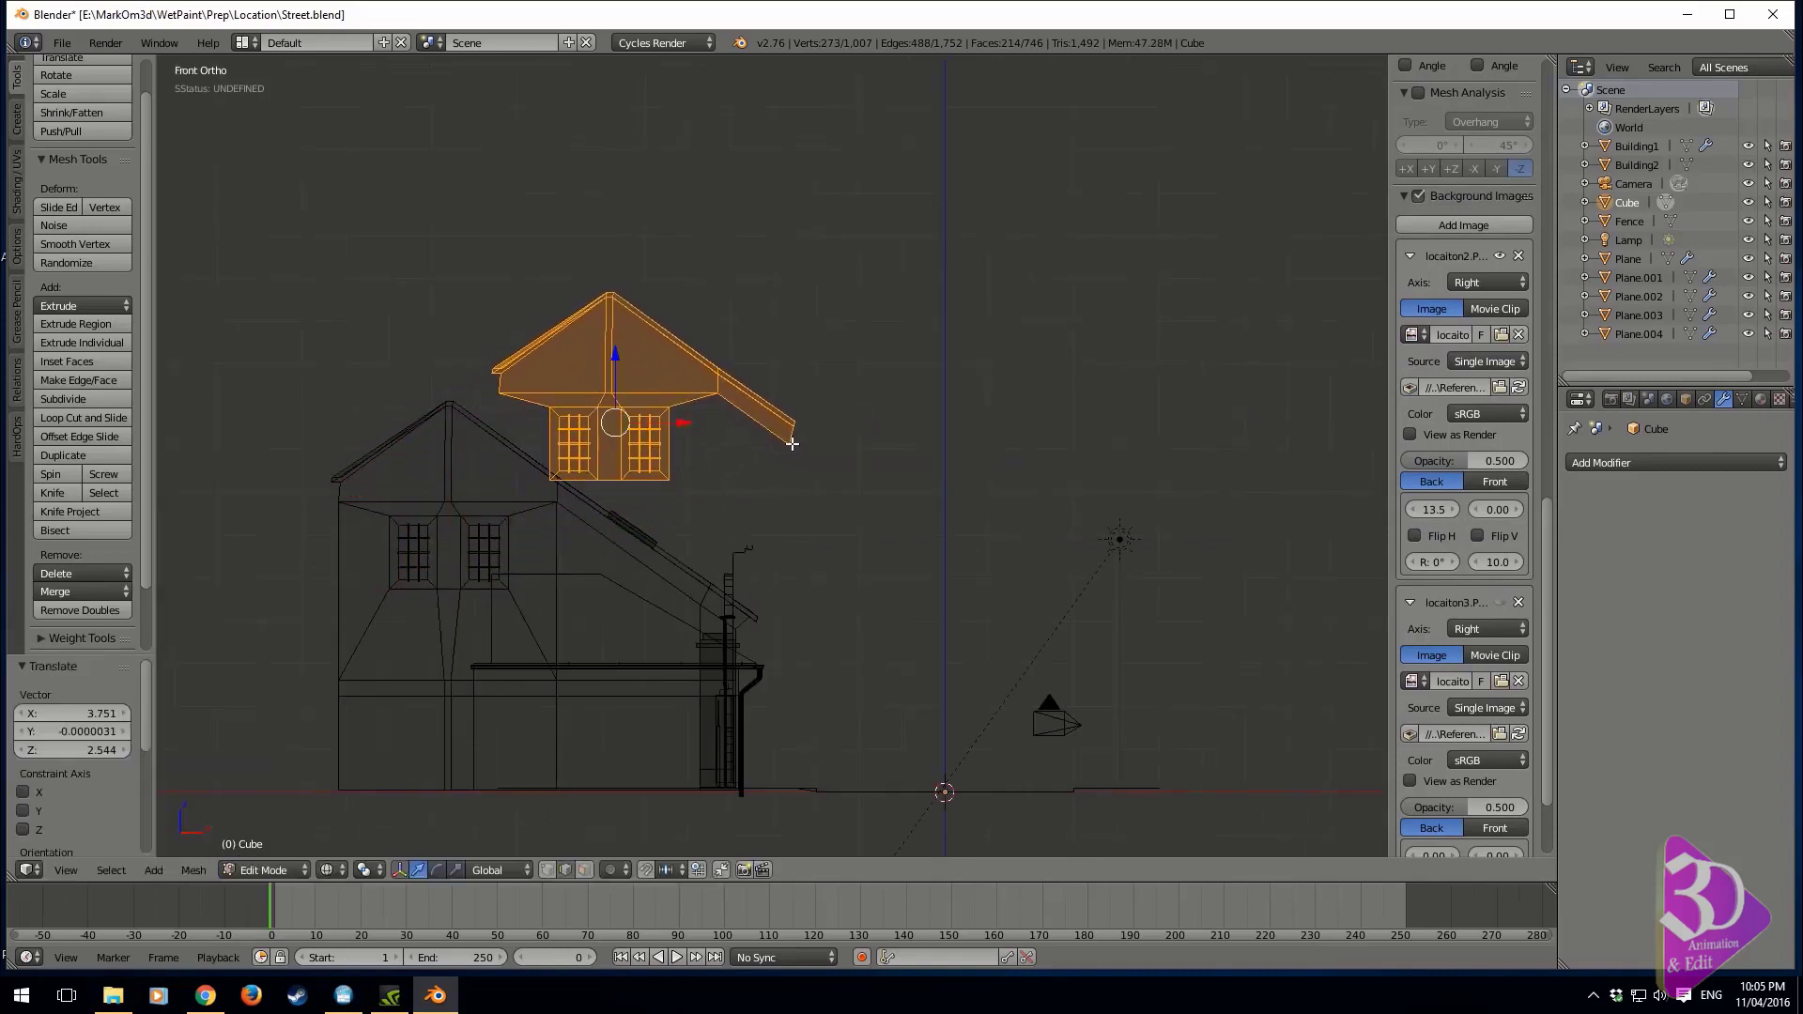
Reposition the copy behind the first house in the camera view, shifting it about -4.95 along X and fine-tuning its height and X position
key("z")
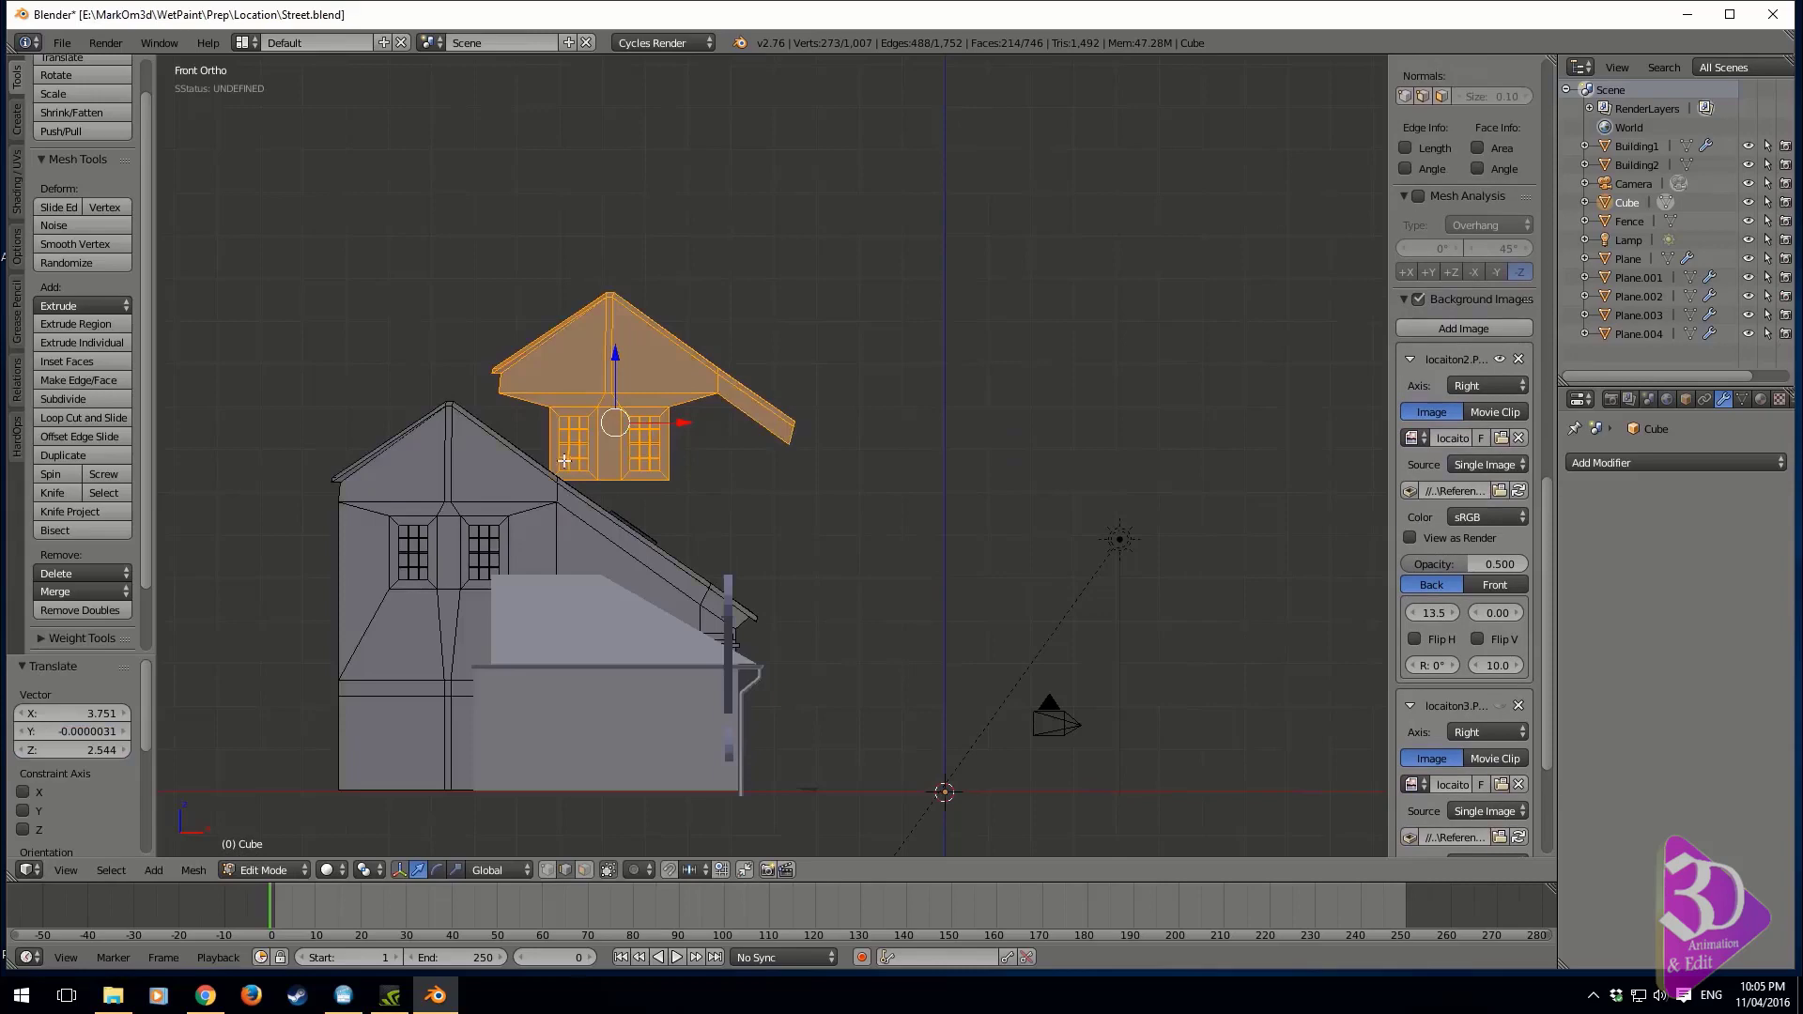
scroll(563, 490, "up", 3)
key("KP_0")
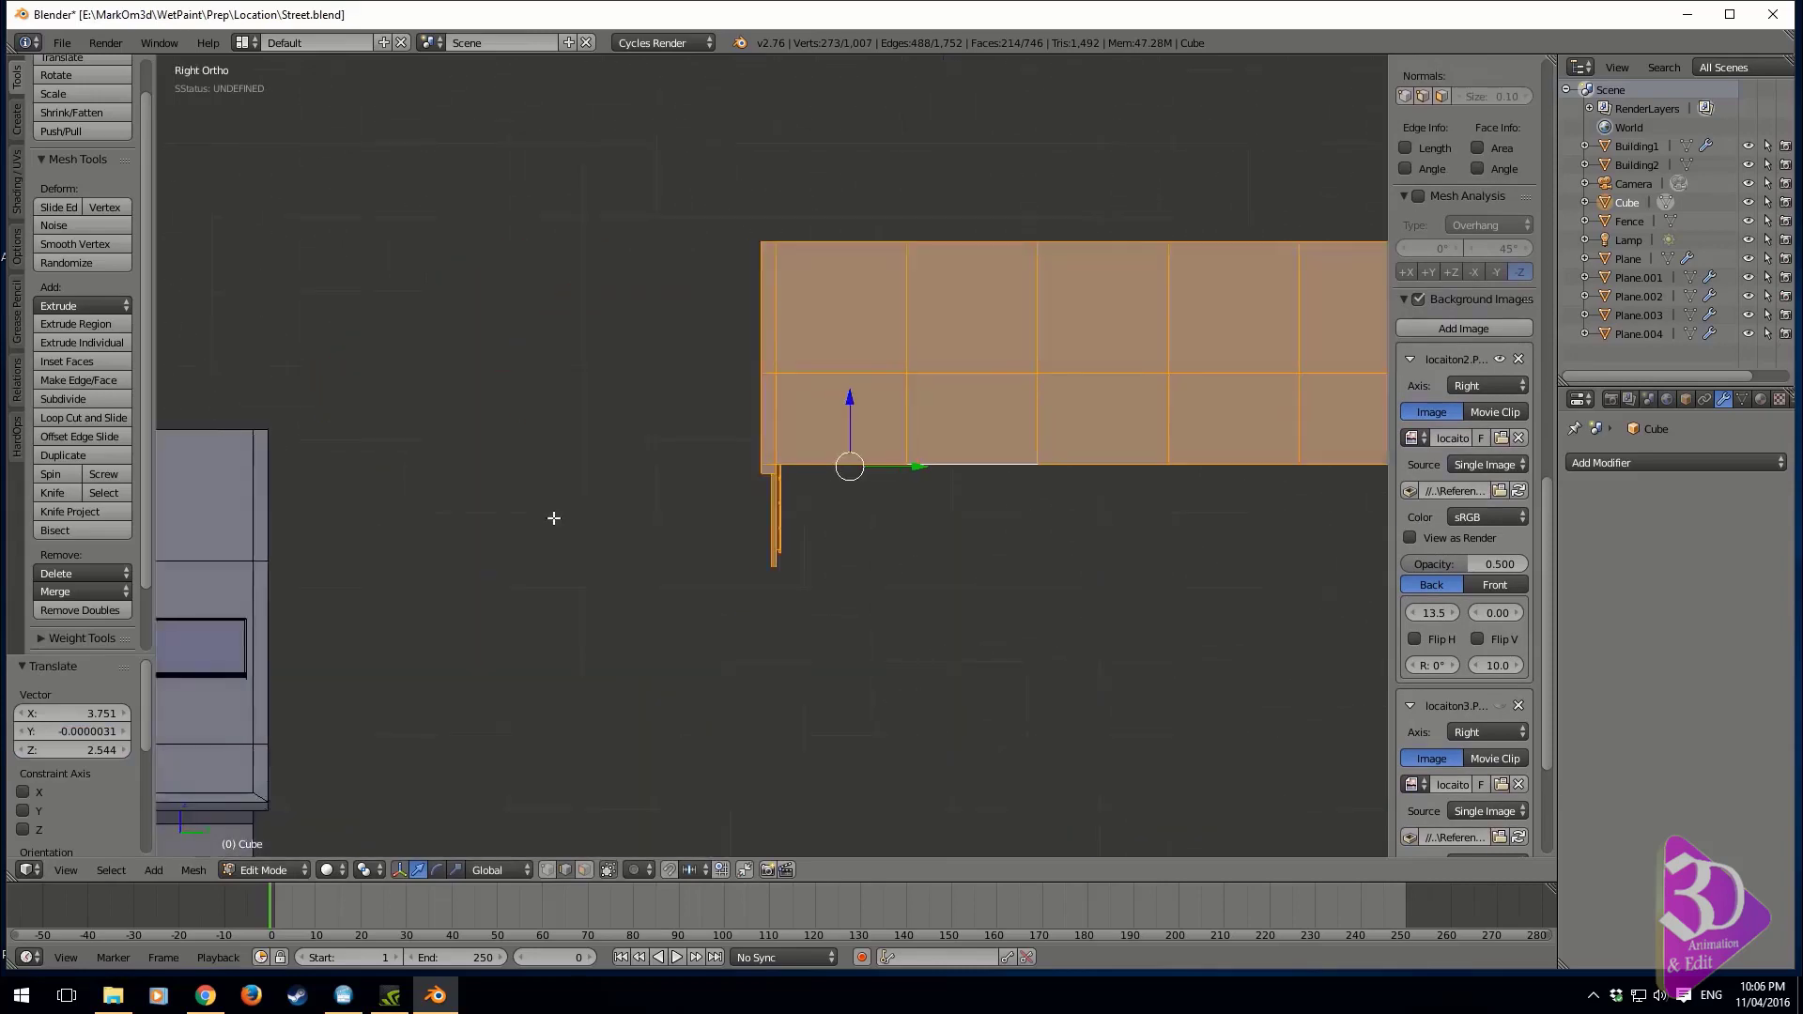
key("g")
key("x")
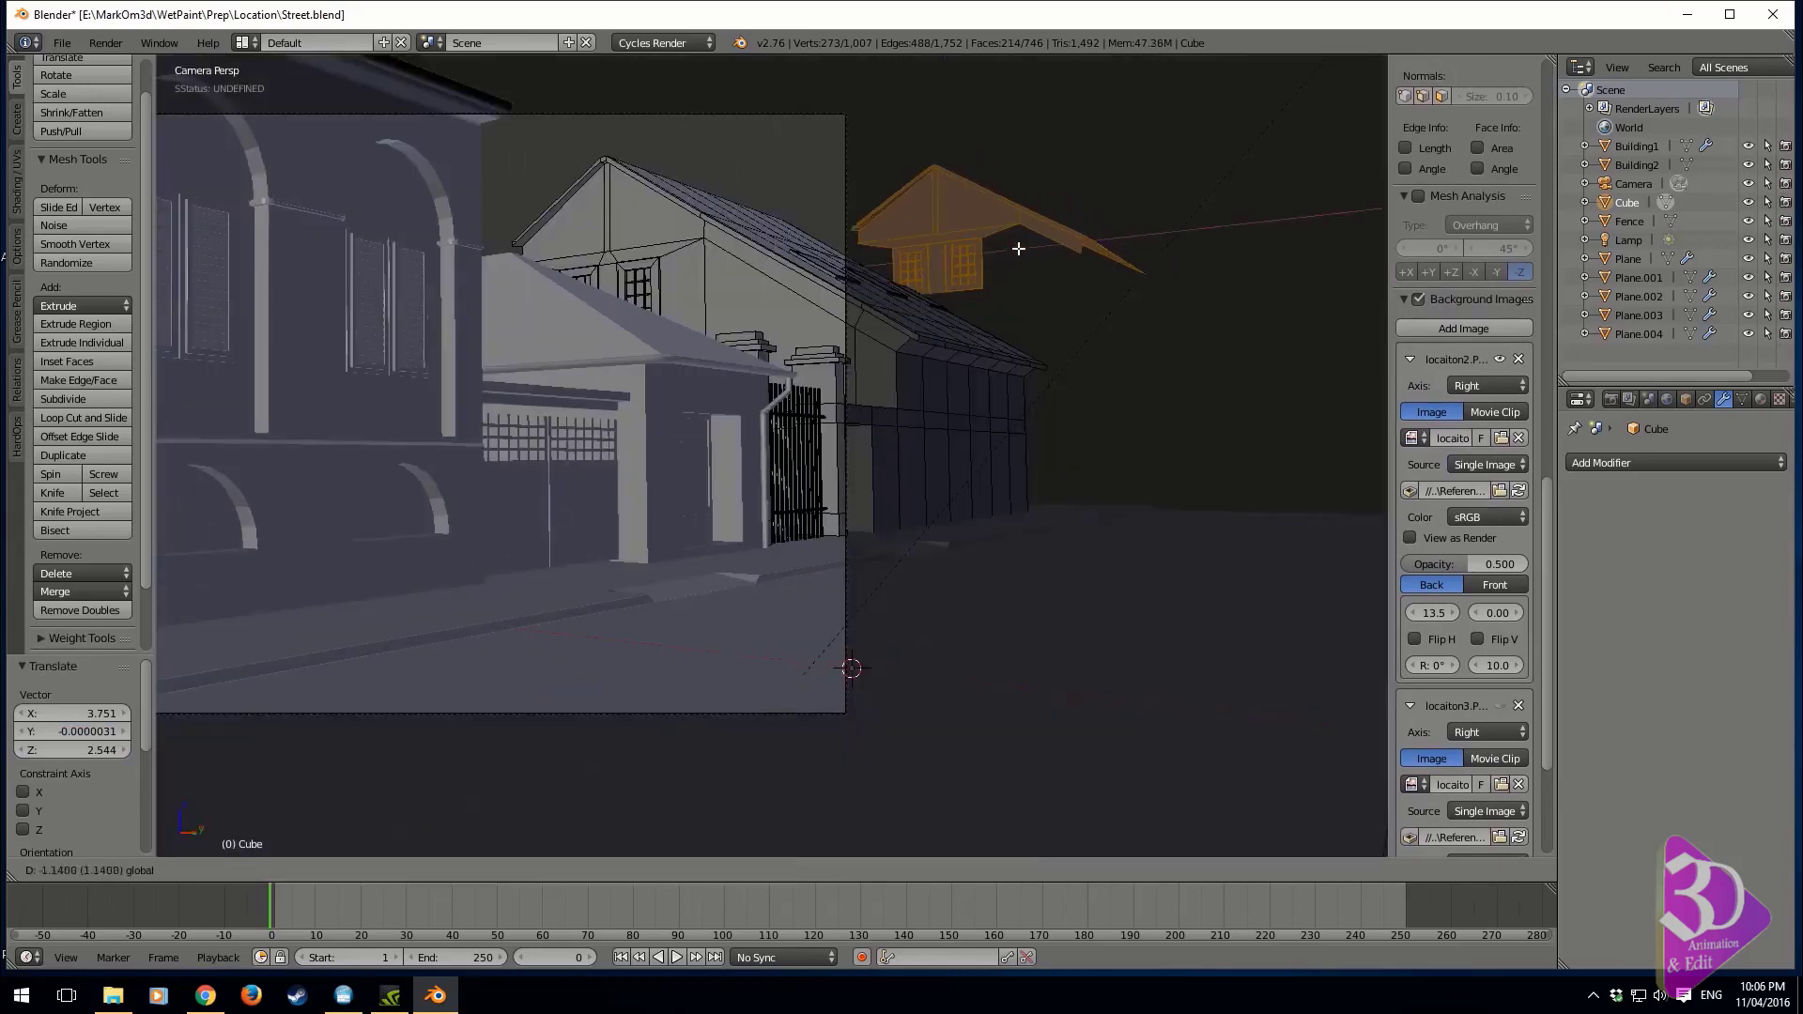
left_click(847, 245)
middle_click_drag(844, 230, 774, 343, "shift")
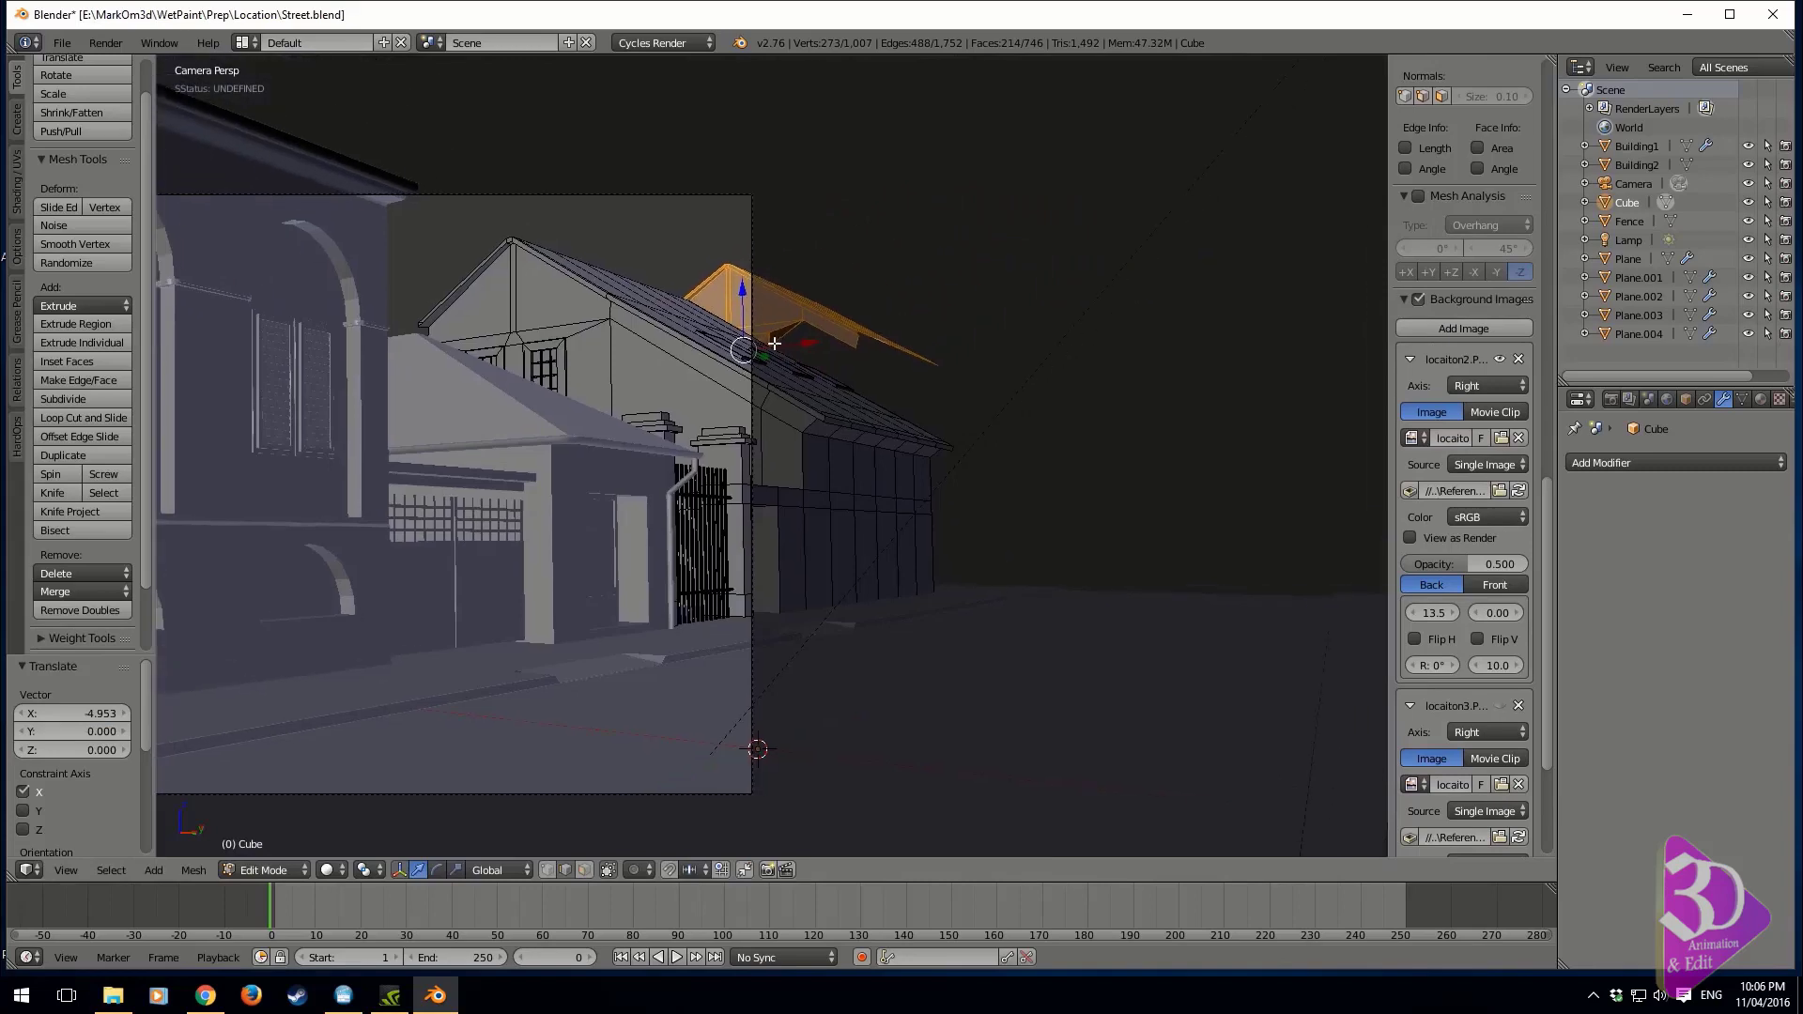
left_click_drag(742, 291, 743, 276)
left_click_drag(808, 329, 801, 323)
middle_click_drag(773, 356, 770, 365, "shift")
Fill a face between the outer window wall edge and the lower gable edge beneath the copied roof's long slope
key("KP_Decimal")
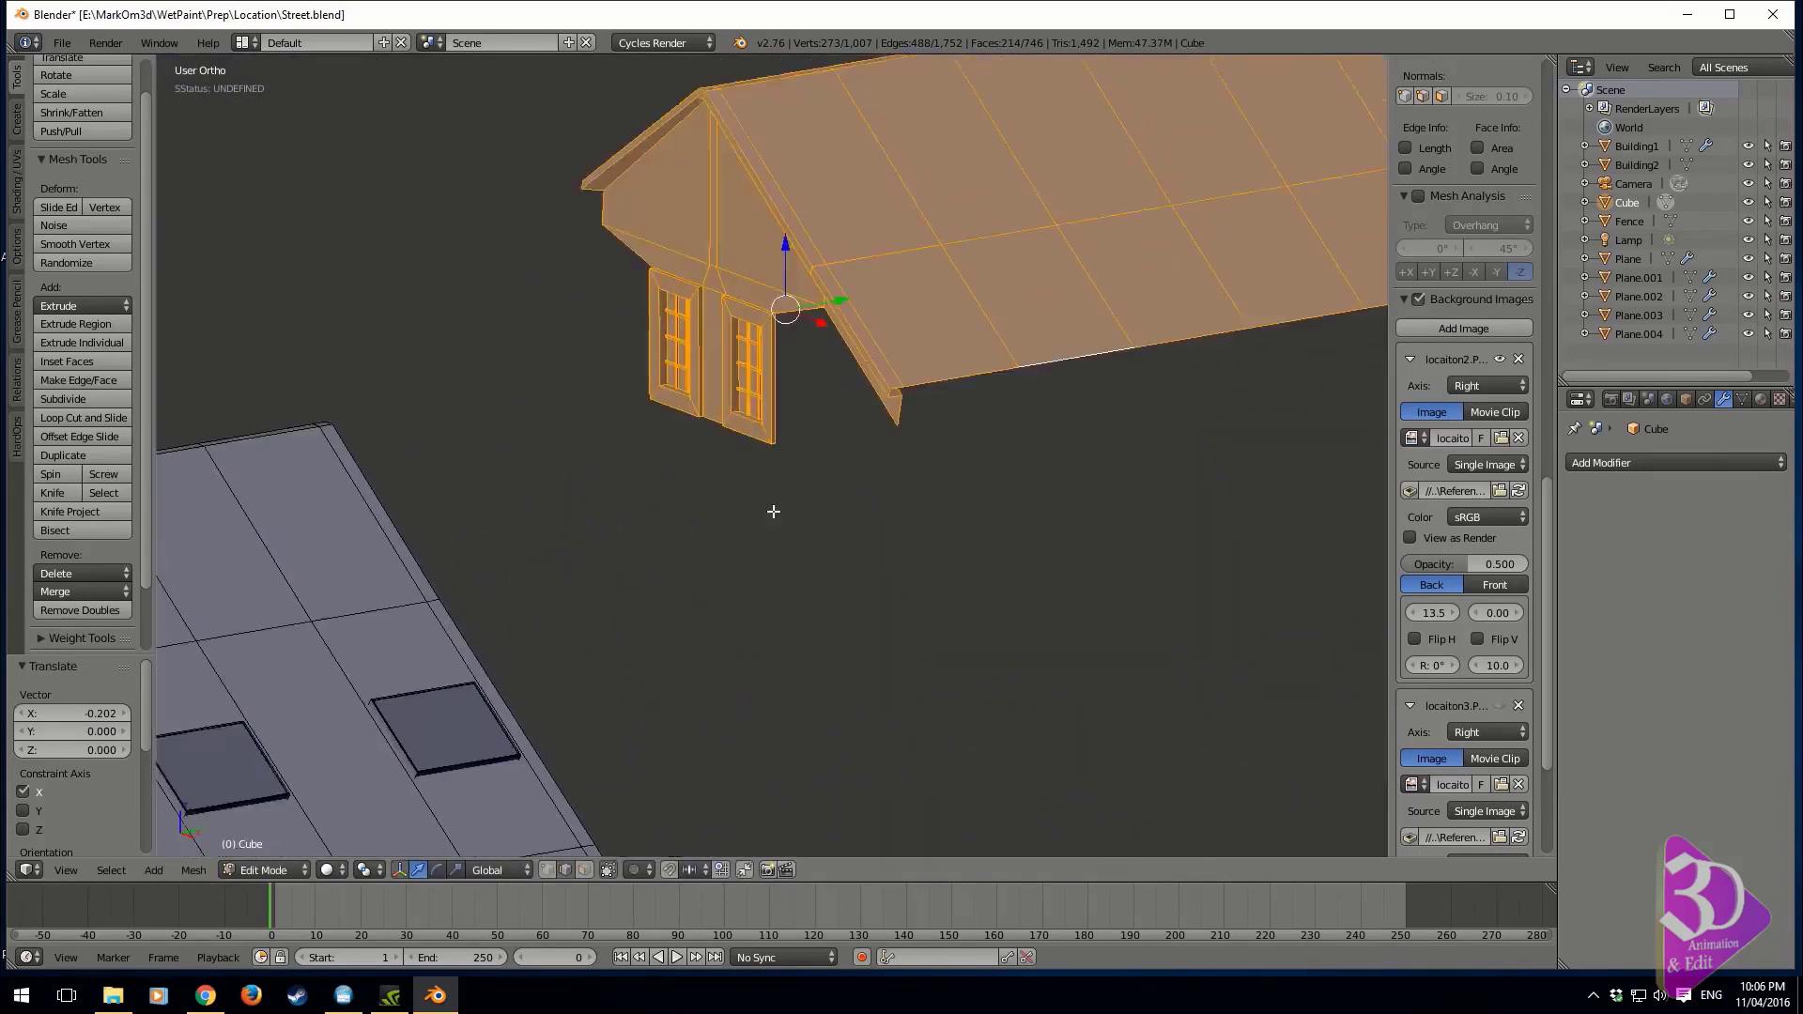
middle_click_drag(693, 659, 820, 628)
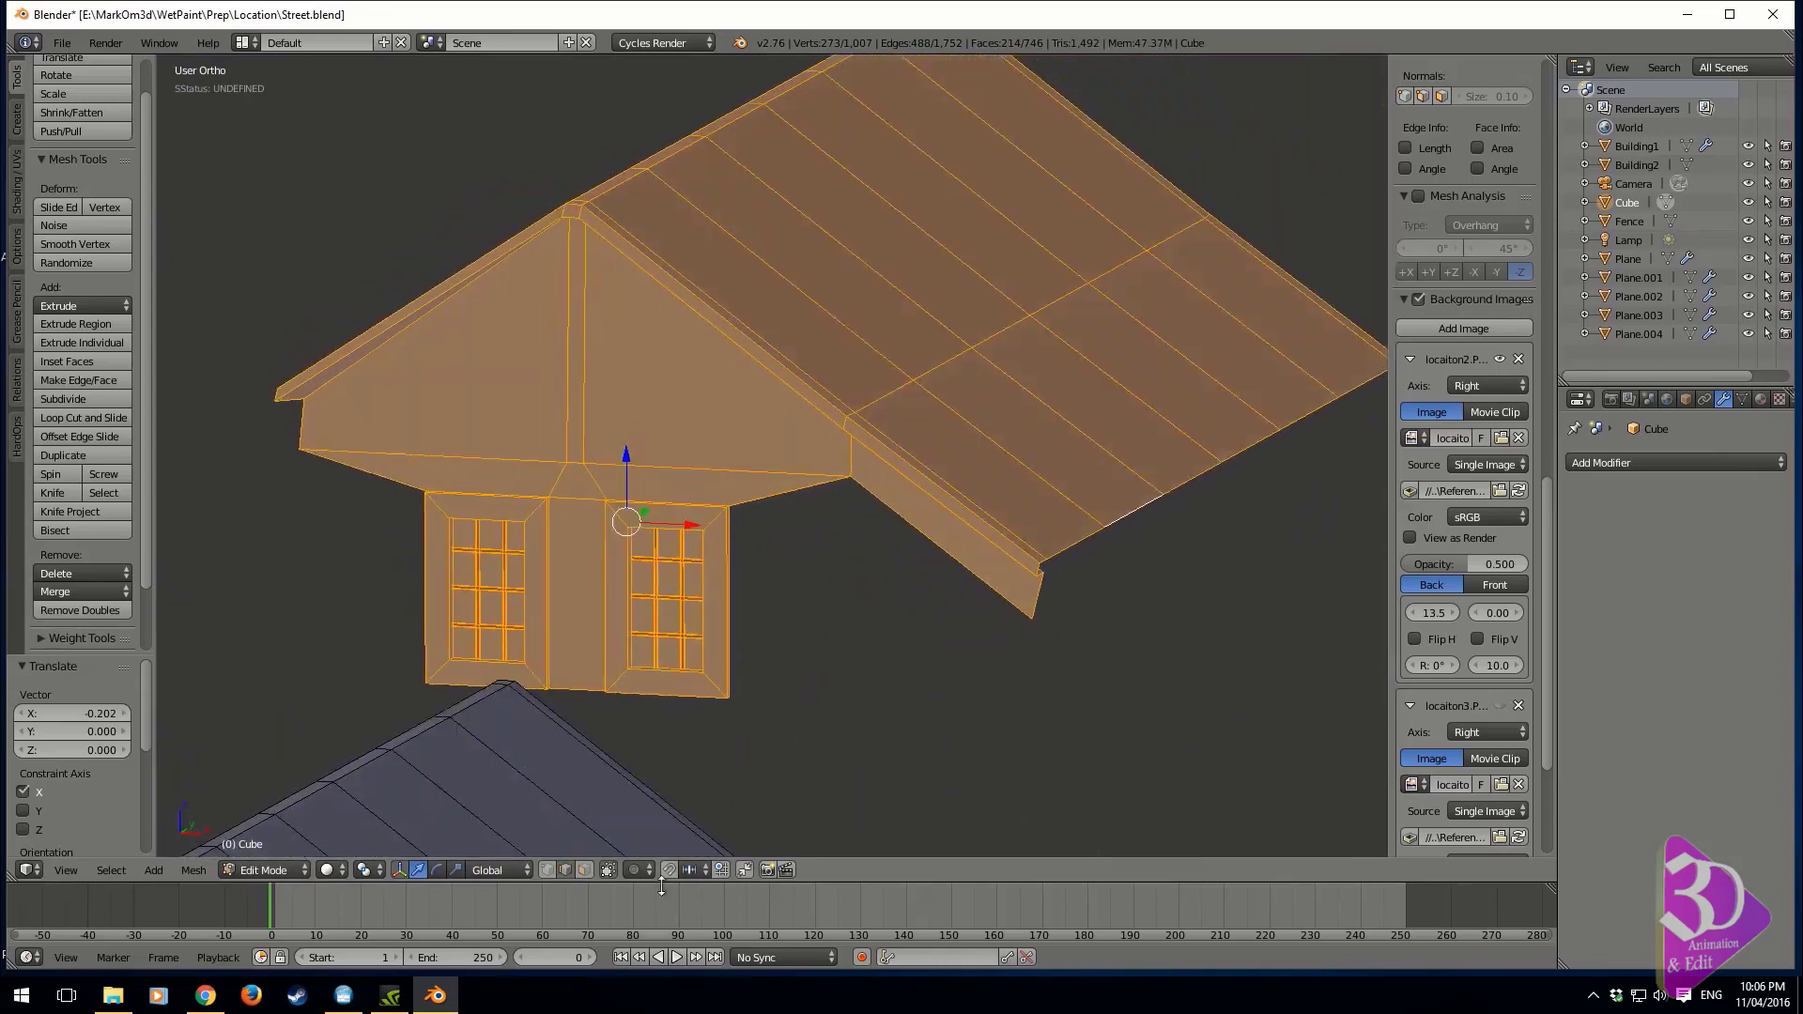
middle_click_drag(837, 692, 794, 654)
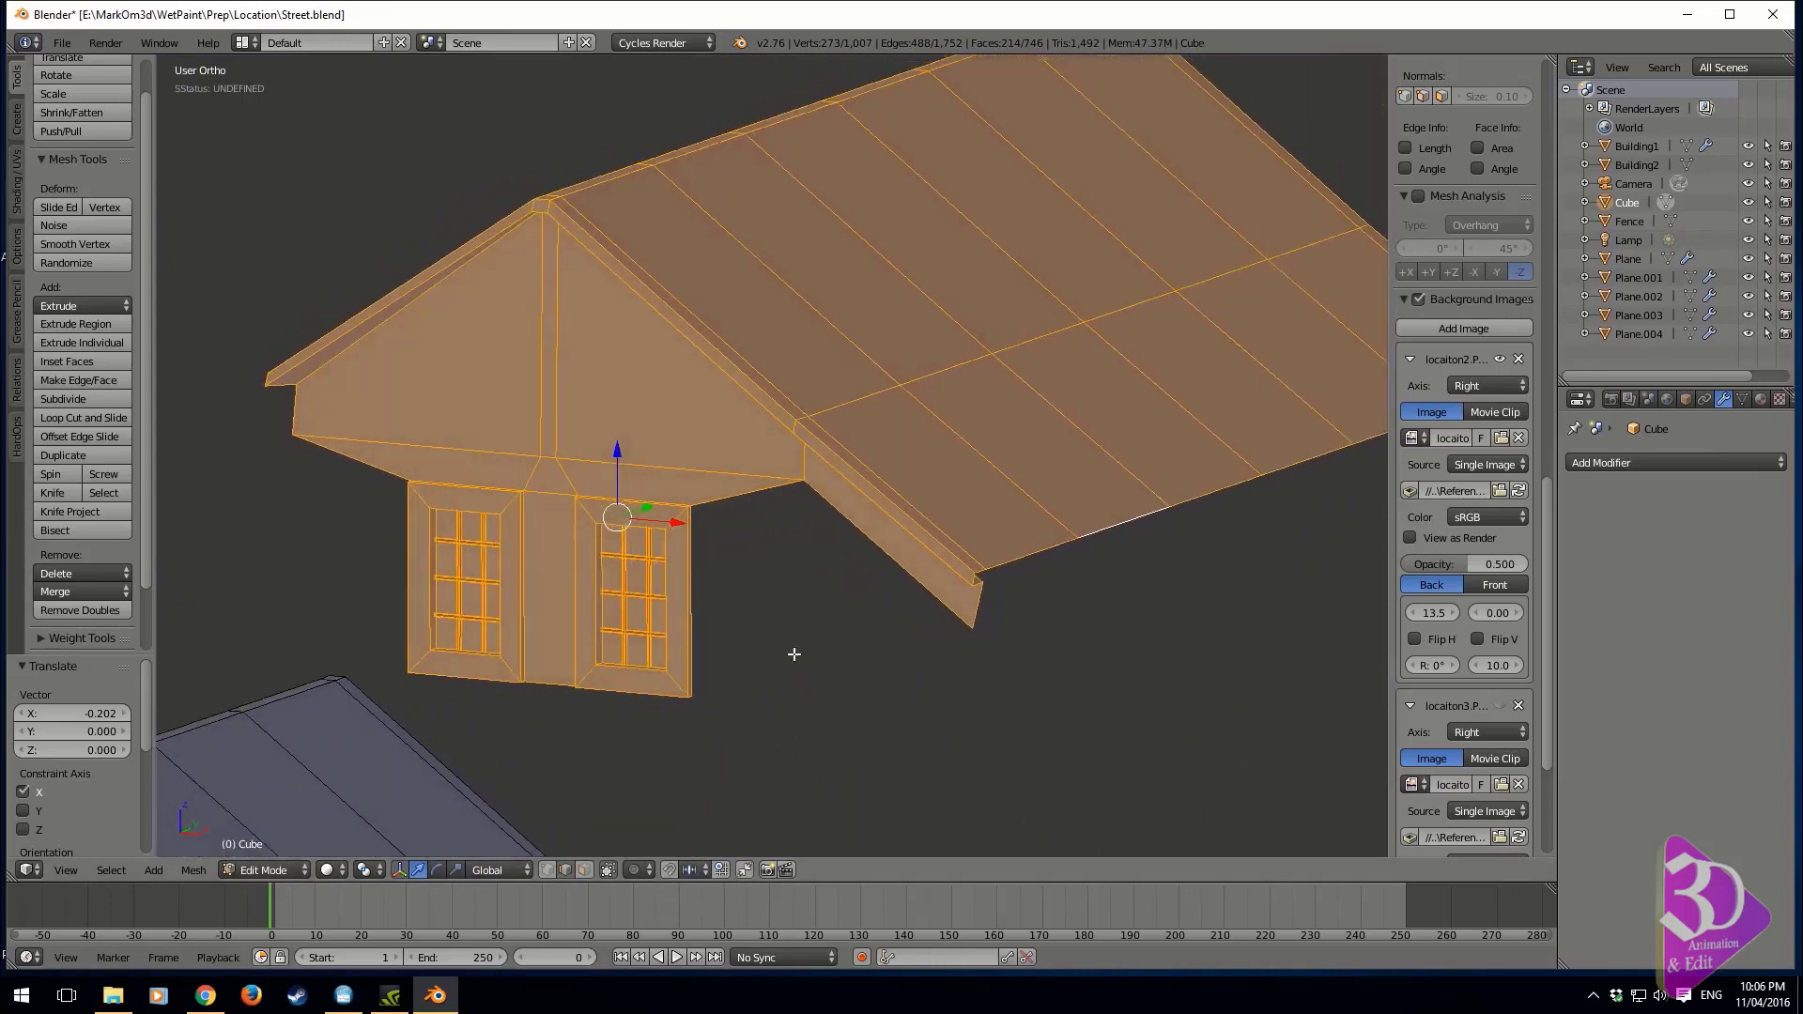
right_click(708, 624)
right_click(943, 576, "shift")
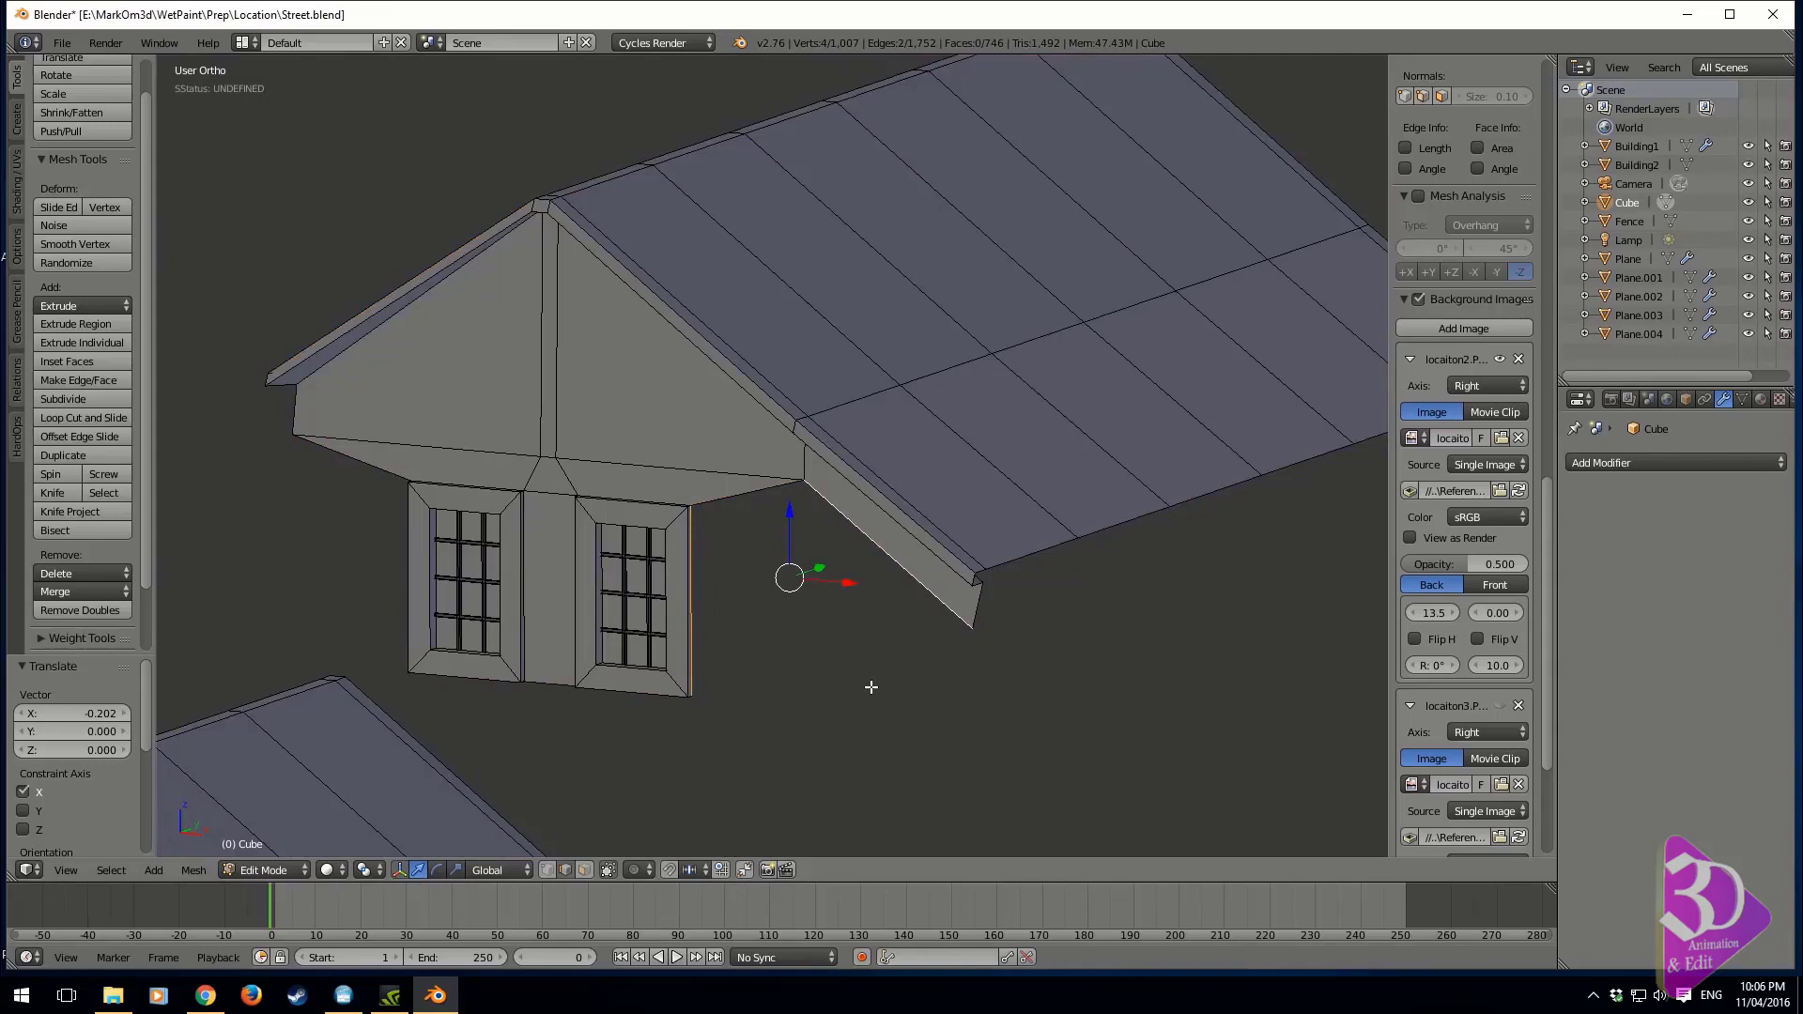
key("f")
Extrude the slanted bottom edge of the gable on the short-slope side down by about 1.82 along Z
middle_click_drag(871, 687, 471, 563)
right_click(338, 474)
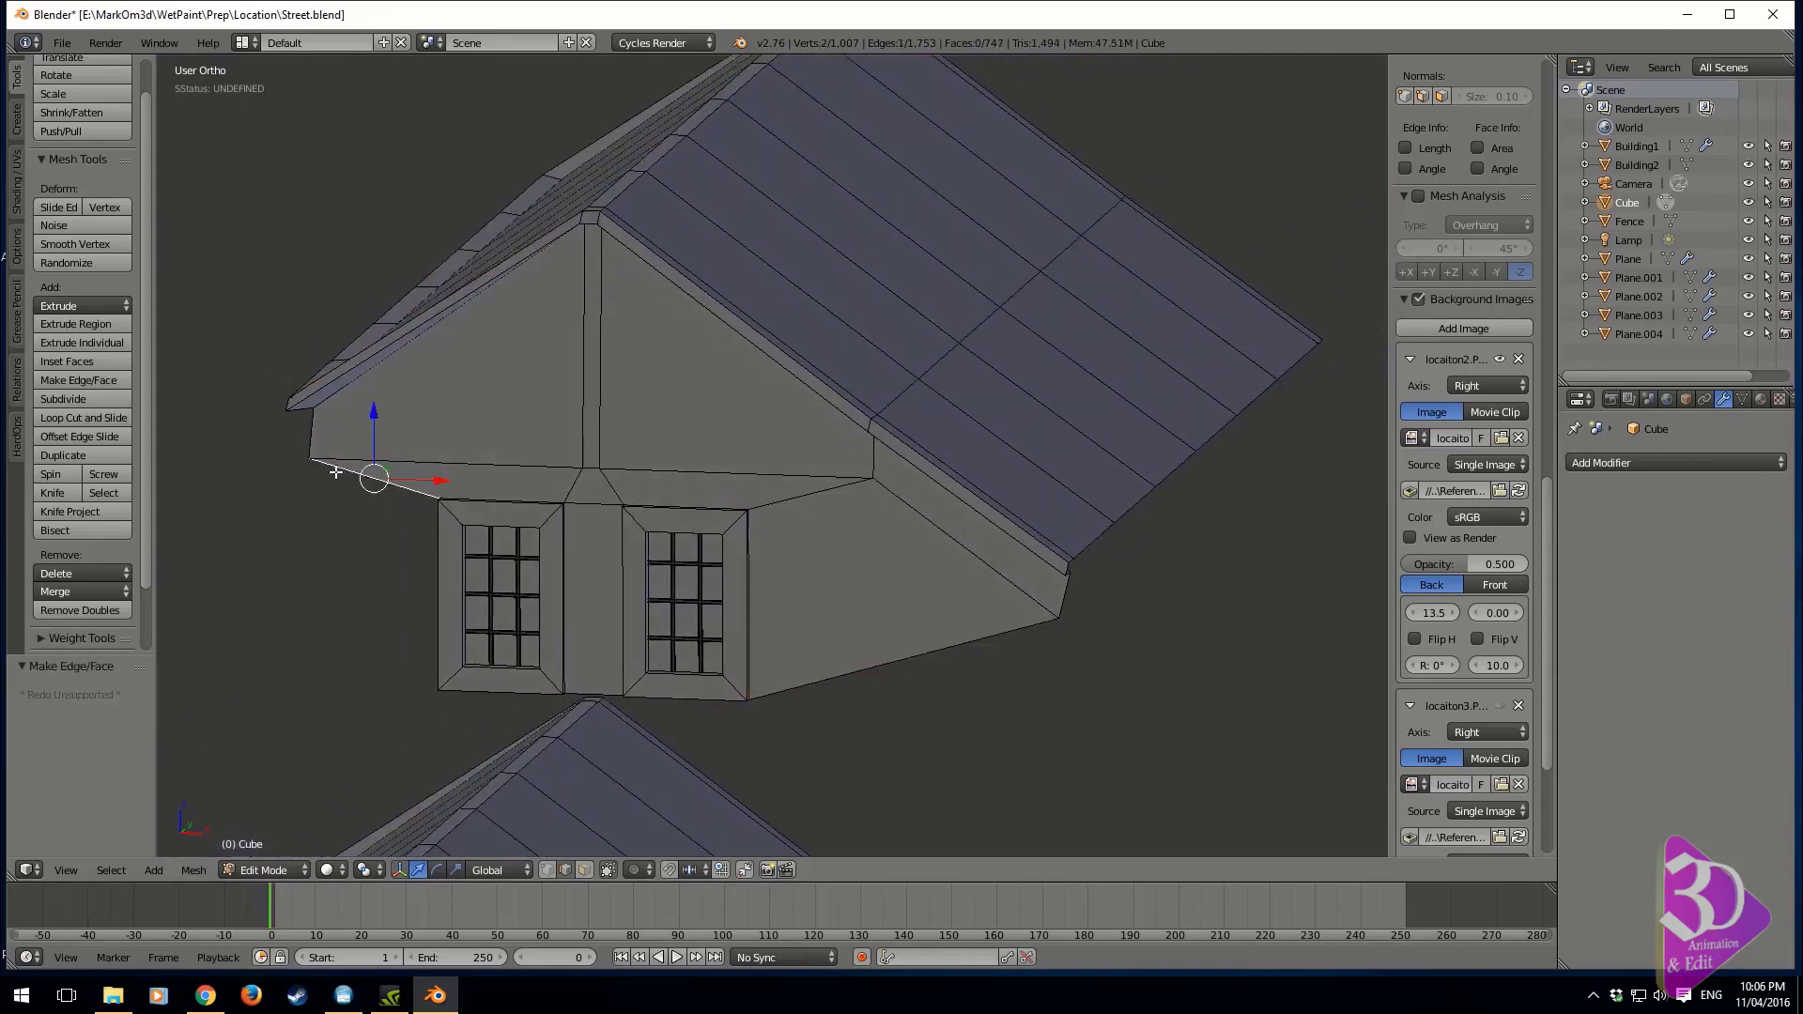
middle_click_drag(390, 518, 535, 500)
key("e")
key("z")
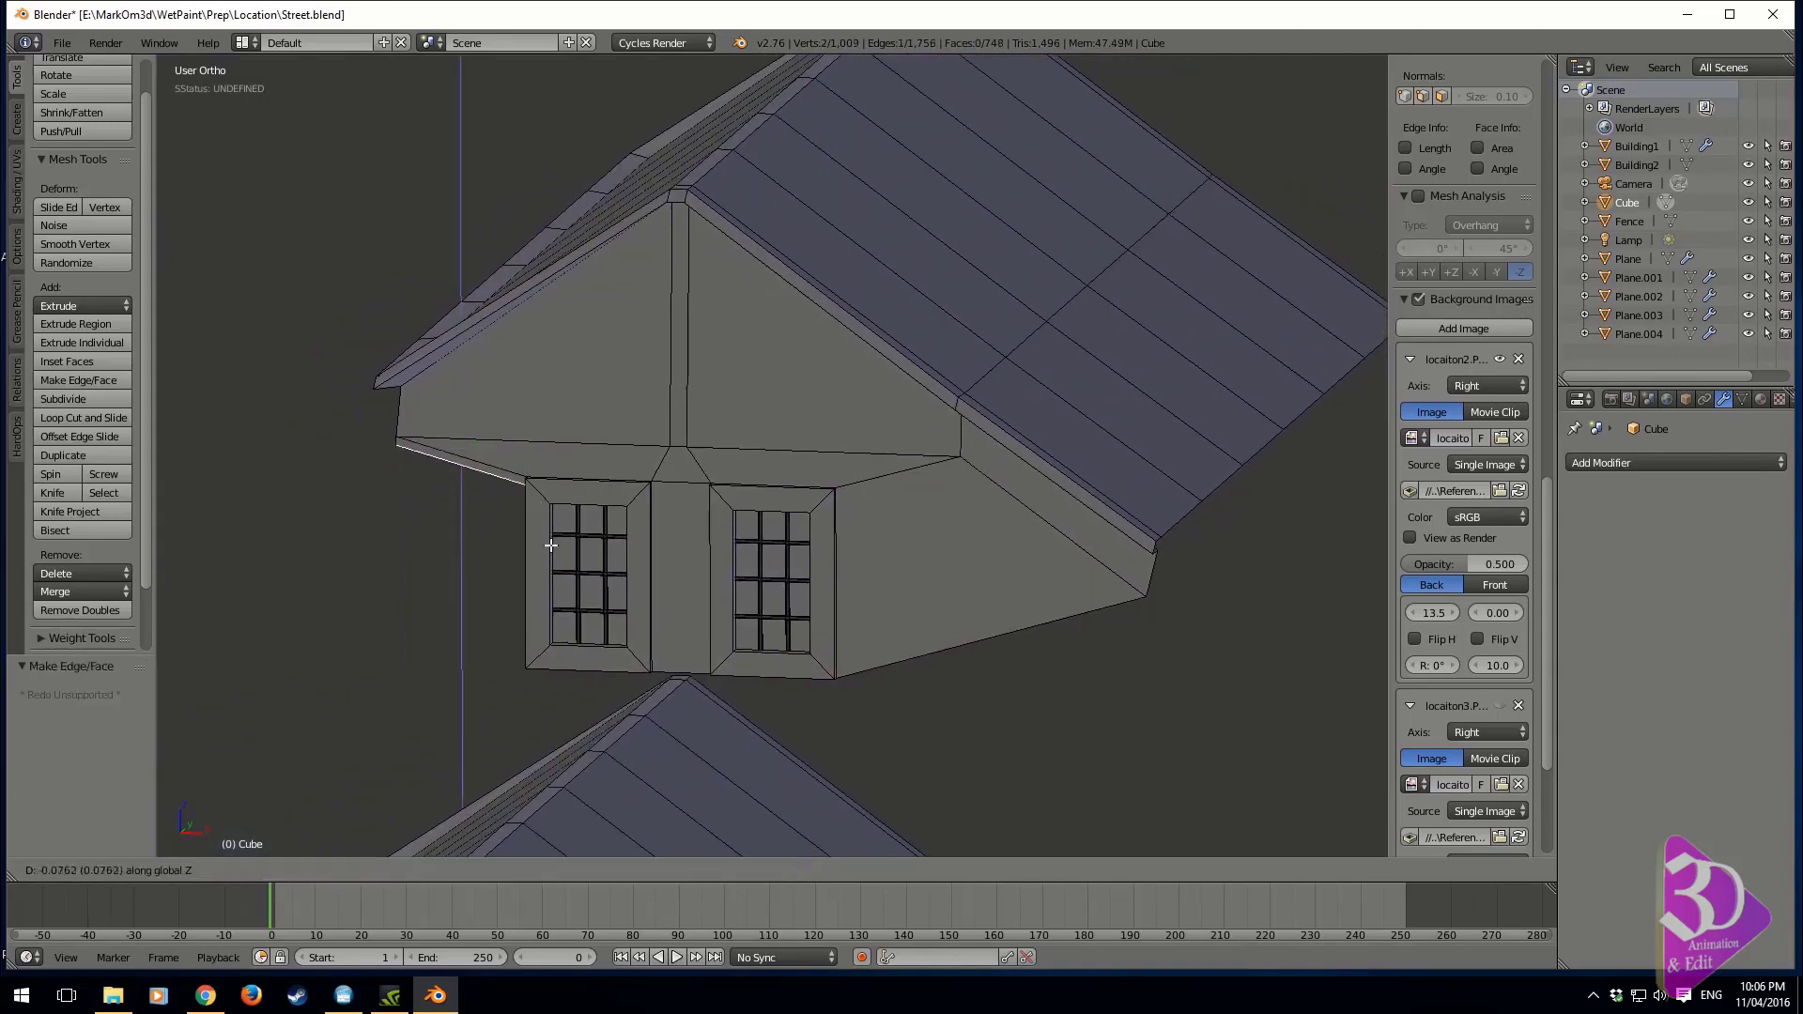
left_click(529, 695)
Merge the extruded wall's inner bottom vertex with the window frame's bottom corner using At Last
middle_click_drag(528, 695, 442, 875)
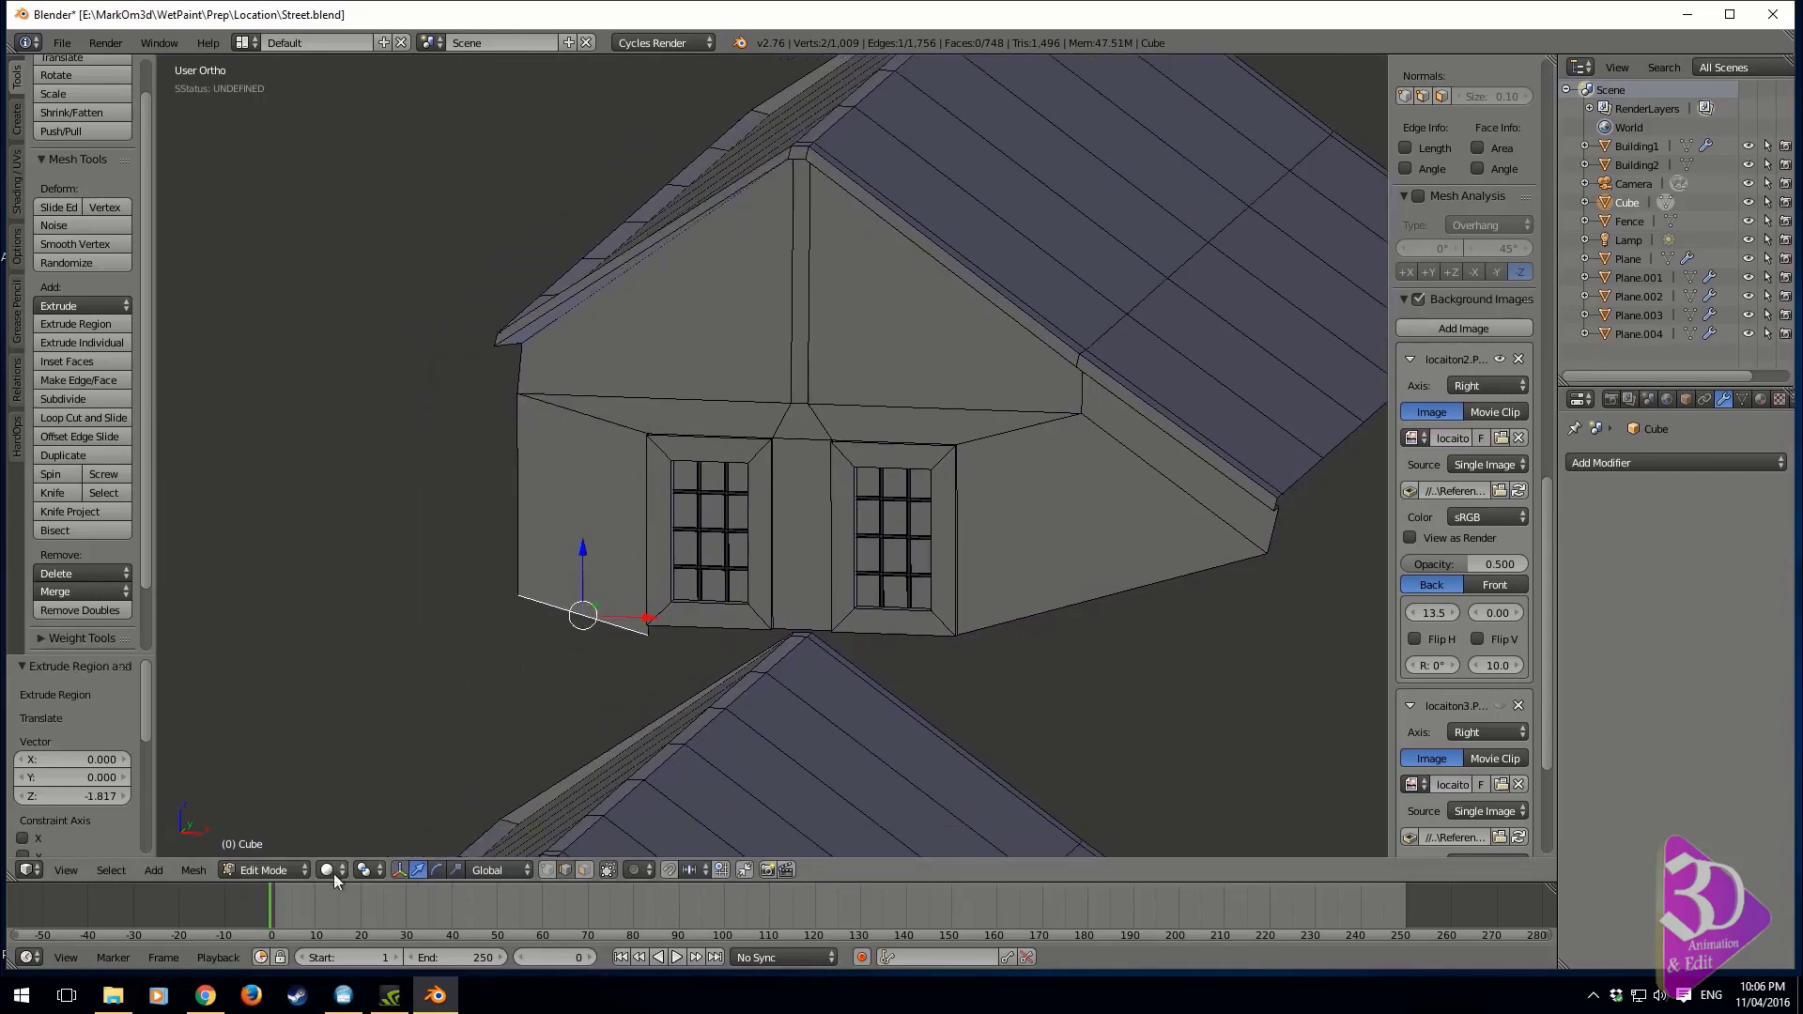
scroll(771, 684, "up", 8)
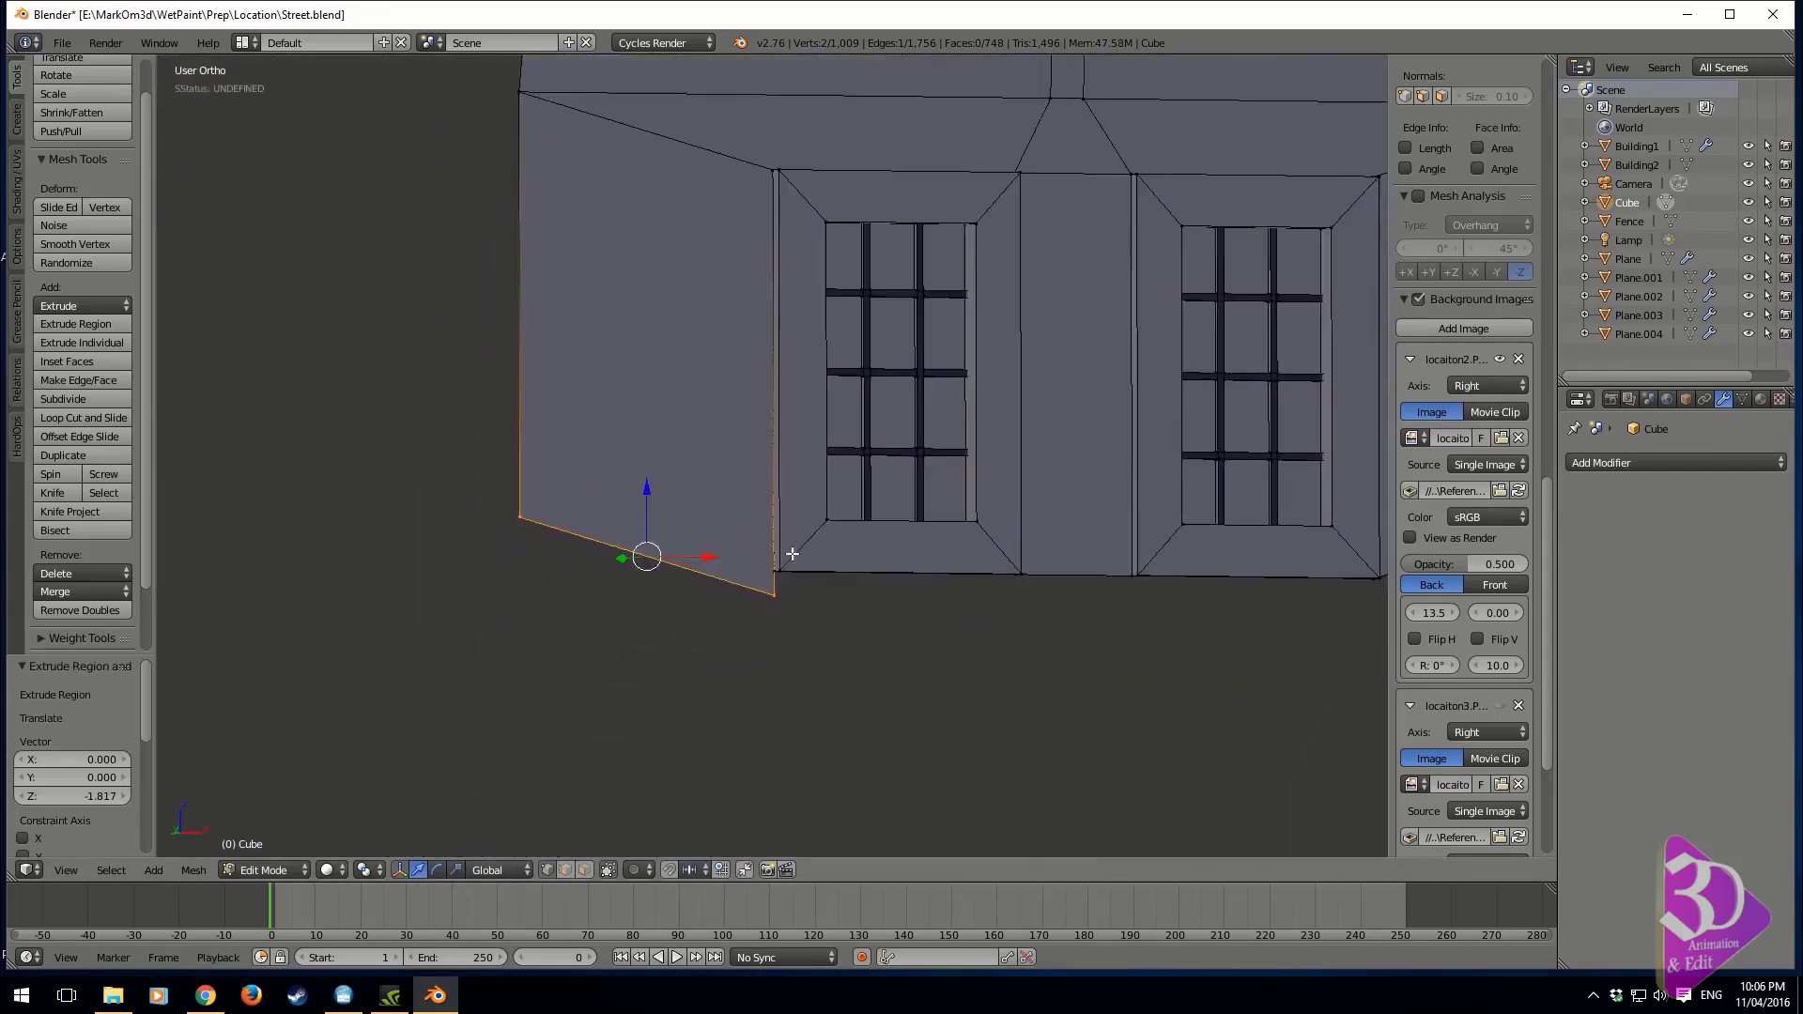
right_click(773, 690)
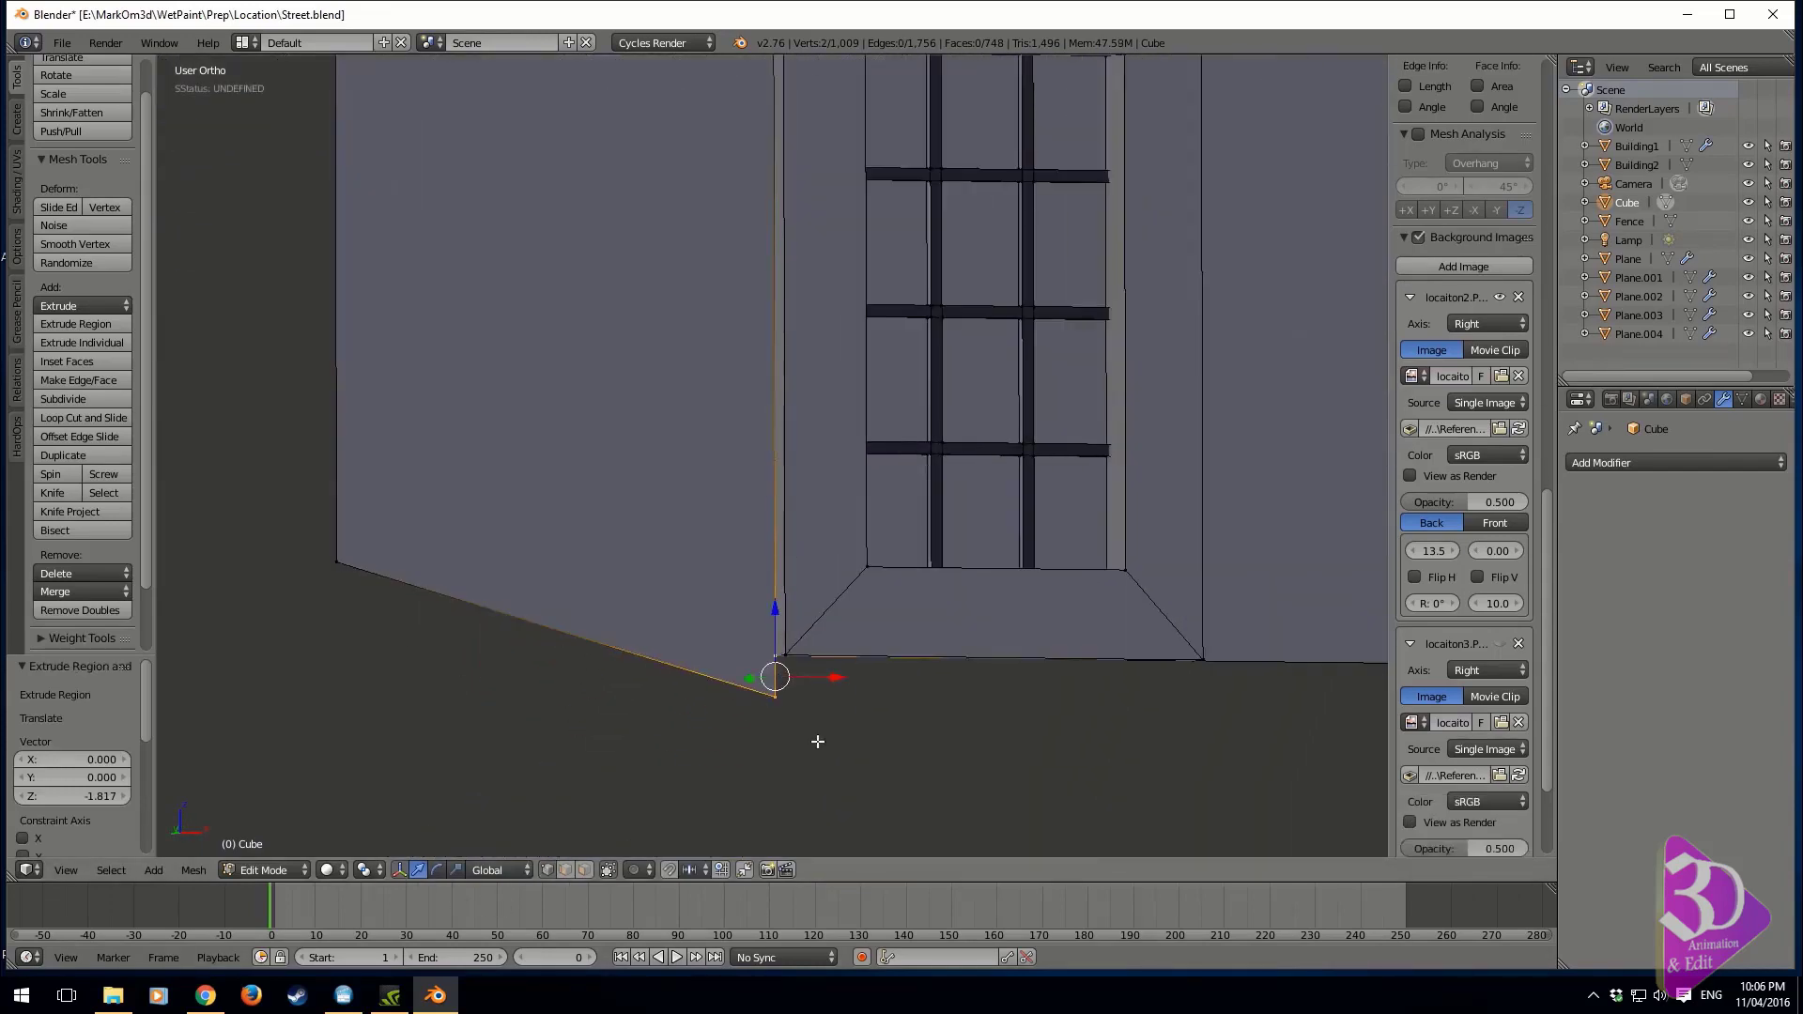
key("alt+m")
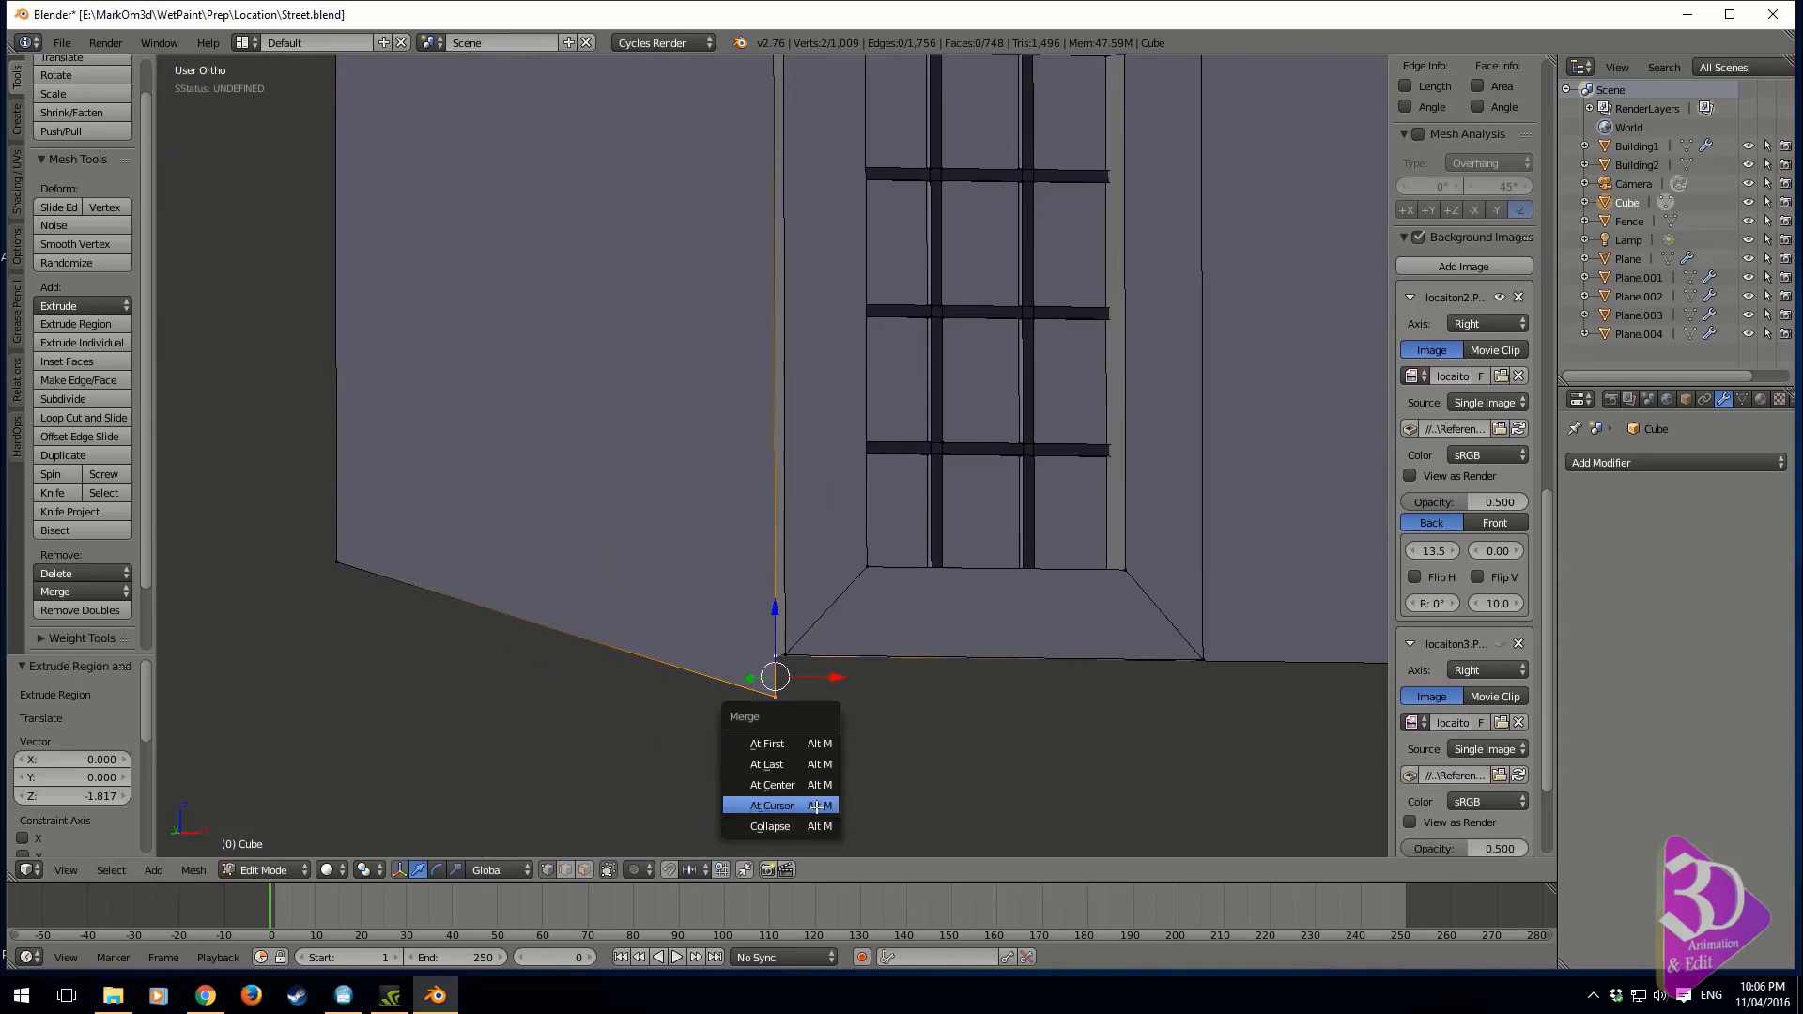
left_click(830, 762)
Lower the gable wall's two outer bottom corner vertices along Z to the windows' bottom edge, the short-slope one by about 0.22
right_click(337, 562)
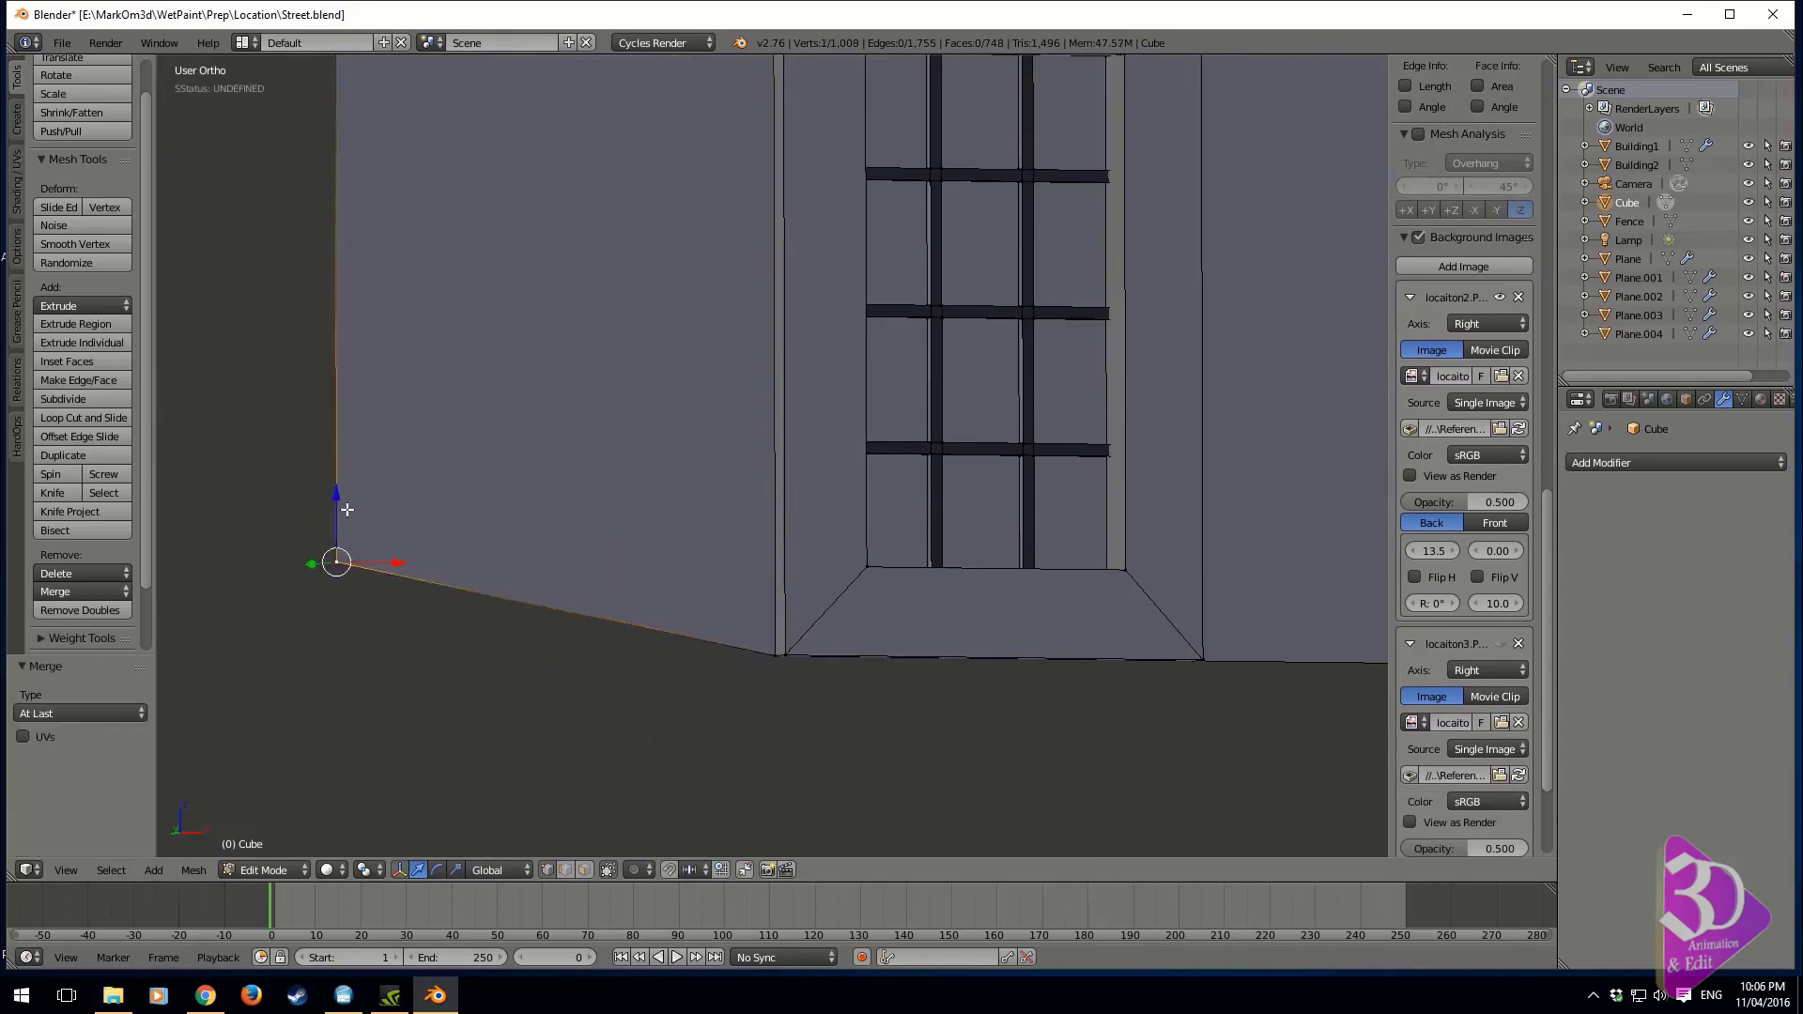
left_click_drag(338, 497, 335, 573)
mouse_move(336, 573)
middle_mouse_down()
mouse_move(531, 628)
mouse_move(967, 526)
mouse_move(1016, 370)
middle_mouse_up()
key("z")
right_click(1016, 370)
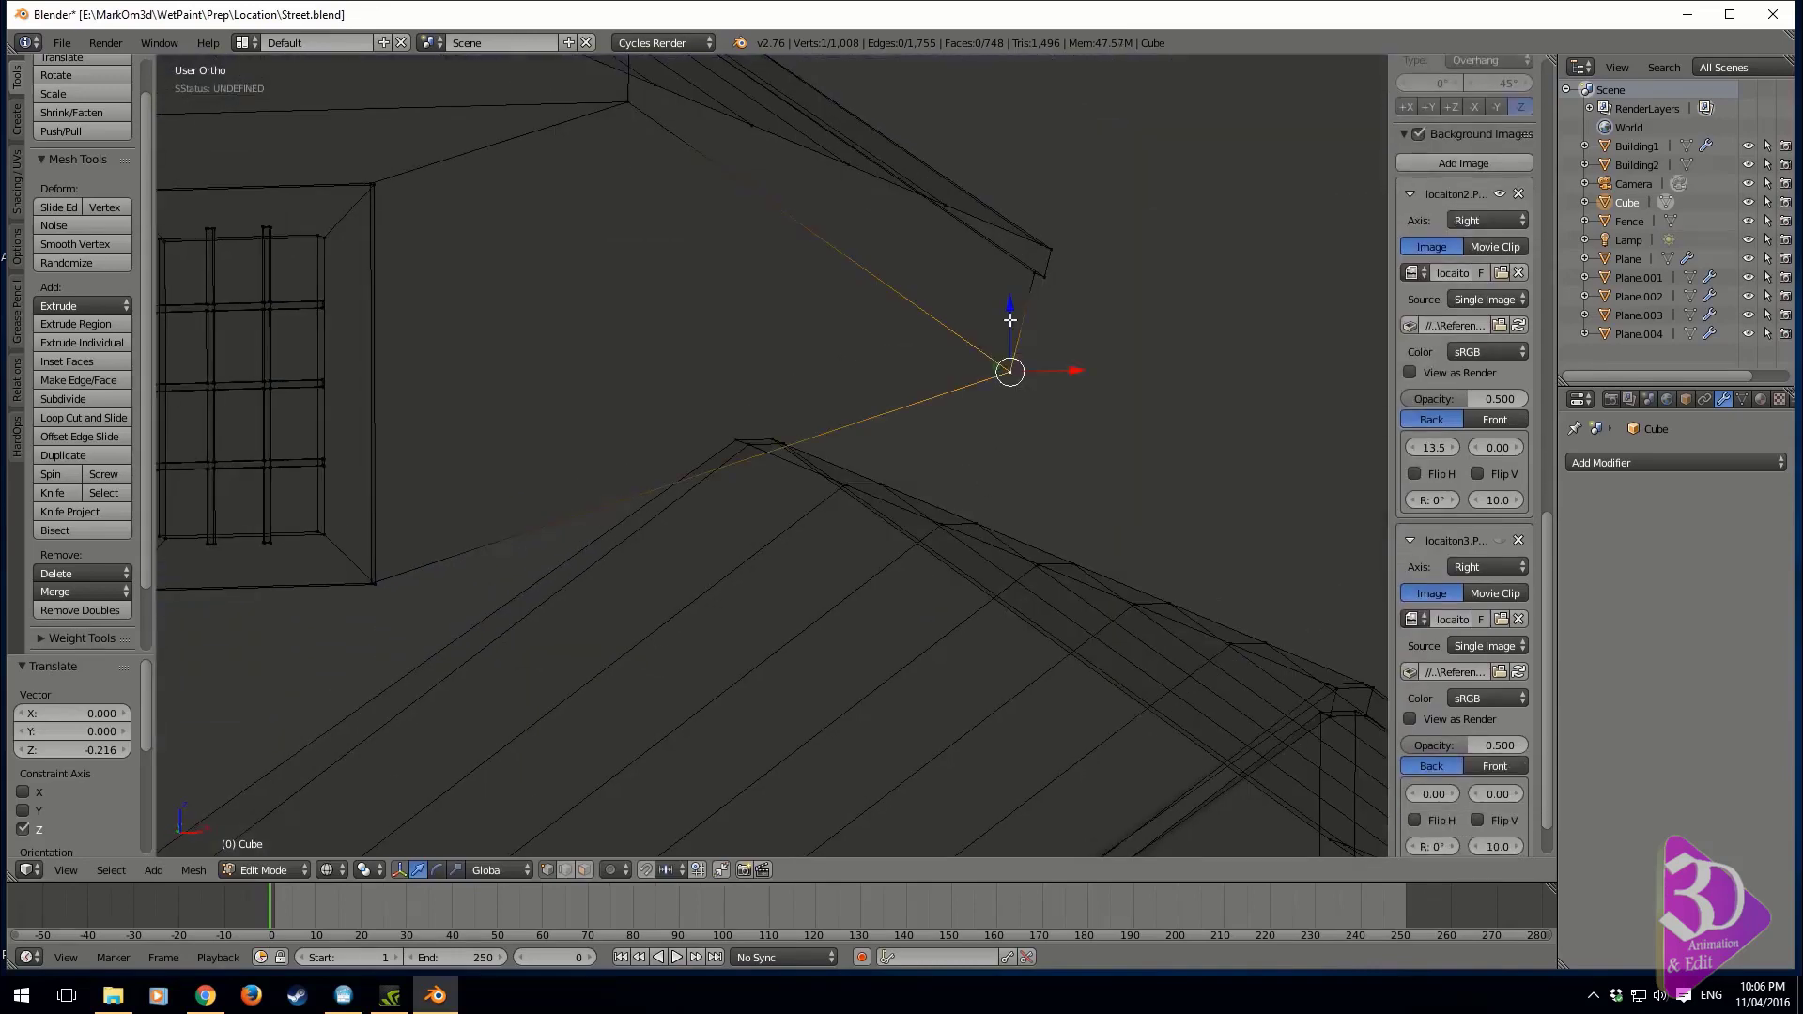
left_click_drag(1011, 310, 1028, 504)
key("KP_3")
key("KP_1")
scroll(980, 589, "down", 4)
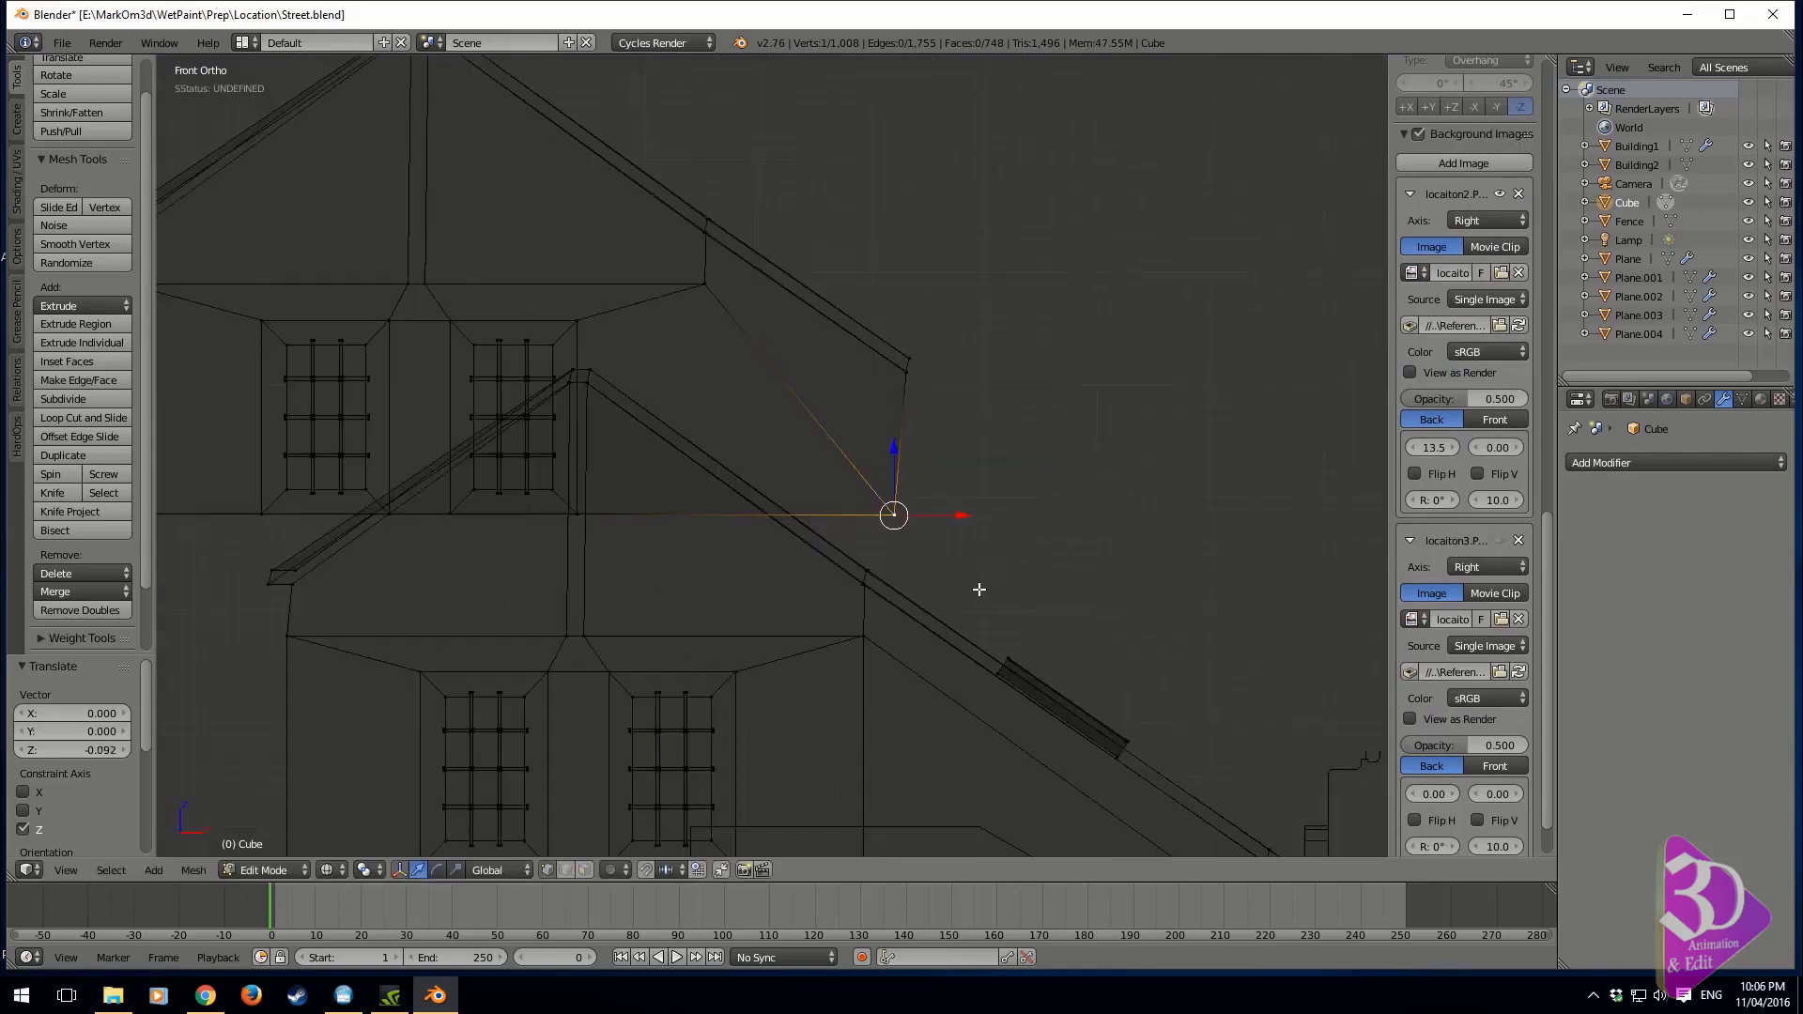
Select the whole copied roof and gable with its windows and move it about 4.97 along negative Y
key("KP_0")
key("z")
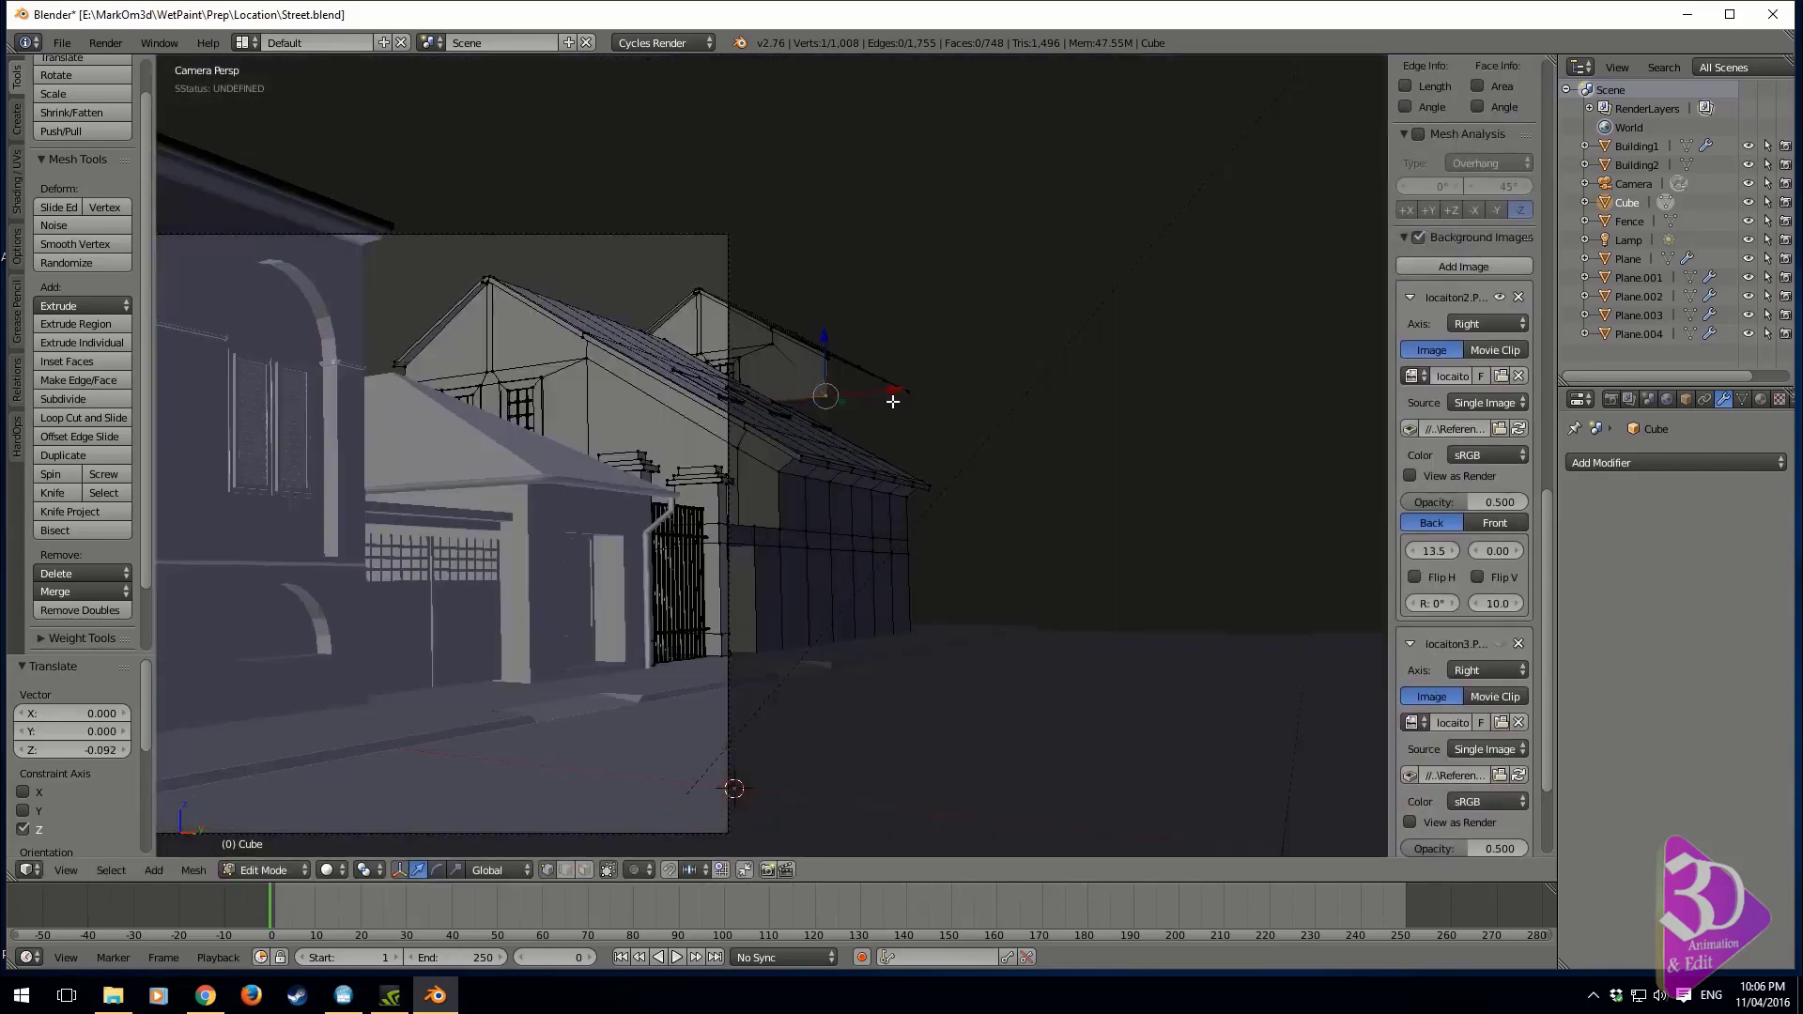
key("ctrl+l")
key("KP_0")
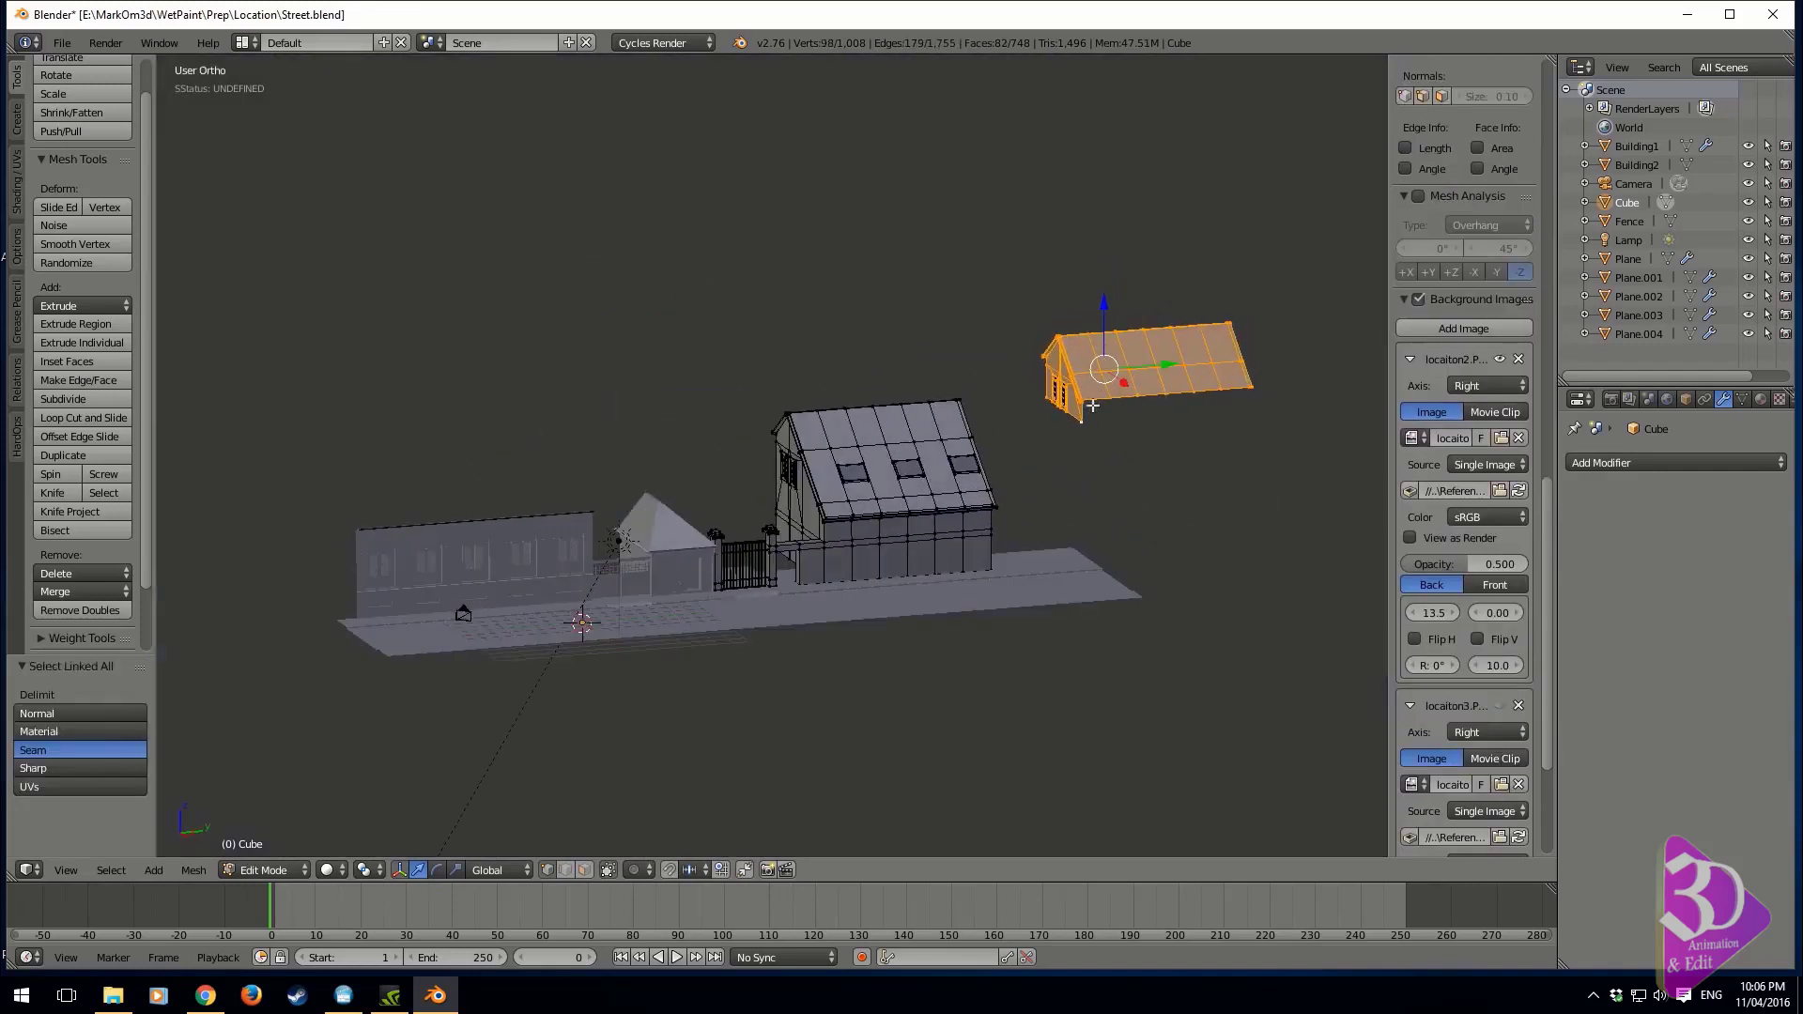
mouse_move(1118, 333)
left_mouse_down("ctrl")
mouse_move(1083, 442)
mouse_move(1097, 436)
left_mouse_up("ctrl")
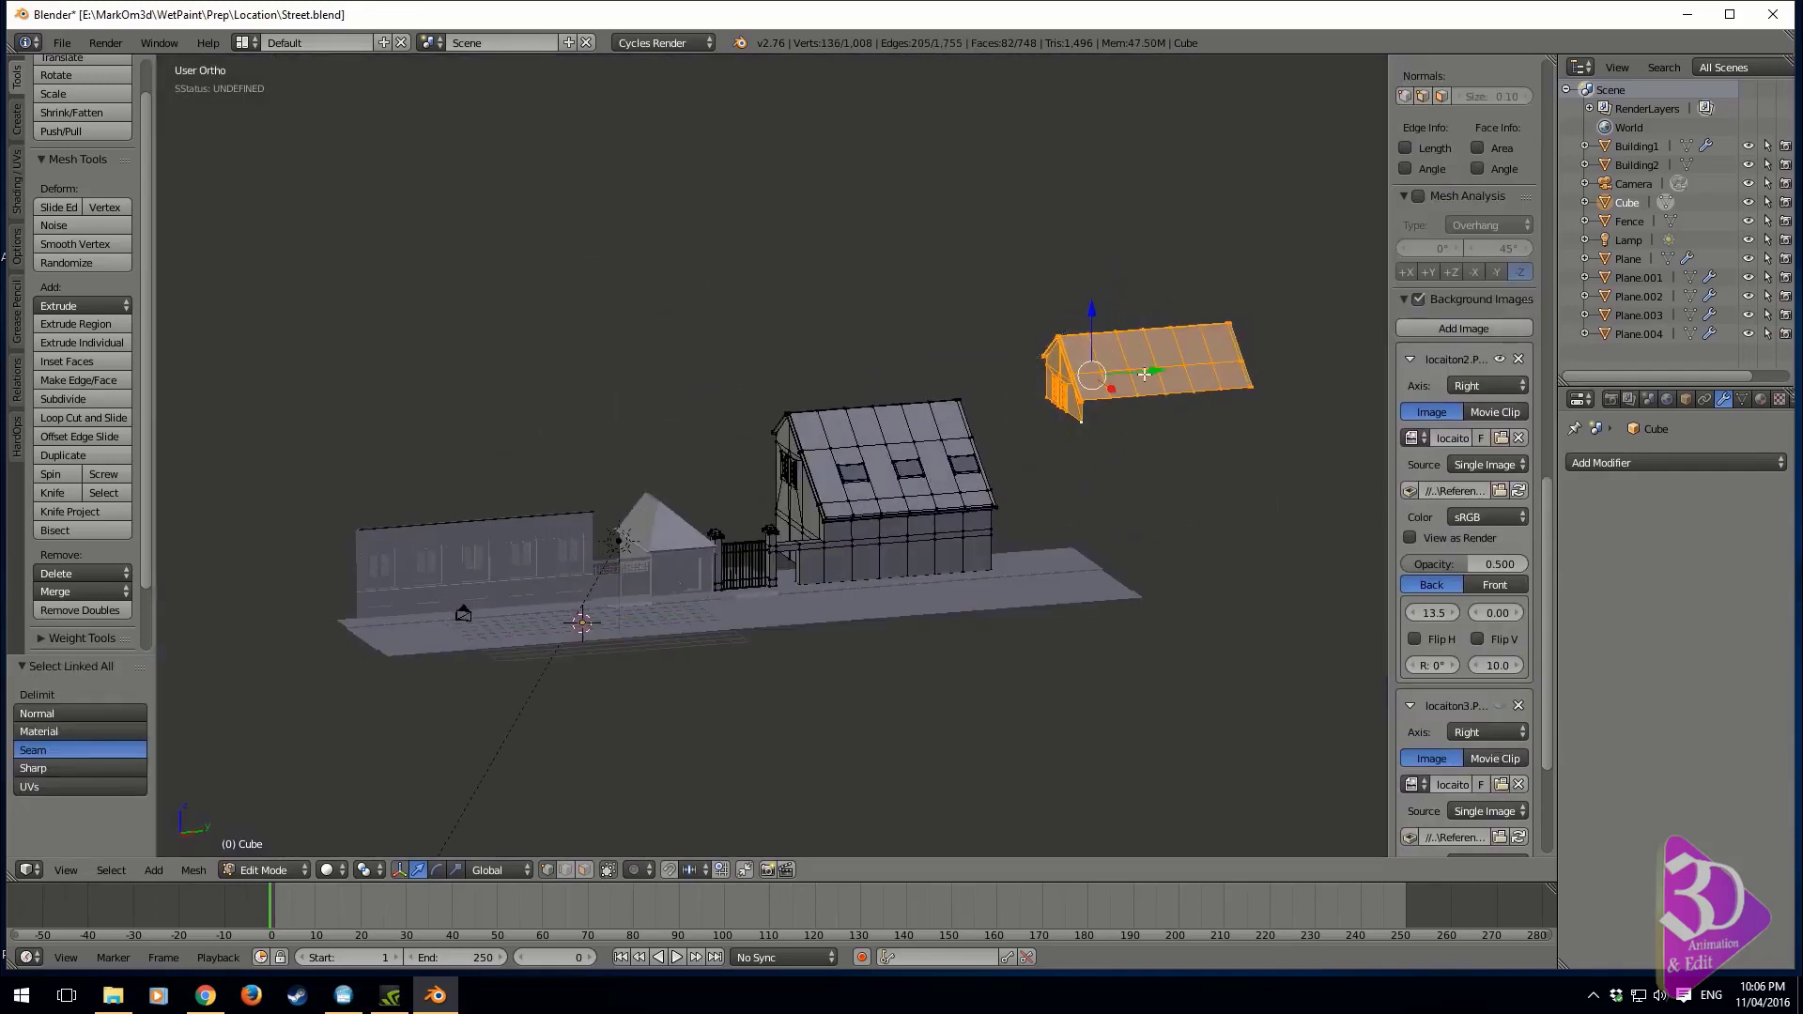
left_click_drag(1148, 372, 1073, 392)
key("ctrl+z")
key("z")
scroll(1465, 450, "down", 3)
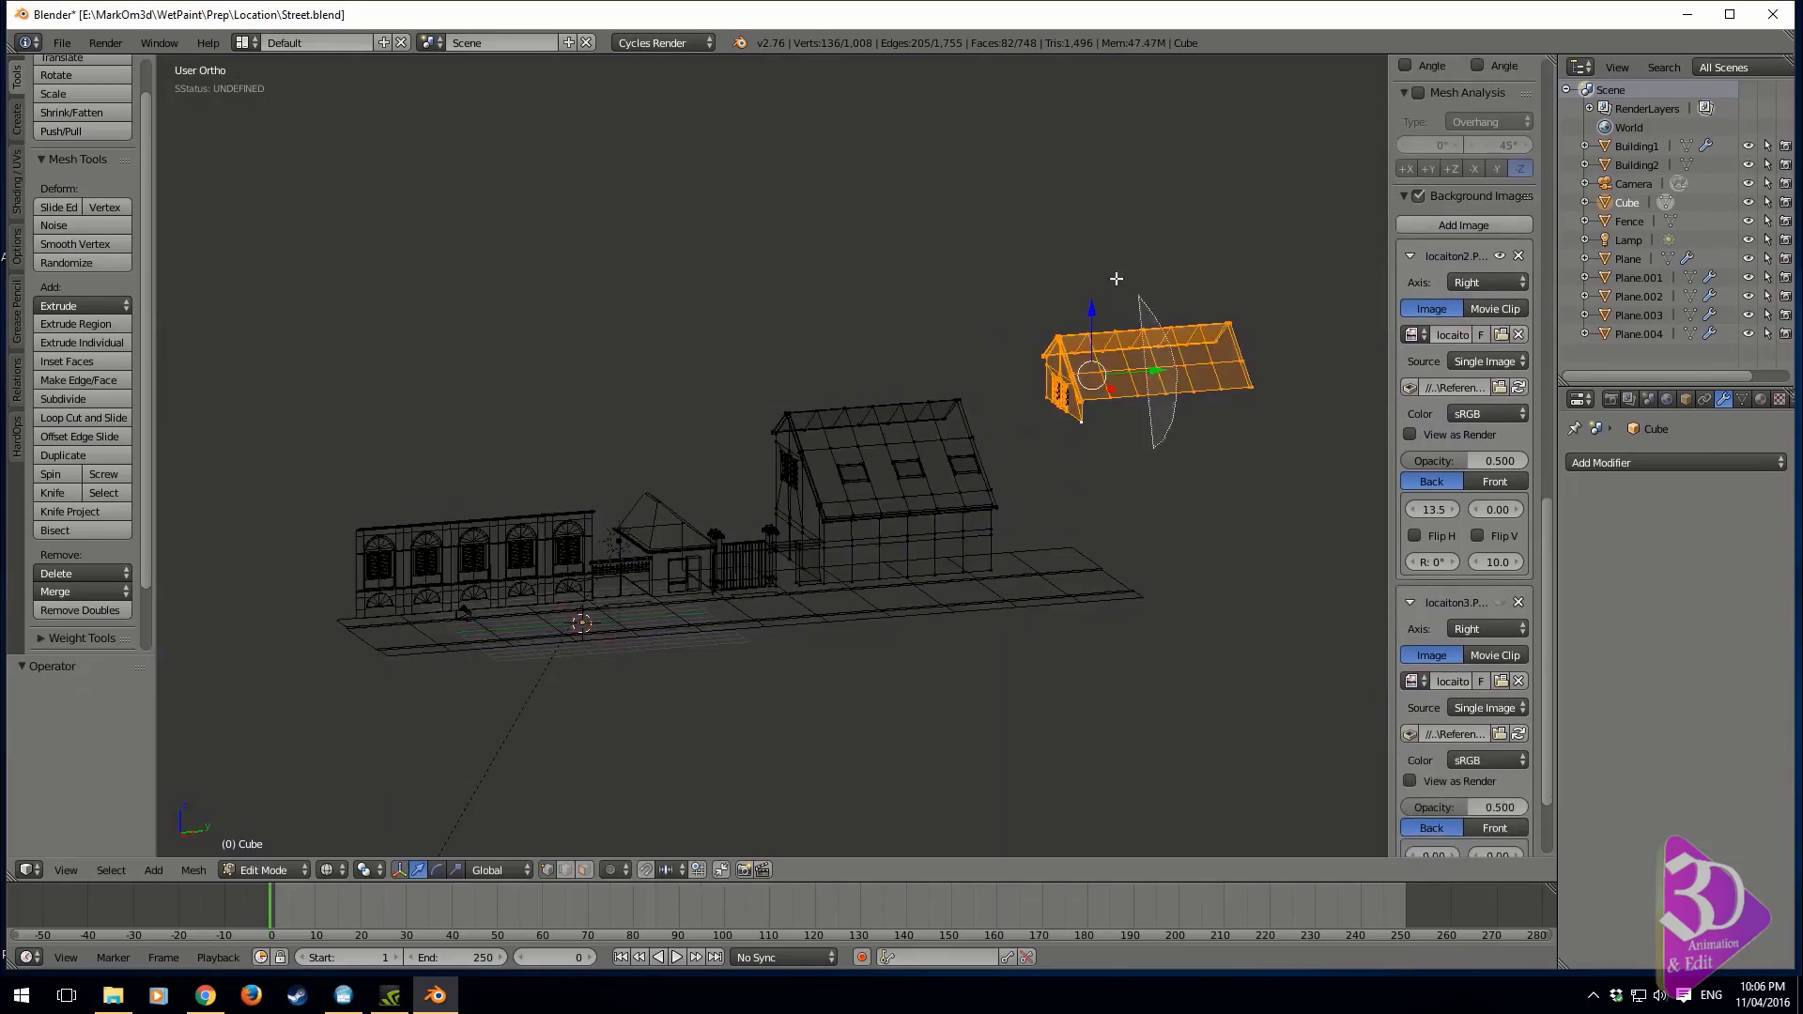
key("shift+d")
key("y")
left_click(1058, 400)
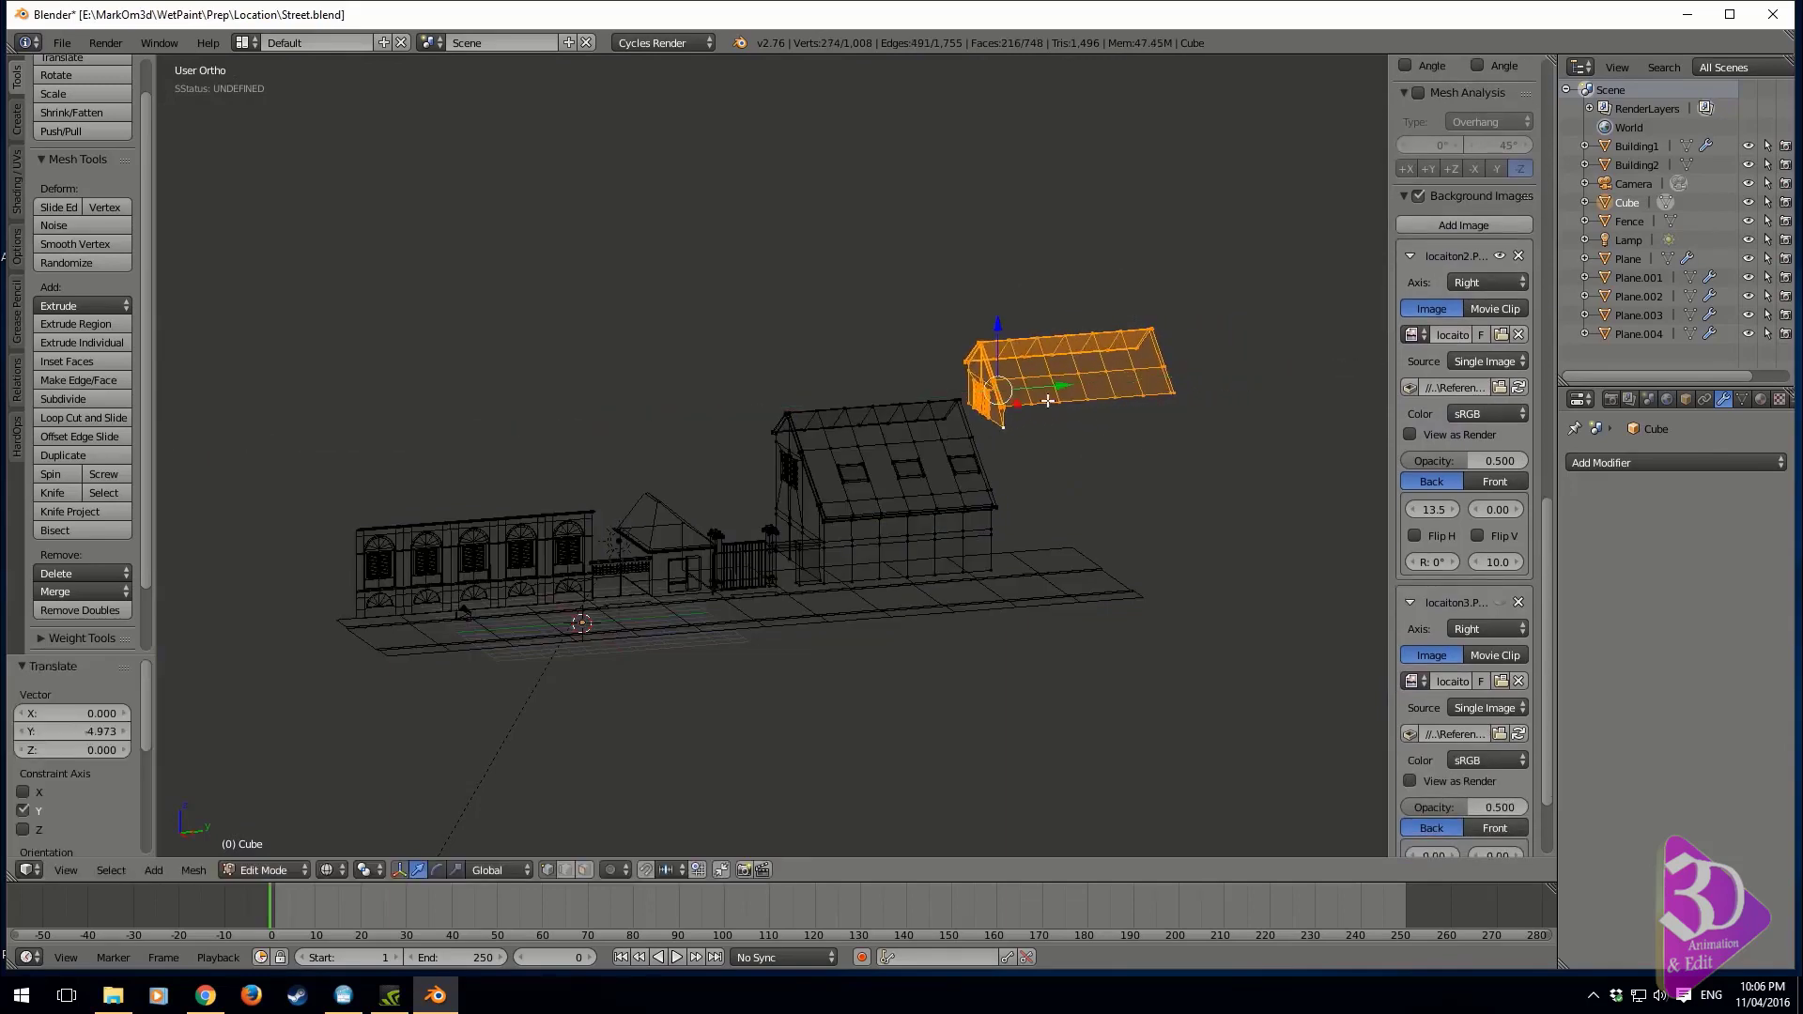
Shift the copied roof and gable about 1.26 along X while viewing the scene through the camera
key("KP_3")
key("KP_0")
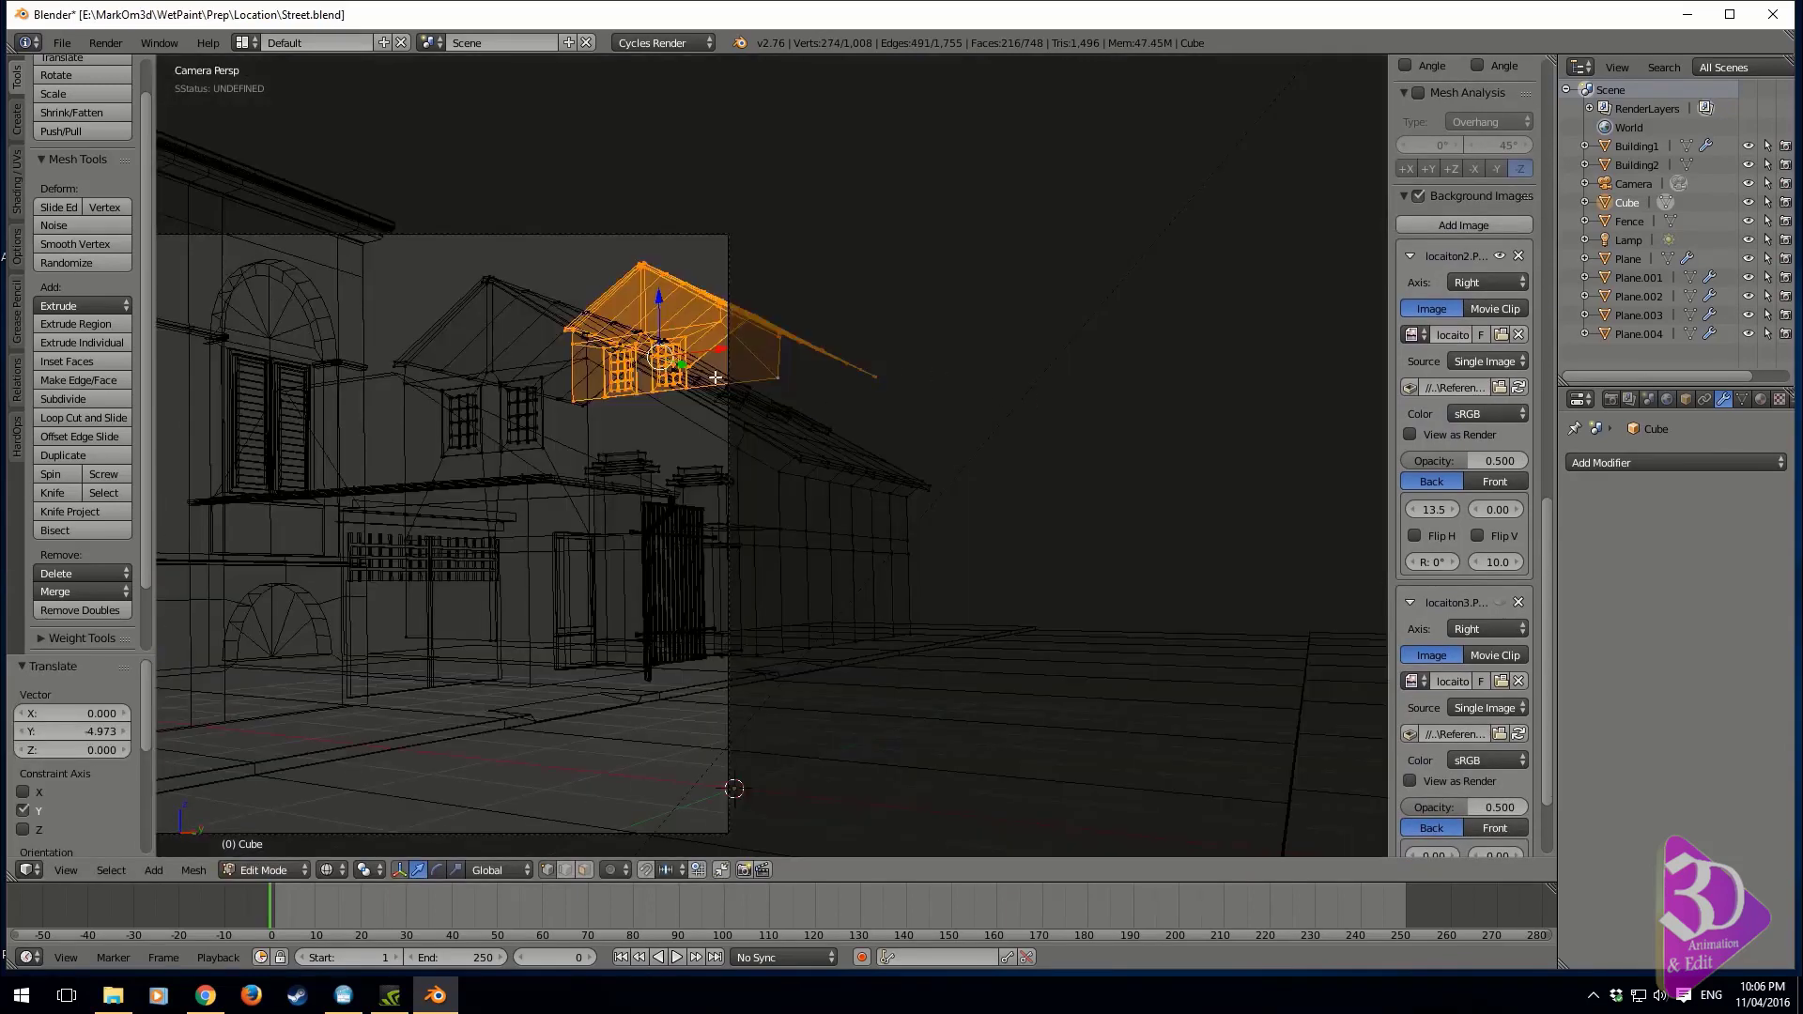
left_click_drag(719, 353, 760, 351)
key("z")
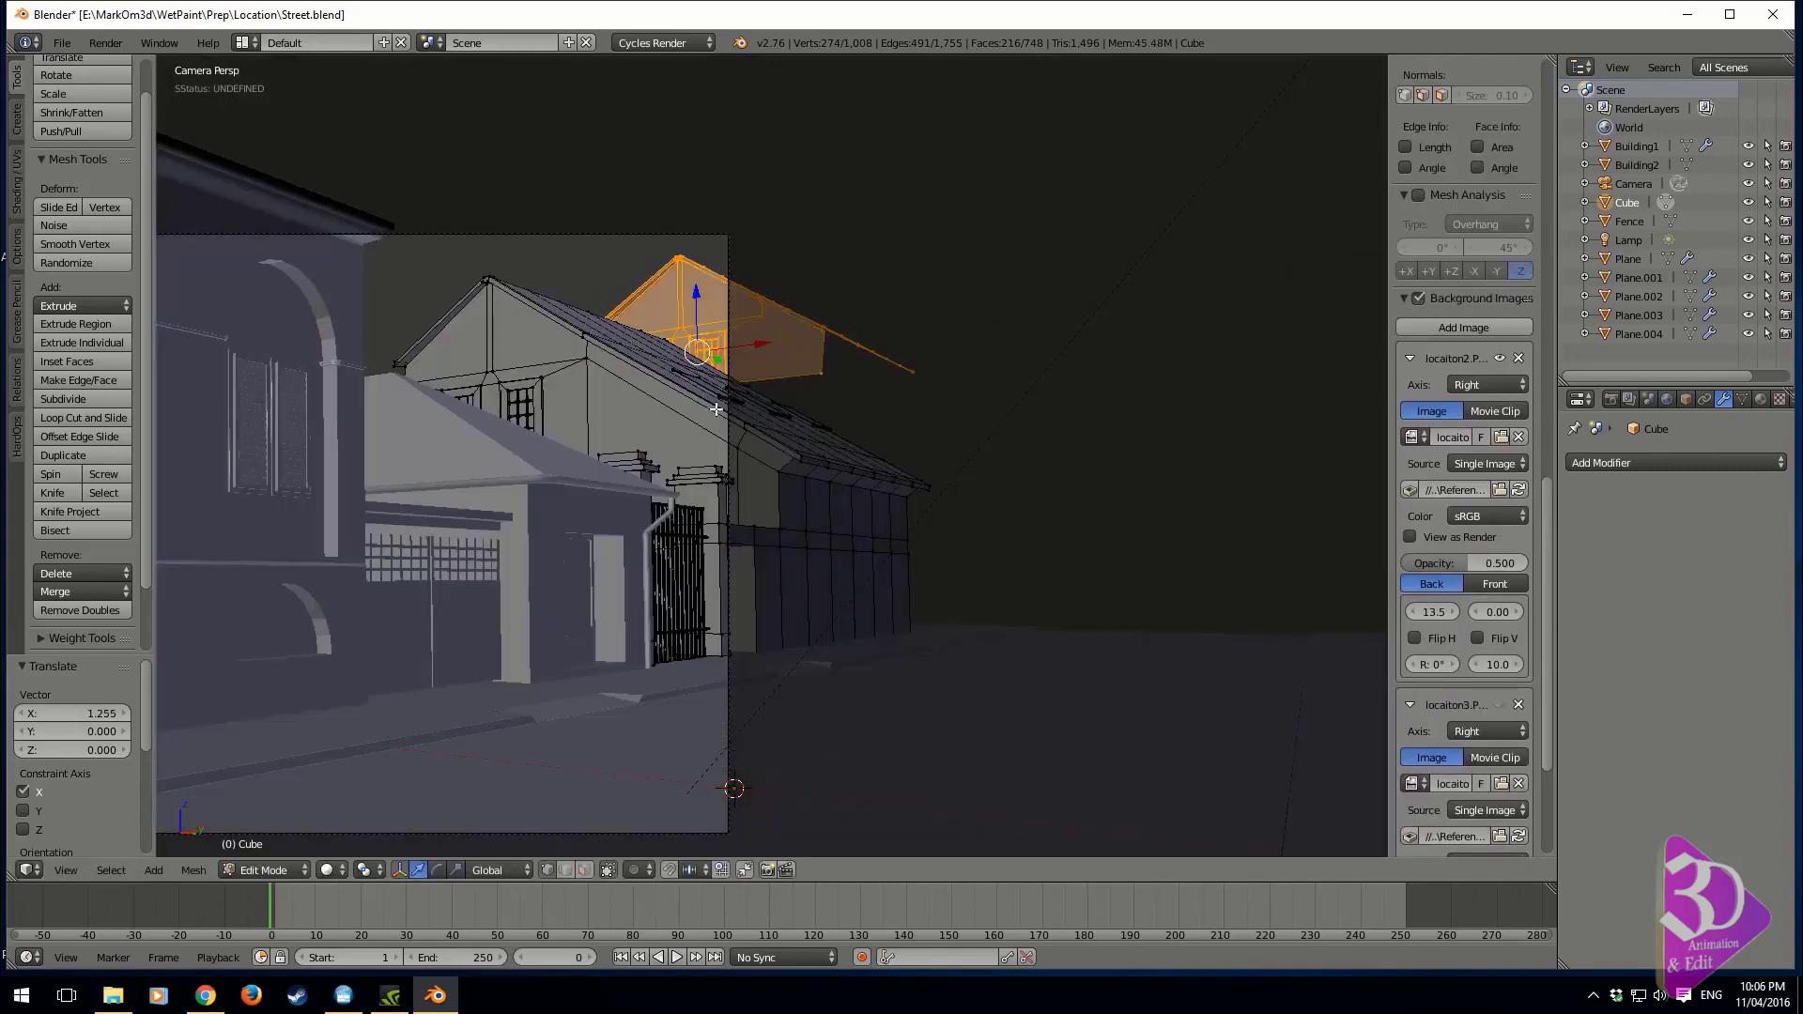
scroll(800, 419, "up", 4)
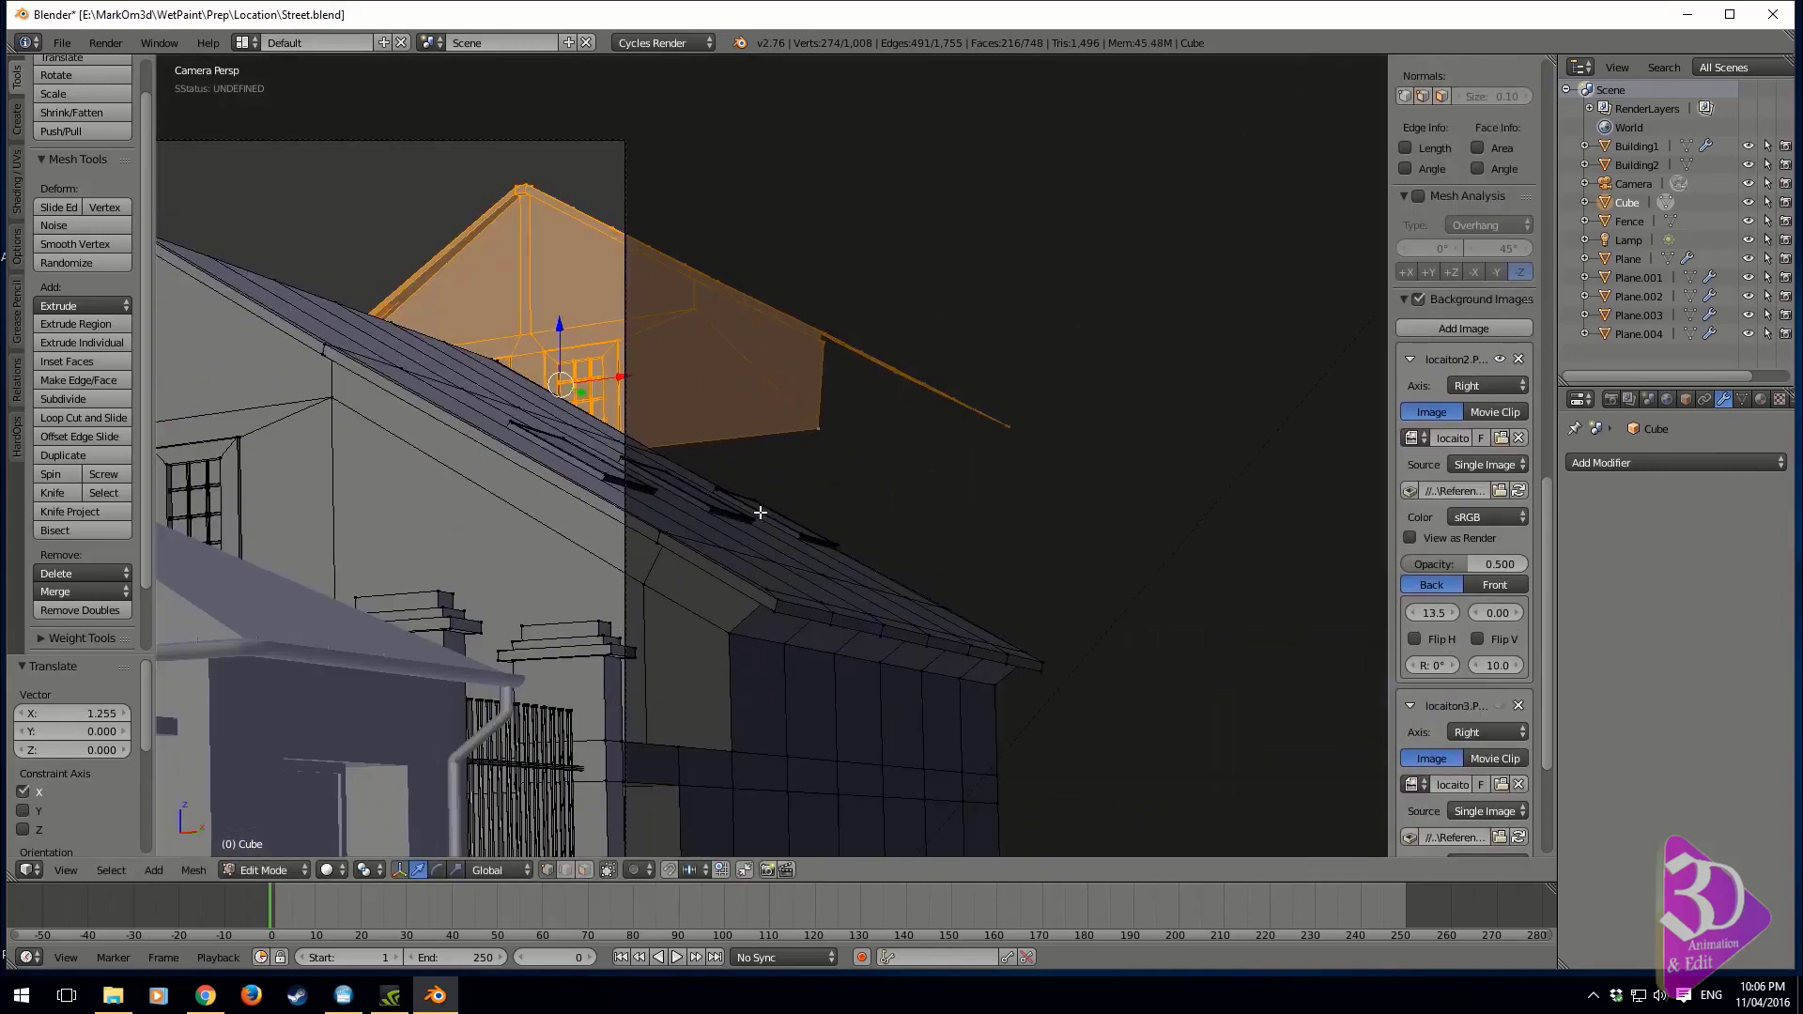
Select the open boundary edges along the copied gable's bottom and the long roof slope's eave
key("a")
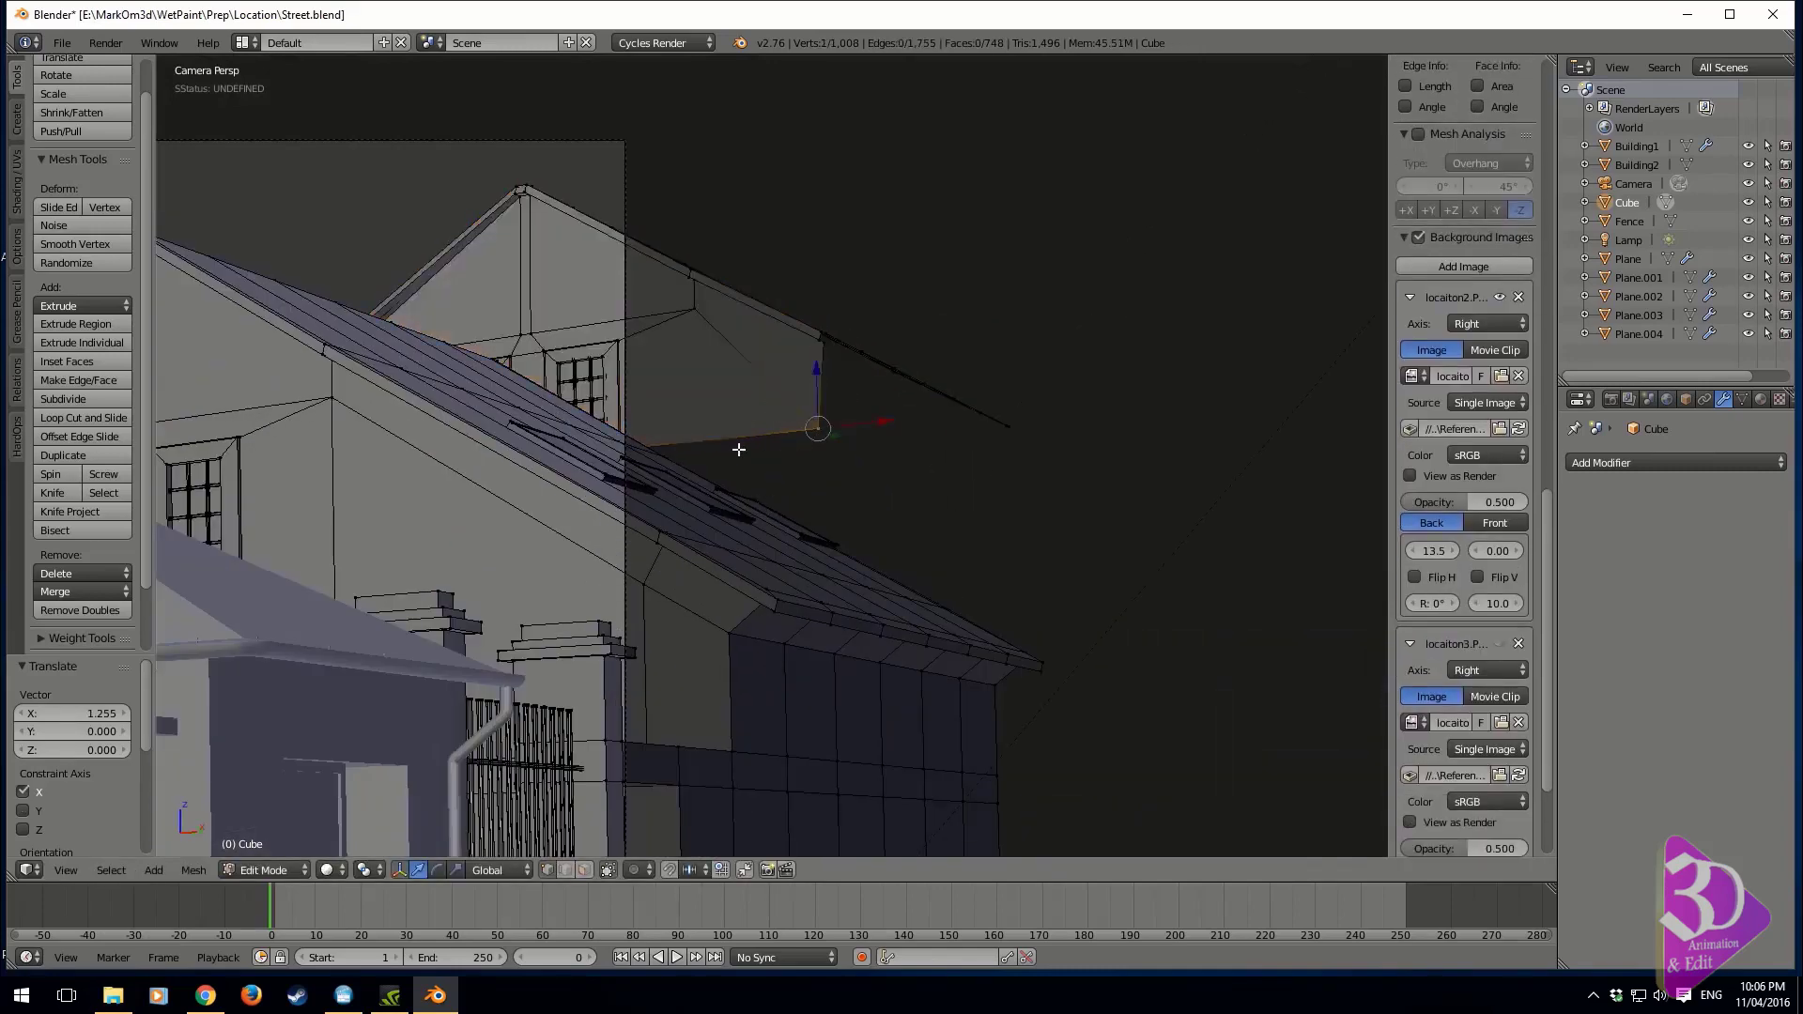
key("KP_5")
middle_click_drag(797, 454, 859, 512)
scroll(939, 489, "up", 3)
middle_click_drag(1061, 461, 653, 581, "shift")
scroll(798, 592, "up", 4)
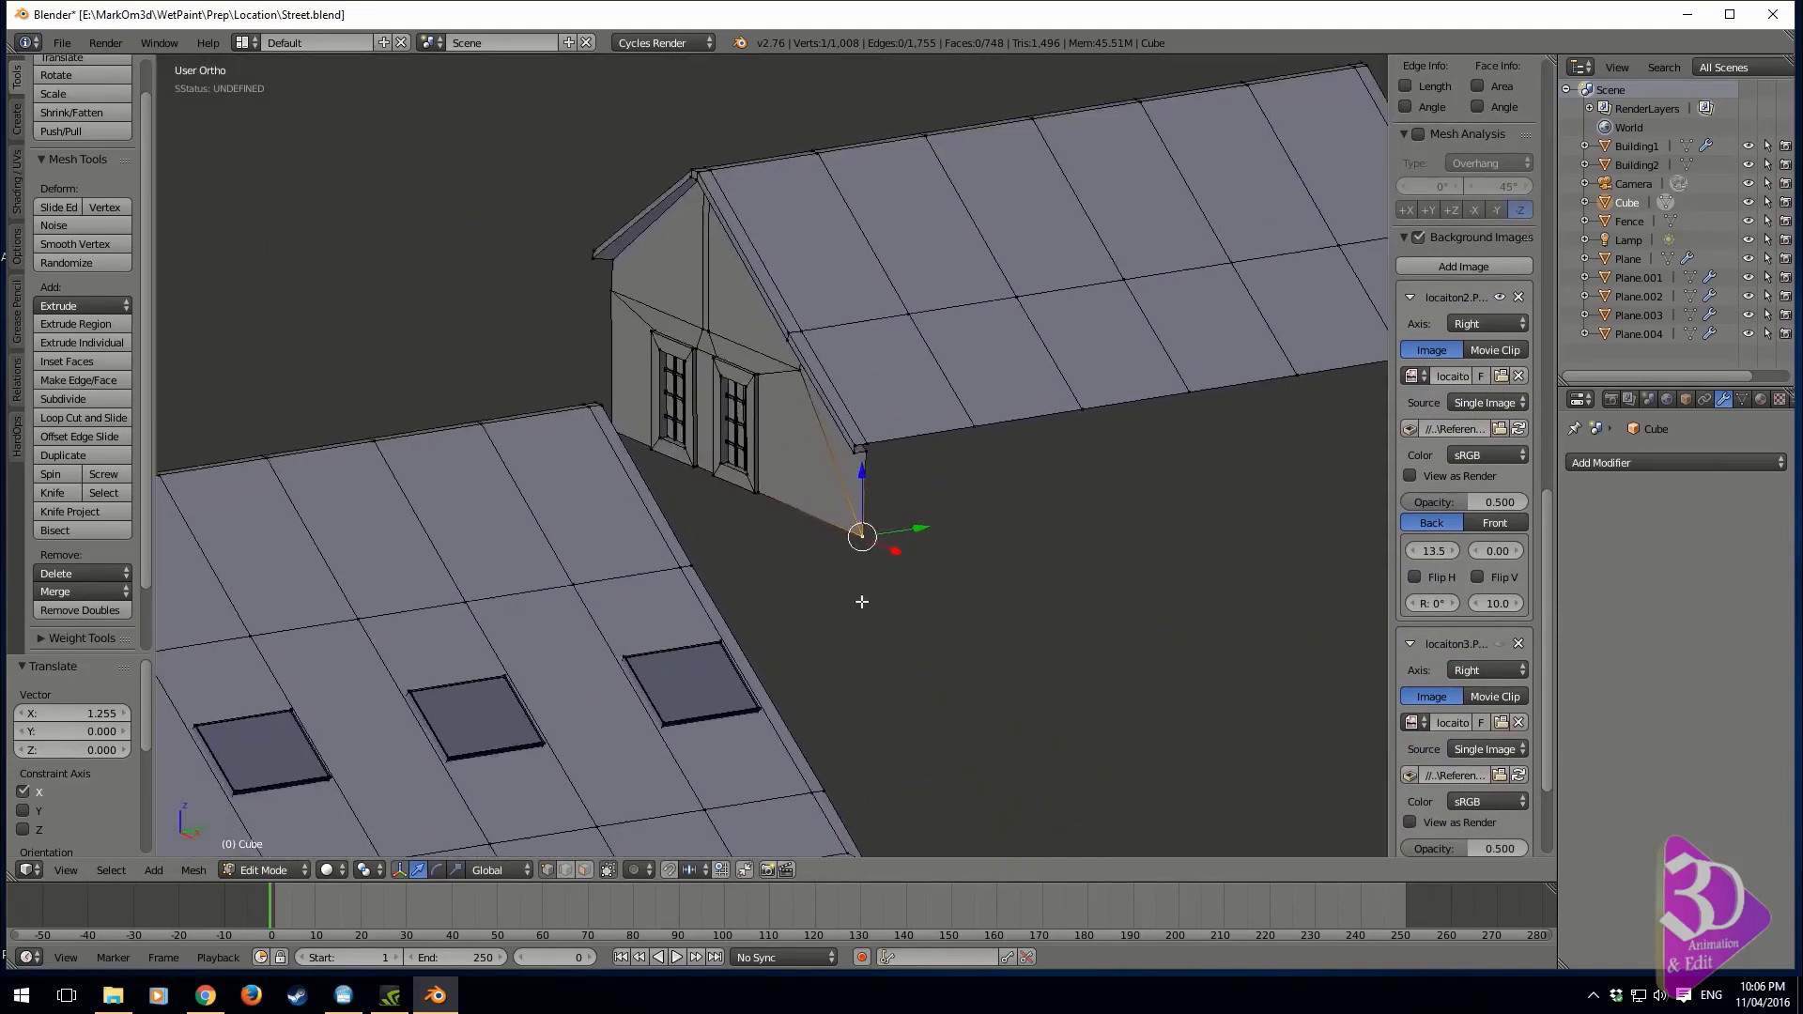
middle_click_drag(861, 601, 914, 629)
right_click(814, 338, "alt")
scroll(817, 374, "down", 2)
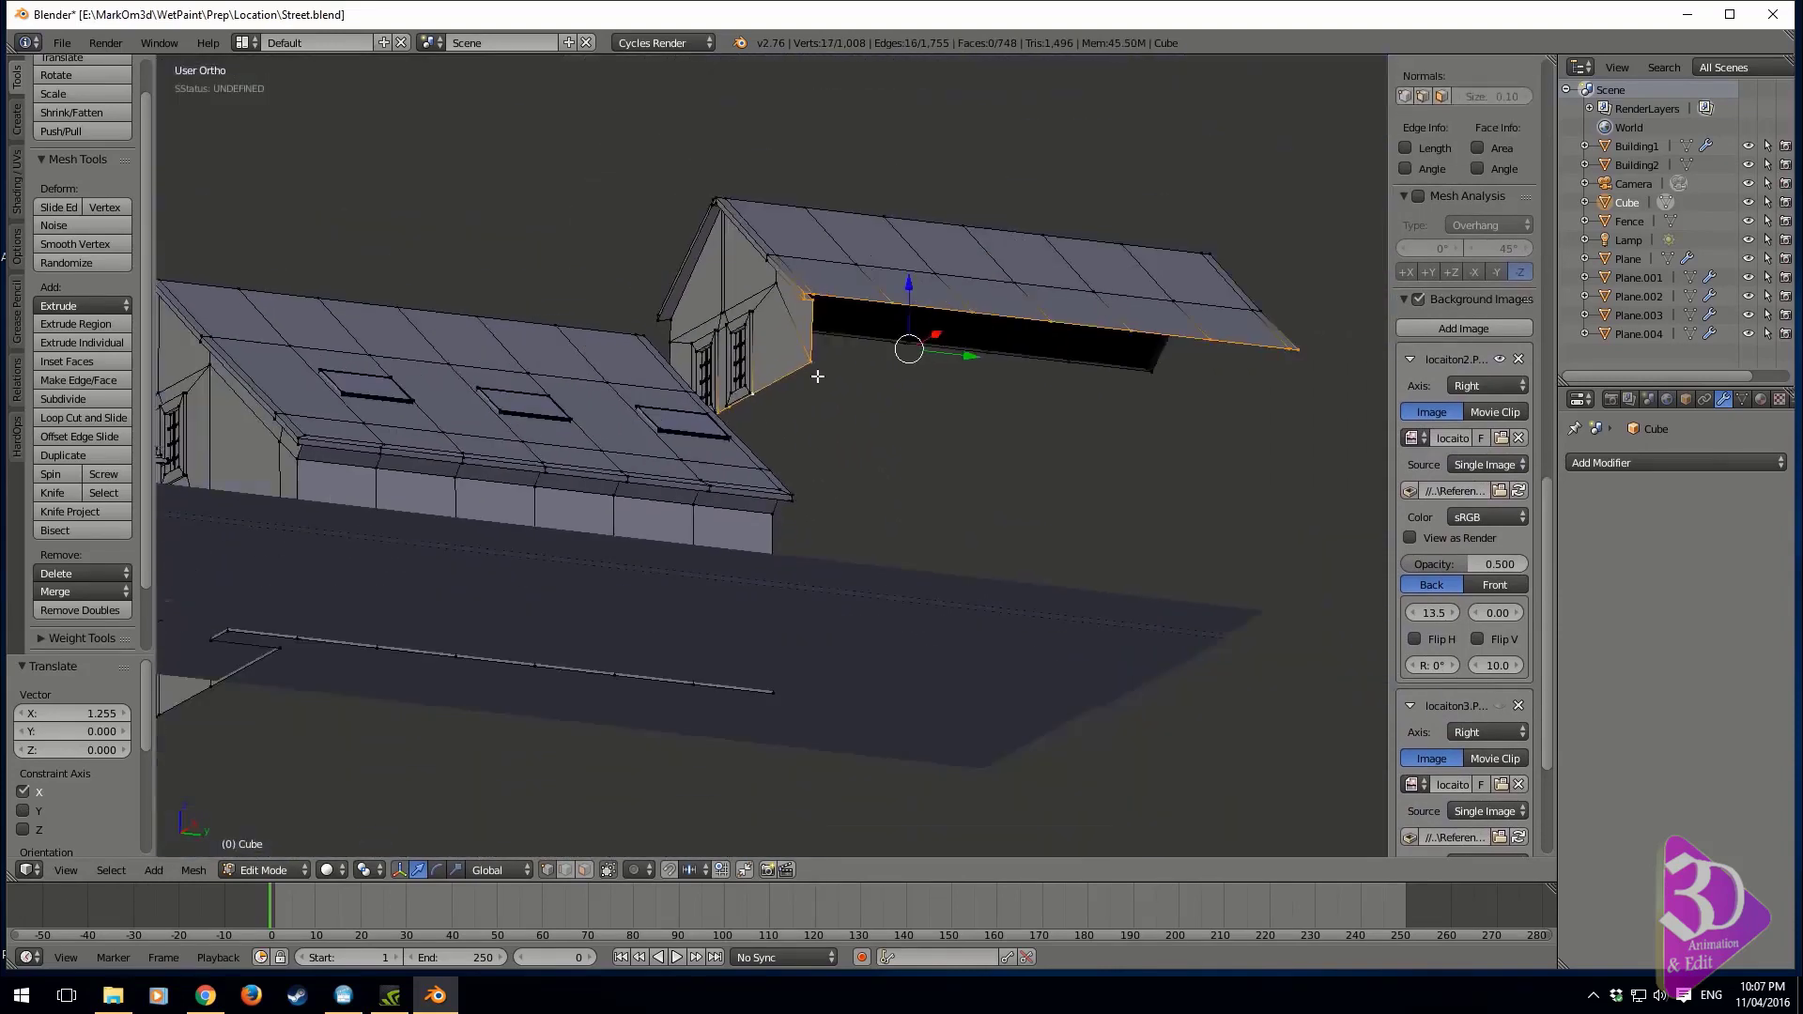
Deselect the roof eave and corner vertices and extrude the gable's bottom edges down by about 1.79 along Z
key("z")
middle_click_drag(817, 374, 721, 475)
scroll(732, 478, "up", 2)
middle_click_drag(1380, 439, 1228, 470, "shift")
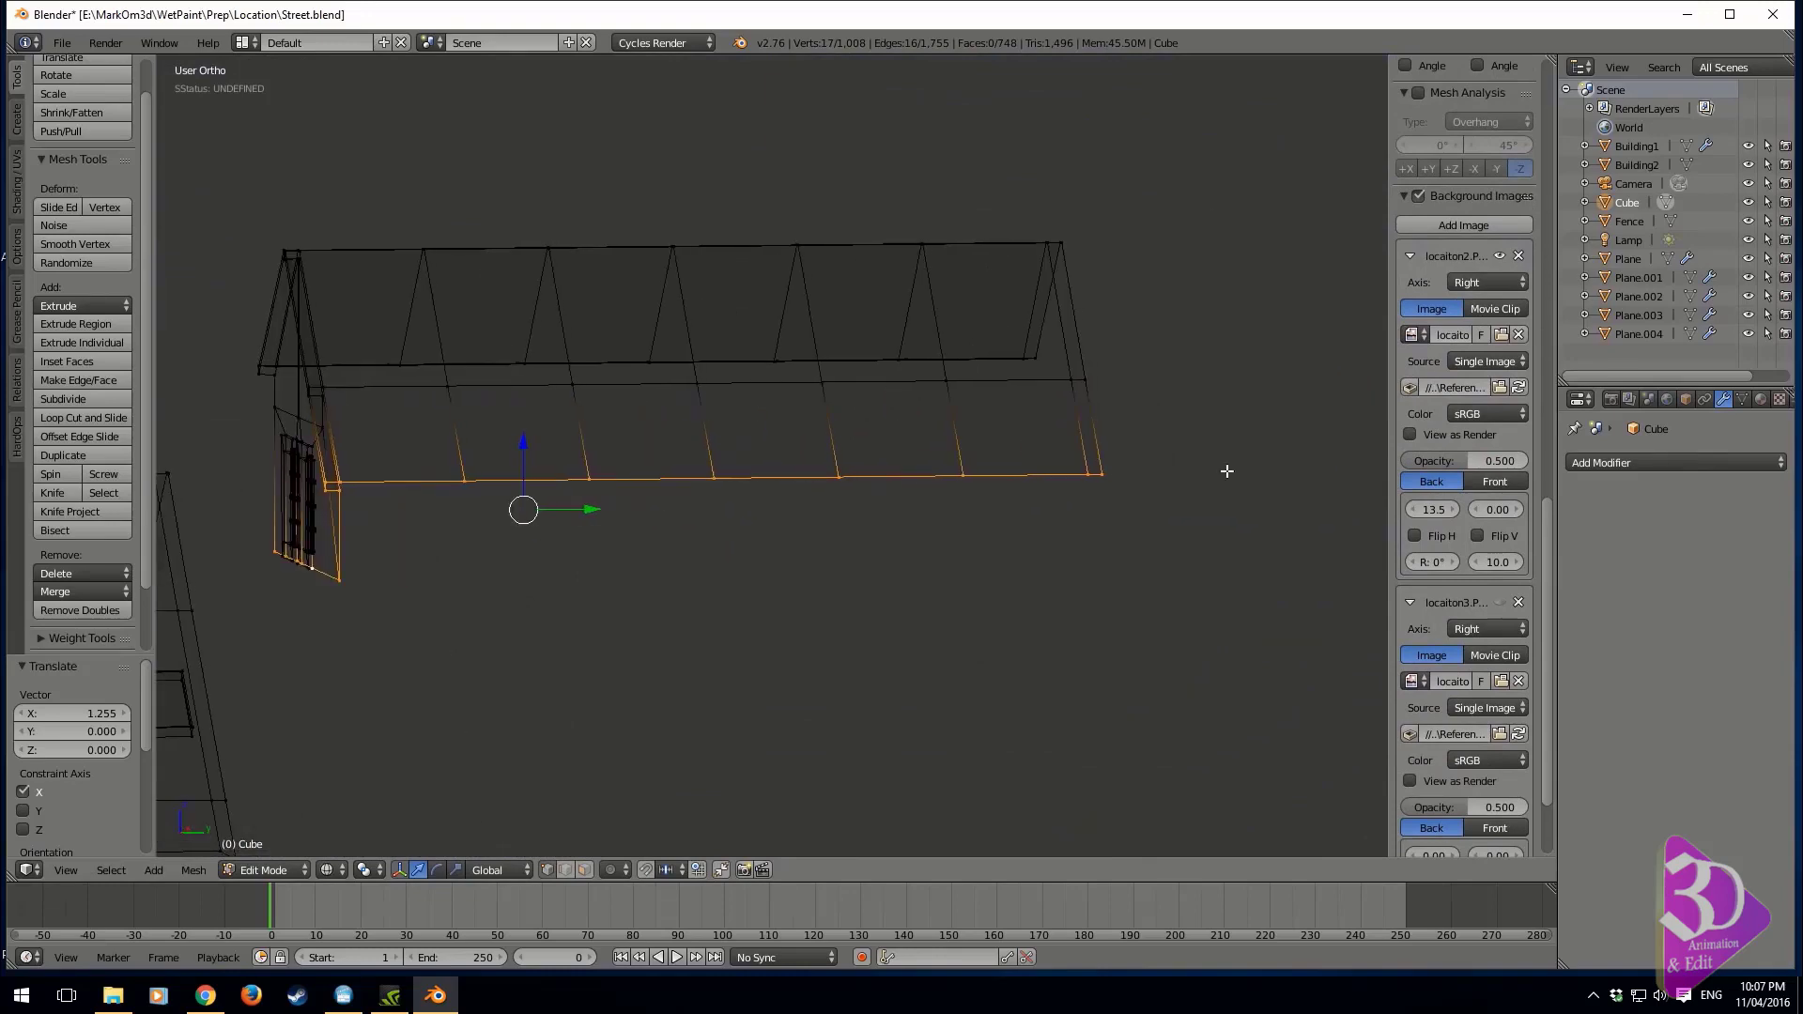
key("b")
middle_click_drag(1161, 400, 395, 595)
middle_click_drag(413, 573, 535, 602)
middle_click_drag(535, 601, 878, 629, "shift")
scroll(874, 628, "up", 4)
right_click(865, 589, "shift")
right_click(871, 569, "shift")
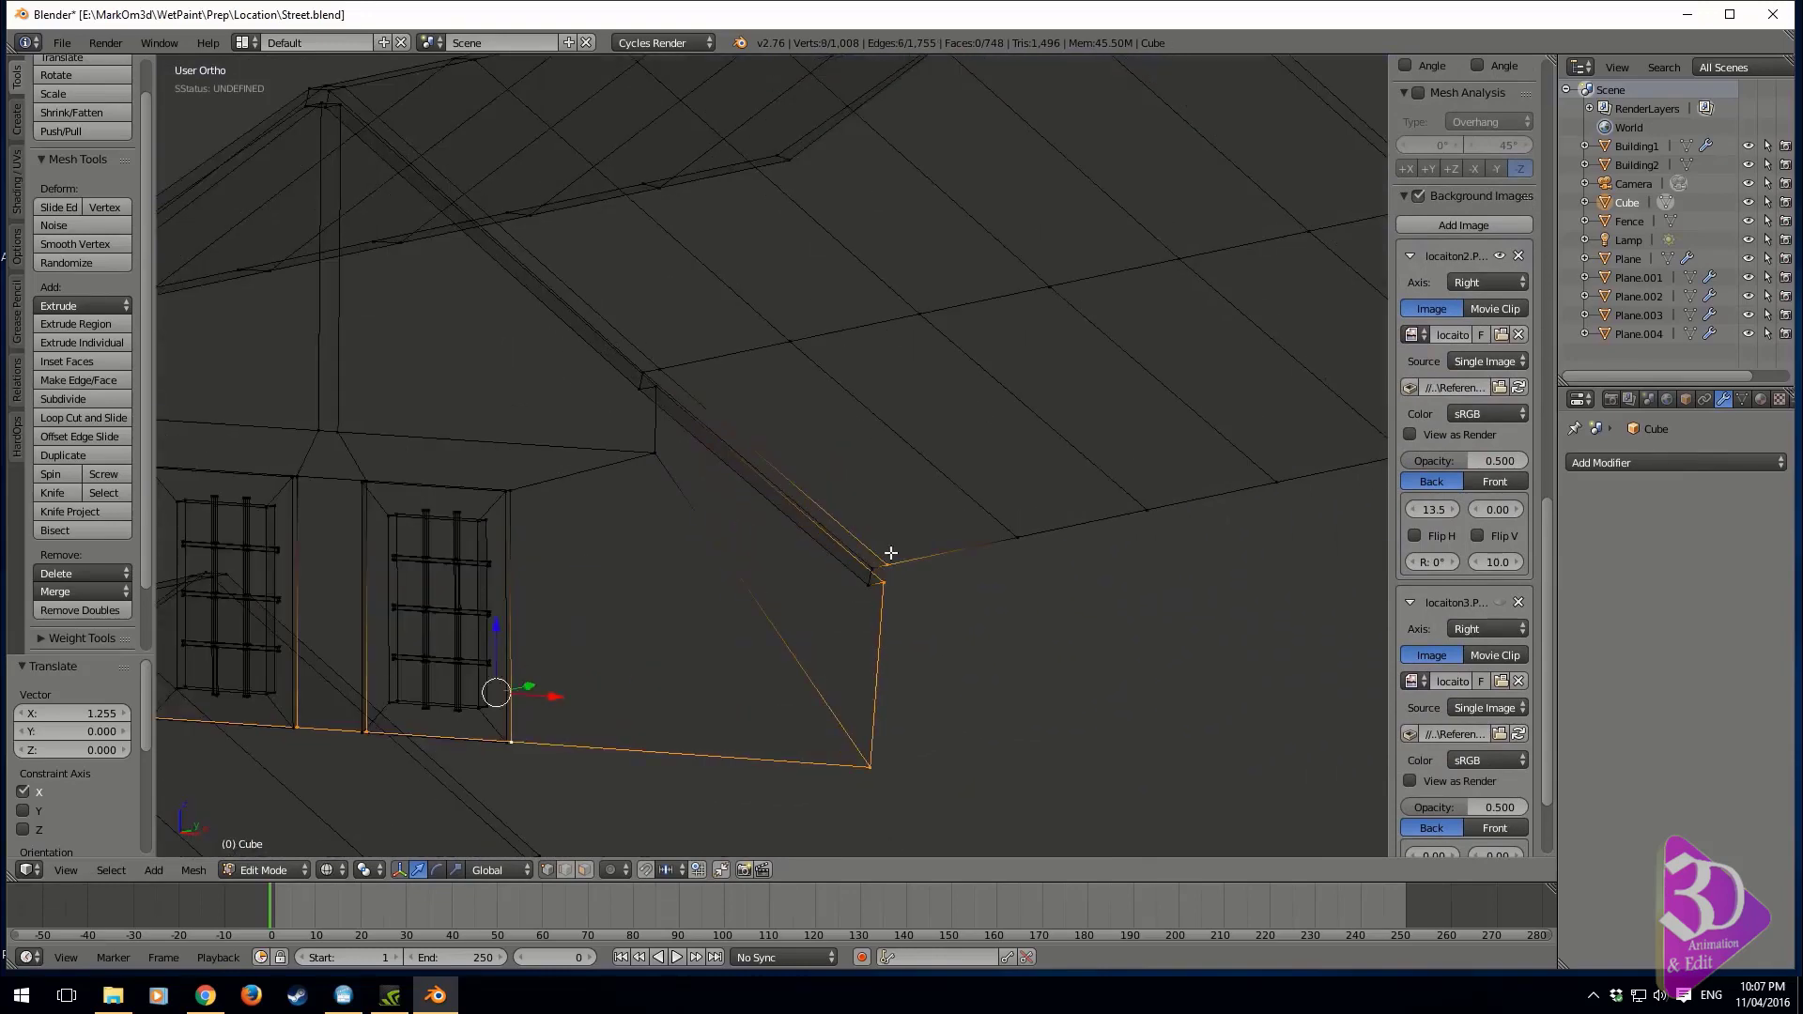
right_click(889, 560, "shift")
right_click(887, 585, "shift")
key("e")
key("z")
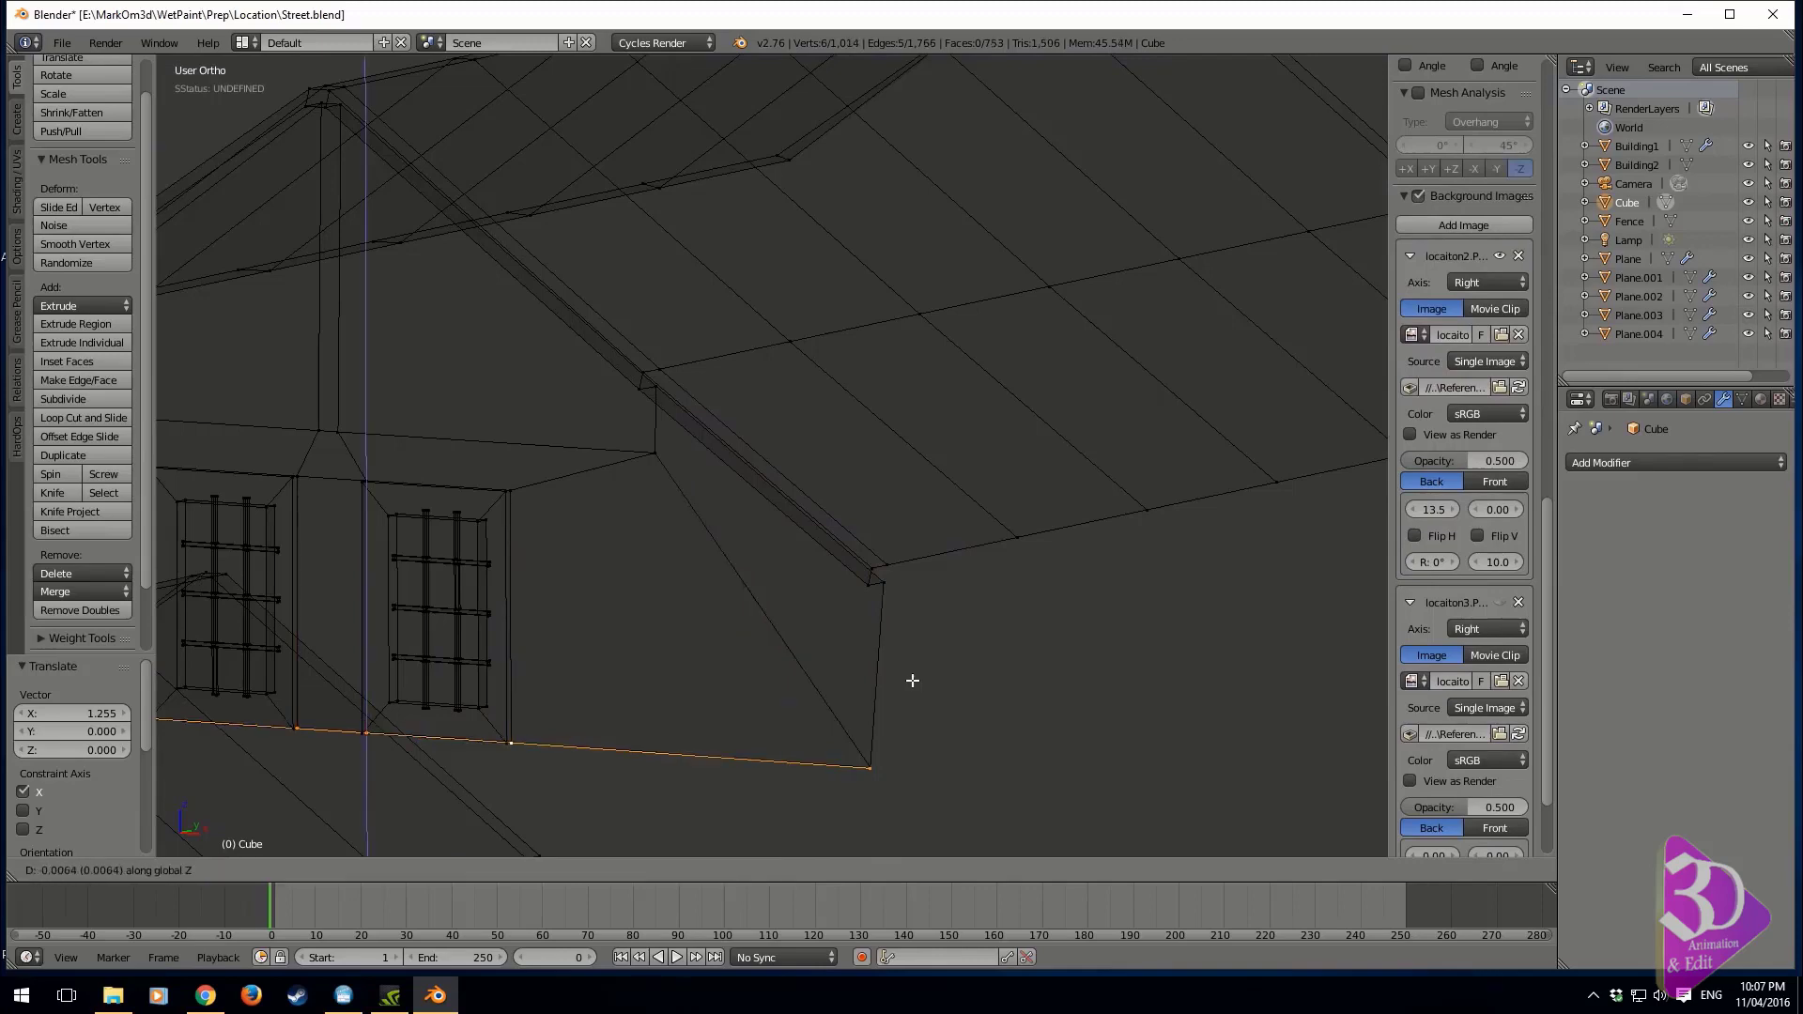
left_click(874, 113)
scroll(745, 349, "down", 2)
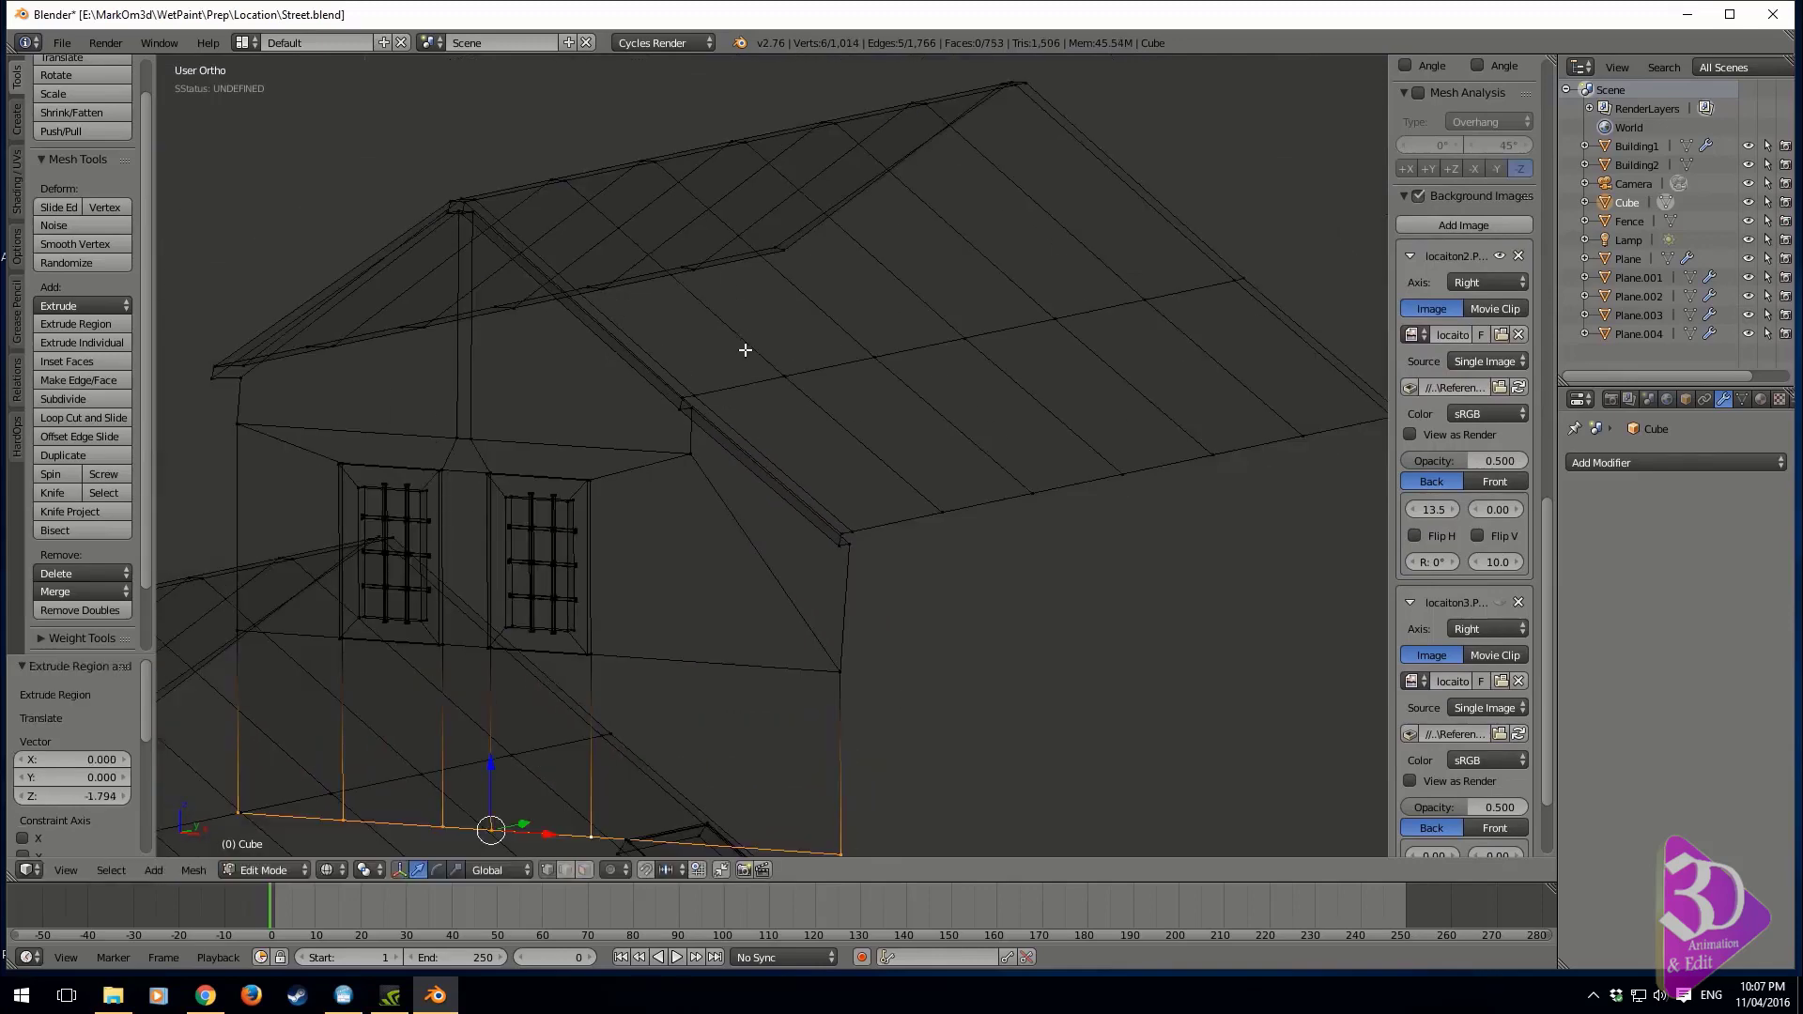
Examine the extended background building in the street scene through the camera
key("KP_0")
middle_click_drag(590, 401, 787, 322, "shift")
scroll(676, 527, "down", 7)
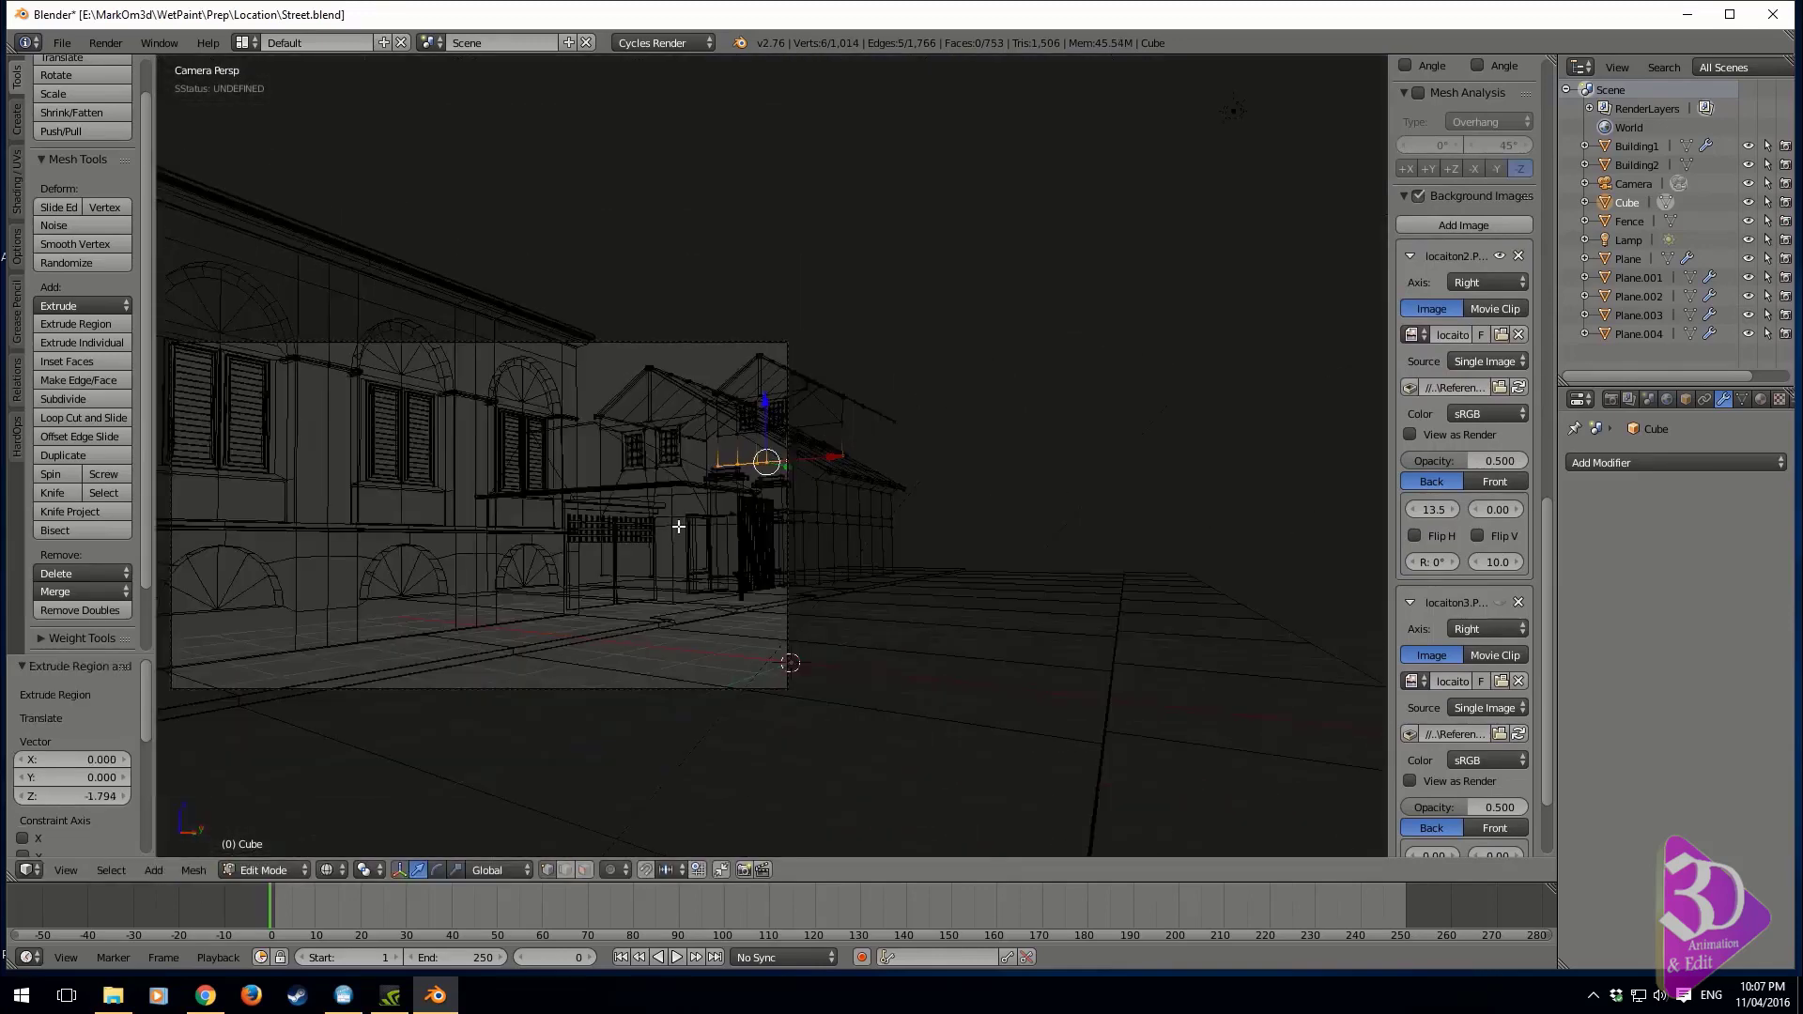
middle_click_drag(688, 535, 714, 546)
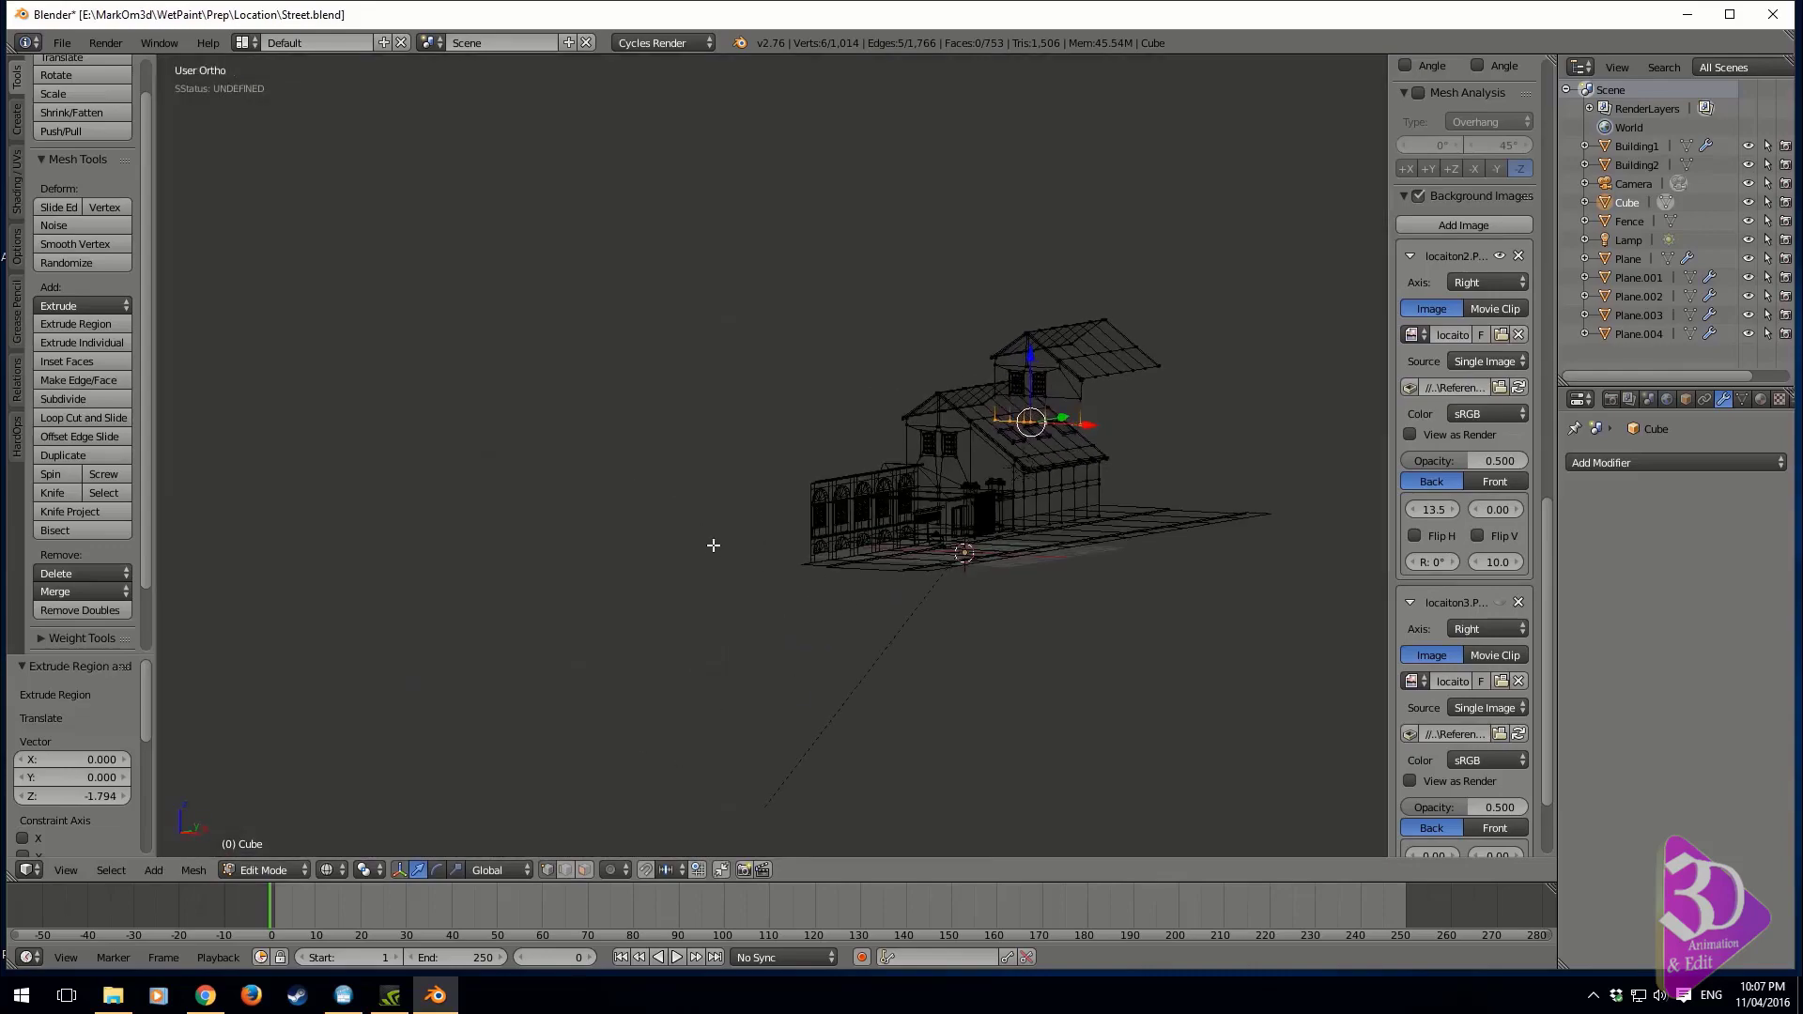
key("Tab")
key("KP_0")
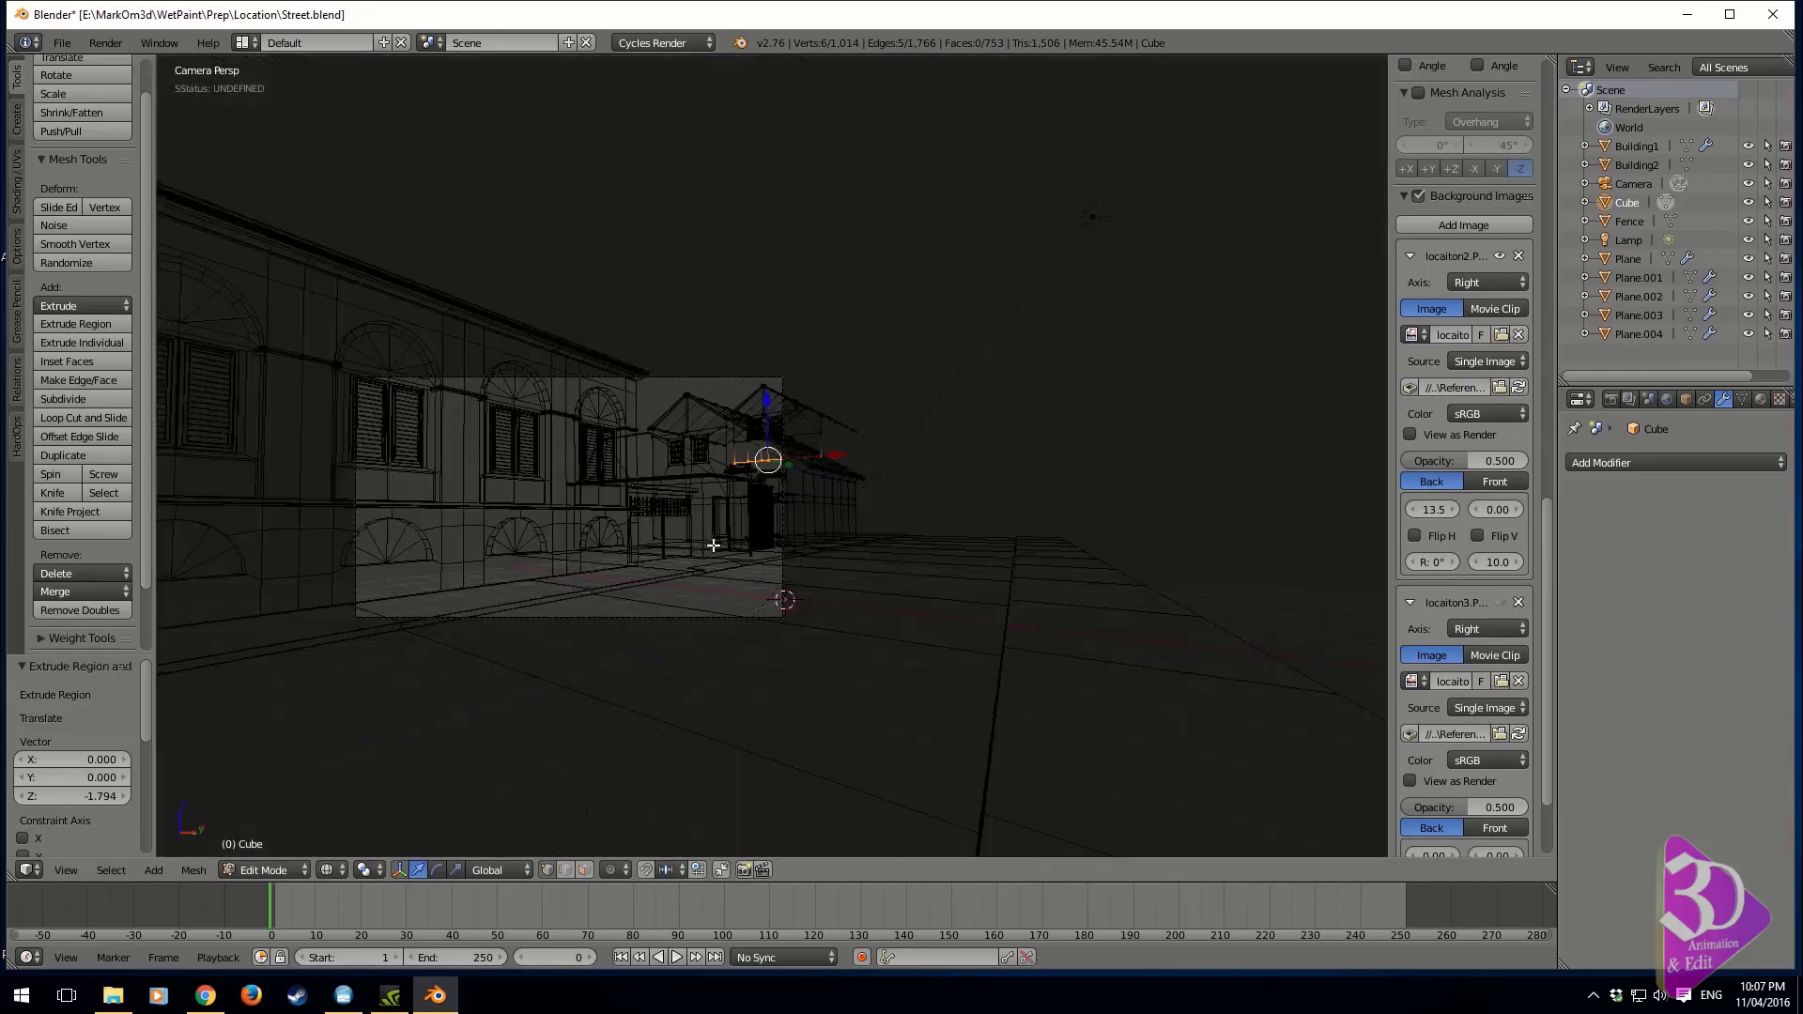
scroll(725, 542, "up", 4)
key("Tab")
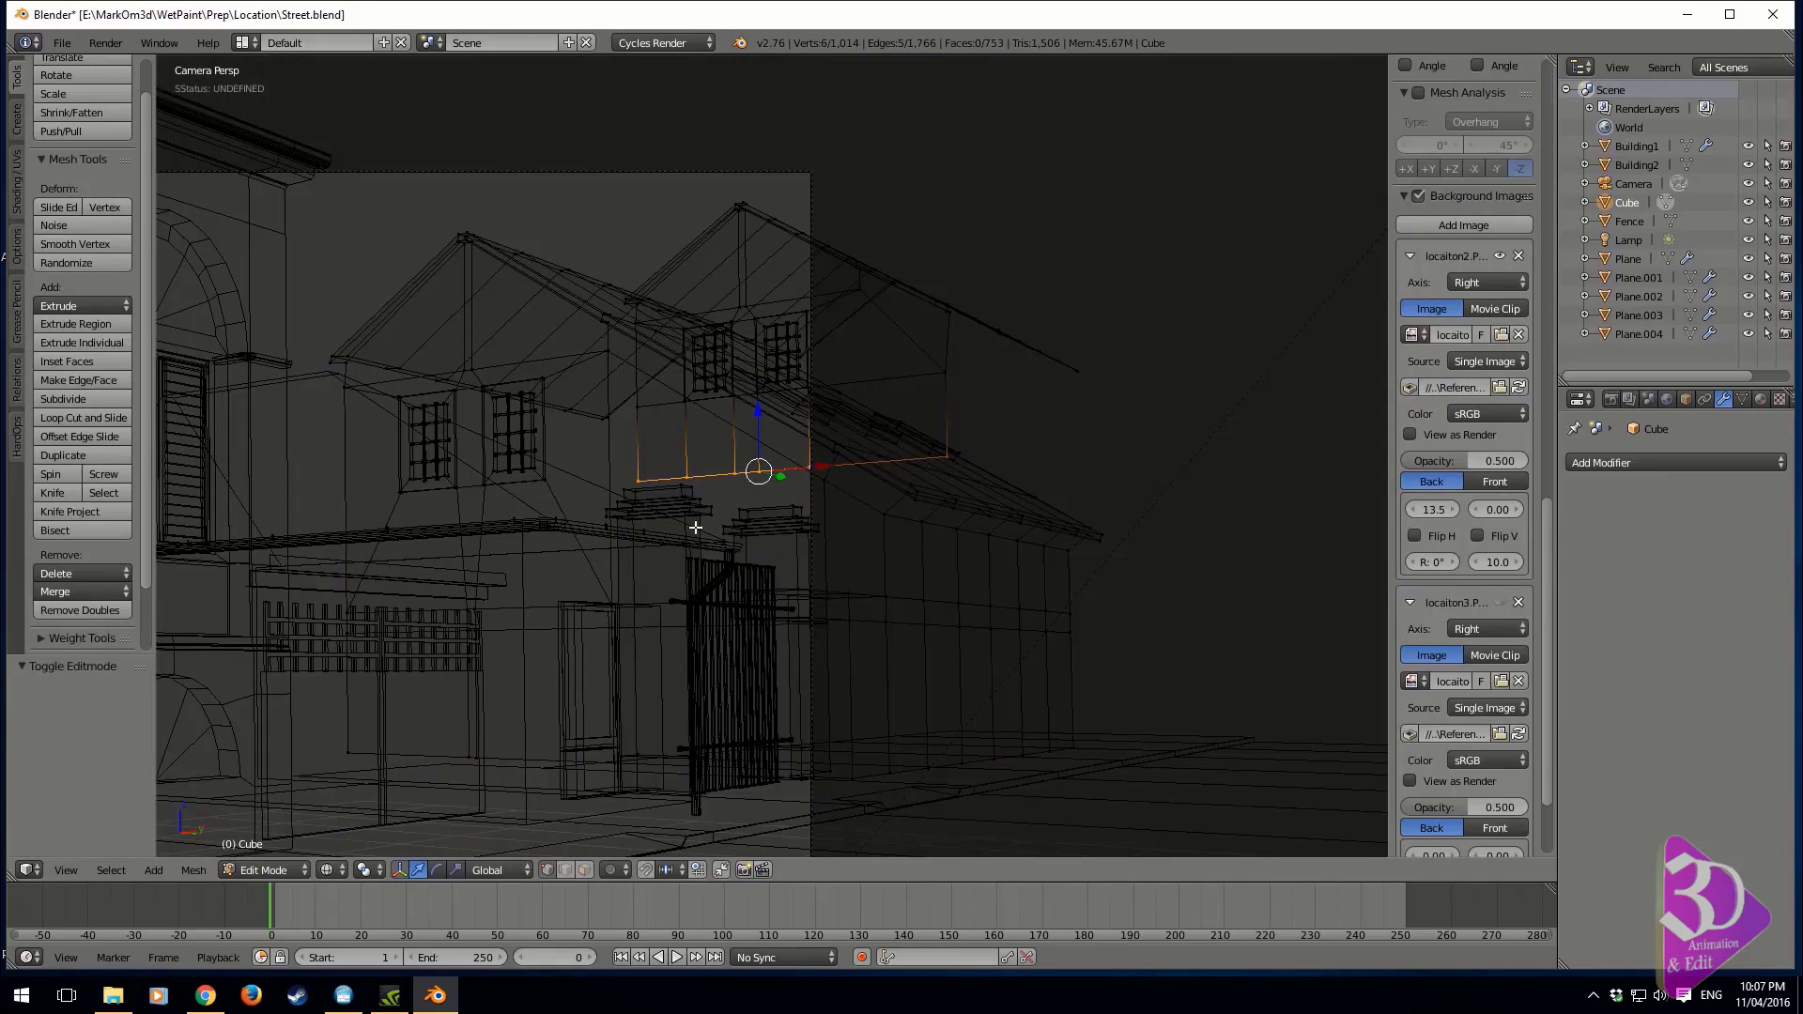
Save the scene over the existing Street.blend file and close the rendered image
key("ctrl+s")
left_click(695, 527)
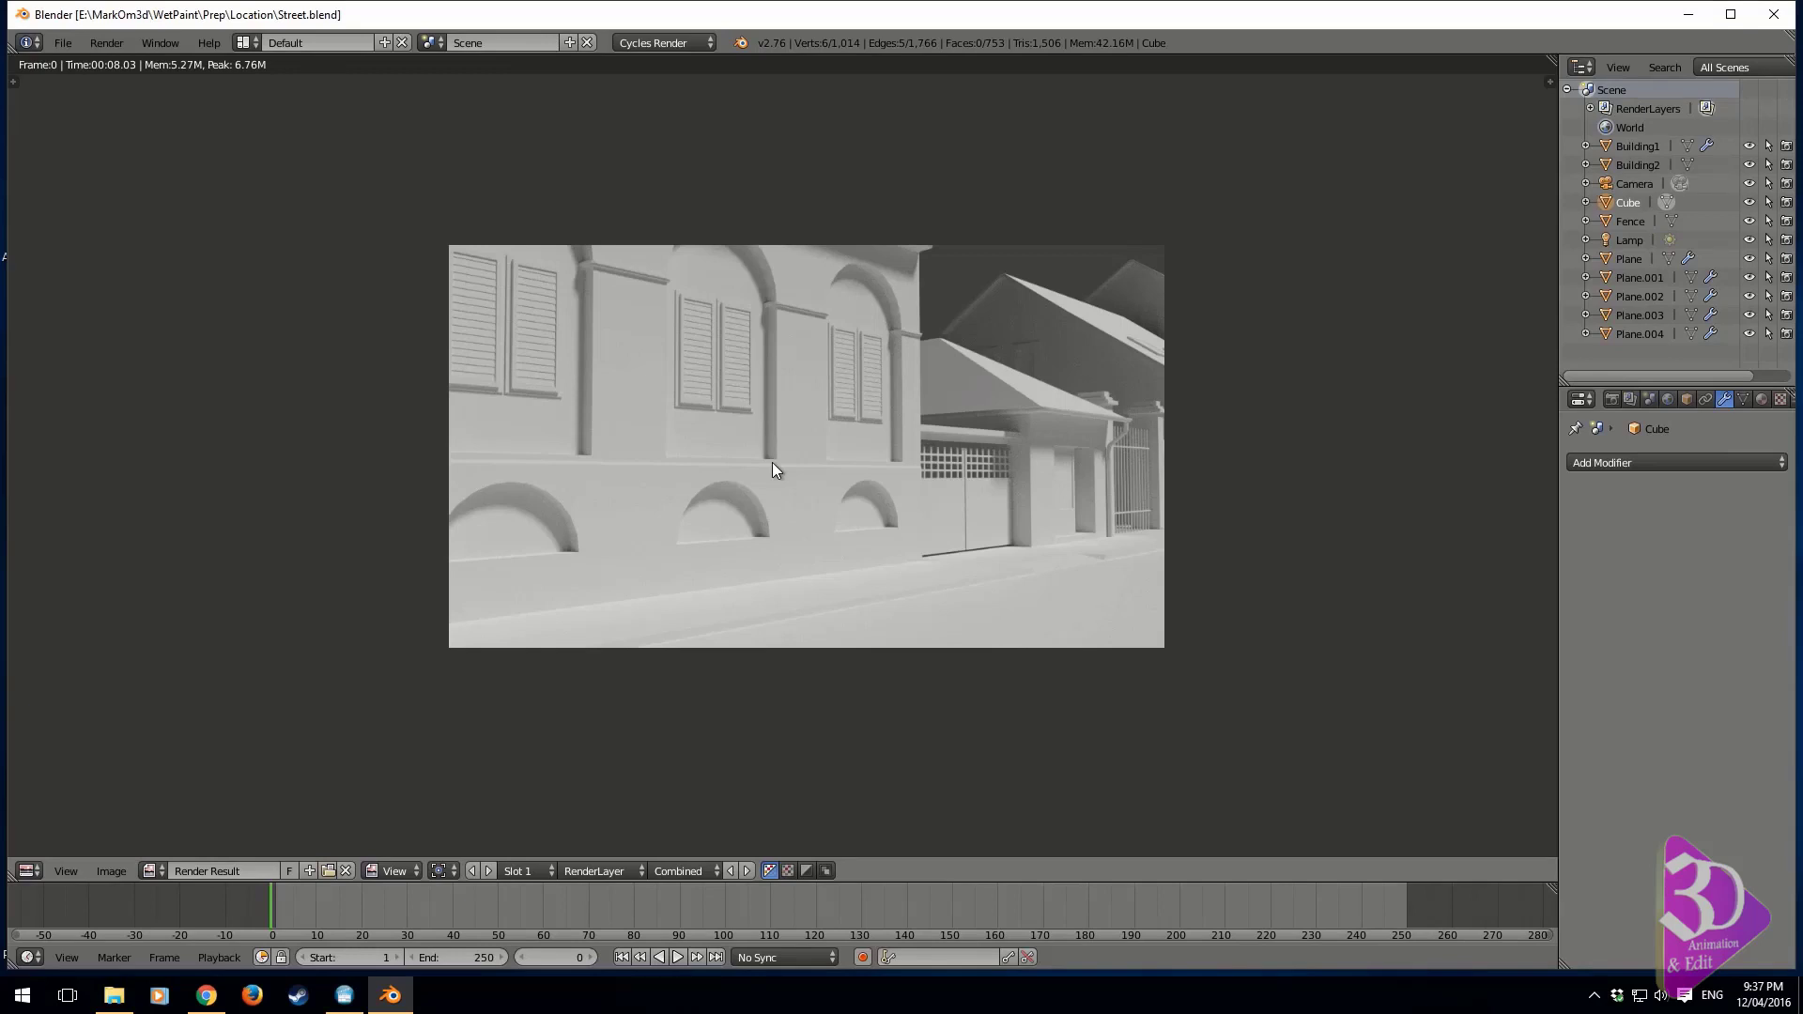
key("Escape")
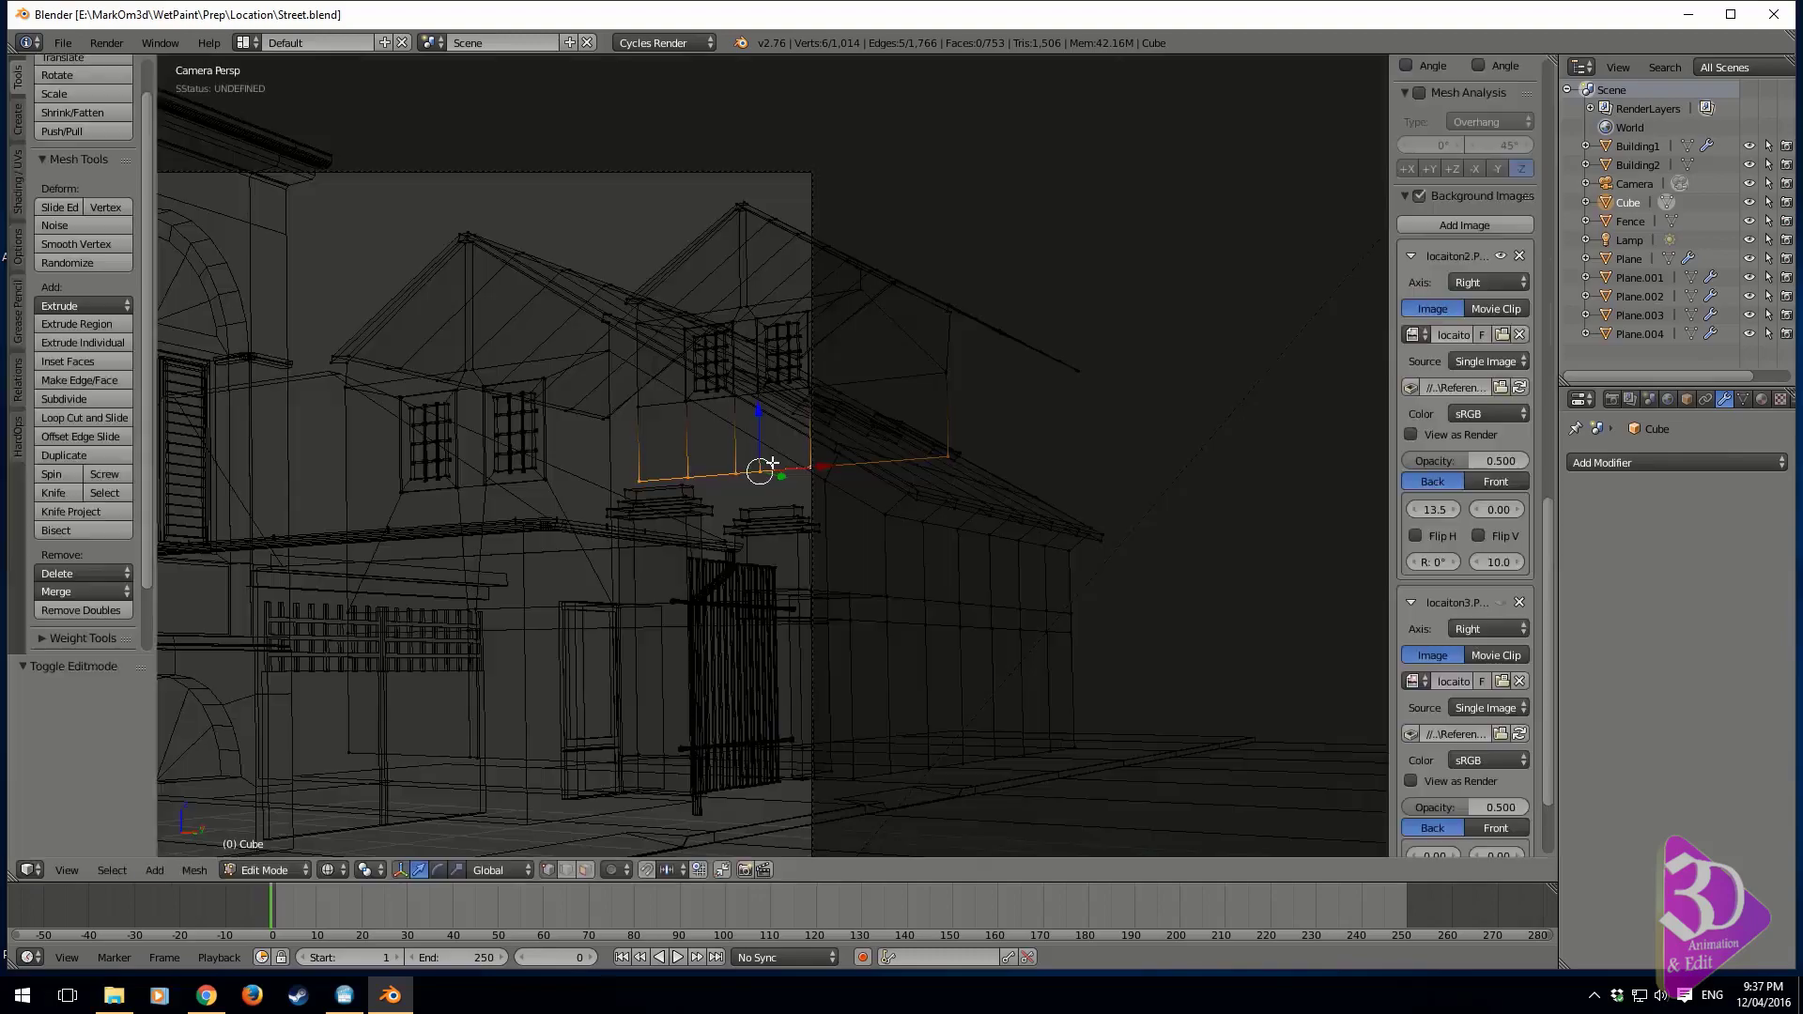
Leave mesh editing and rename the Cube object as Building3
middle_click_drag(739, 458, 826, 526)
middle_click_drag(1118, 413, 1019, 441)
middle_click_drag(1019, 442, 1039, 552, "shift")
scroll(1038, 551, "up", 3)
key("Tab")
double_click(1625, 203)
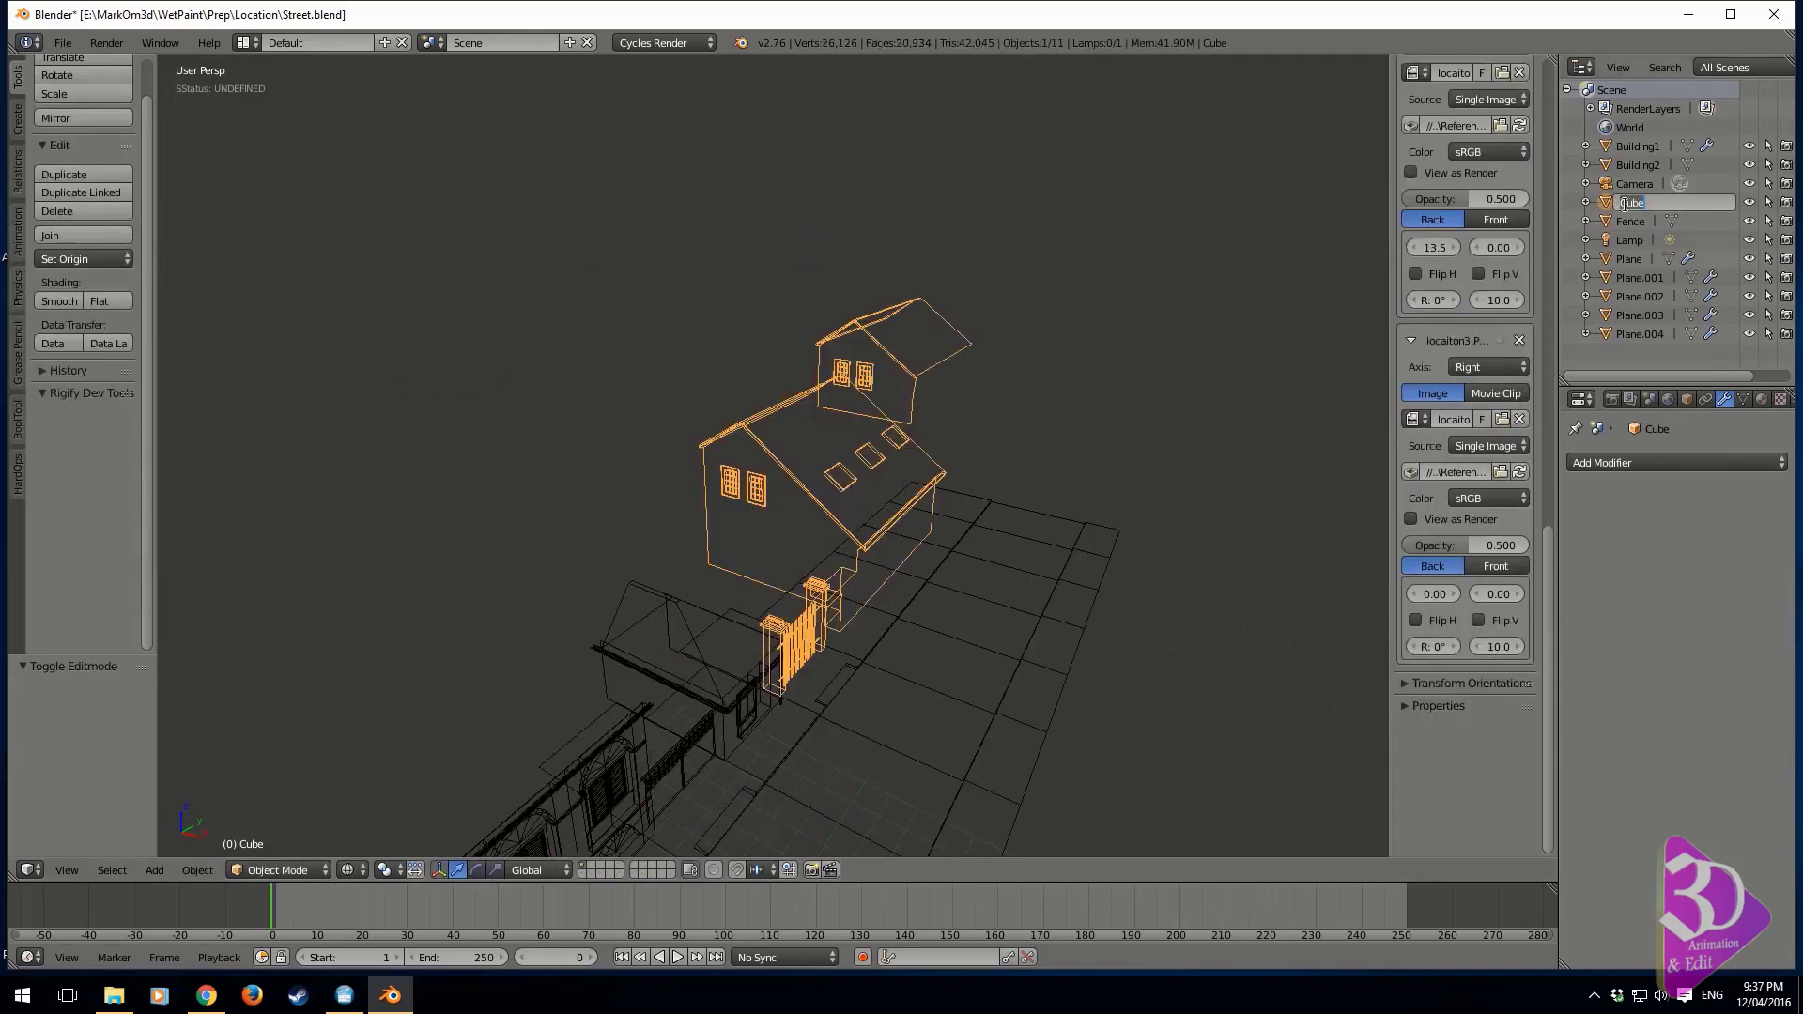
key("BackSpace")
type("Building3")
key("Return")
middle_click_drag(891, 577, 891, 543)
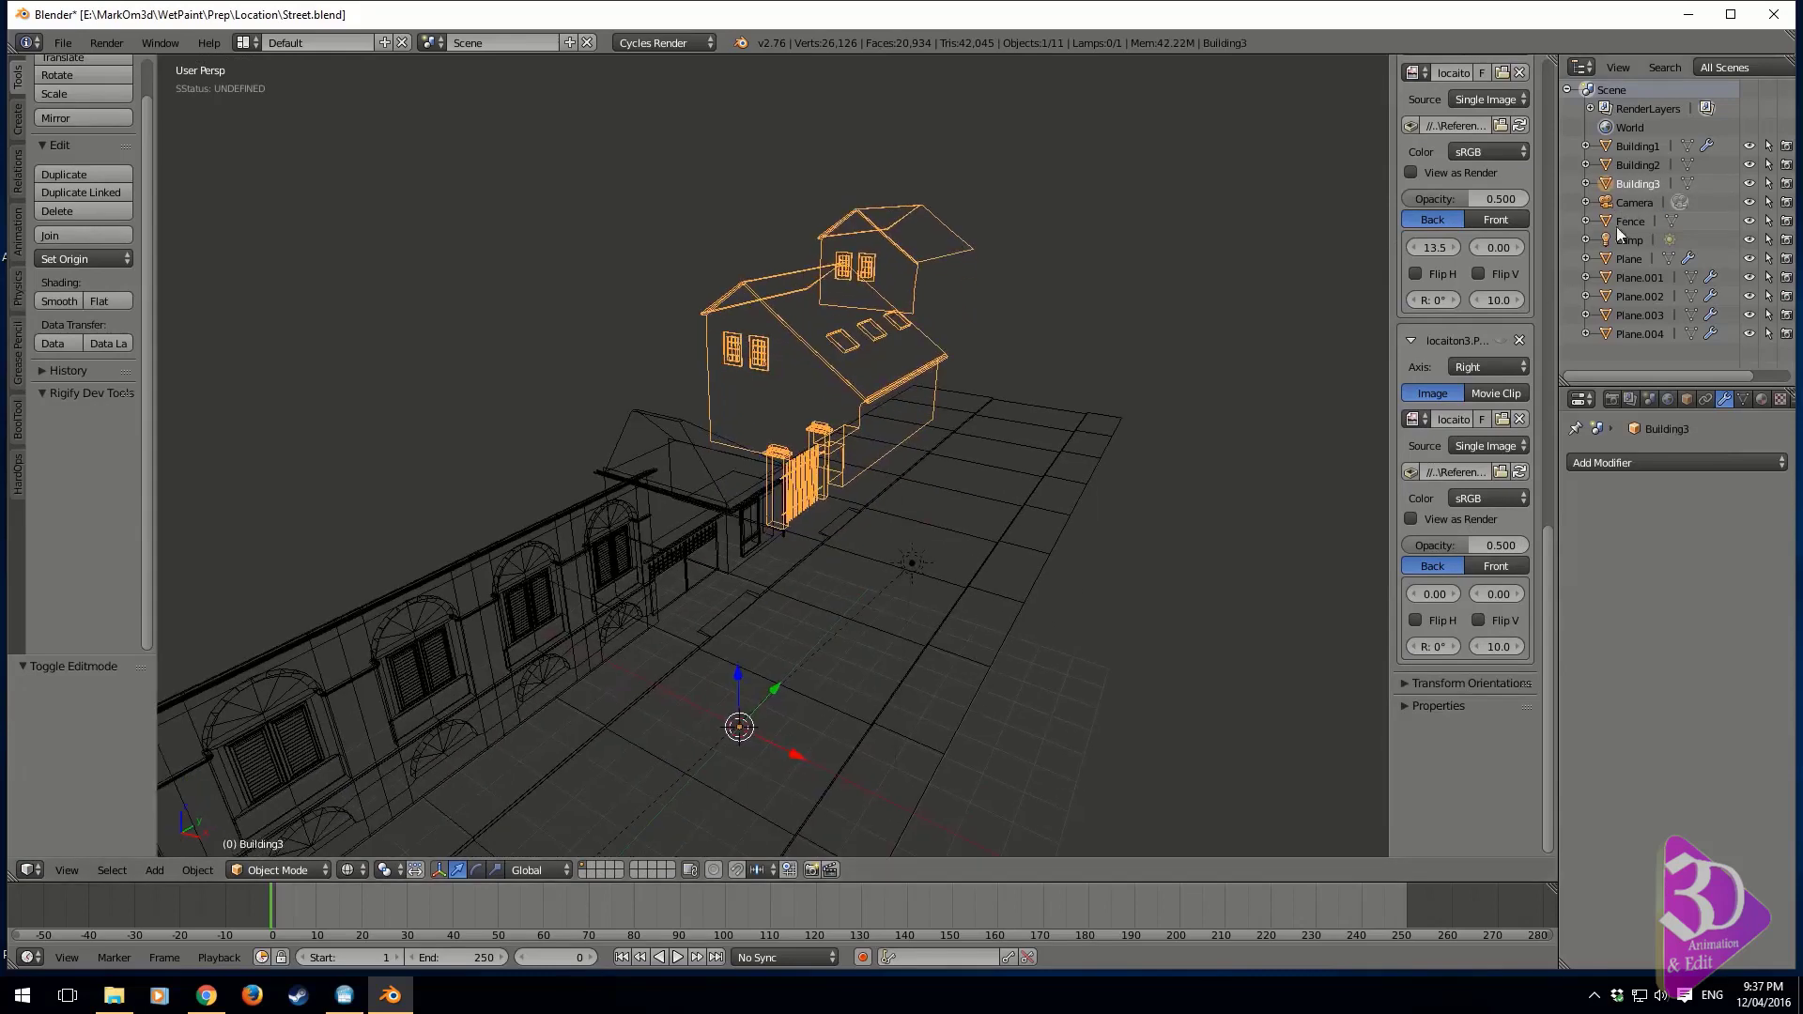
Hide Building1, Building2, Building3 and Fence in the viewport and show them again
left_click(1748, 183)
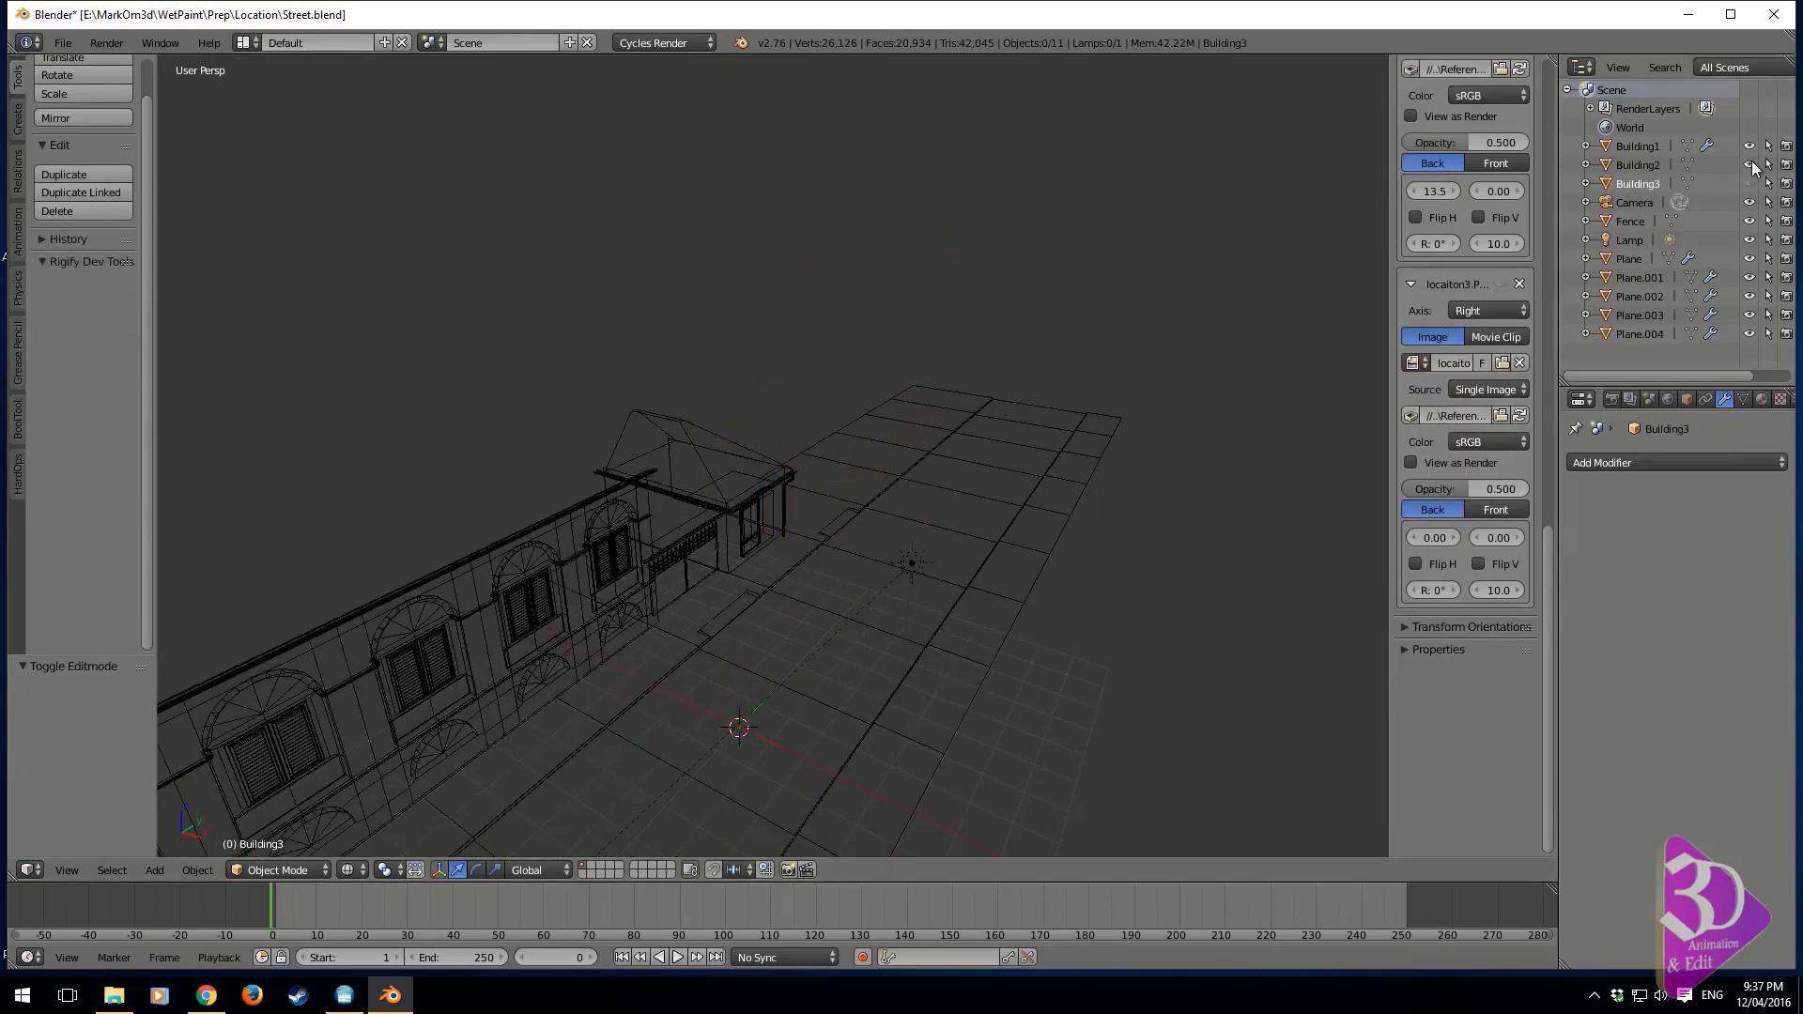
left_click(1749, 146)
middle_click_drag(838, 792, 1485, 442)
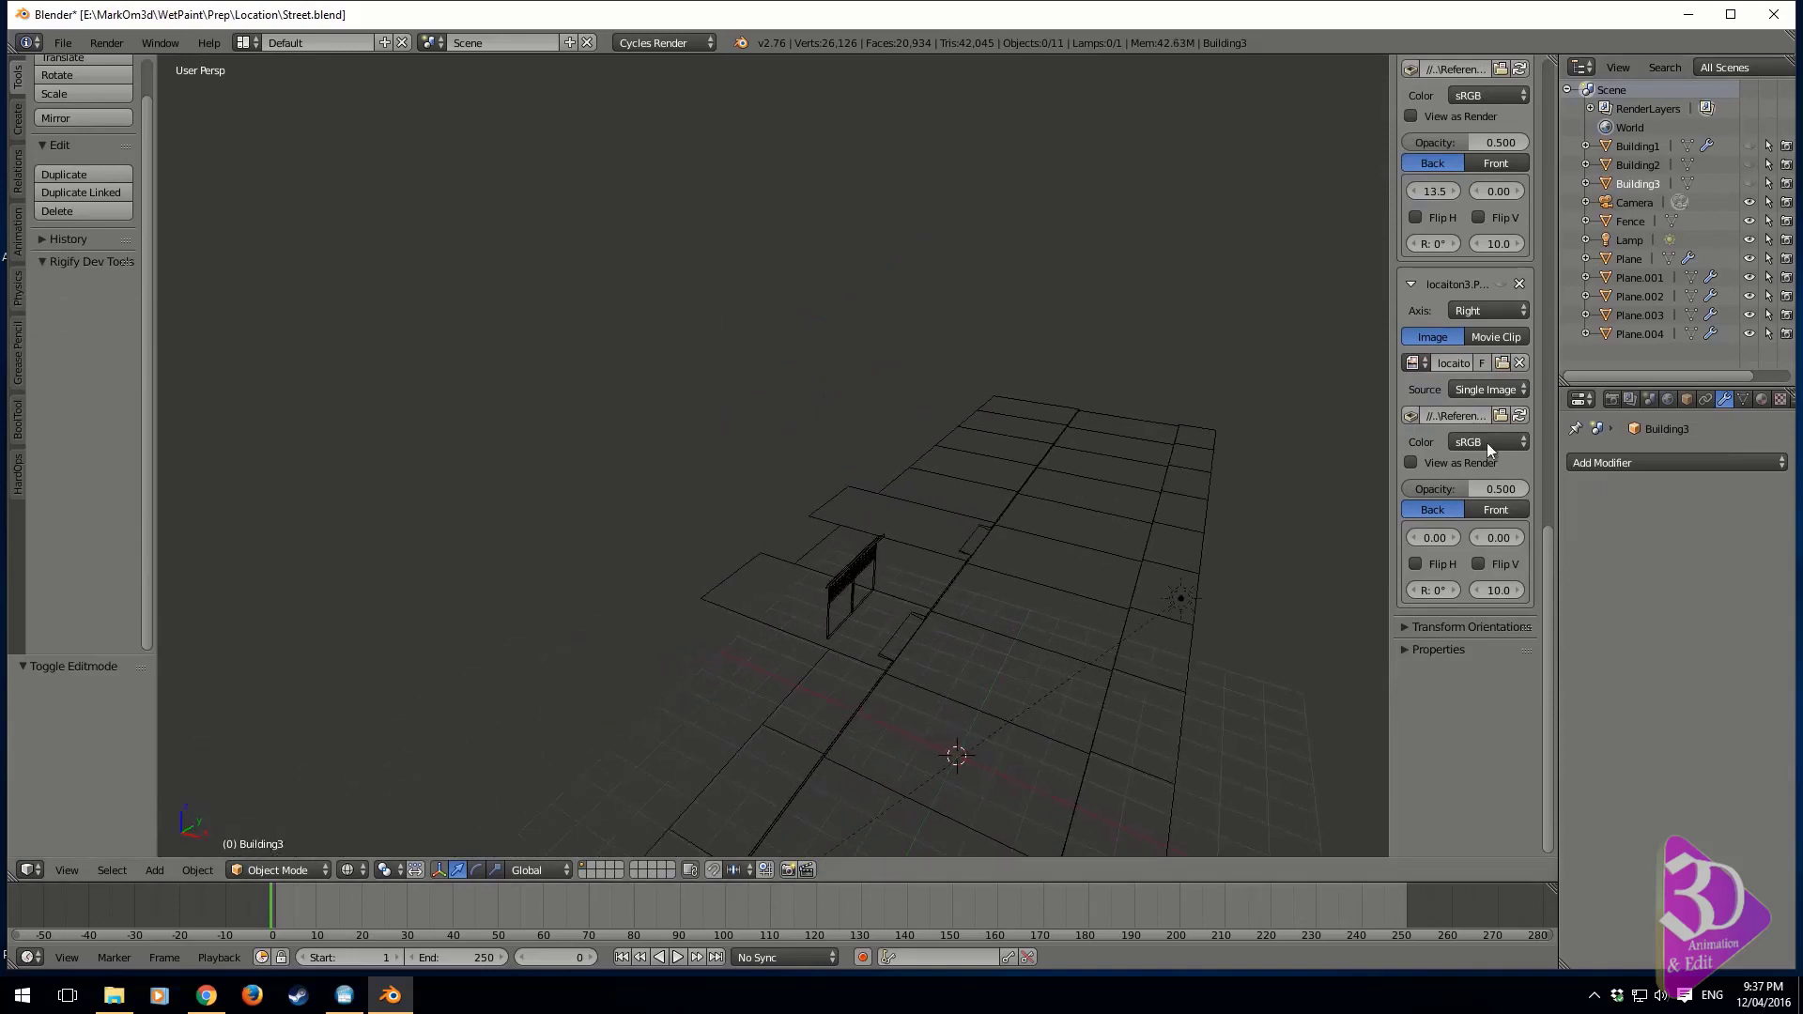
right_click(860, 565)
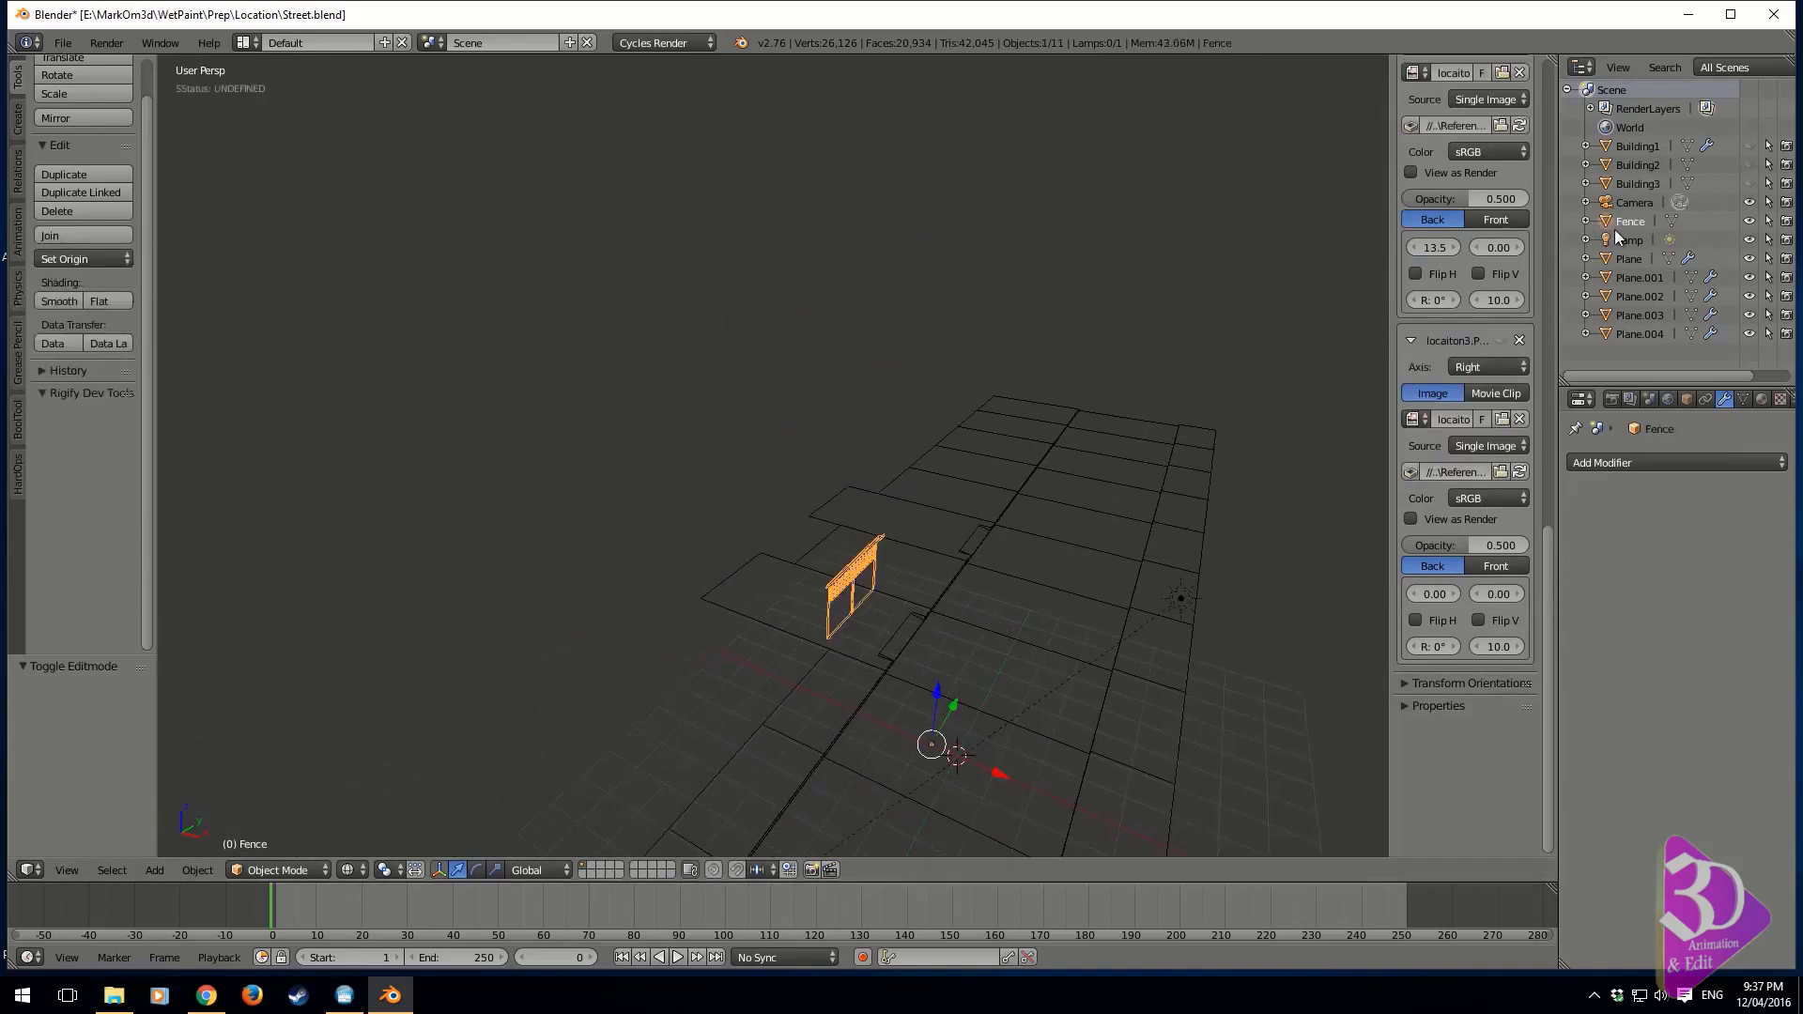
left_click(1750, 221)
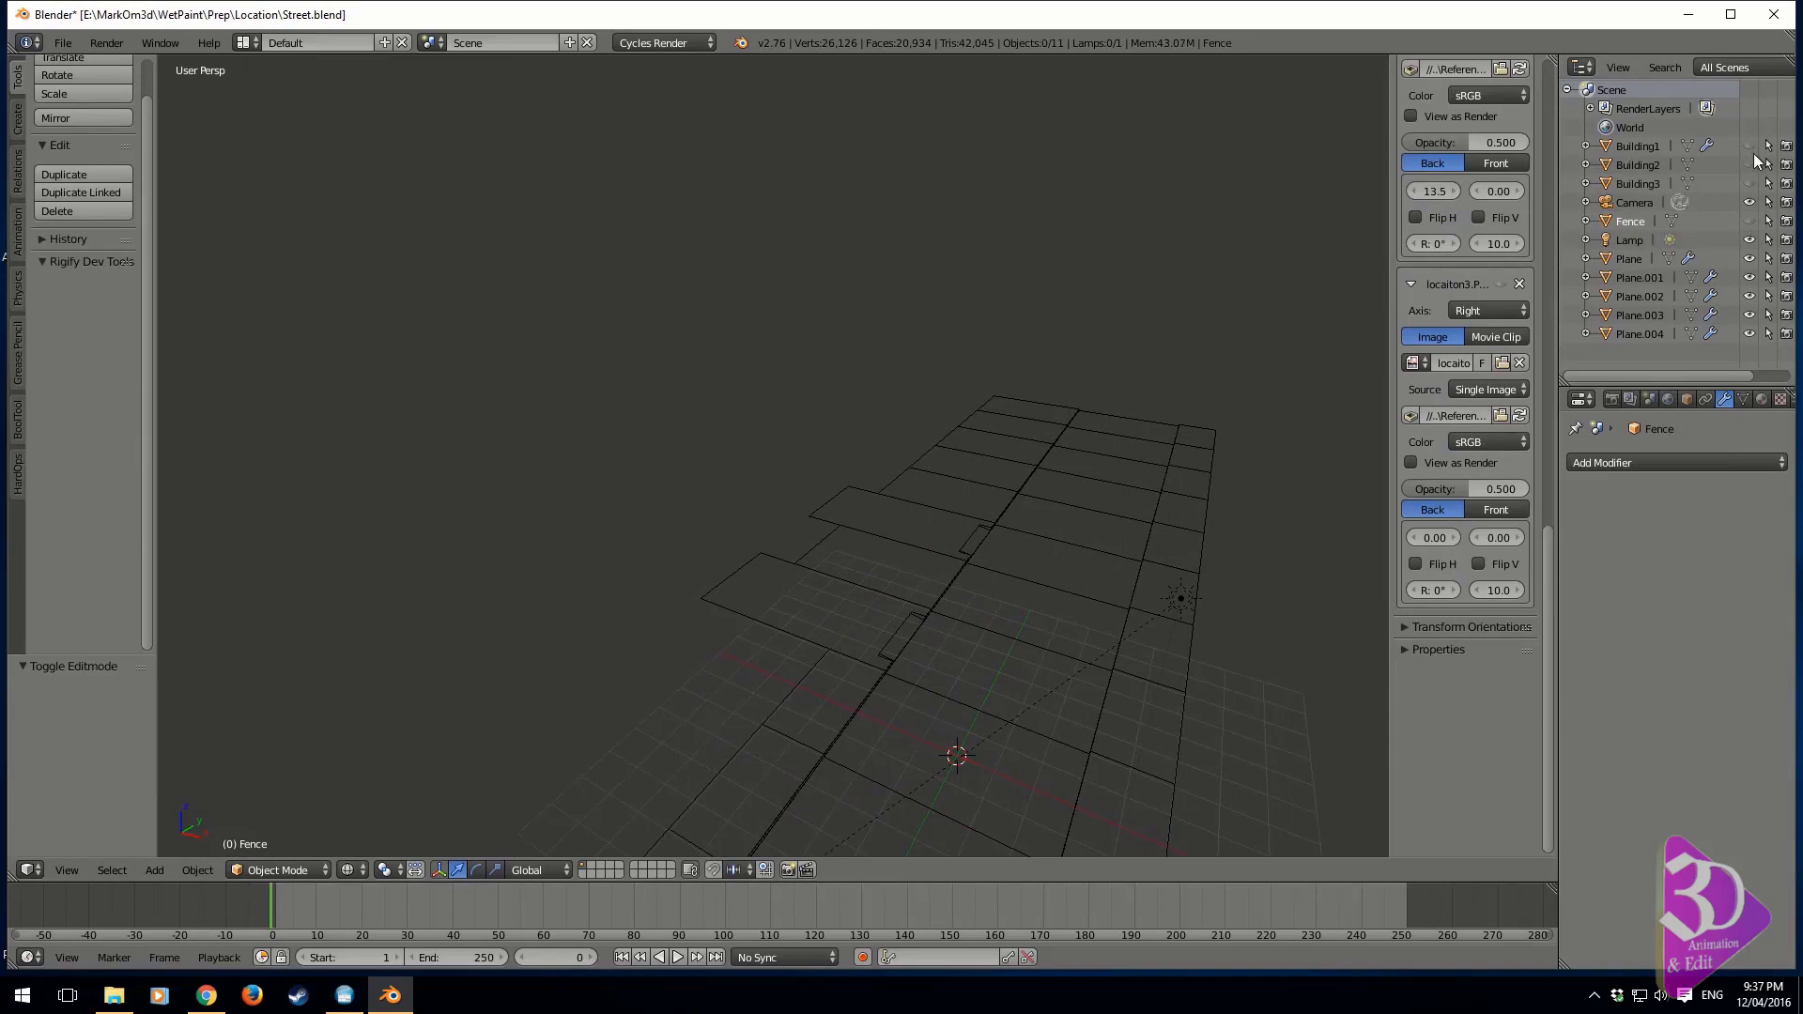
middle_click_drag(748, 579, 842, 539, "shift")
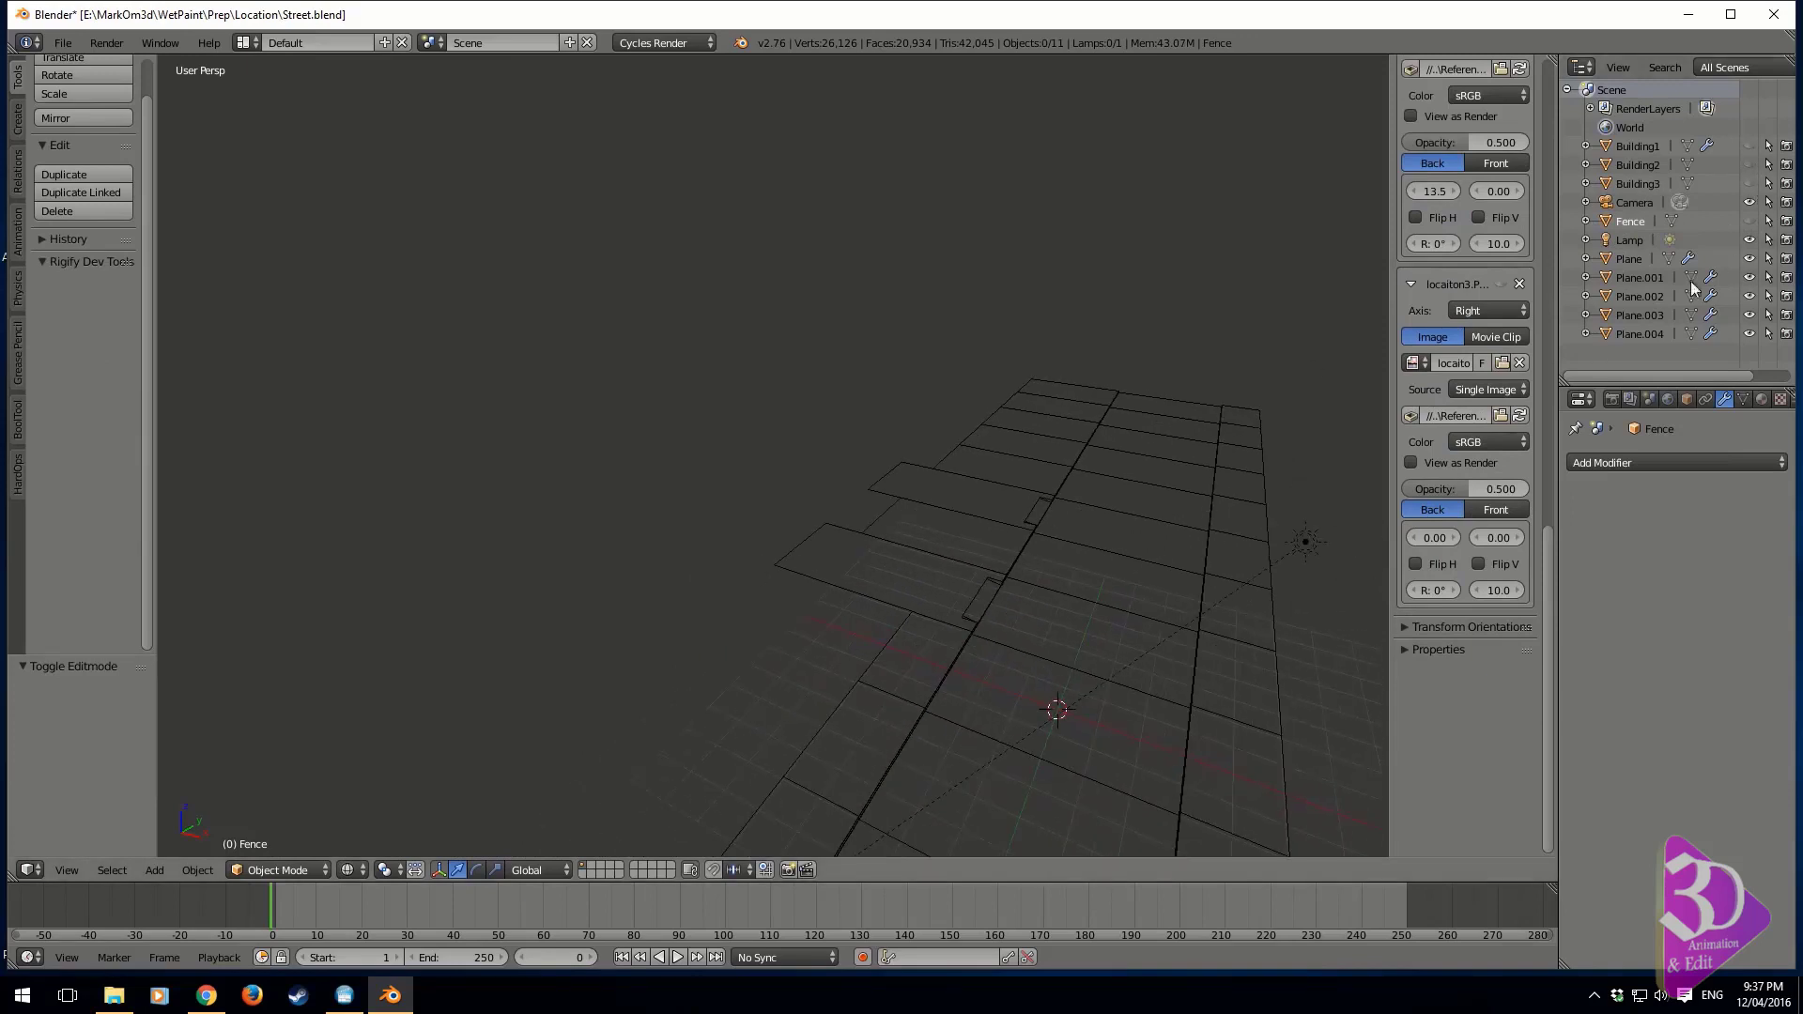
left_click(1749, 221)
left_click_drag(1750, 183, 1750, 145)
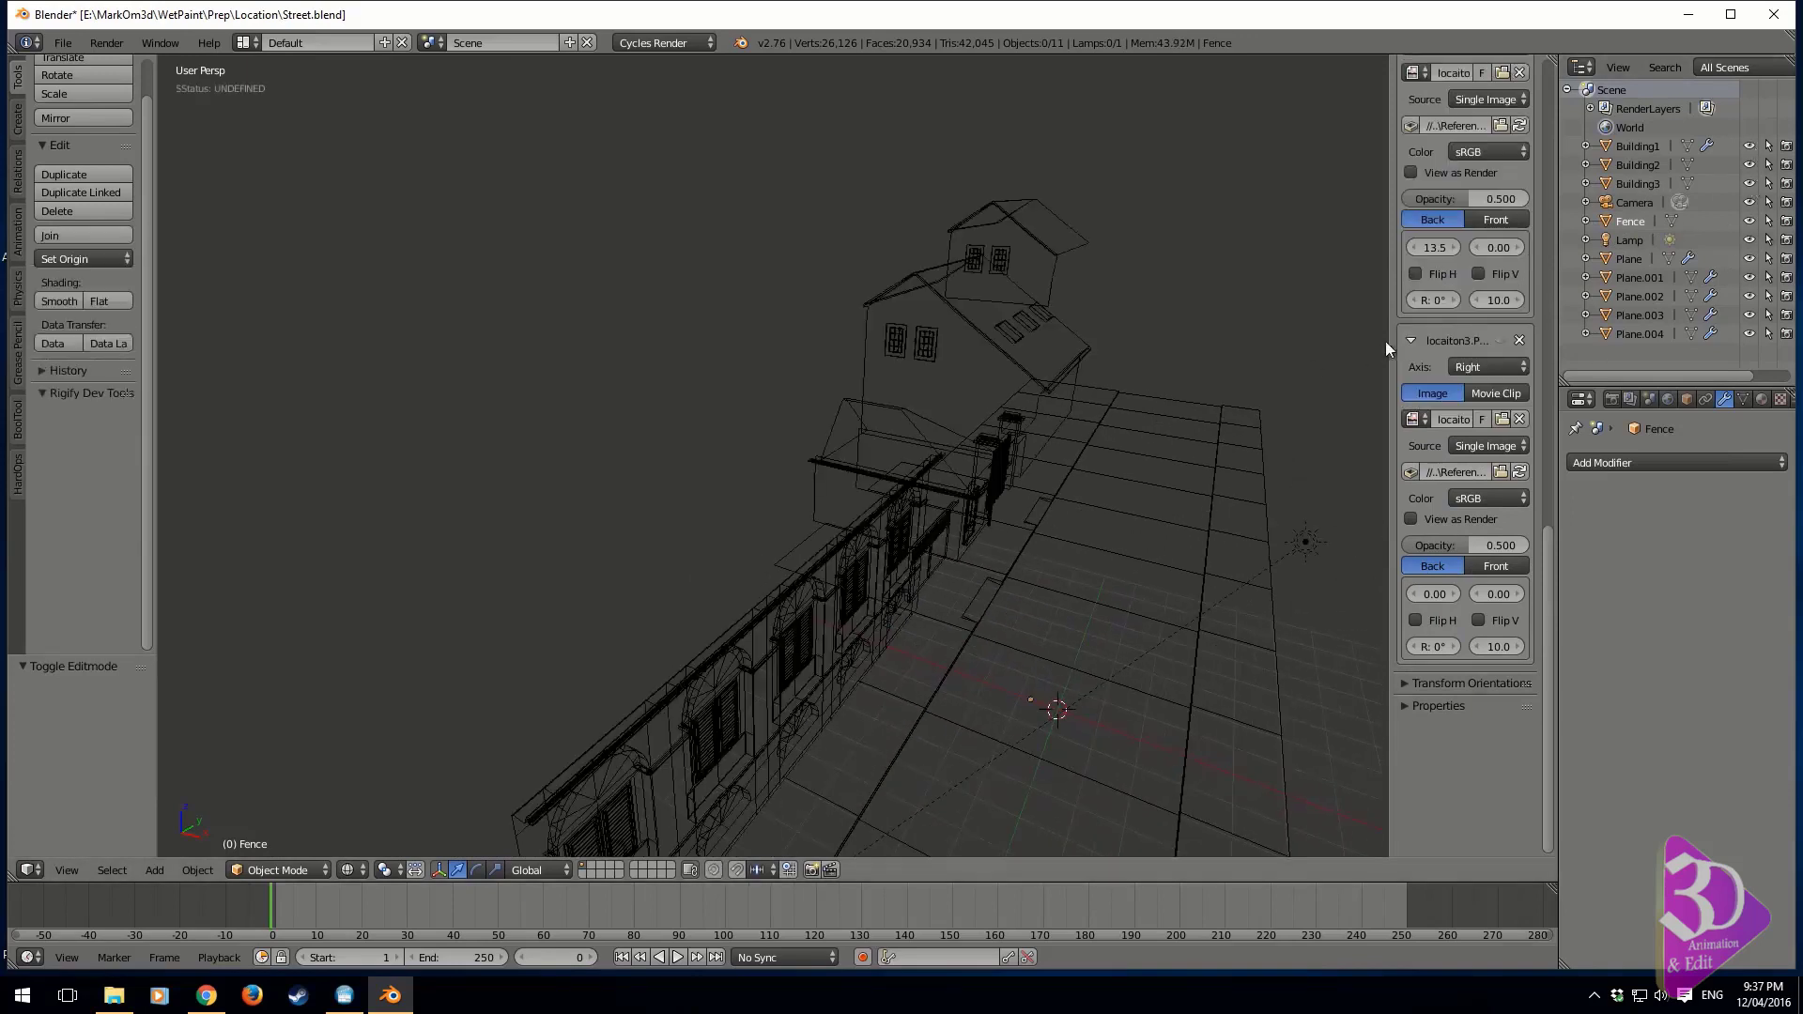
Select Building1, Building2, Building3 and Fence together and move them to layer 2
right_click(982, 336)
middle_click_drag(982, 336, 858, 313, "shift")
right_click(778, 454, "shift")
middle_click_drag(779, 455, 620, 469)
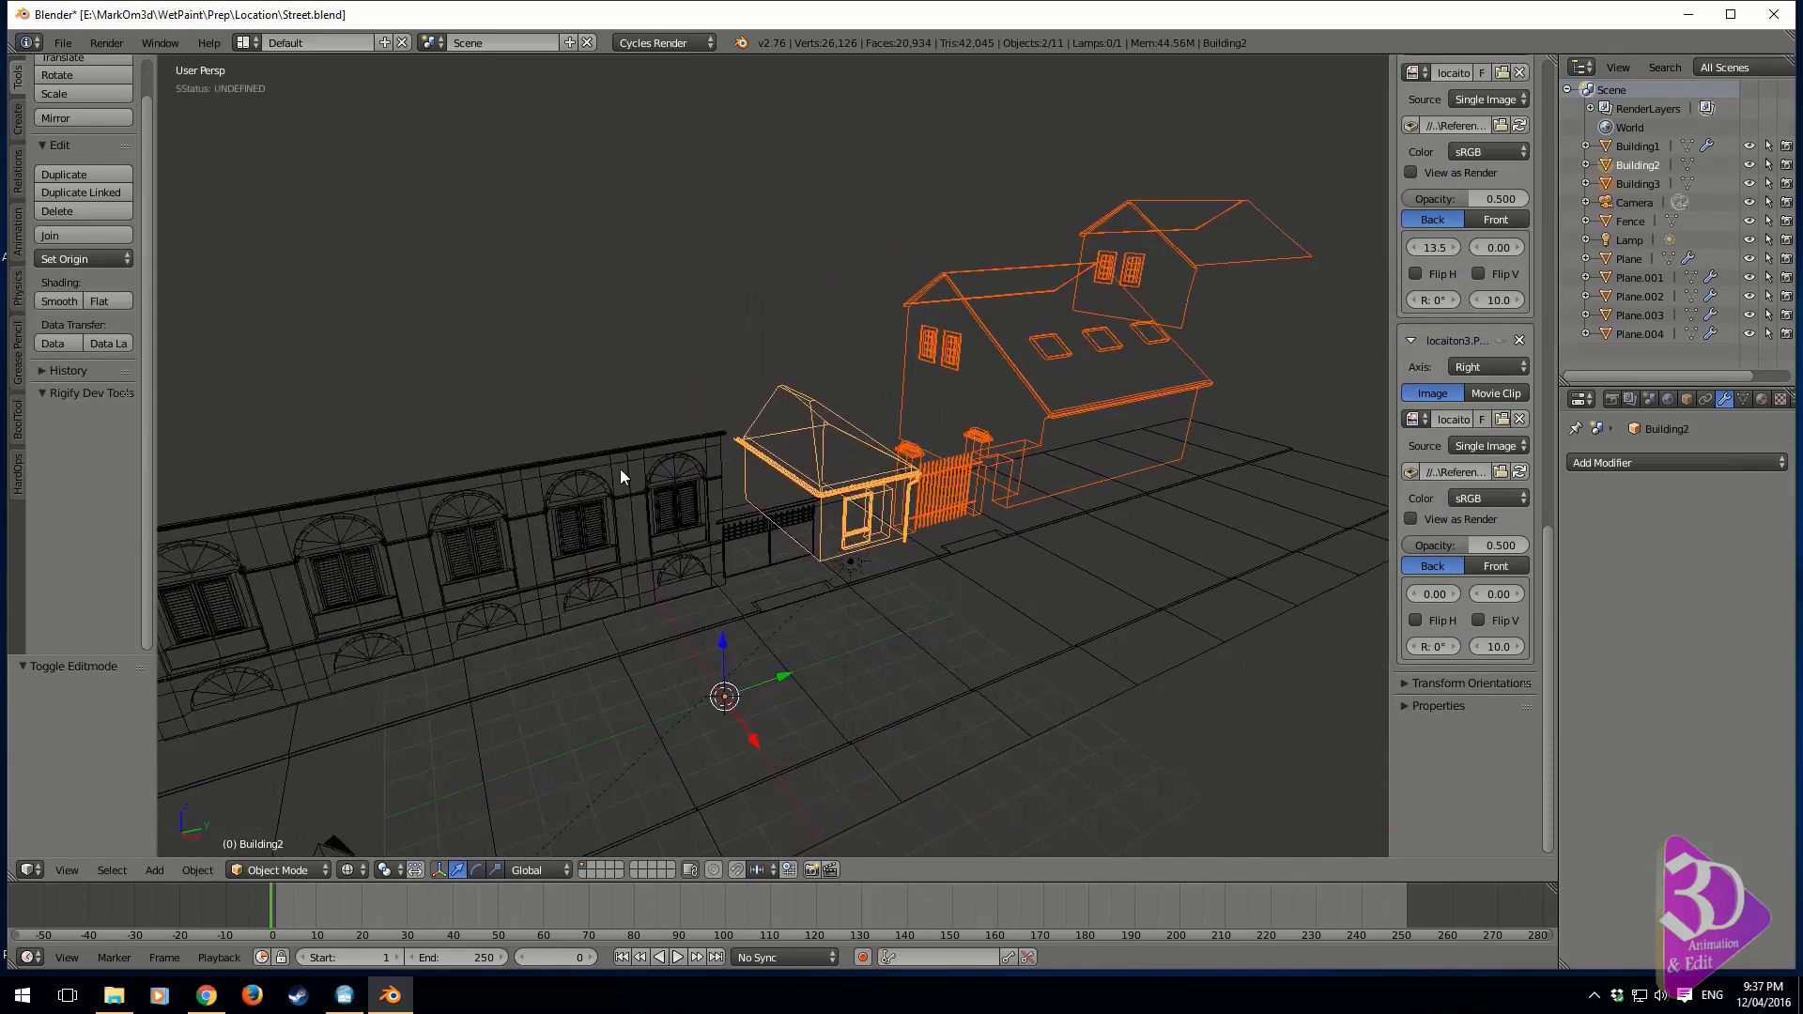
right_click(620, 471, "shift")
right_click(757, 523, "shift")
key("m")
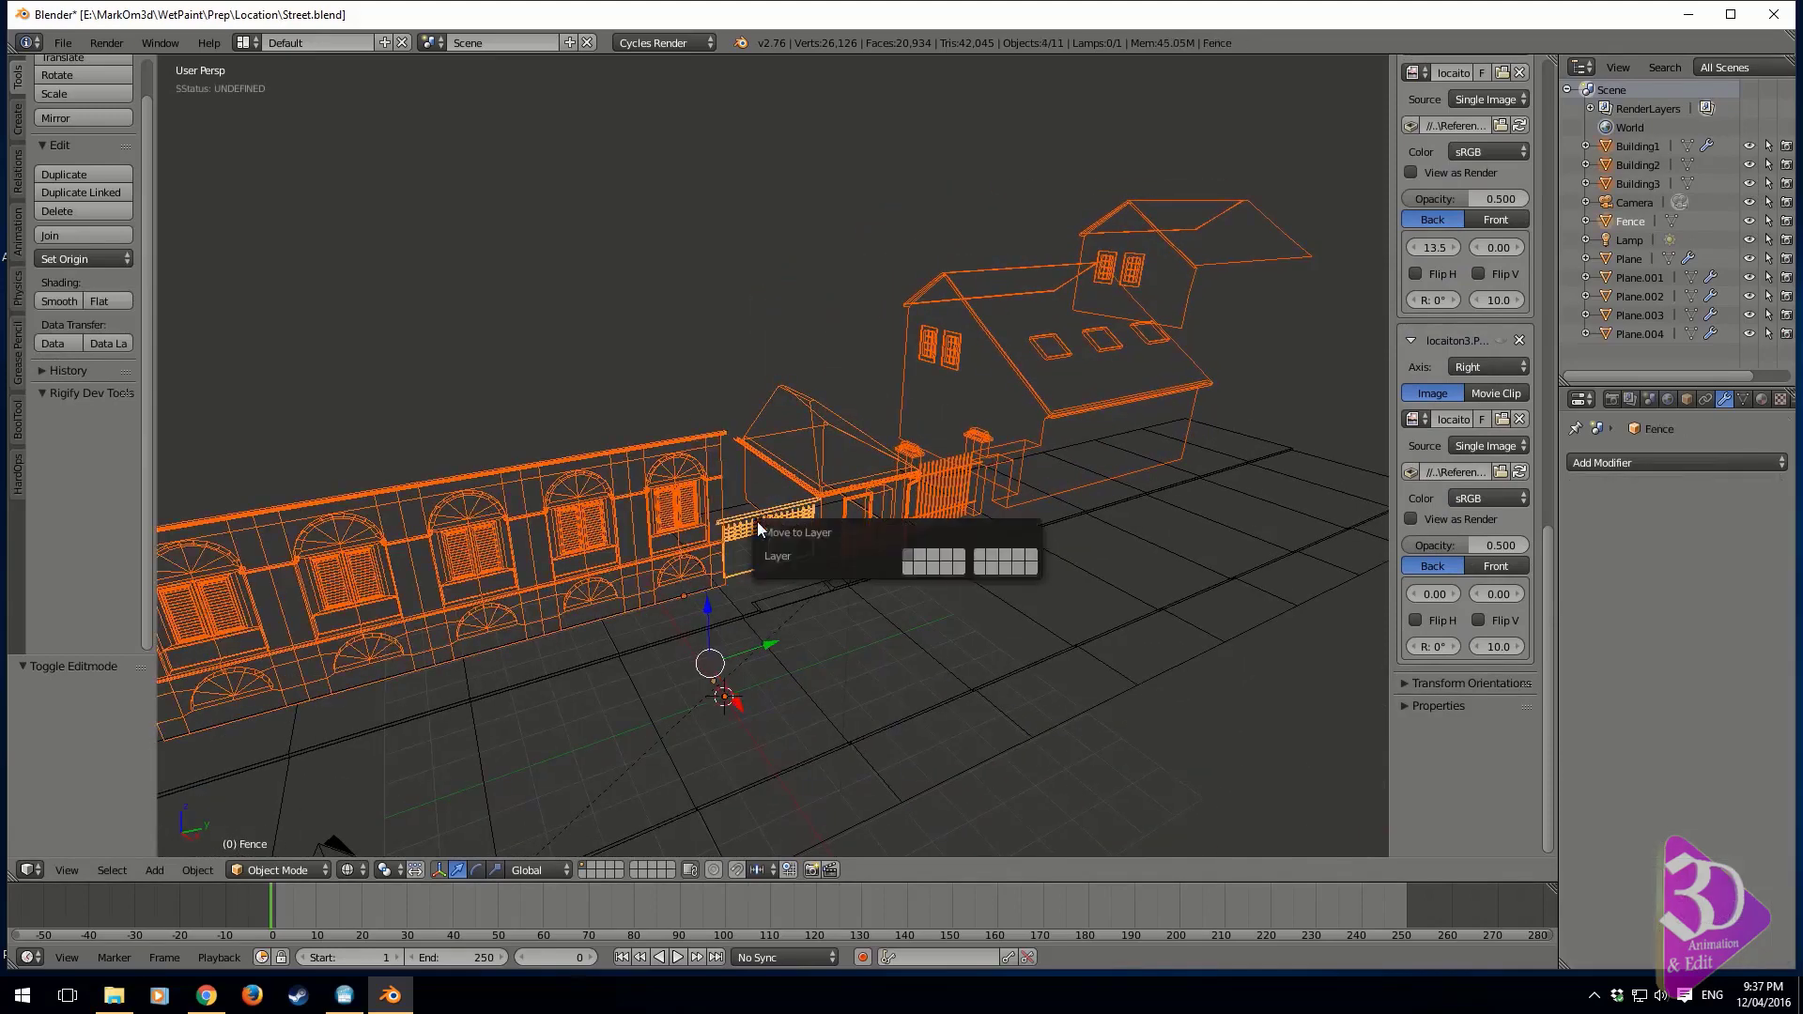
key("2")
key("Return")
Check the contents of layer 2, return to layer 1 and inspect the street against its reference image in right orthographic view
key("1")
key("2")
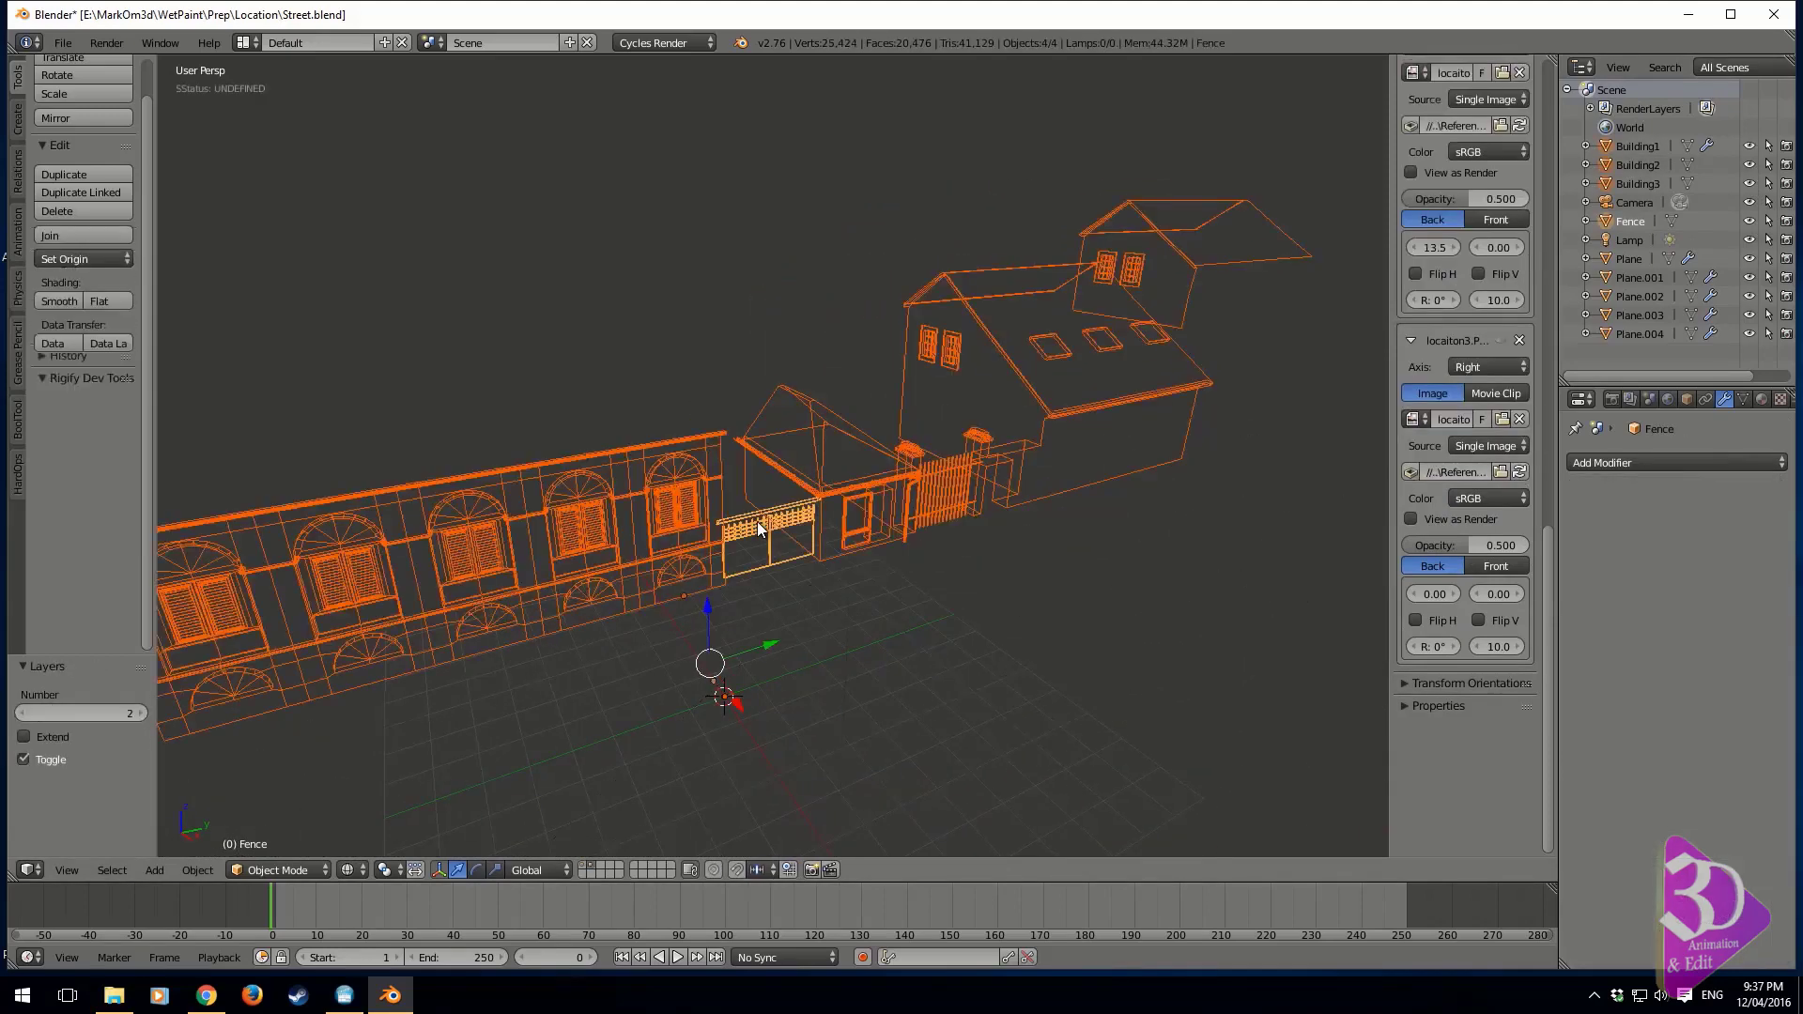
key("1")
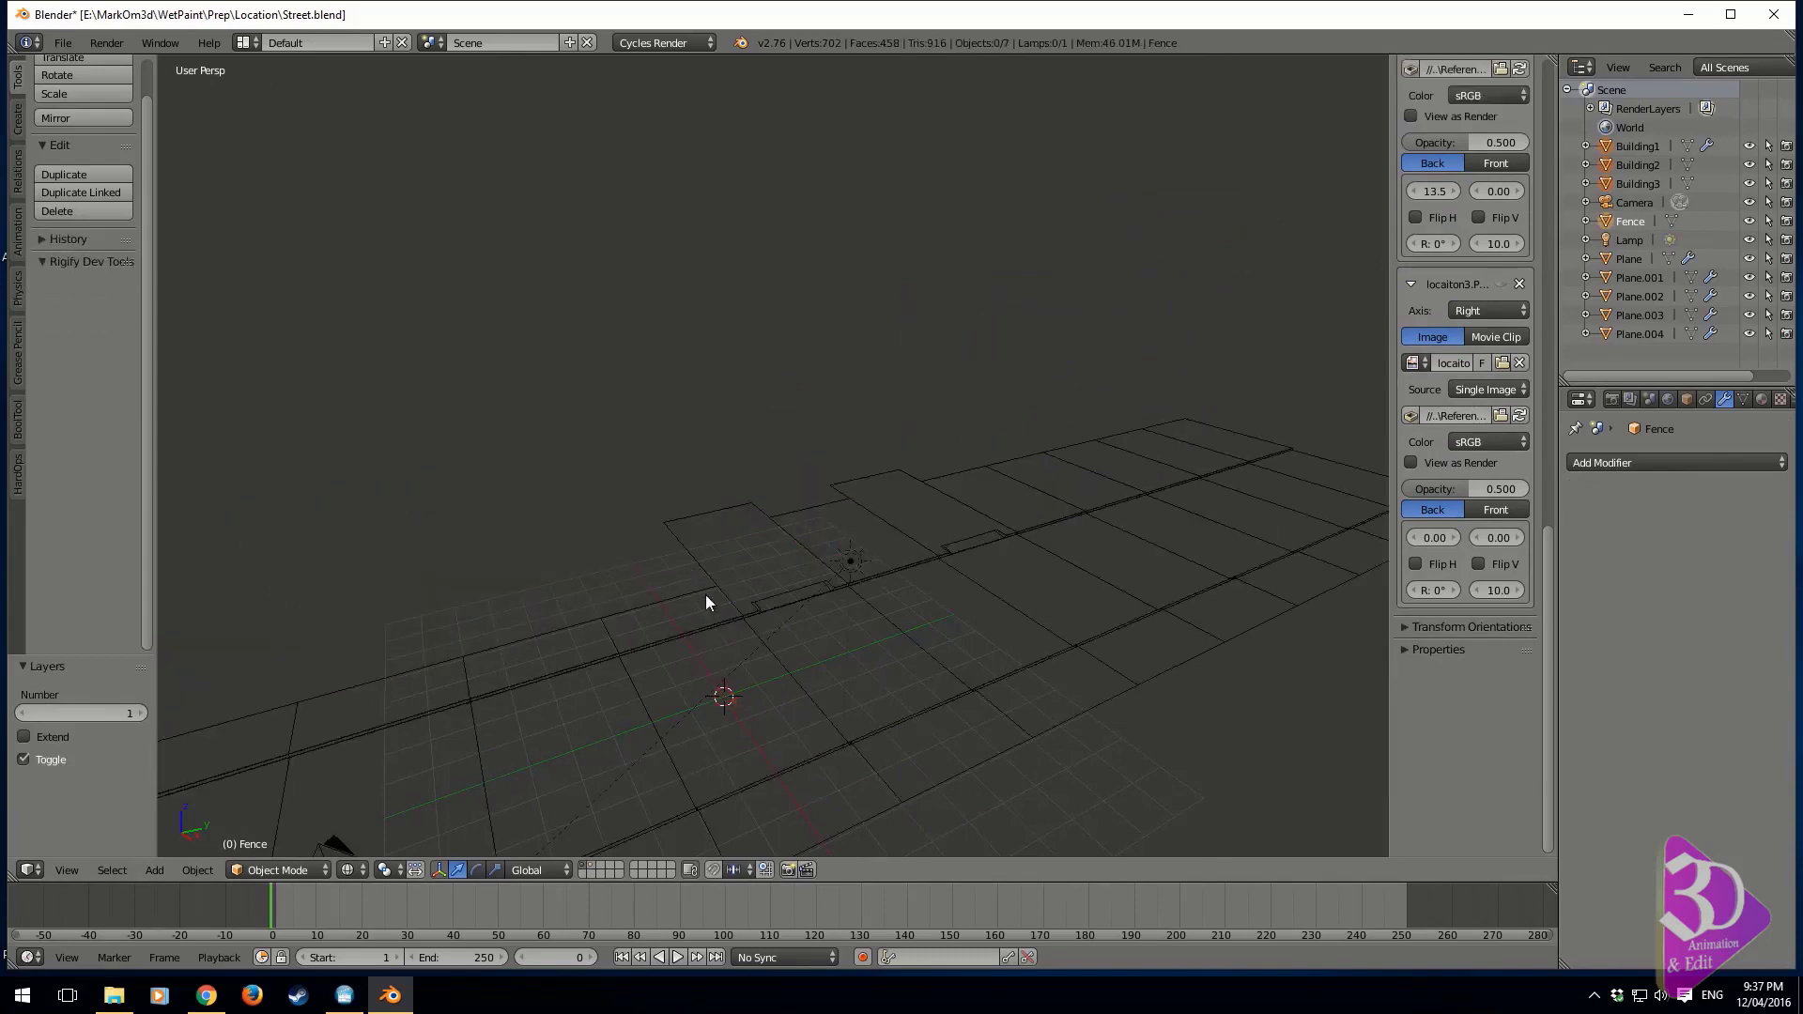
middle_click_drag(706, 594, 1147, 564)
key("KP_1")
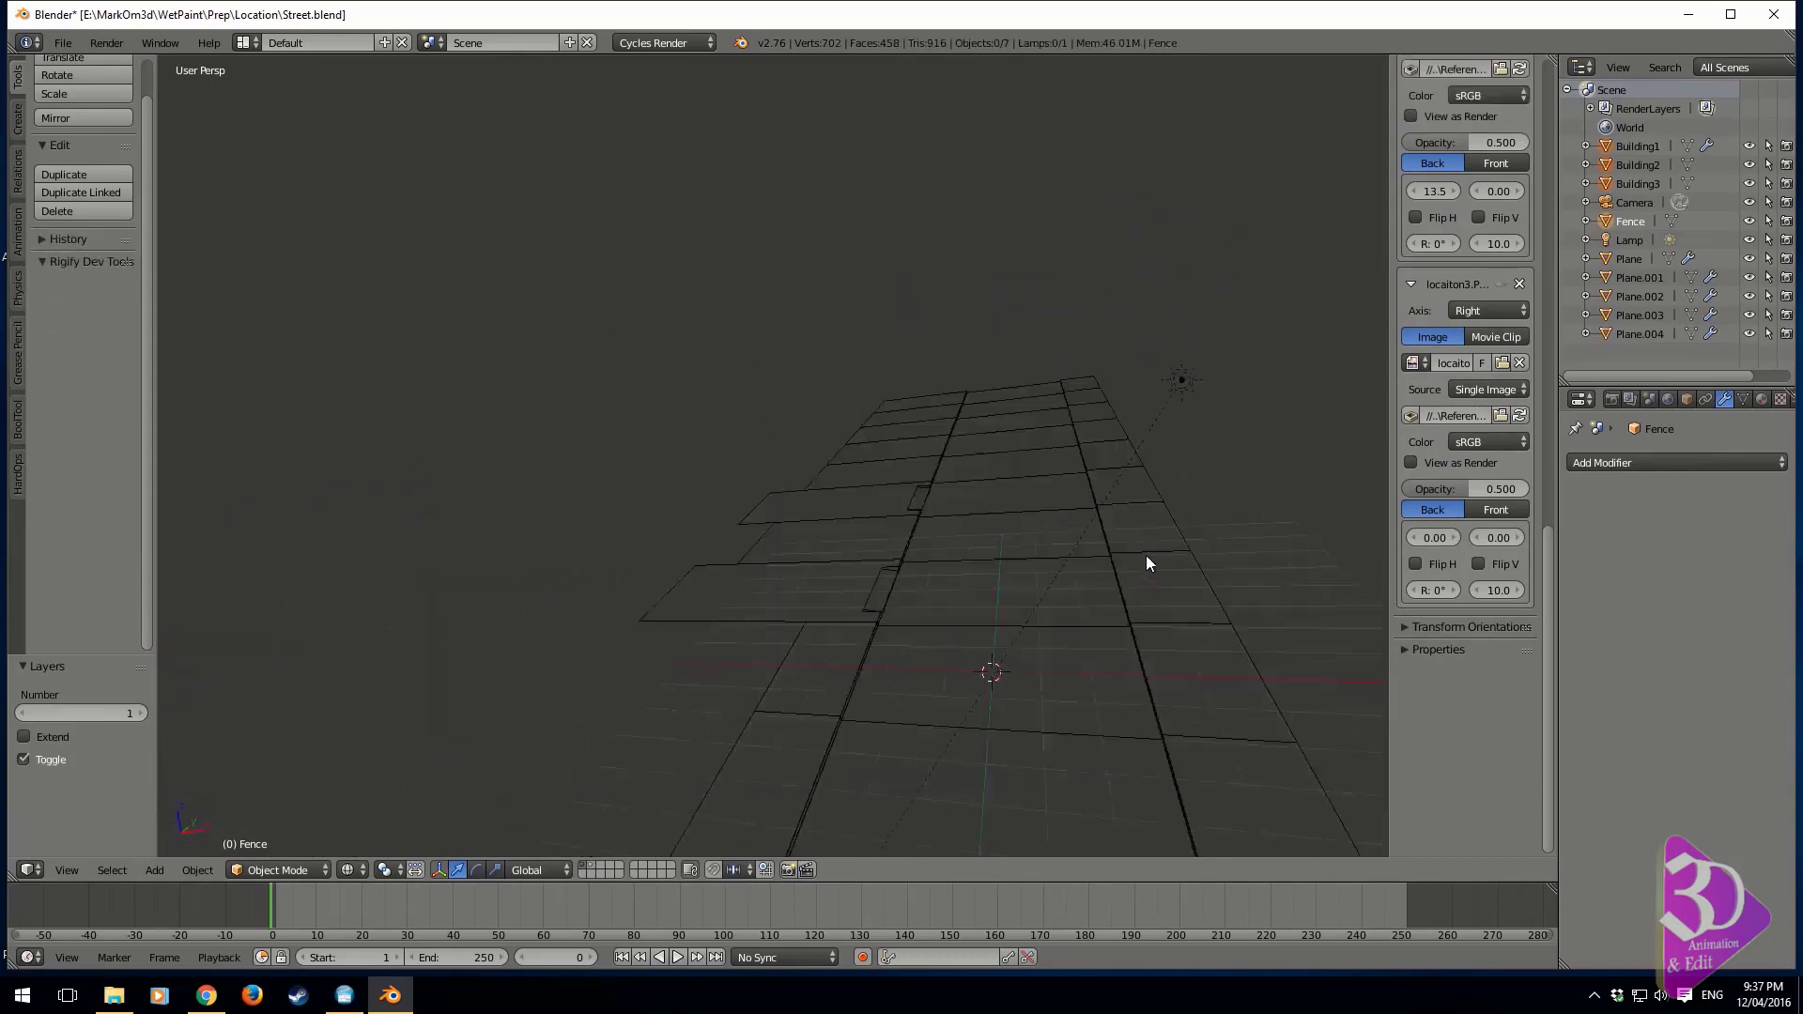
key("KP_3")
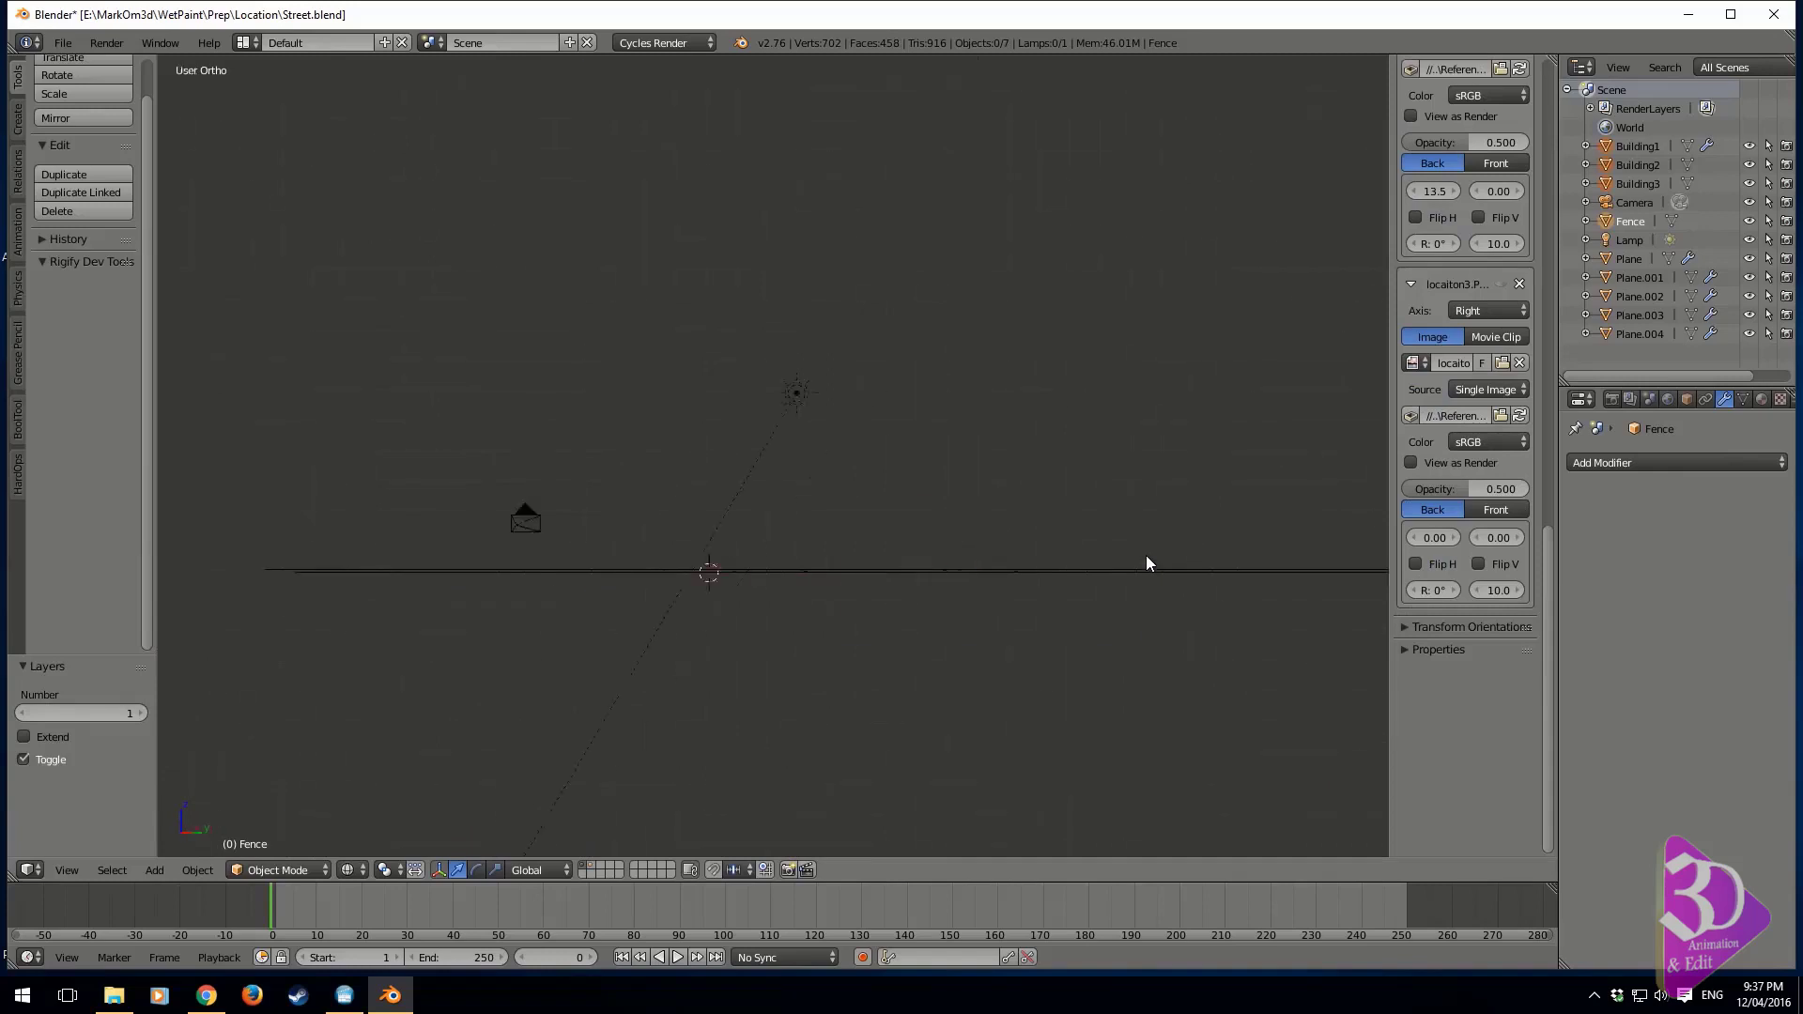
mouse_move(1024, 481)
middle_mouse_down()
mouse_move(1071, 529)
mouse_move(1050, 492)
middle_mouse_up()
key("KP_3")
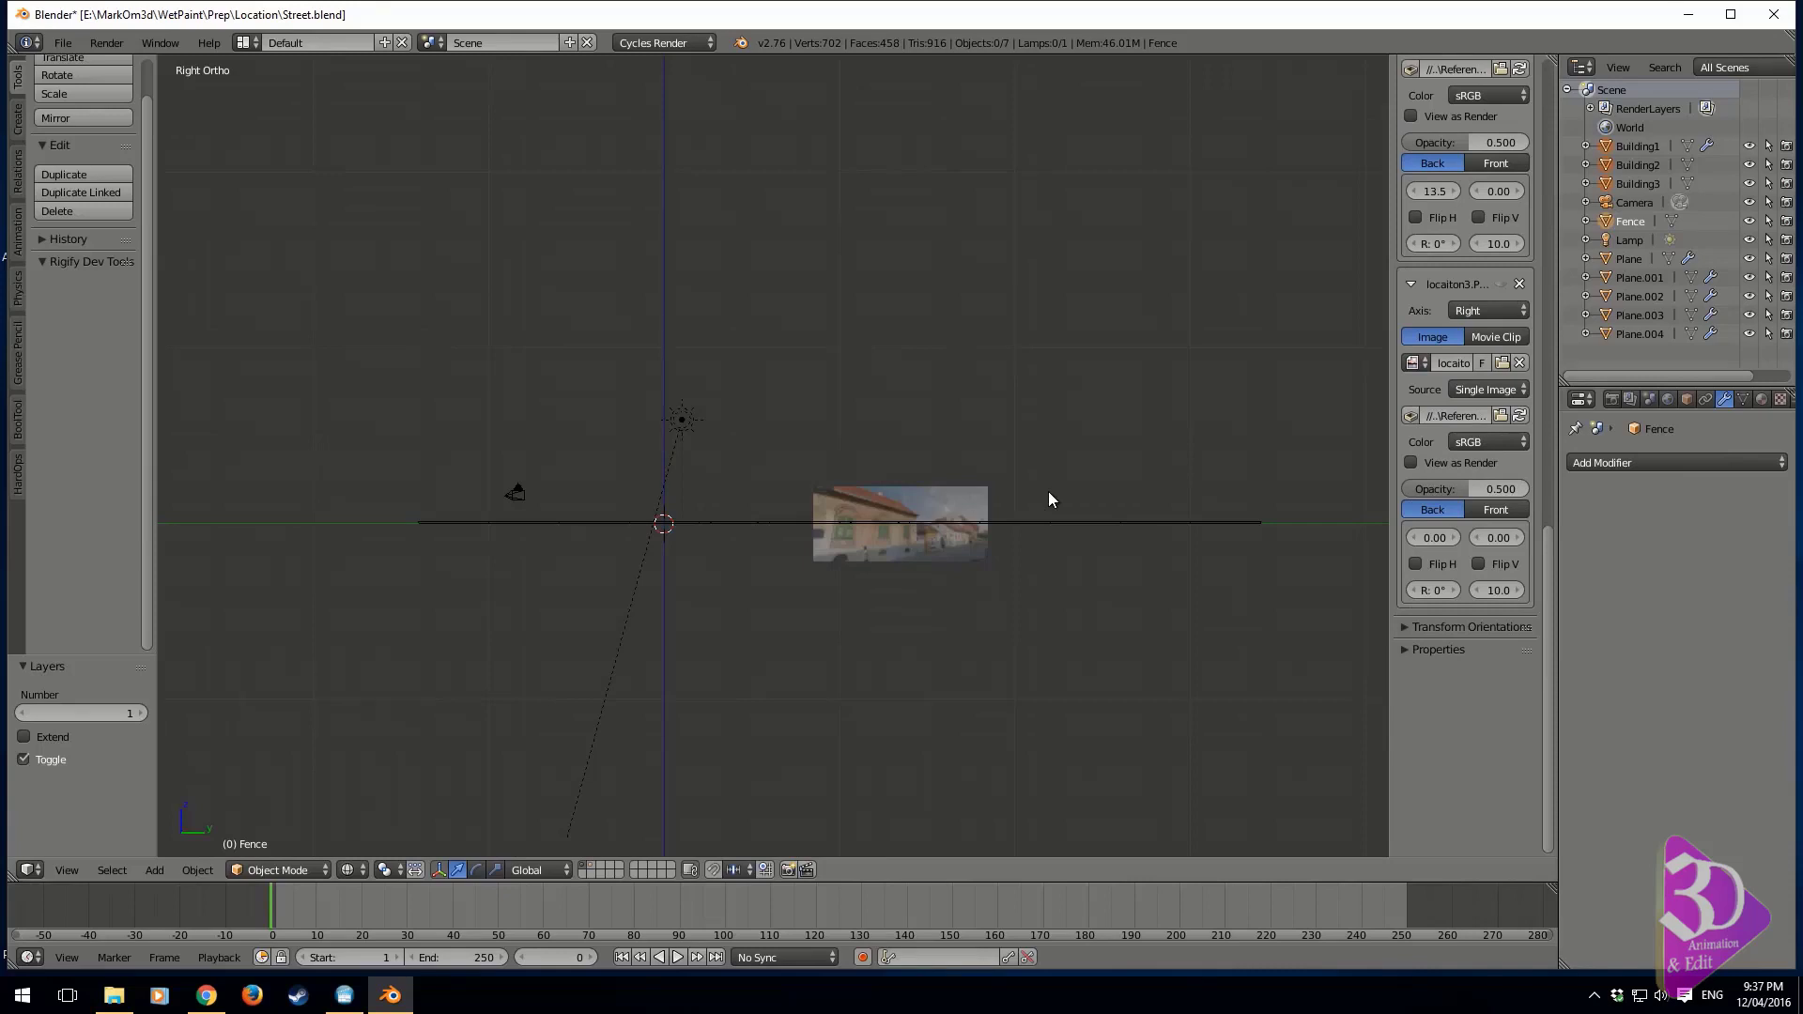
Replace the locaiton2 background image with locaiton4.PNG and check it in the side orthographic views
middle_click_drag(837, 473, 903, 537, "shift")
middle_click_drag(901, 532, 904, 498, "shift")
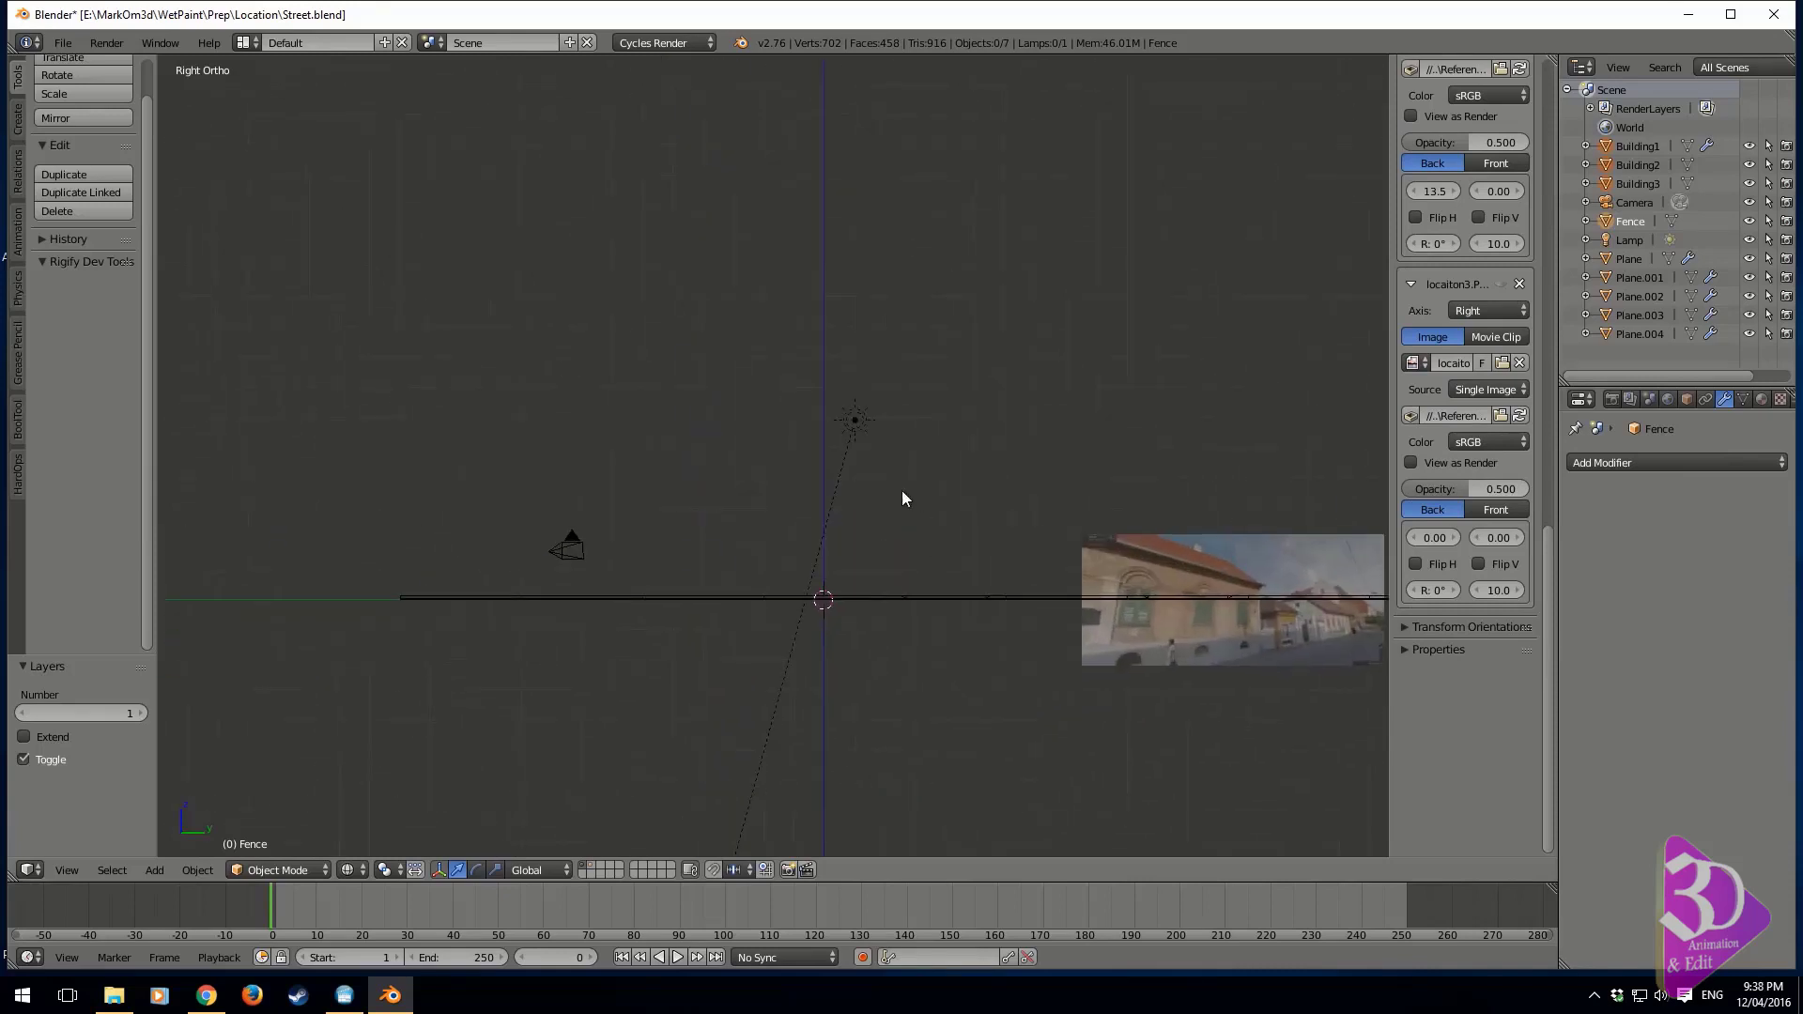
scroll(1473, 414, "up", 7)
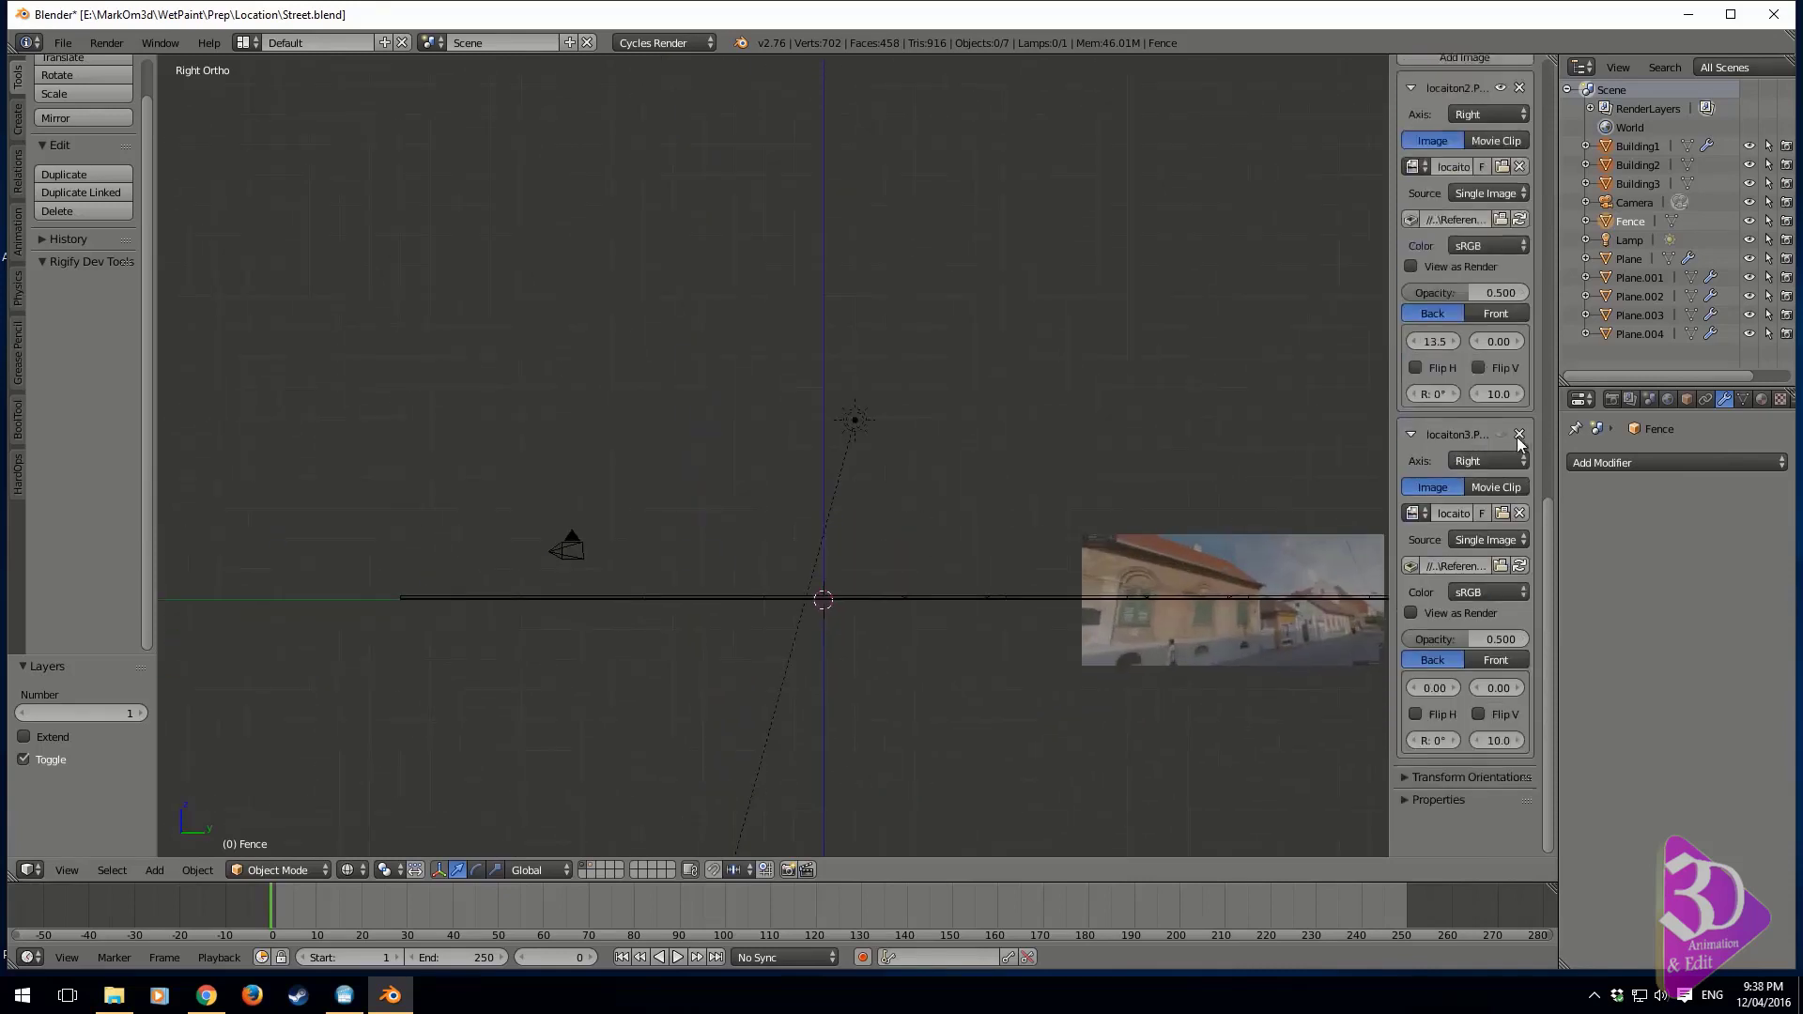
left_click(1502, 280)
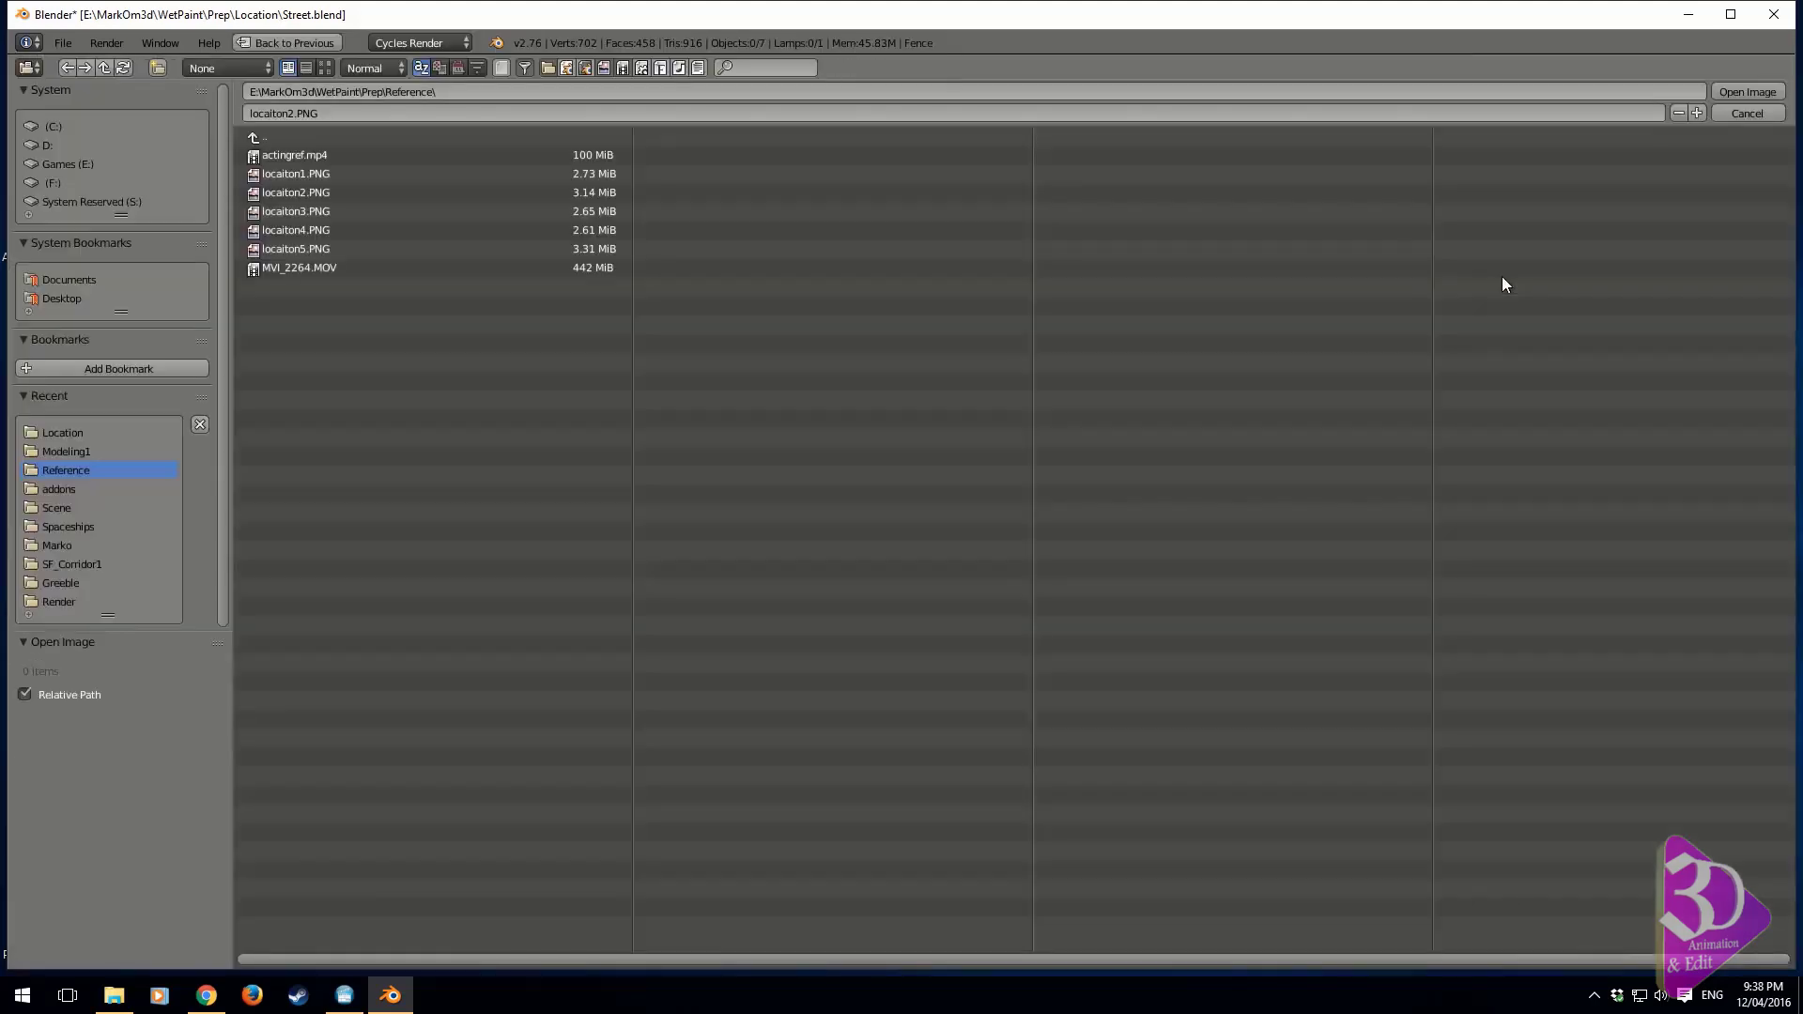
double_click(406, 229)
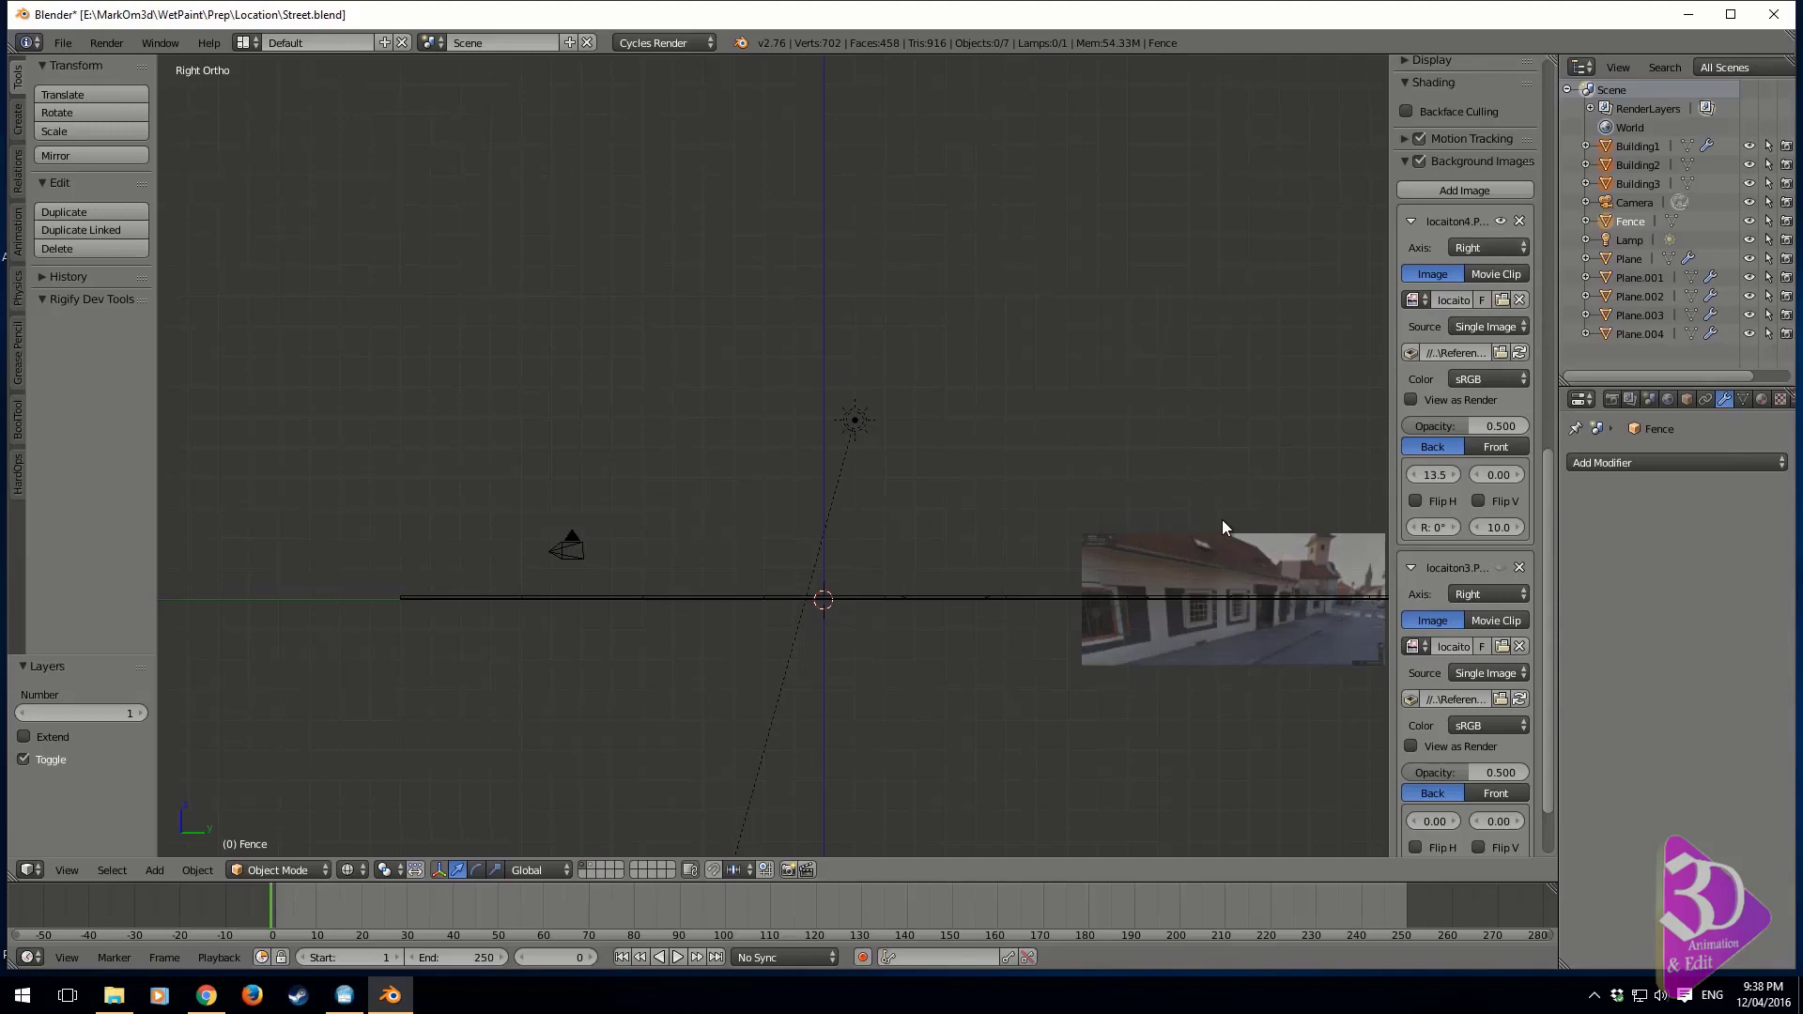
key("ctrl+KP_3")
key("KP_3")
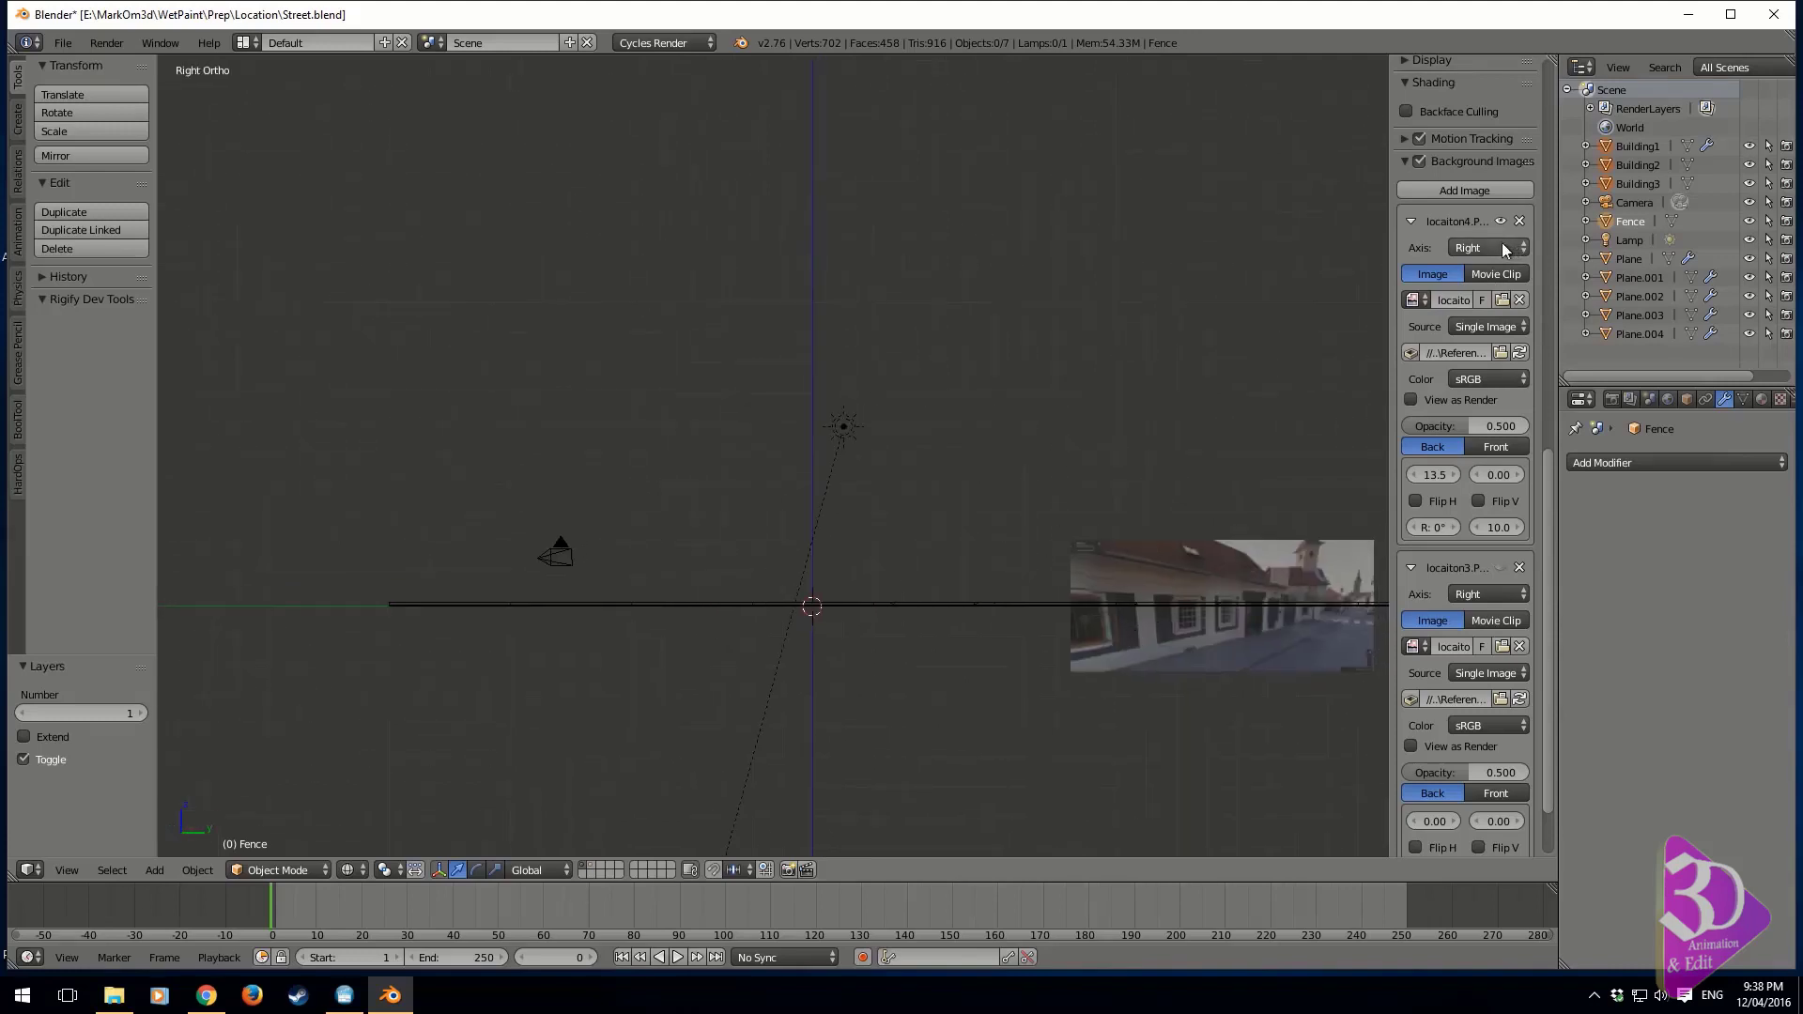
Replace the locaiton4 background image with locaiton3.PNG and inspect the street photo in right orthographic view
left_click(1505, 299)
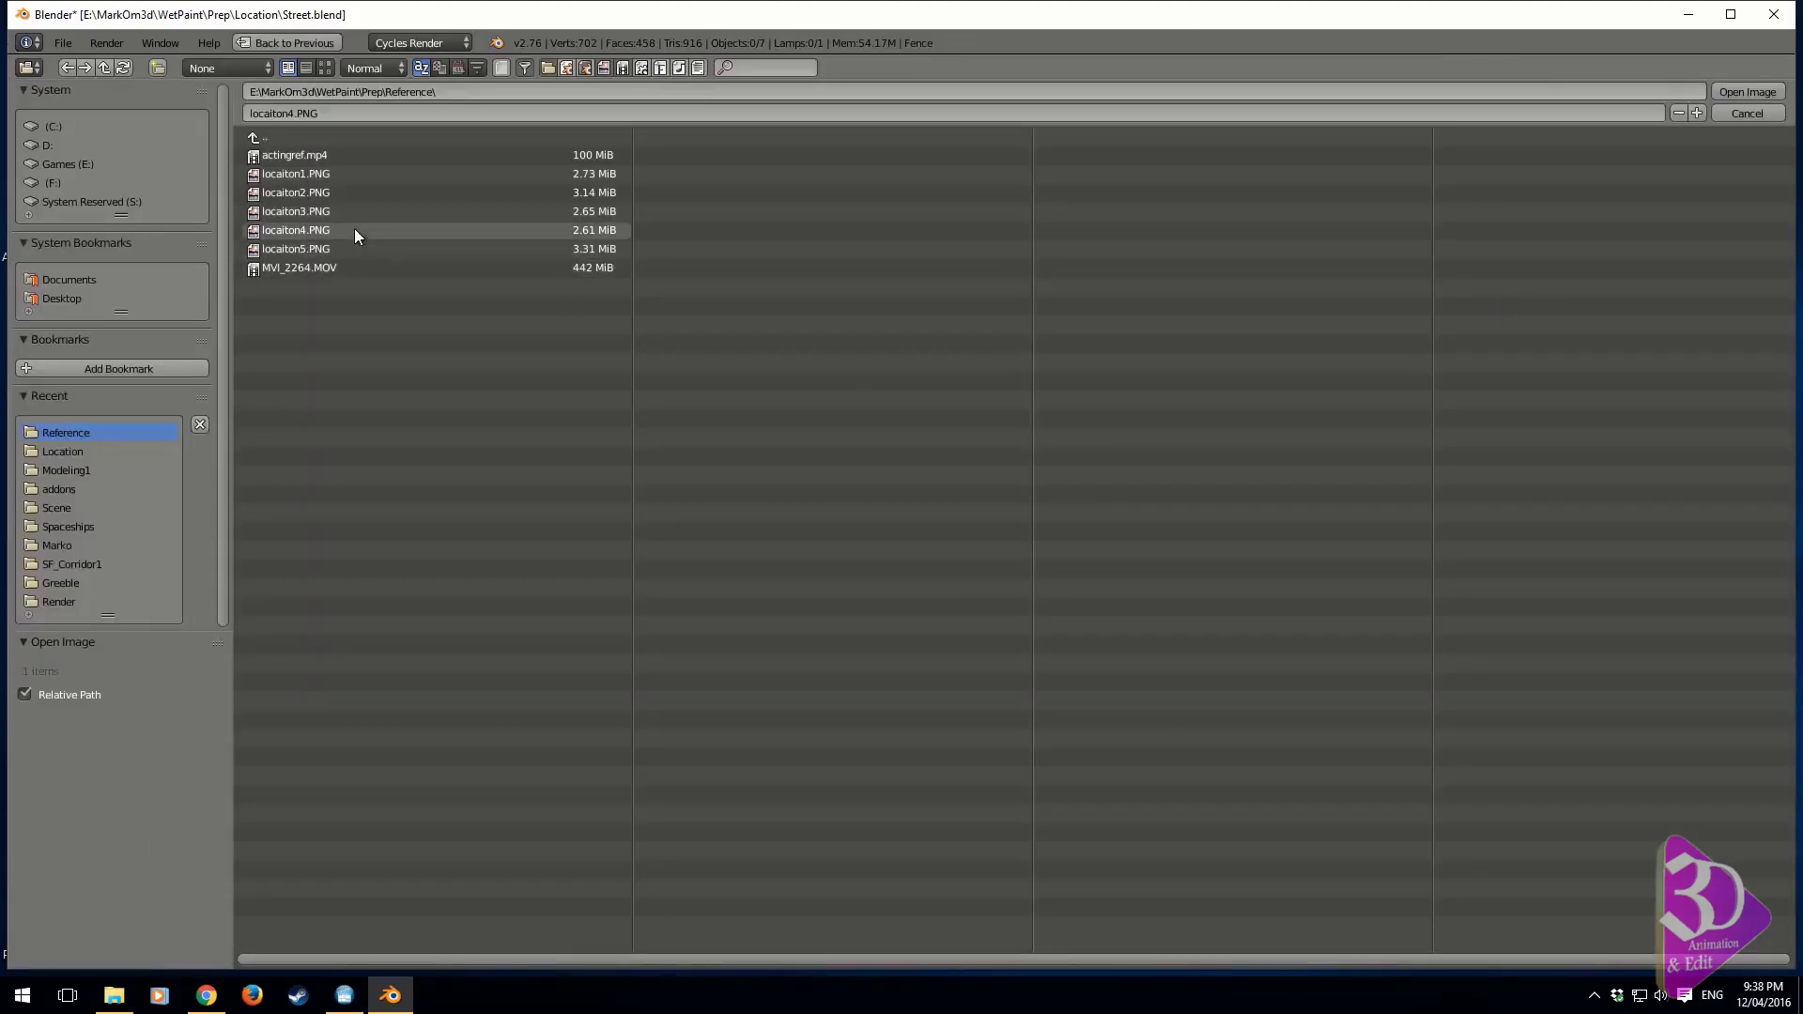
double_click(338, 210)
middle_click_drag(1089, 609, 748, 524, "shift")
scroll(845, 558, "up", 4)
middle_click_drag(949, 604, 847, 554, "shift")
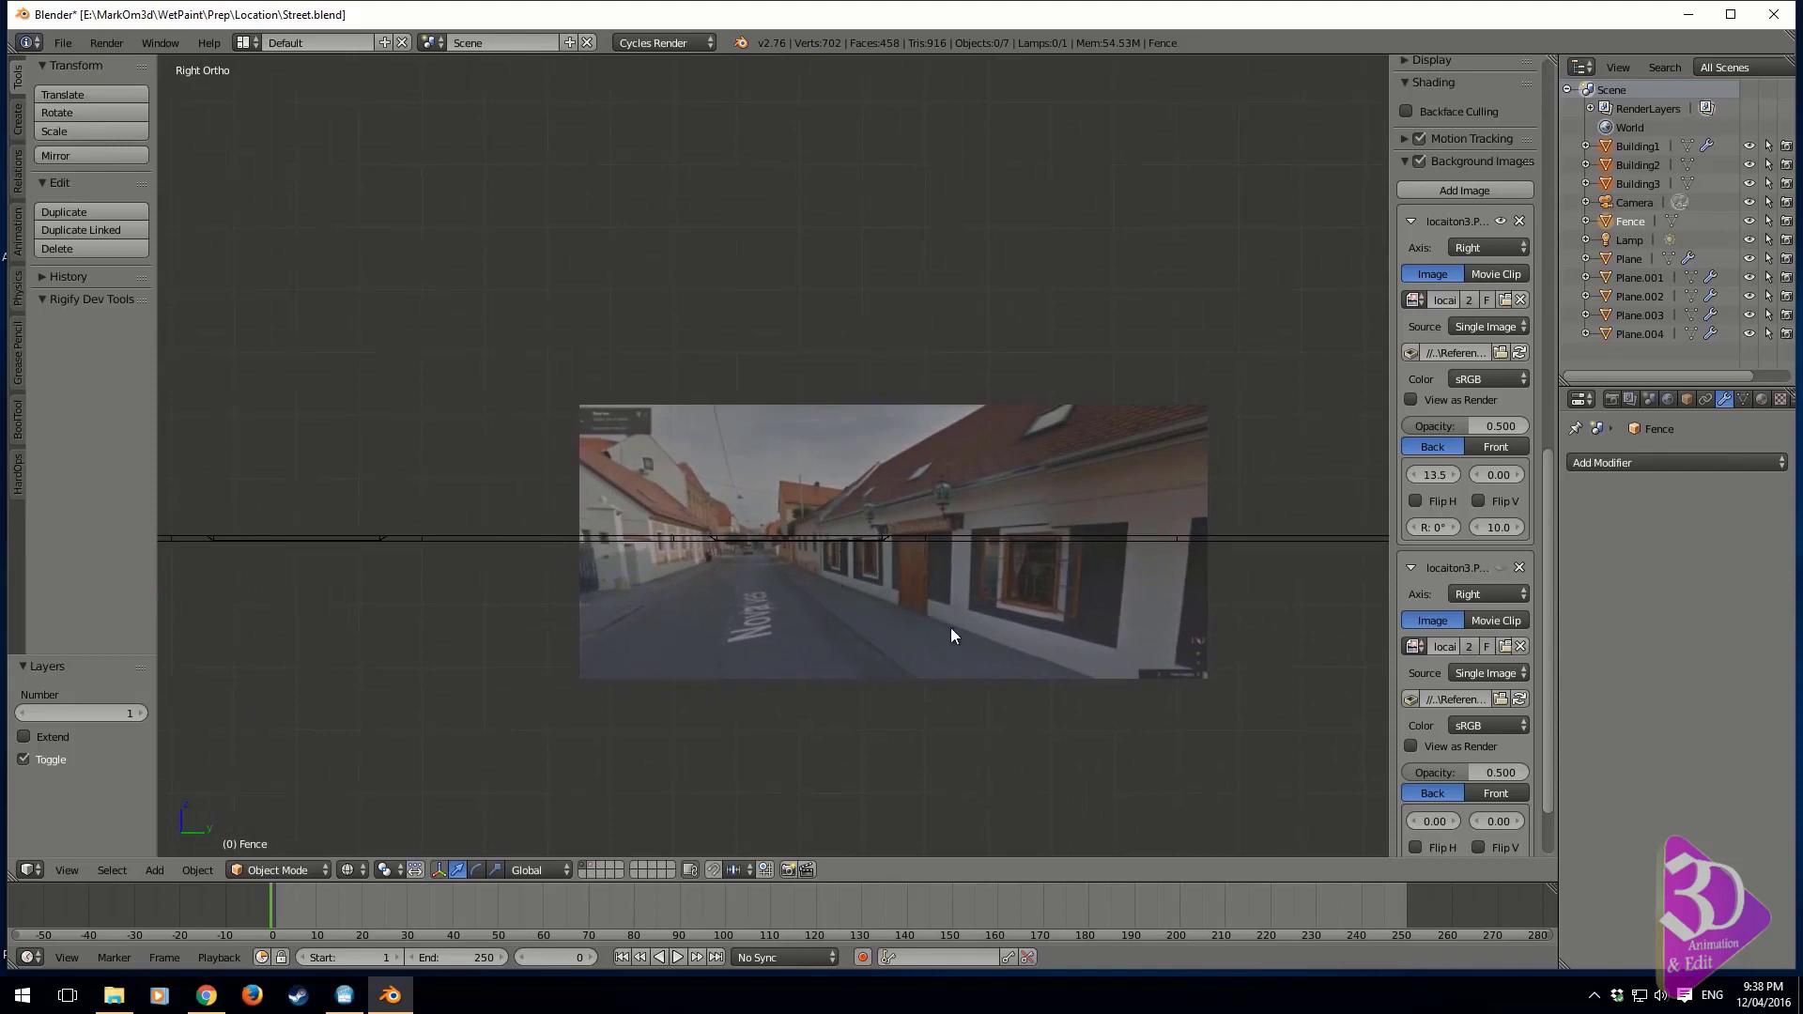
middle_click_drag(912, 627, 1066, 546, "shift")
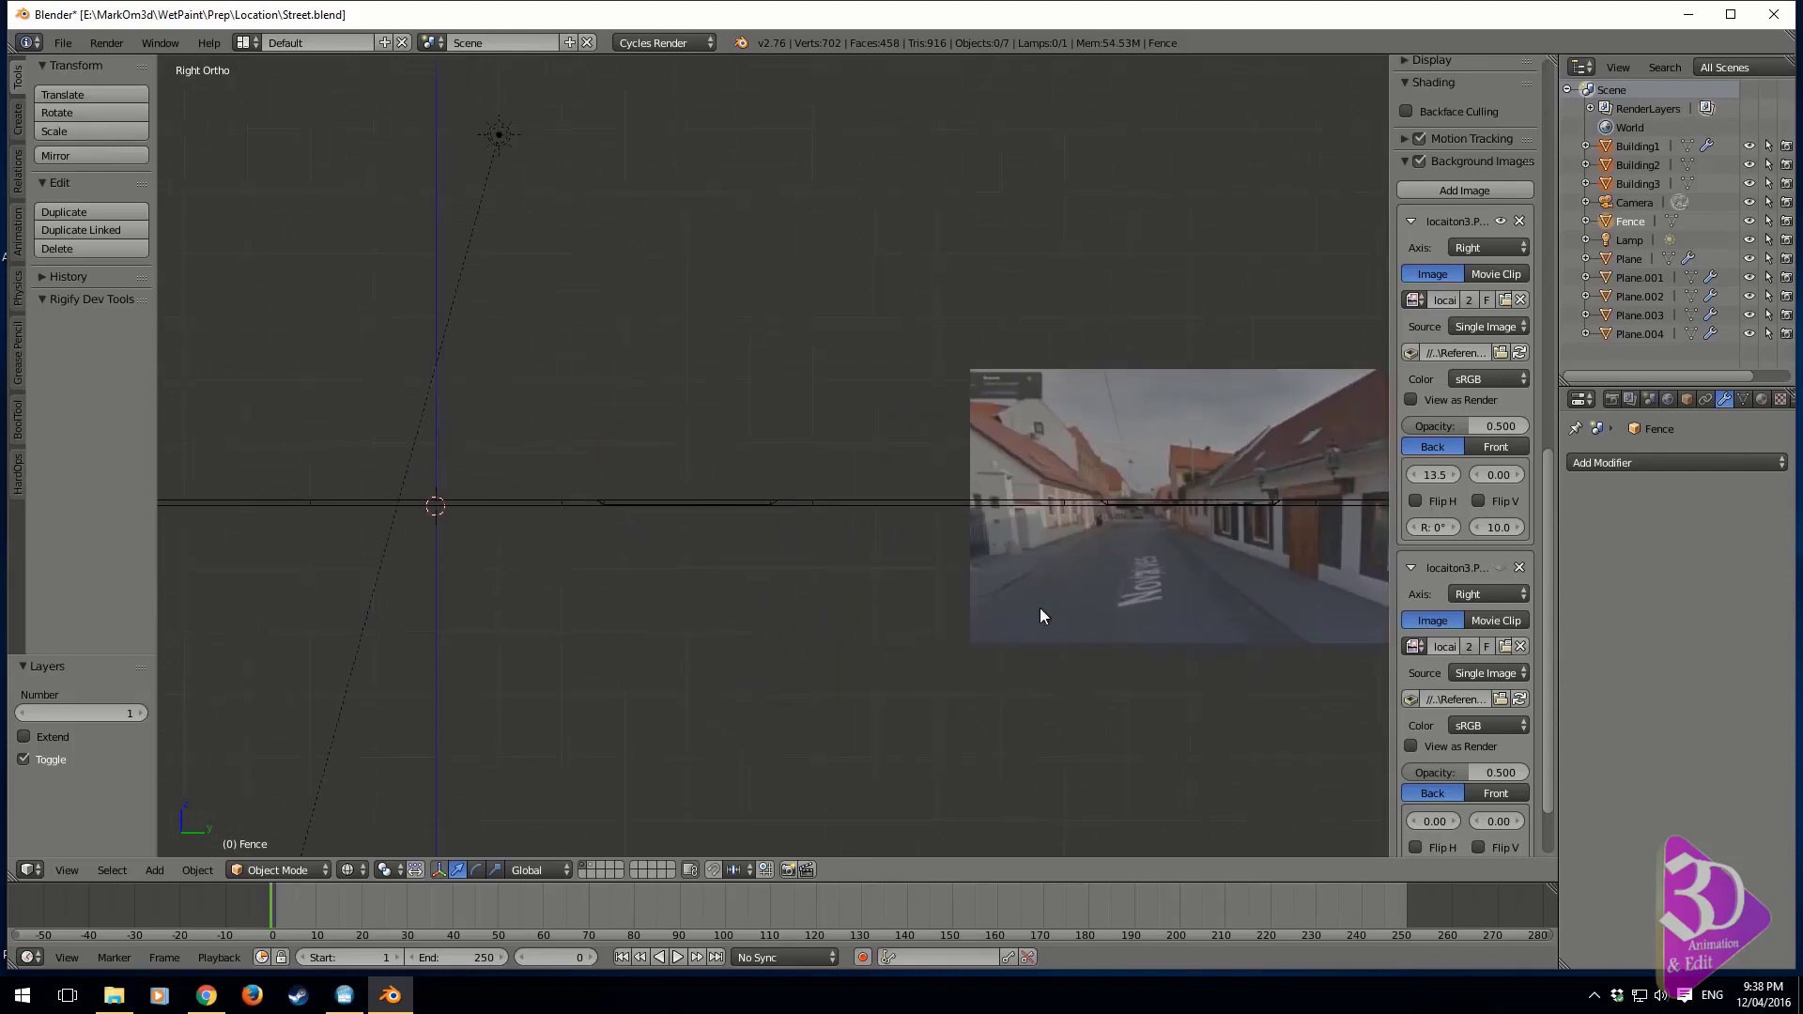
Set the horizontal offset of the first background image to 0
scroll(1041, 615, "down", 1)
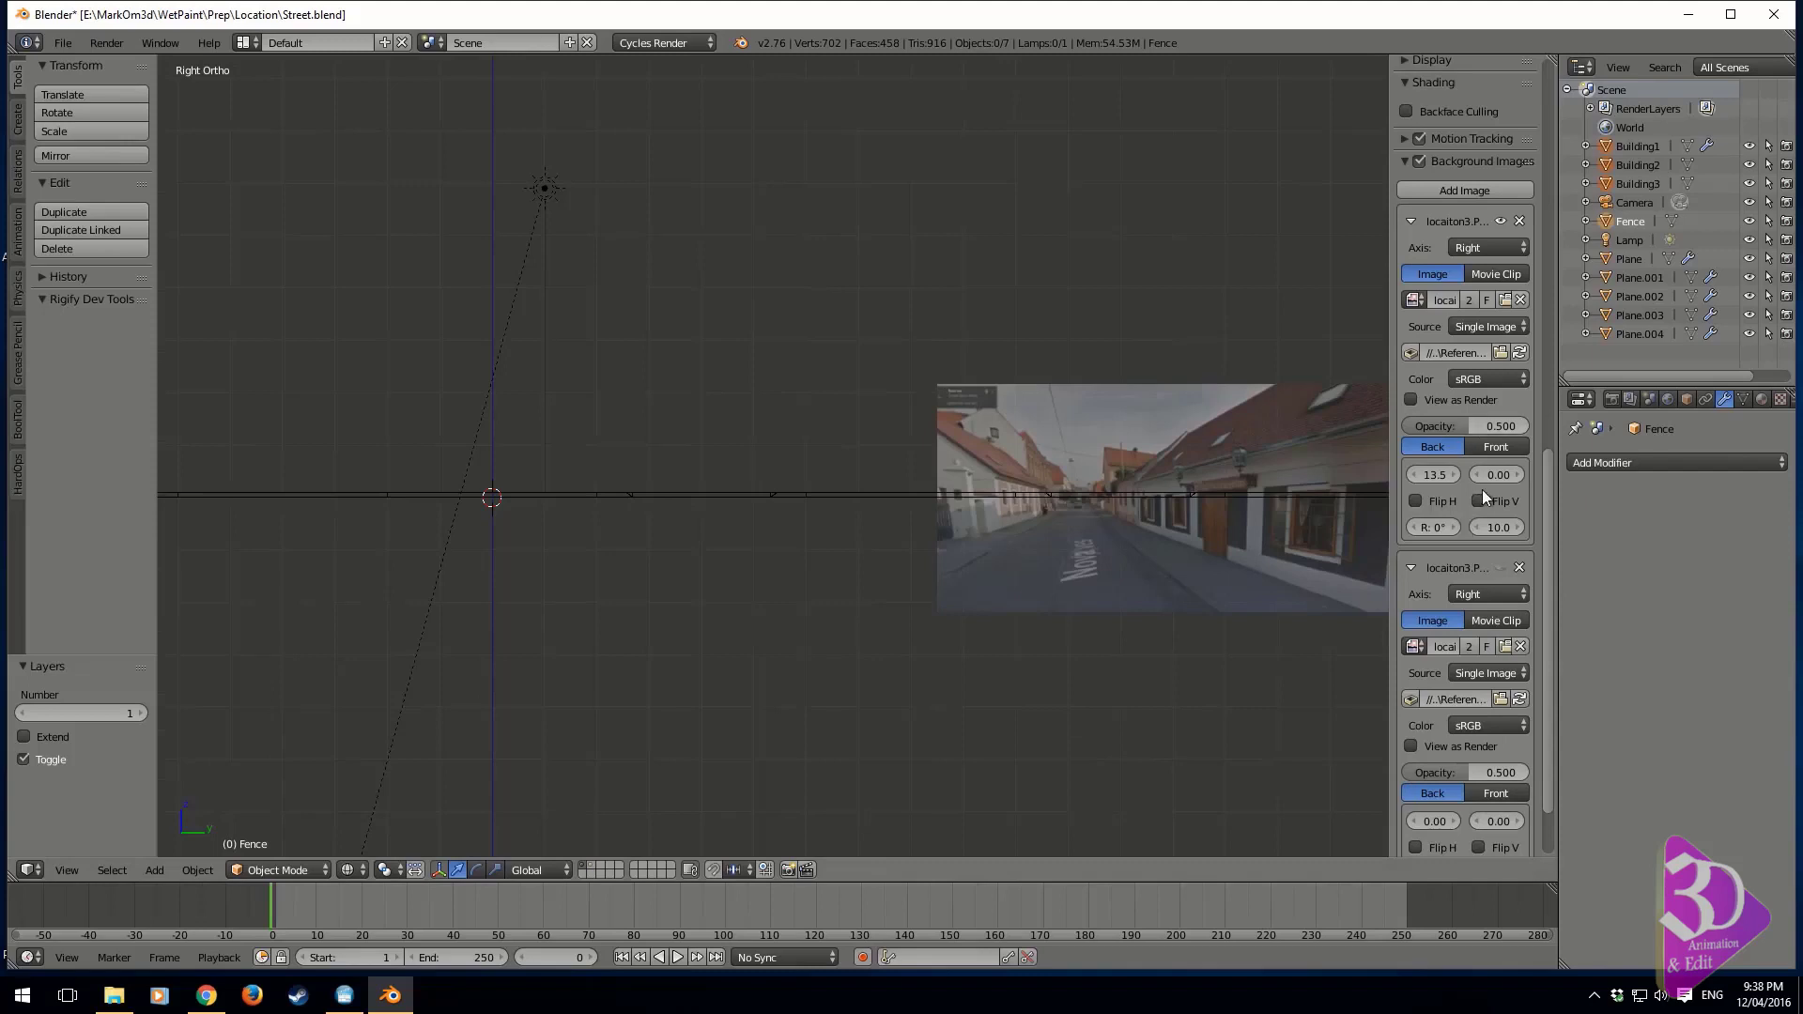
type("0")
key("Return")
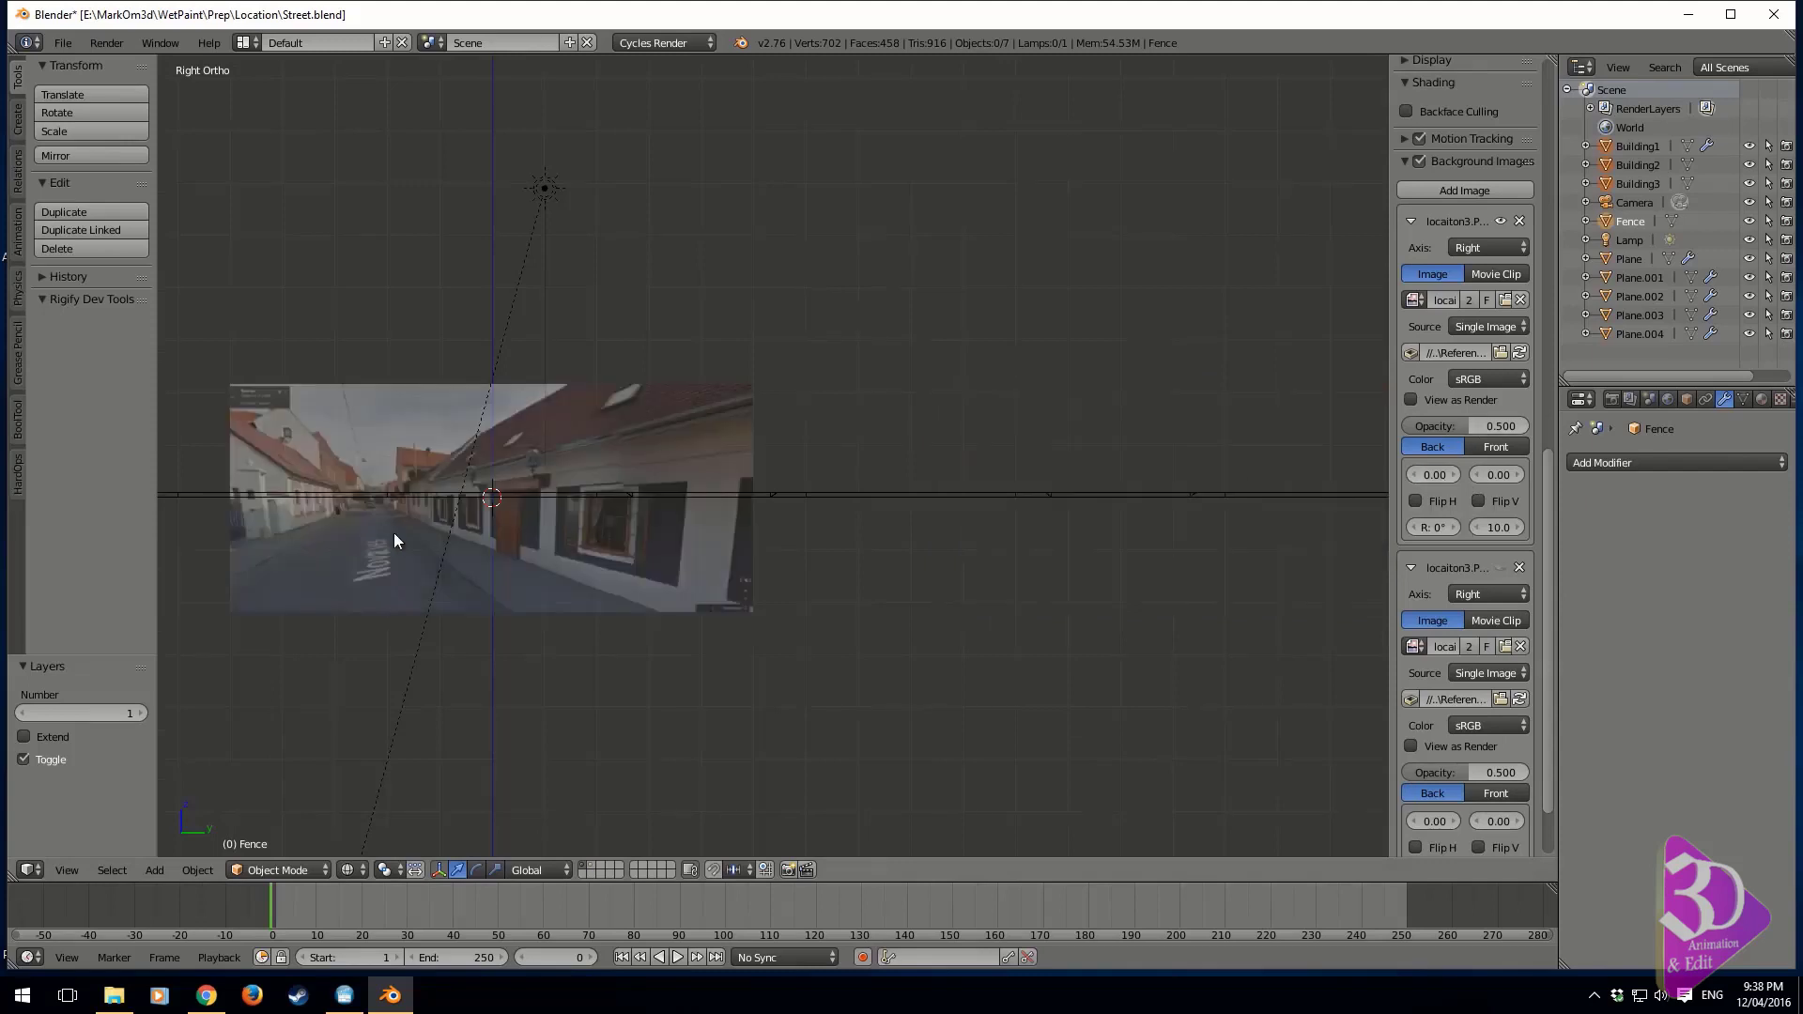
scroll(393, 533, "up", 4)
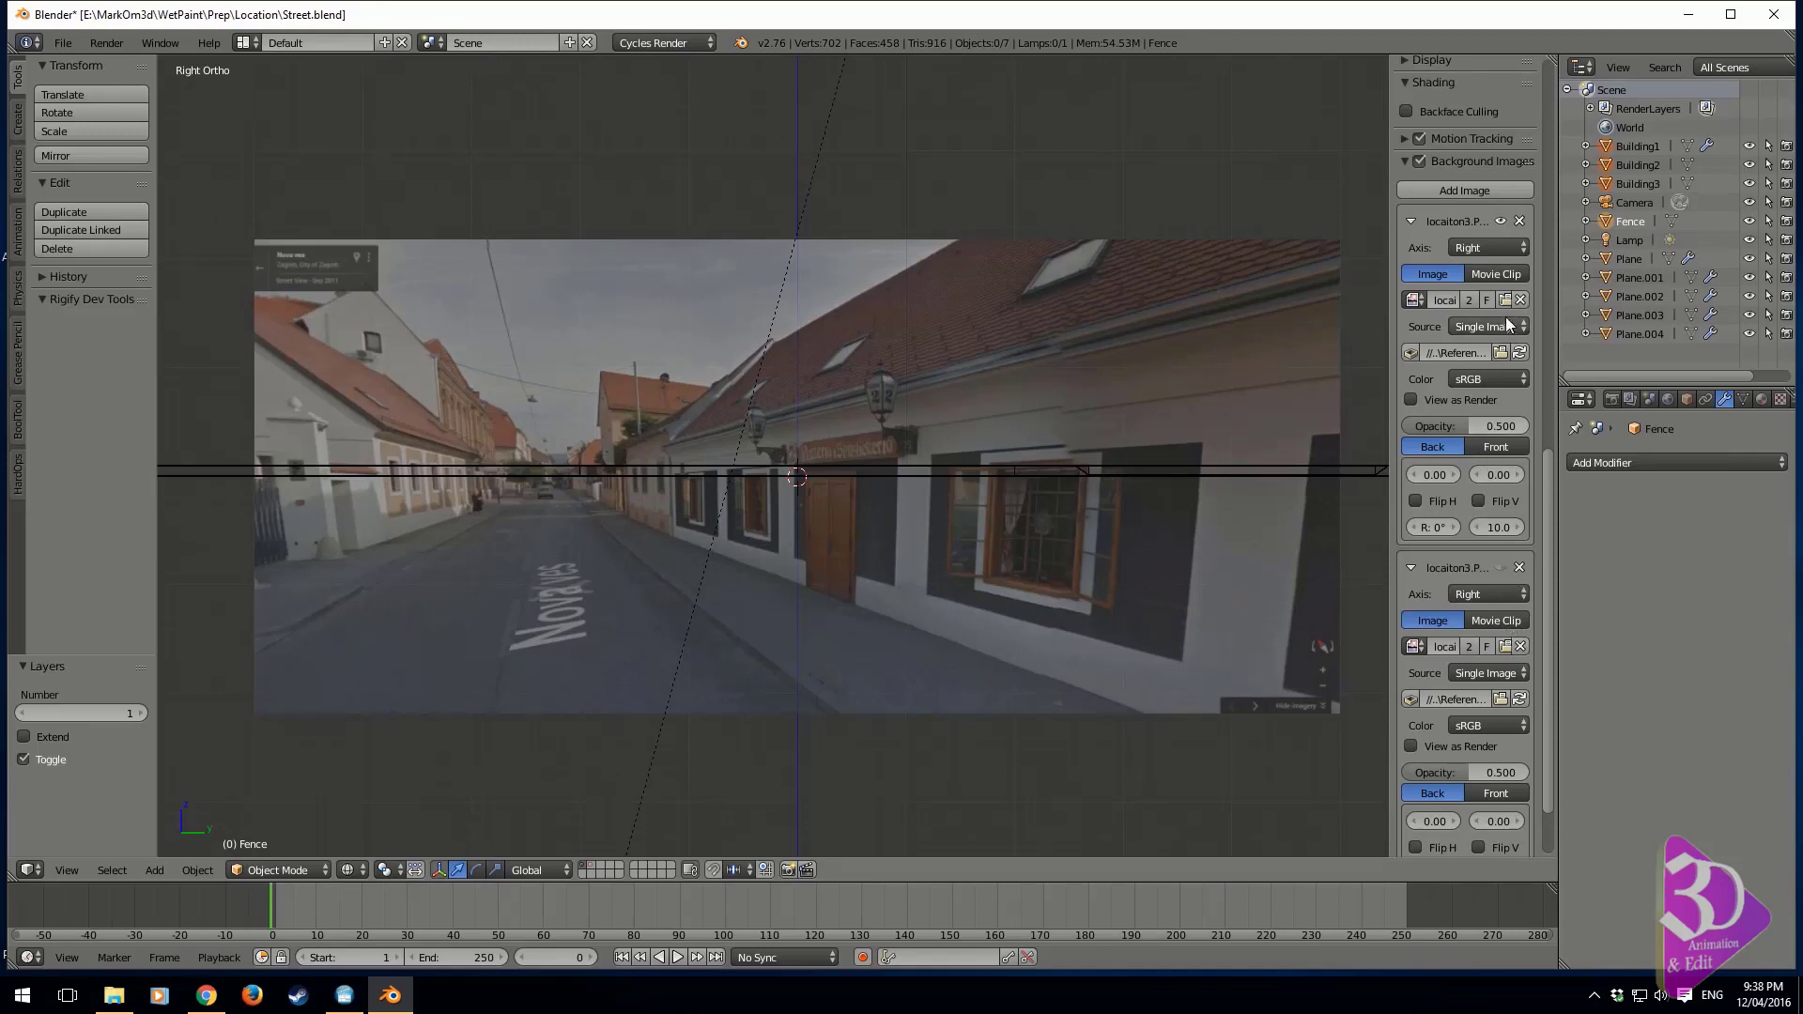
Switch the first background image to locaiton4.PNG to study the building front, and return to locaiton3.PNG
left_click(1411, 303)
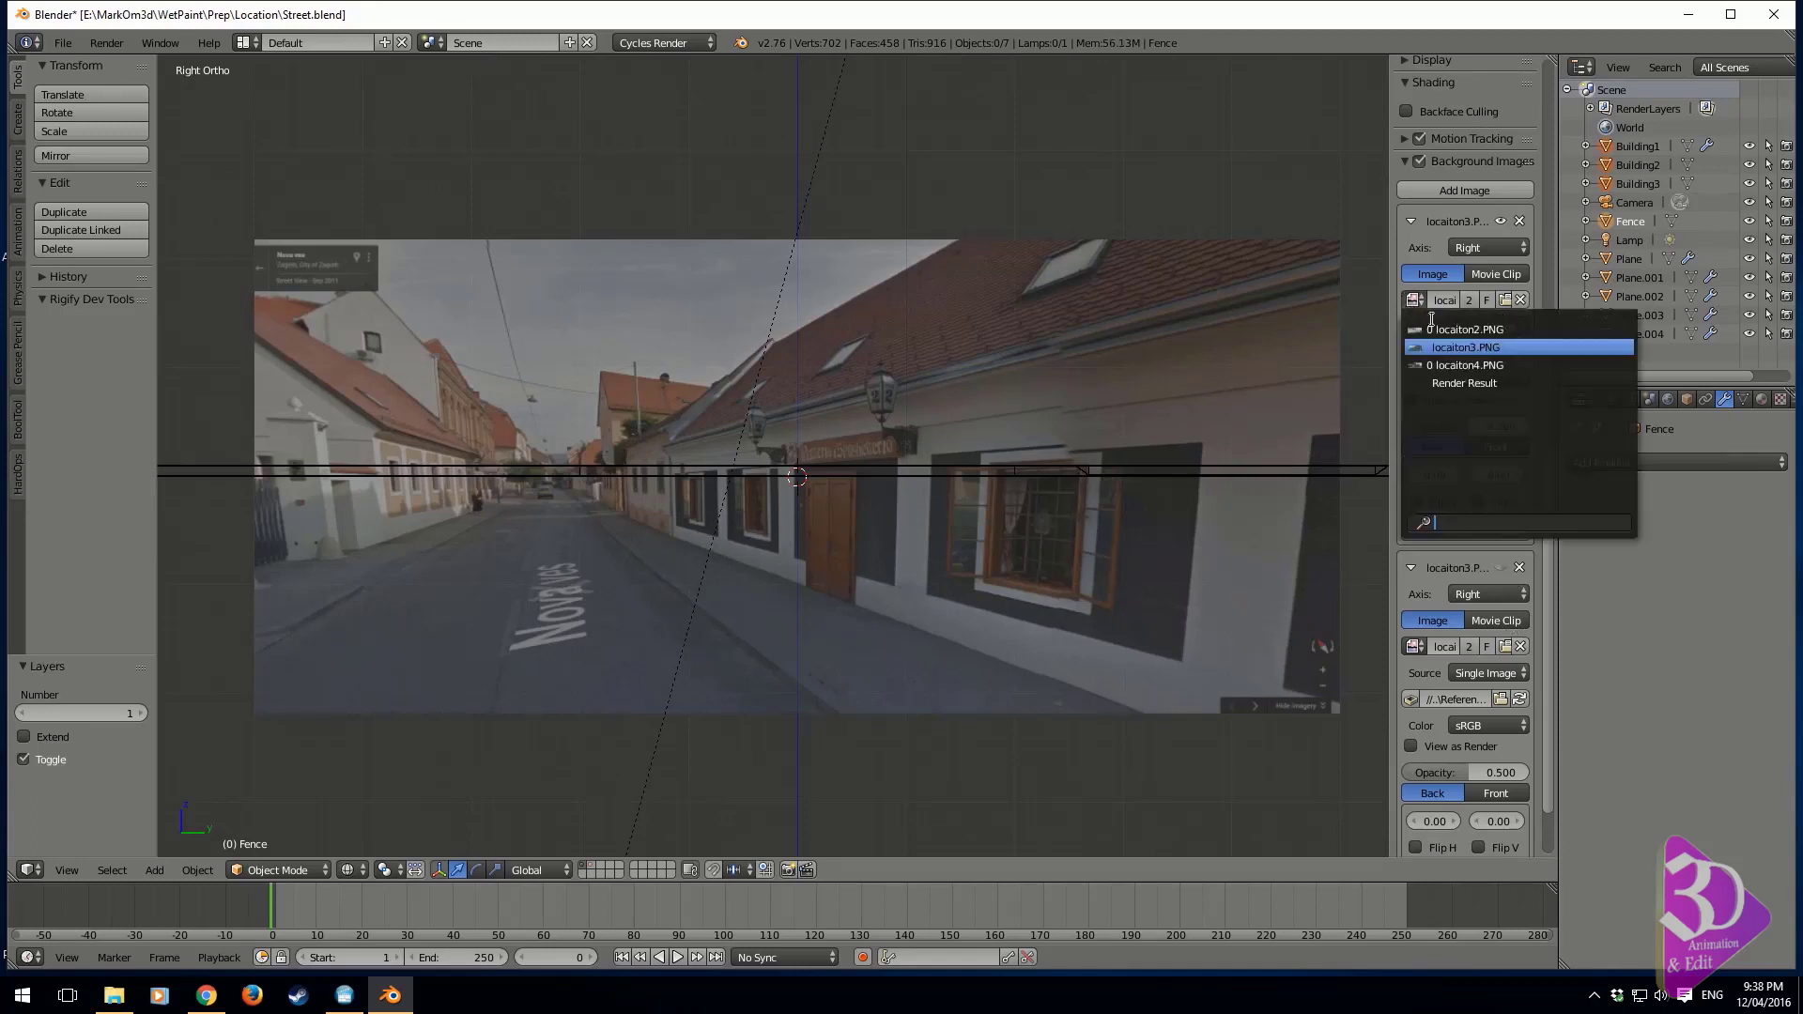
left_click(1474, 362)
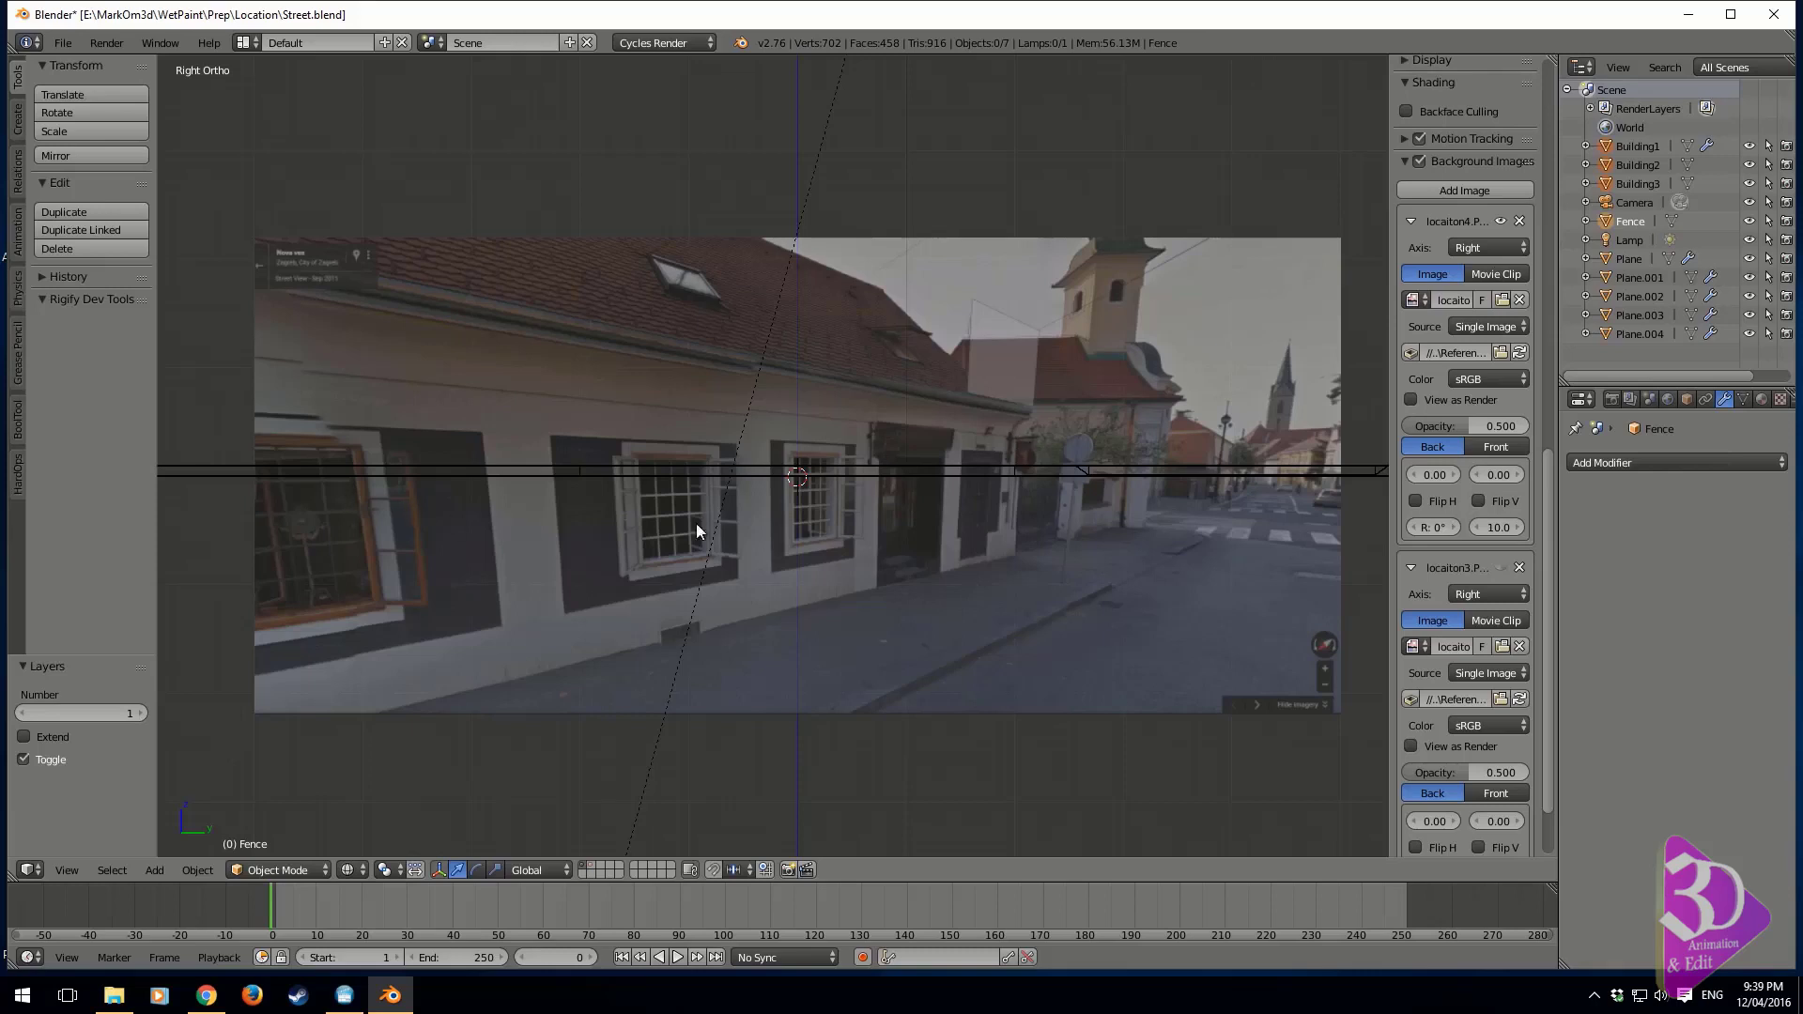
left_click(1416, 303)
left_click(1446, 357)
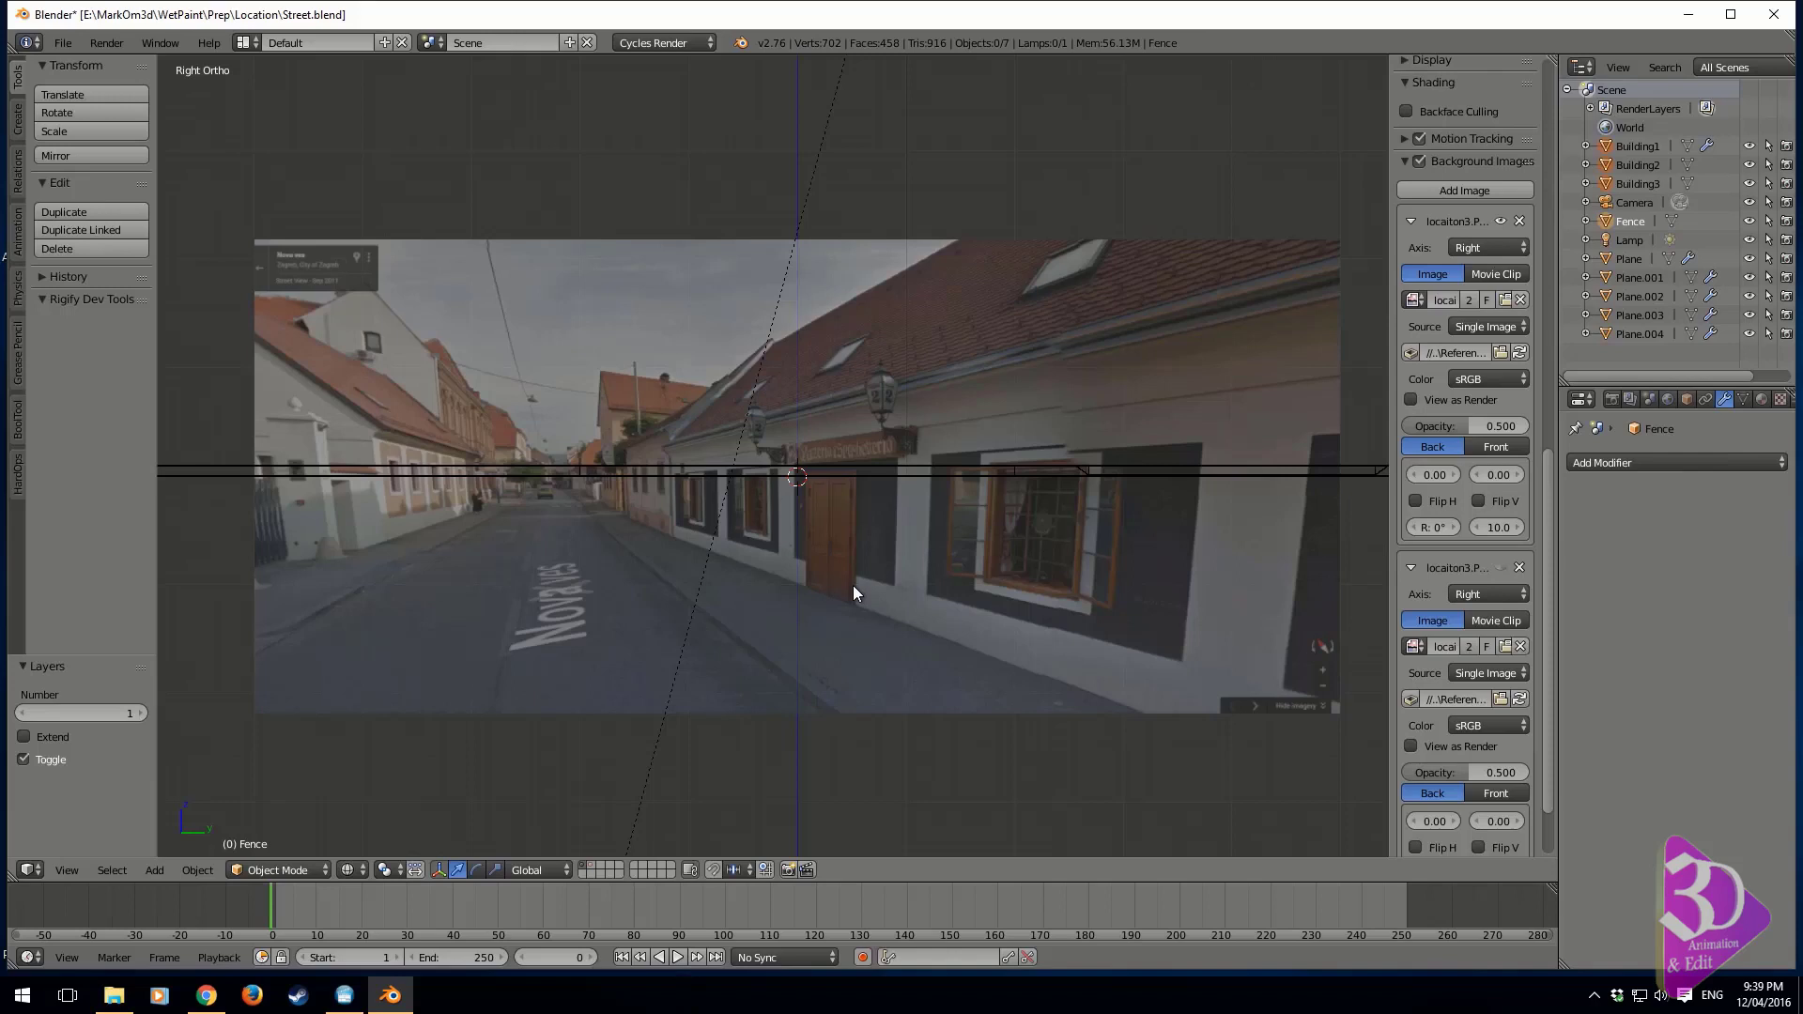
Show layer 2 together with layer 1 so the buildings and fence appear over the reference image
middle_click_drag(861, 425, 901, 533, "shift")
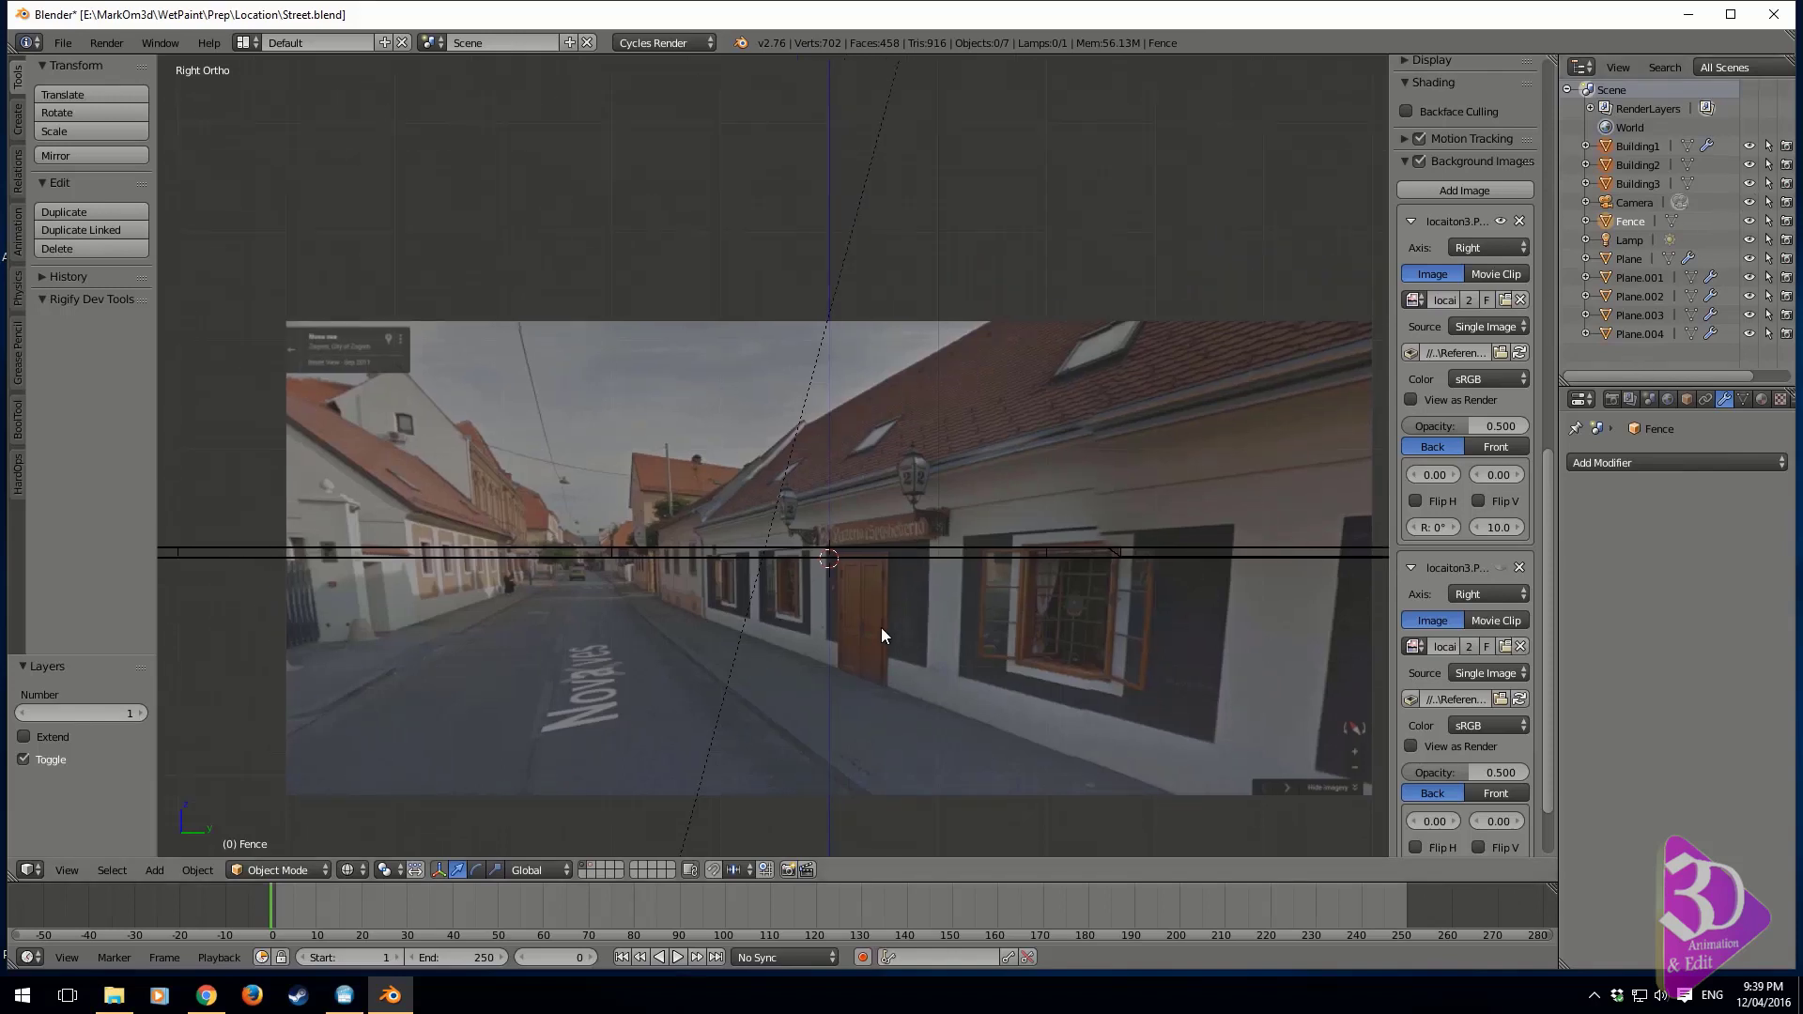
key("shift+2")
middle_click_drag(746, 460, 780, 508, "shift")
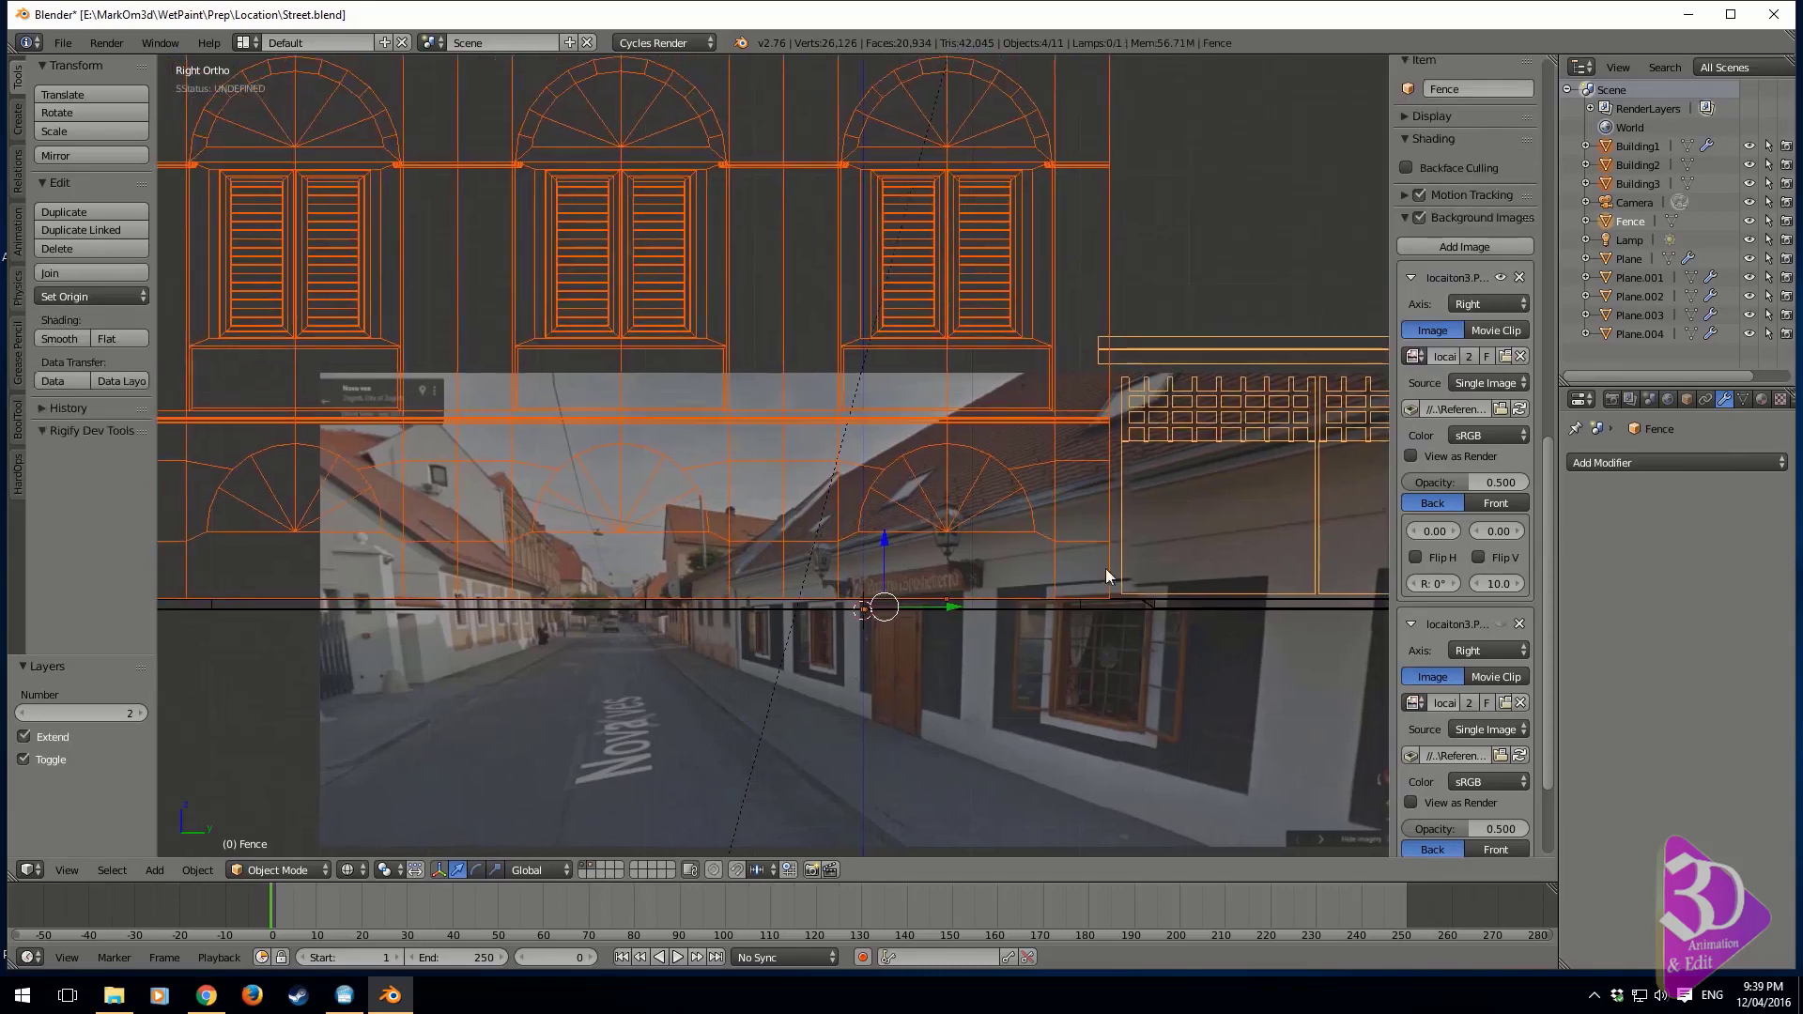
Examine the row of buildings and fences along the street in wireframe, in solid shading and through the camera
middle_click_drag(1106, 567, 515, 560, "shift")
scroll(1039, 556, "up", 1)
middle_click_drag(1316, 599, 413, 622, "shift")
scroll(1017, 499, "down", 3)
middle_click_drag(1060, 500, 763, 543, "shift")
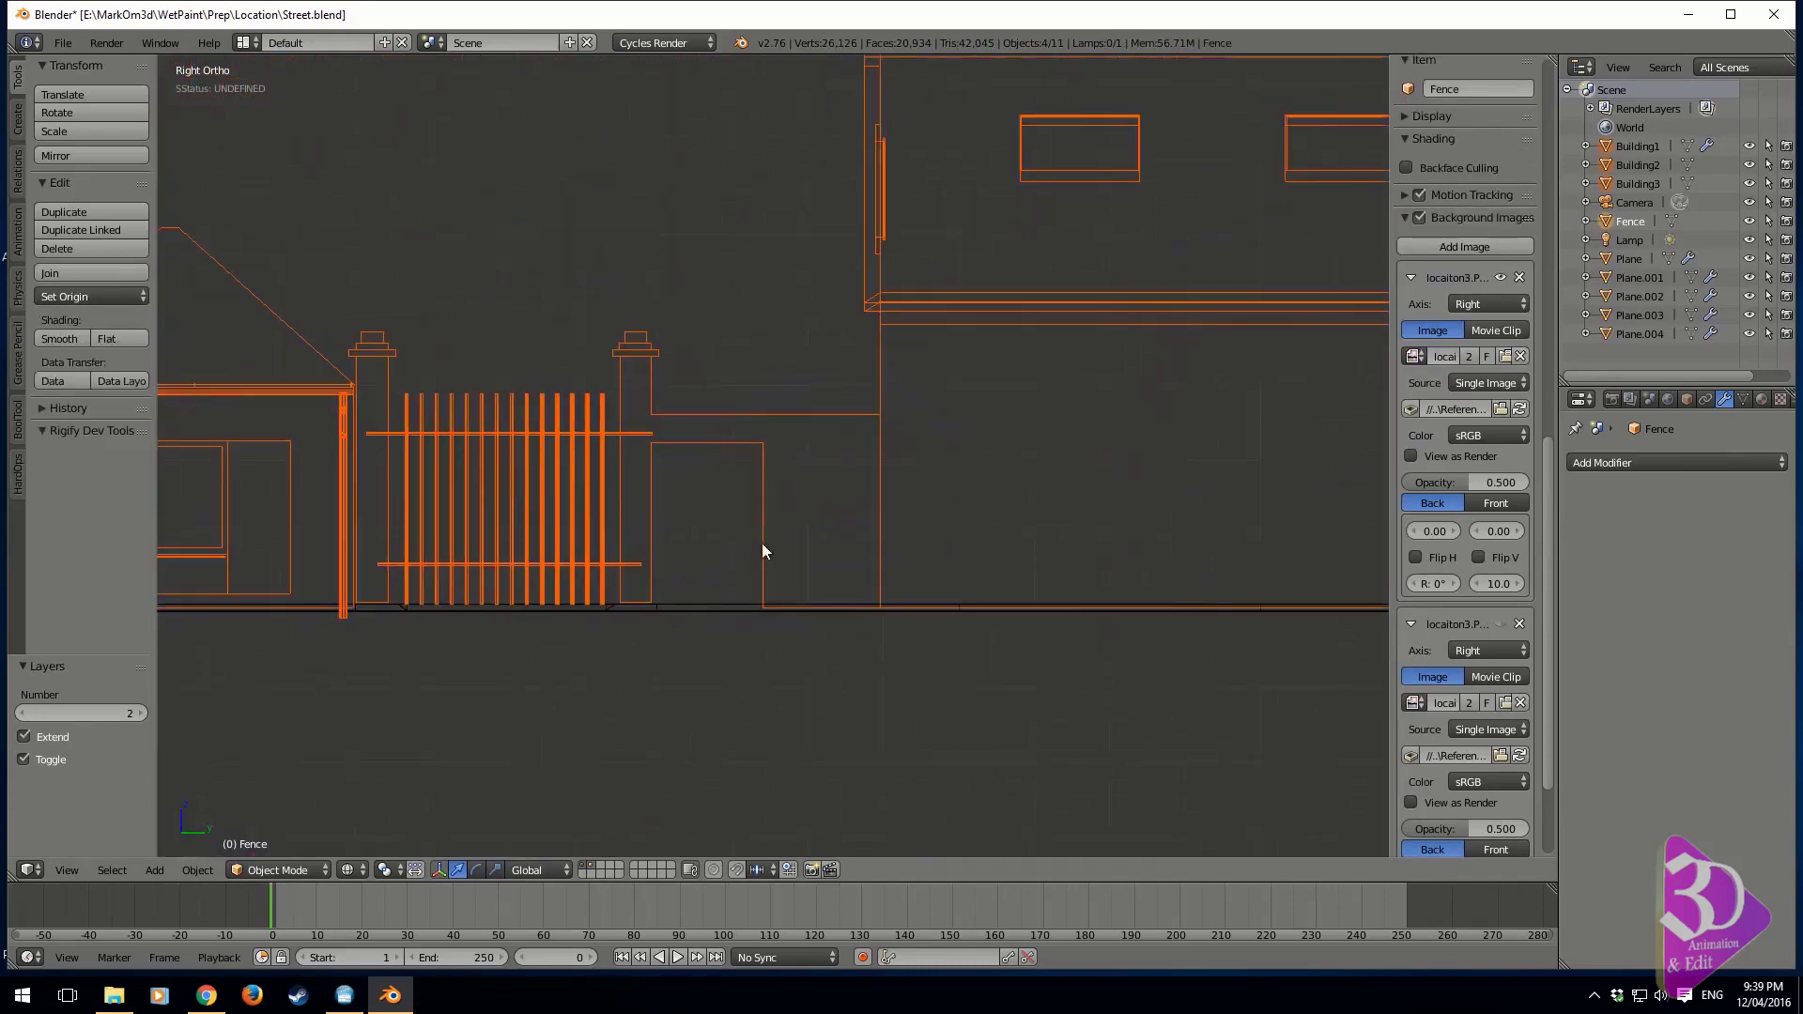
mouse_move(954, 494)
middle_mouse_down()
mouse_move(1056, 517)
mouse_move(1076, 503)
middle_mouse_up()
key("z")
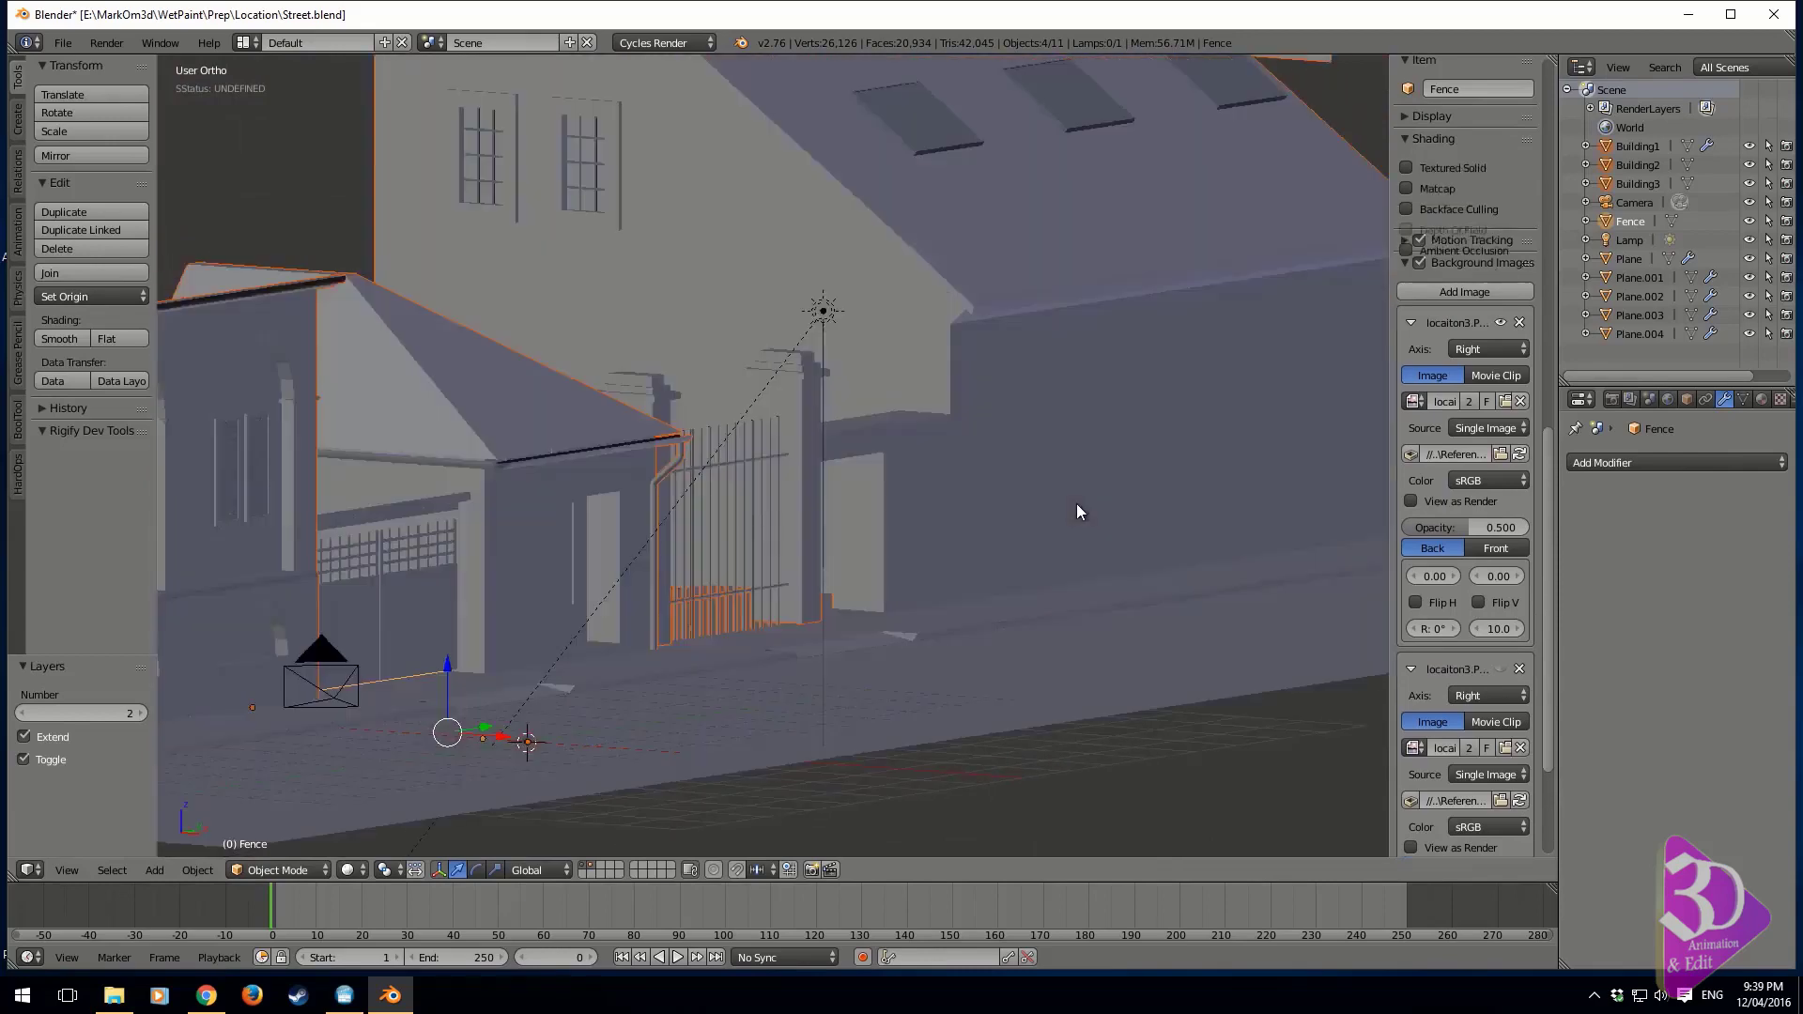
key("KP_0")
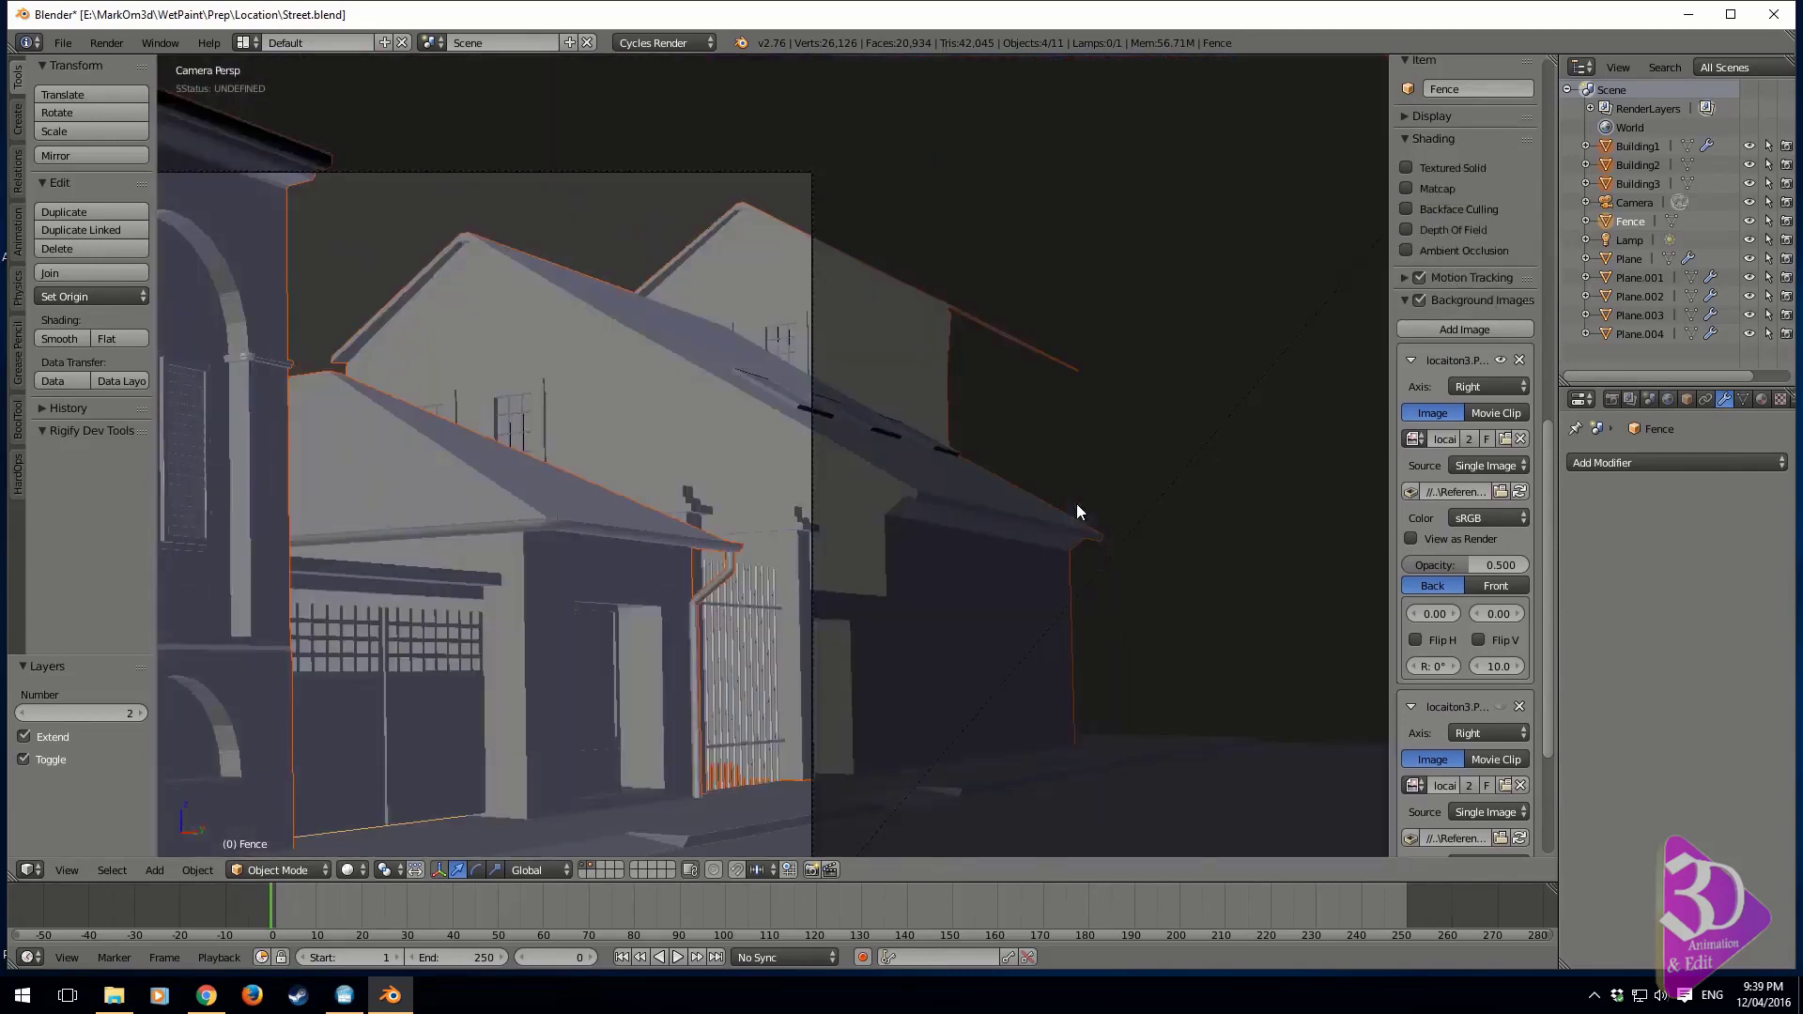
middle_click_drag(1076, 503, 808, 583)
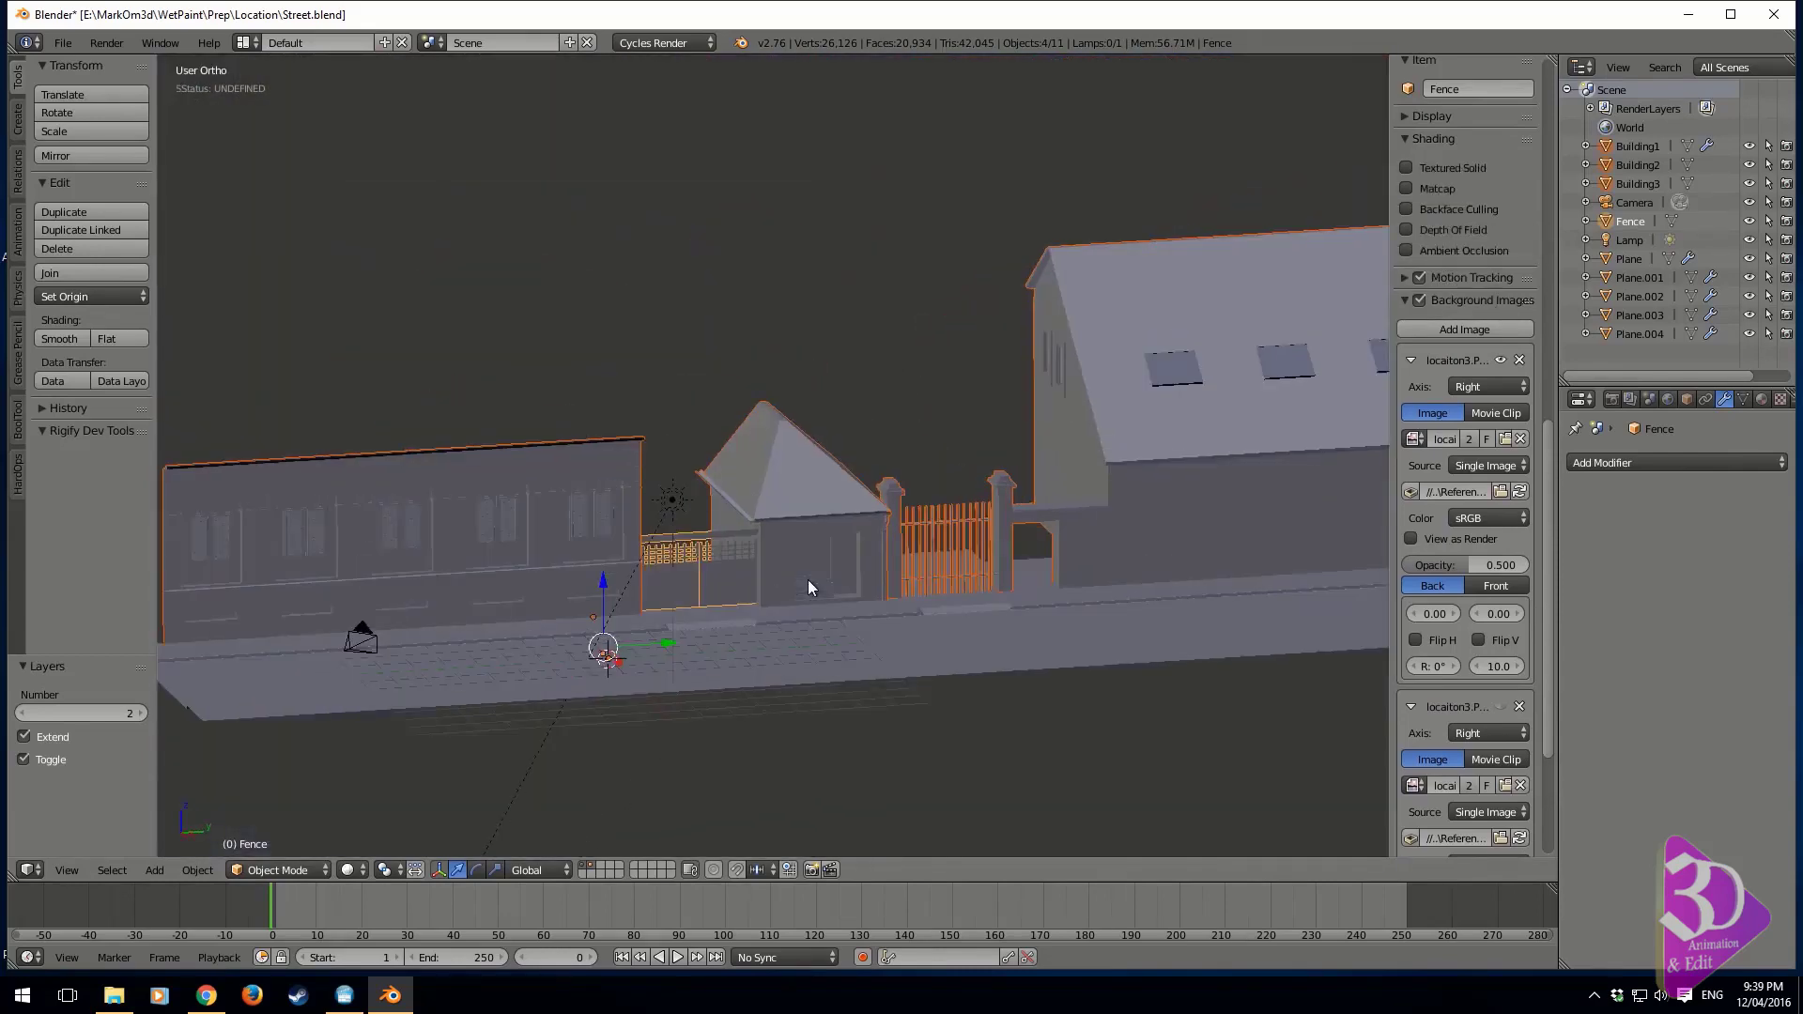
Return to the right orthographic wireframe view and add a cube at the scene origin
key("KP_3")
key("z")
scroll(807, 591, "up", 3)
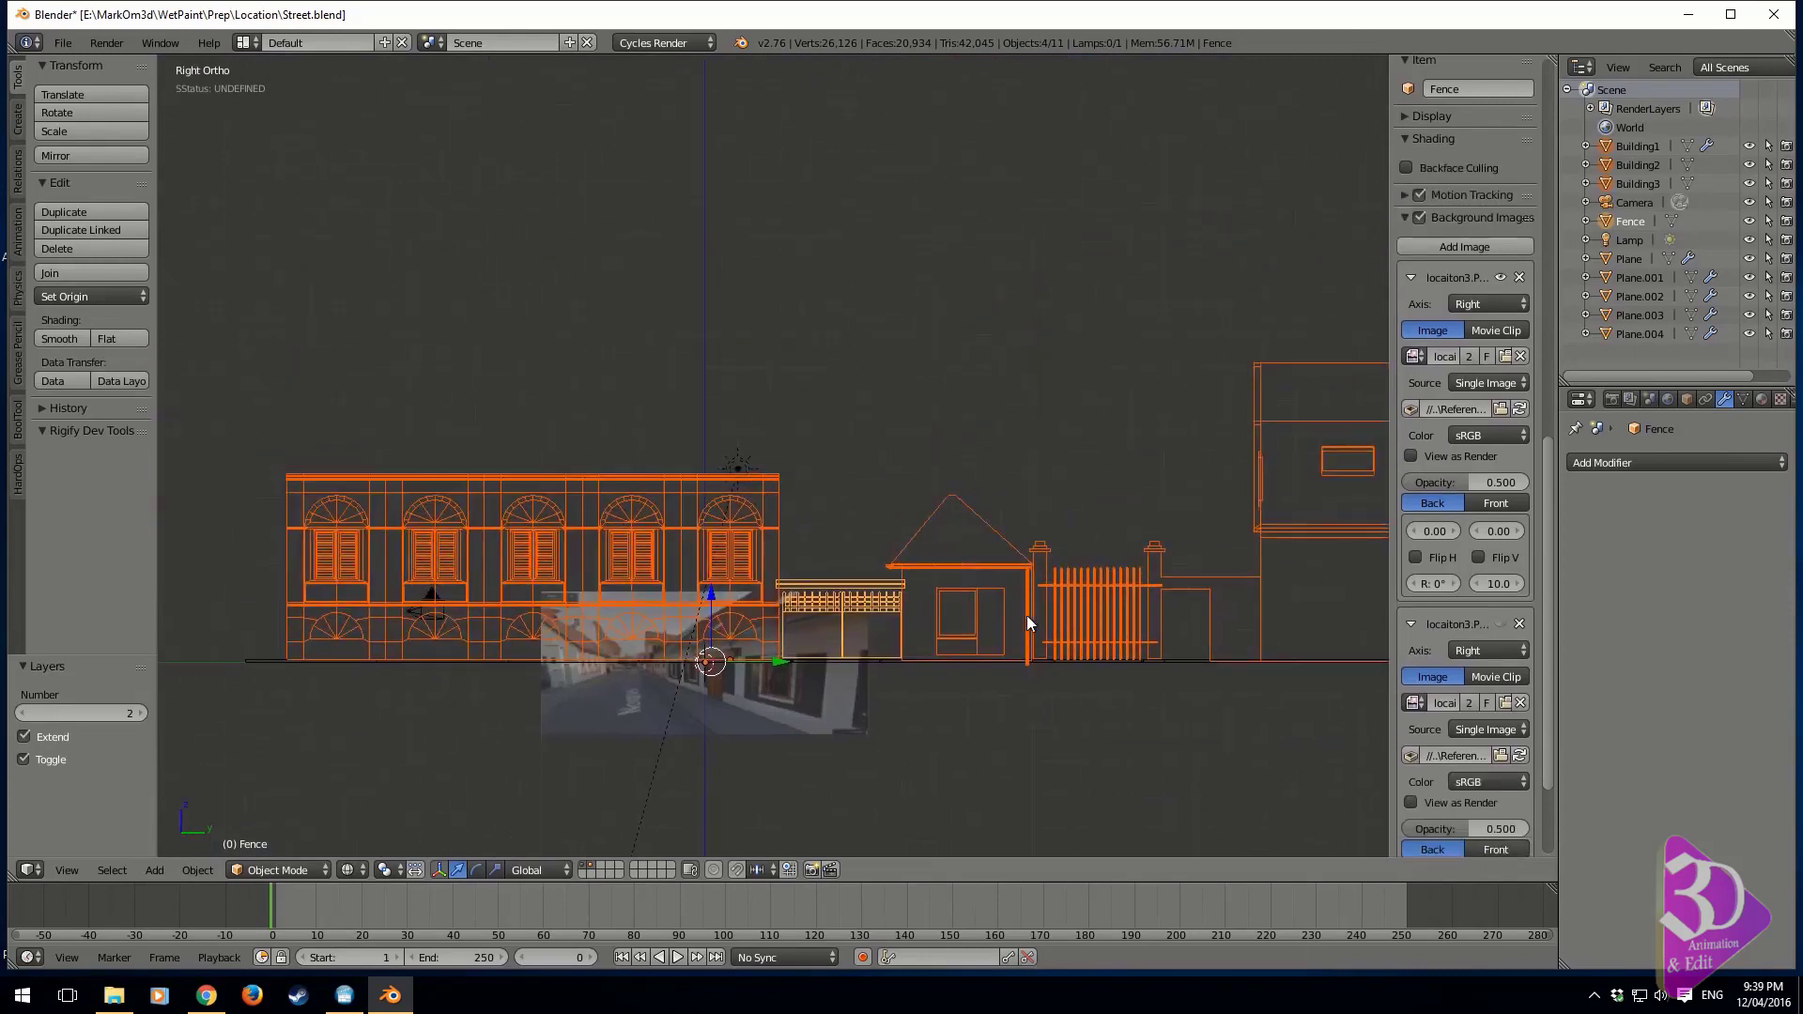
middle_click_drag(777, 636, 769, 591, "shift")
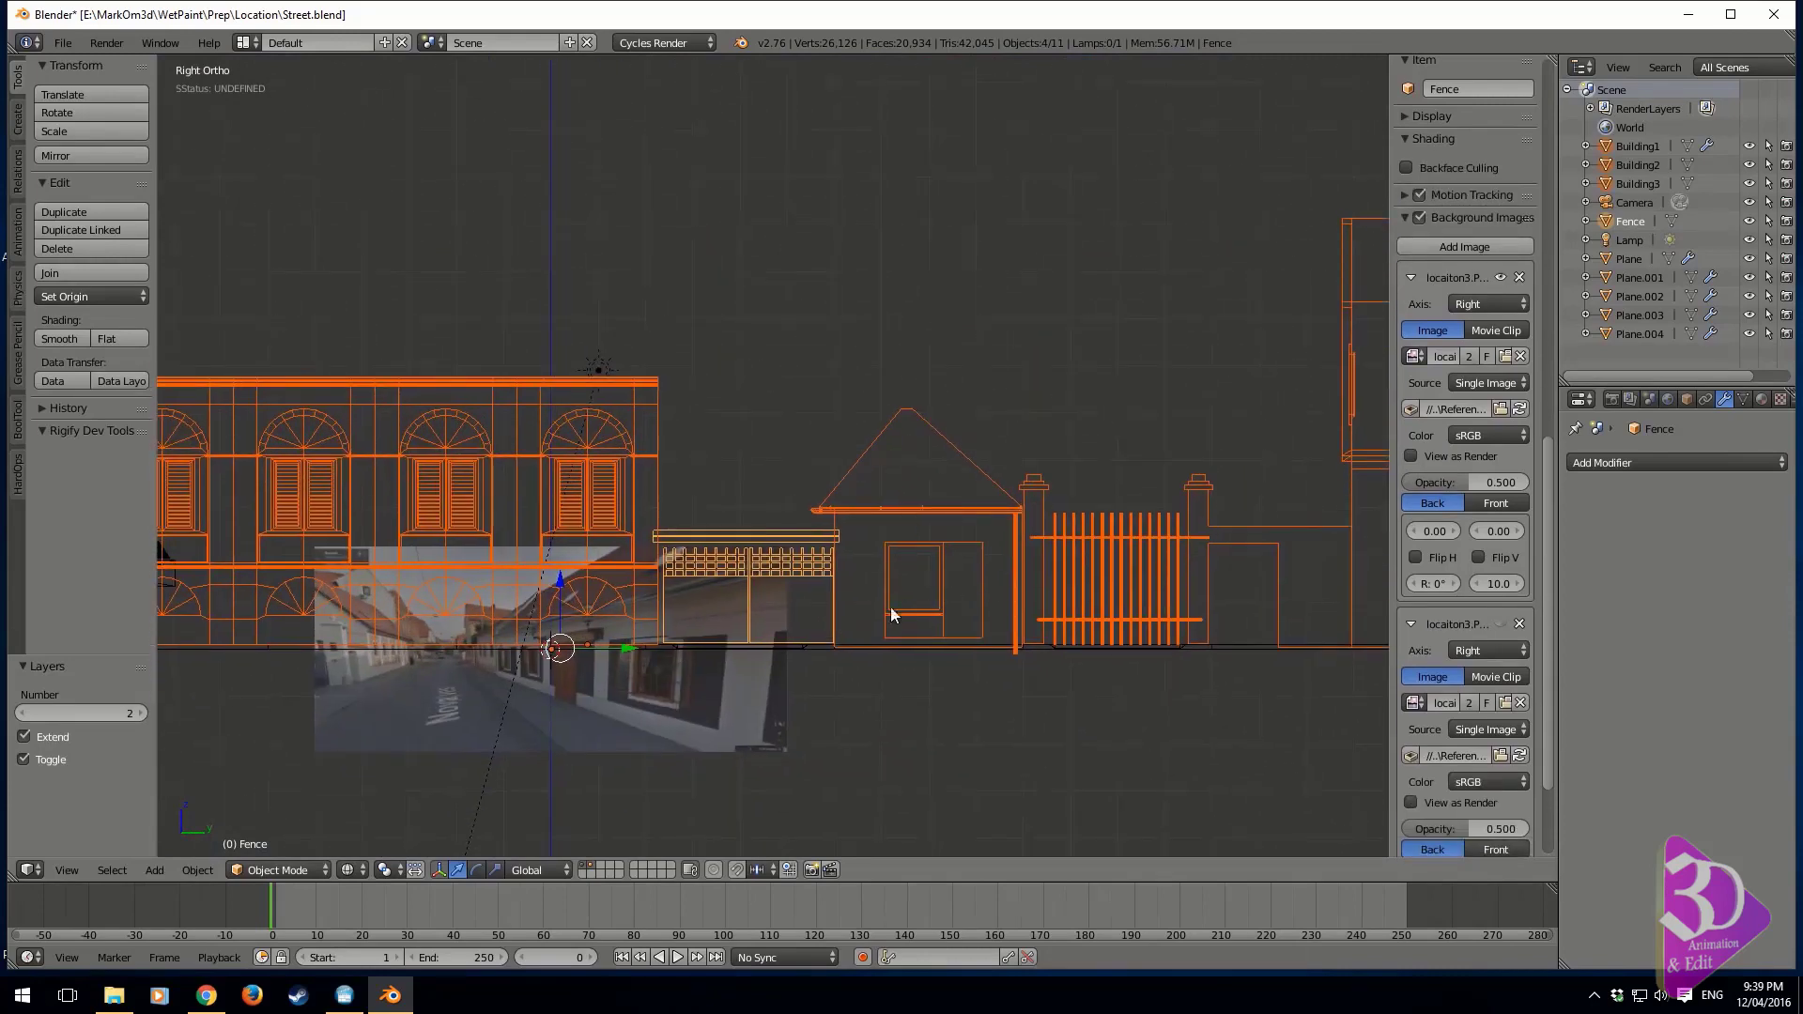
middle_click_drag(616, 621, 730, 630, "shift")
key("shift+a")
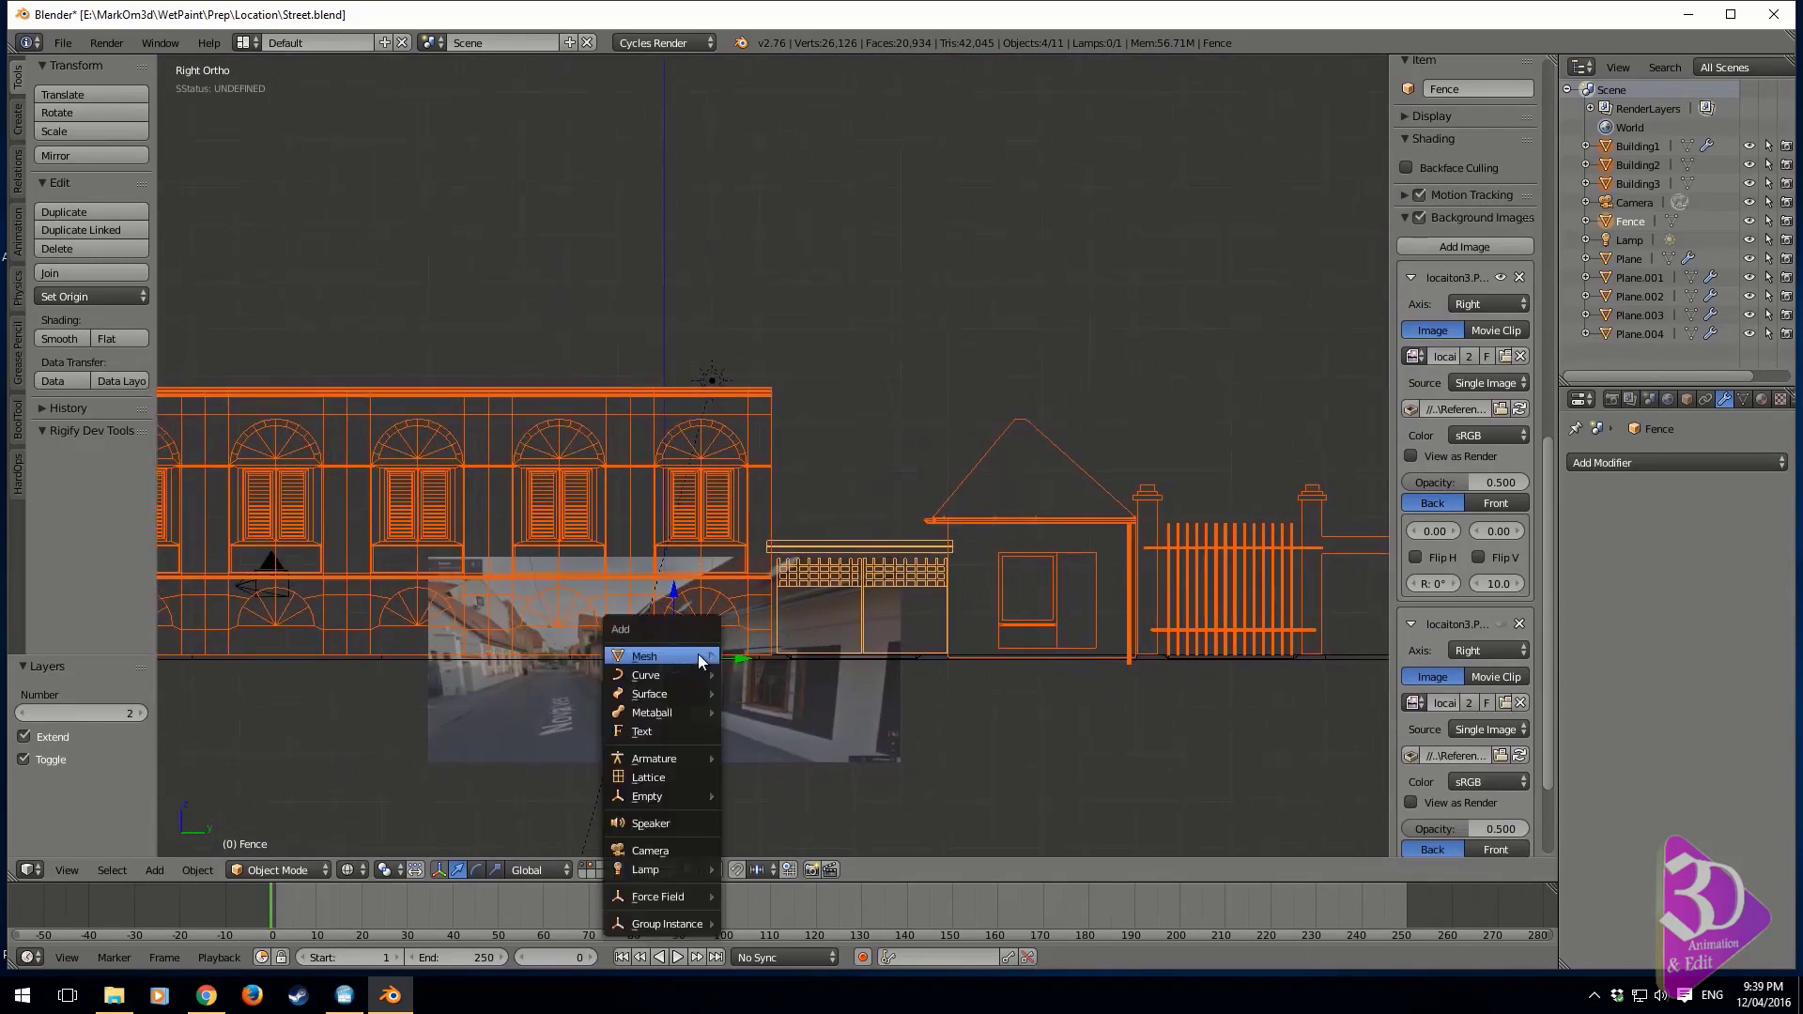
mouse_move(702, 657)
left_click(785, 247)
middle_click_drag(777, 314, 856, 314, "shift")
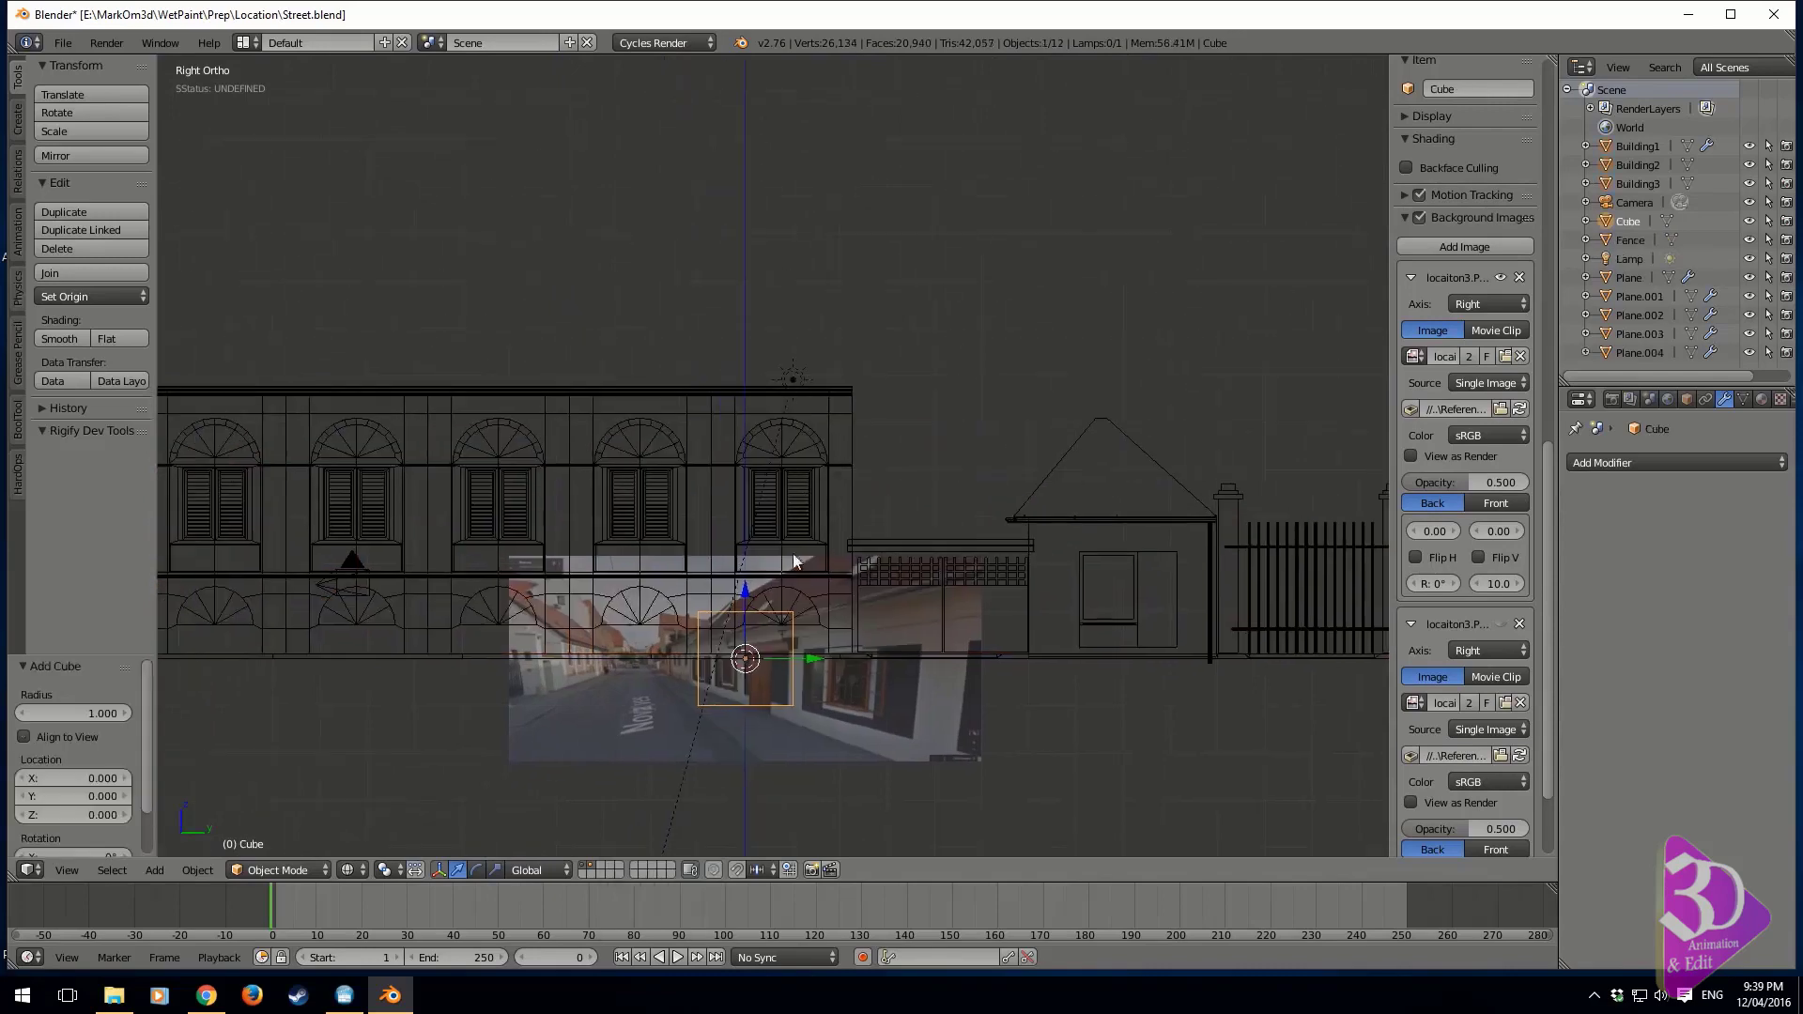
Enter mesh editing on the new cube and move its whole mesh 1 unit up along Z
key("Tab")
key("g")
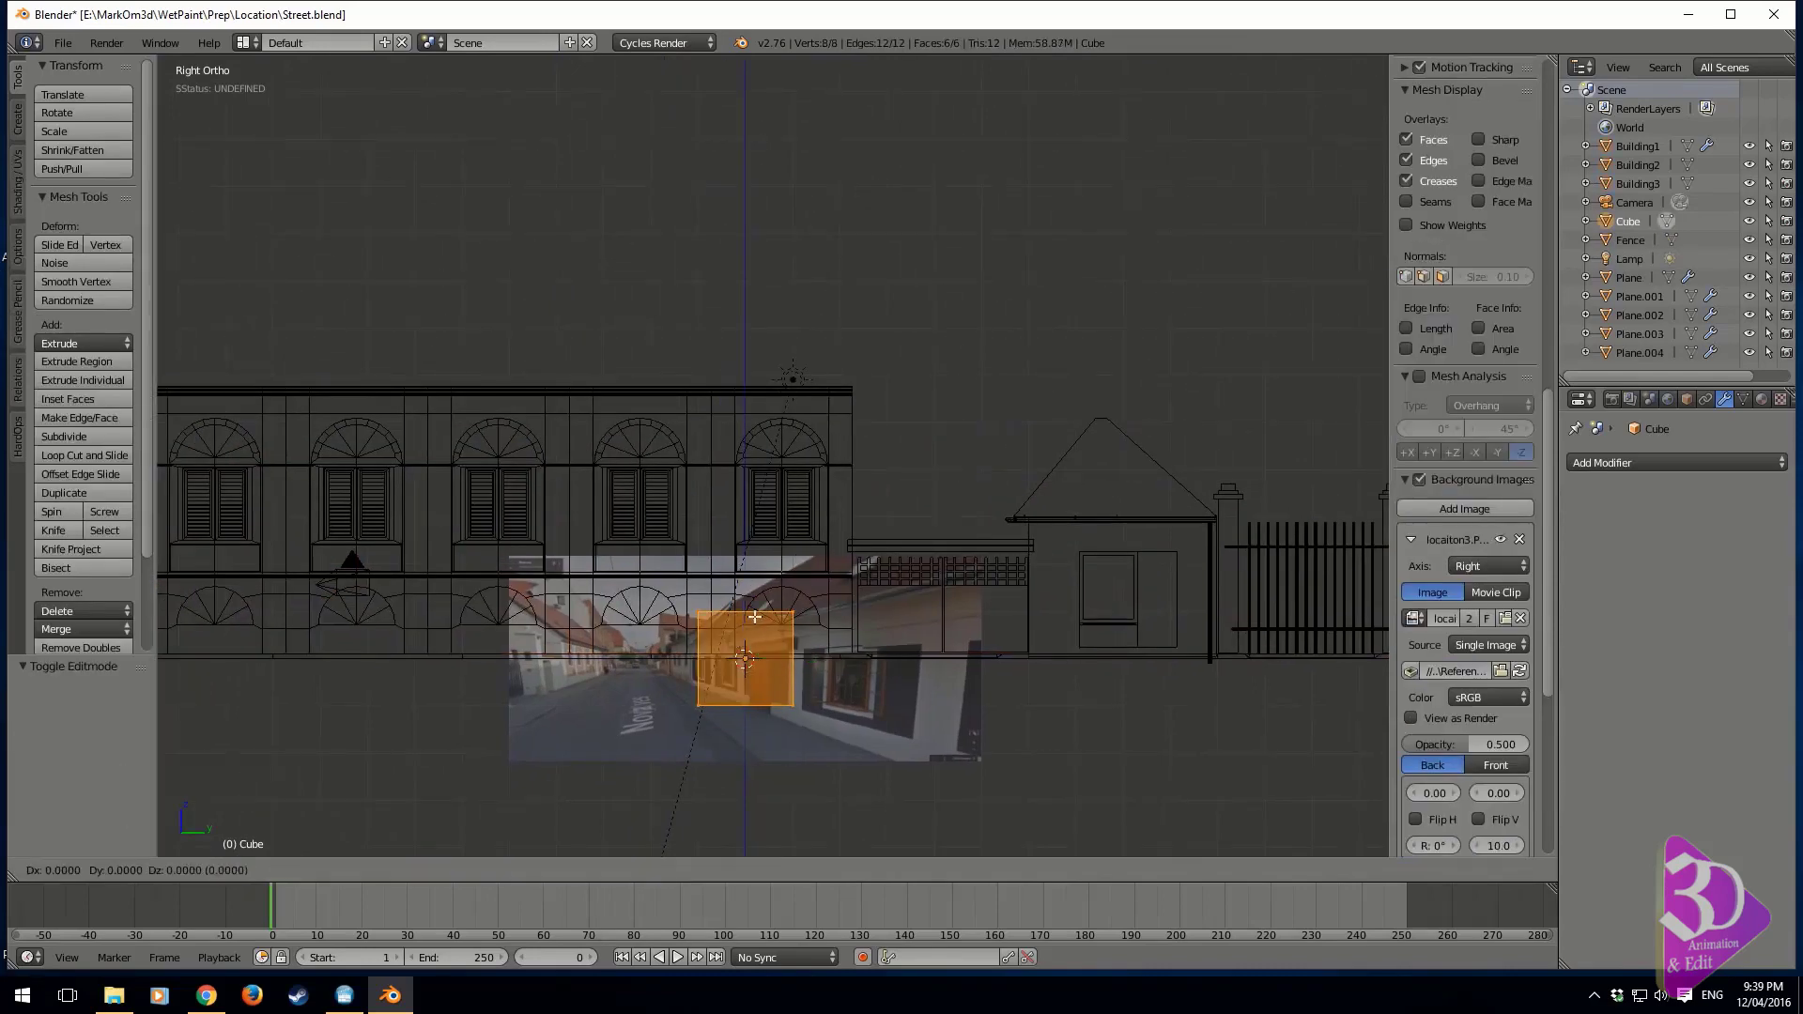
key("z")
key("1")
key("Return")
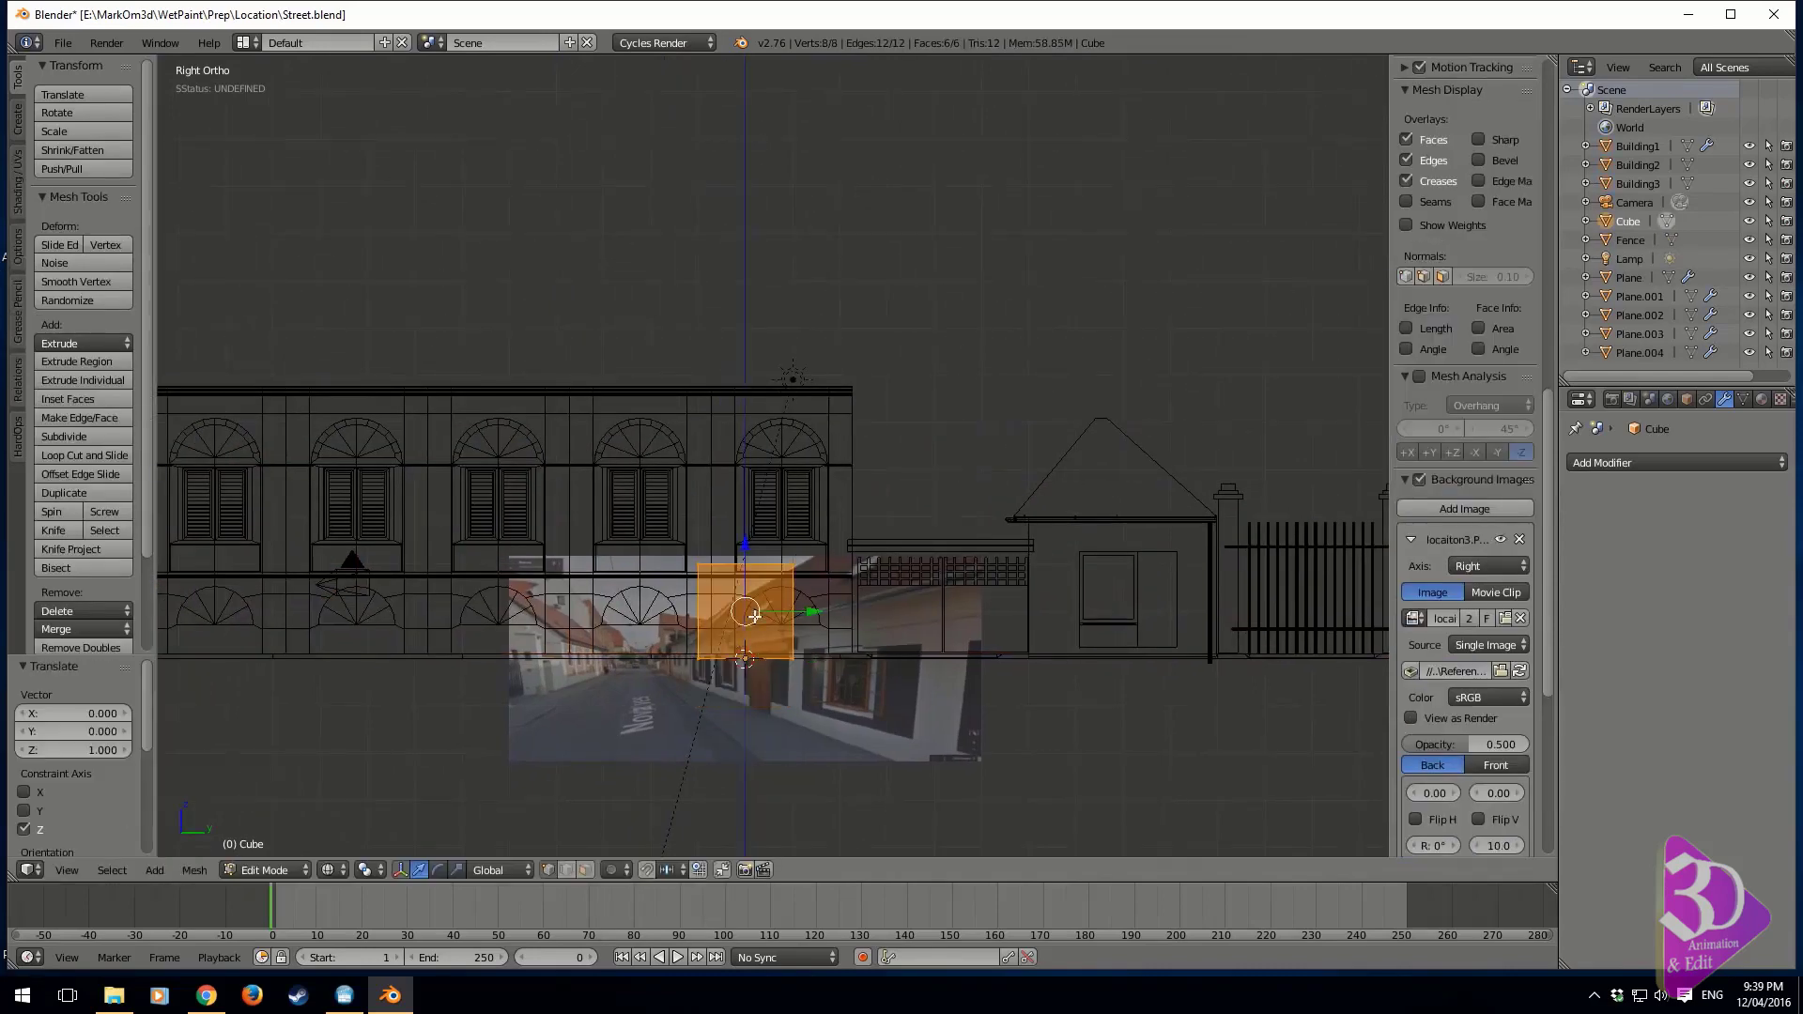
Select the cube's top vertices and raise them about 0.76 units along Z
right_click(790, 566)
key("b")
left_click_drag(835, 551, 678, 584)
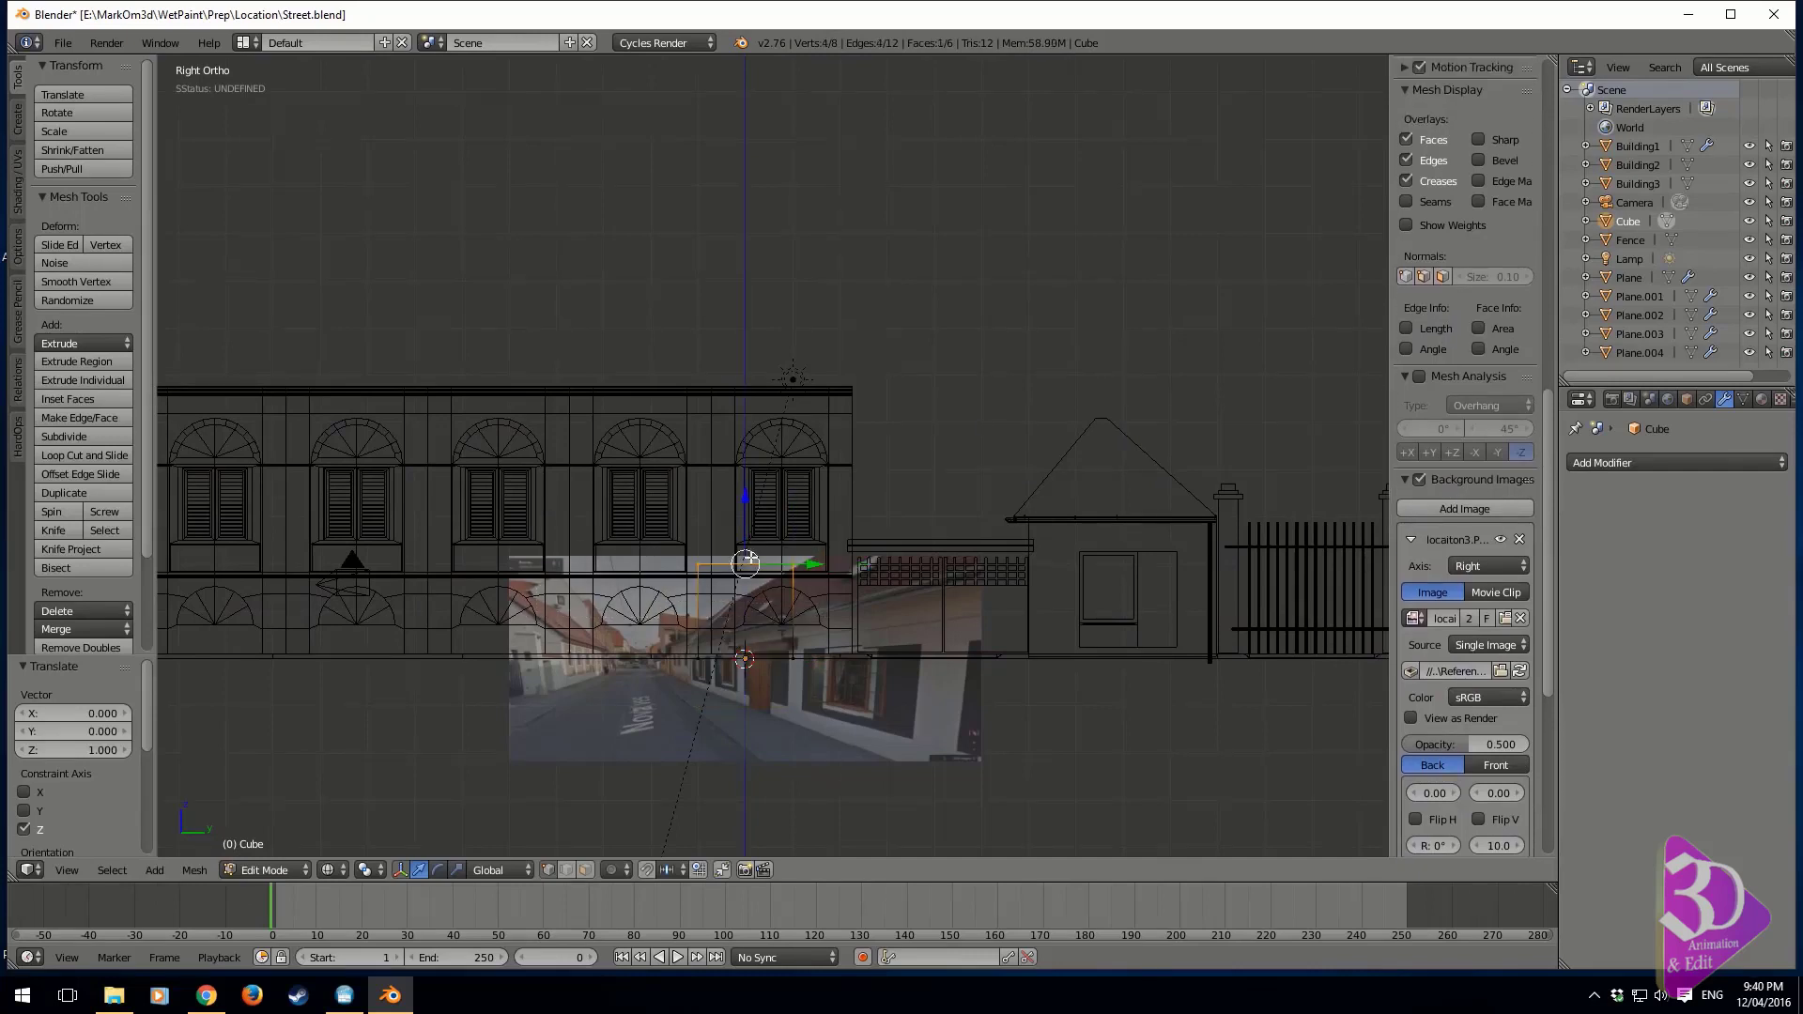
left_click_drag(753, 521, 767, 471)
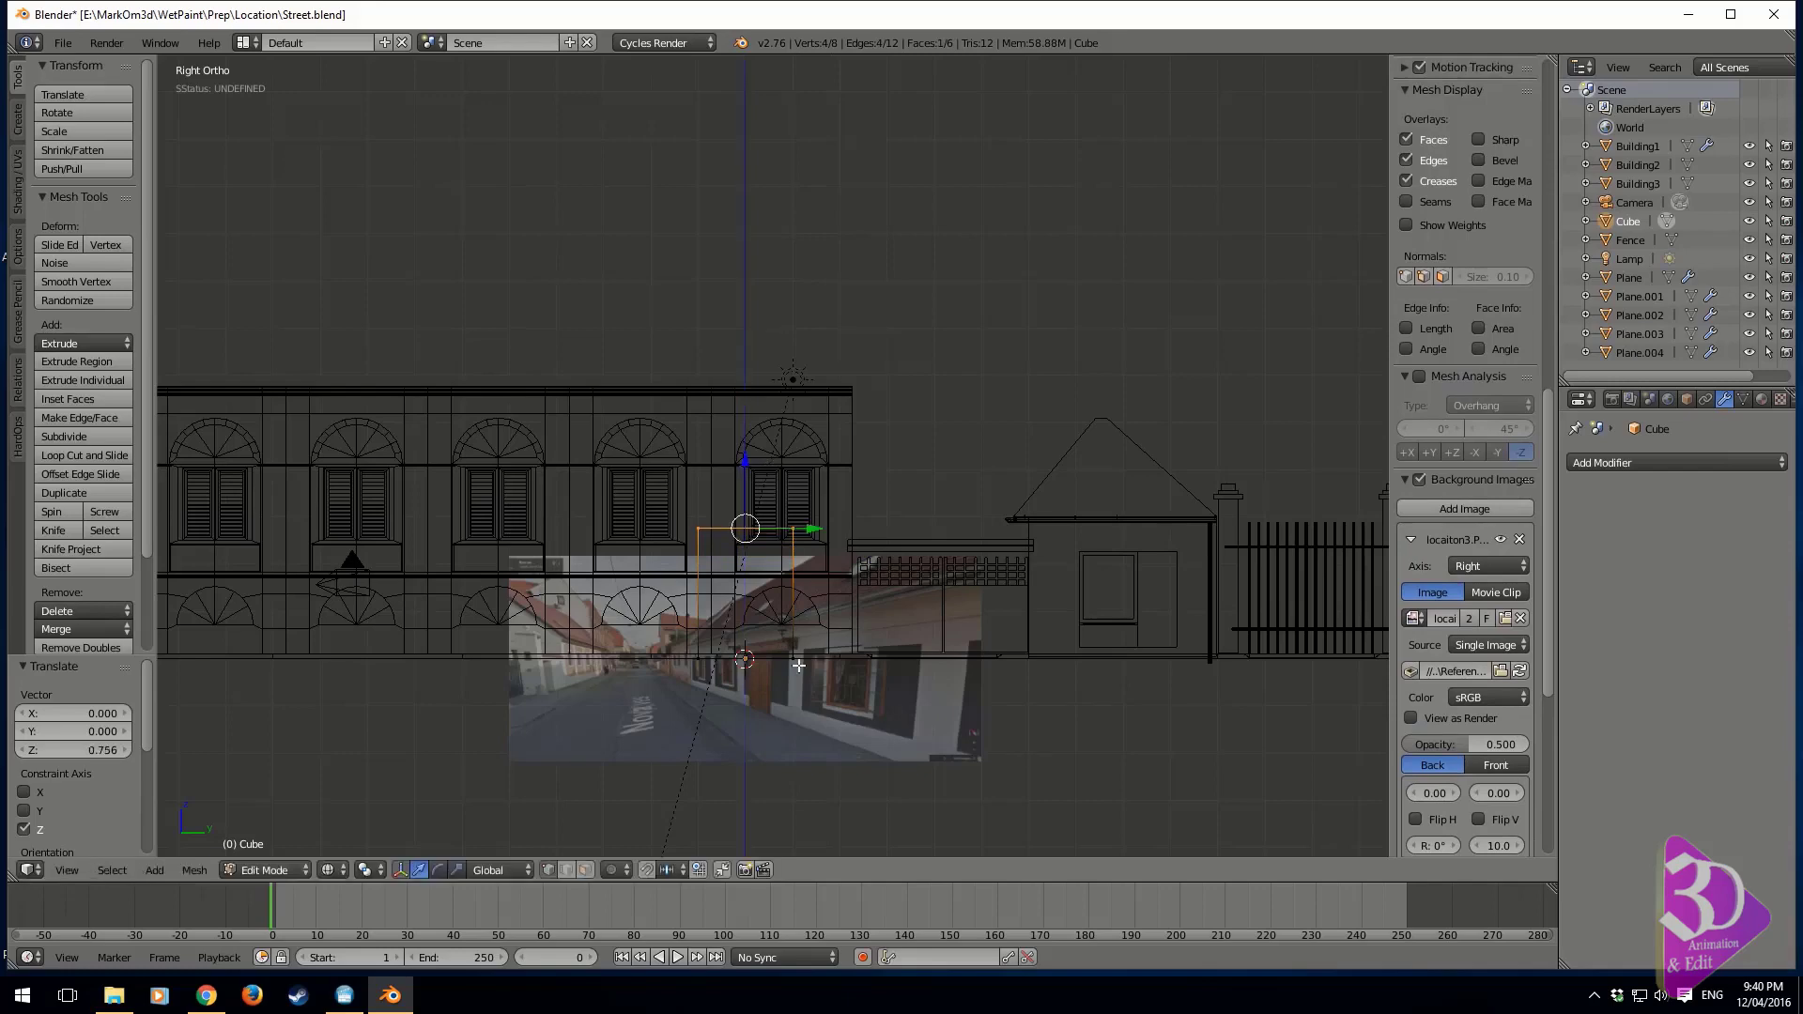
Select the whole cube mesh and move it about 0.84 units along Y
scroll(805, 648, "up", 2)
key("a")
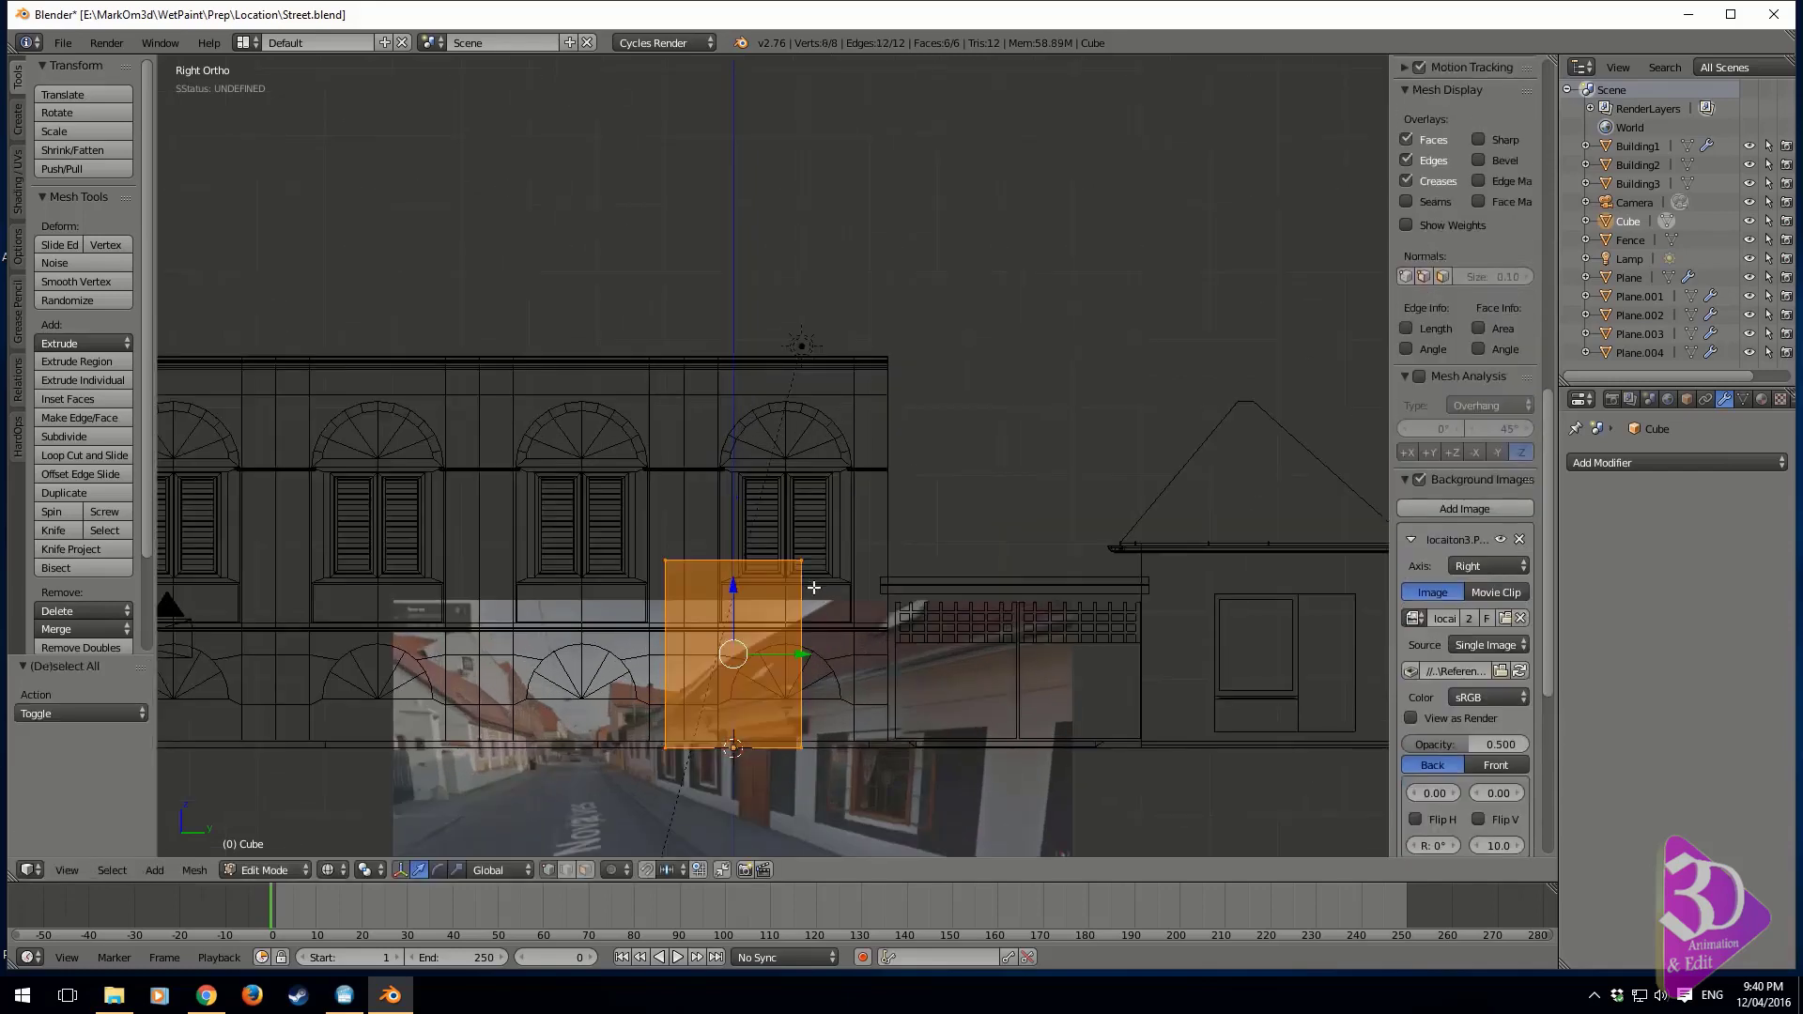
left_click_drag(803, 654, 856, 645)
Scale the cube mesh by about 1.5 along Y and shift it about -0.055 units along Y
key("s")
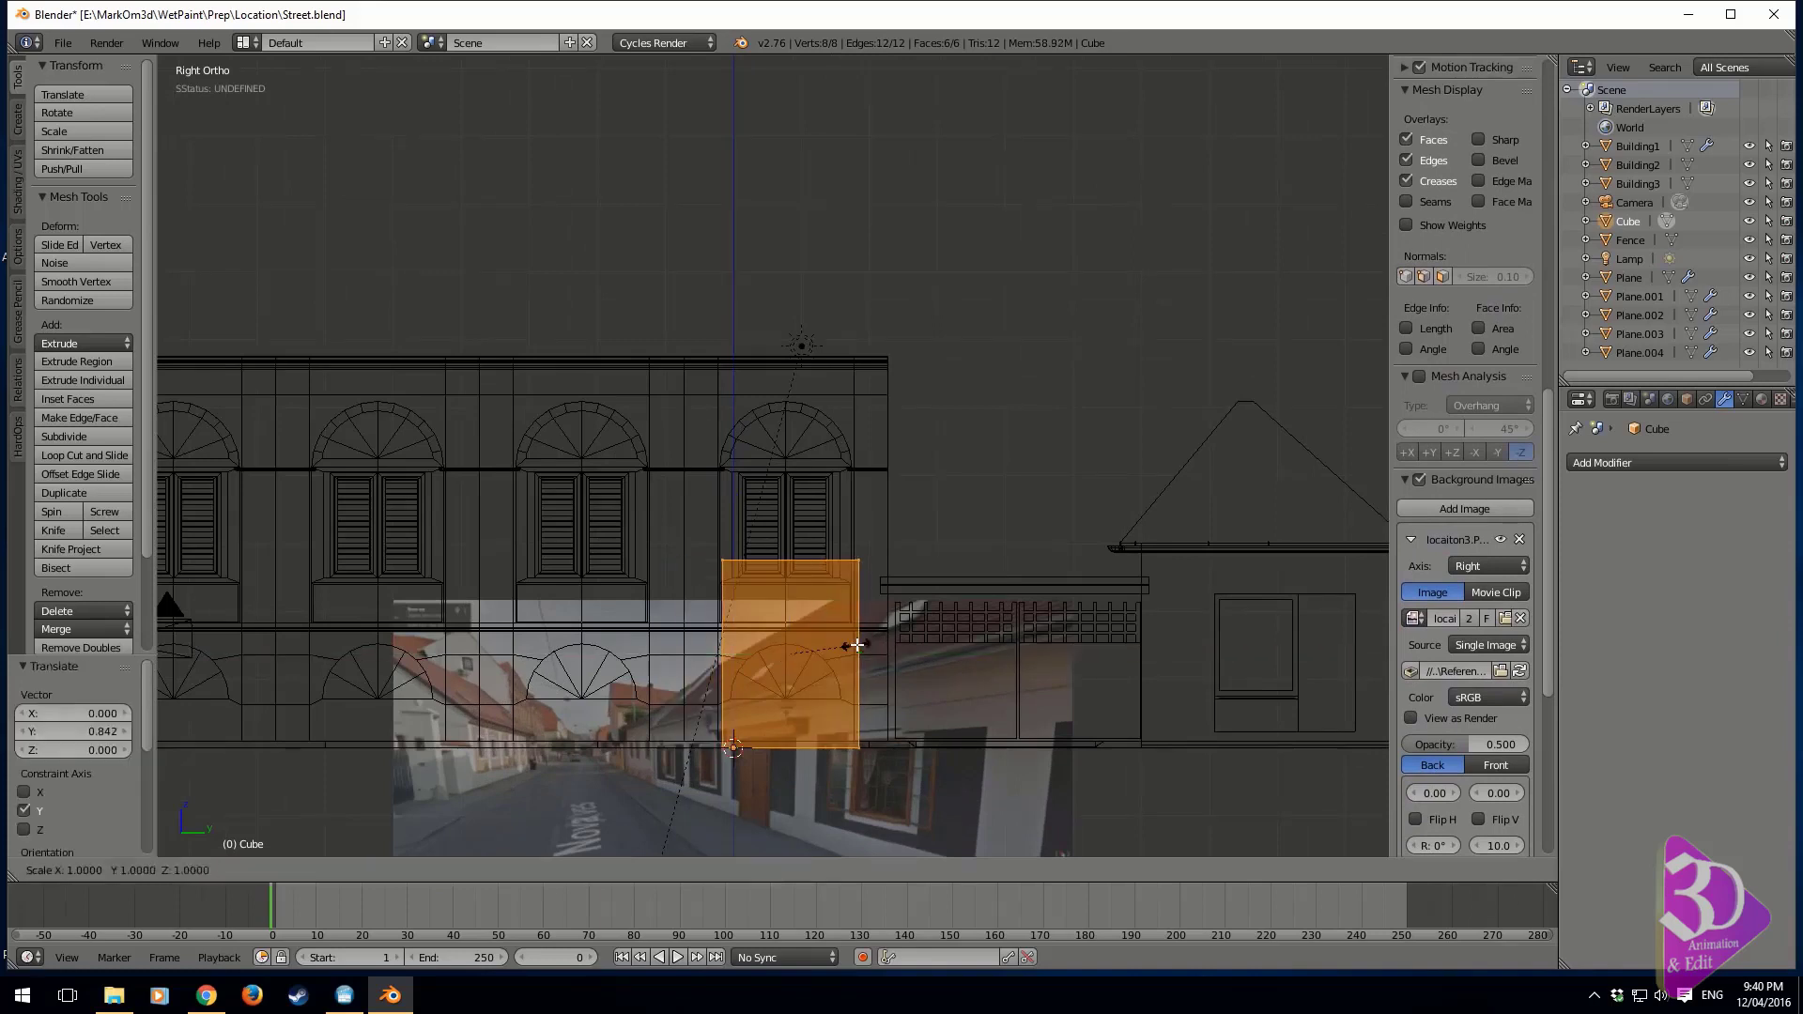
key("x")
key("y")
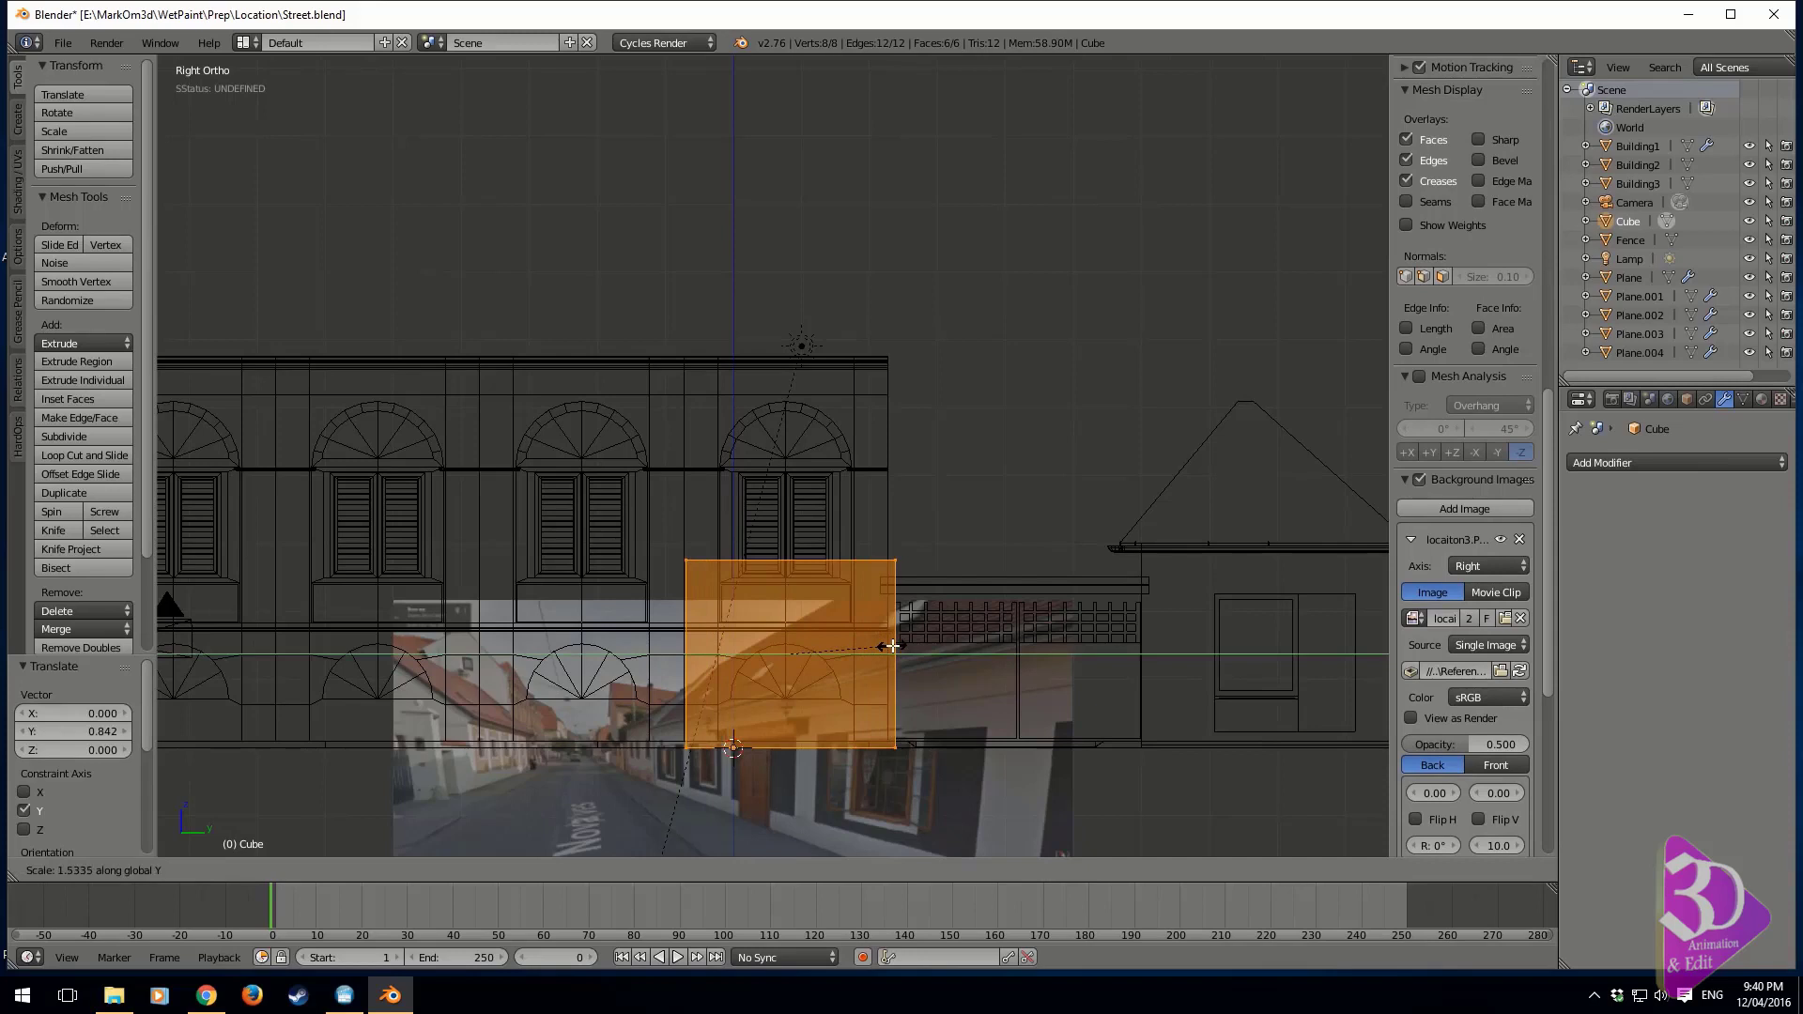
left_click(883, 646)
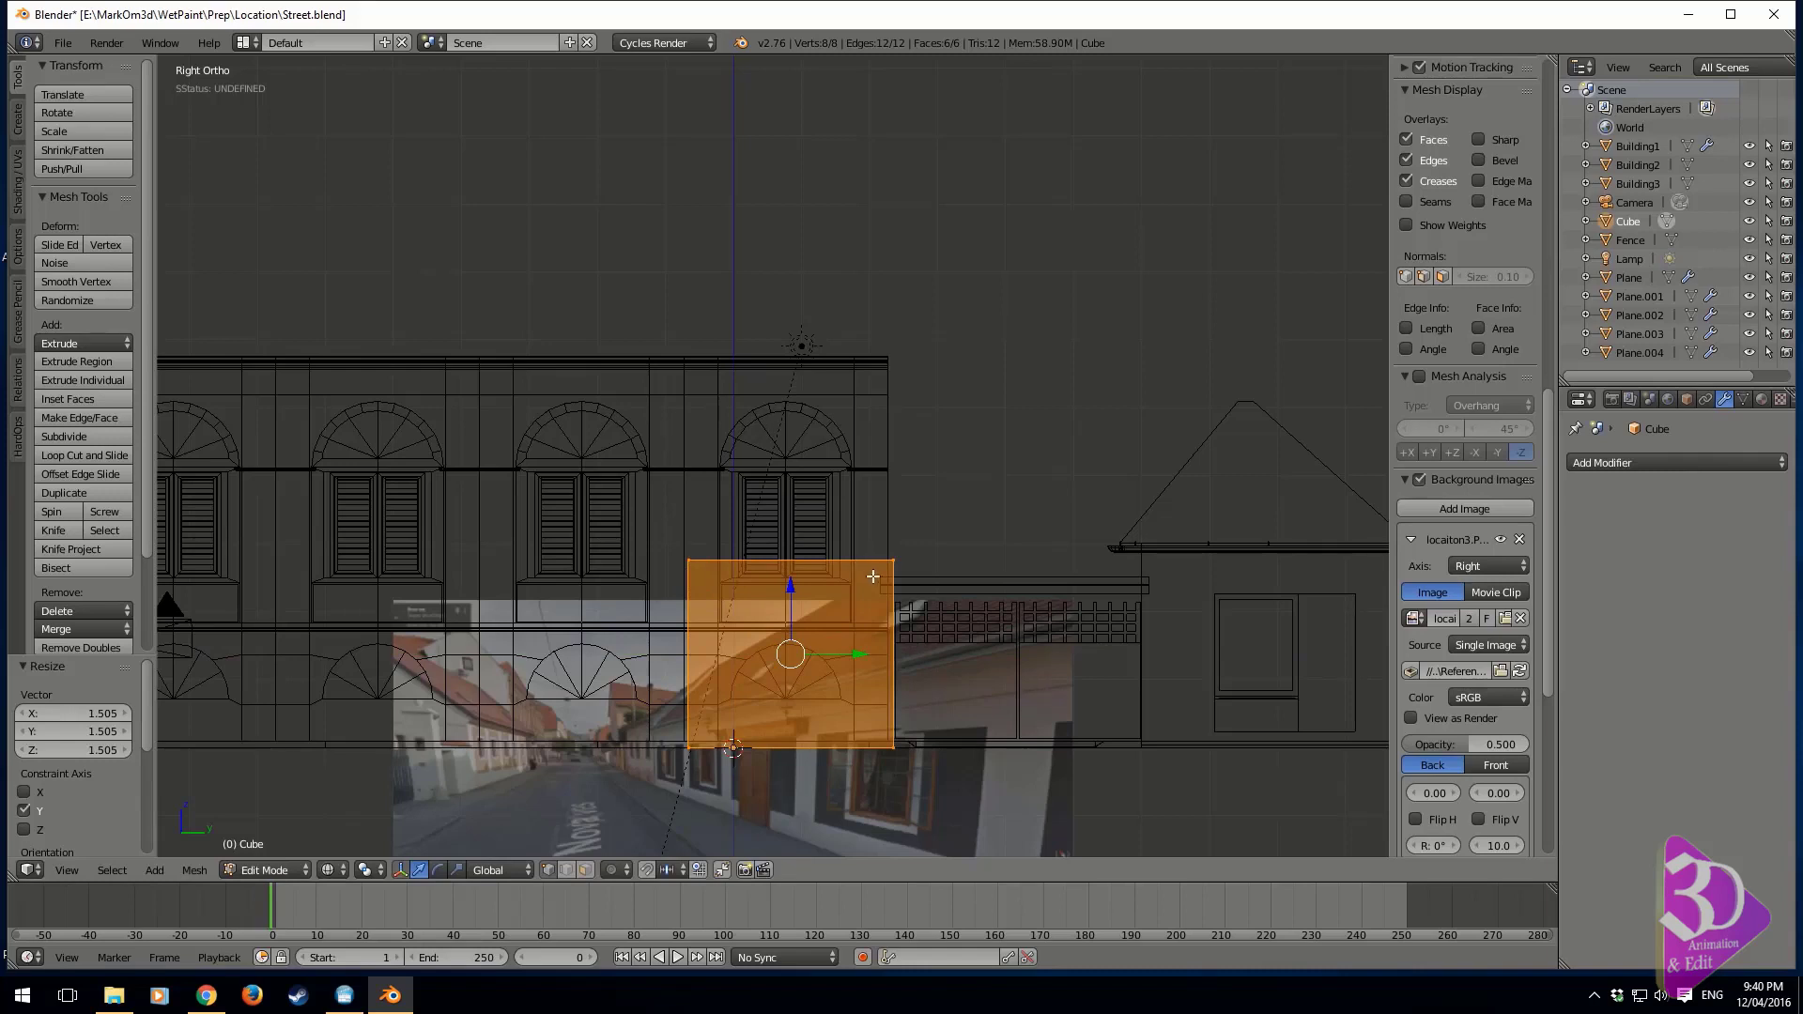
middle_click_drag(864, 636, 827, 602, "shift")
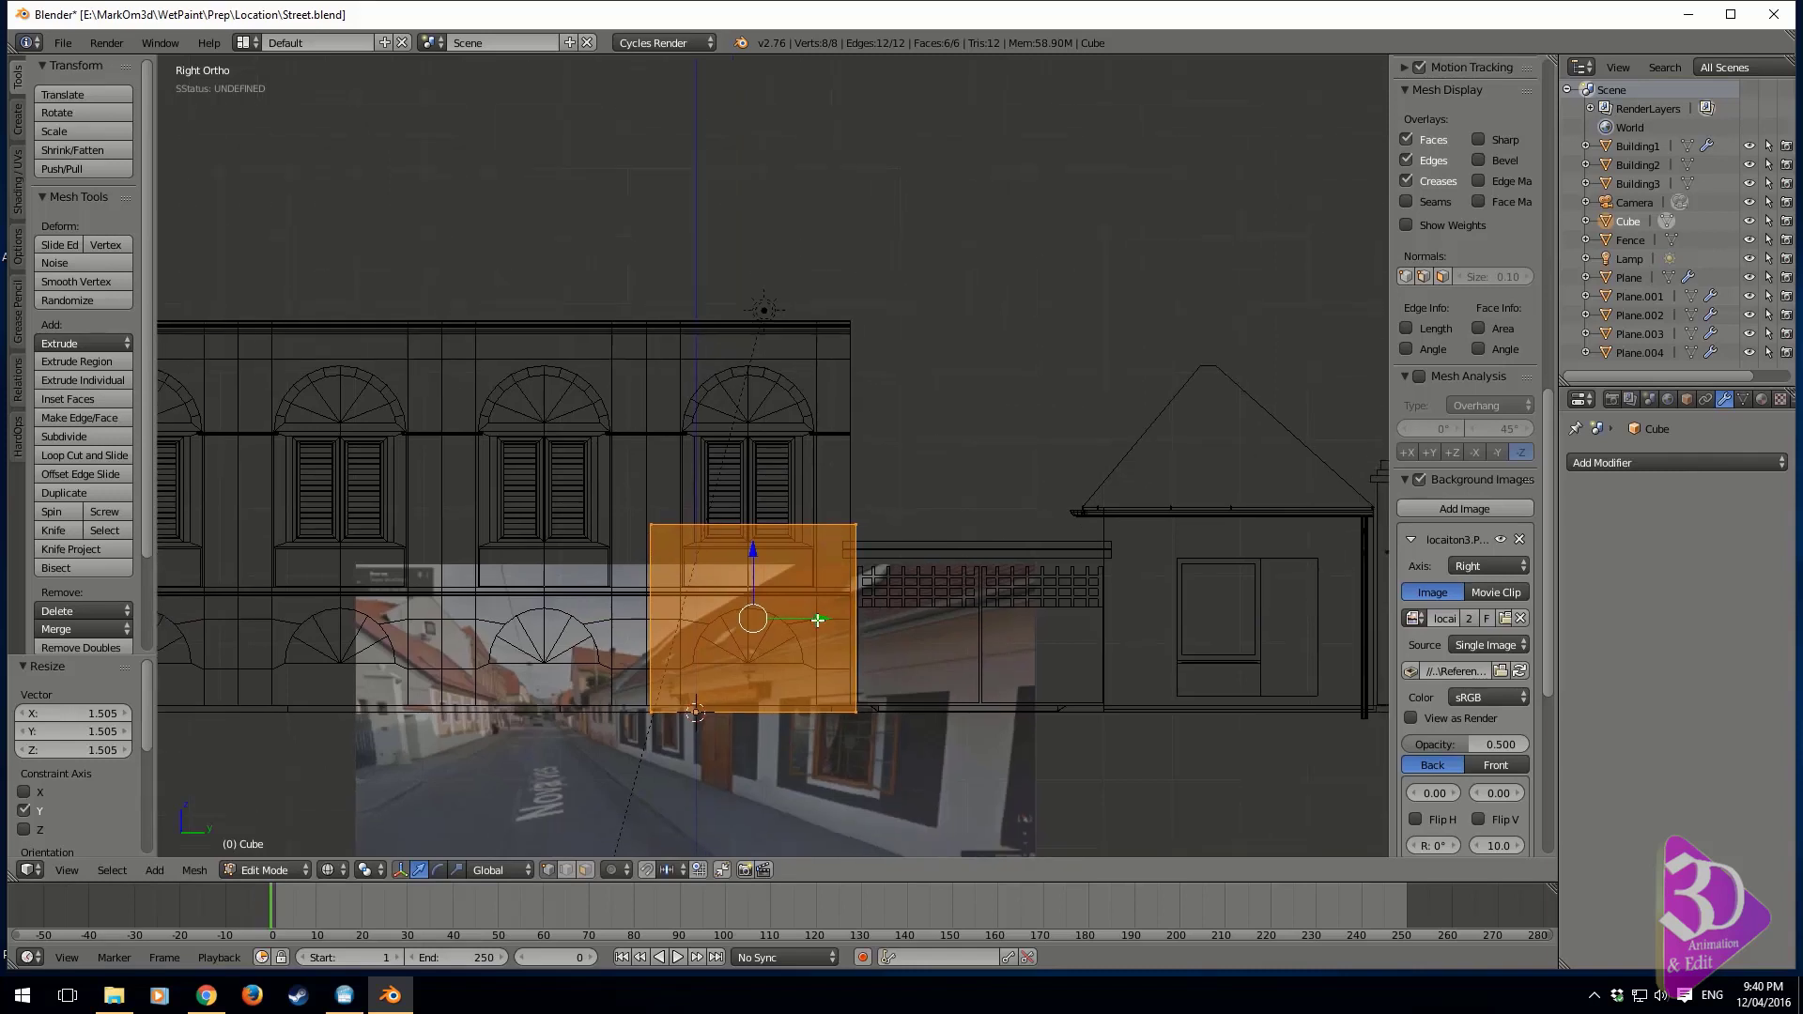
left_click_drag(818, 620, 814, 619)
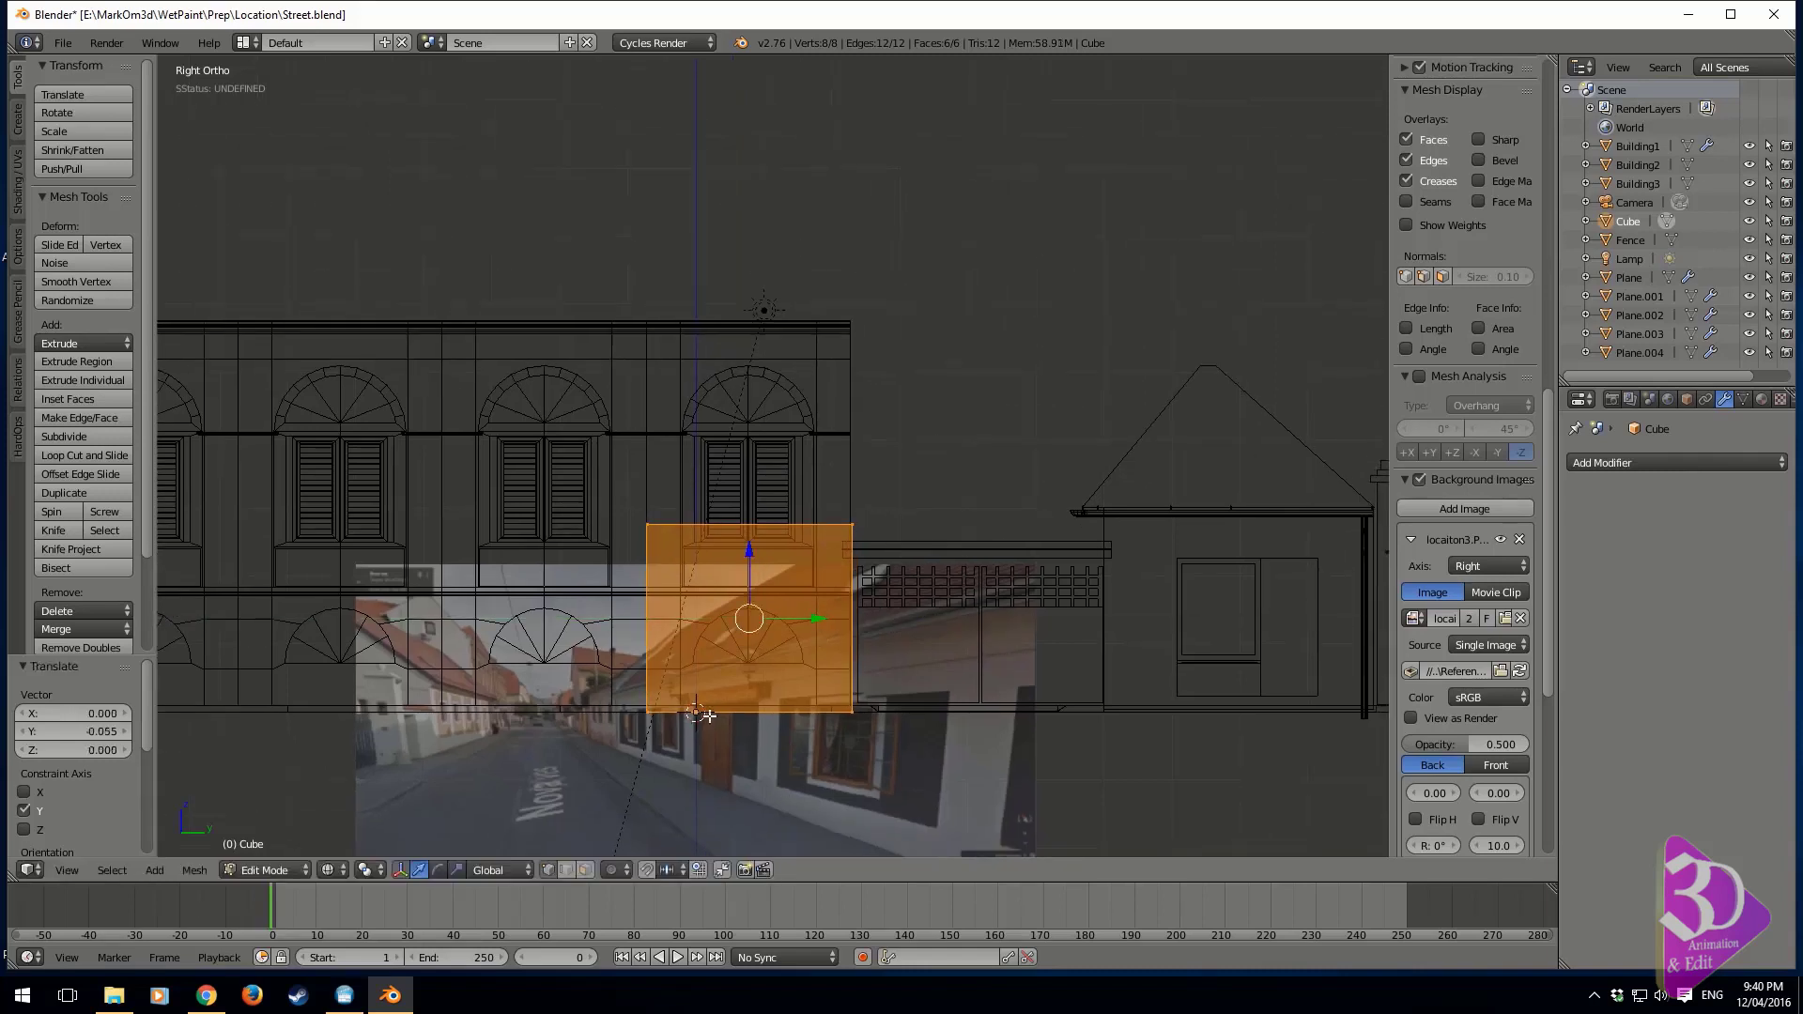
Move the cube mesh about 5.63 units along X to the opposite side of the street and deselect it
middle_click_drag(709, 717, 930, 735)
key("z")
mouse_move(1187, 716)
middle_mouse_down("shift")
mouse_move(1046, 608)
mouse_move(902, 616)
middle_mouse_up("shift")
mouse_move(900, 583)
left_mouse_down()
mouse_move(1282, 580)
mouse_move(1259, 580)
left_mouse_up()
middle_click_drag(1198, 600, 1074, 644, "shift")
key("z")
key("z")
key("a")
key("z")
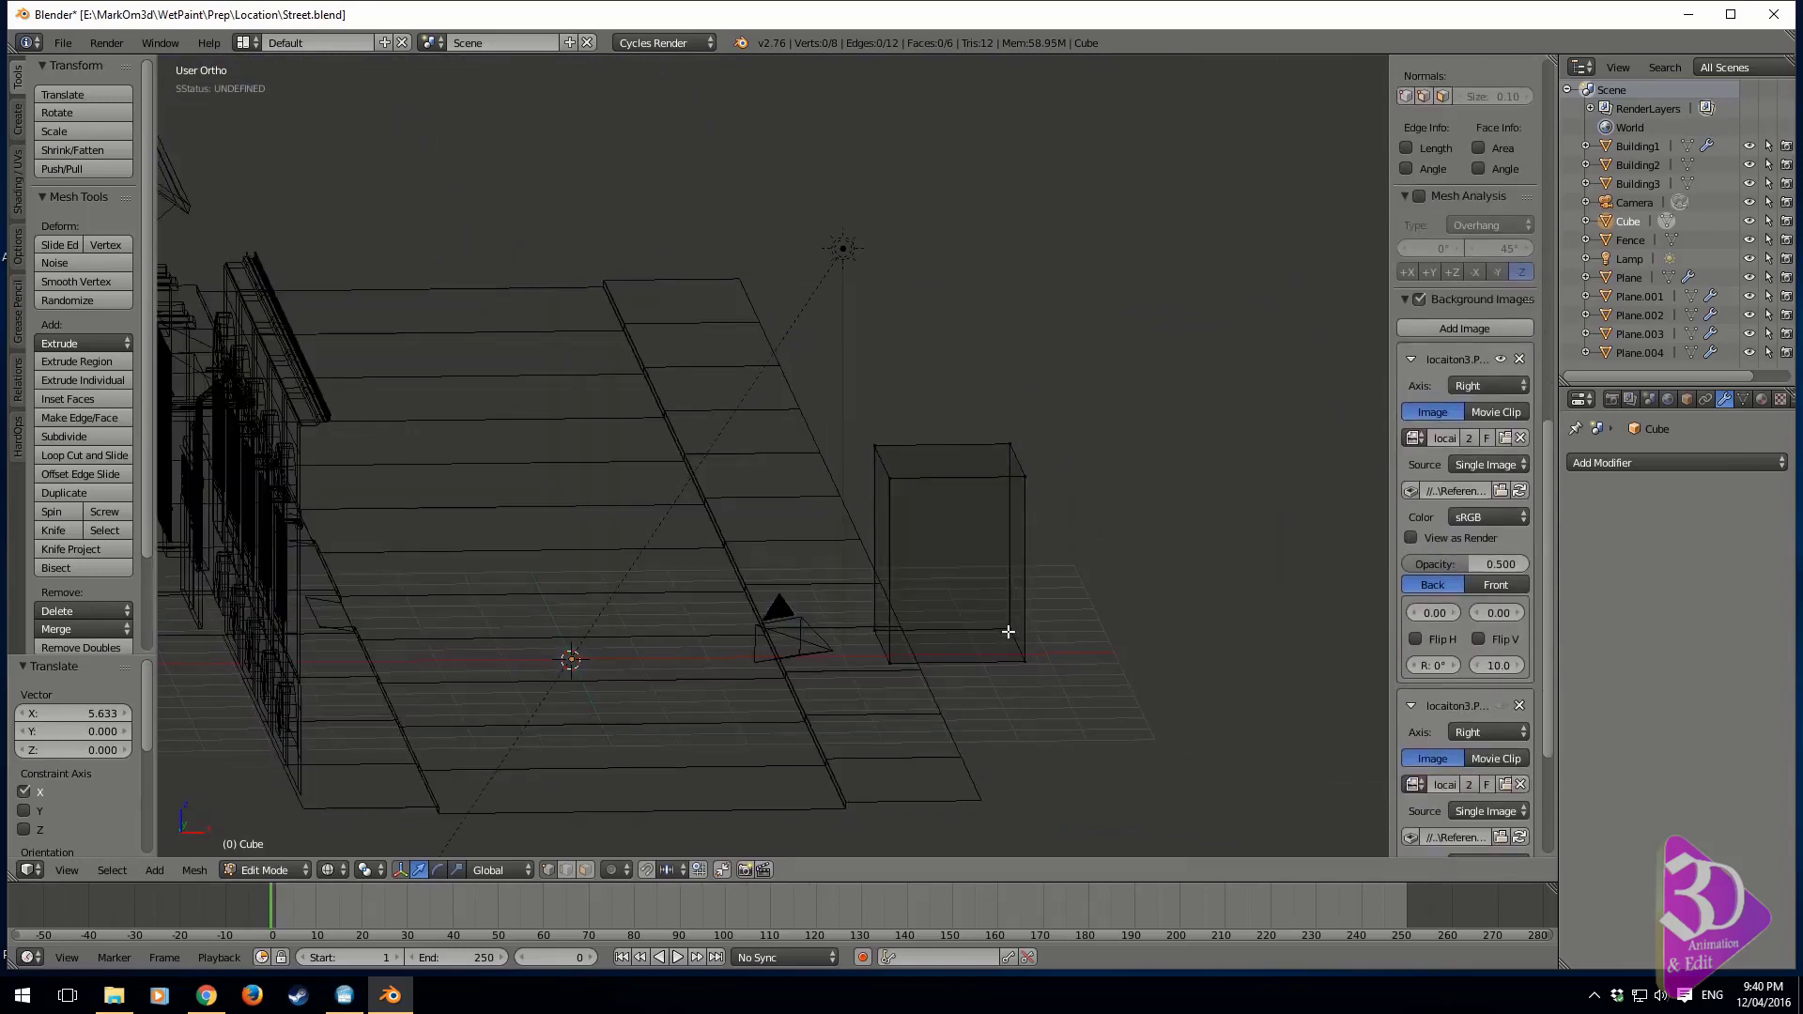
Delete the four vertices on the cube's side facing away from the street, keeping only the single wall face
right_click(1009, 632)
right_click(1027, 657, "shift")
right_click(1026, 477, "shift")
right_click(1021, 429, "shift")
key("x")
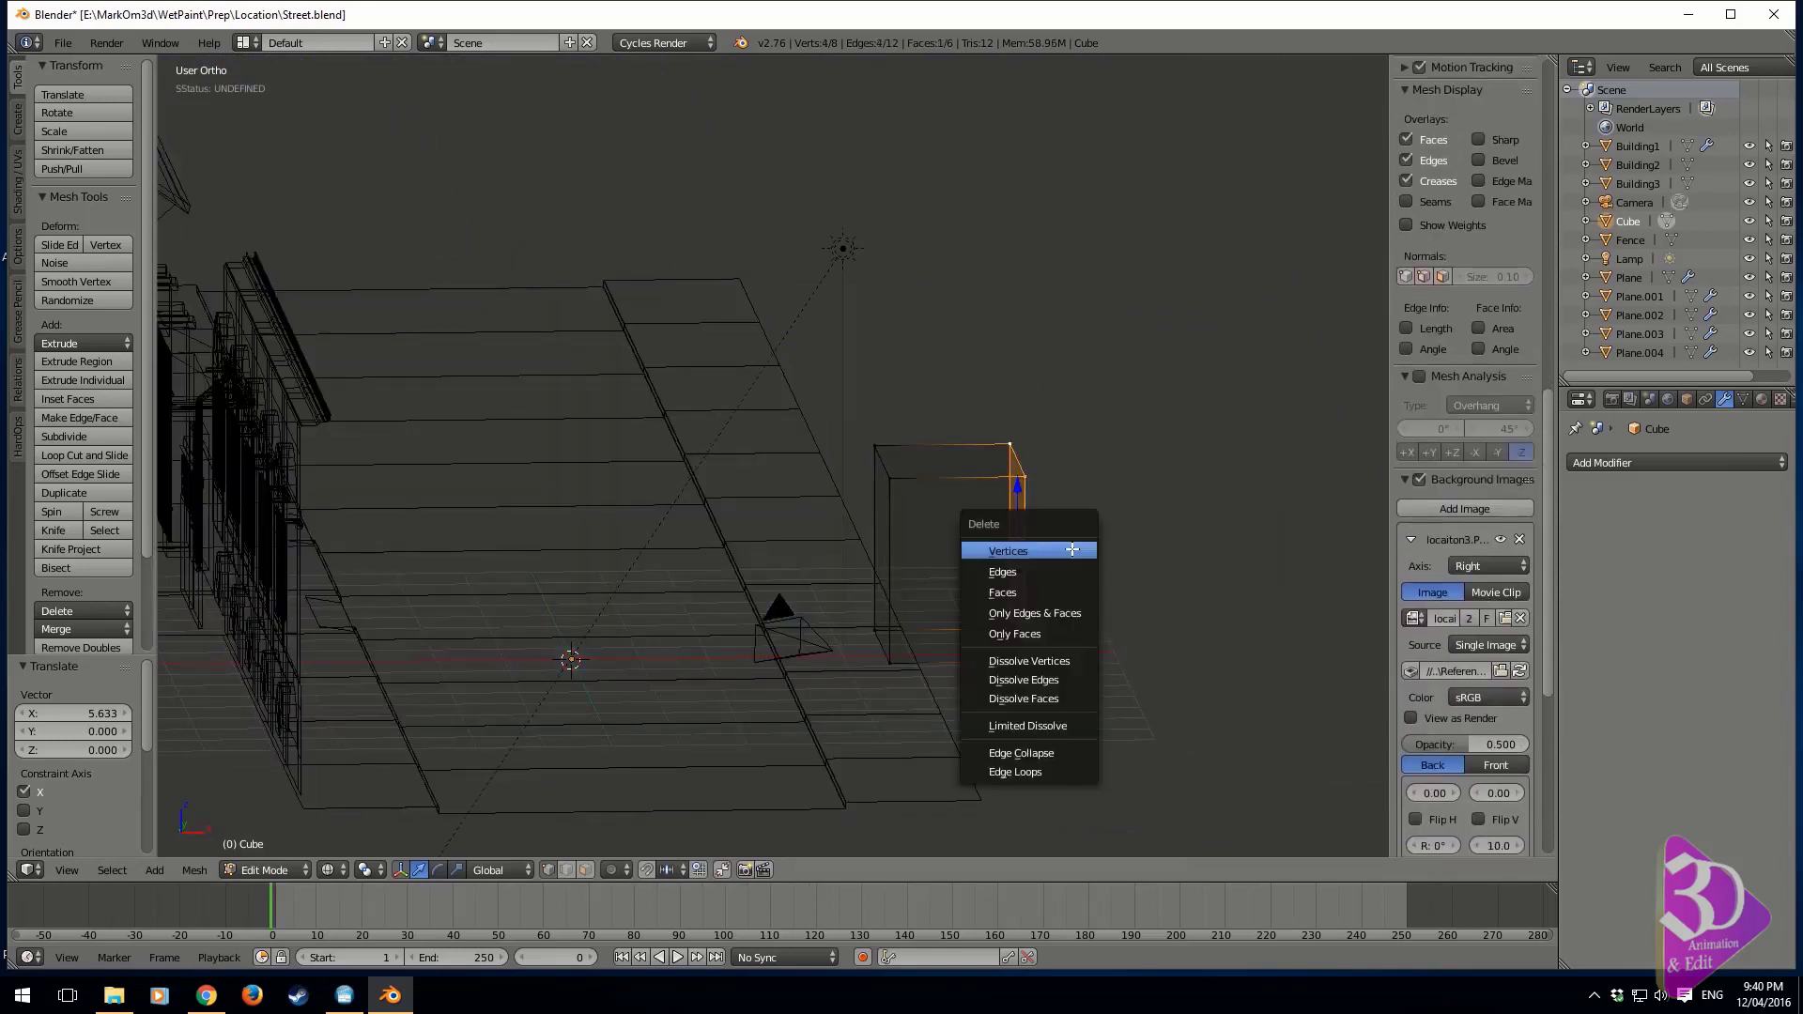
left_click(1073, 549)
middle_click_drag(857, 551, 902, 559, "shift")
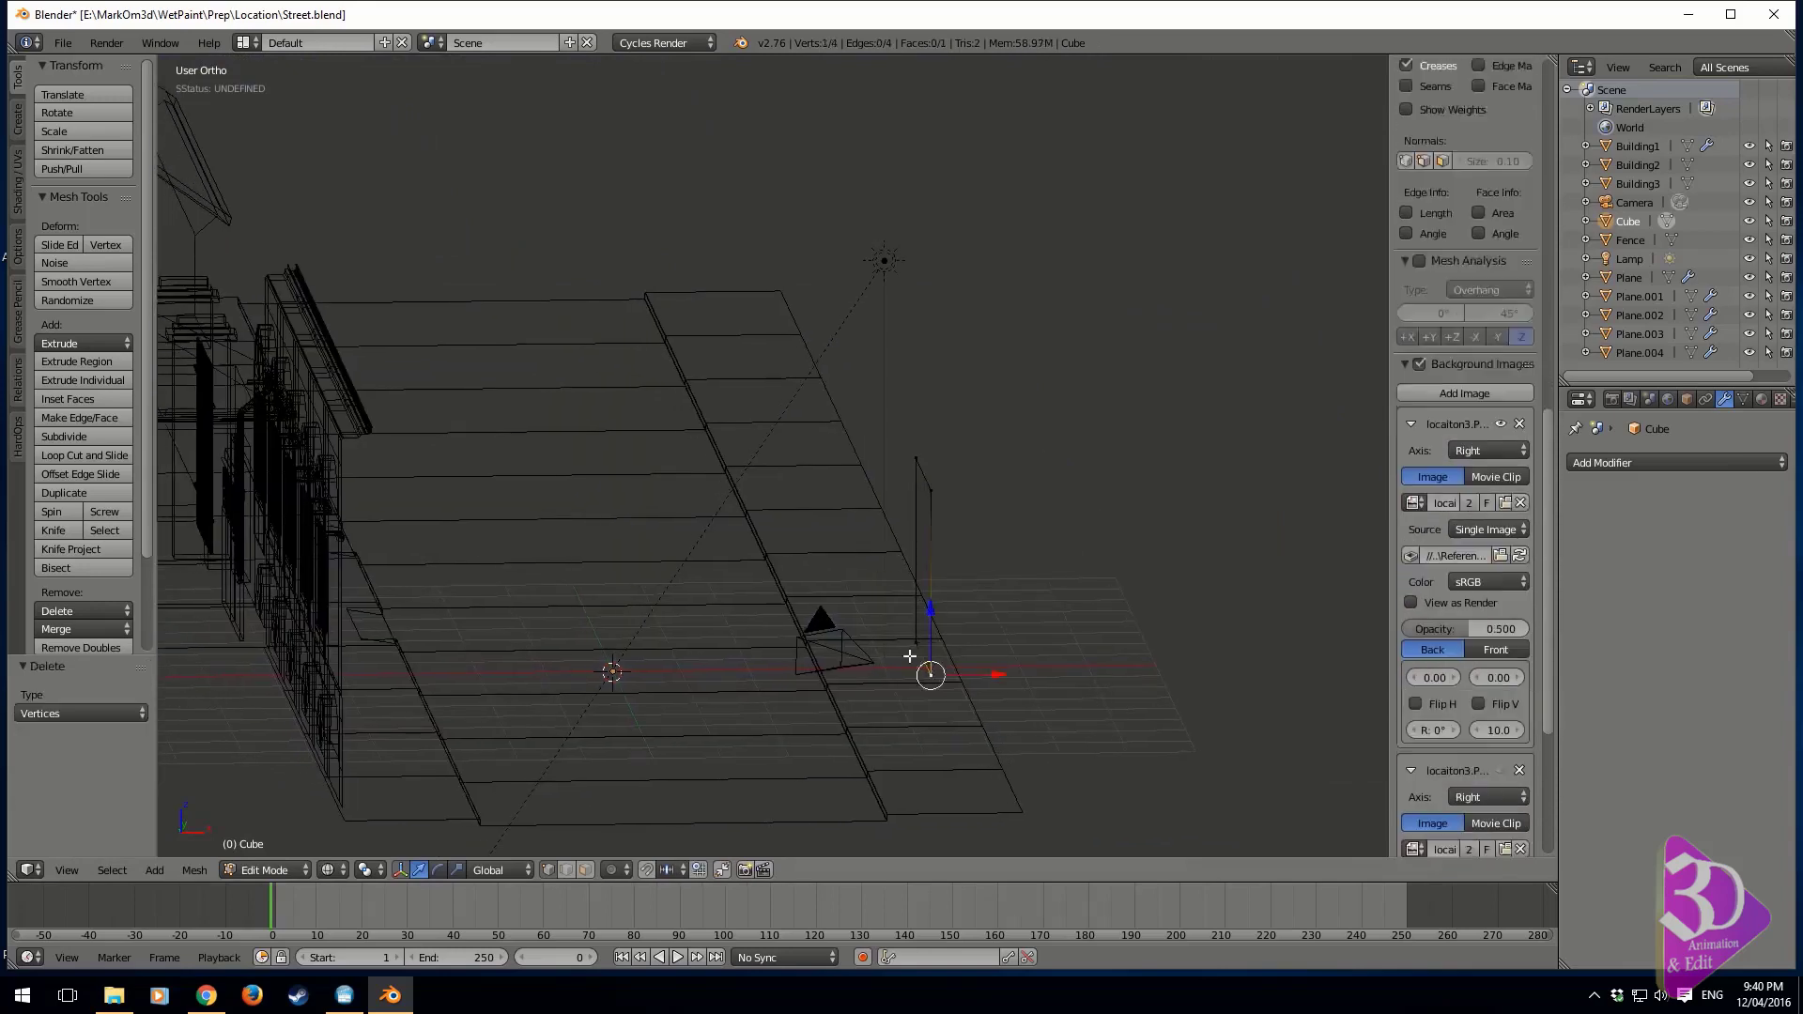
Move the wall object to layer 1 and show only that layer in the right orthographic view
key("a")
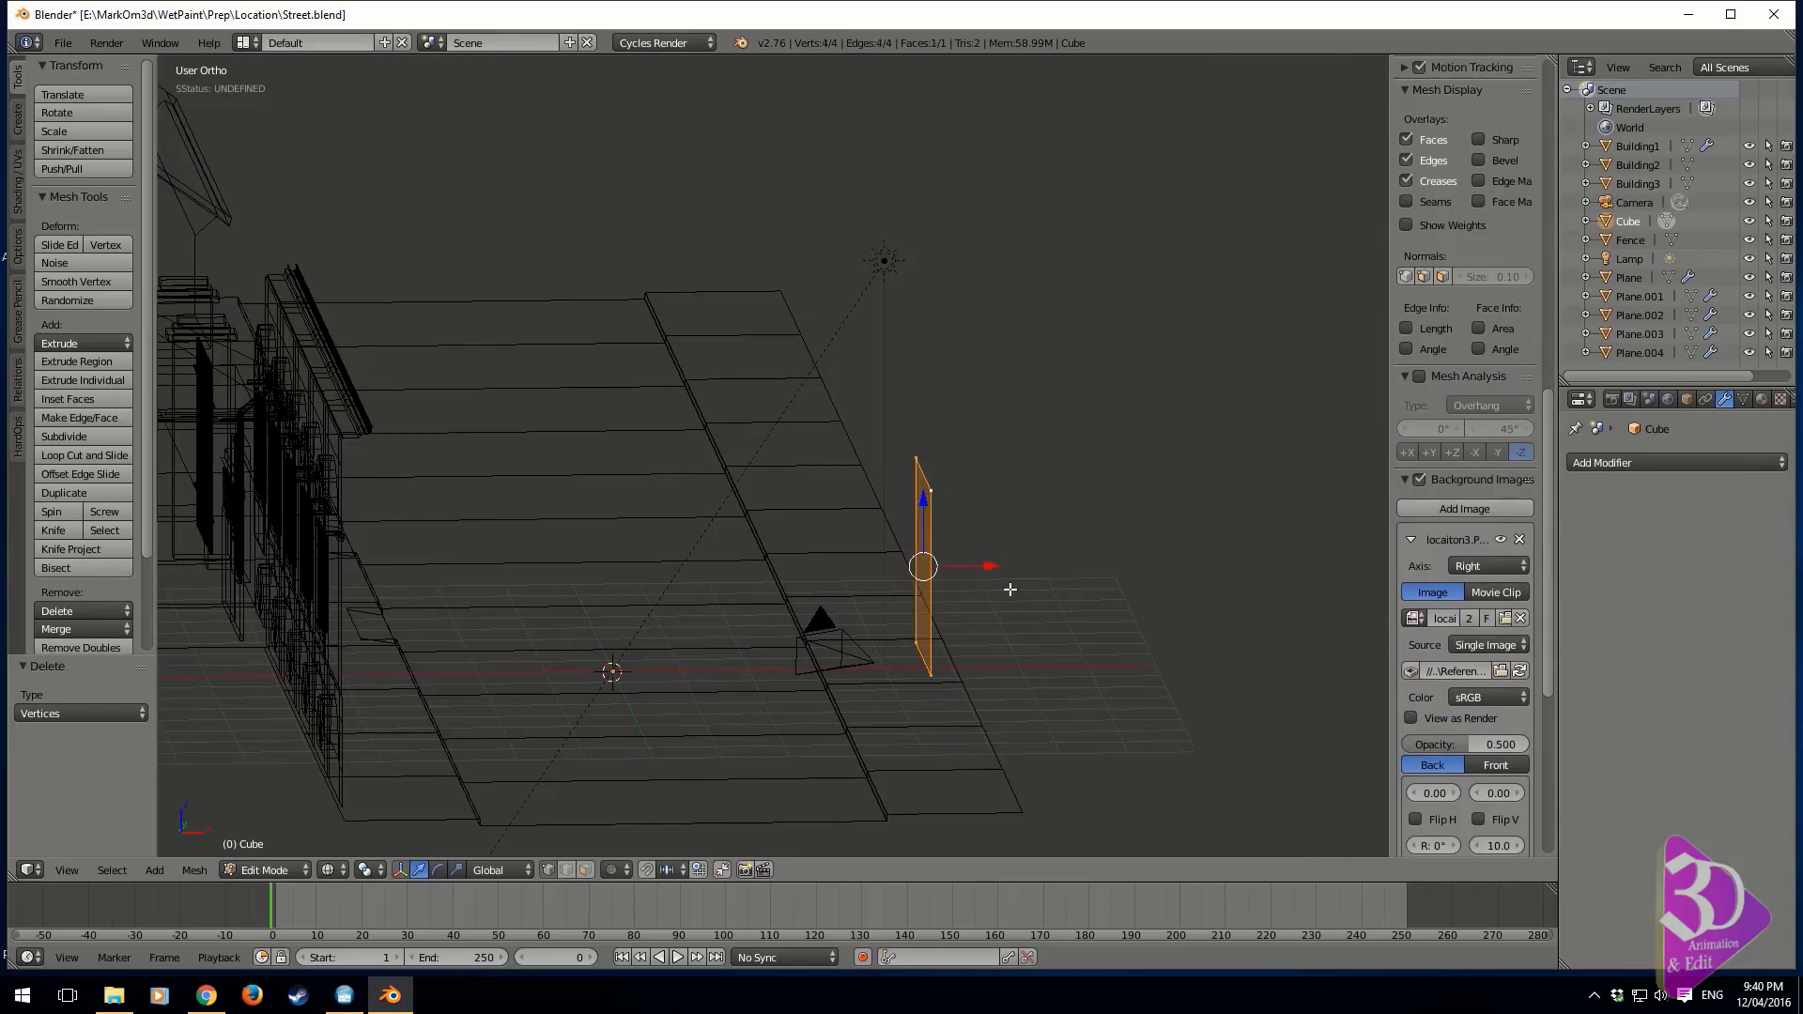
key("KP_3")
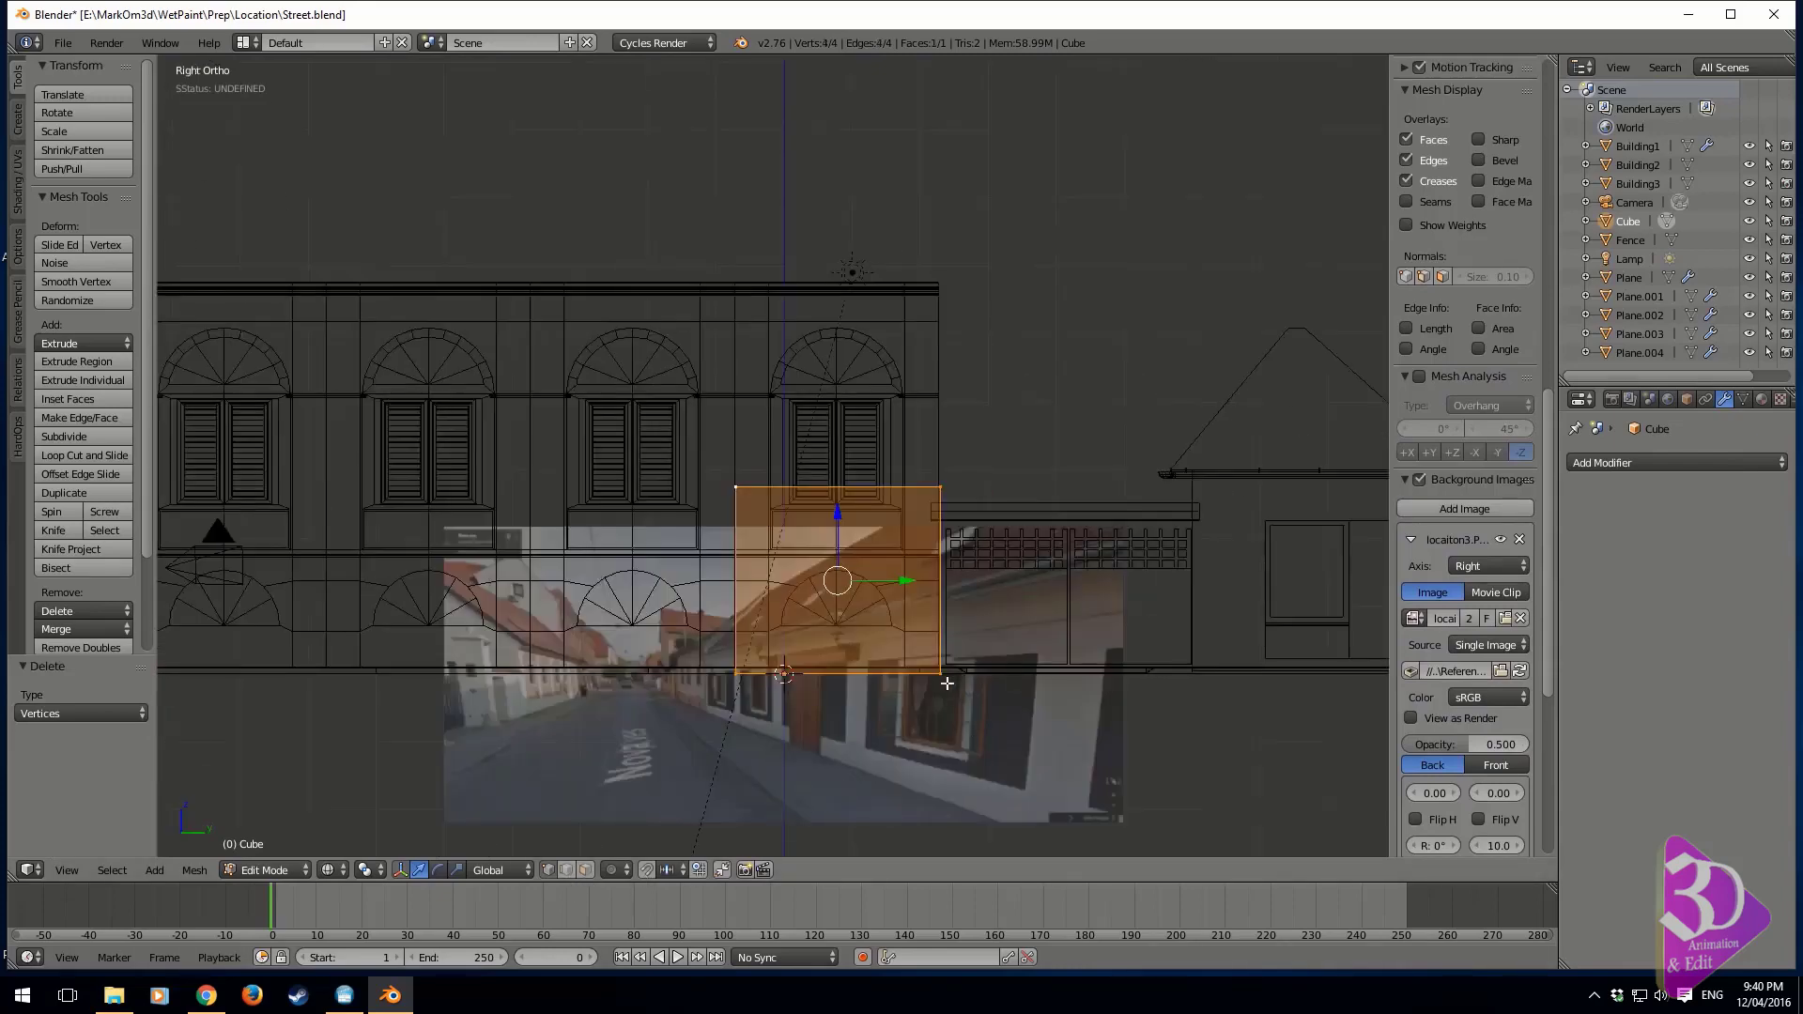
key("Tab")
key("shift+2")
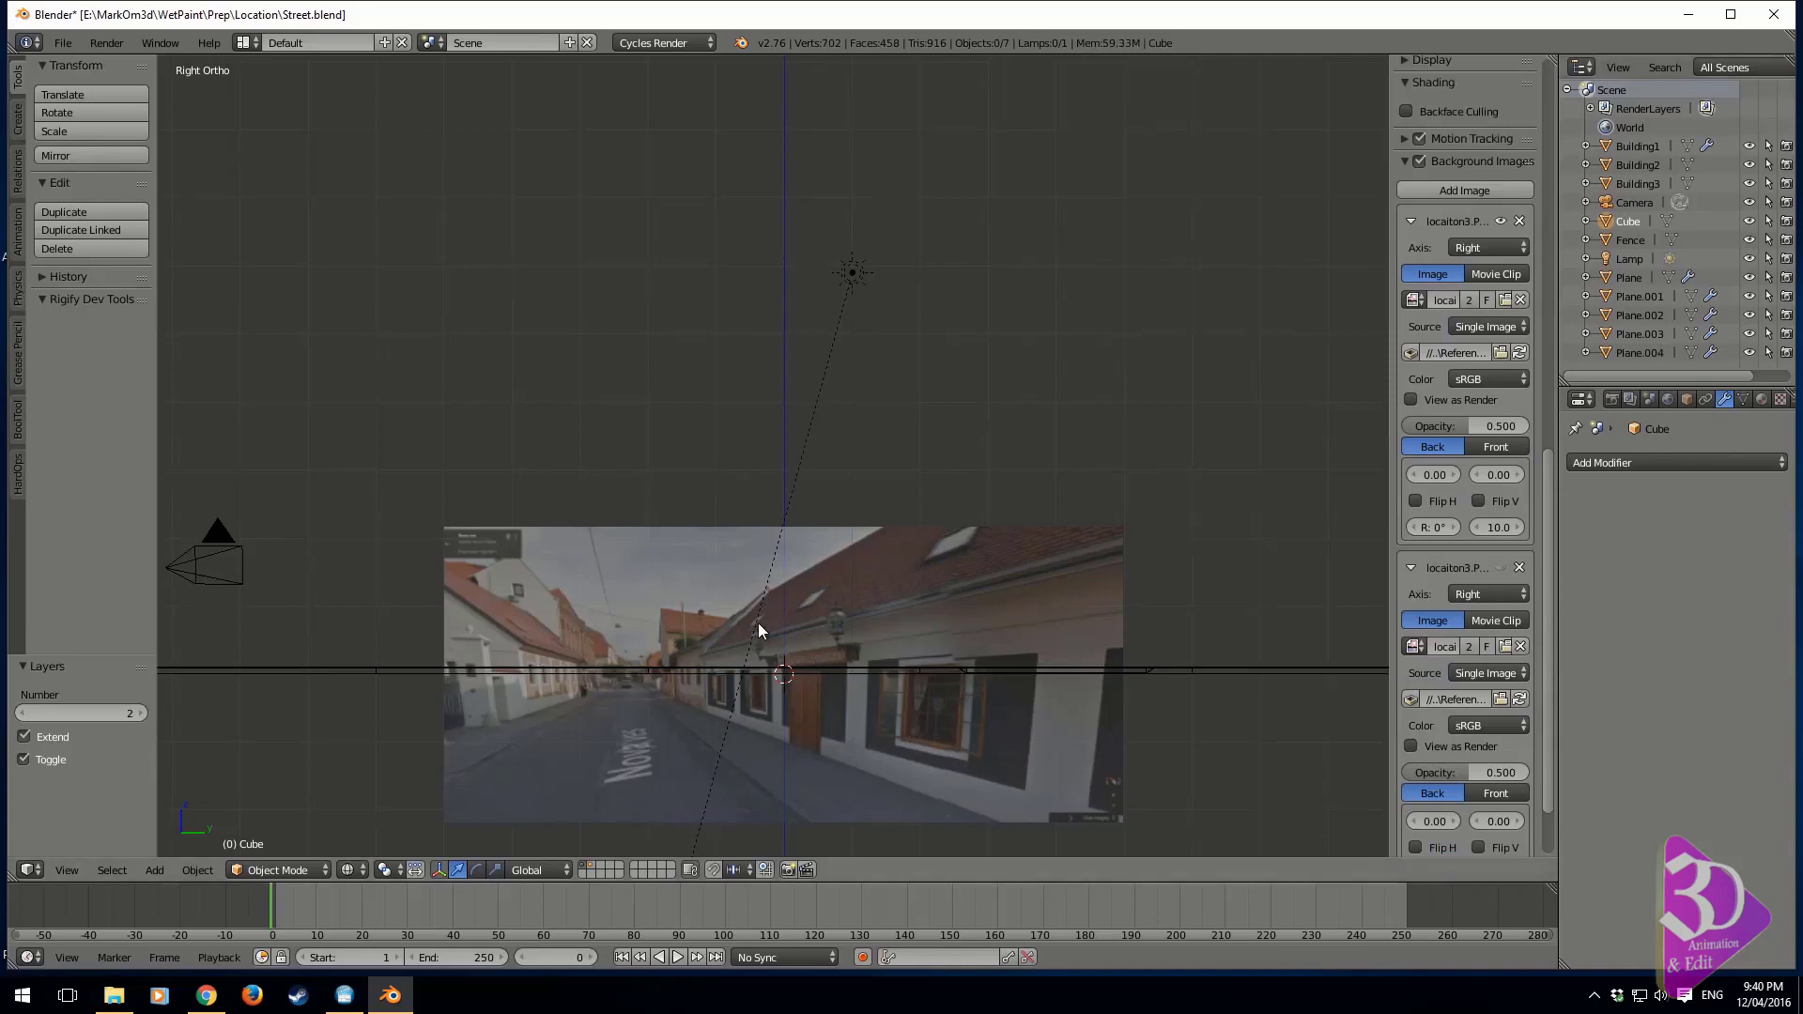
key("shift+2")
key("m")
key("1")
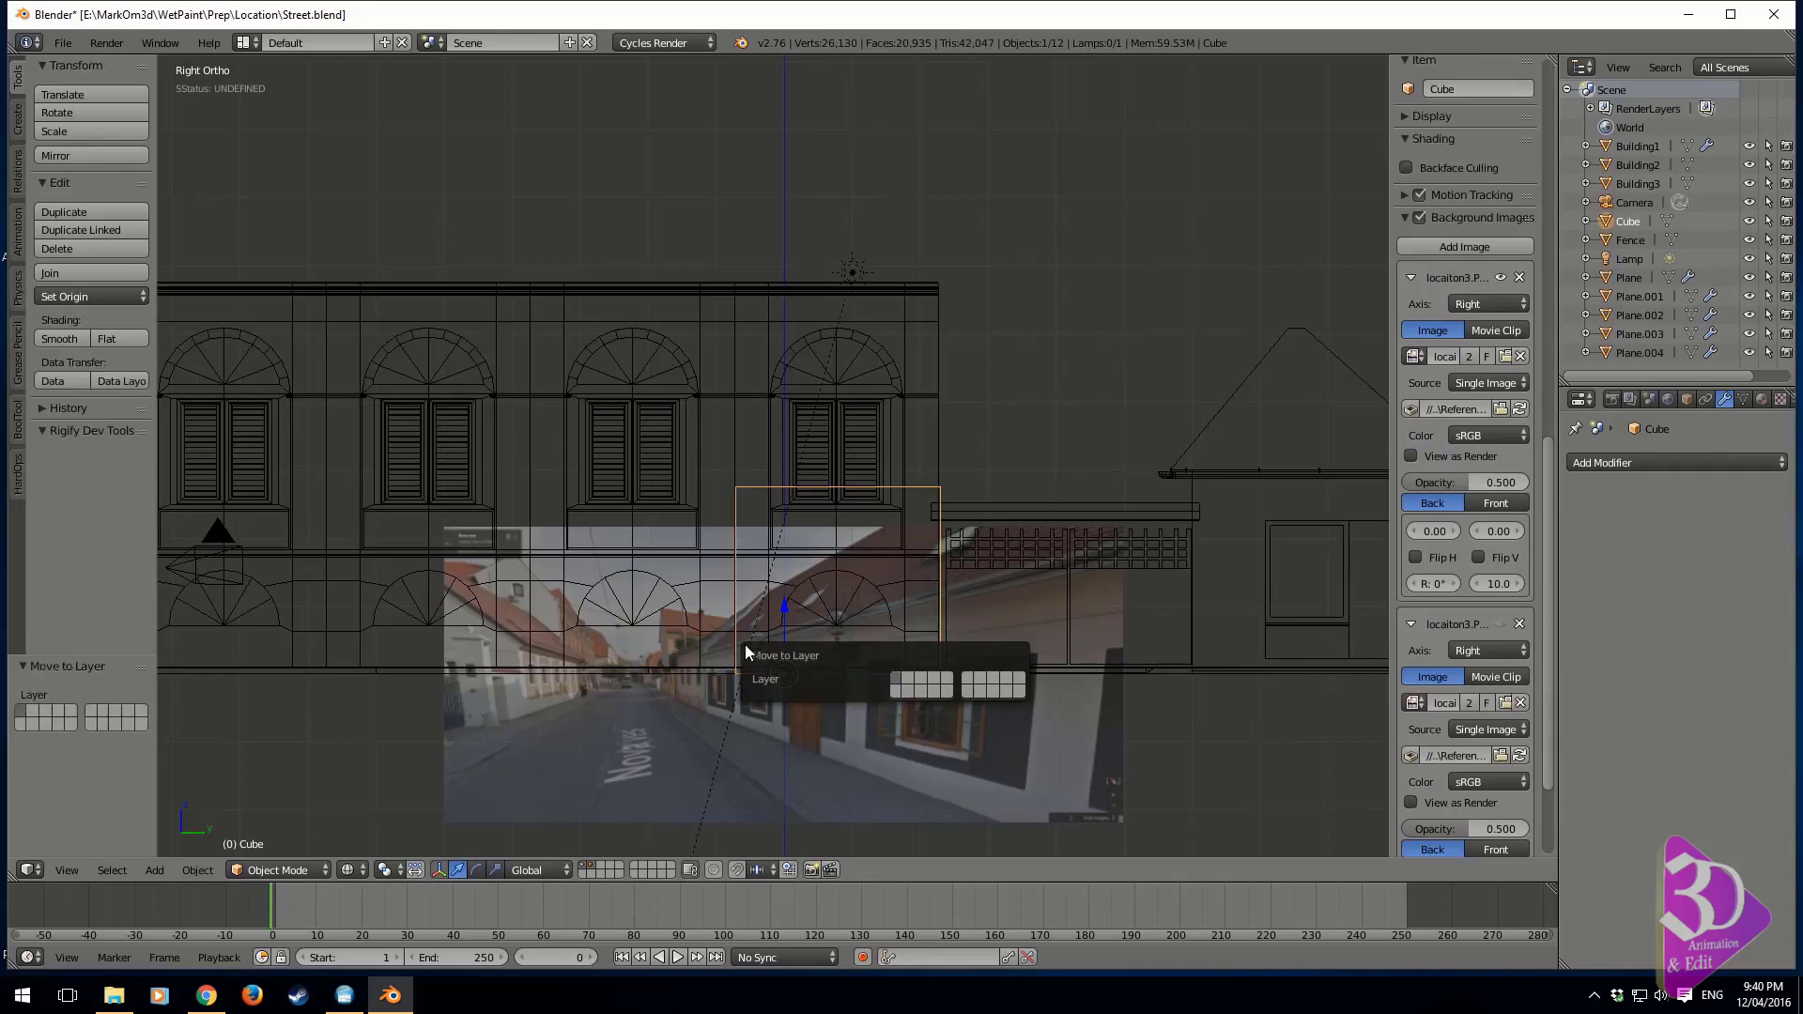
key("Return")
key("1")
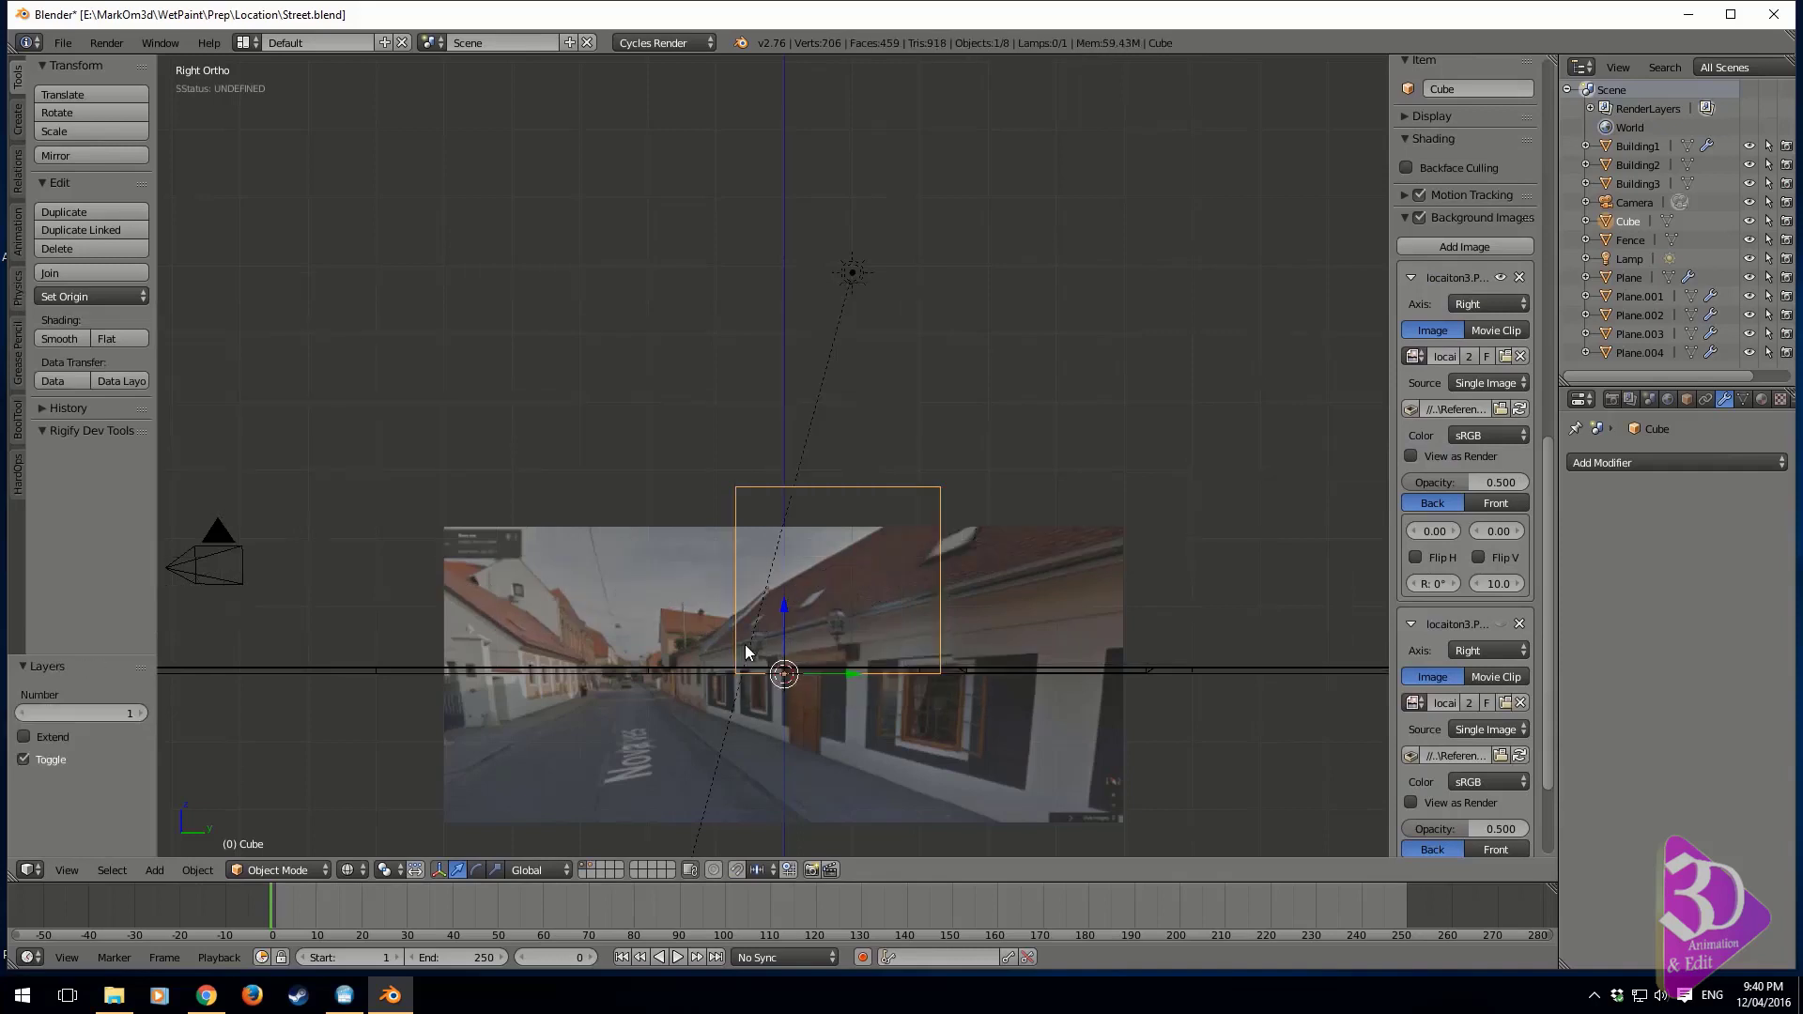
Inset the wall face by about 0.319 in Edit Mode
key("Tab")
middle_click_drag(897, 680, 849, 597, "shift")
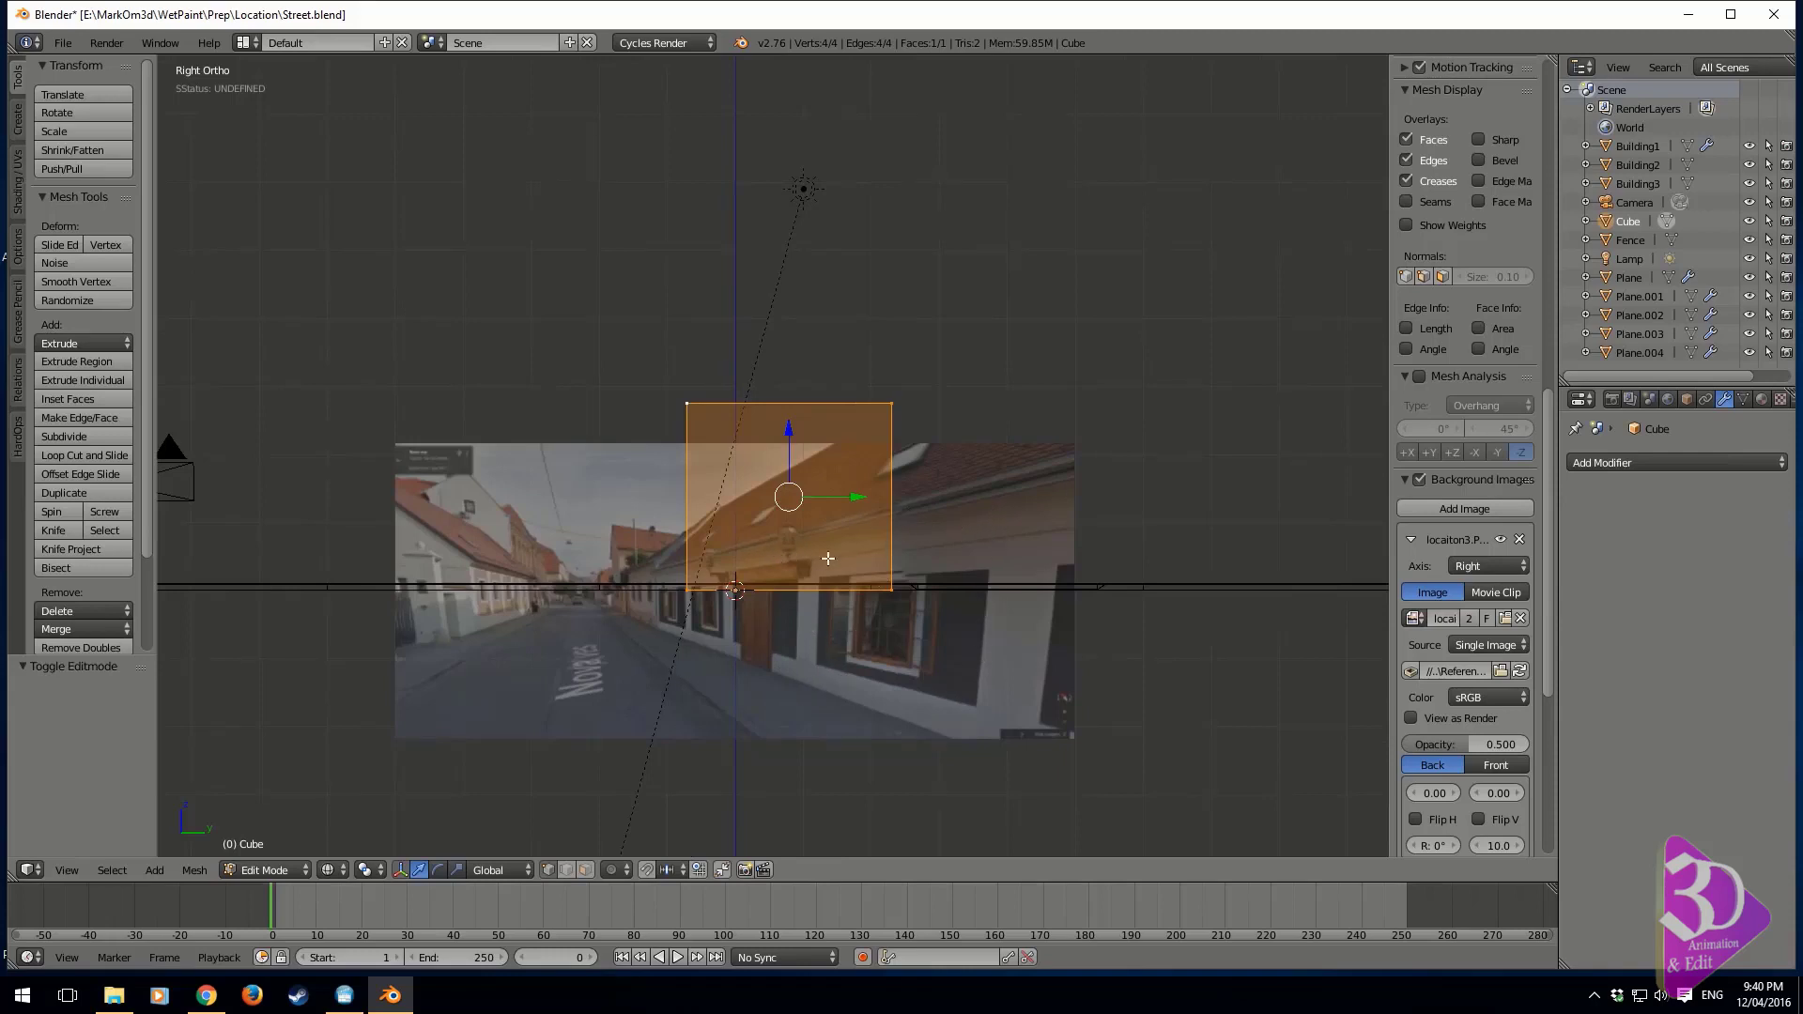
middle_click_drag(776, 483, 762, 551, "shift")
scroll(761, 550, "up", 3)
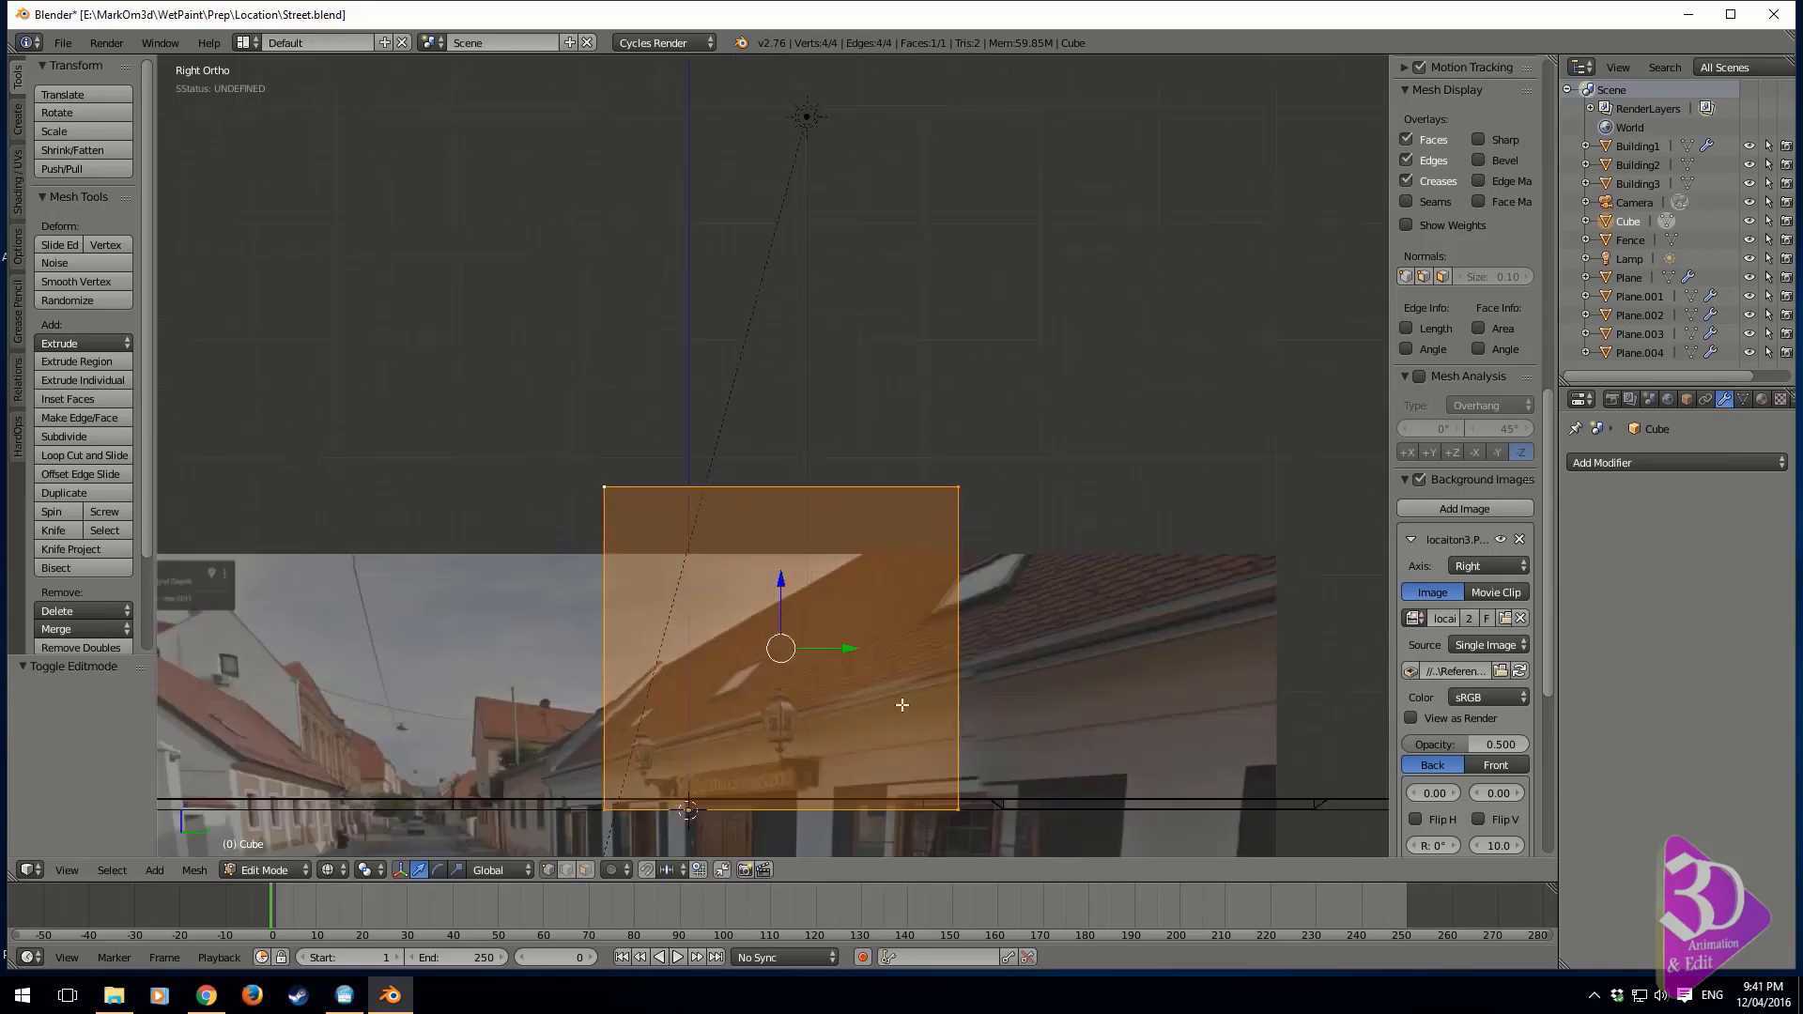
middle_click_drag(929, 849, 824, 667, "shift")
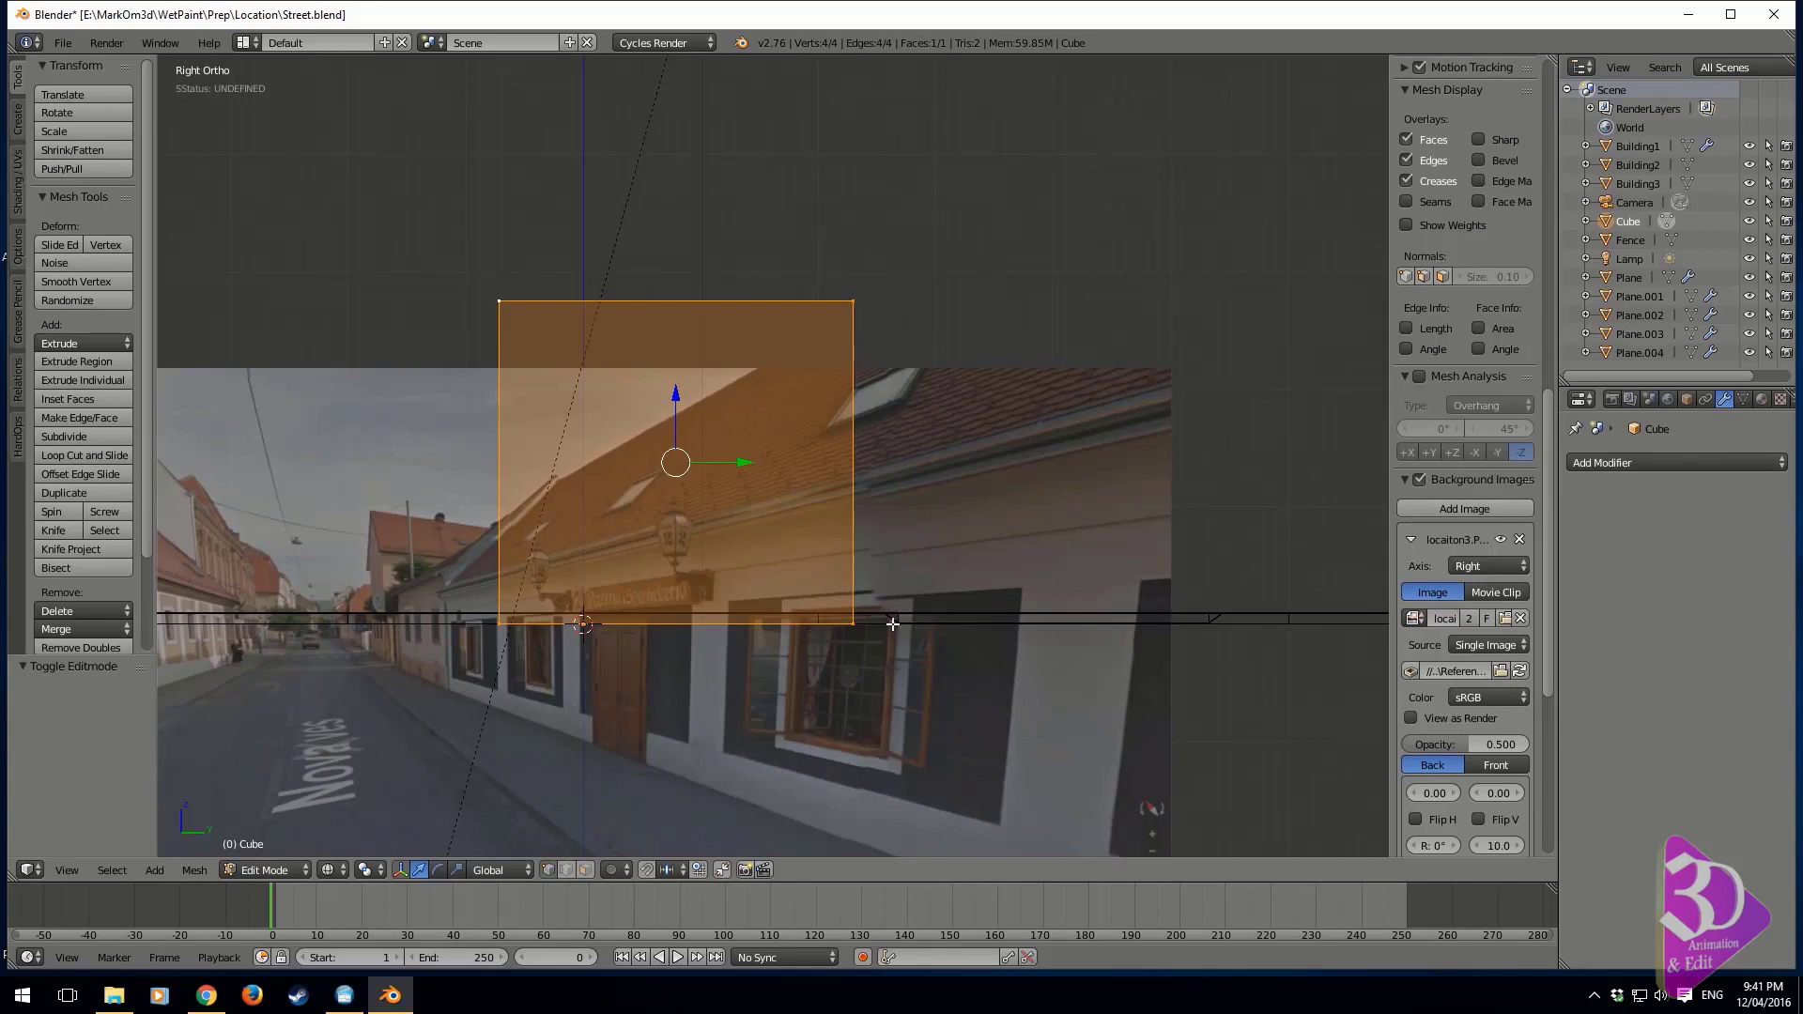
key("i")
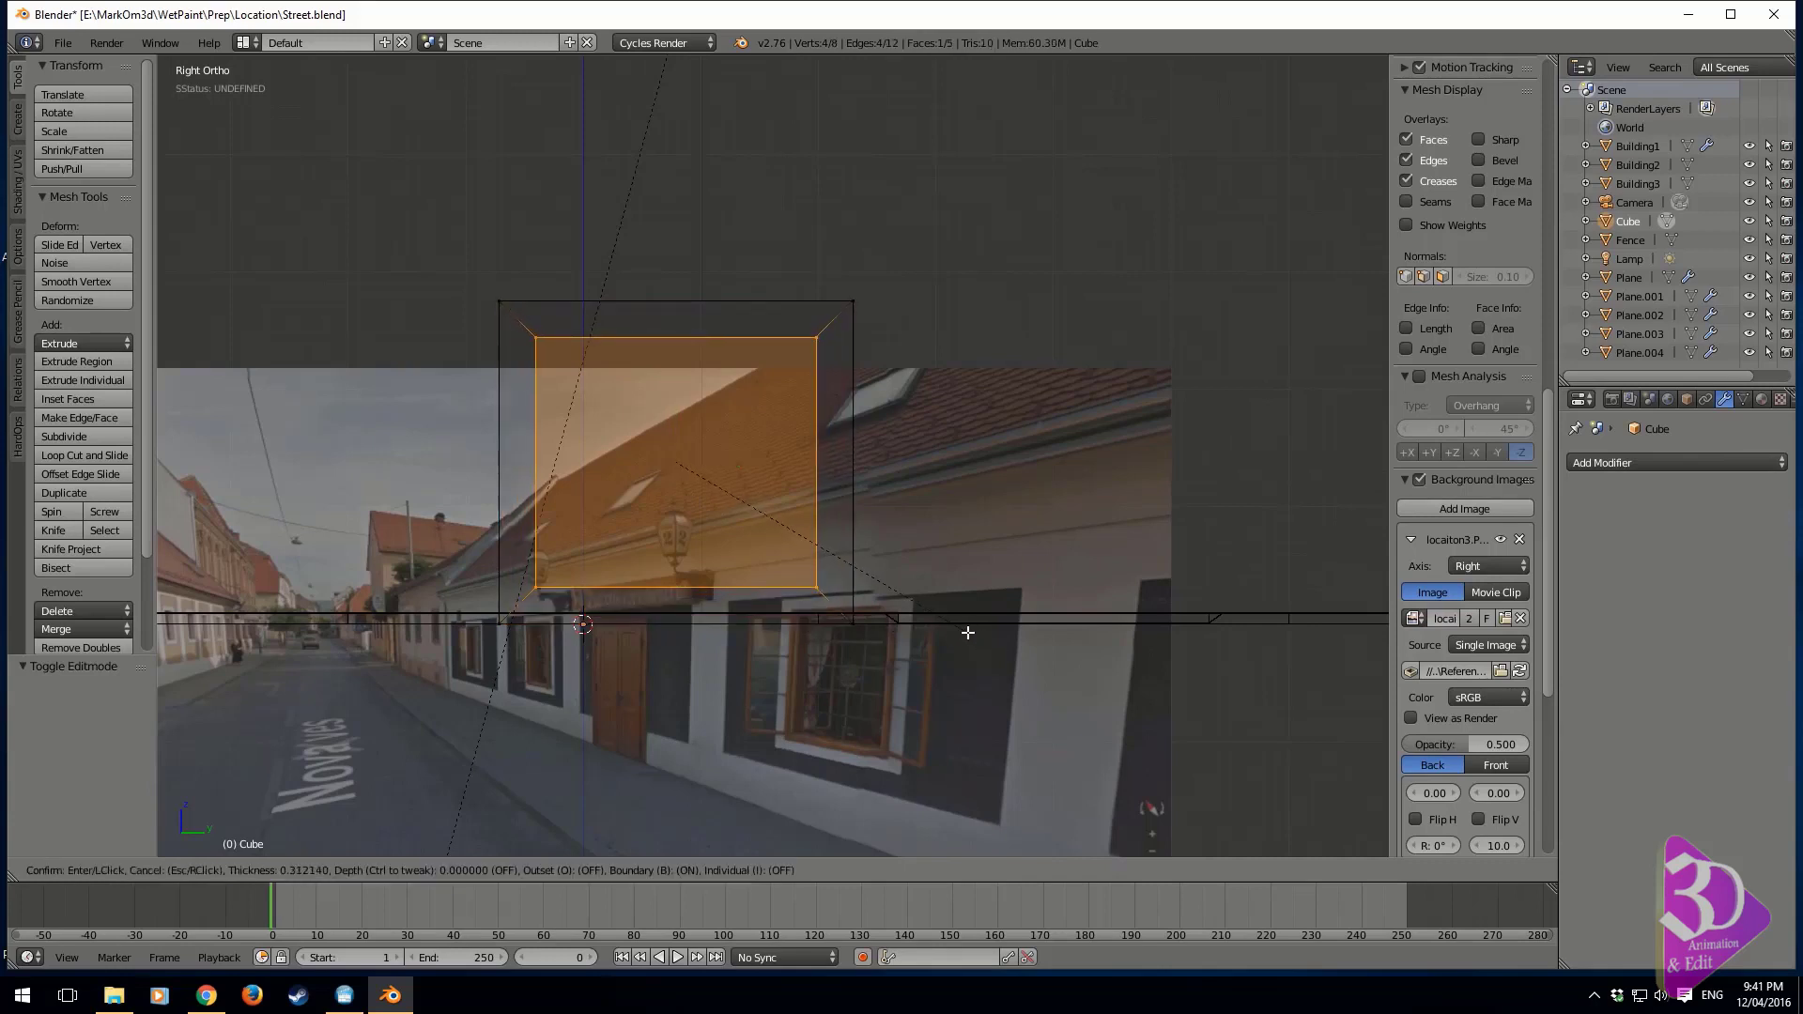
left_click(996, 660)
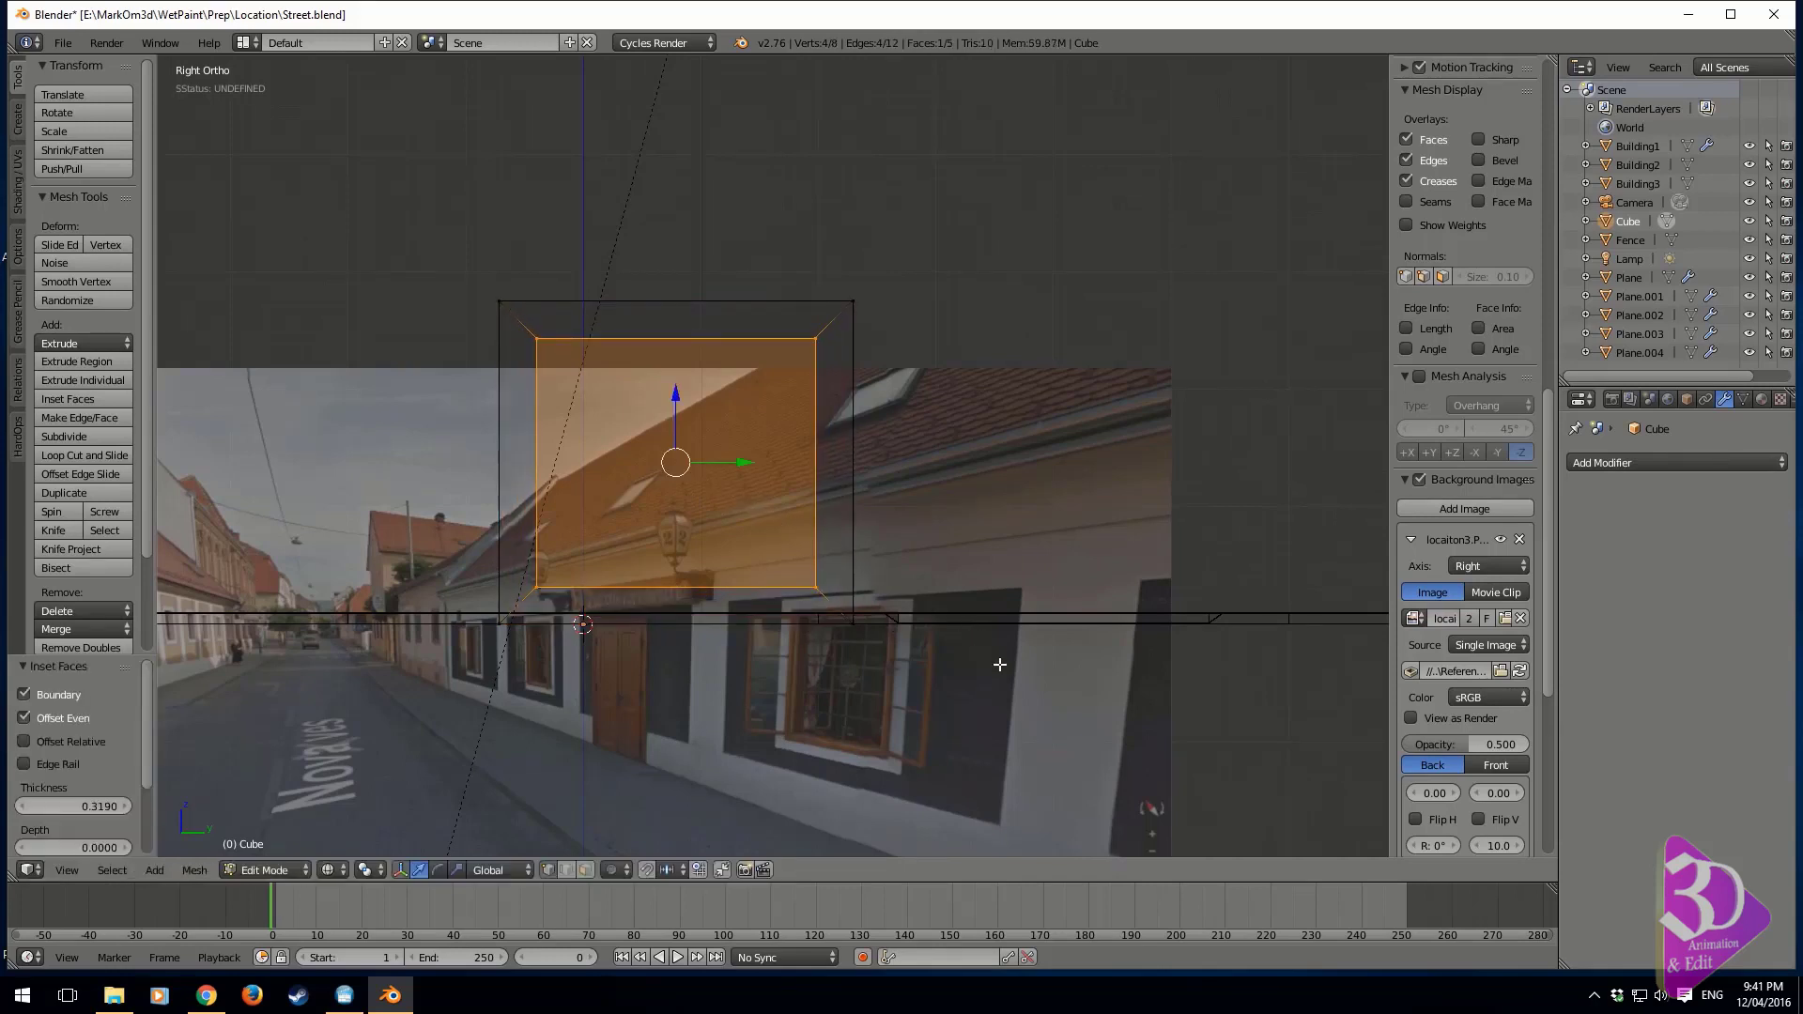
Scale the inset face to about 0.711 along Z and lower it about 0.208 units
key("s")
key("z")
left_click(789, 521)
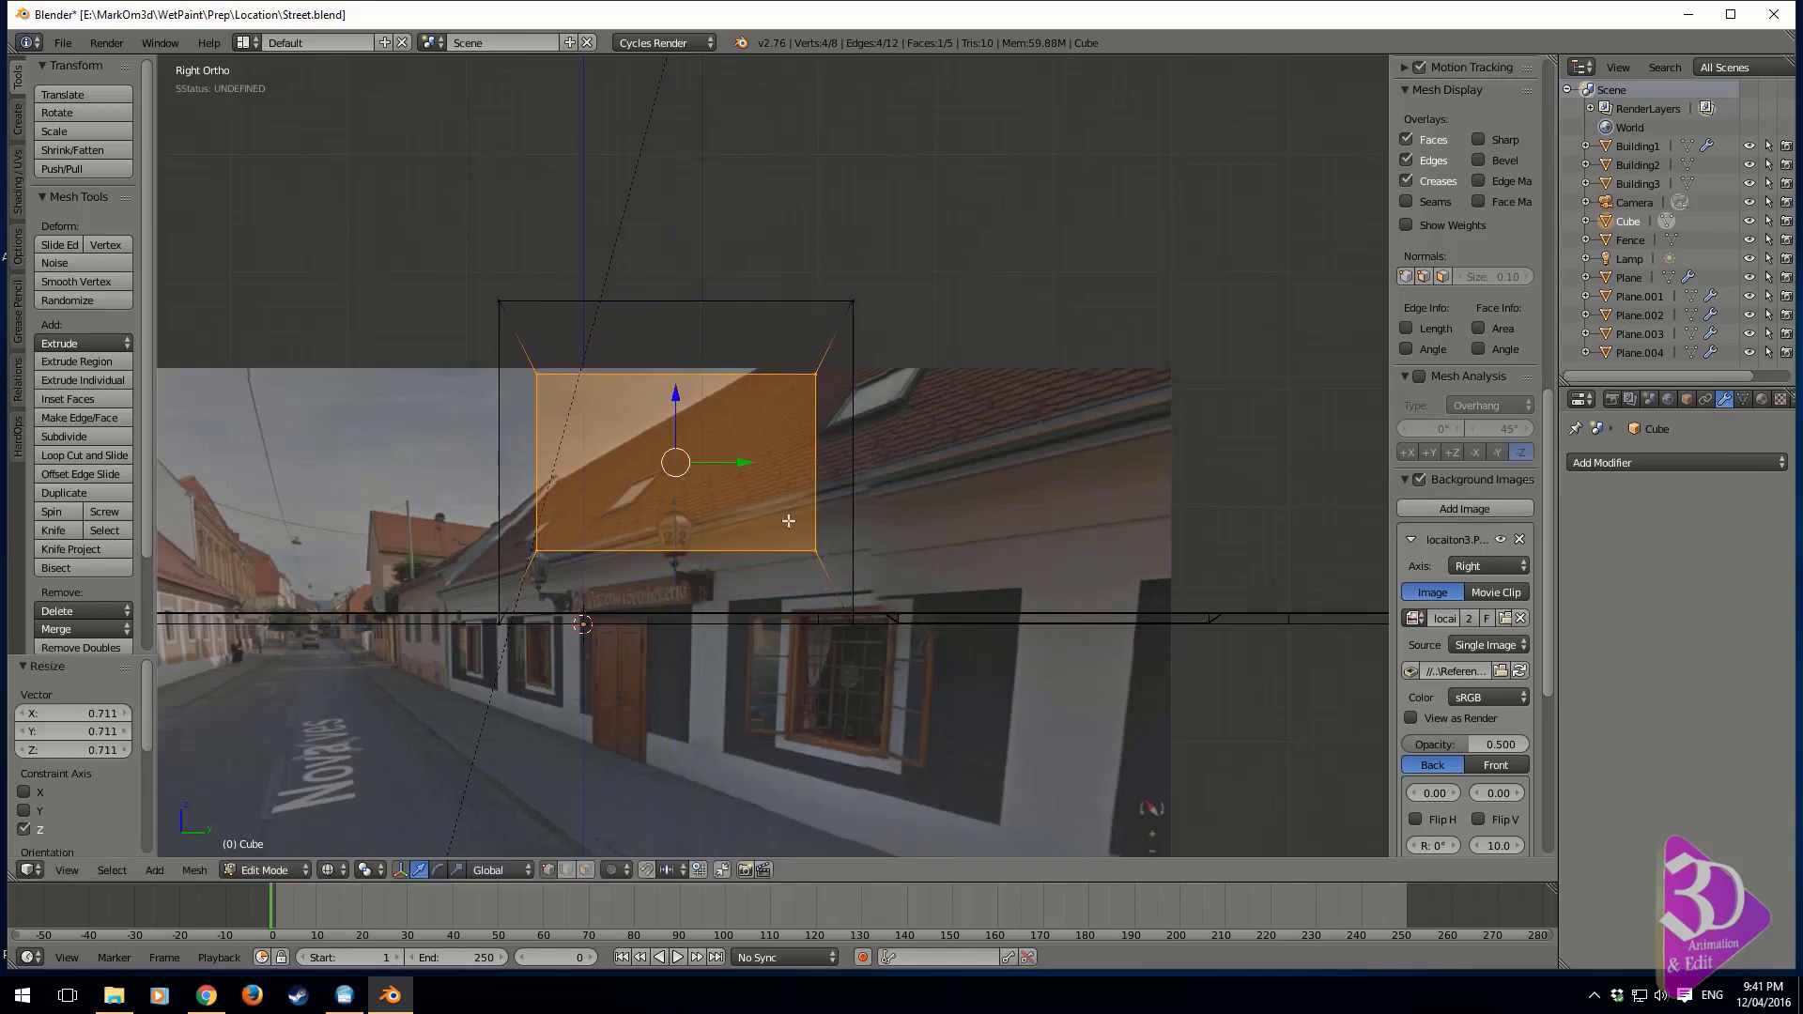
left_click_drag(668, 395, 670, 423)
Raise the inset face about 0.105 units along Z and fine-tune the height of its top edge
middle_click_drag(989, 744, 1005, 587, "shift")
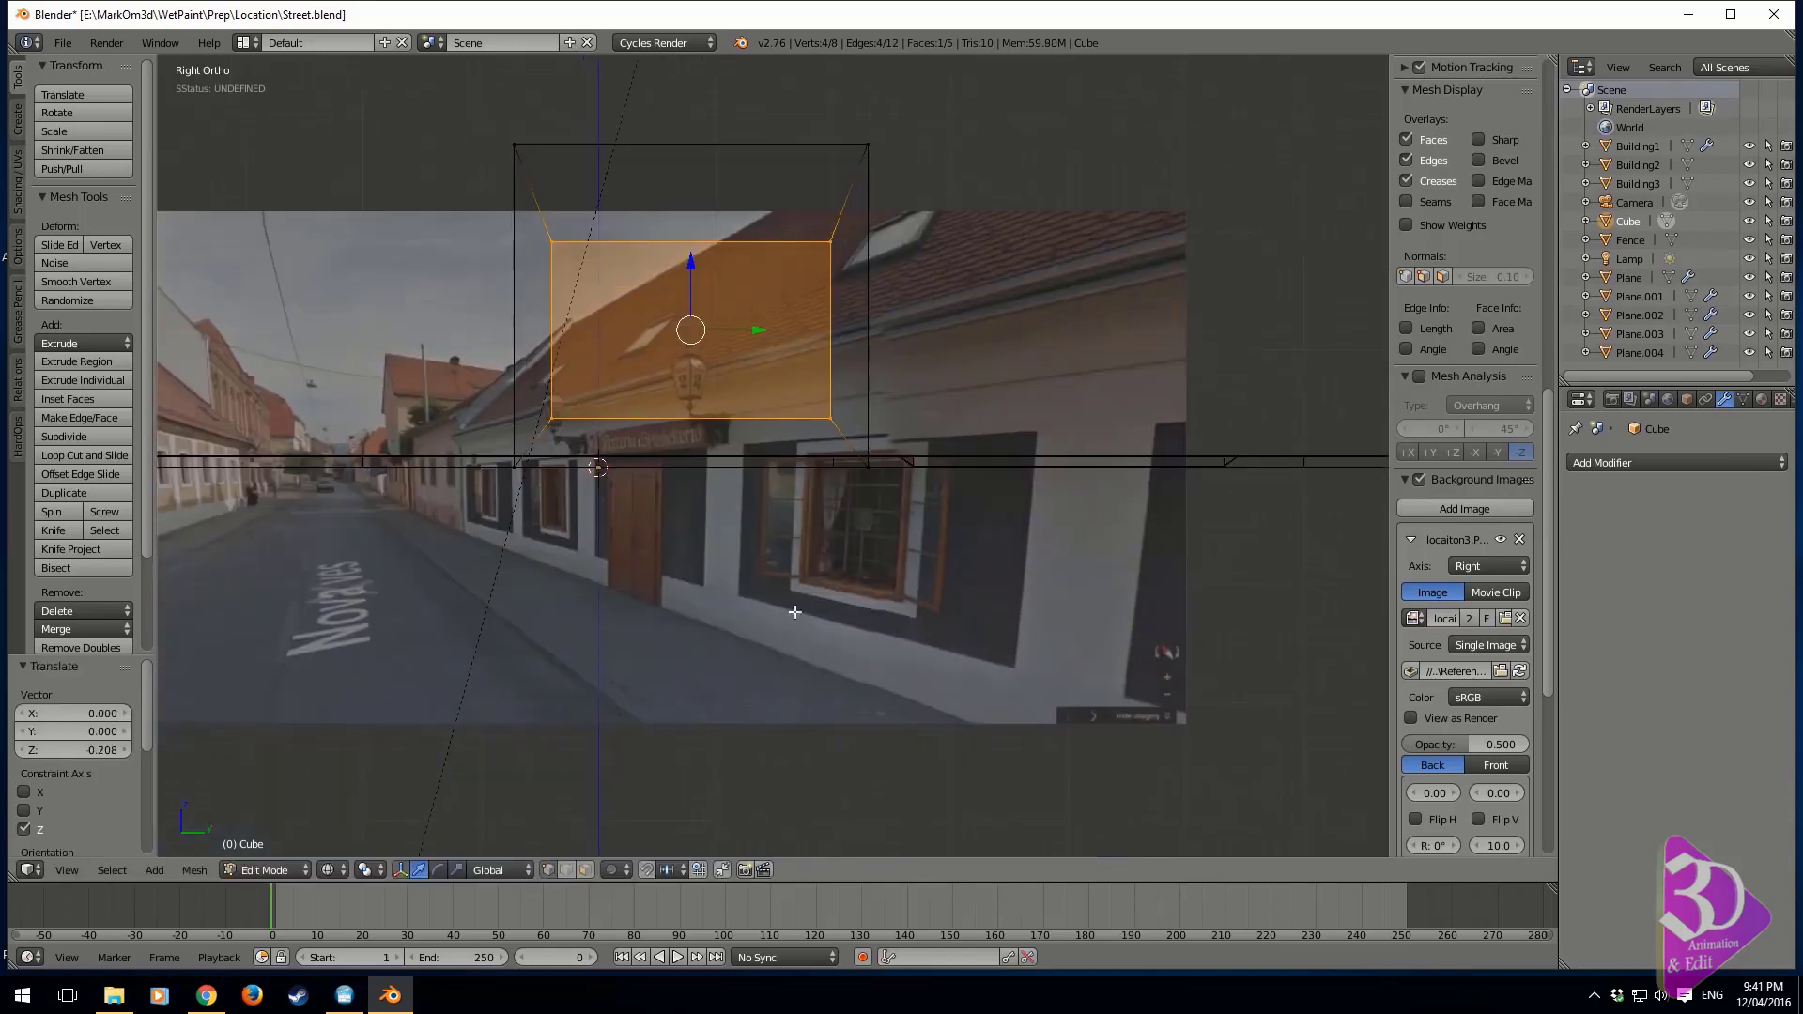
key("z")
middle_click_drag(832, 493, 909, 526, "shift")
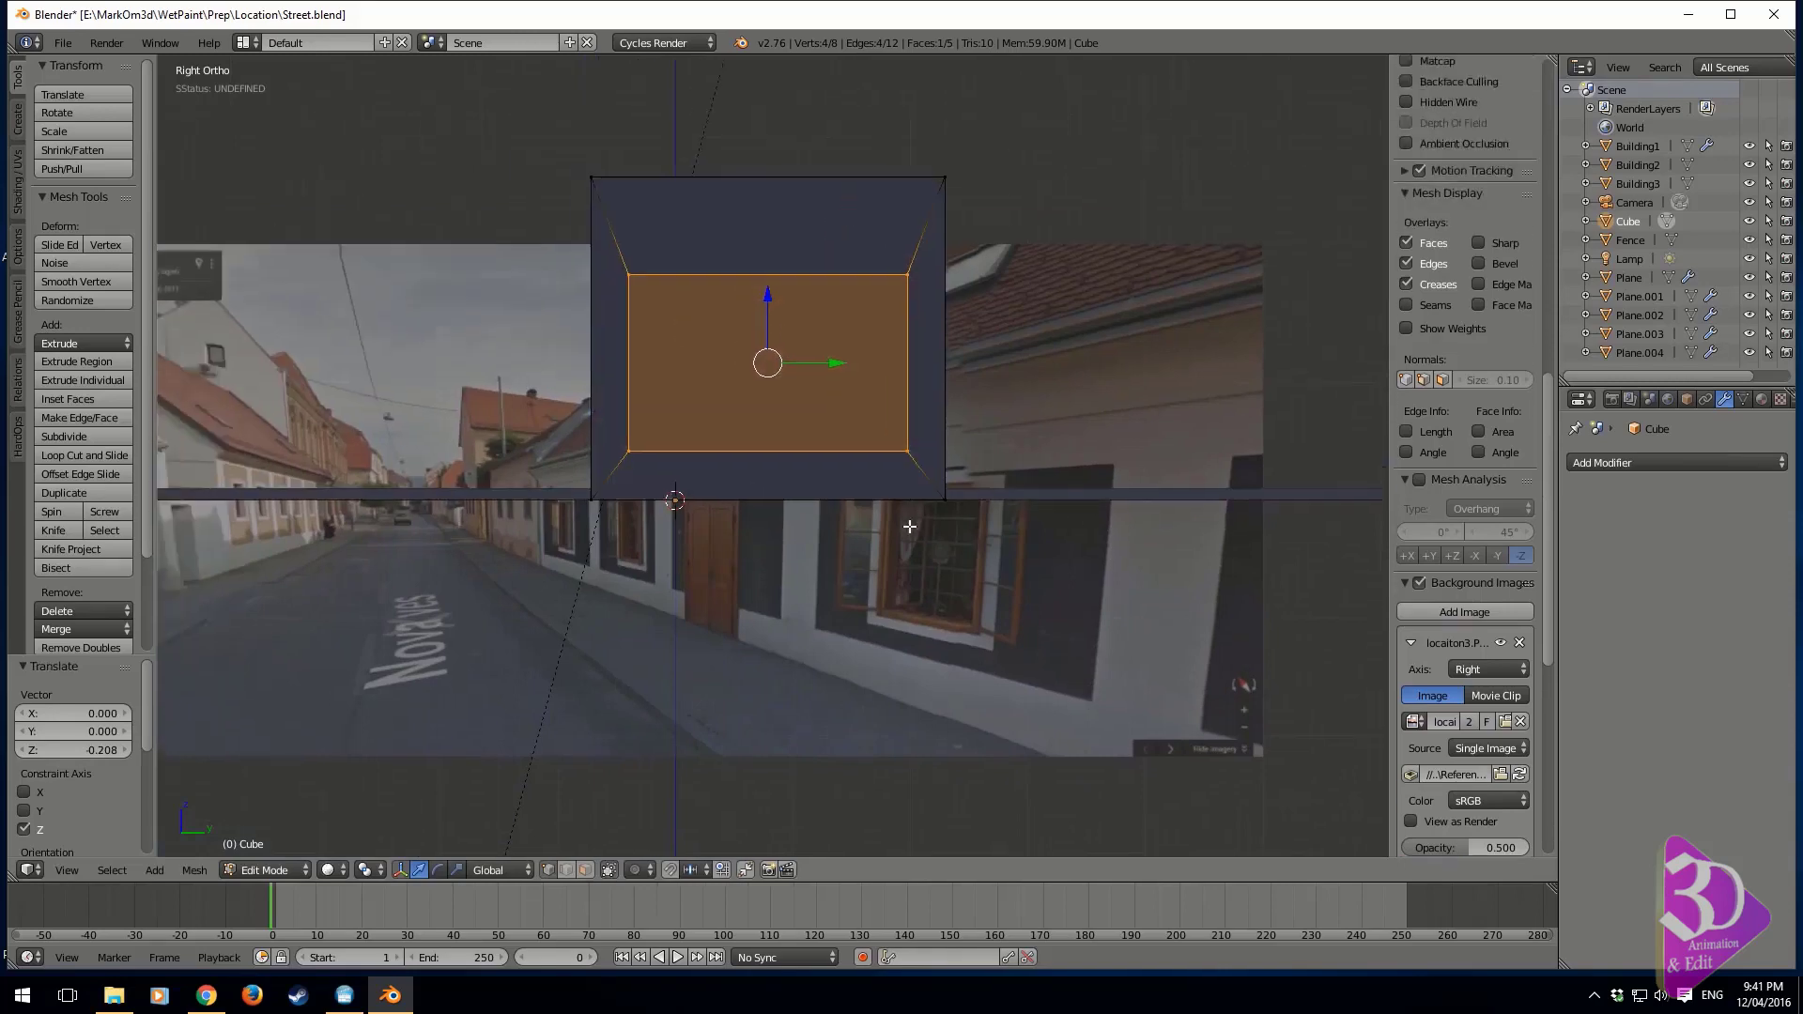
key("z")
scroll(1071, 564, "up", 2)
middle_click_drag(1070, 563, 1005, 576, "shift")
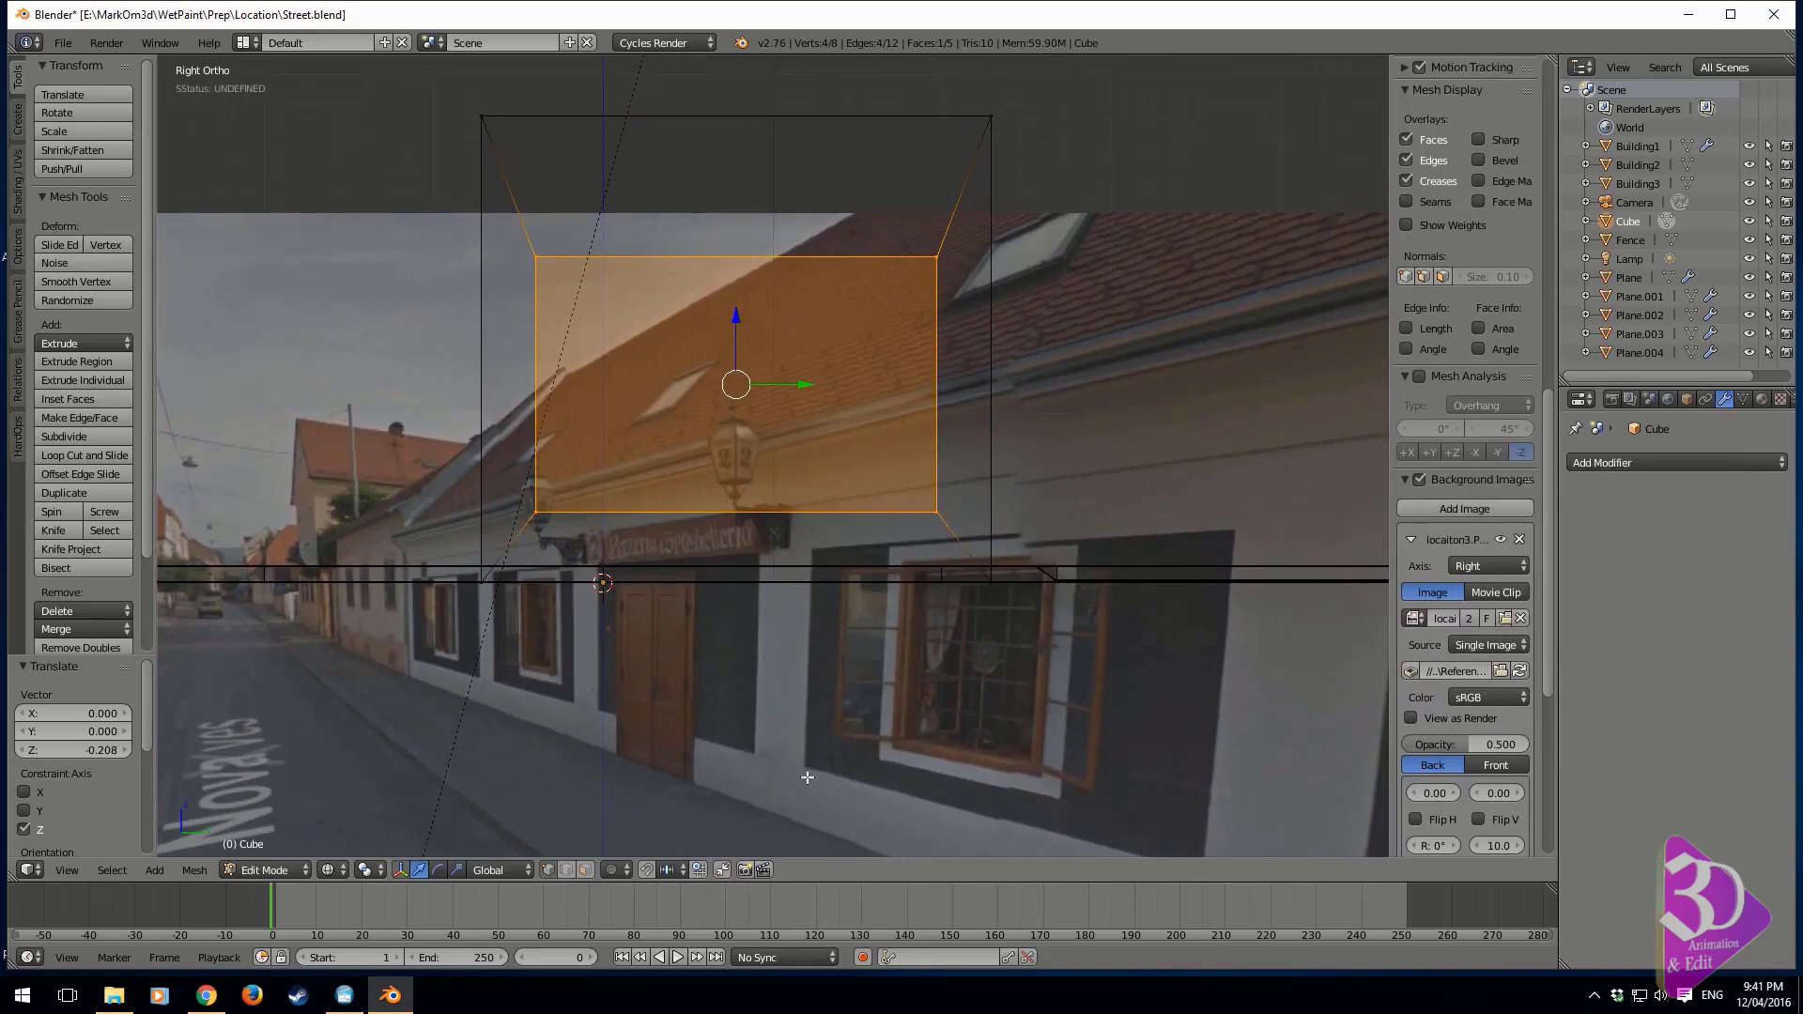
left_click_drag(738, 318, 738, 300)
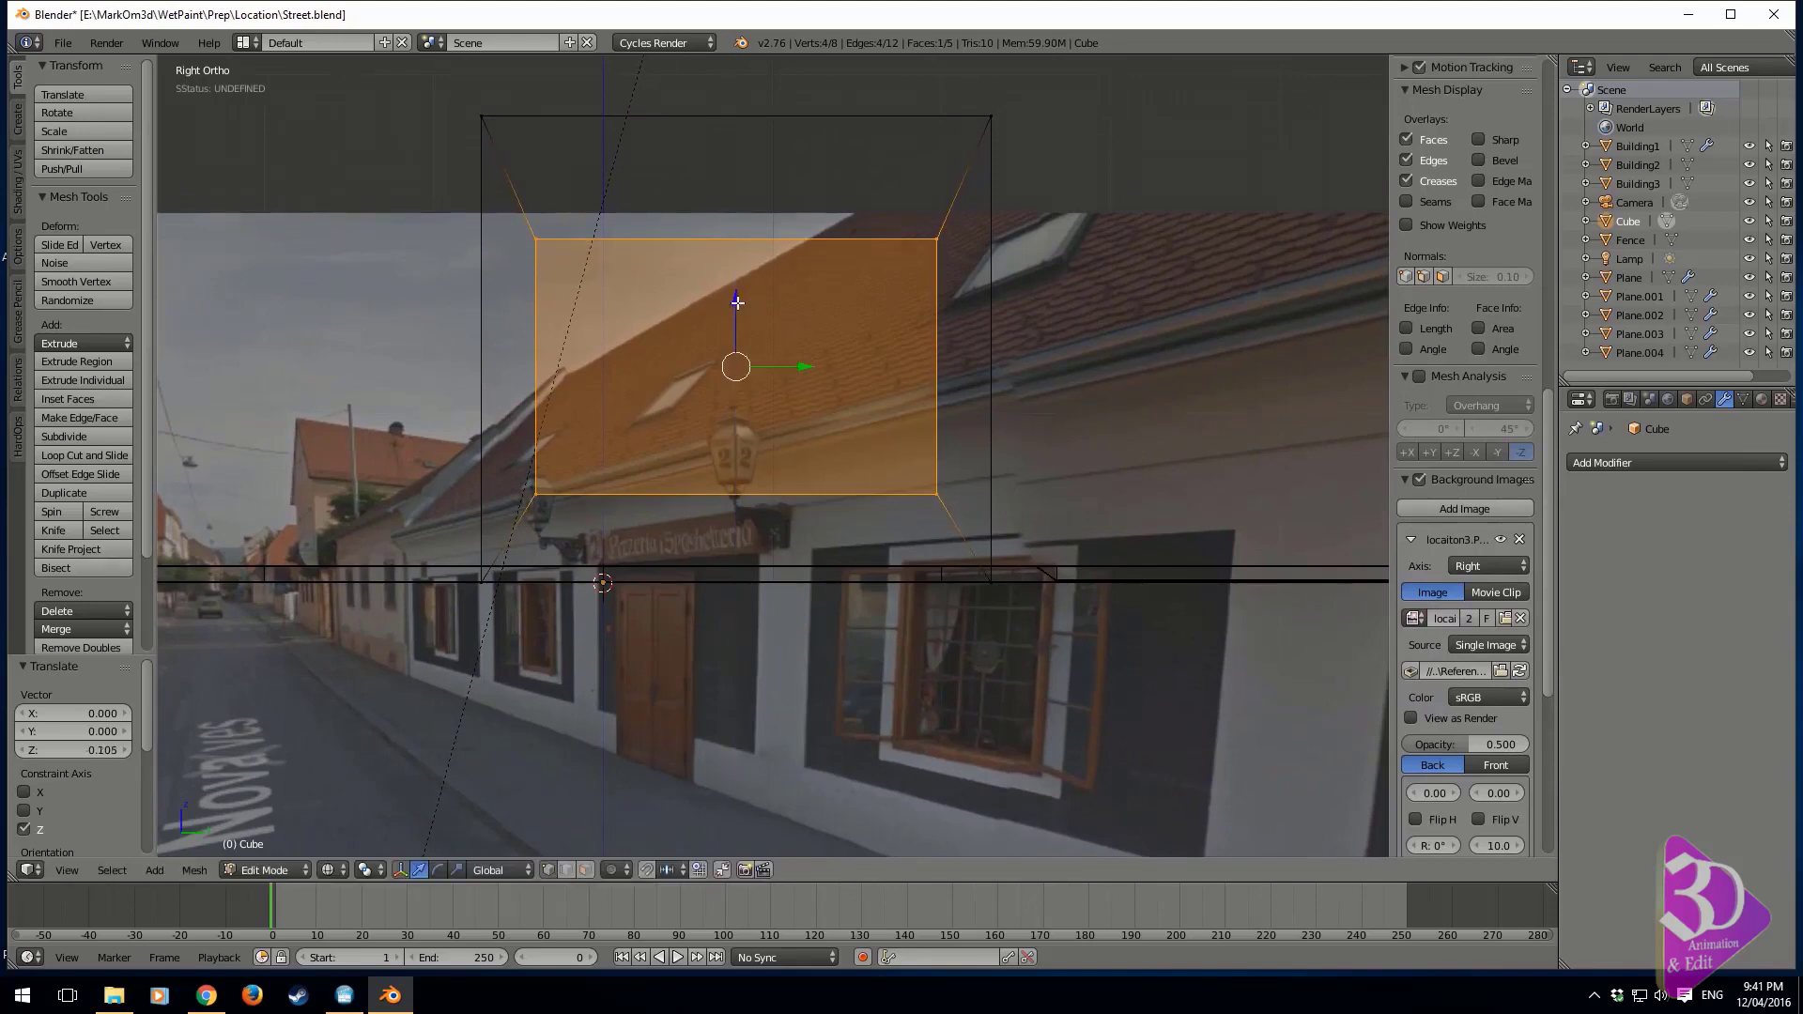
middle_click_drag(824, 286, 833, 320, "shift")
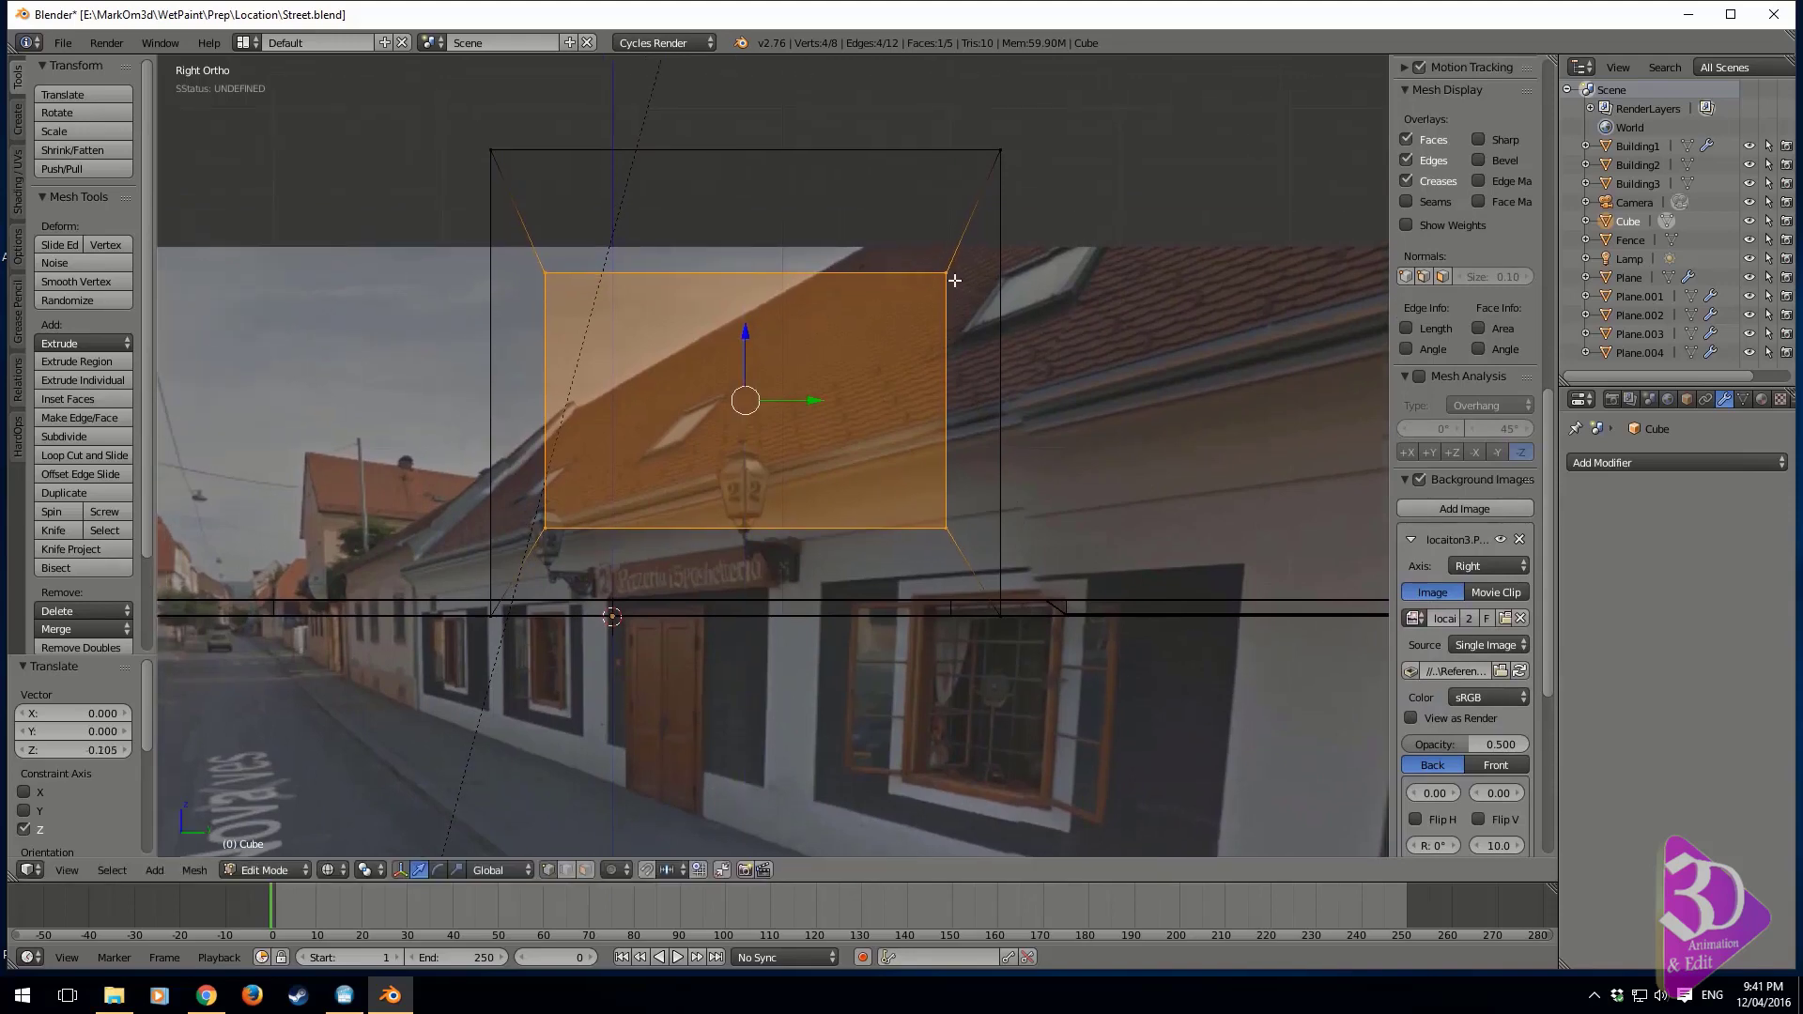
right_click(954, 279)
mouse_move(740, 211)
left_mouse_down()
mouse_move(746, 235)
mouse_move(746, 217)
left_mouse_up()
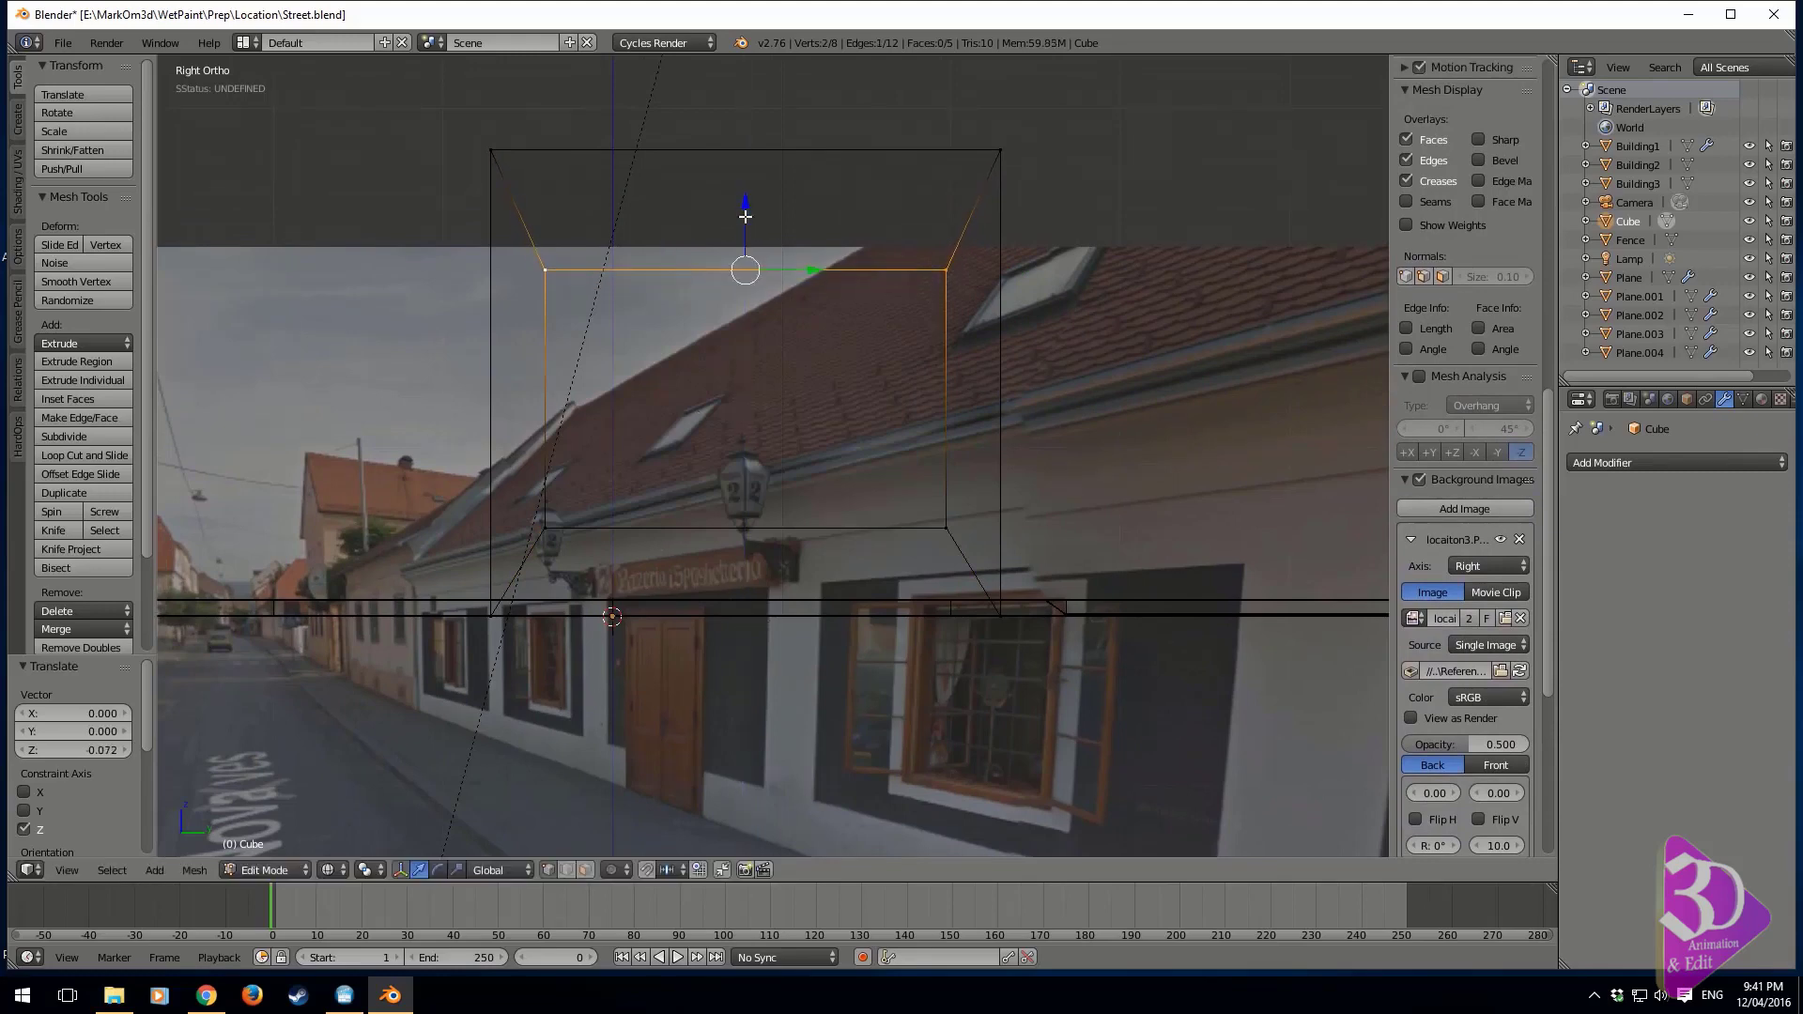
In face selection mode, inset the wall's inner face again and raise it about 0.033 units along Z
left_click(585, 869)
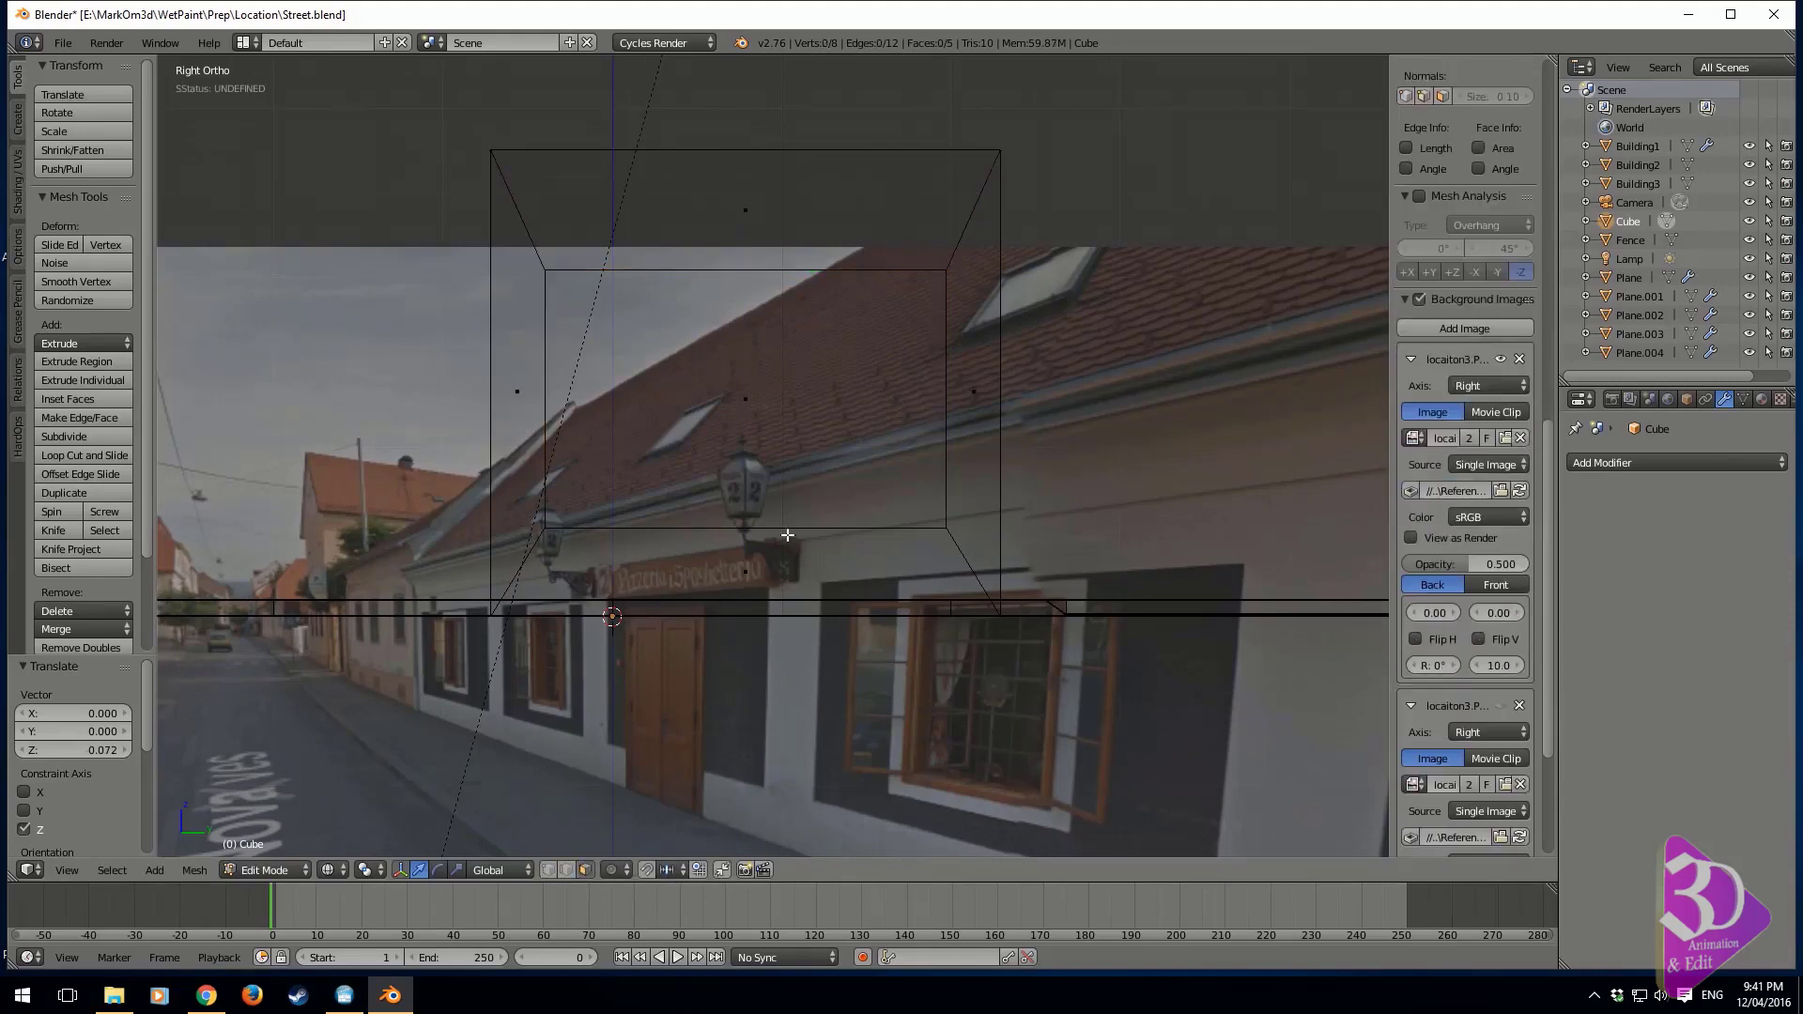
right_click(742, 402)
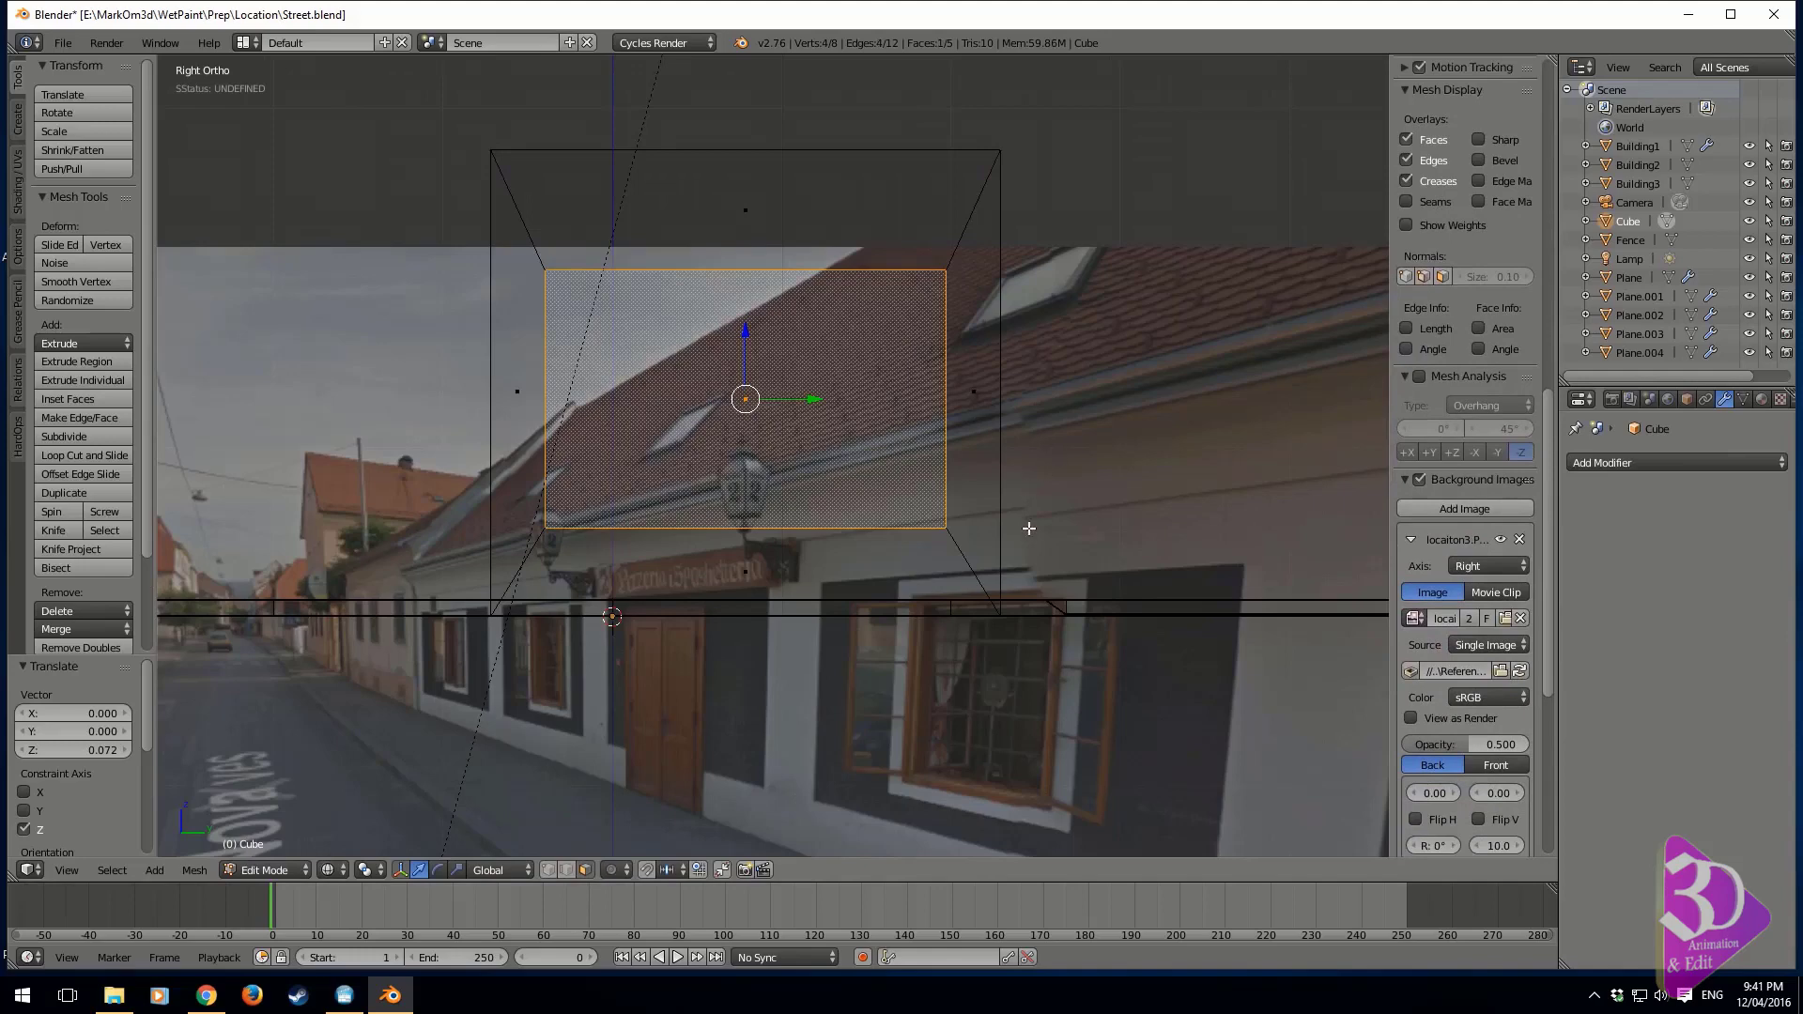
key("i")
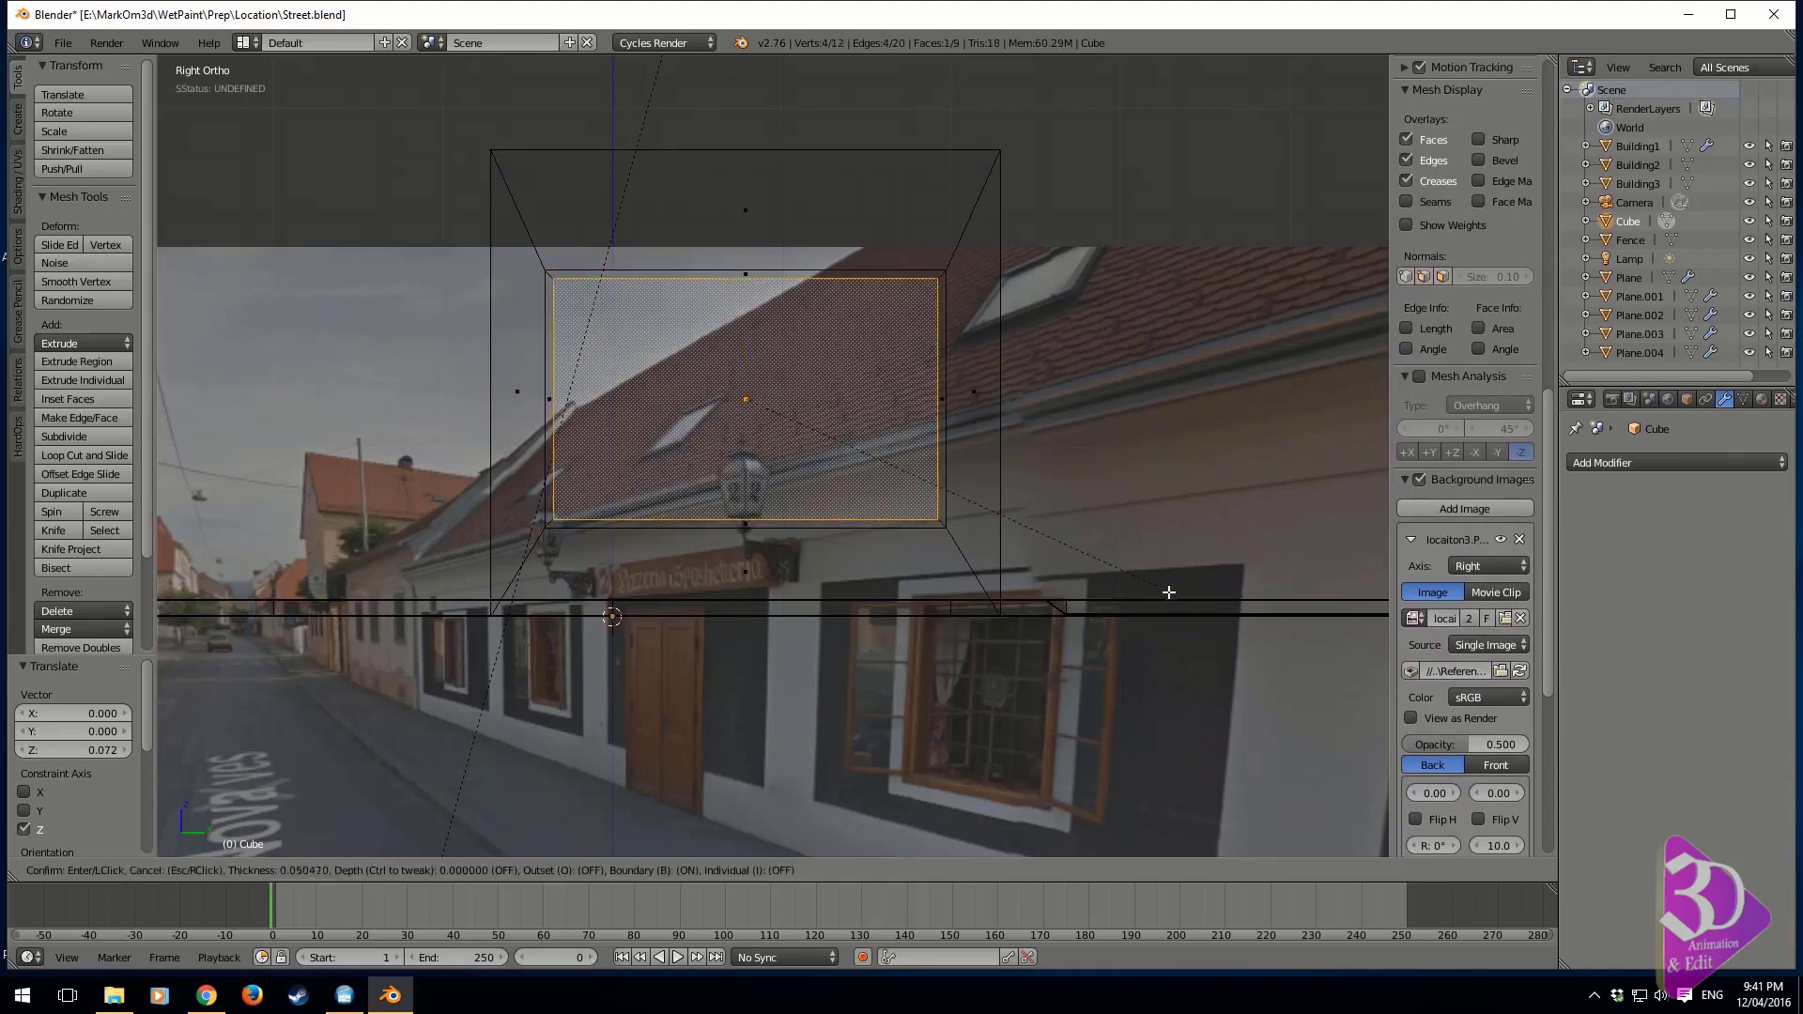
left_click(769, 377)
left_click_drag(747, 333, 750, 330)
Scale the new inner face to about 0.591 along Y to form the window opening
key("s")
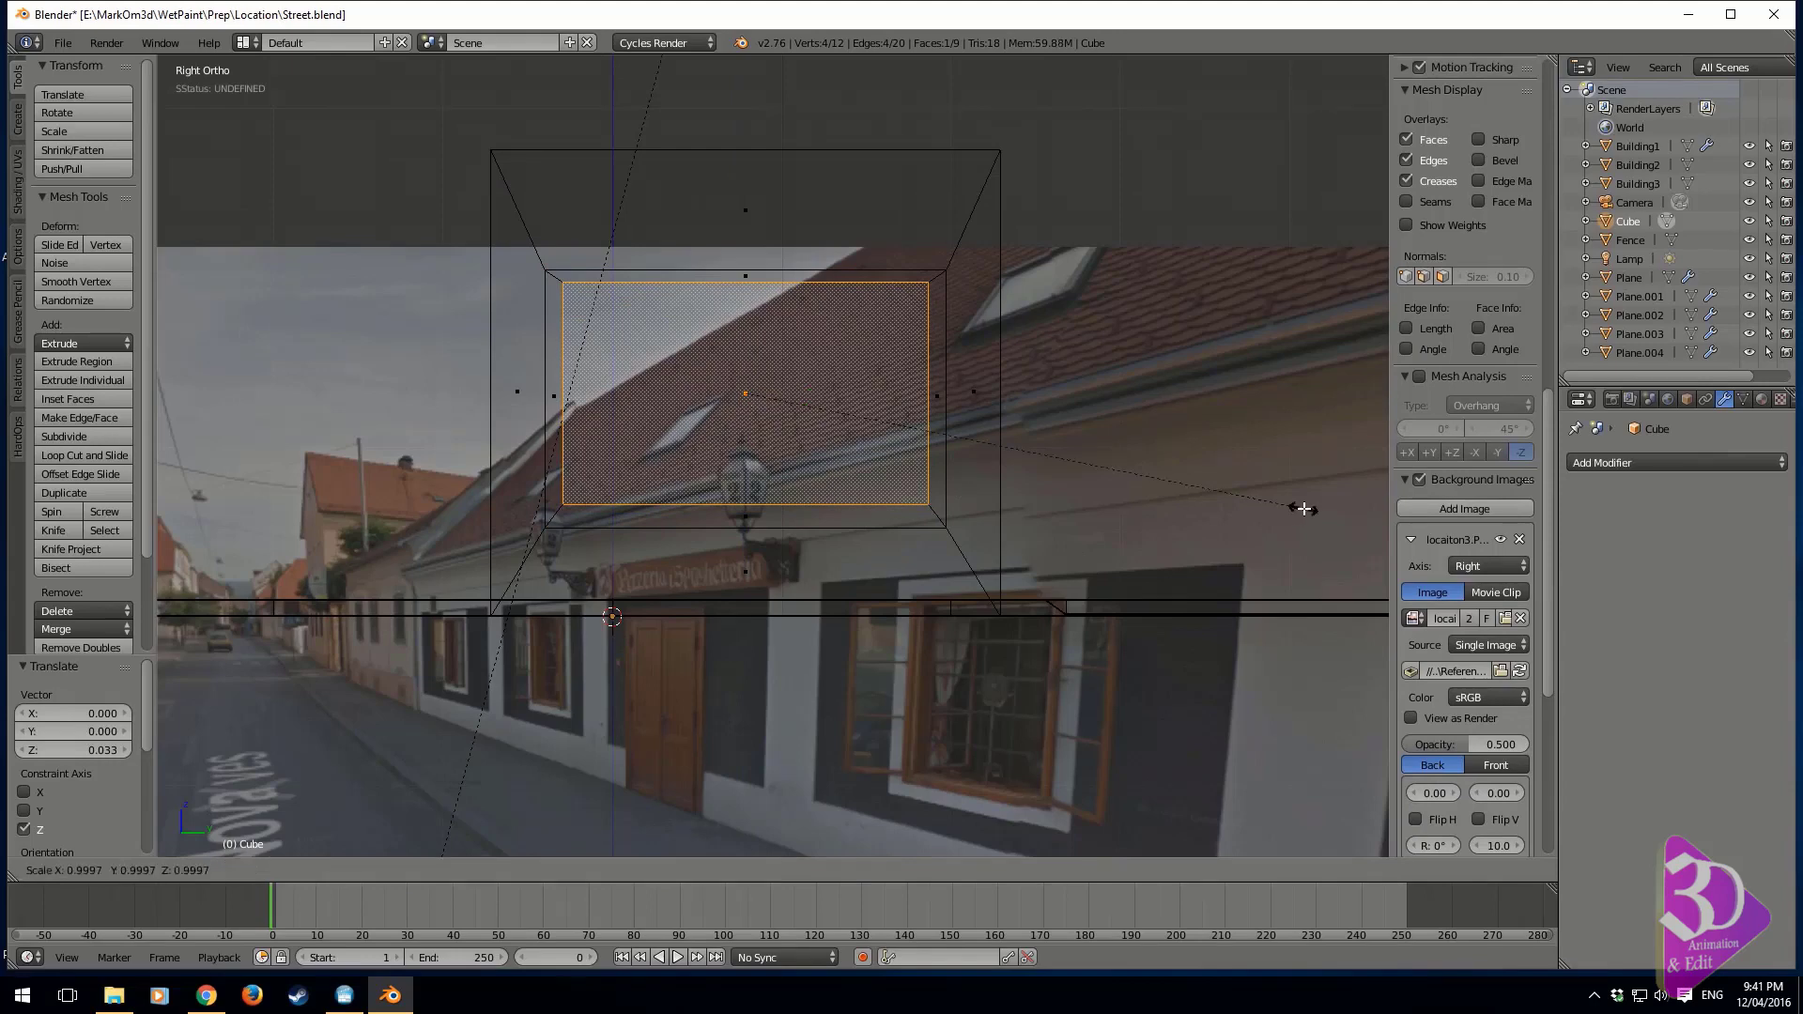
key("y")
left_click(1075, 499)
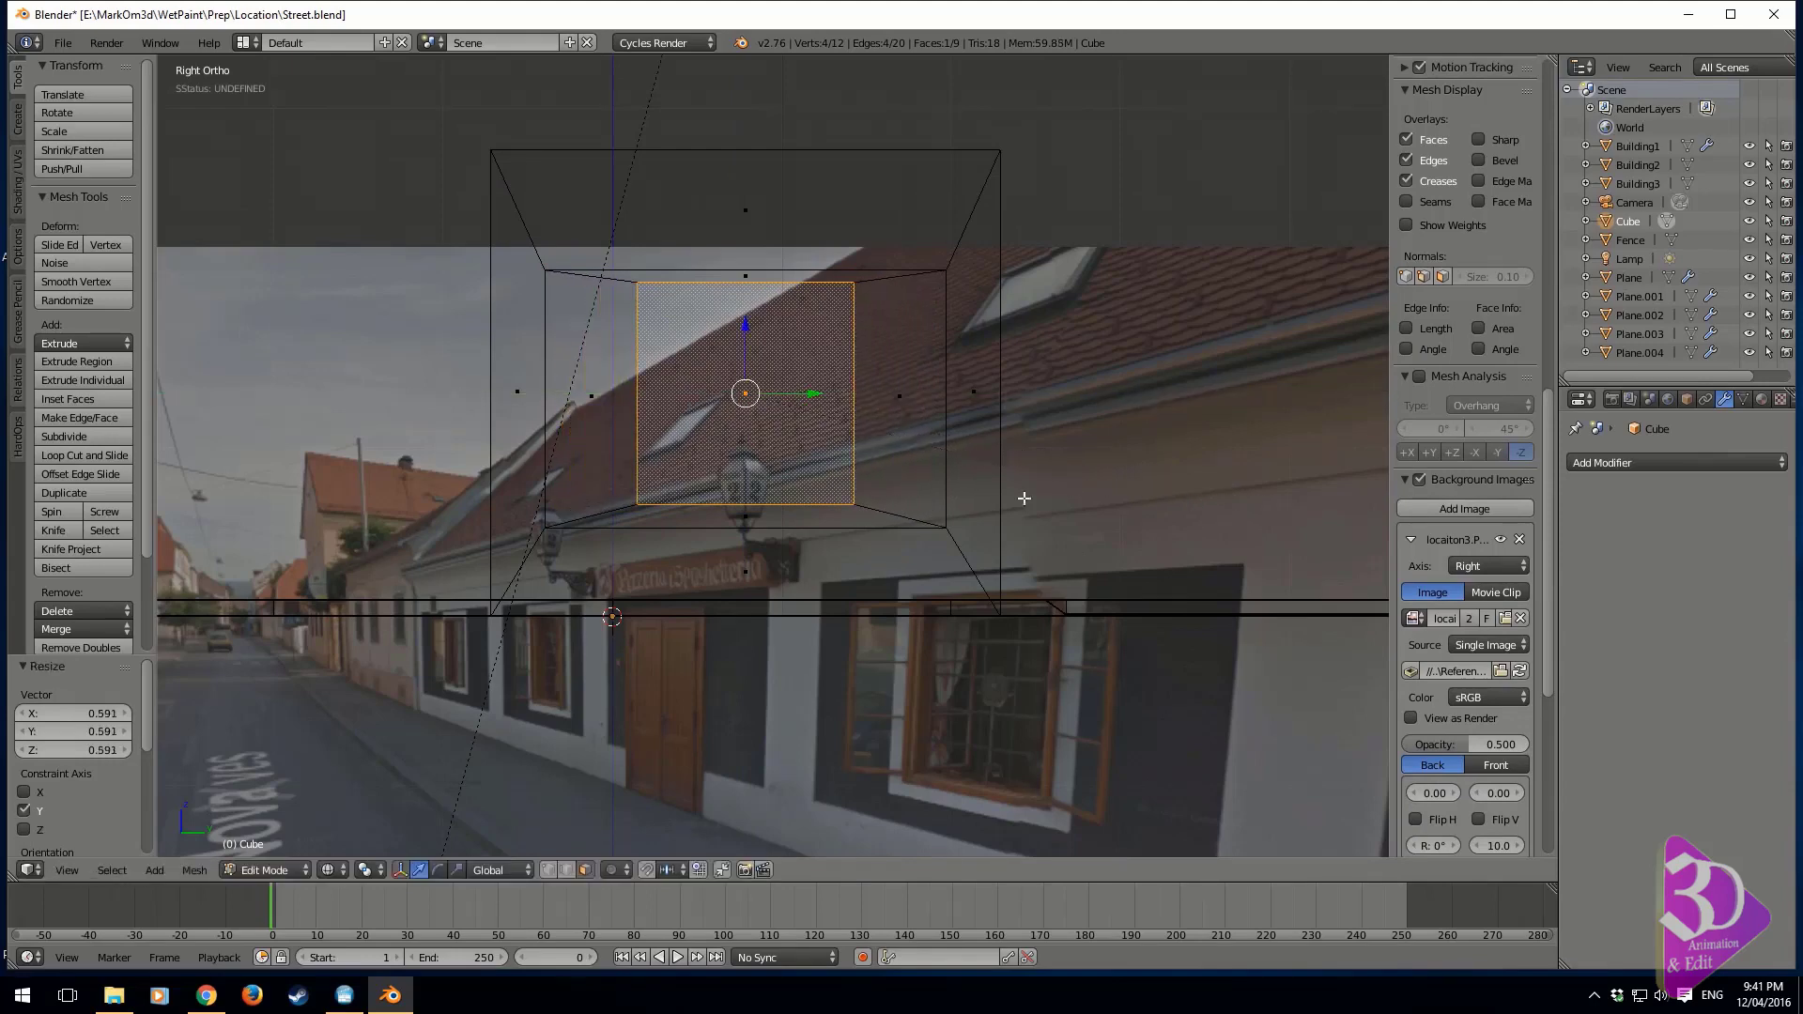
Inset the window face by about 0.096 and extrude it about 0.179 units along X into the wall
middle_click_drag(970, 635, 1039, 578, "shift")
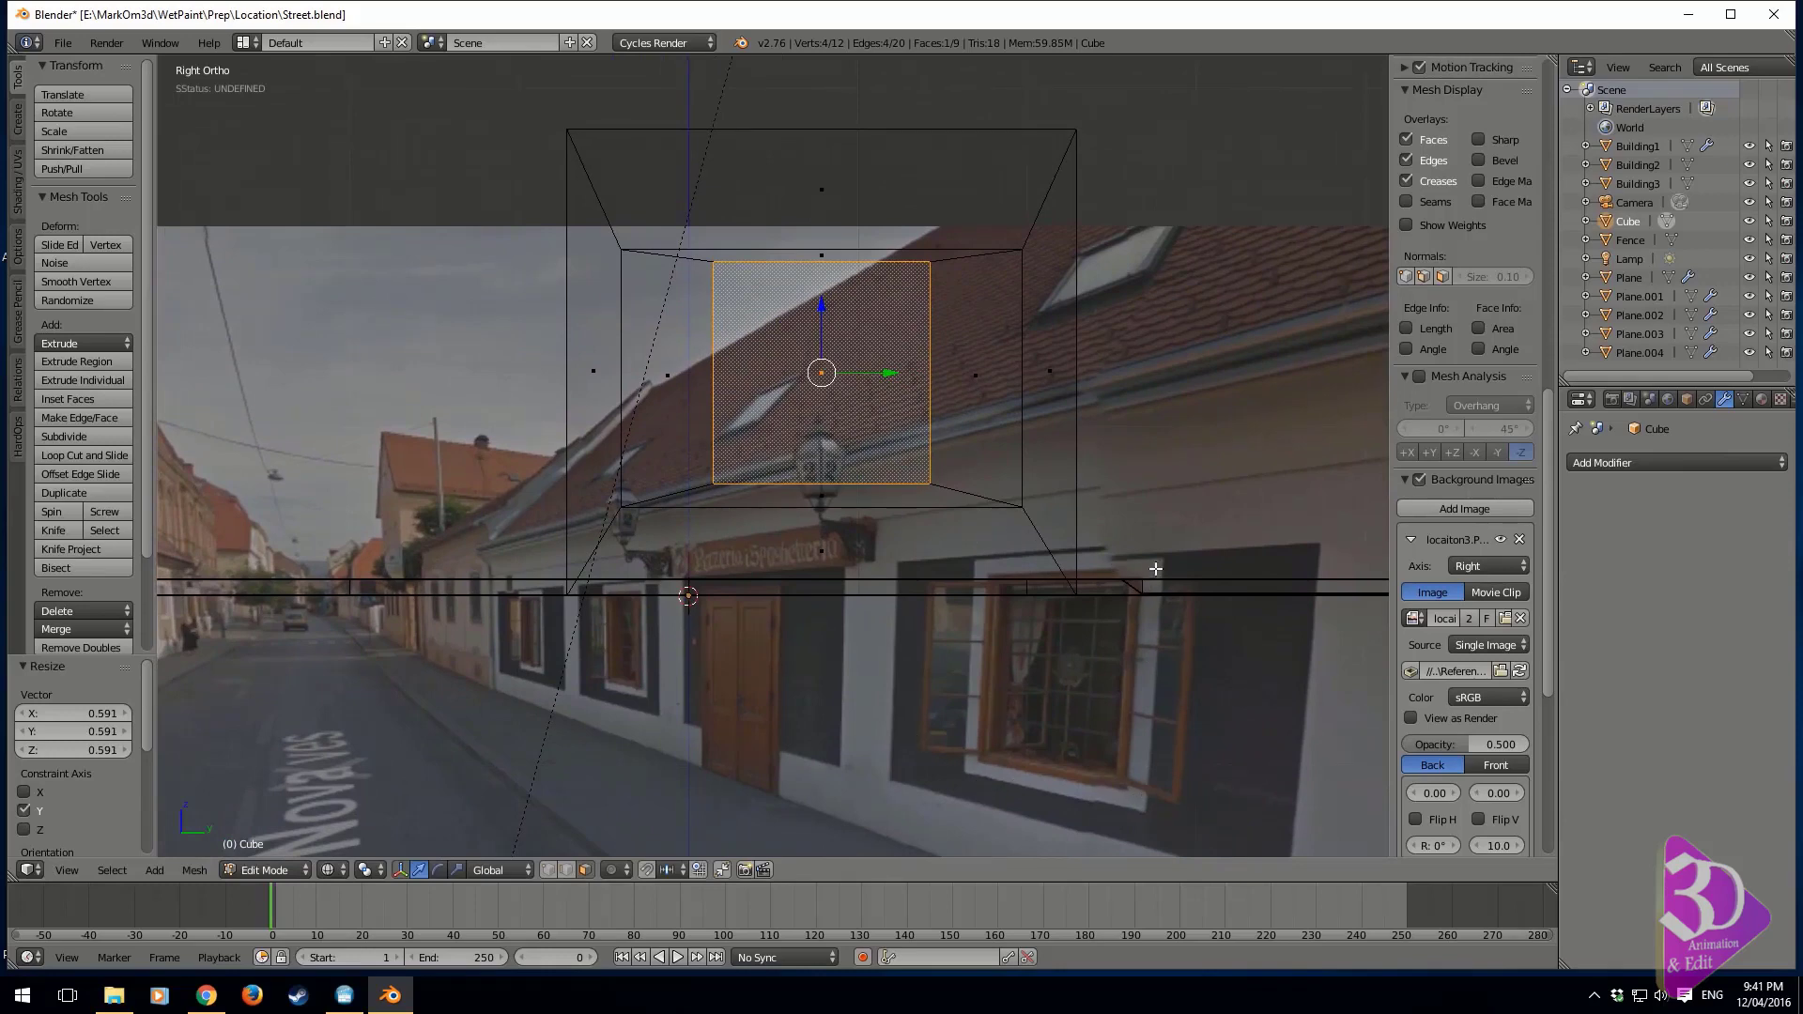
middle_click_drag(788, 366, 790, 386, "shift")
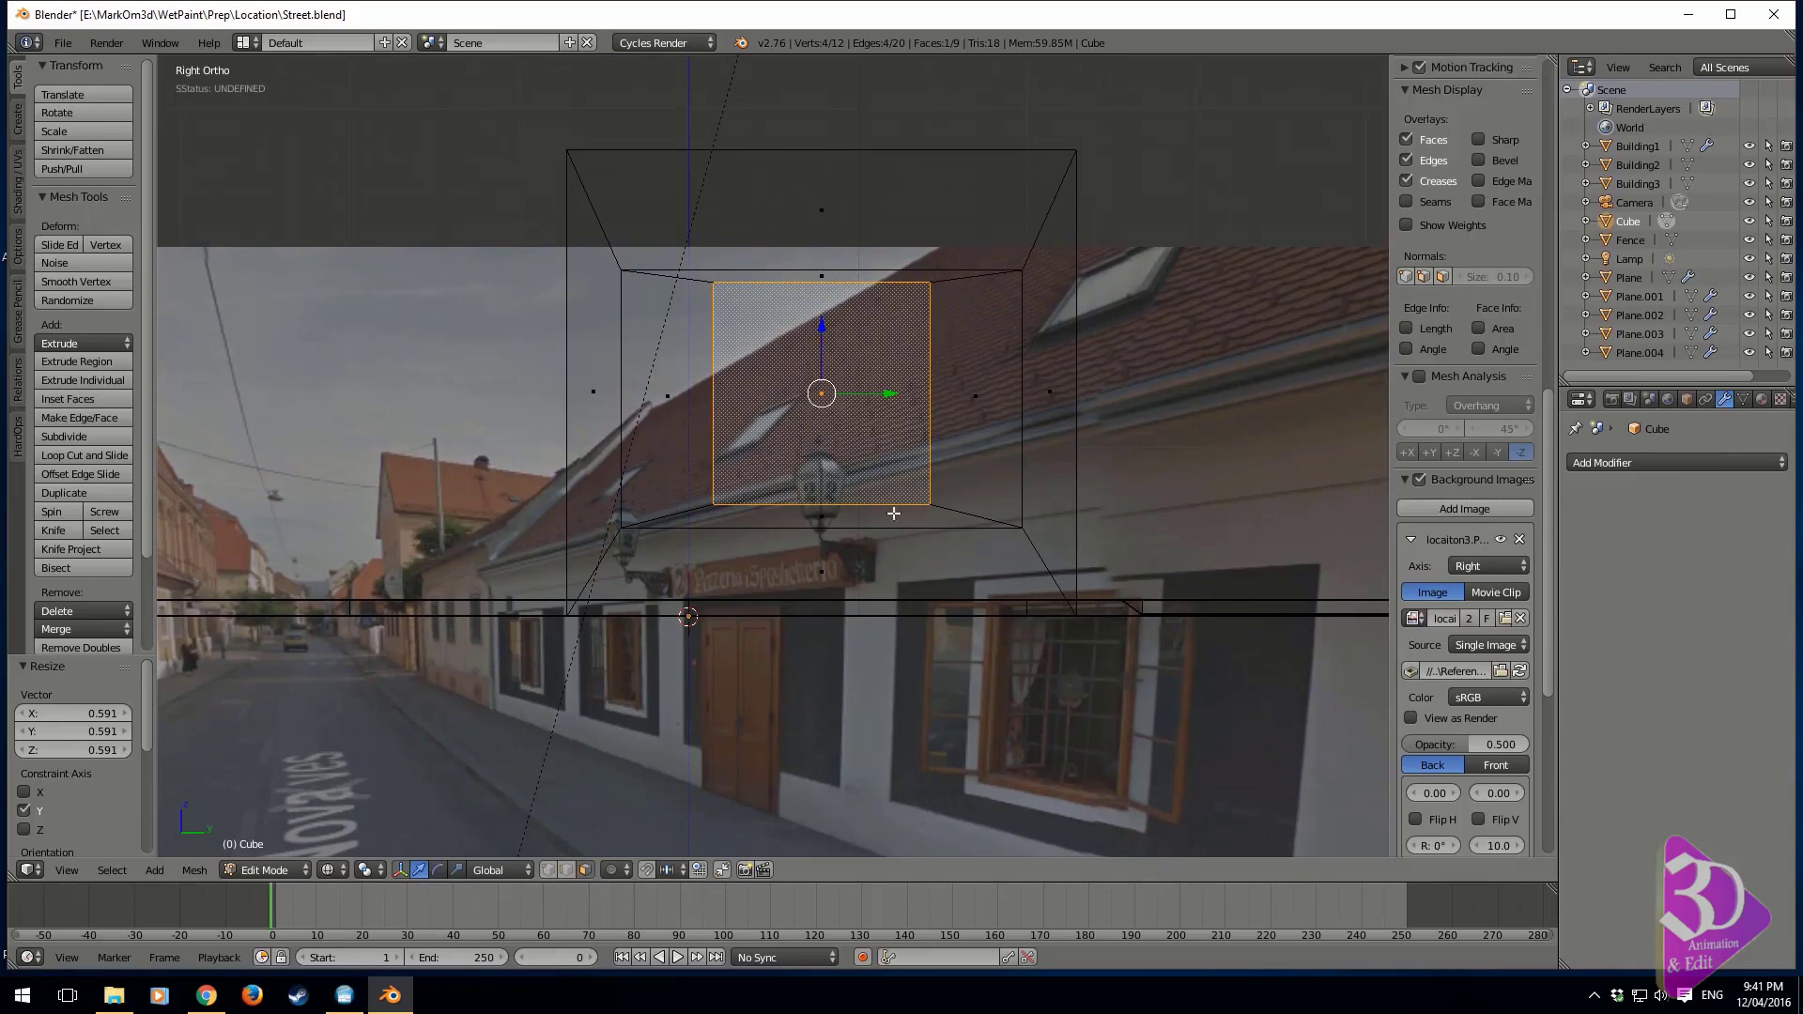
key("i")
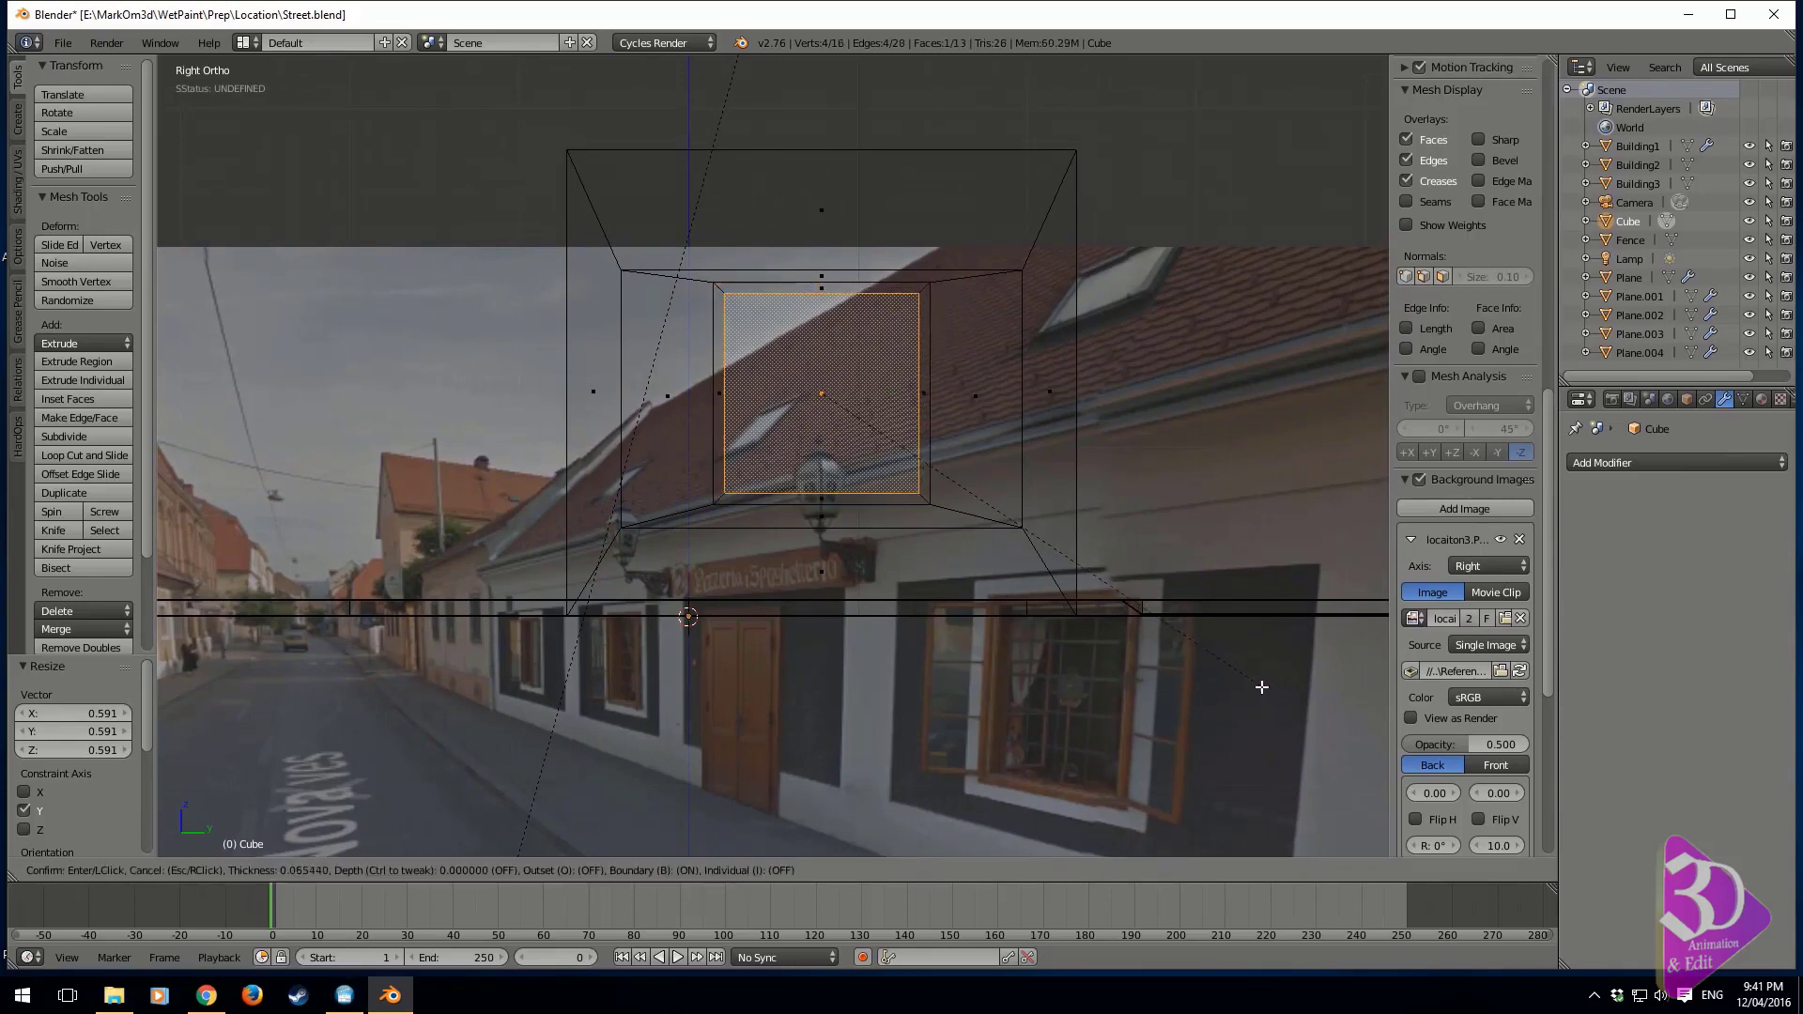
left_click(1258, 687)
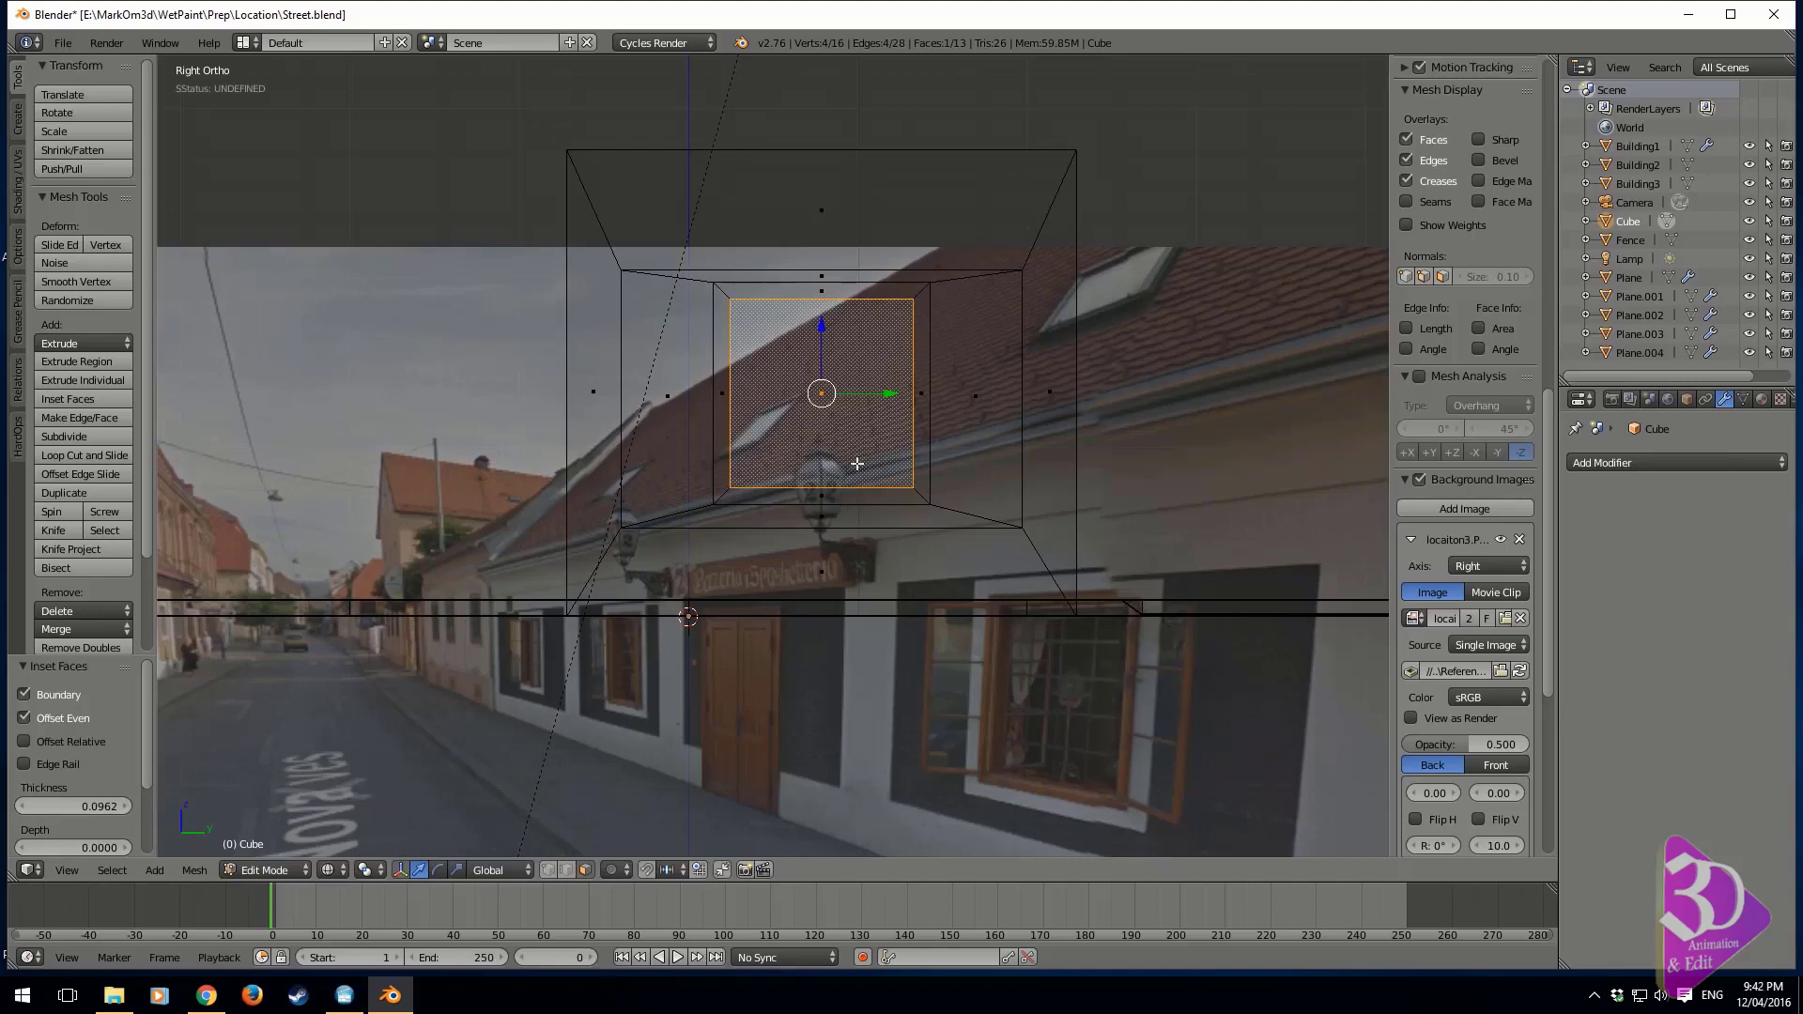
middle_click_drag(858, 464, 979, 519)
key("e")
left_click(909, 504)
Extrude the ring of four faces around the window frame about 0.017 units towards the street and display the model in solid shading
mouse_move(977, 521)
middle_mouse_down("shift")
mouse_move(918, 559)
mouse_move(960, 520)
middle_mouse_up("shift")
scroll(904, 559, "up", 3)
right_click(883, 571, "alt")
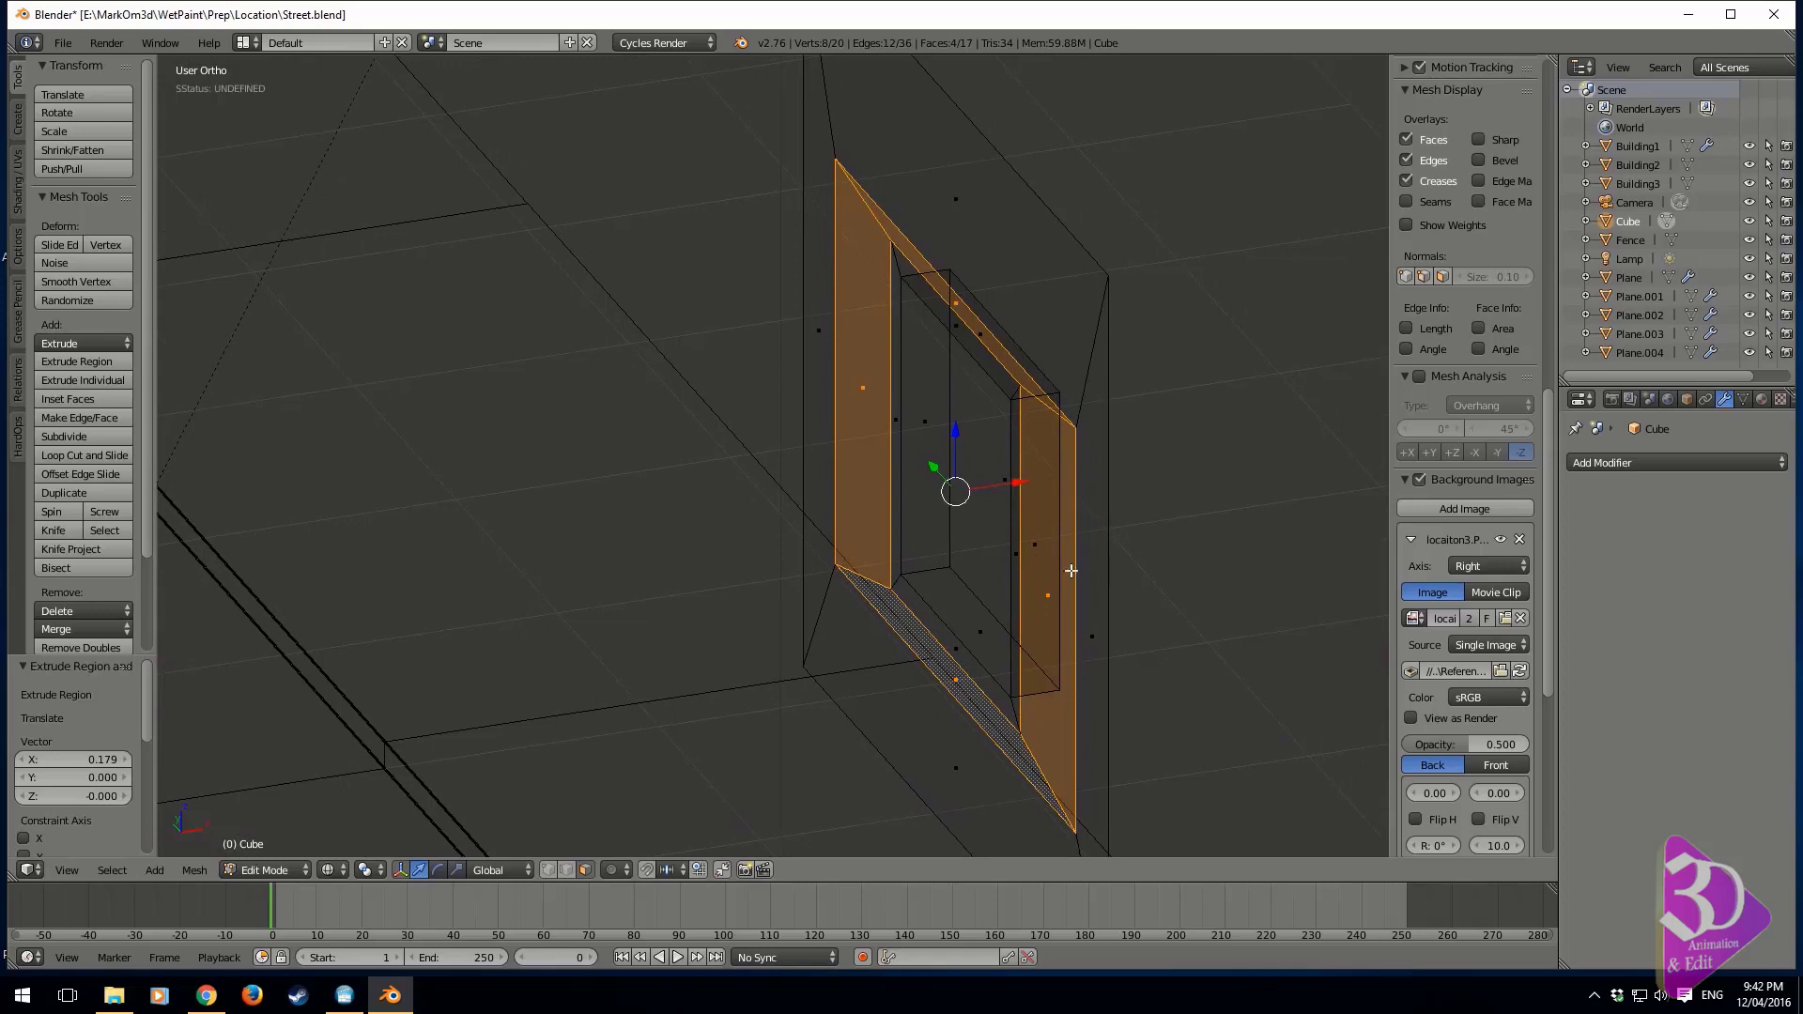
key("e")
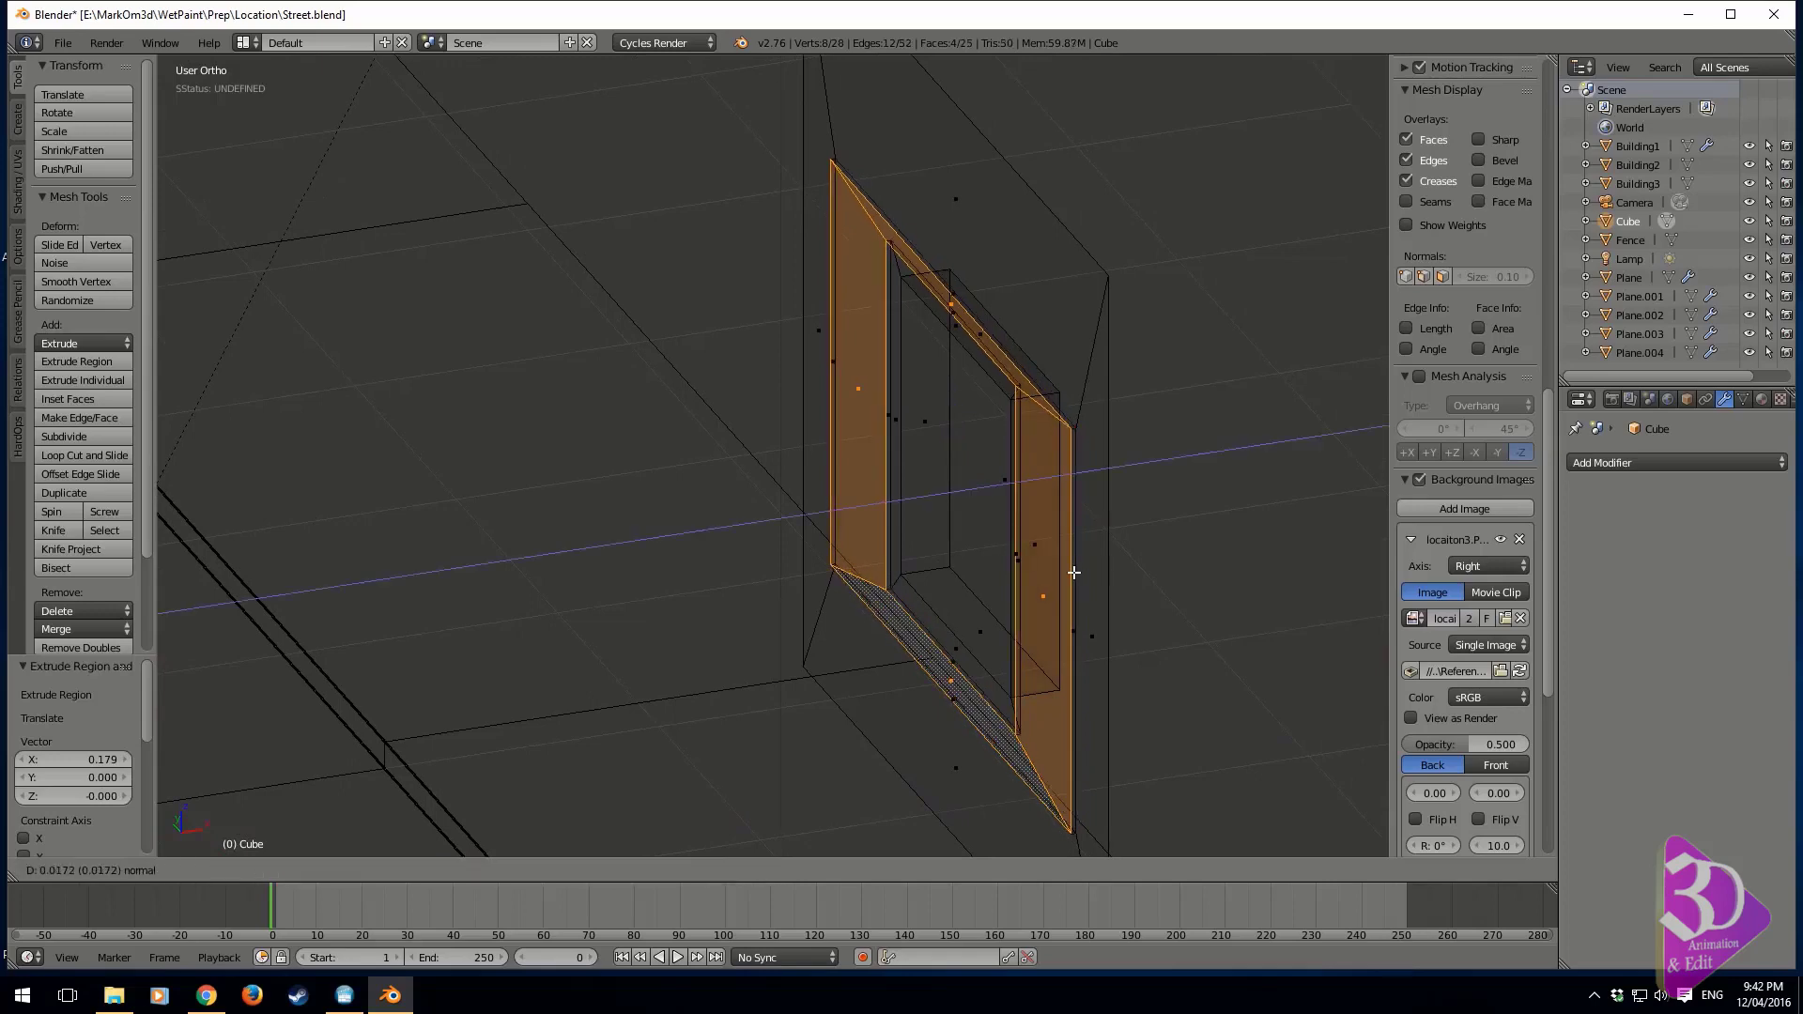
left_click(1071, 575)
key("z")
scroll(912, 584, "up", 2)
scroll(912, 584, "down", 2)
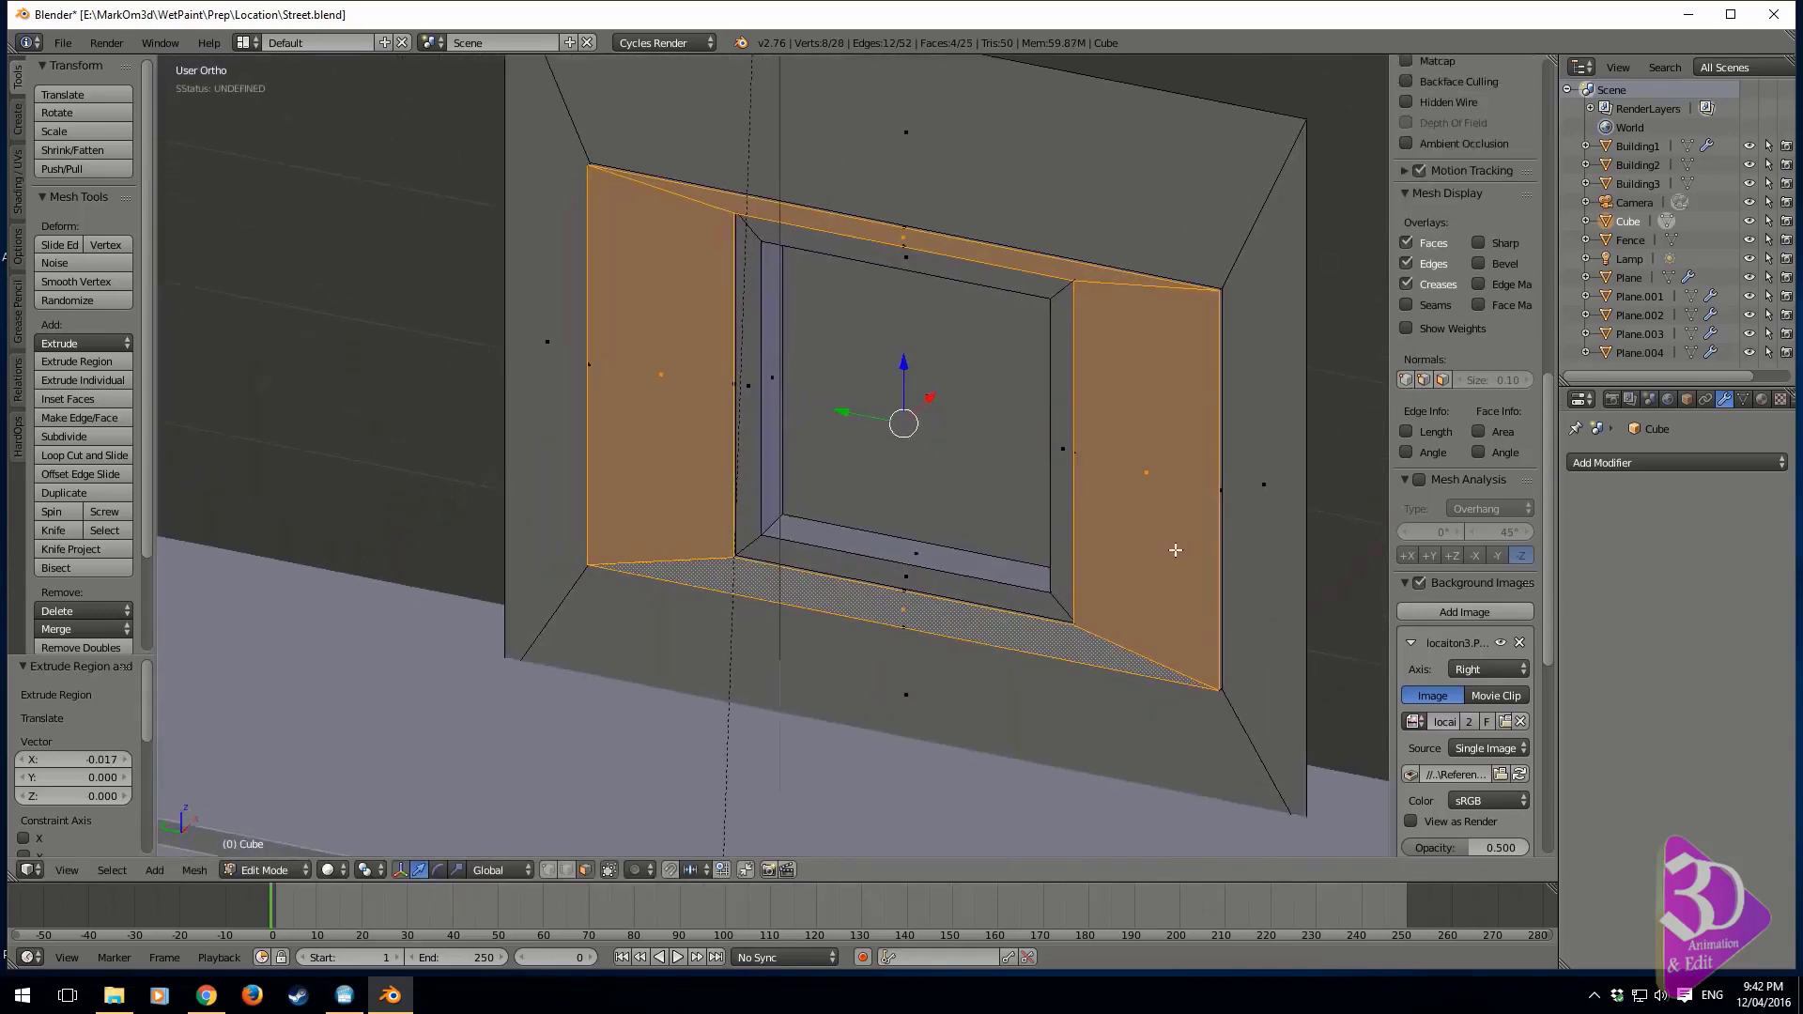
key("Tab")
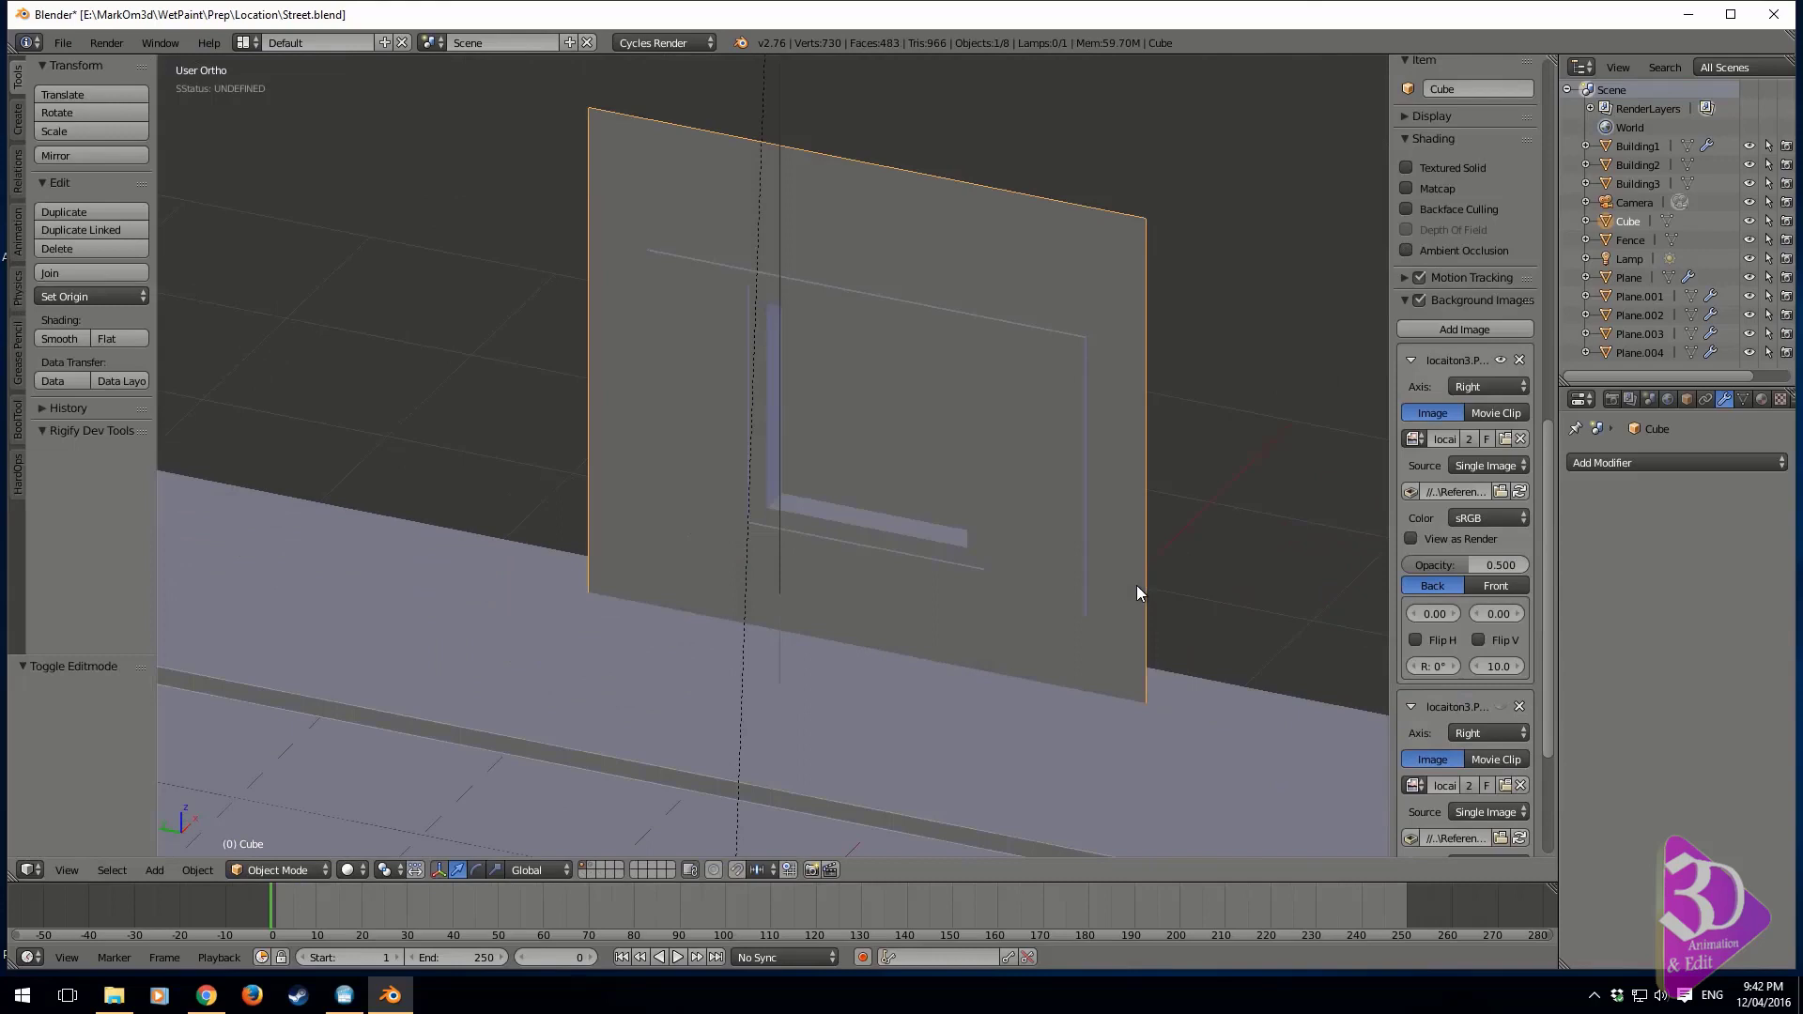
key("Tab")
middle_click_drag(1110, 282, 1127, 394, "shift")
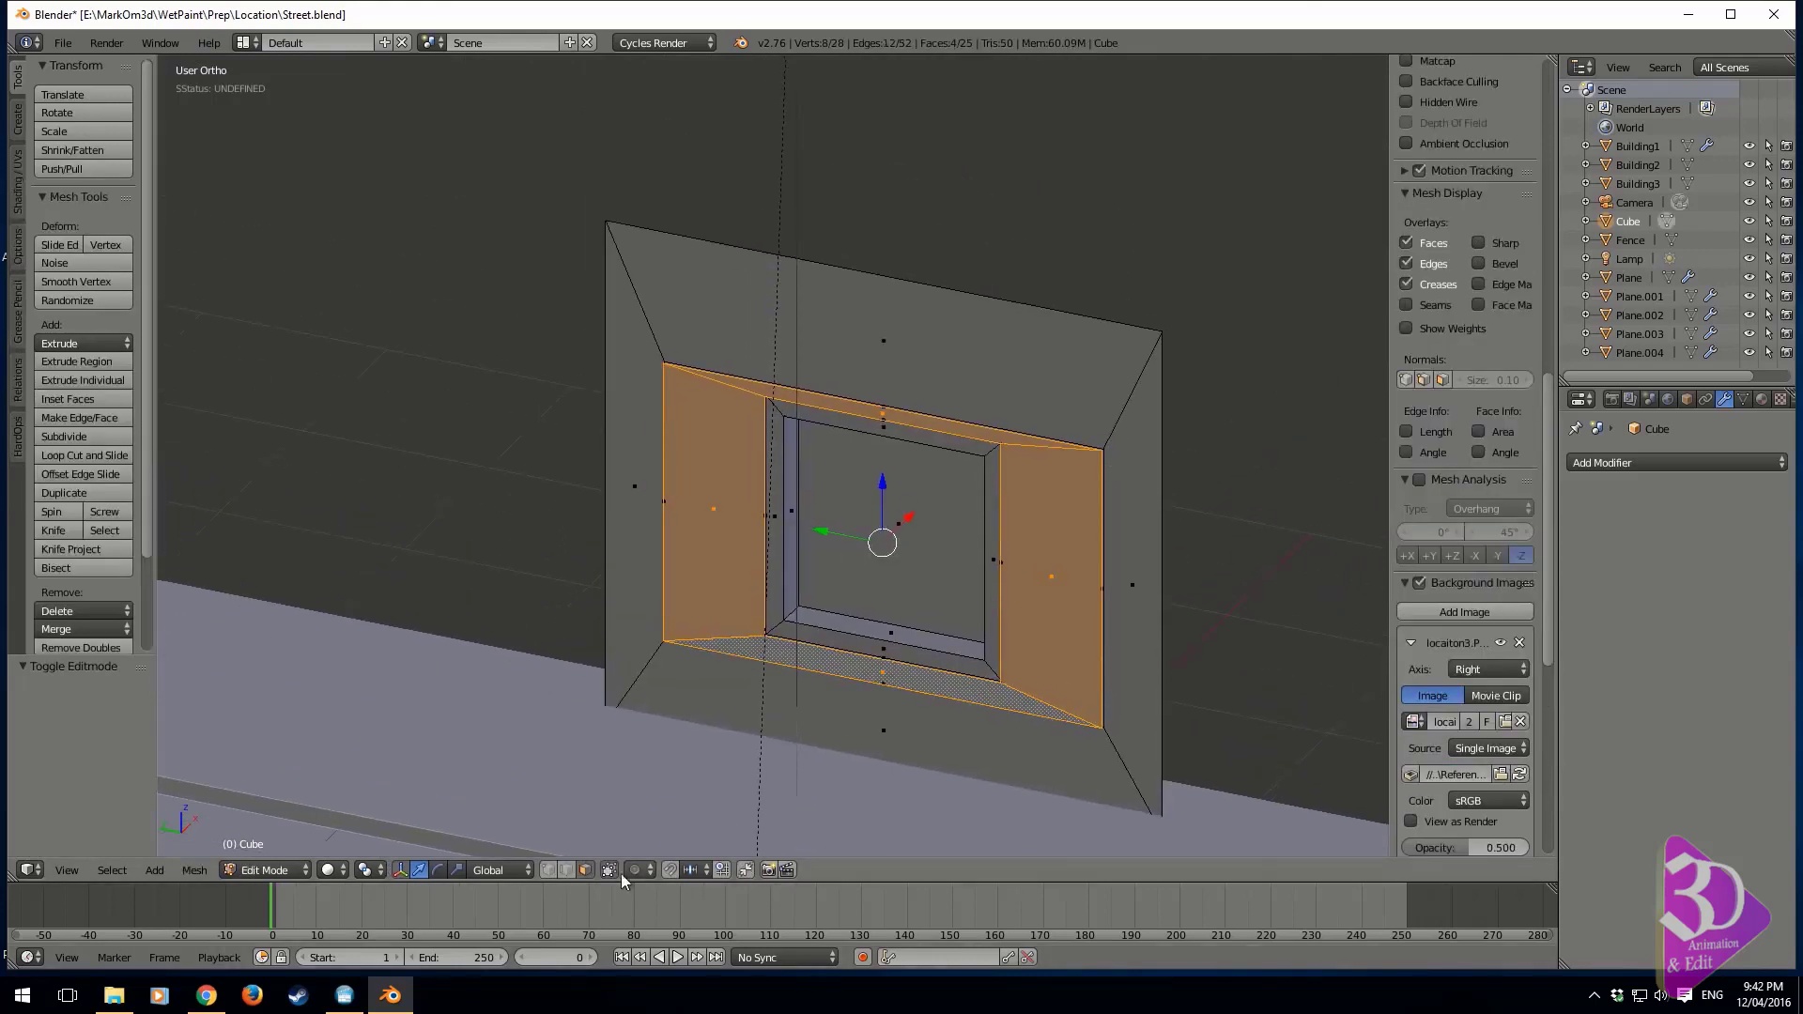
In edge selection mode, duplicate the wall's top edge in place
left_click(567, 872)
right_click(964, 306)
middle_click_drag(1048, 458, 1019, 525, "shift")
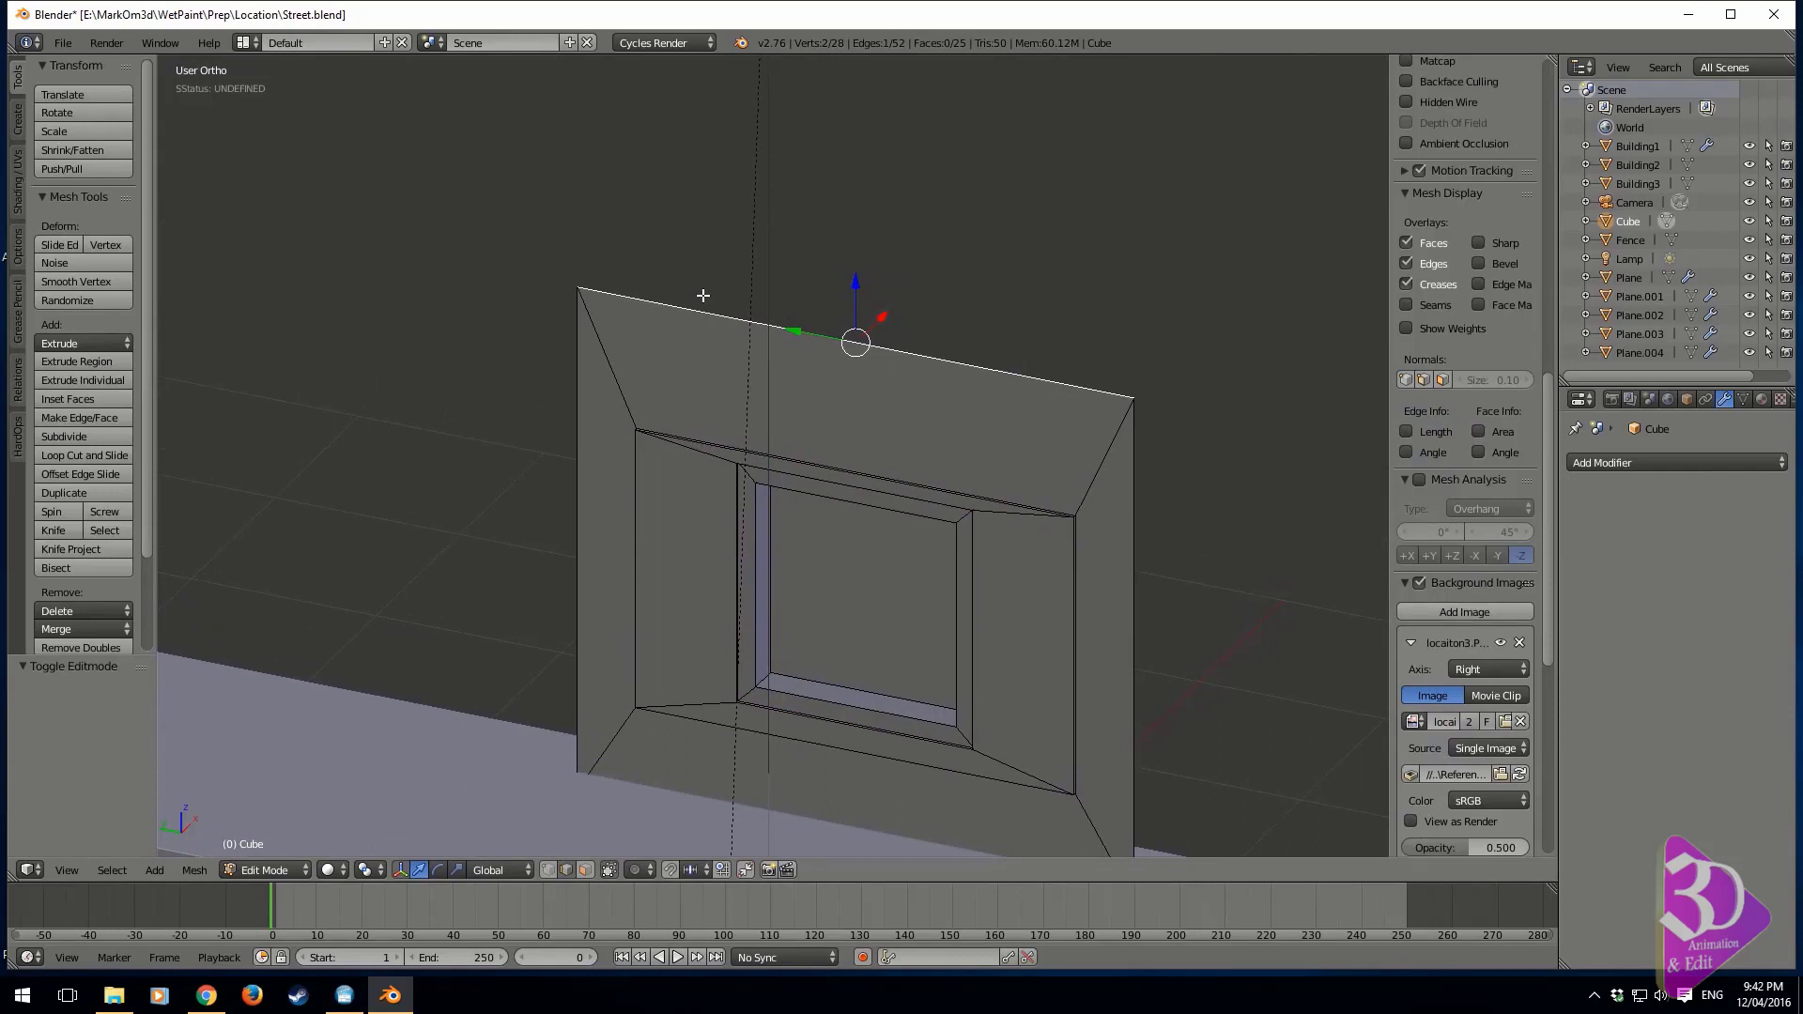
key("shift+d")
right_click(899, 317)
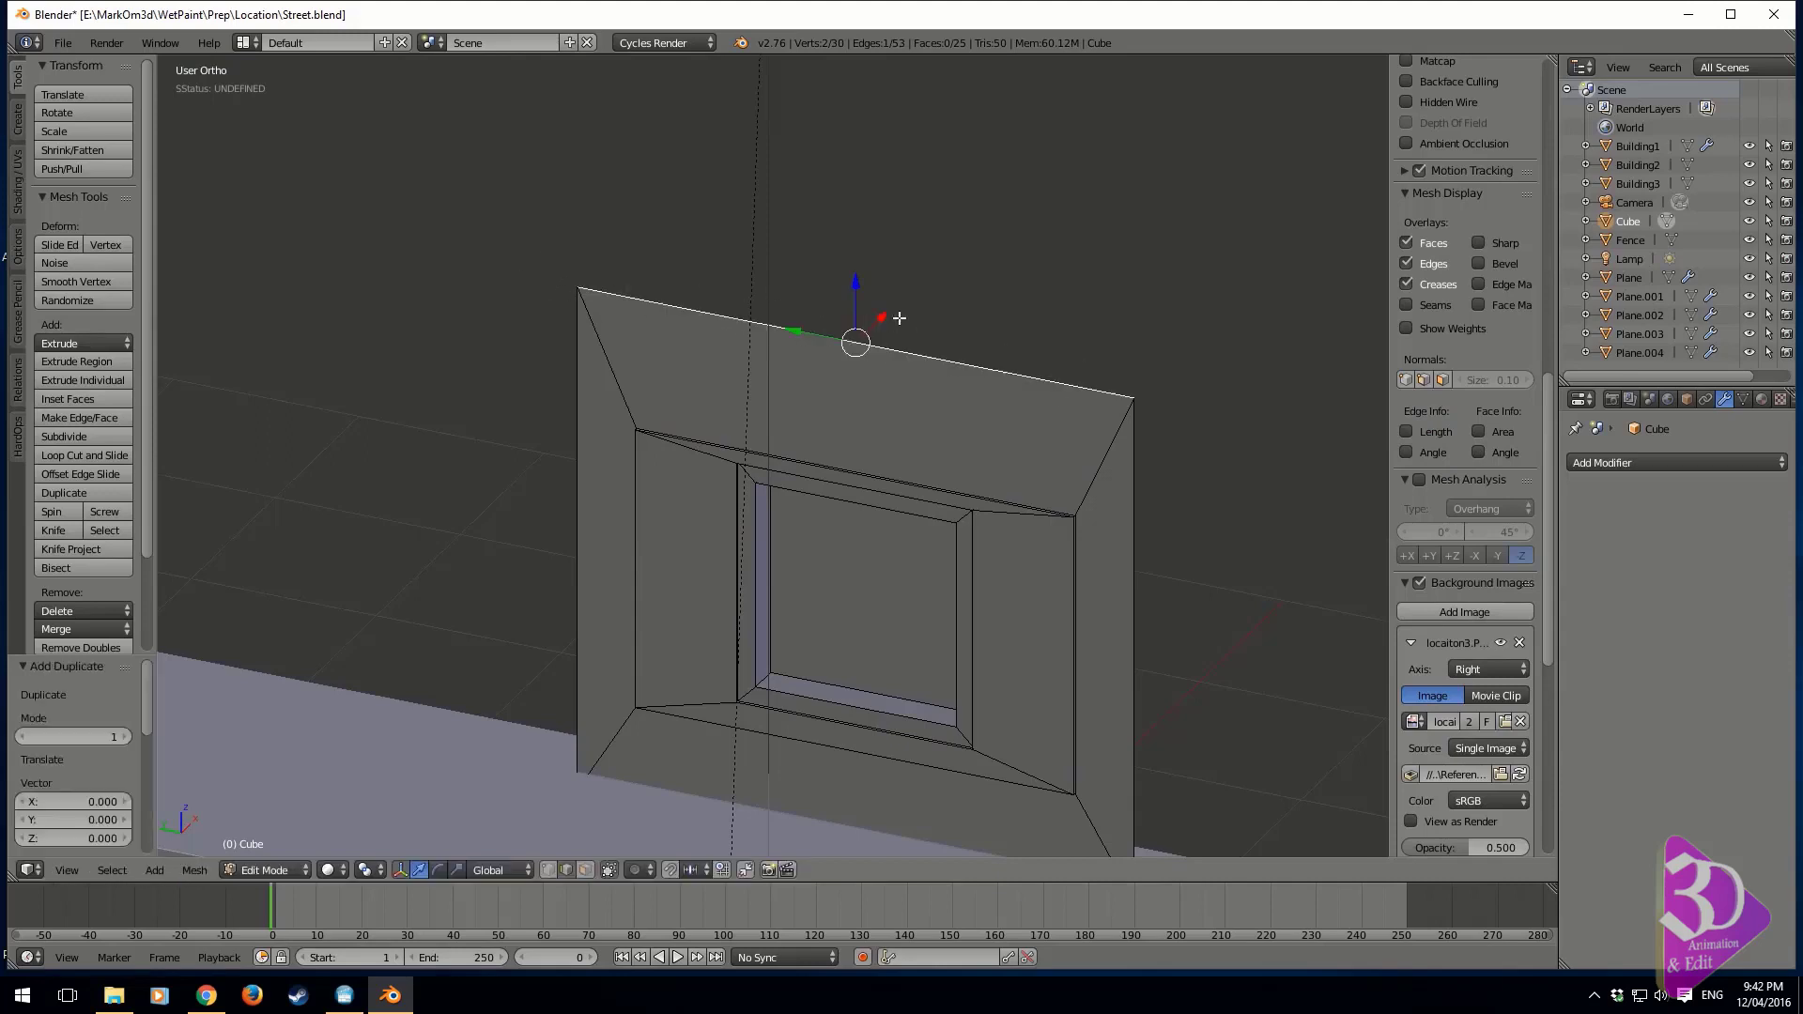
Move the duplicated edge about 0.448 units down along Z and about 0.028 units along X towards the street
key("g")
key("z")
left_click(858, 371)
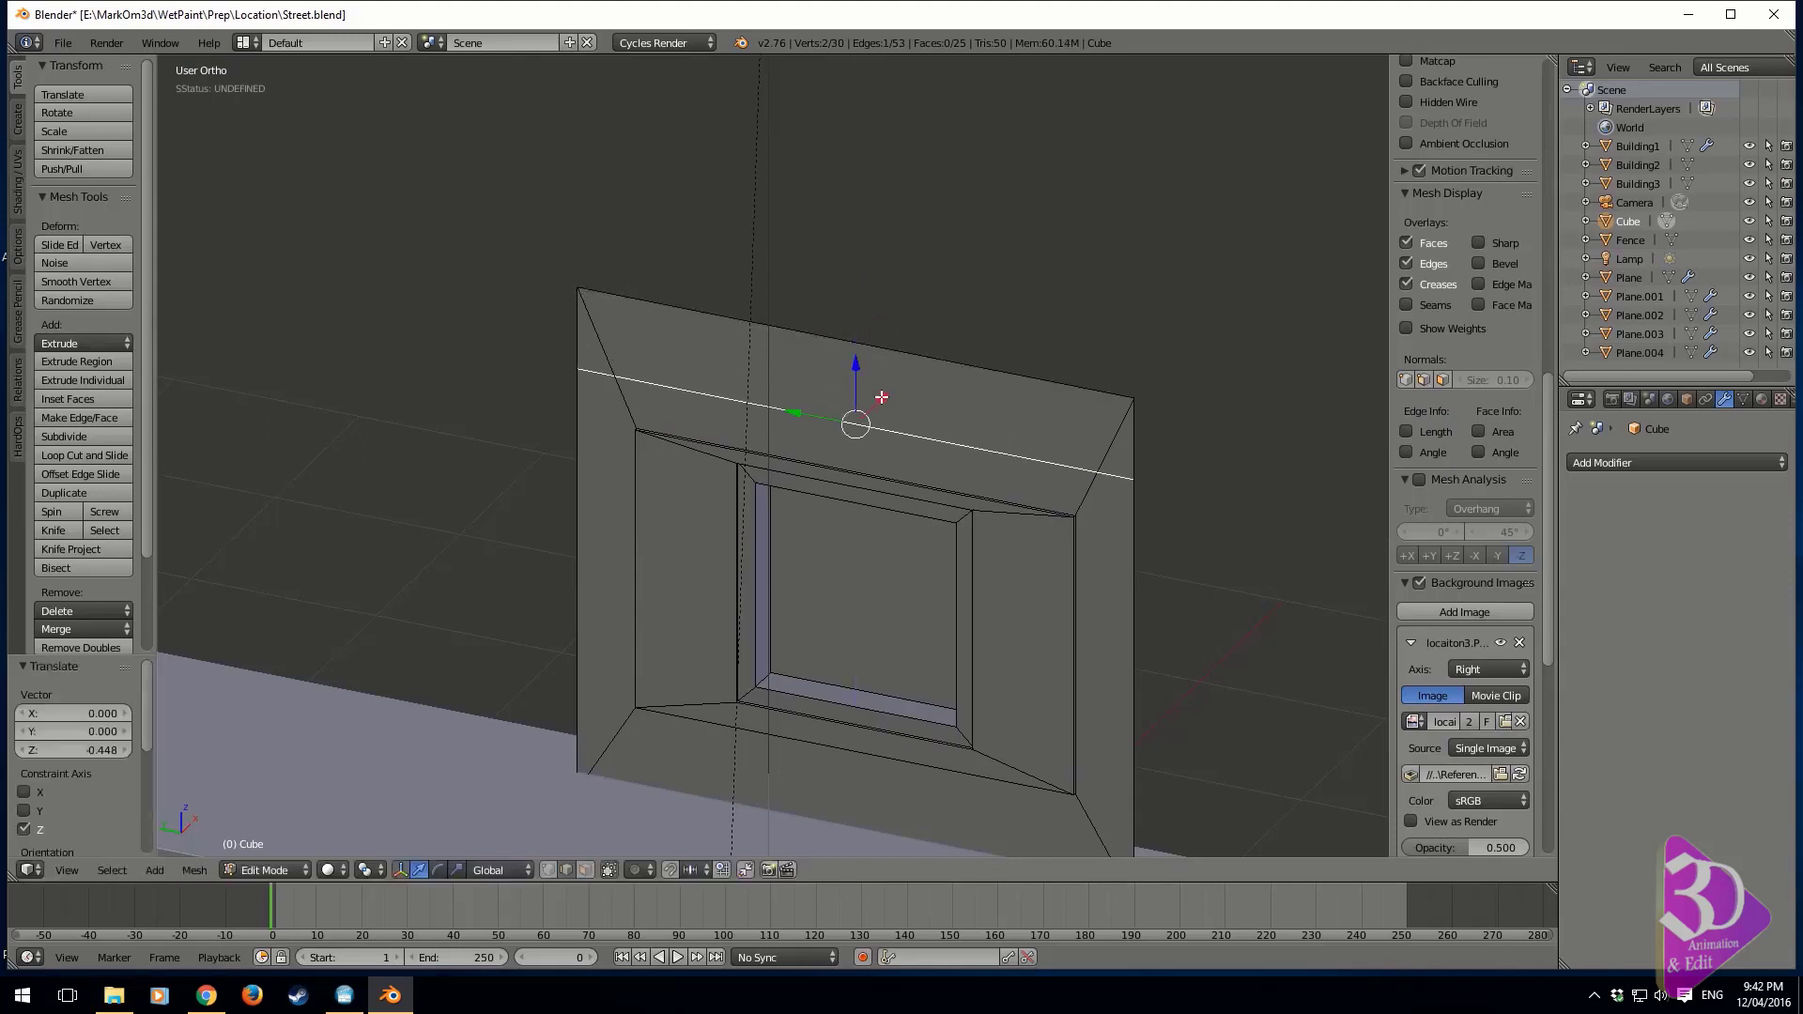
key("g")
key("x")
left_click(880, 399)
Extrude the lowered edge about 0.033 units up along Z into a narrow strip
scroll(874, 450, "up", 4)
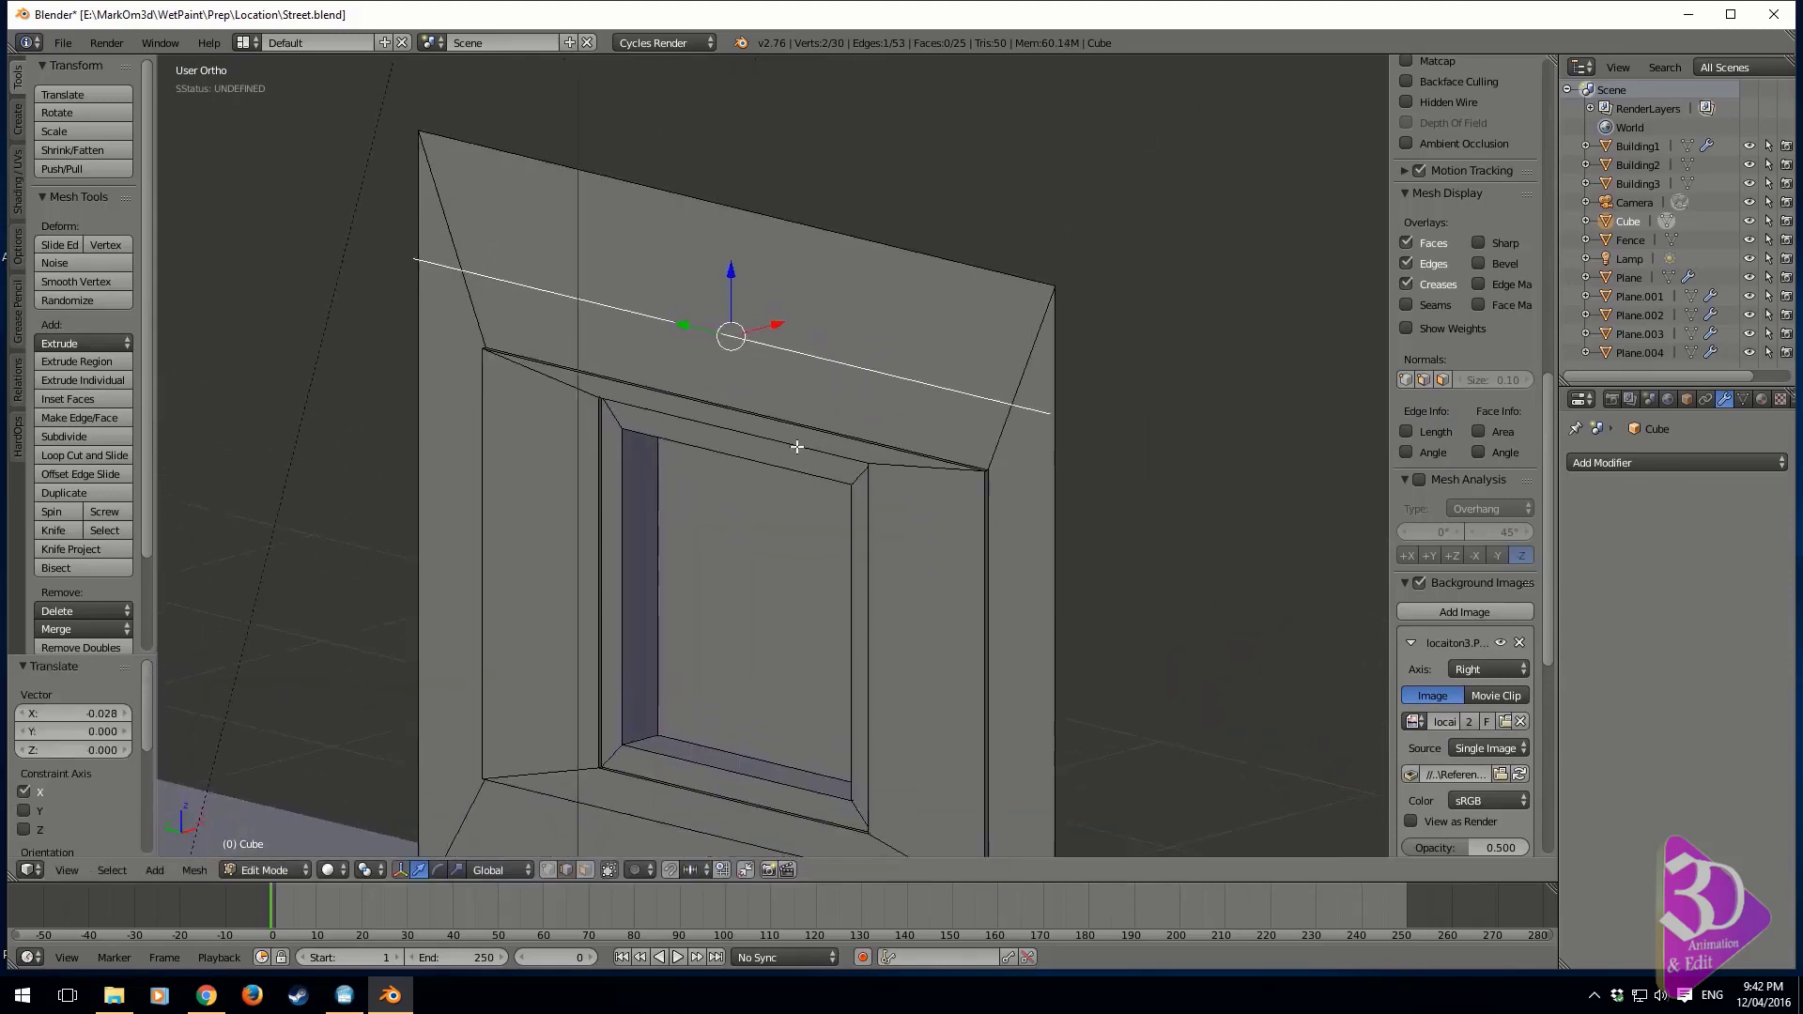
key("e")
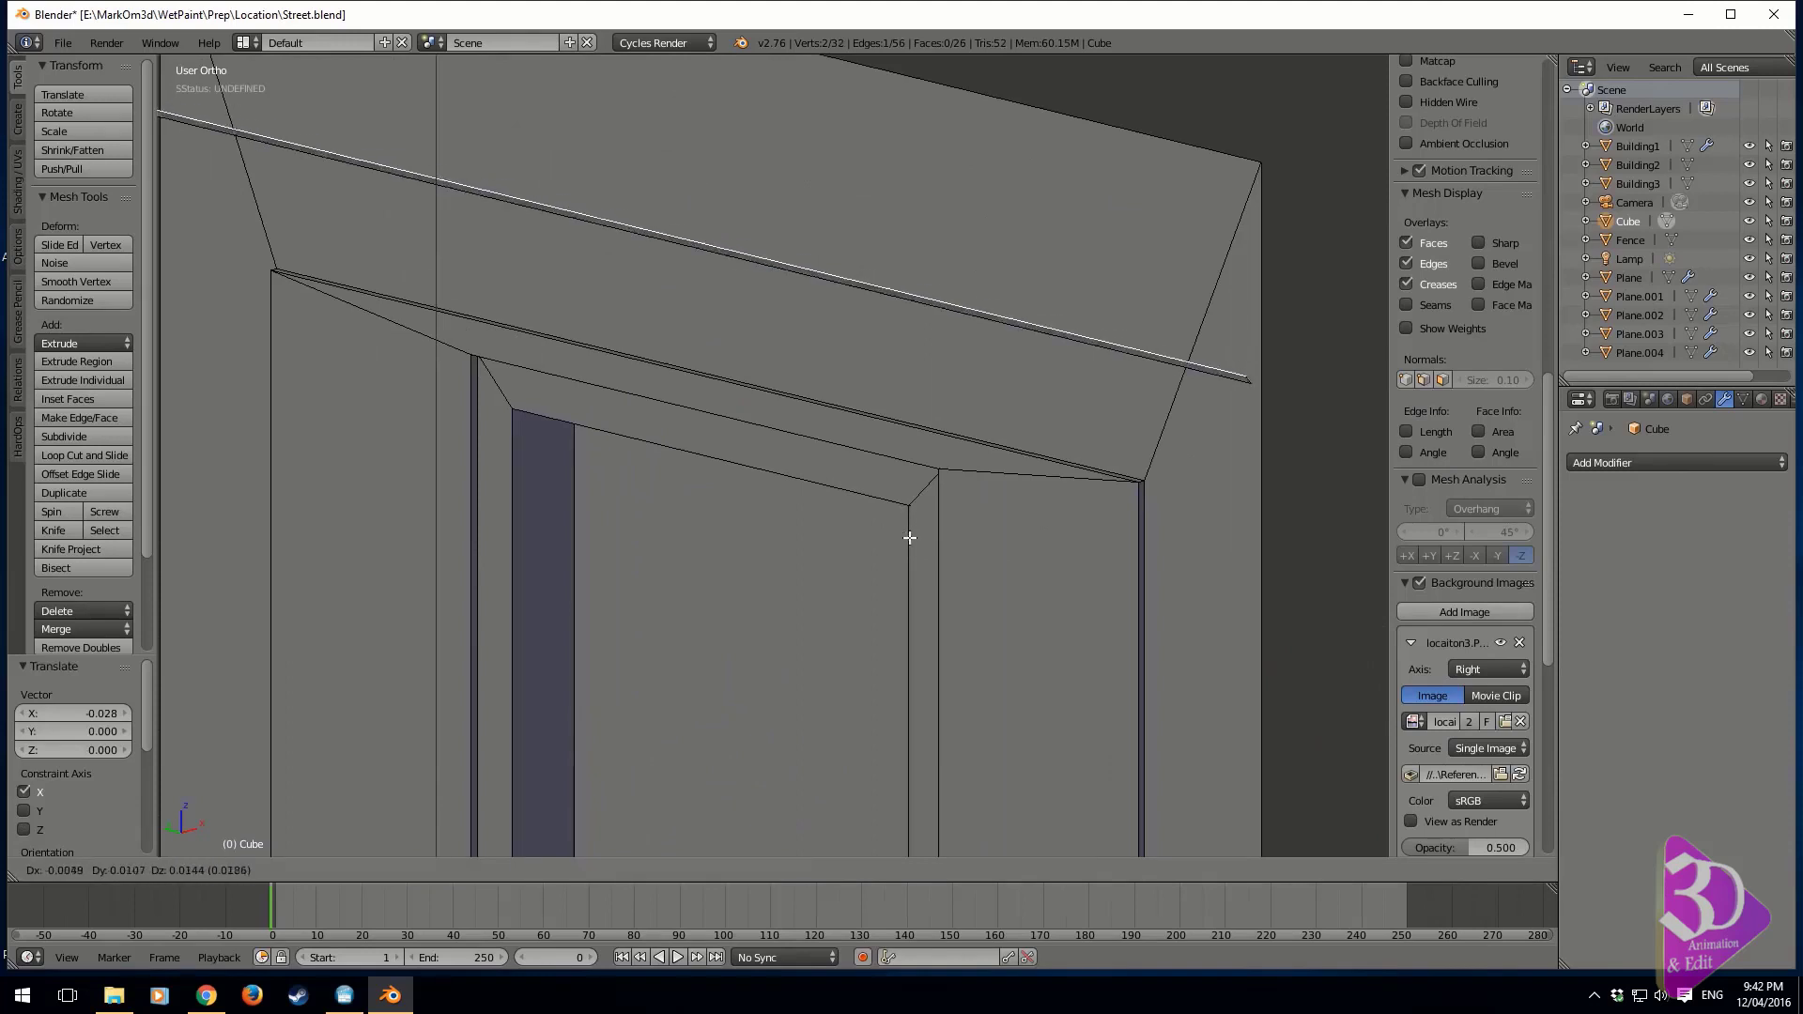
key("z")
left_click(913, 531)
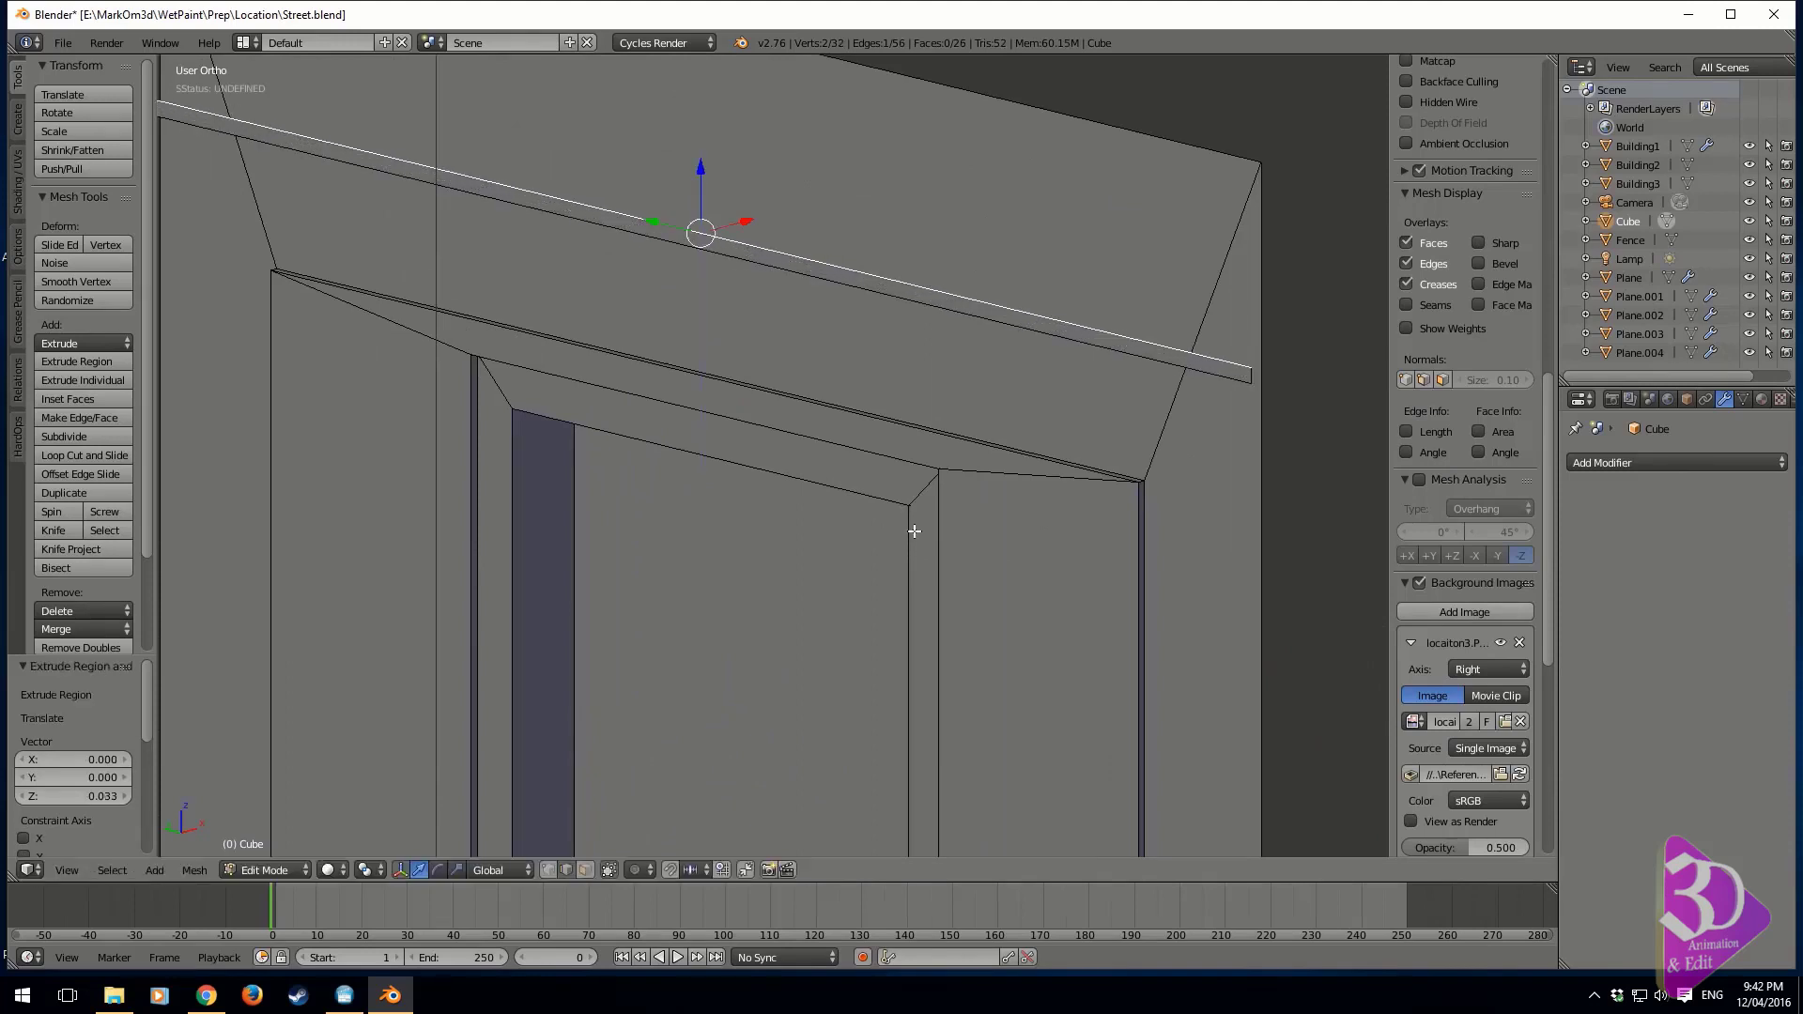
Select the whole linked strip and extrude it slightly along its normal to give it thickness
key("ctrl+l")
key("e")
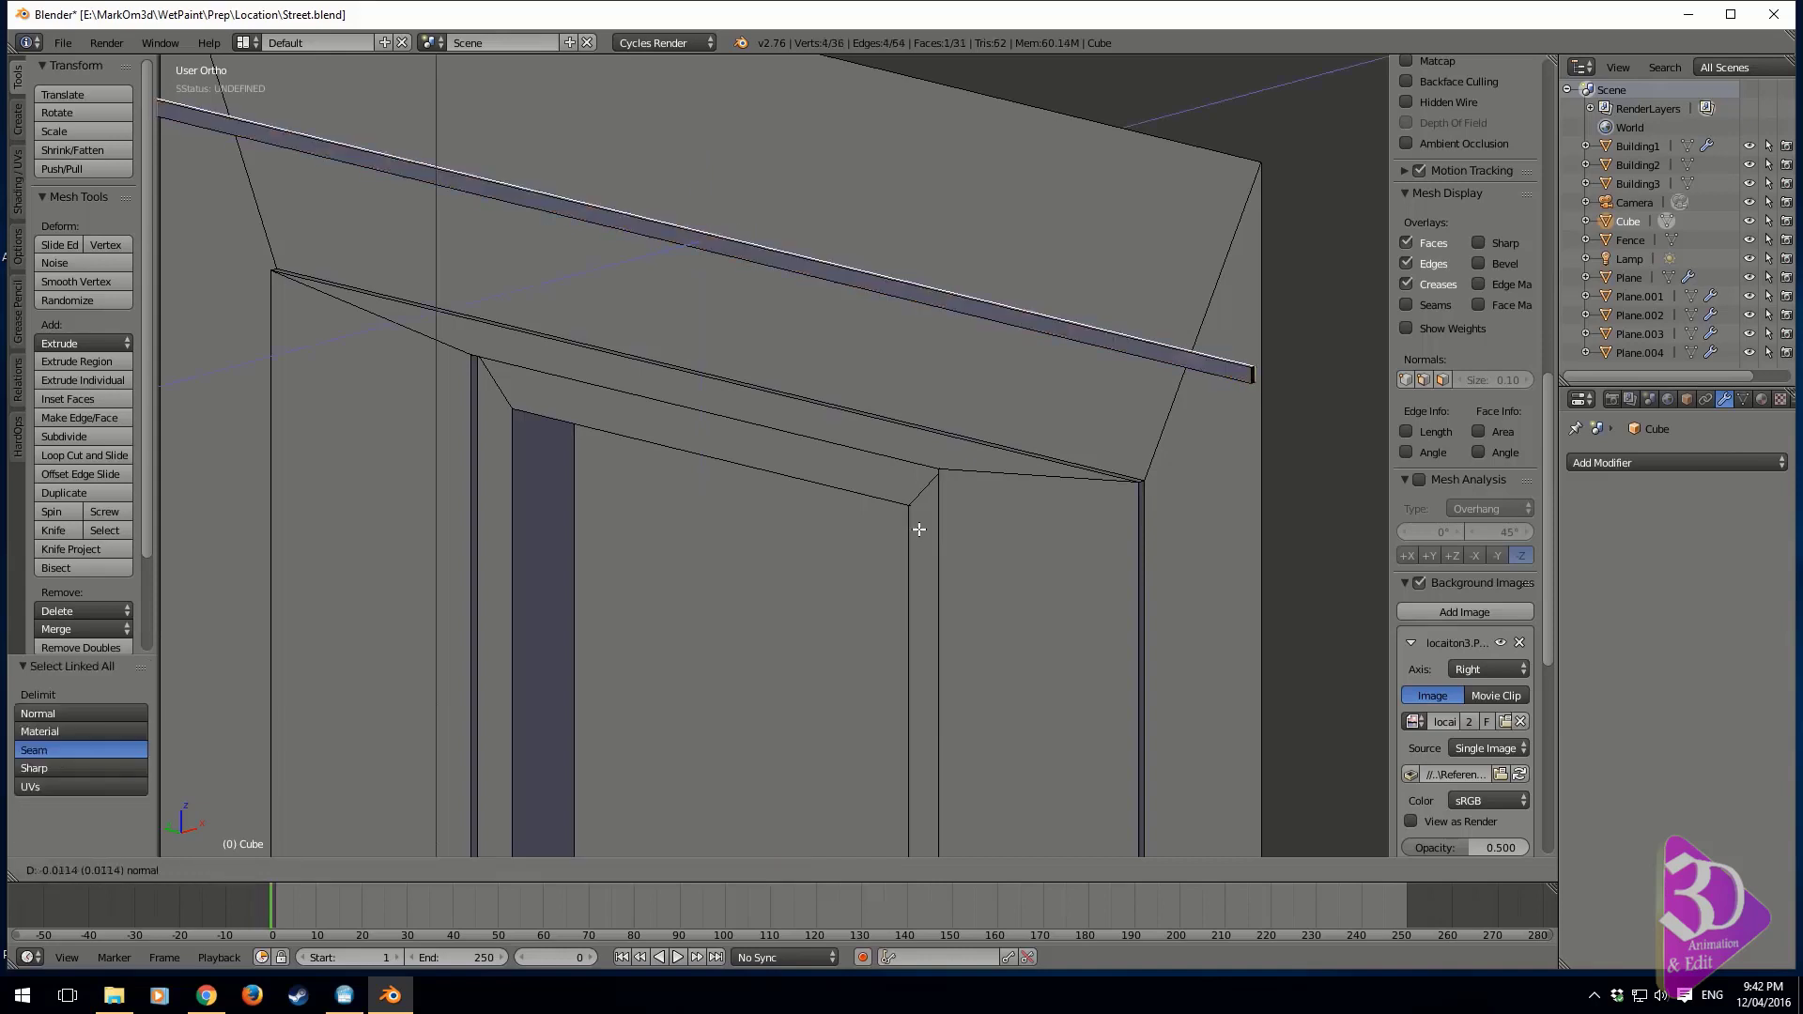
left_click(927, 528)
Delete the back face of the trim strip and the faces at both of its ends
key("x")
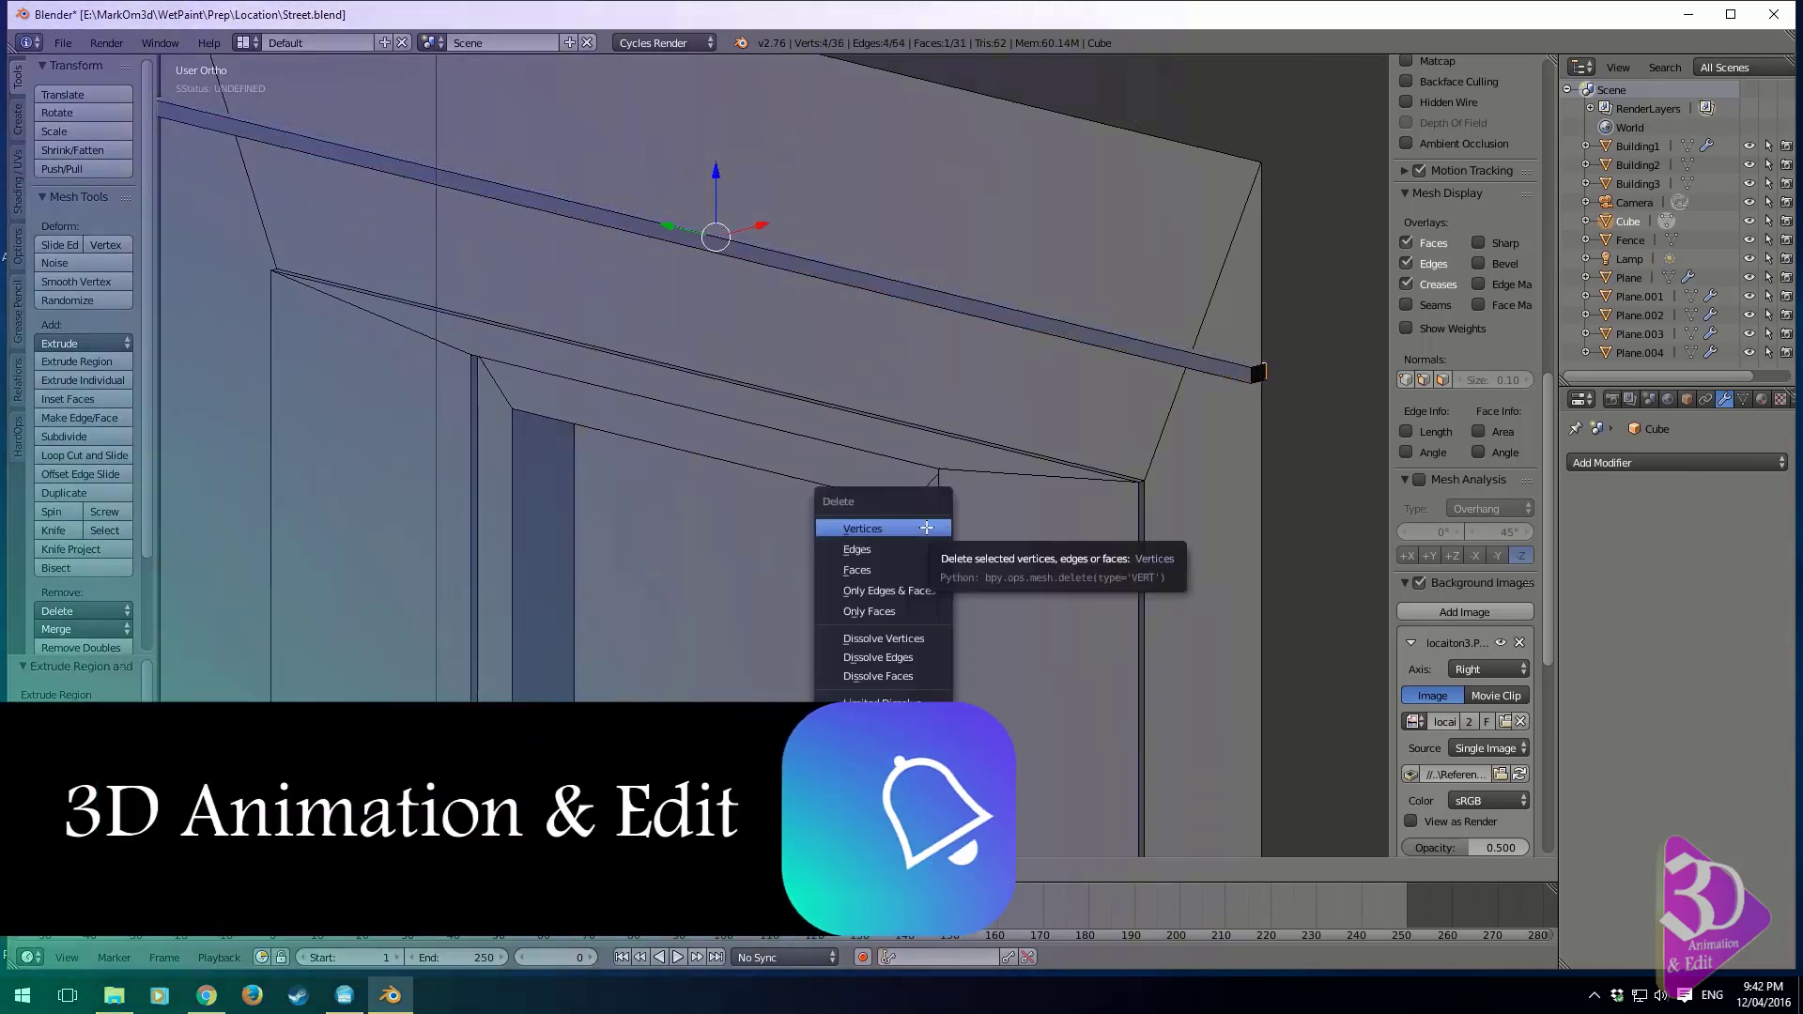
left_click(911, 567)
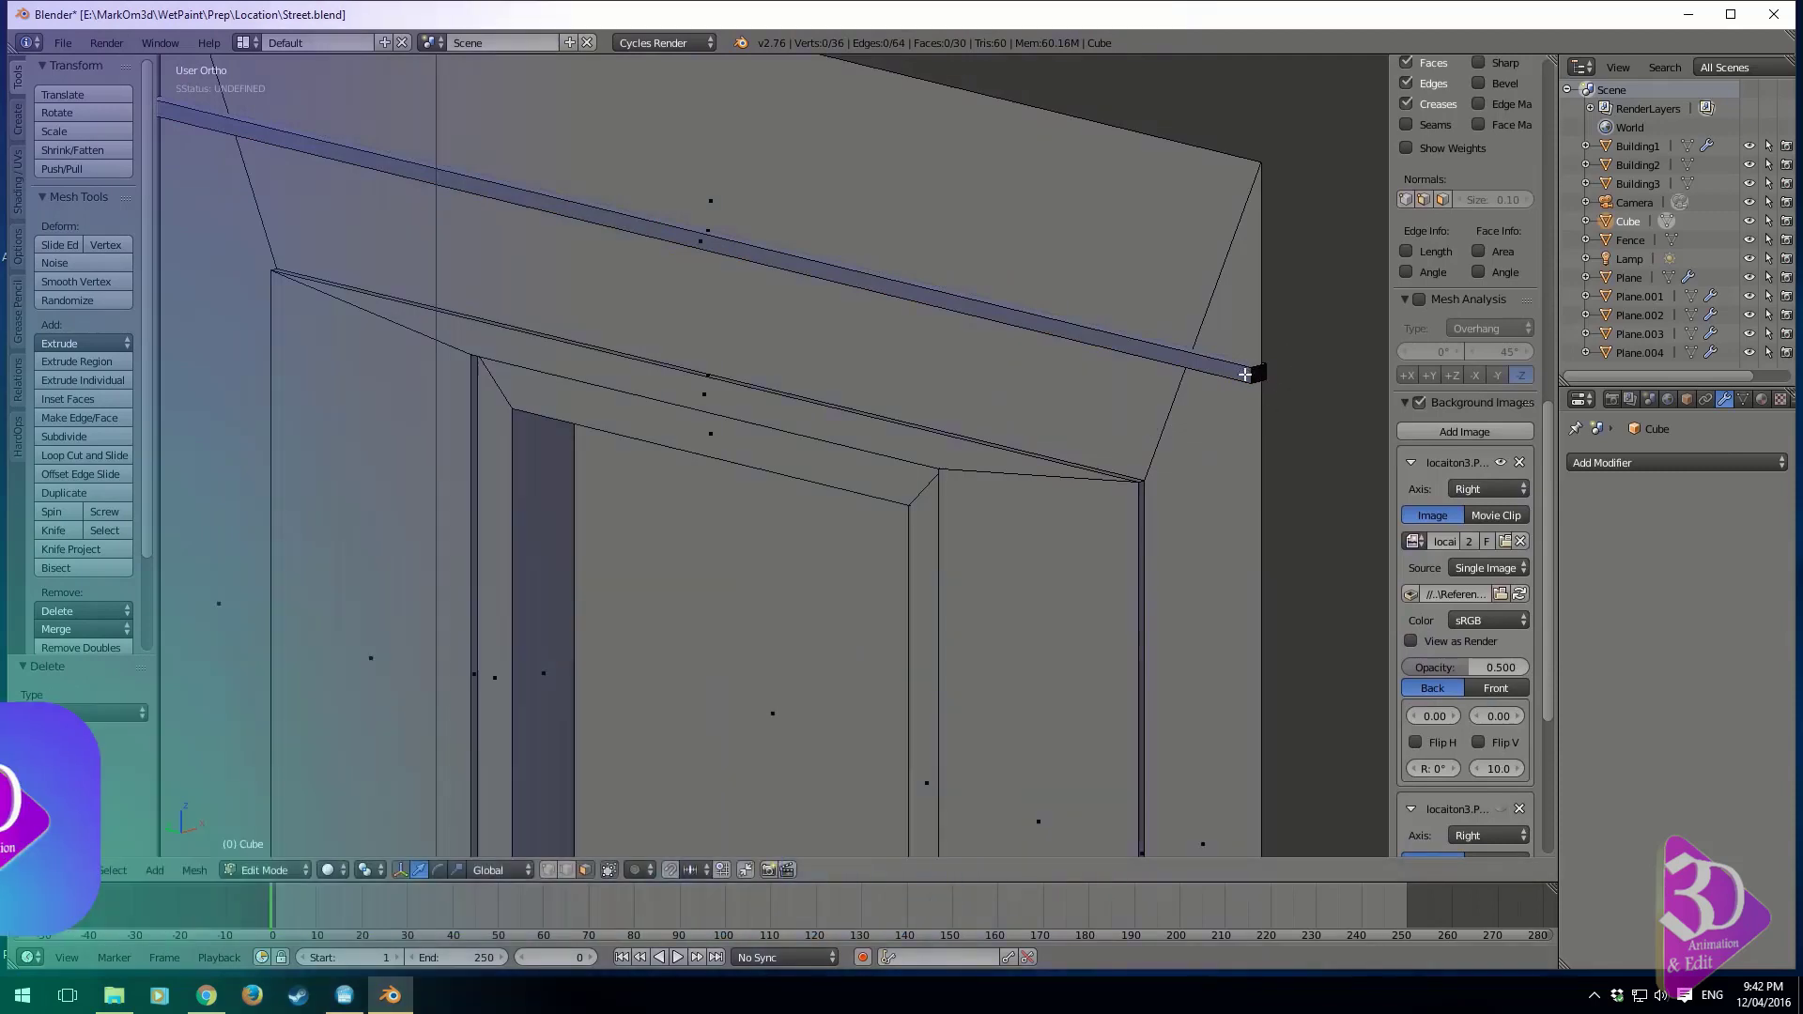
right_click(1246, 374)
middle_click_drag(1058, 366, 813, 350)
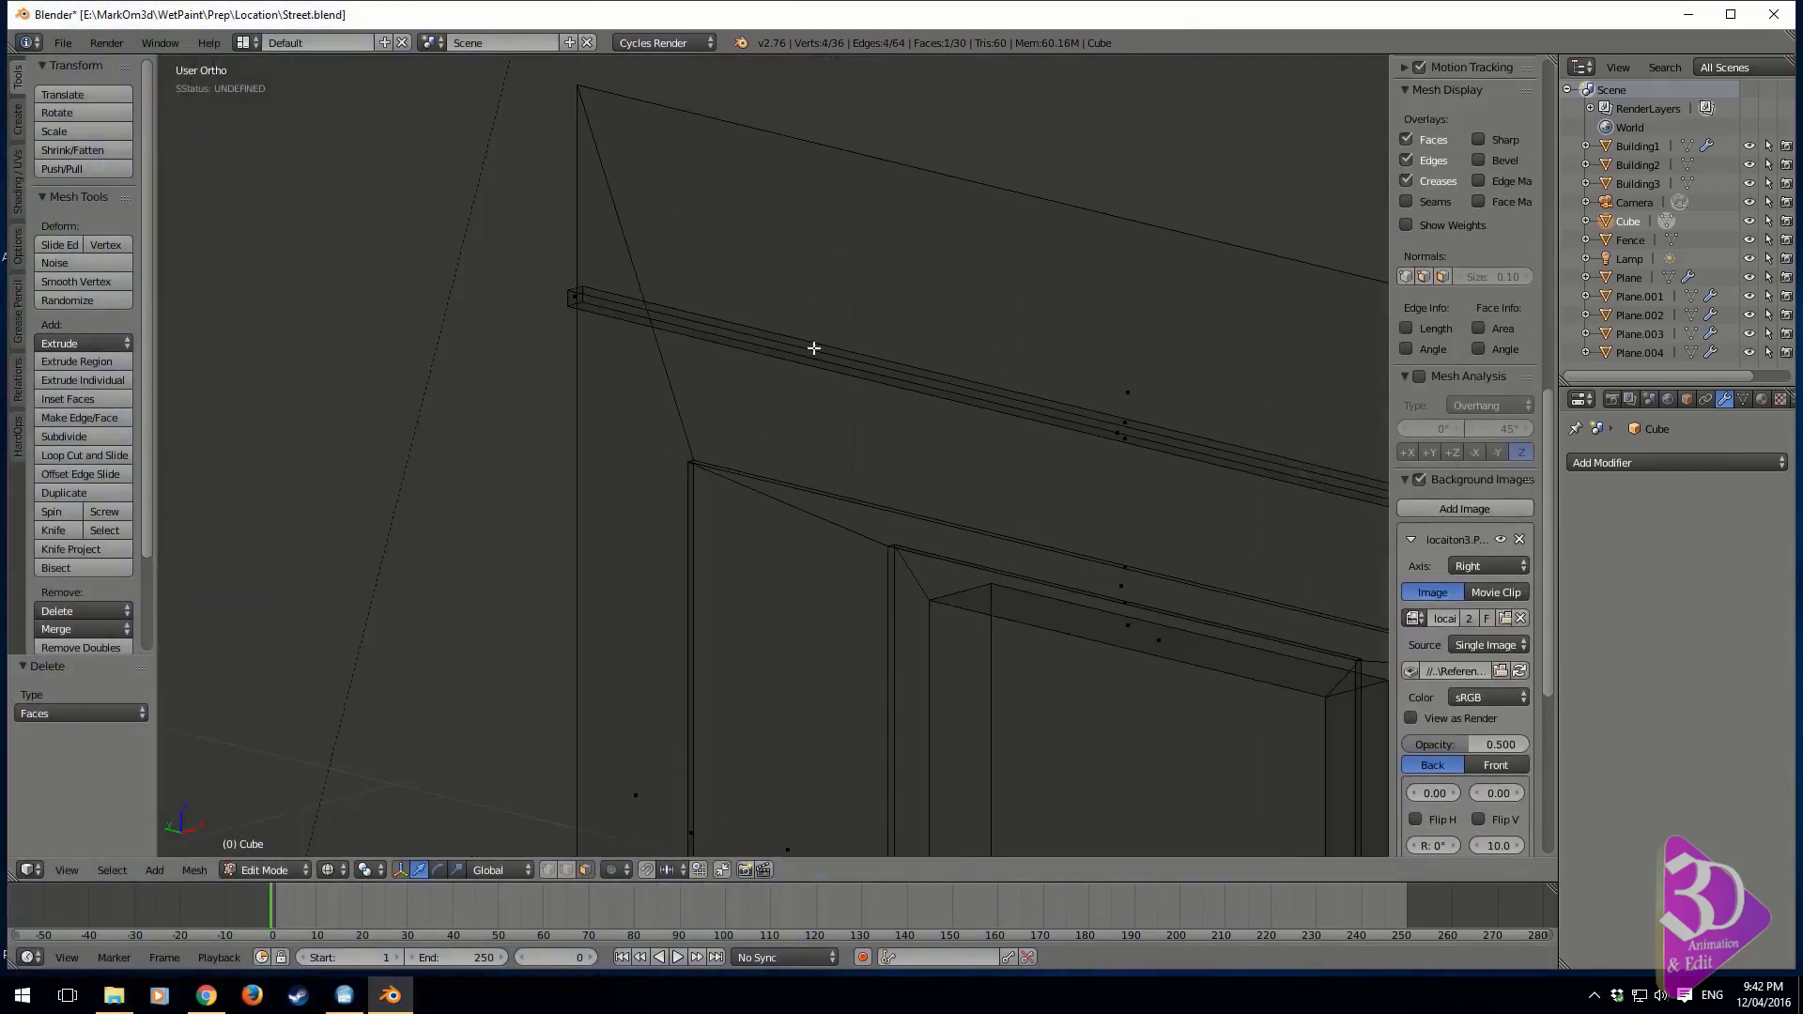
right_click(575, 295, "shift")
key("x")
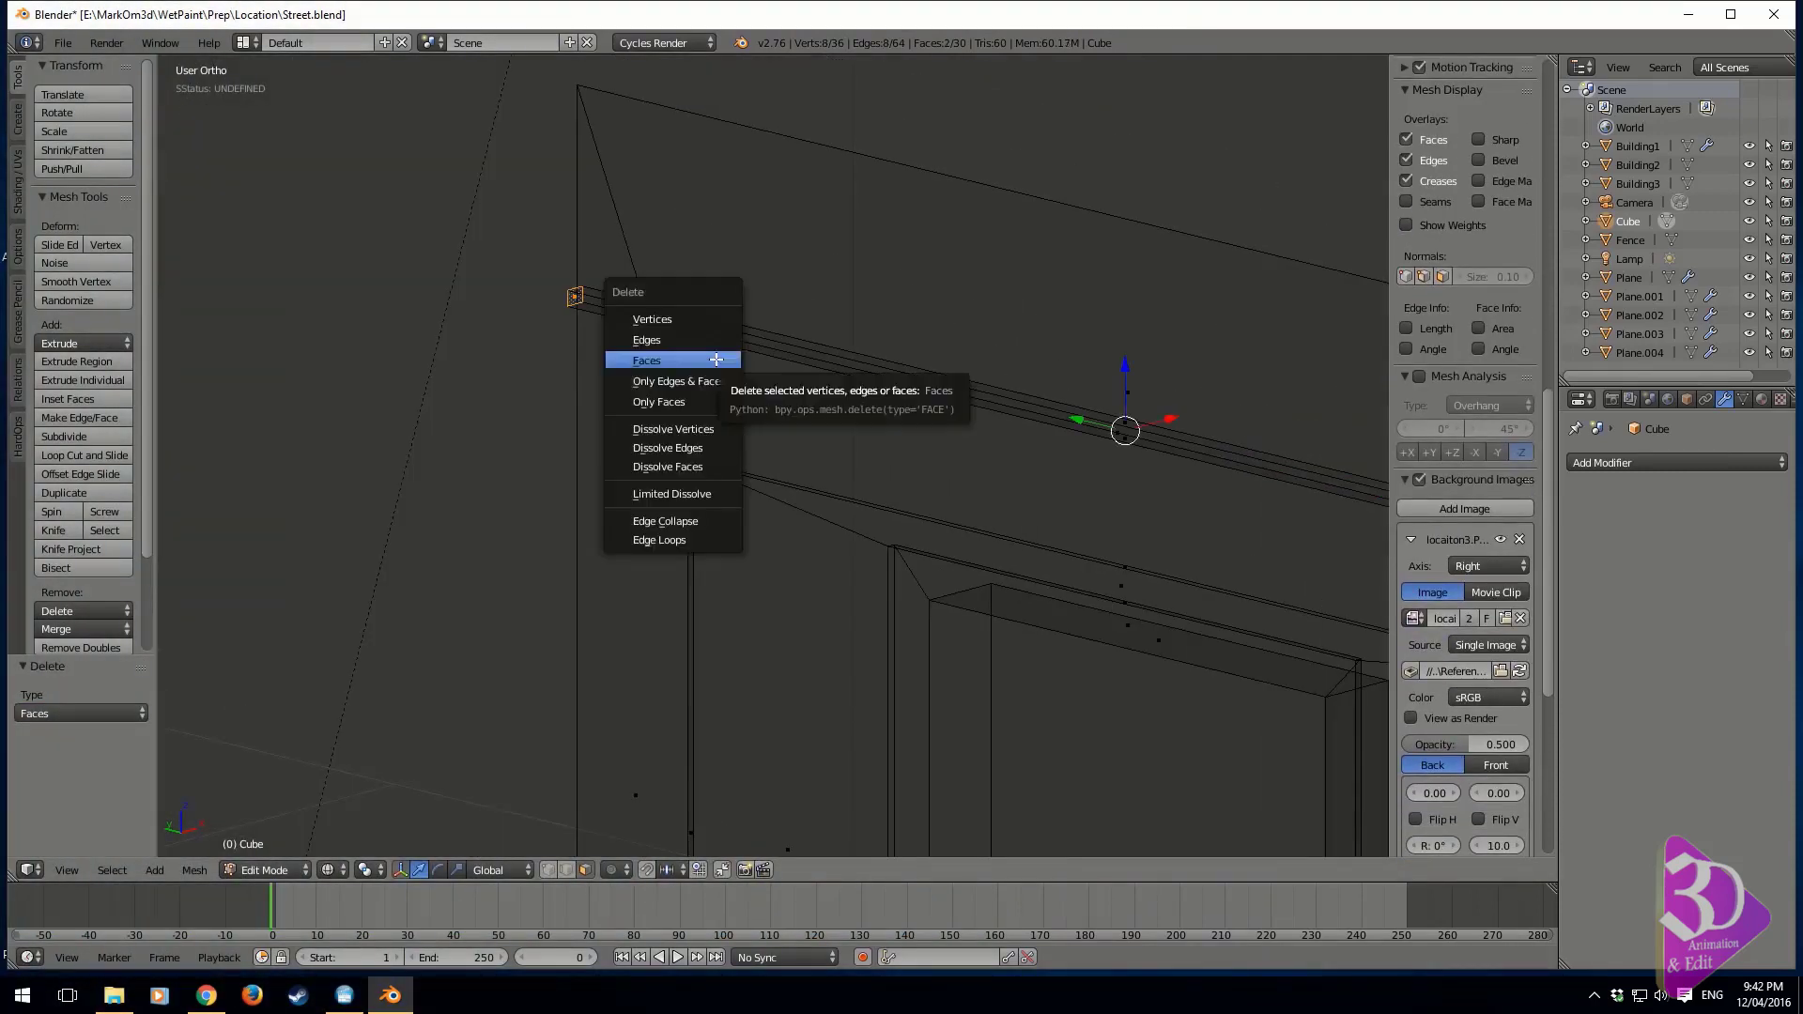
left_click(717, 359)
Examine the wall with its trim strip from several angles, including the camera view, and in solid shading
middle_click_drag(632, 399, 907, 516)
key("KP_0")
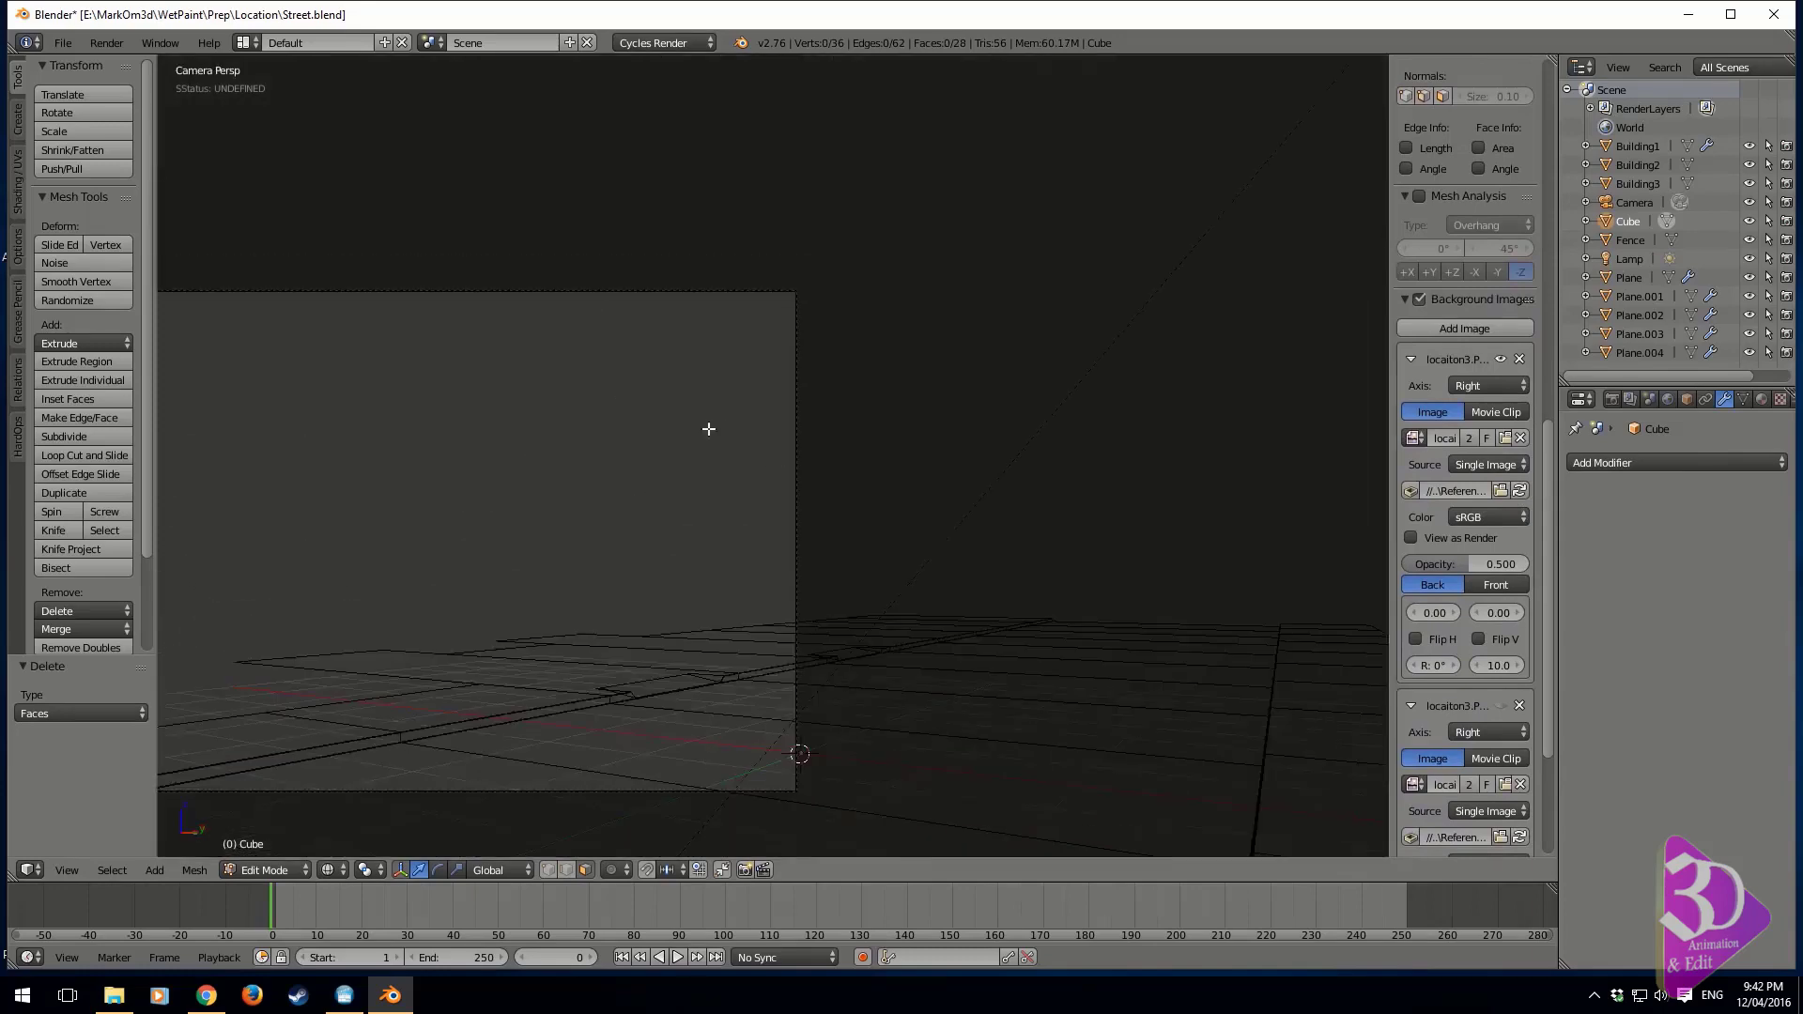
key("KP_0")
middle_click_drag(1030, 488, 1183, 387, "shift")
scroll(785, 571, "up", 4)
key("Tab")
key("Tab")
key("z")
mouse_move(766, 427)
middle_mouse_down("shift")
mouse_move(1103, 442)
mouse_move(742, 423)
middle_mouse_up("shift")
mouse_move(742, 422)
middle_mouse_down("shift")
mouse_move(1113, 575)
mouse_move(949, 476)
middle_mouse_up("shift")
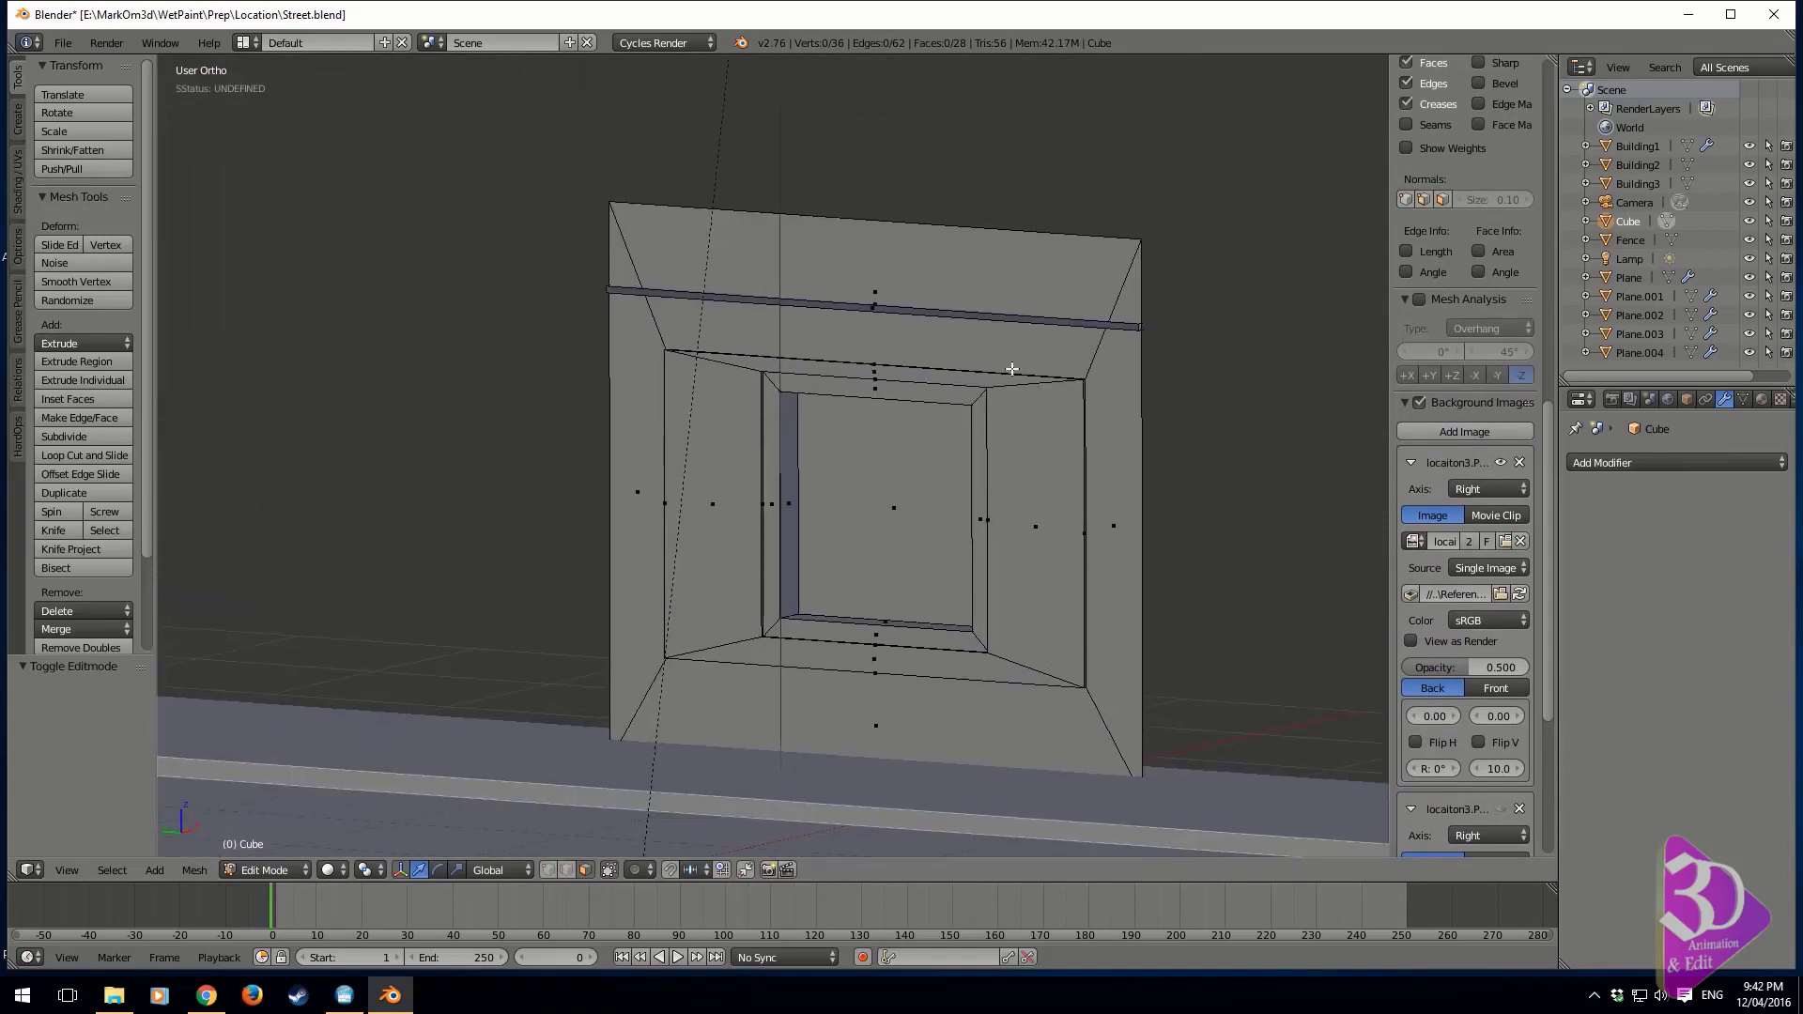
scroll(1171, 567, "down", 2)
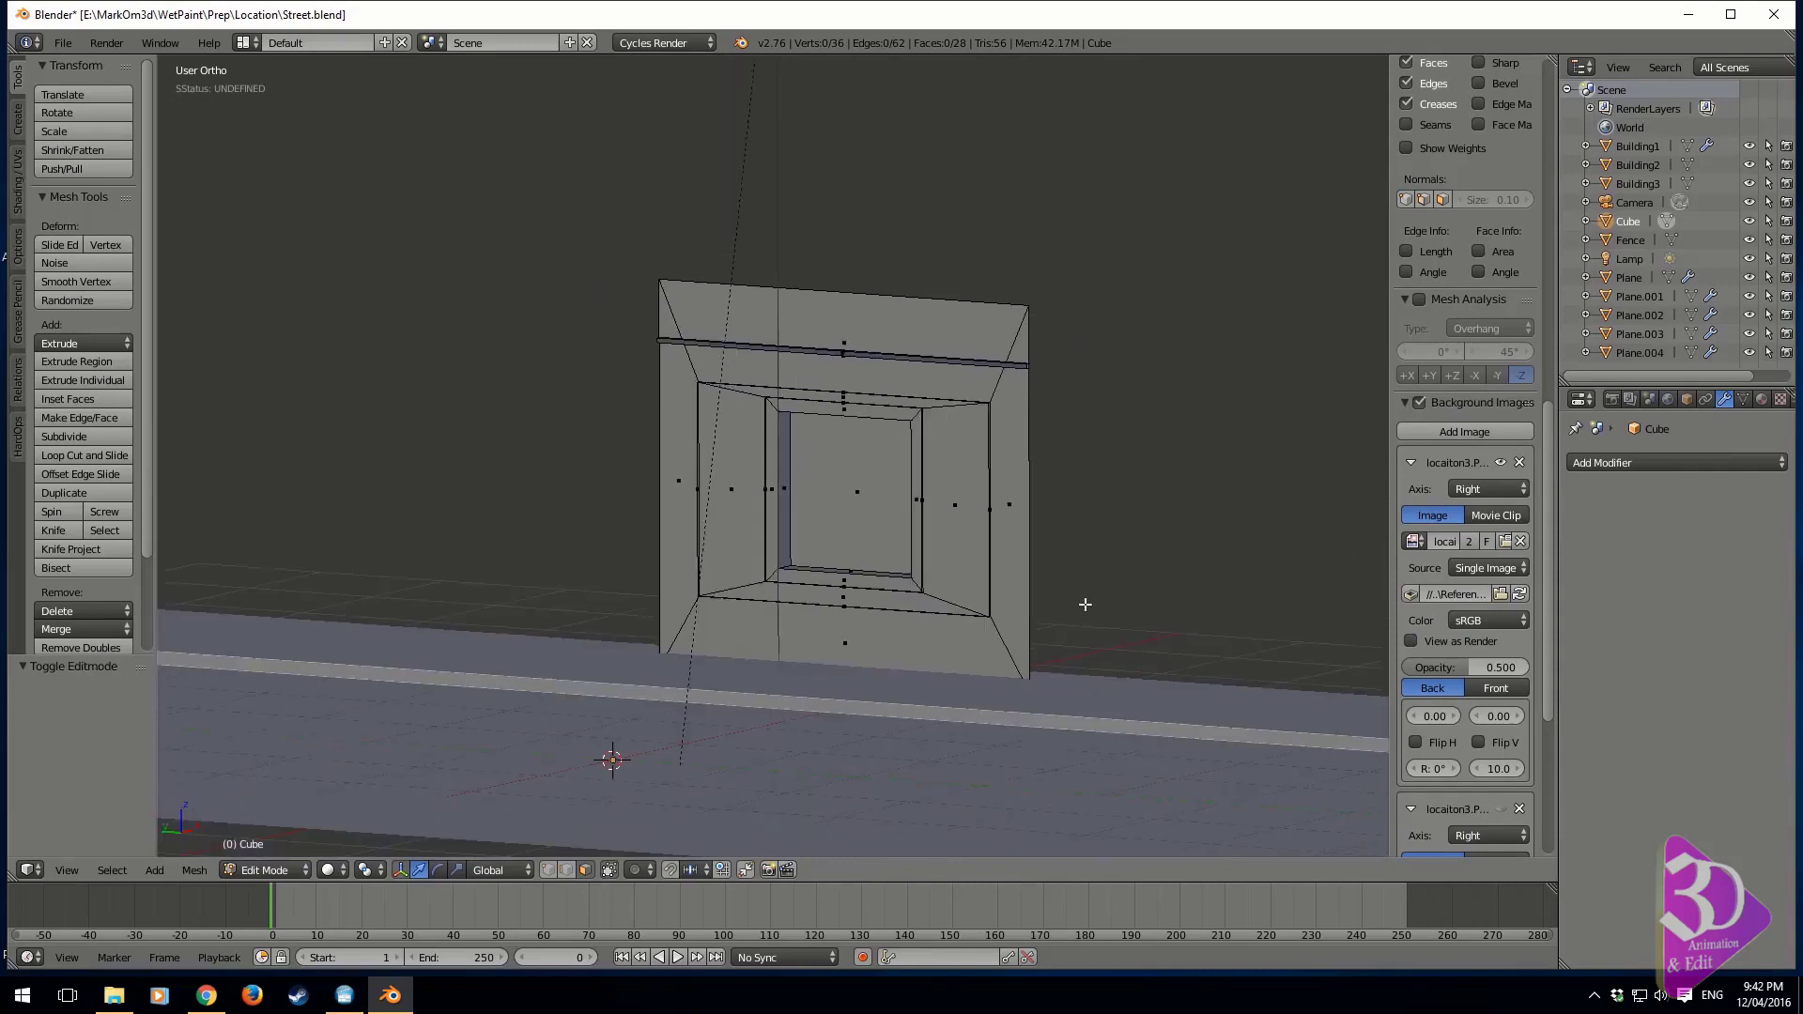
In Object Mode, add an Array modifier to the wall with a fixed count of 6
key("Tab")
left_click(1642, 463)
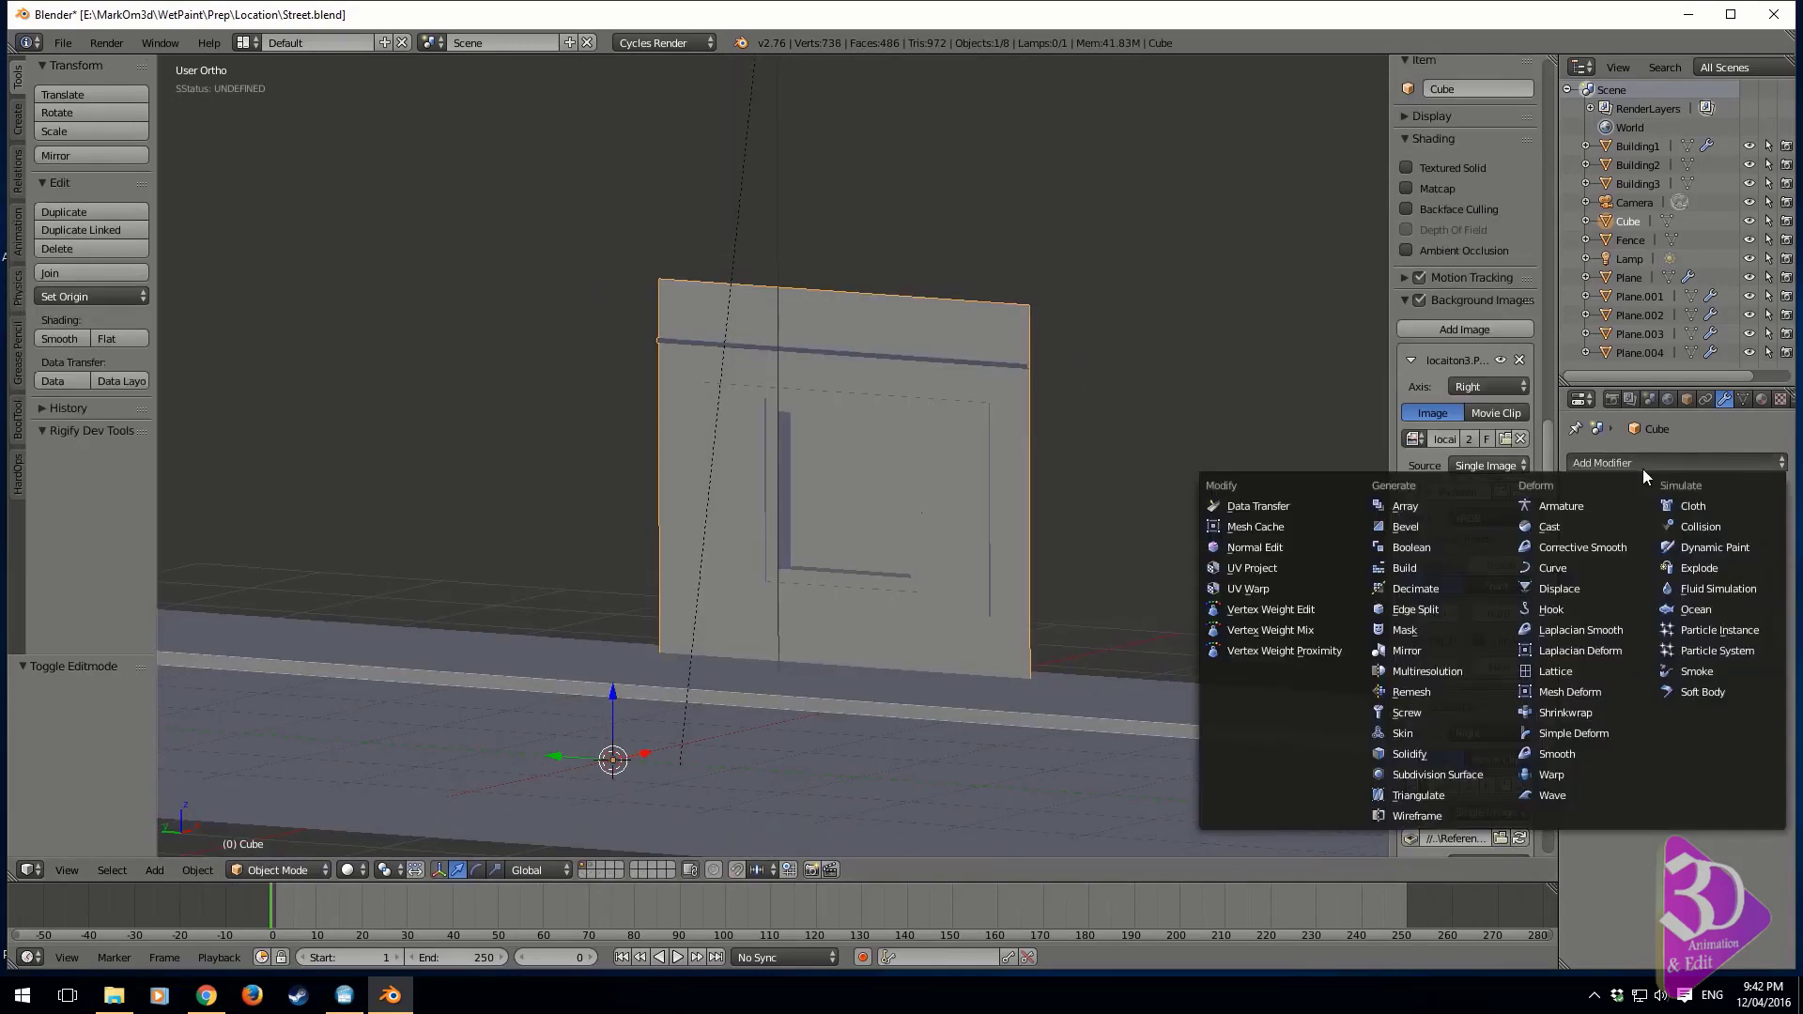
left_click(1420, 504)
left_click(1729, 579)
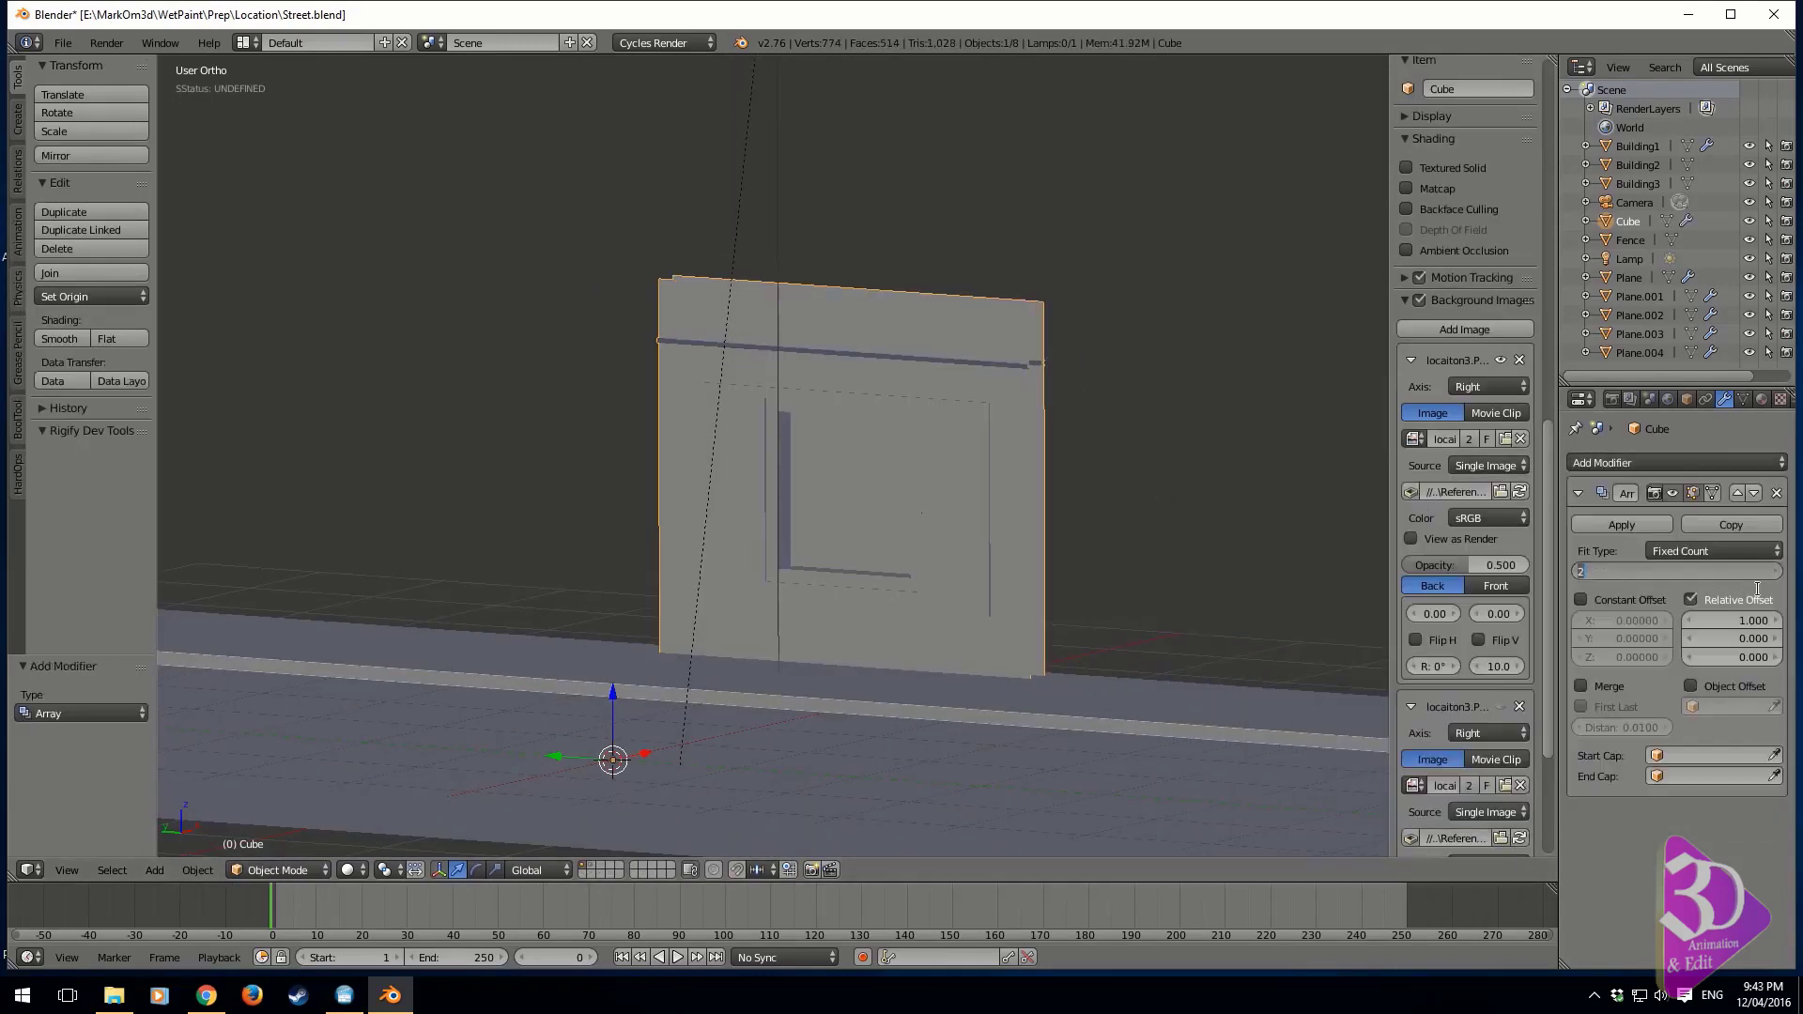
key("Return")
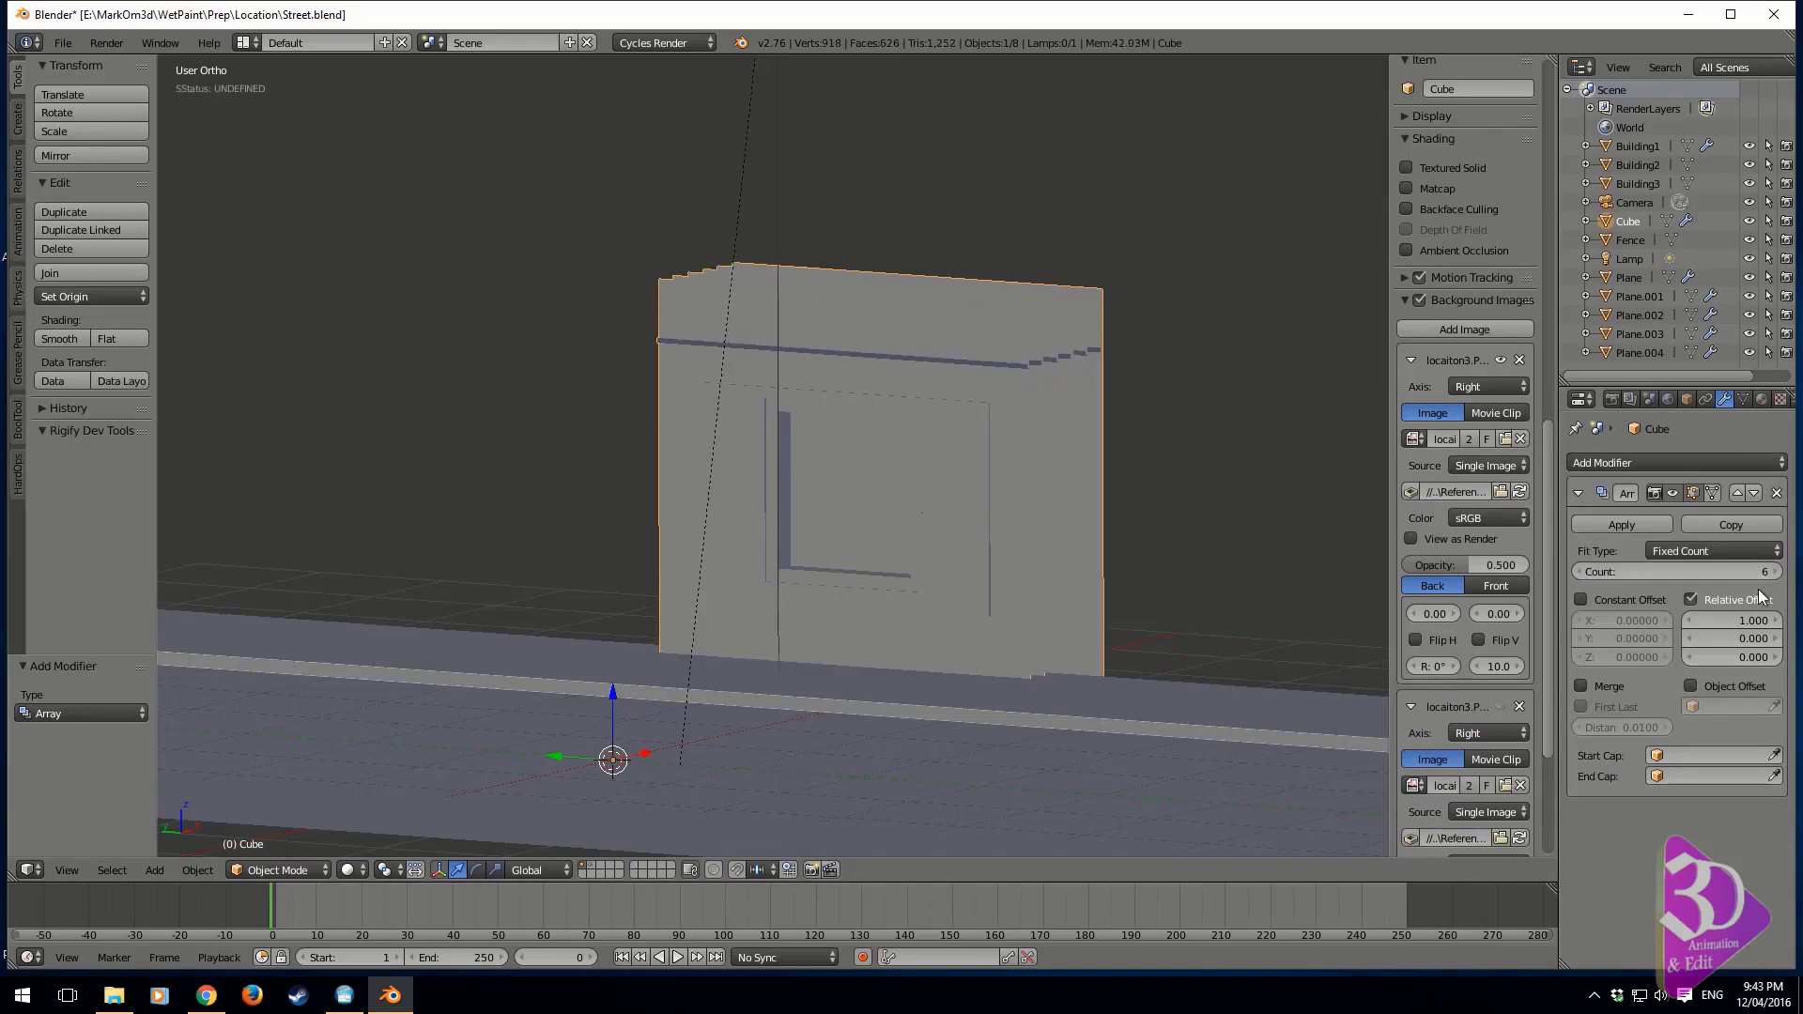
Set the array's relative offset to 0 in X and 1 in Y so the wall repeats along the street
left_click(1732, 622)
type("0")
key("Return")
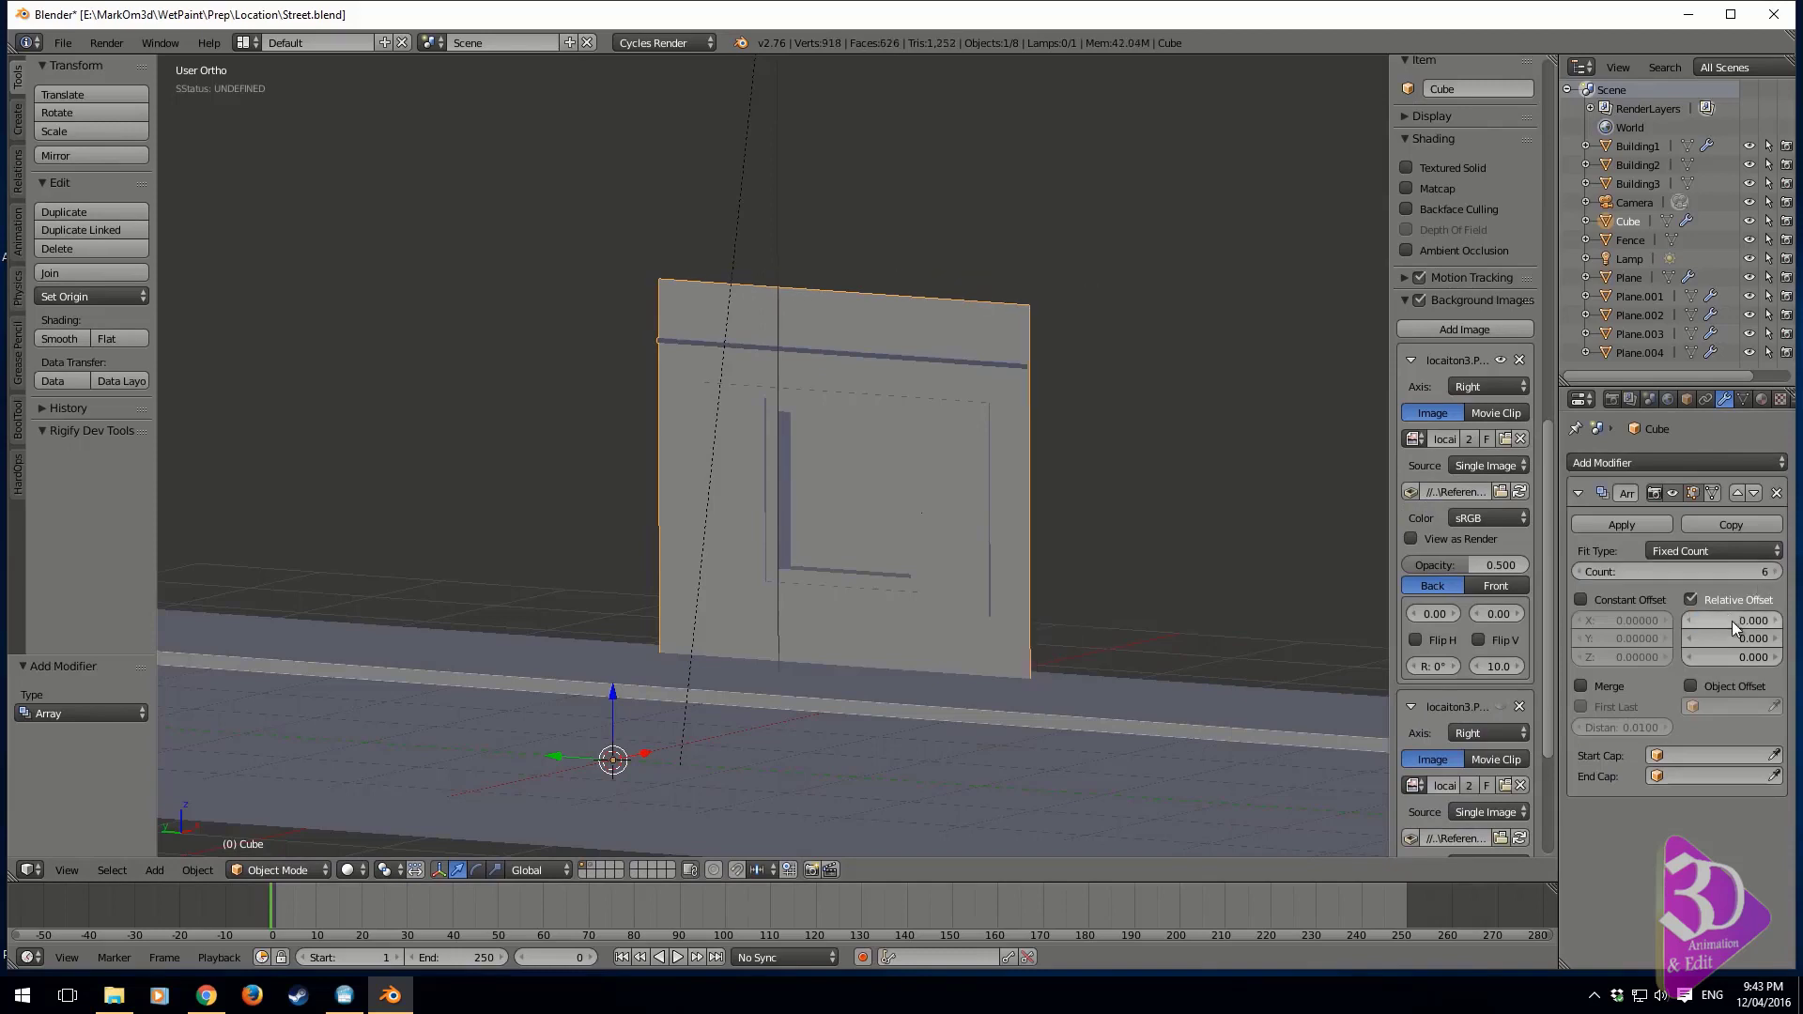
left_click(1744, 640)
type("1")
key("Return")
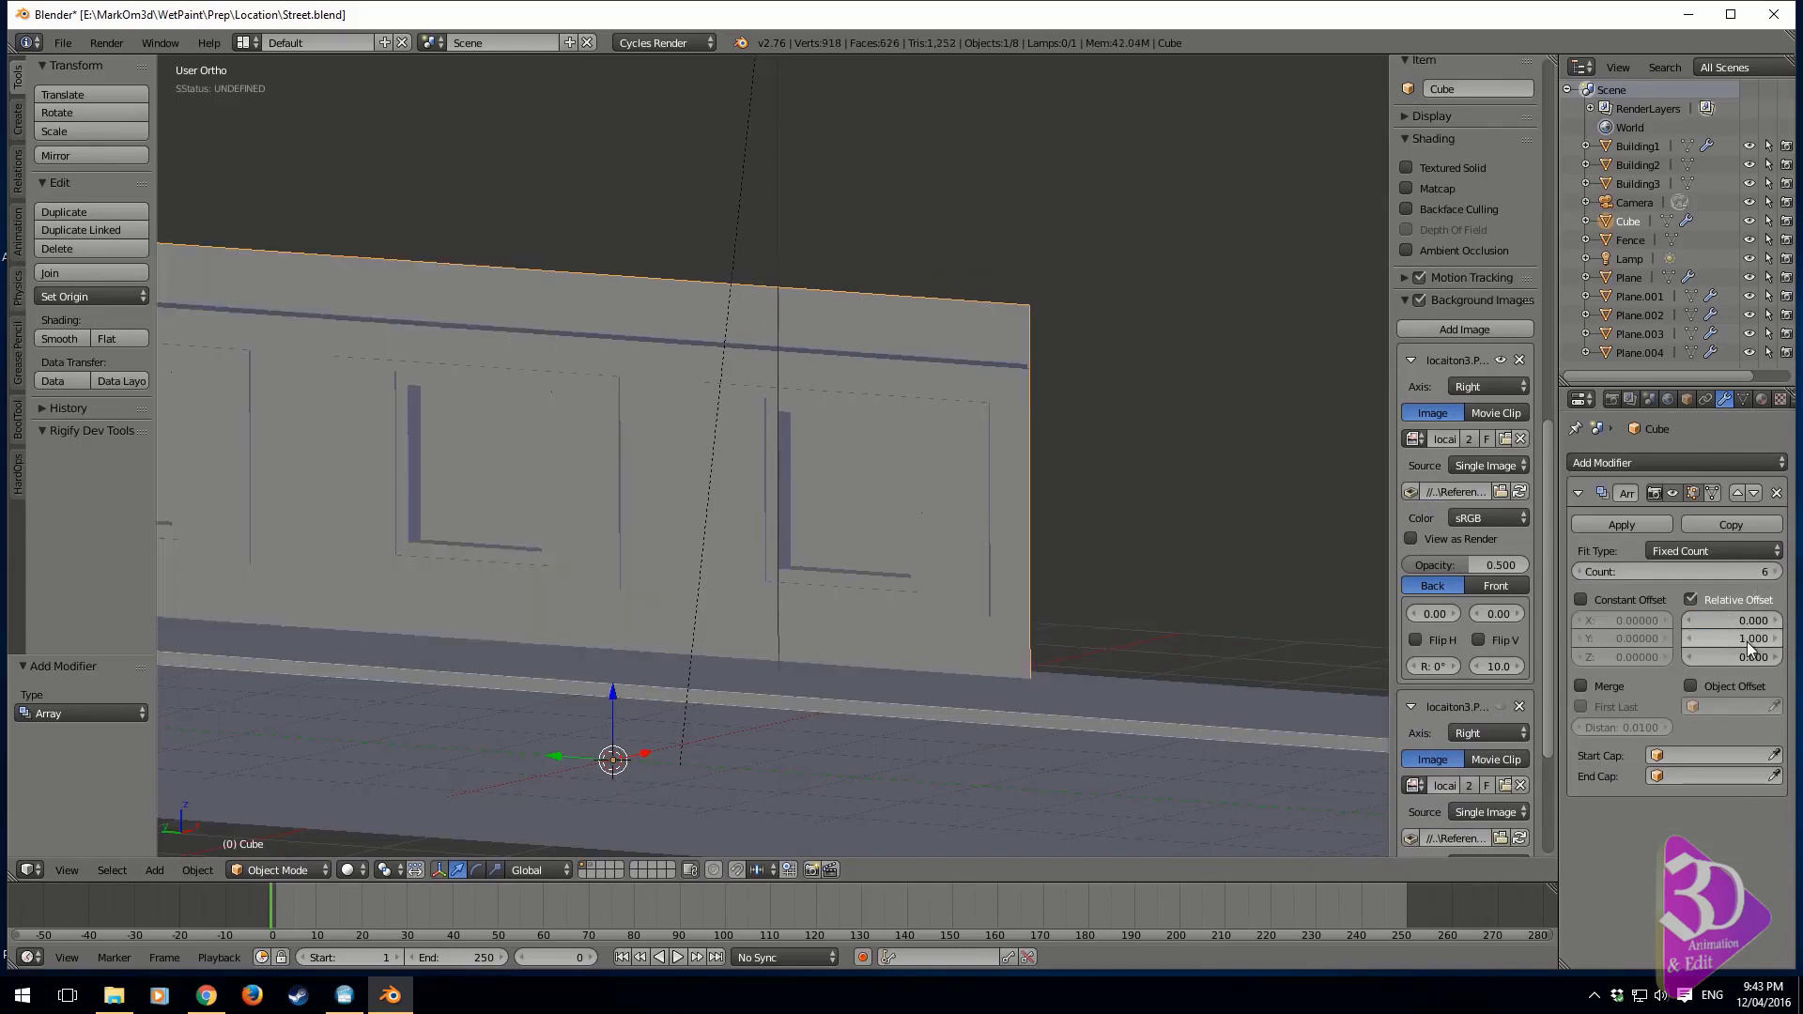
Move the row of walls about -8.695 units along Y and set the array count to 7
scroll(893, 550, "down", 7)
middle_click_drag(777, 483, 912, 509, "shift")
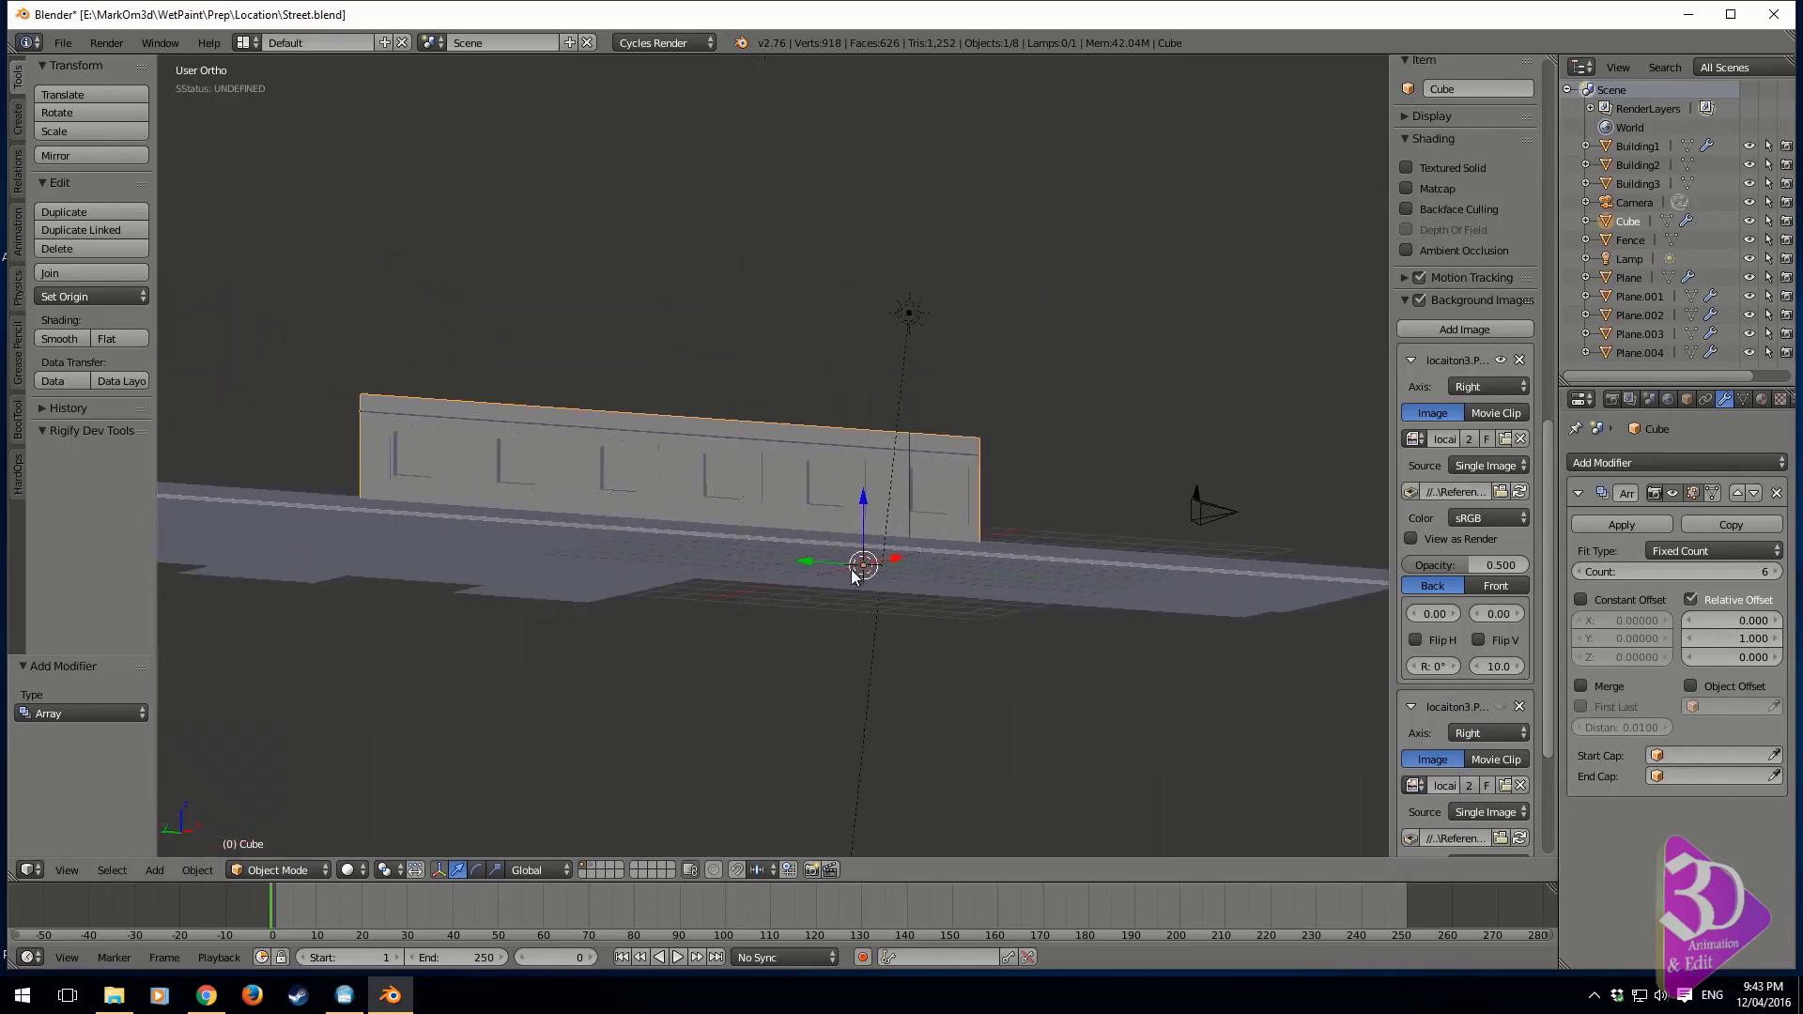
left_click_drag(797, 561, 1085, 625)
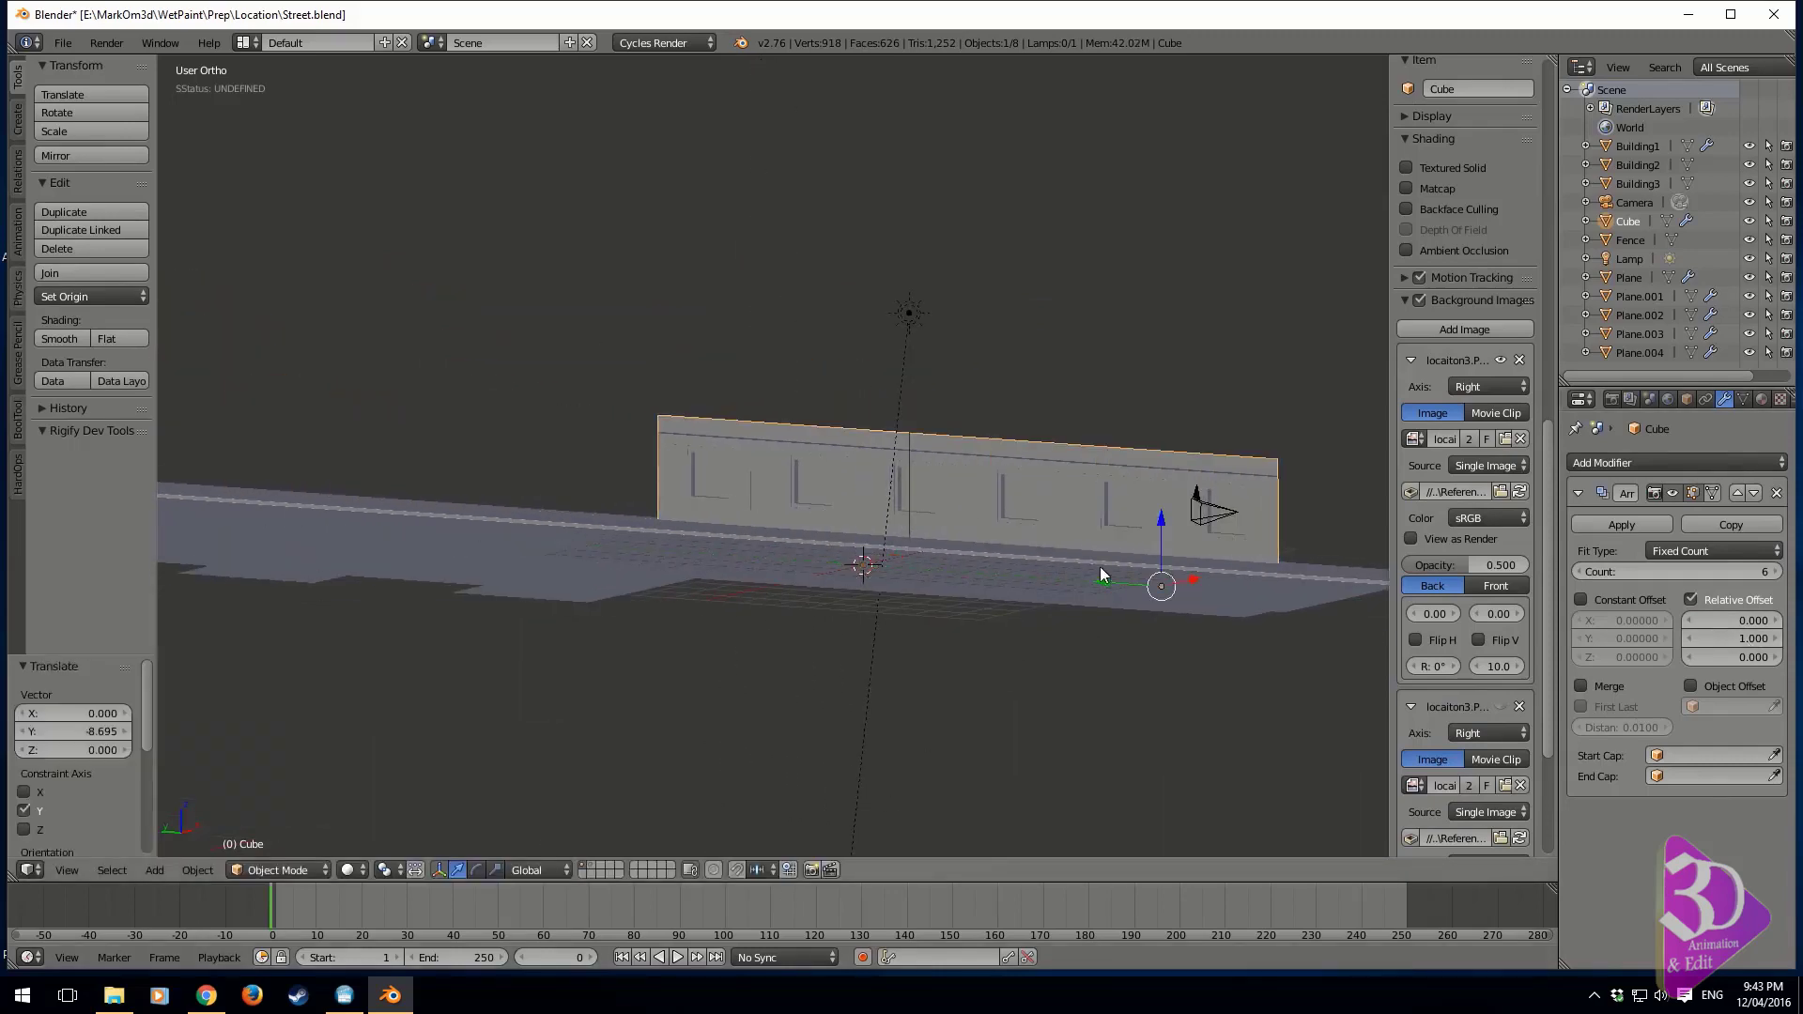
middle_click_drag(1100, 569, 534, 639)
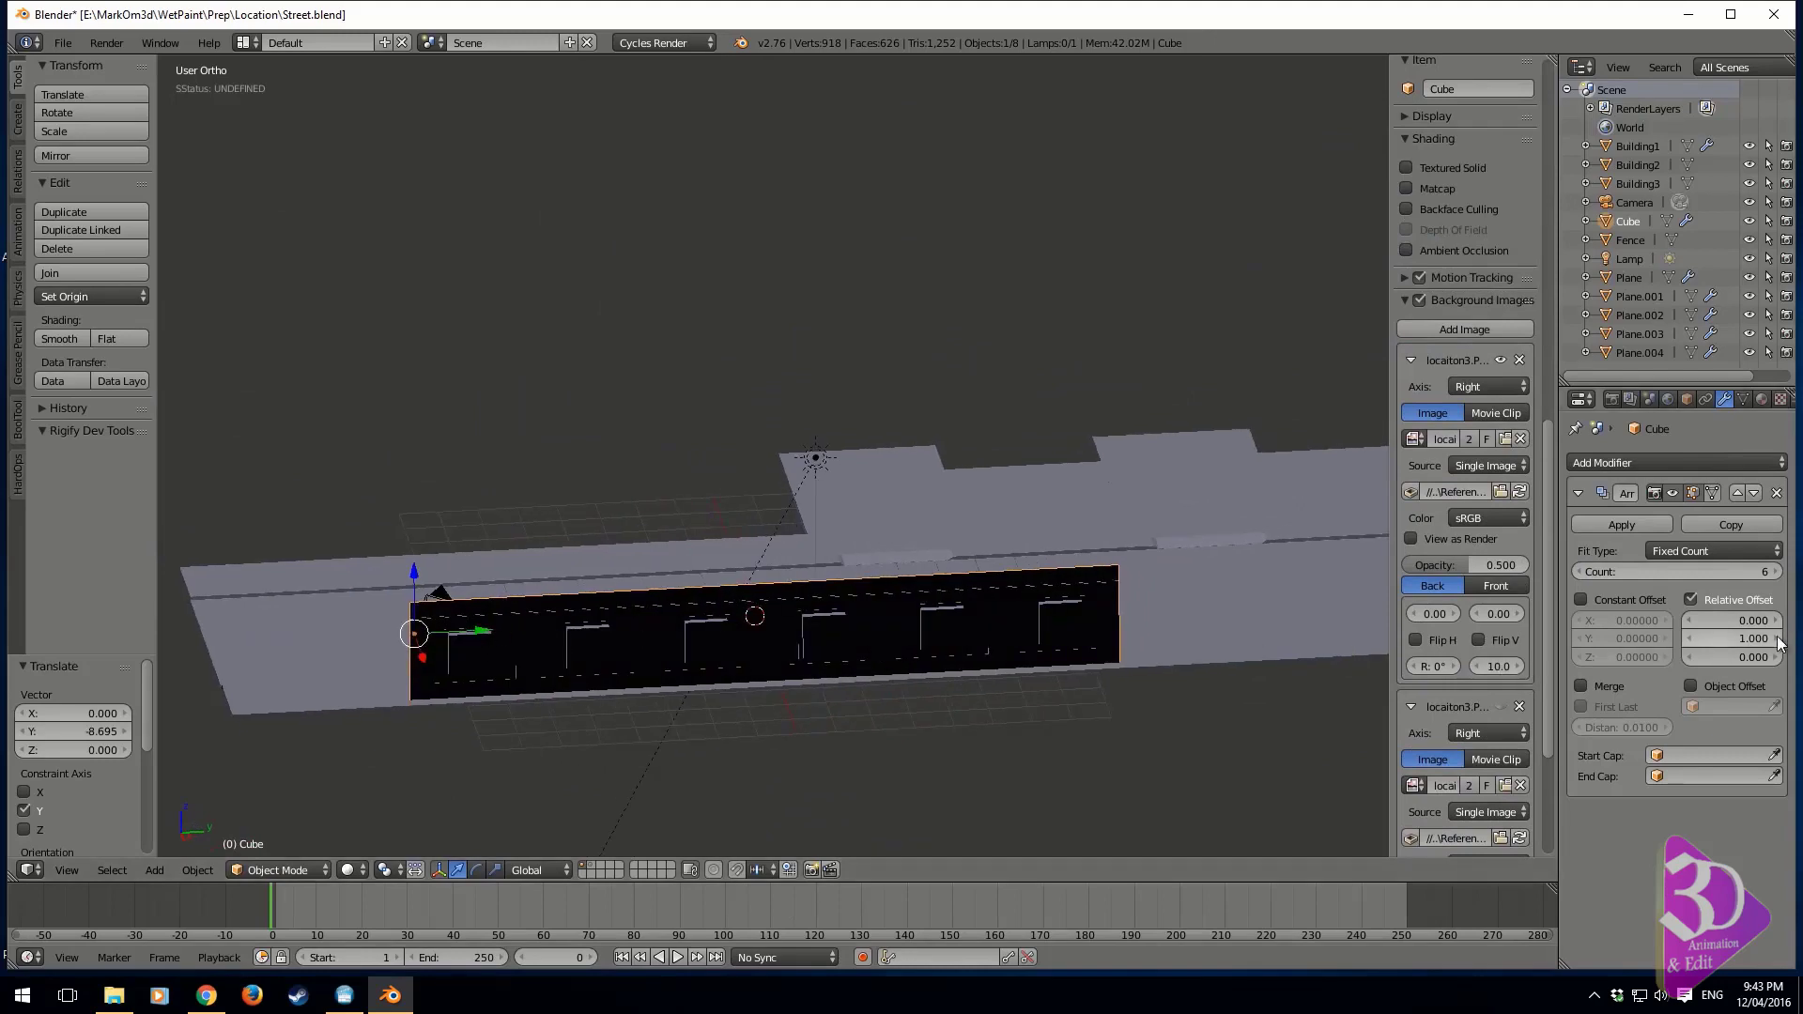
left_click(1776, 572)
Compare the wall row in wireframe with the windows, eaves and roof in the locaiton3 reference image from the right view
middle_click_drag(1030, 559, 1093, 541)
key("z")
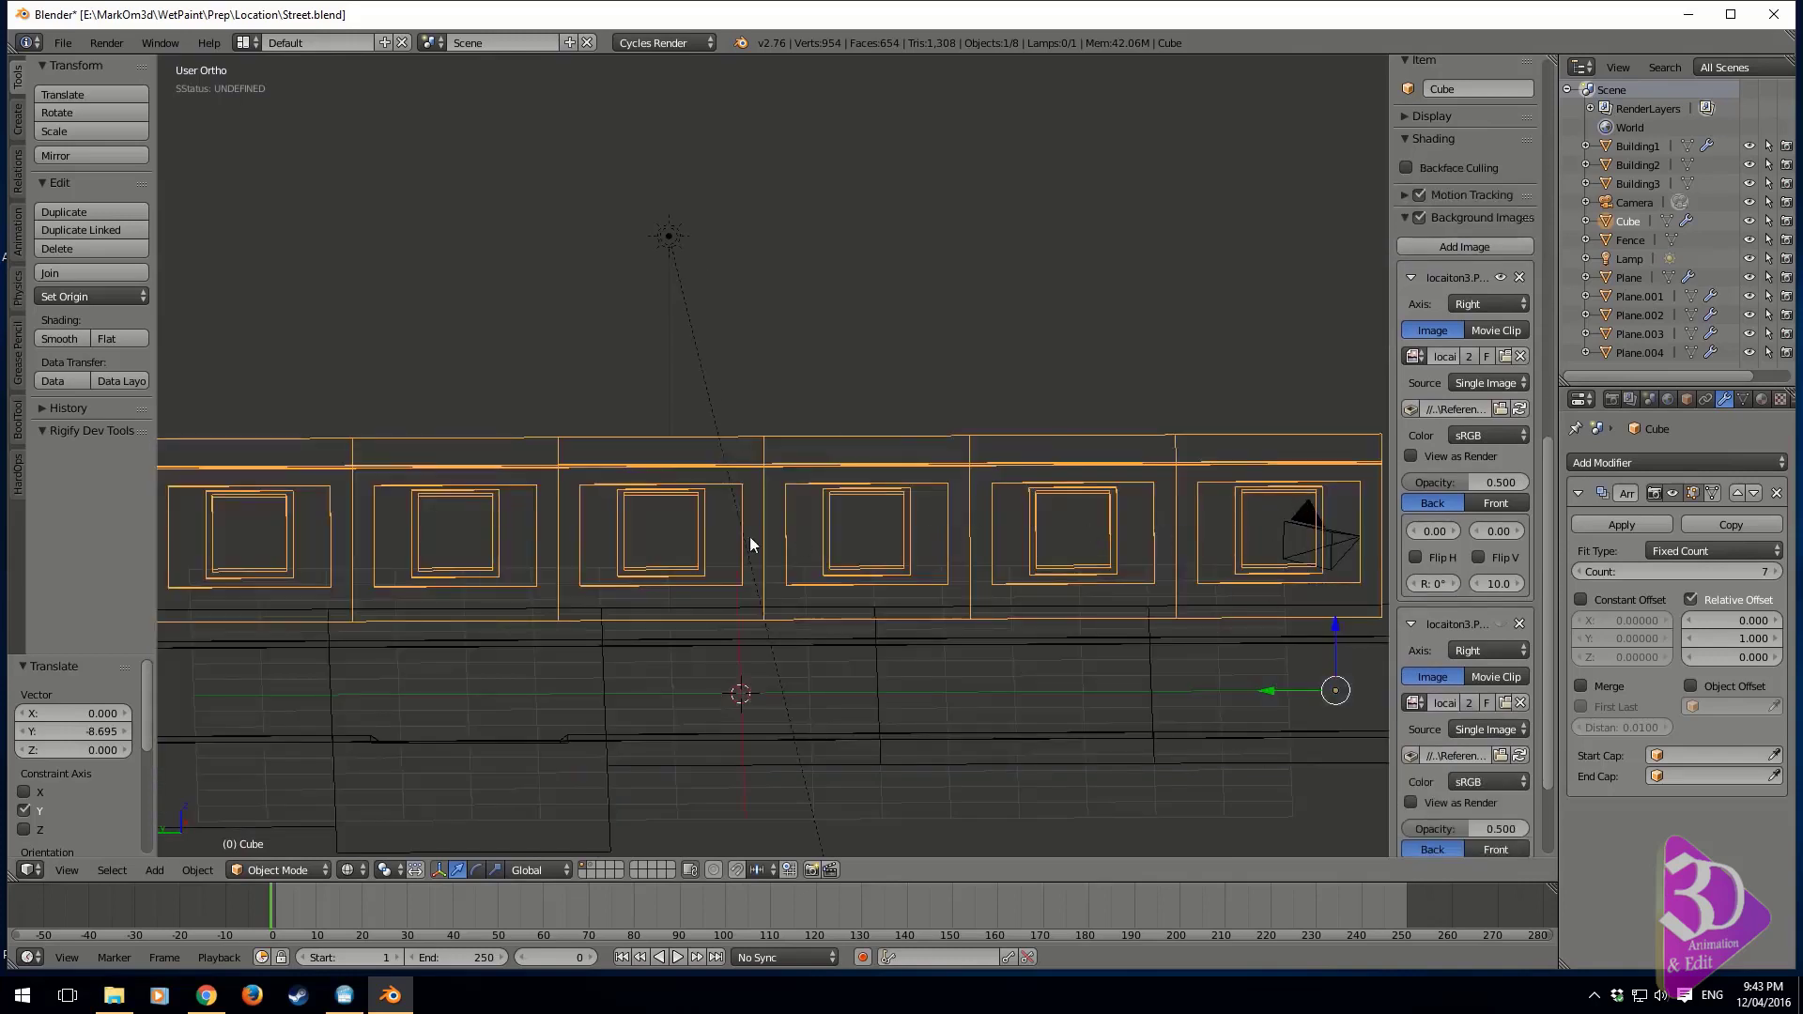
middle_click_drag(750, 537, 933, 527)
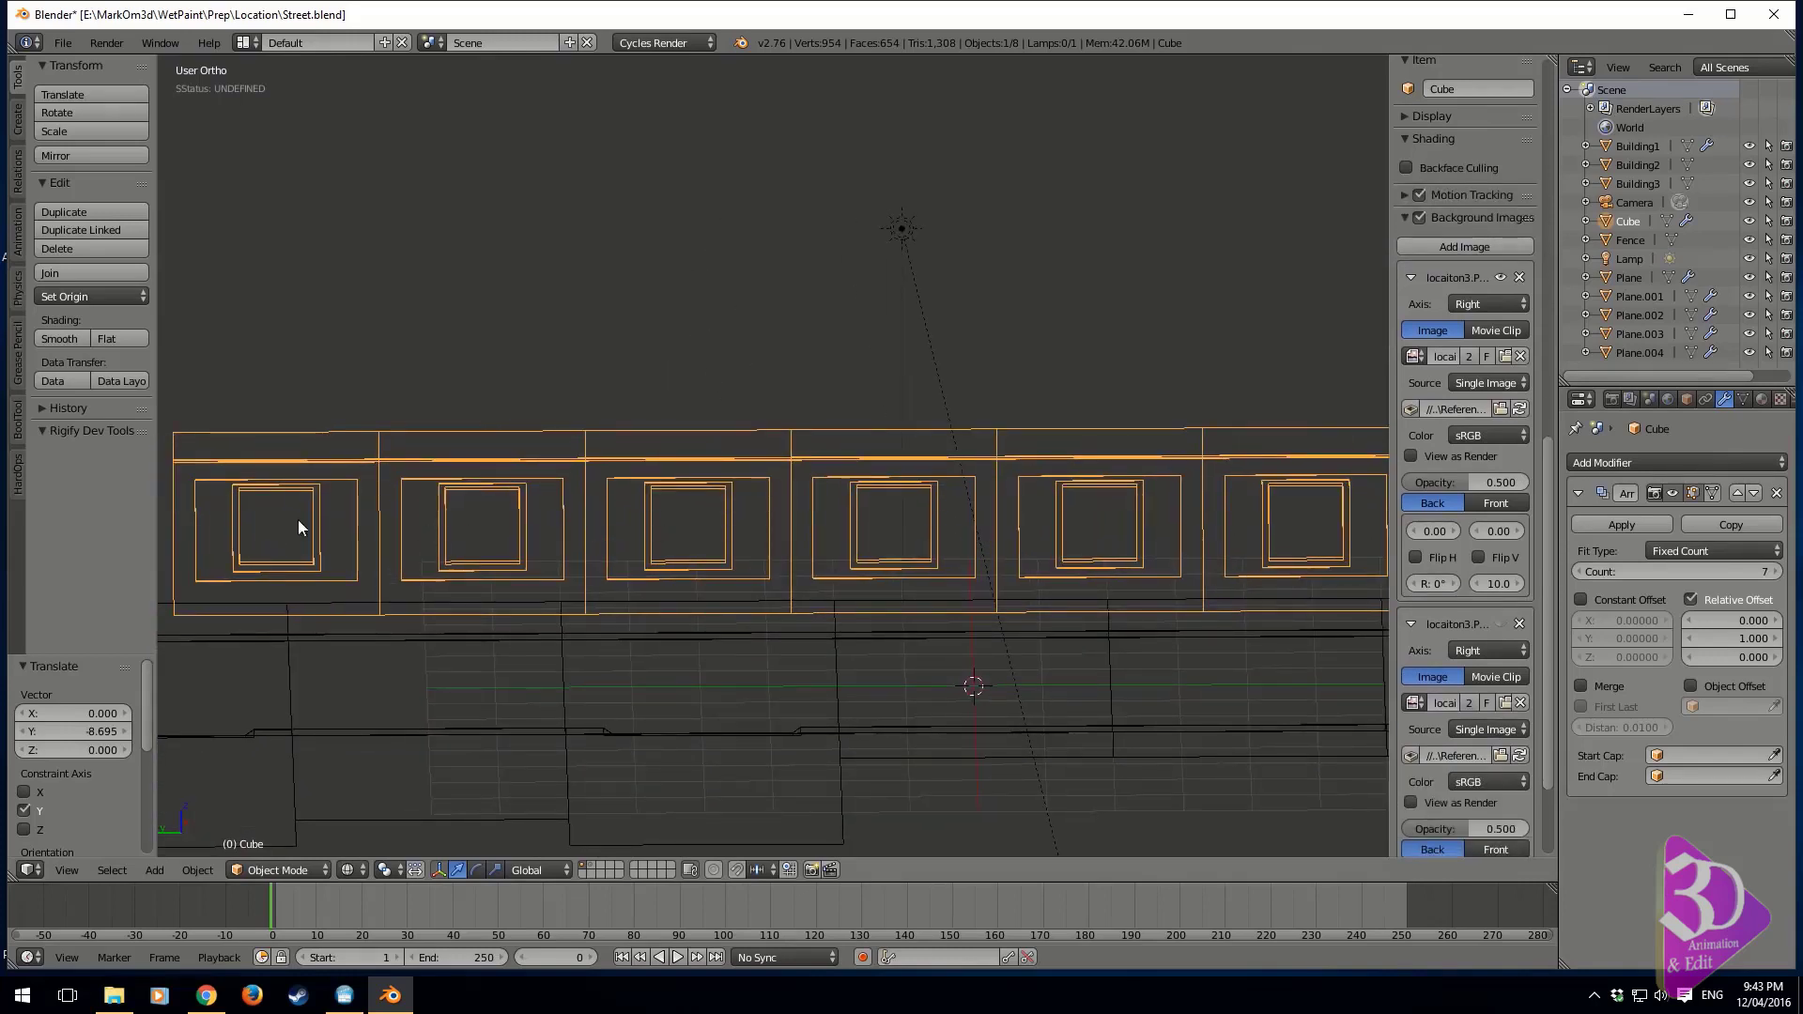
middle_click_drag(297, 527, 492, 531, "shift")
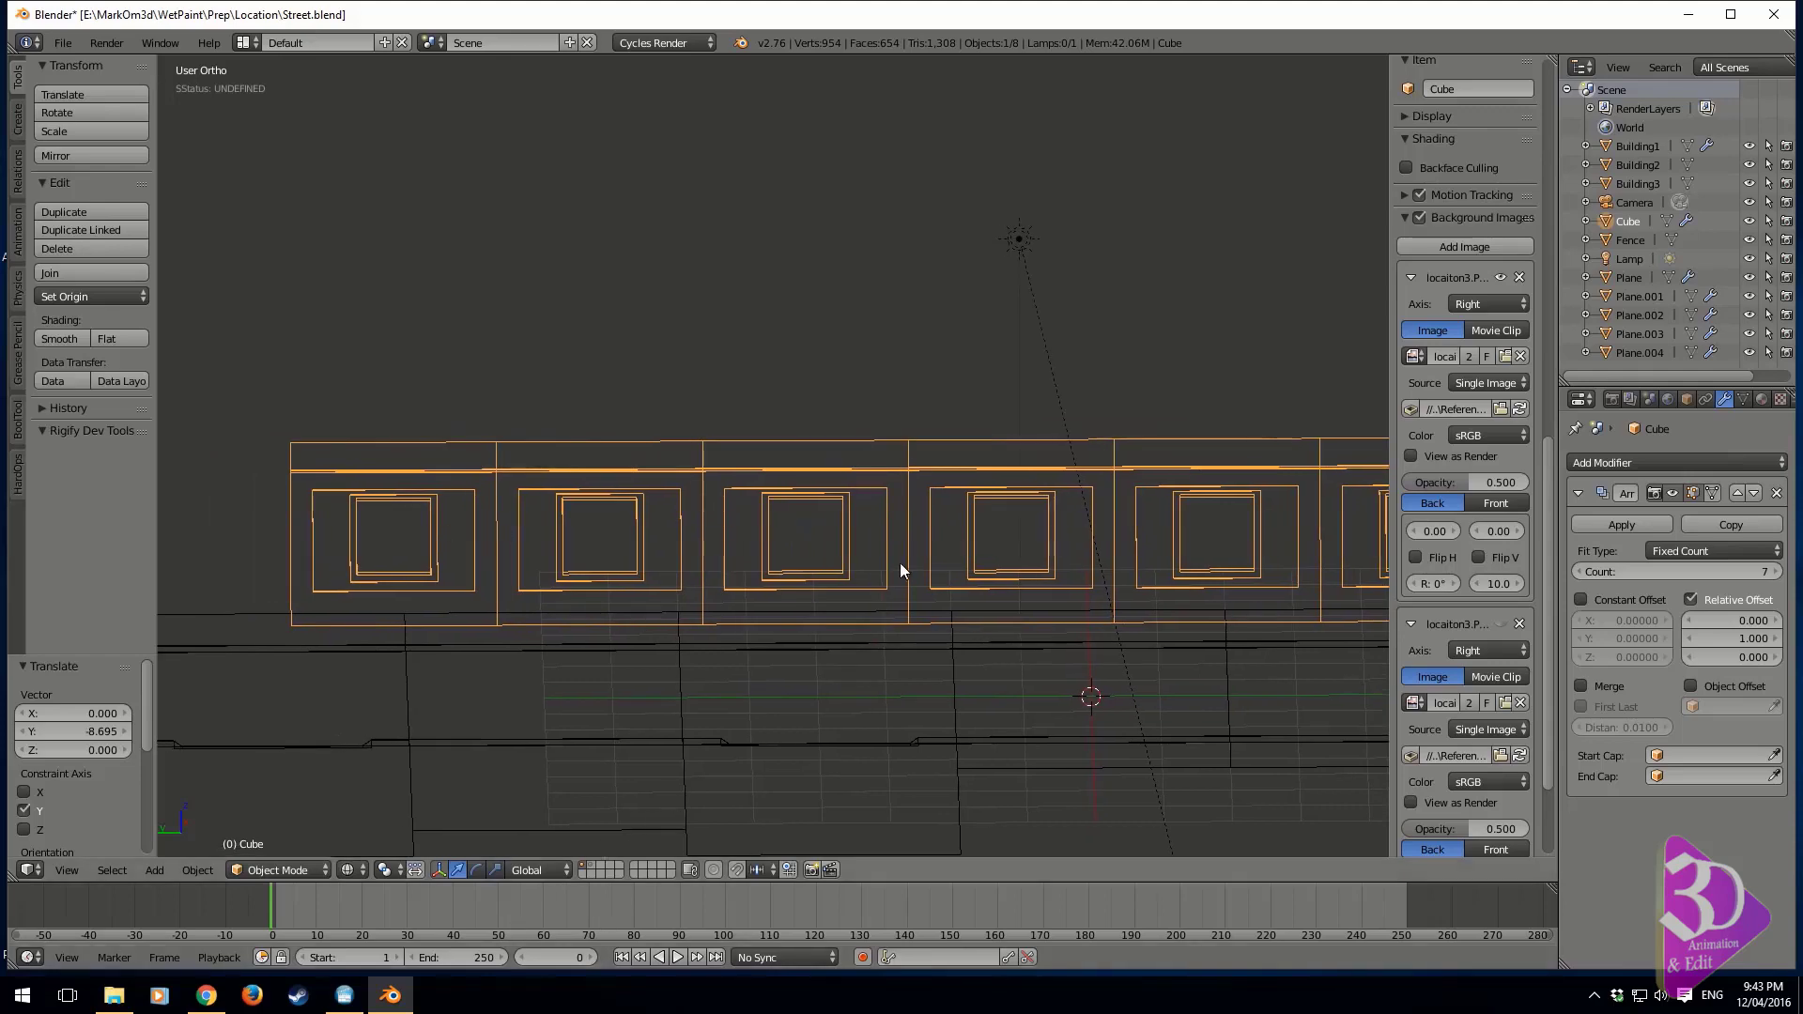
key("KP_3")
middle_click_drag(900, 564, 1267, 248, "shift")
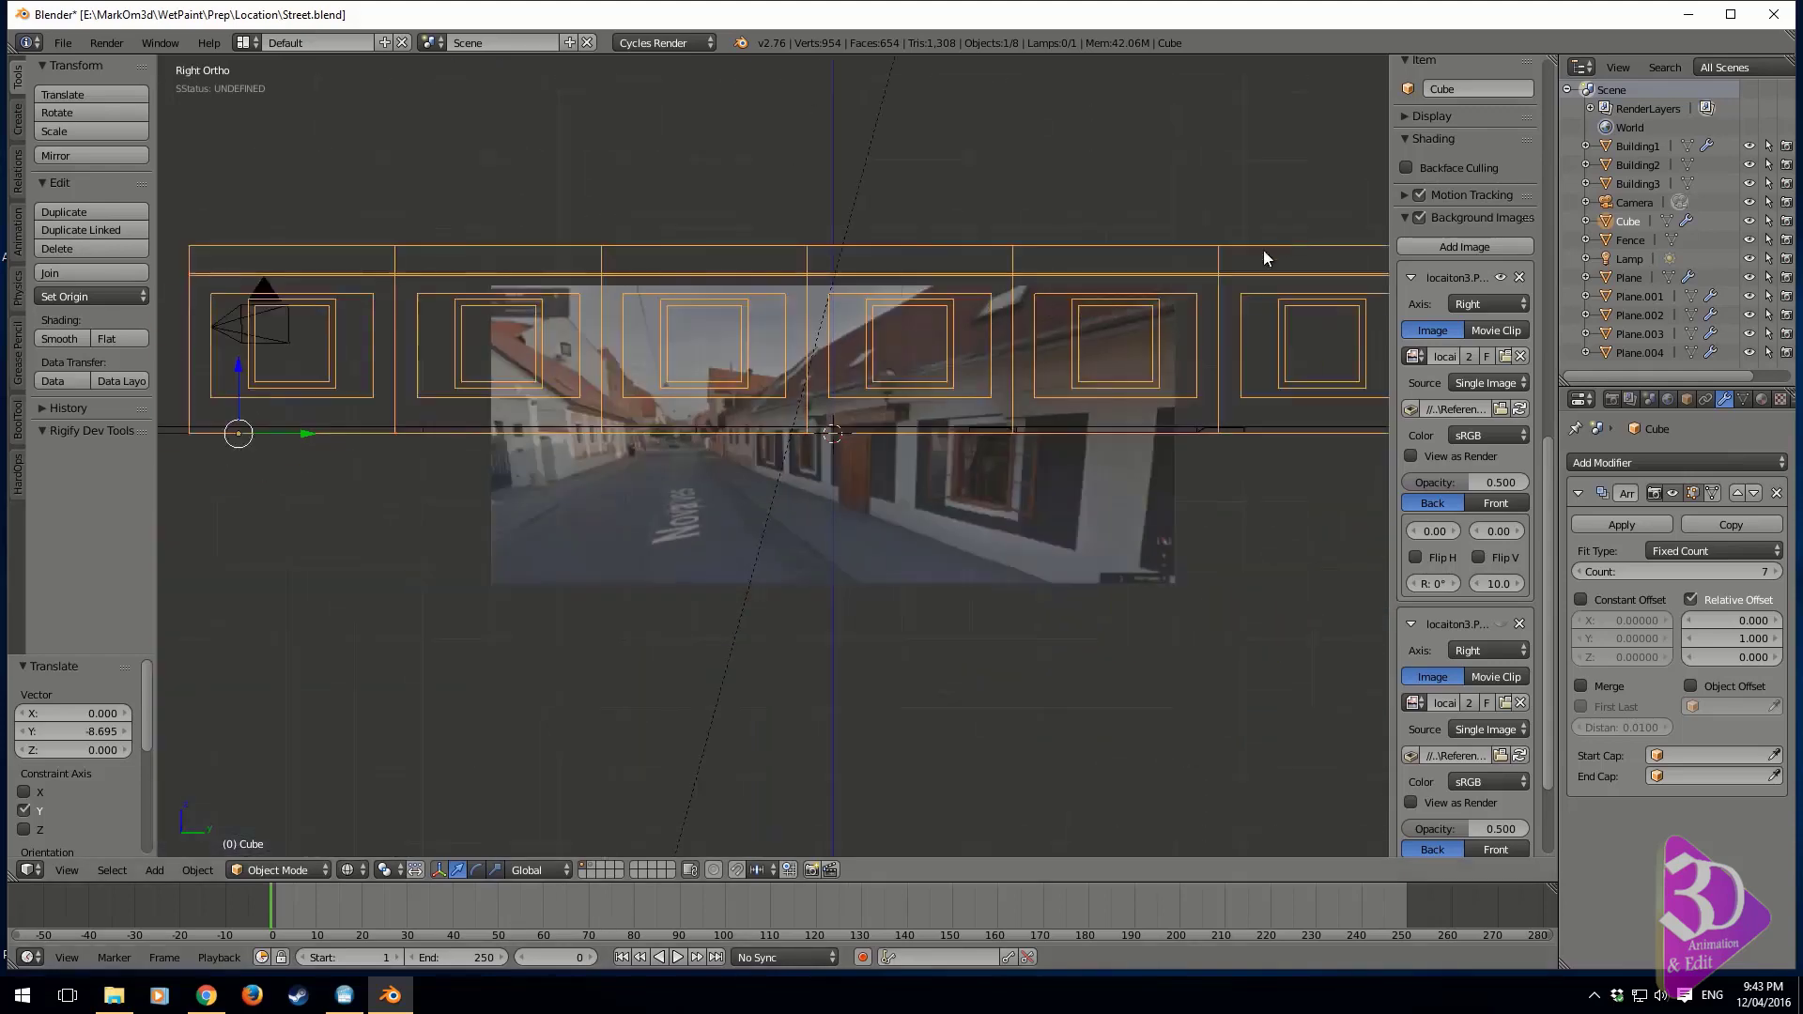
scroll(848, 419, "up", 8)
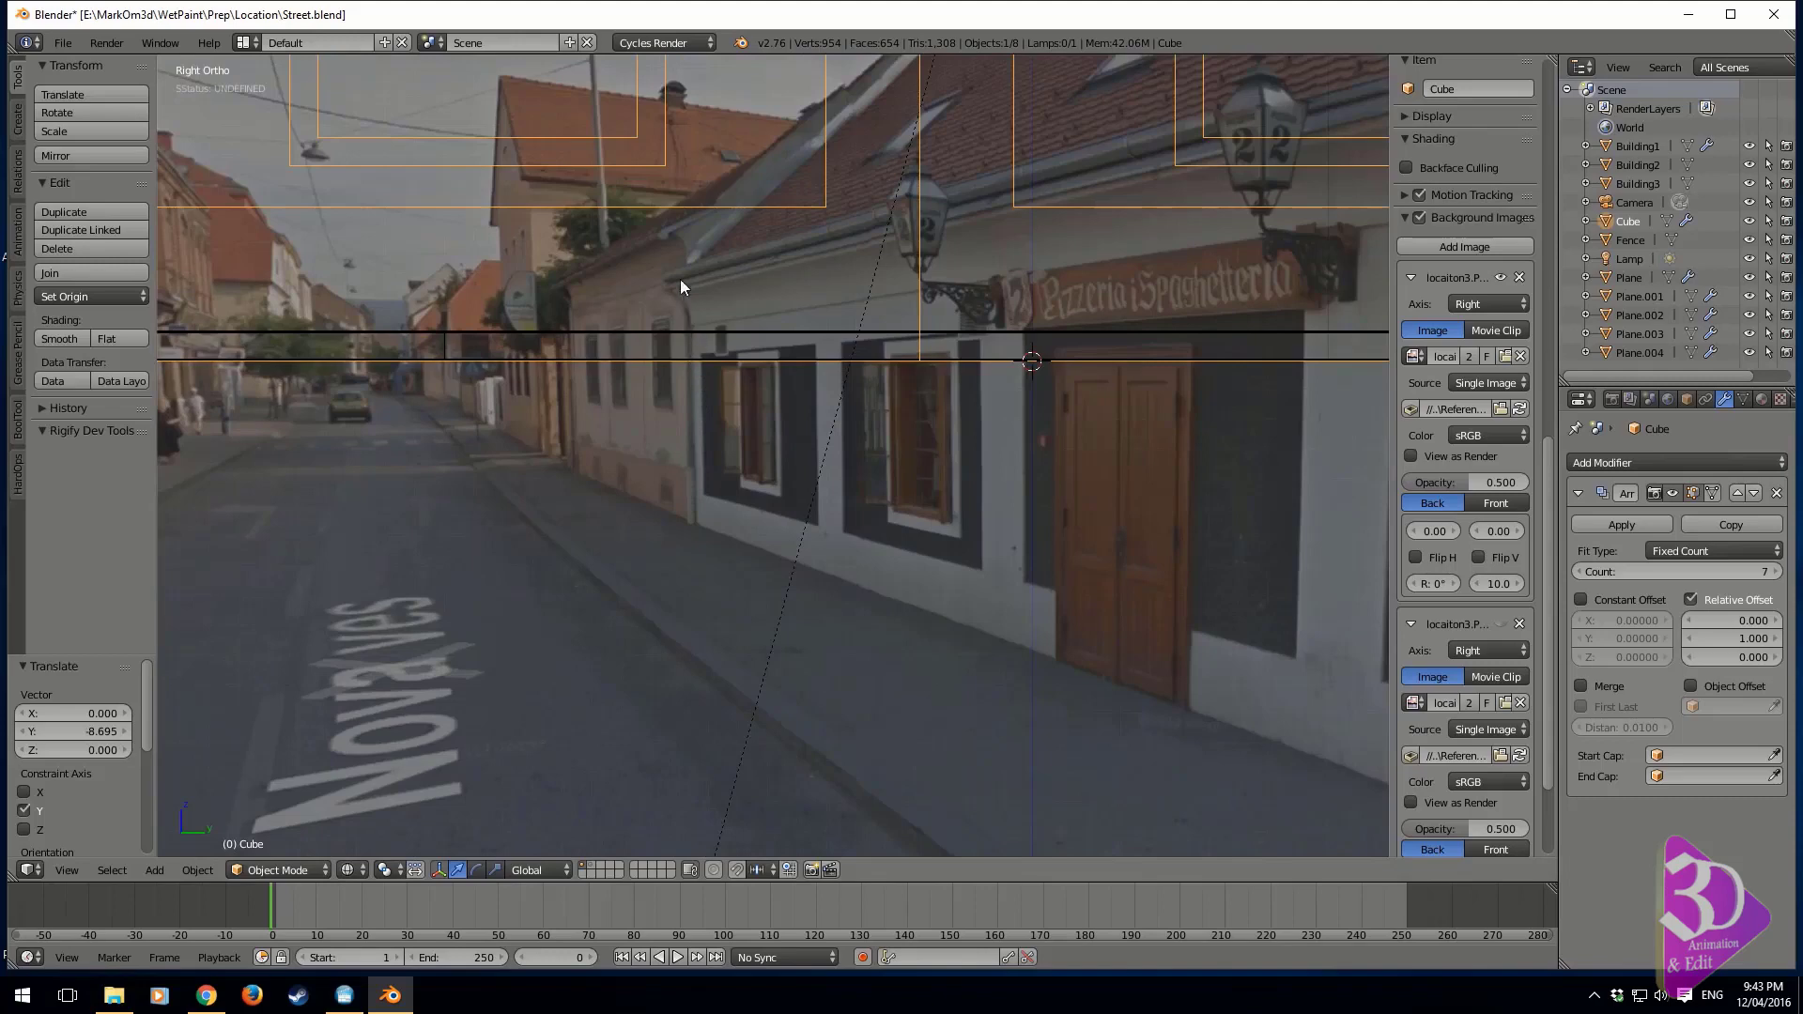
middle_click_drag(567, 525, 544, 611, "shift")
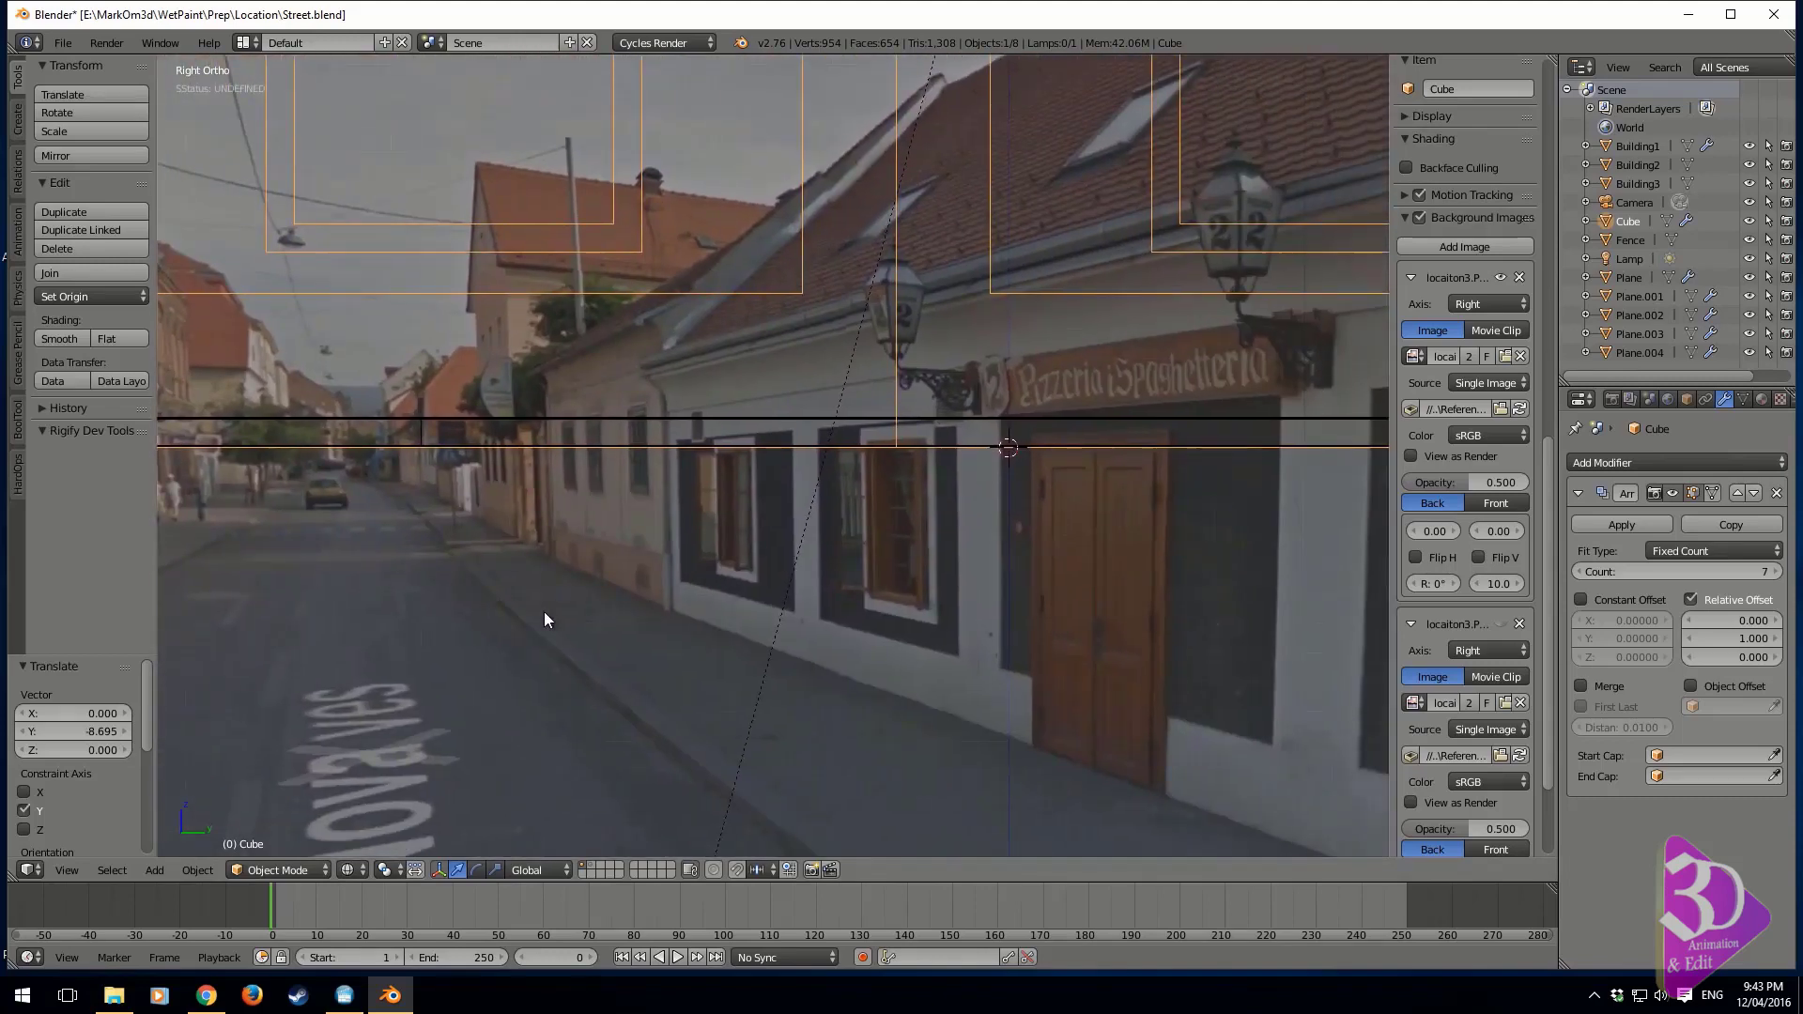
middle_click_drag(887, 441, 498, 620, "shift")
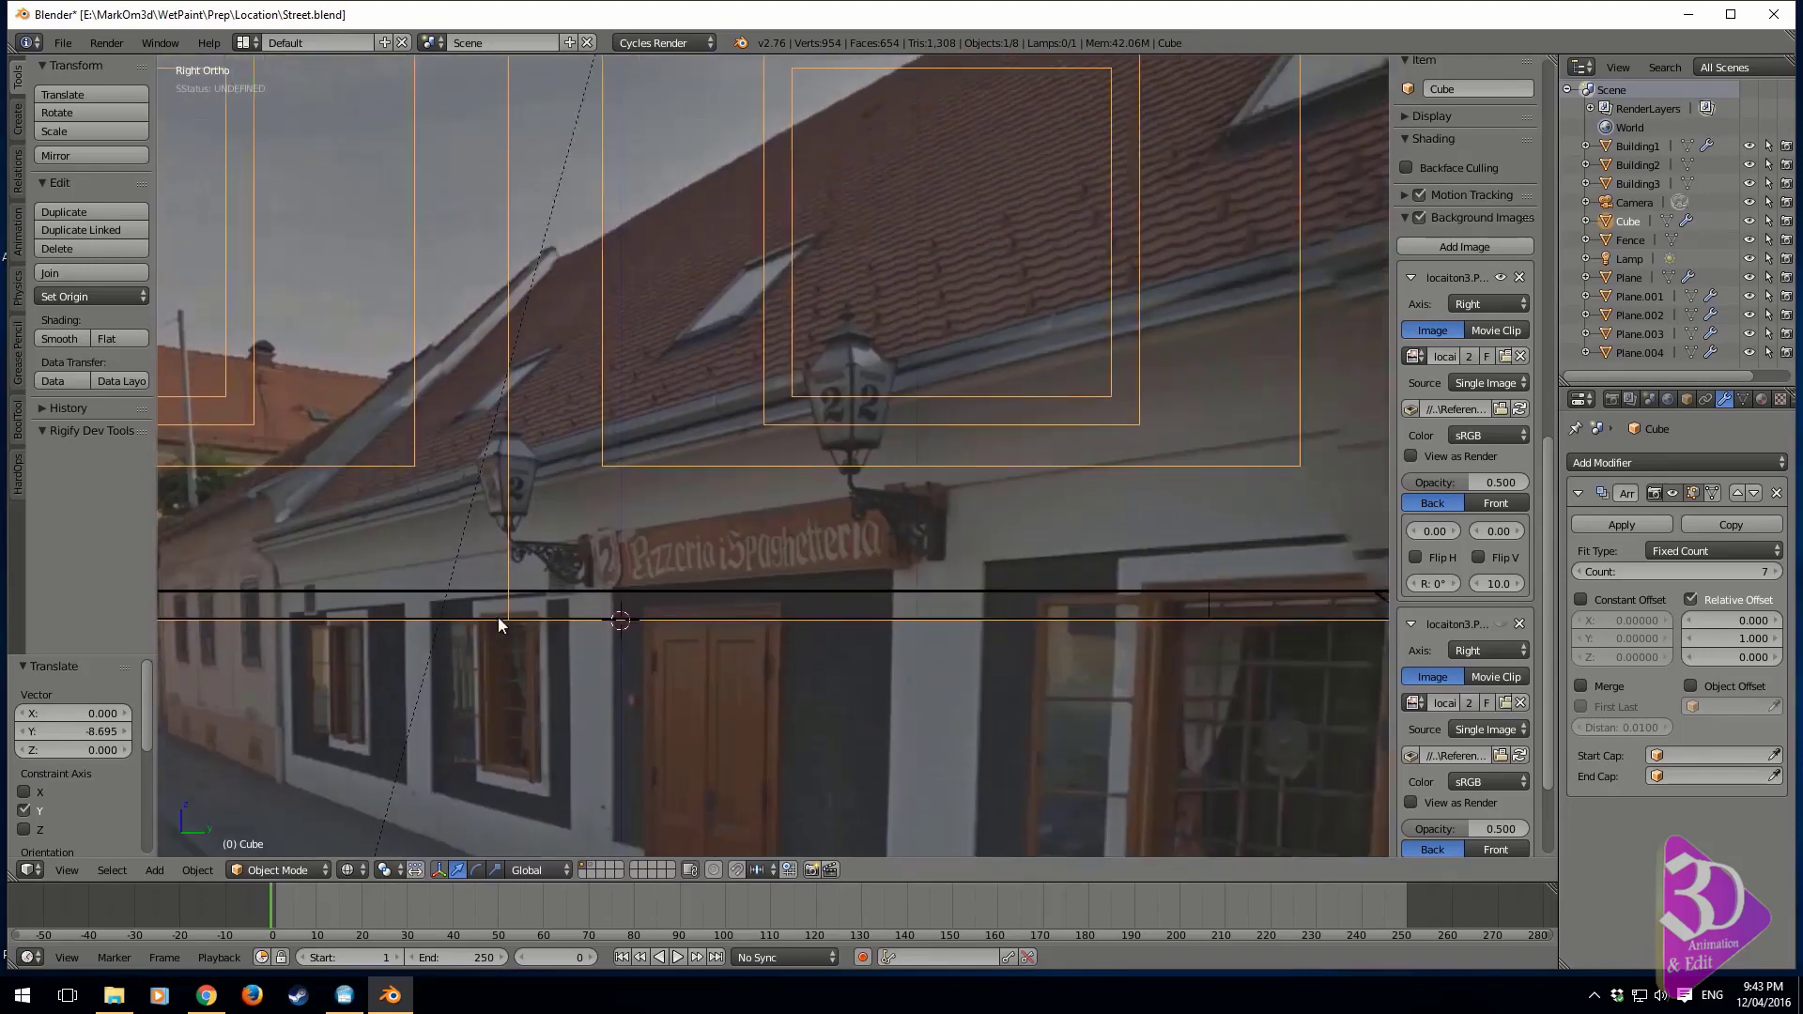
middle_click_drag(1144, 504, 868, 608, "shift")
middle_click_drag(227, 700, 792, 578, "shift")
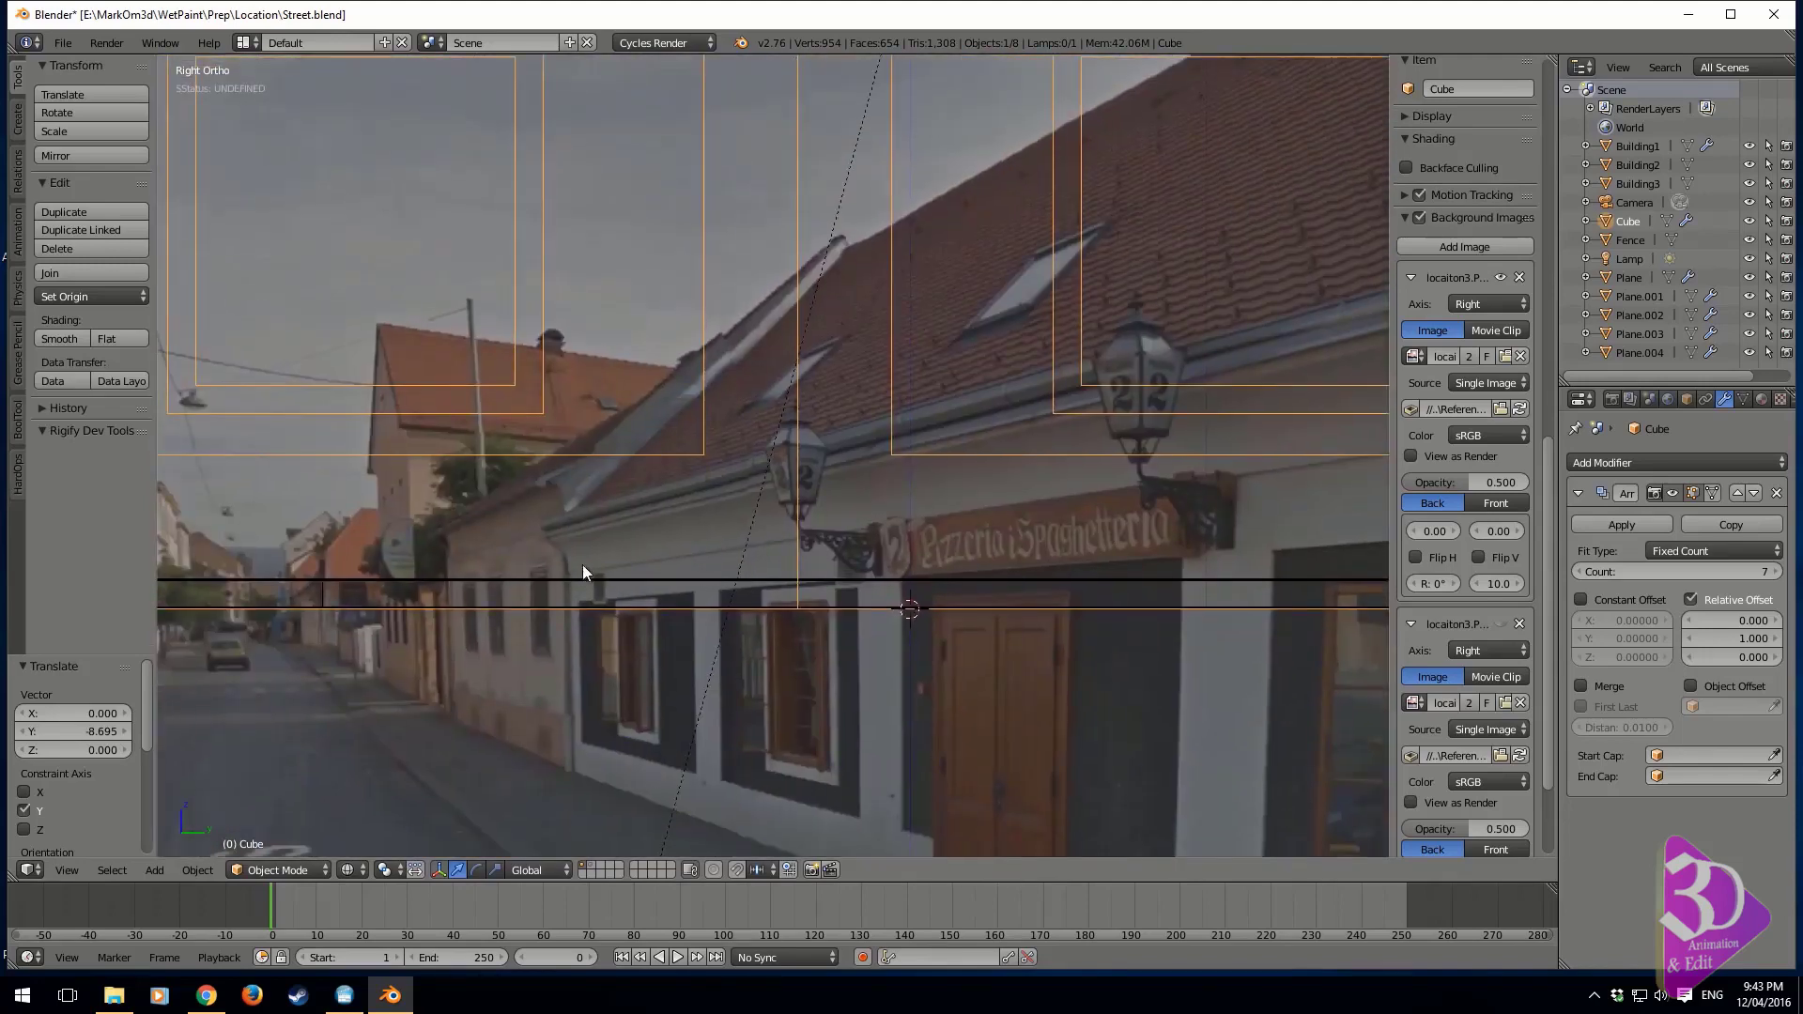
scroll(807, 464, "down", 1)
middle_click_drag(808, 464, 836, 652, "shift")
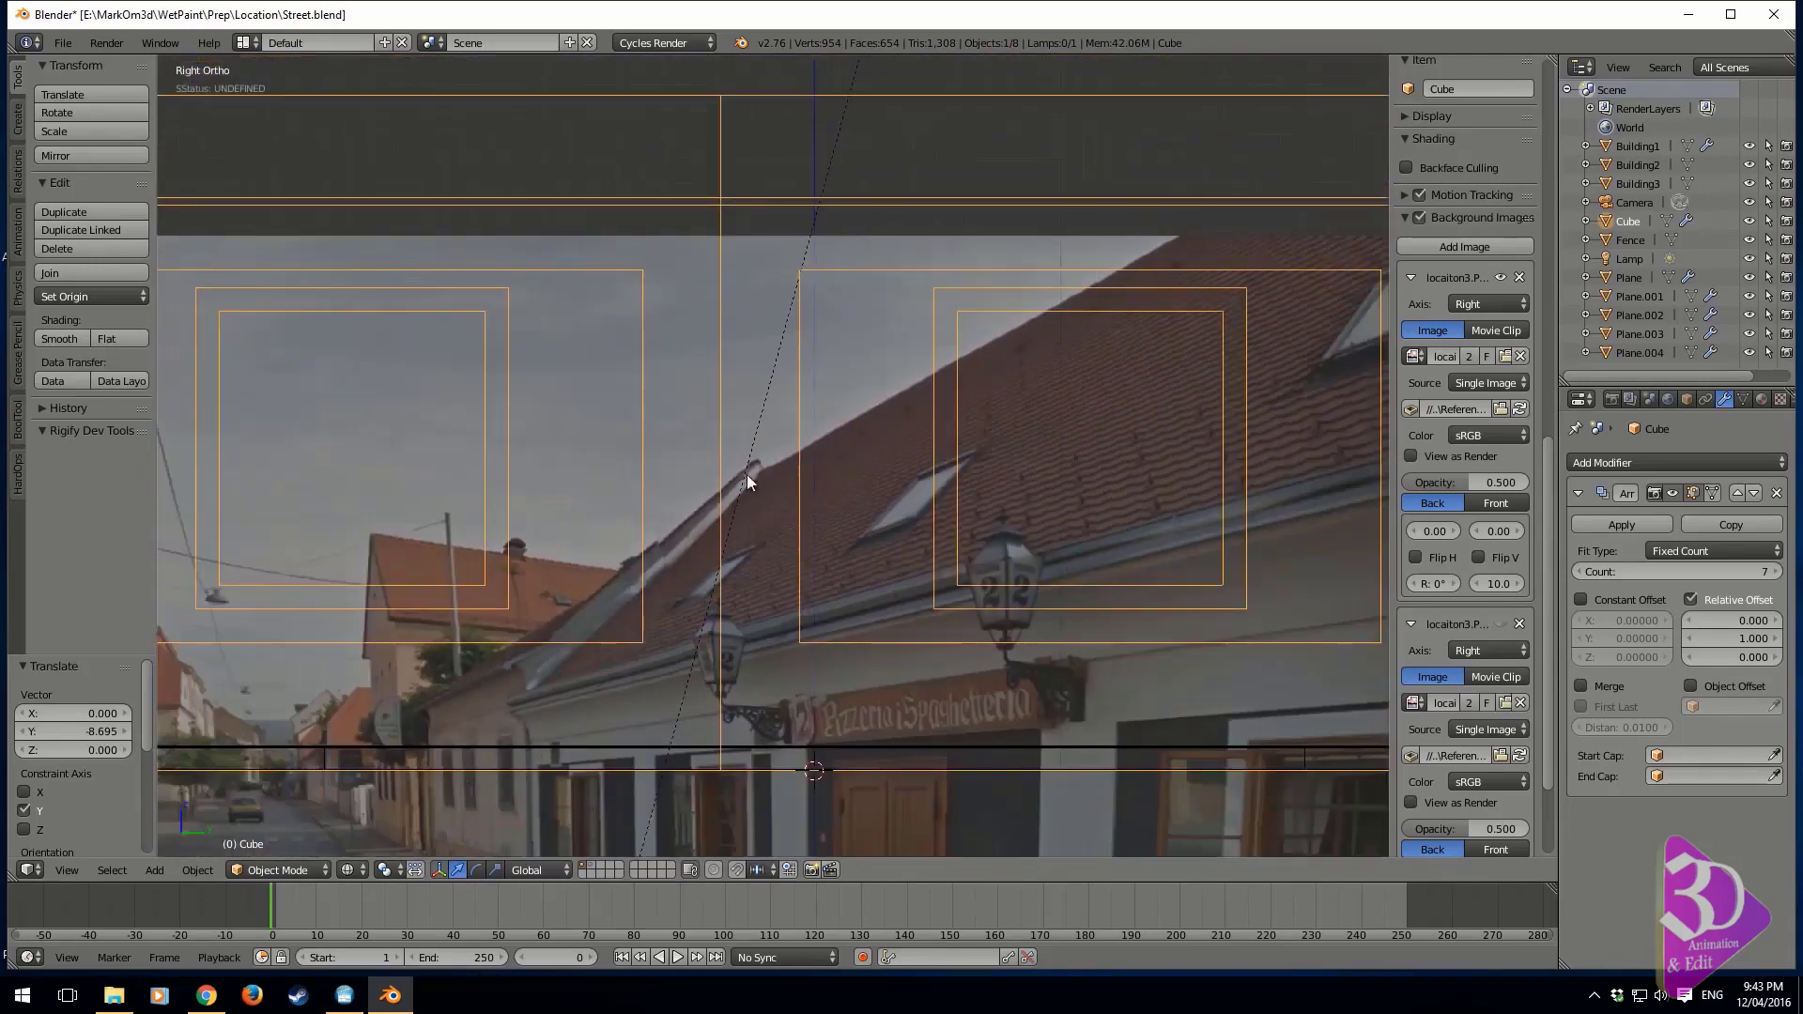
mouse_move(746, 476)
middle_mouse_down()
mouse_move(716, 539)
mouse_move(801, 555)
mouse_move(671, 522)
mouse_move(526, 544)
middle_mouse_up()
In Edit Mode with solid shading, select the whole linked trim strip and delete its vertices
key("z")
key("Tab")
scroll(680, 544, "up", 7)
middle_click_drag(977, 346, 648, 507, "shift")
scroll(755, 593, "up", 2)
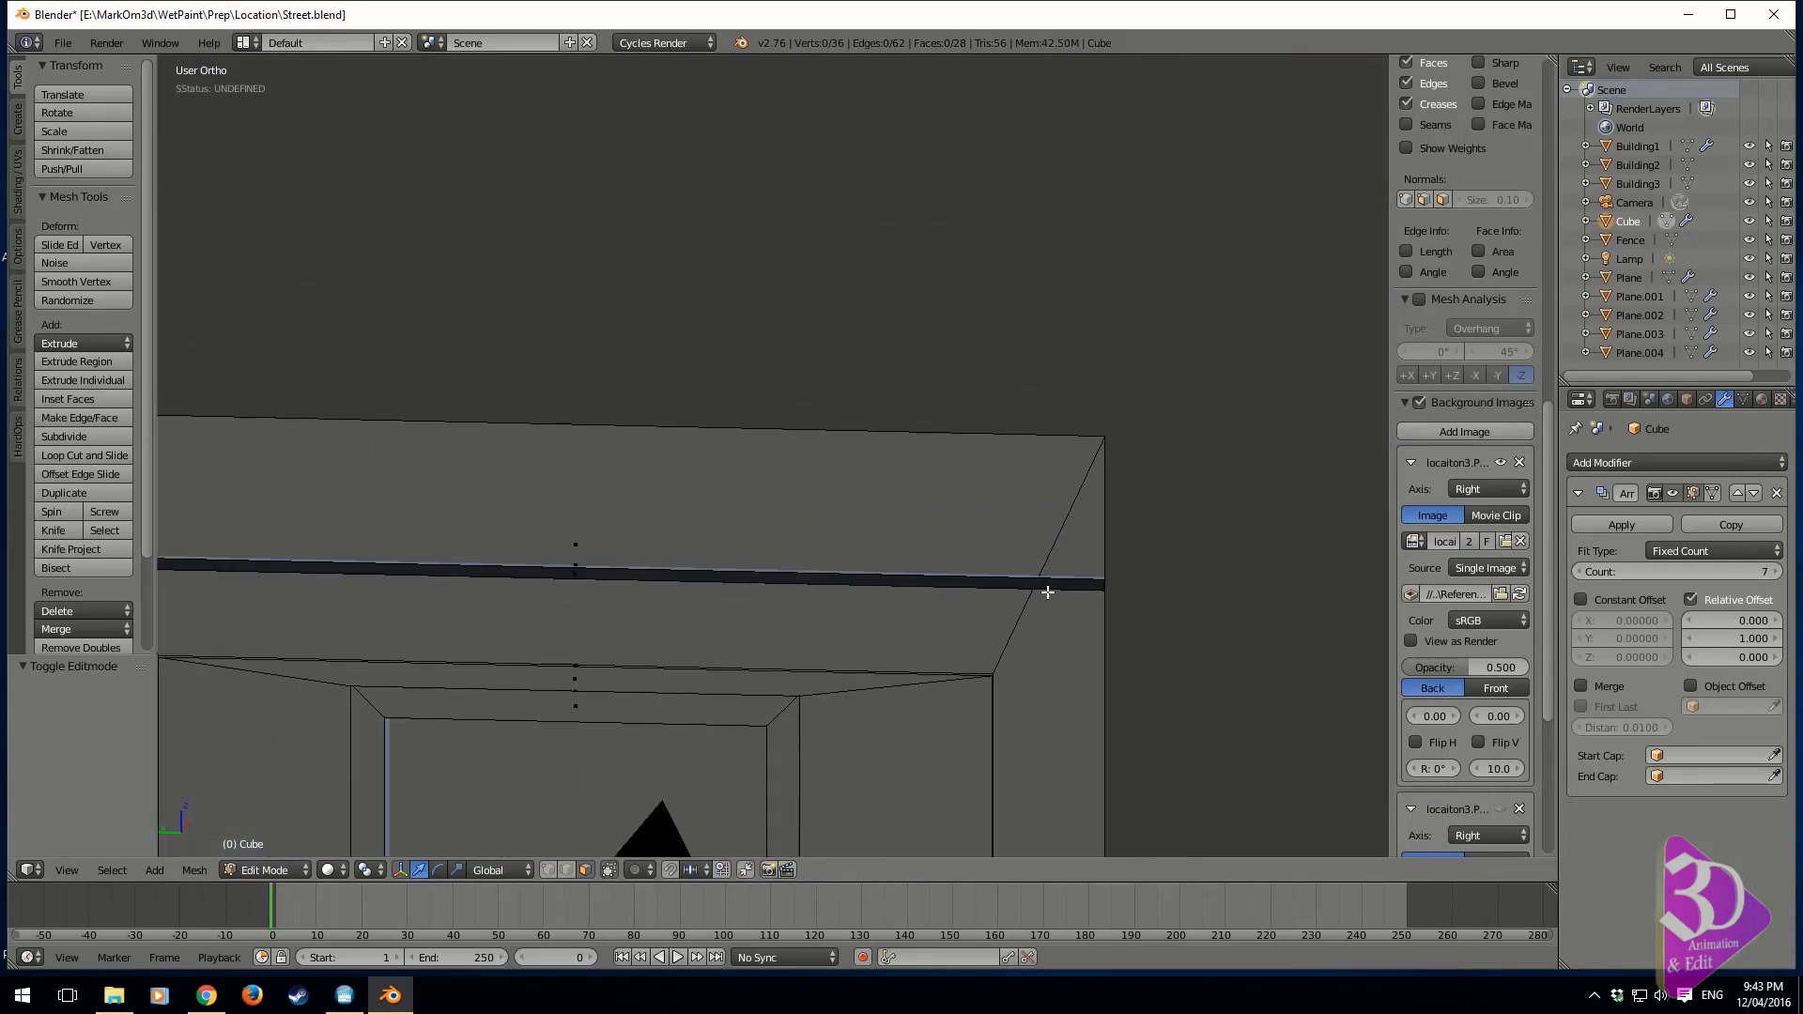
middle_click_drag(888, 595, 1138, 566, "shift")
right_click(815, 543)
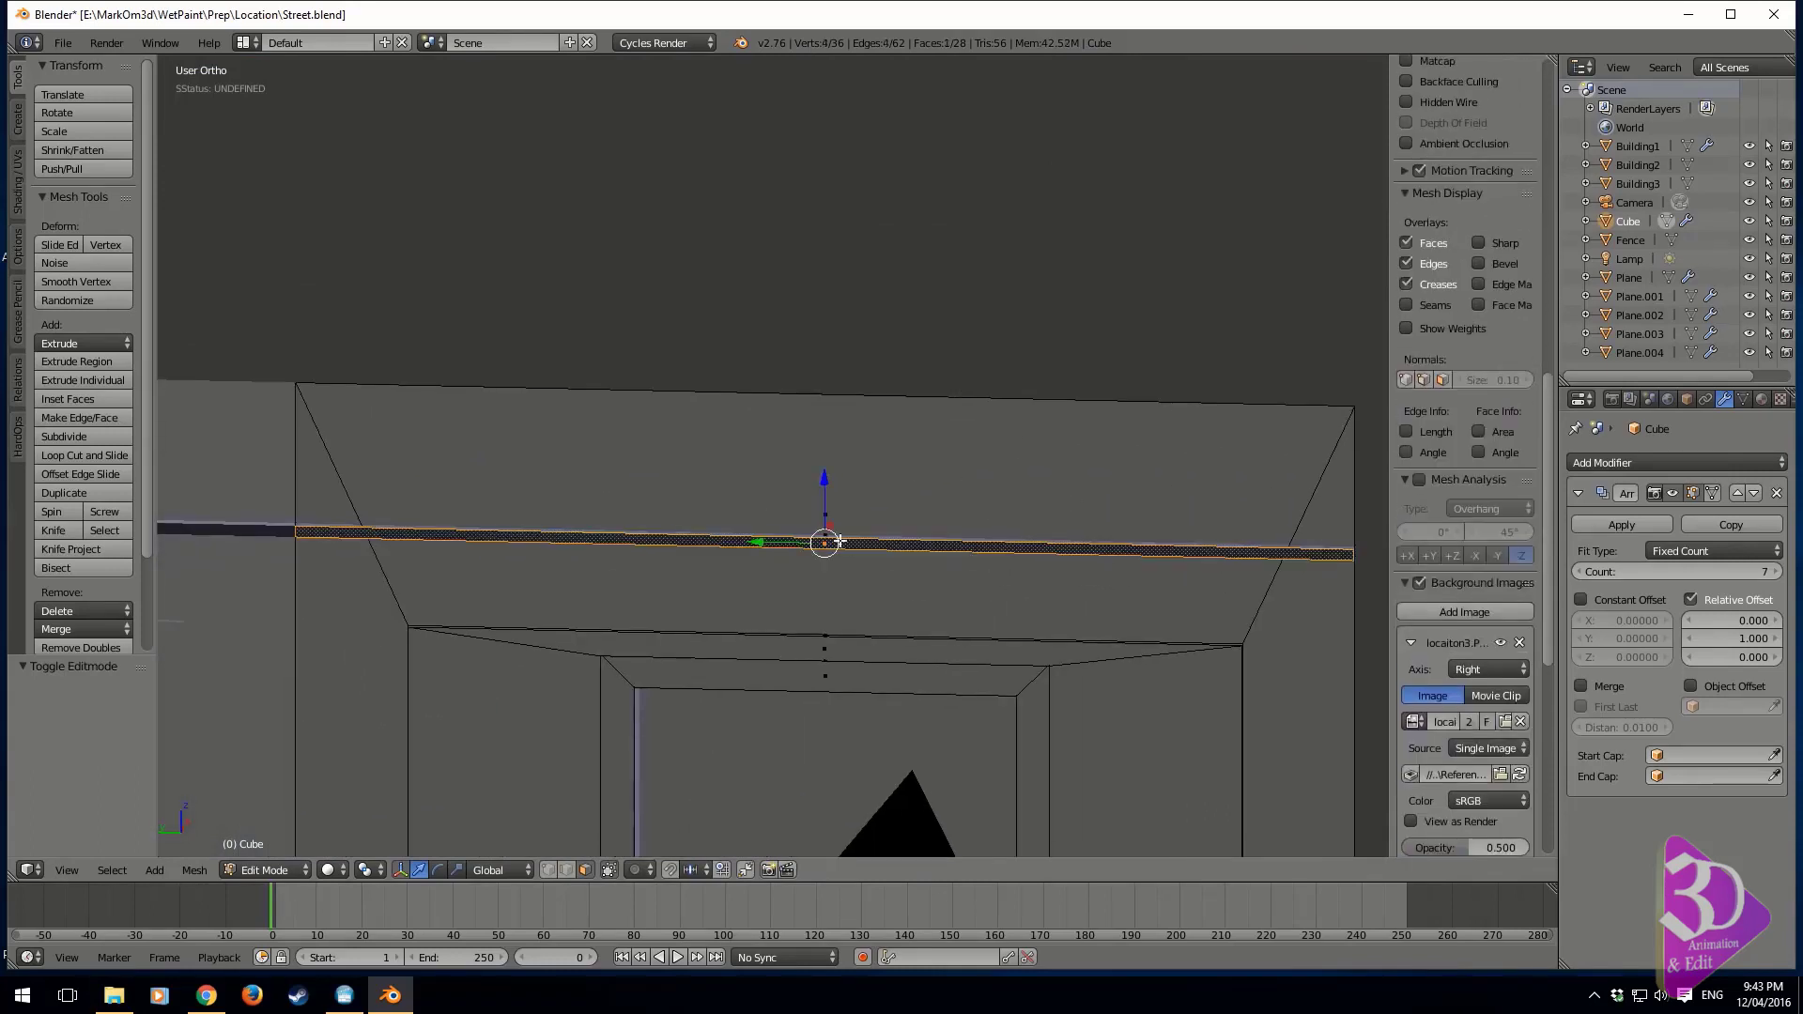
key("ctrl+l")
key("x")
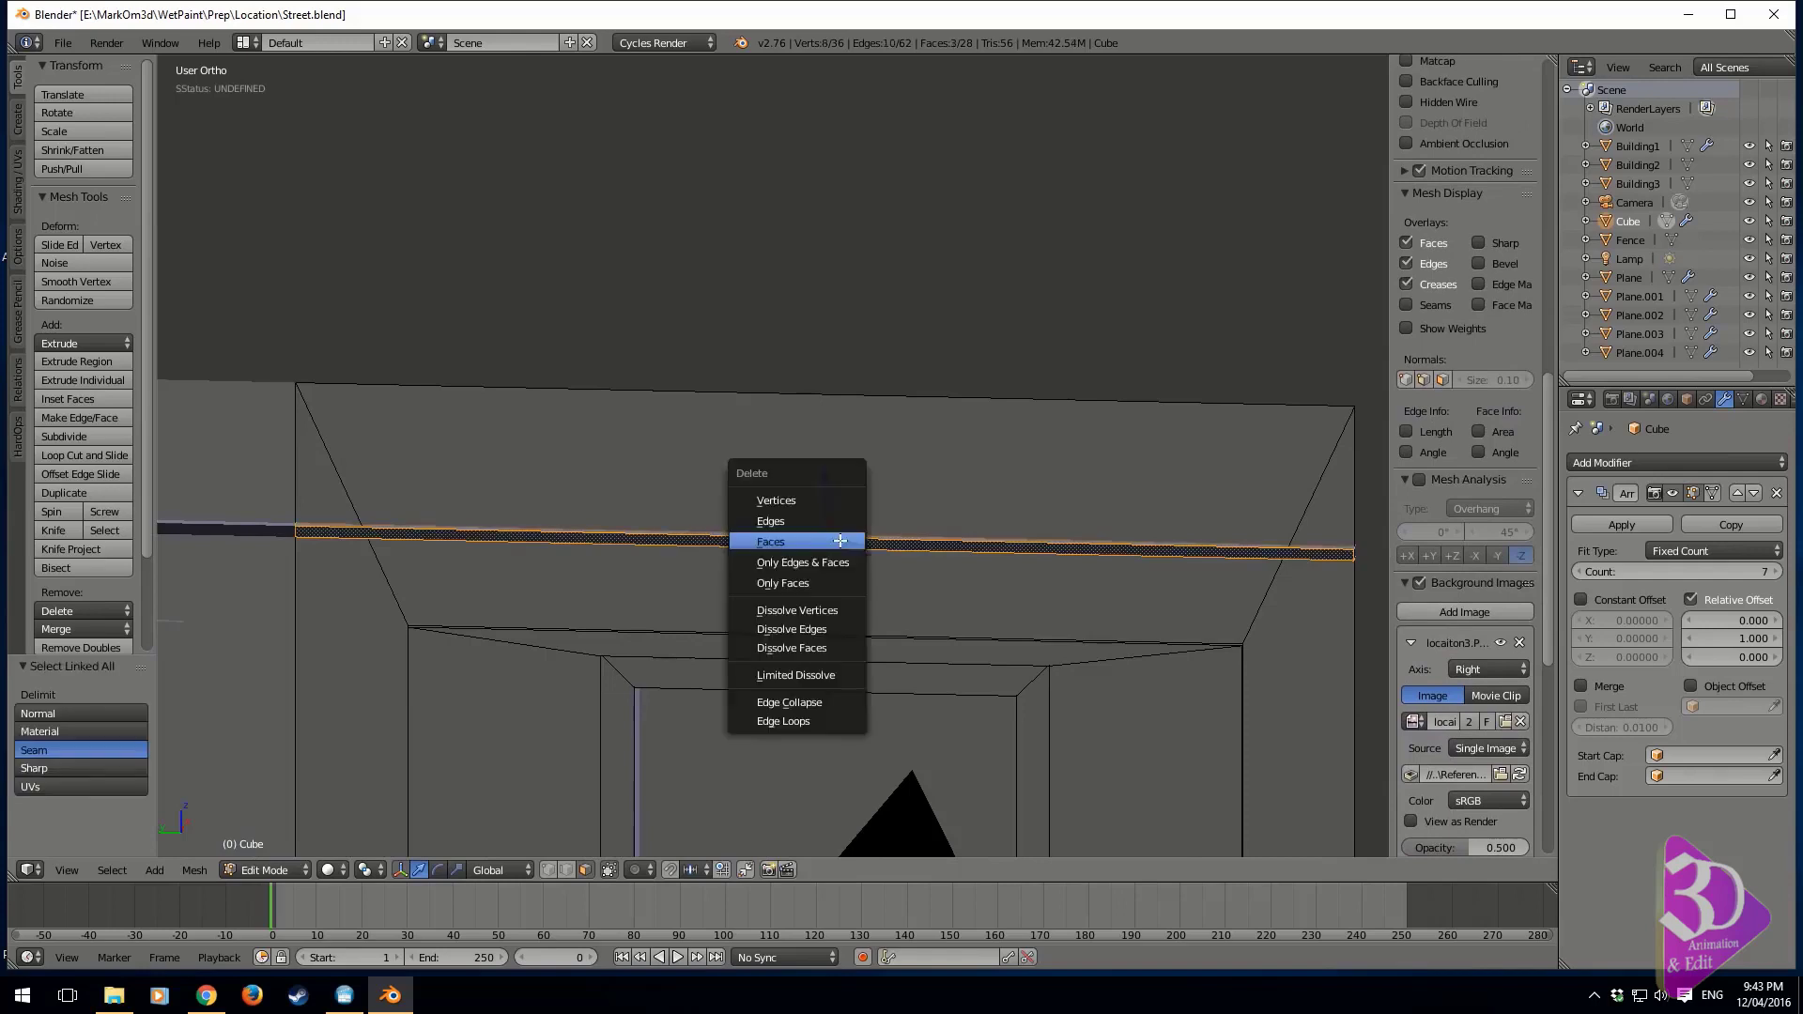
left_click(852, 501)
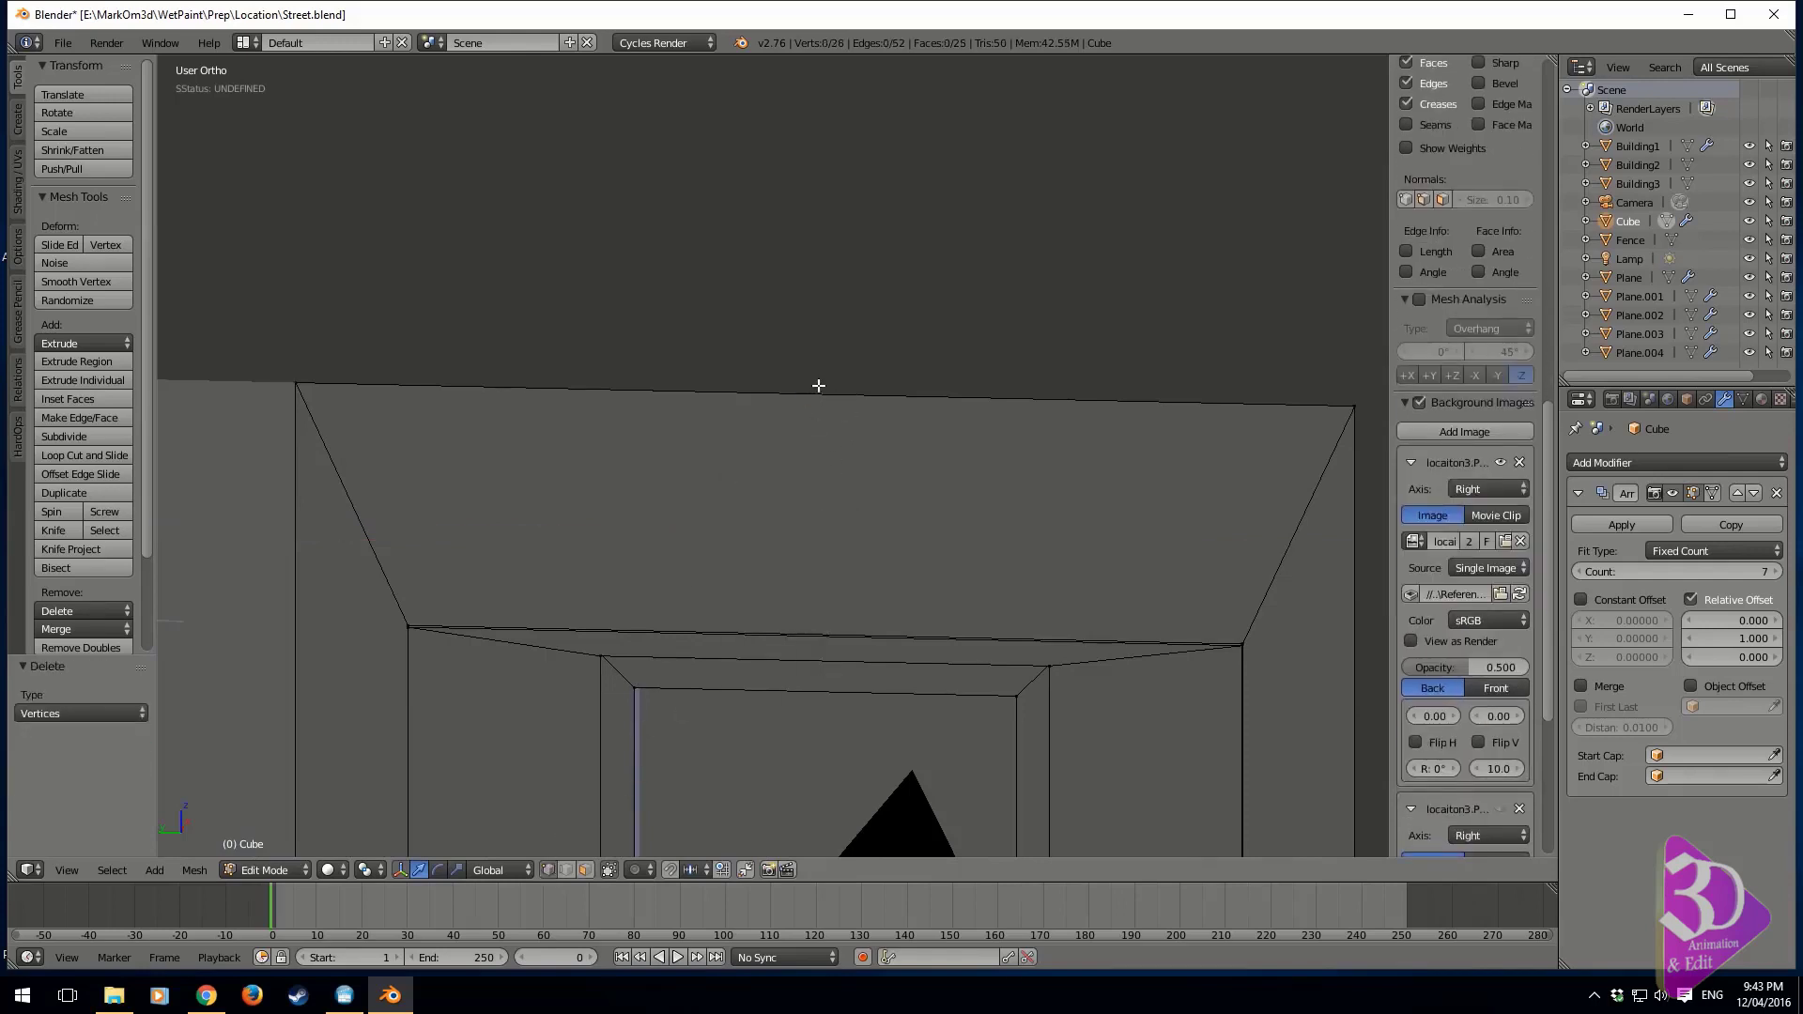
Select the top edge of the window wall and lower it about 0.543 units along Z
right_click(818, 391, "alt")
key("KP_1")
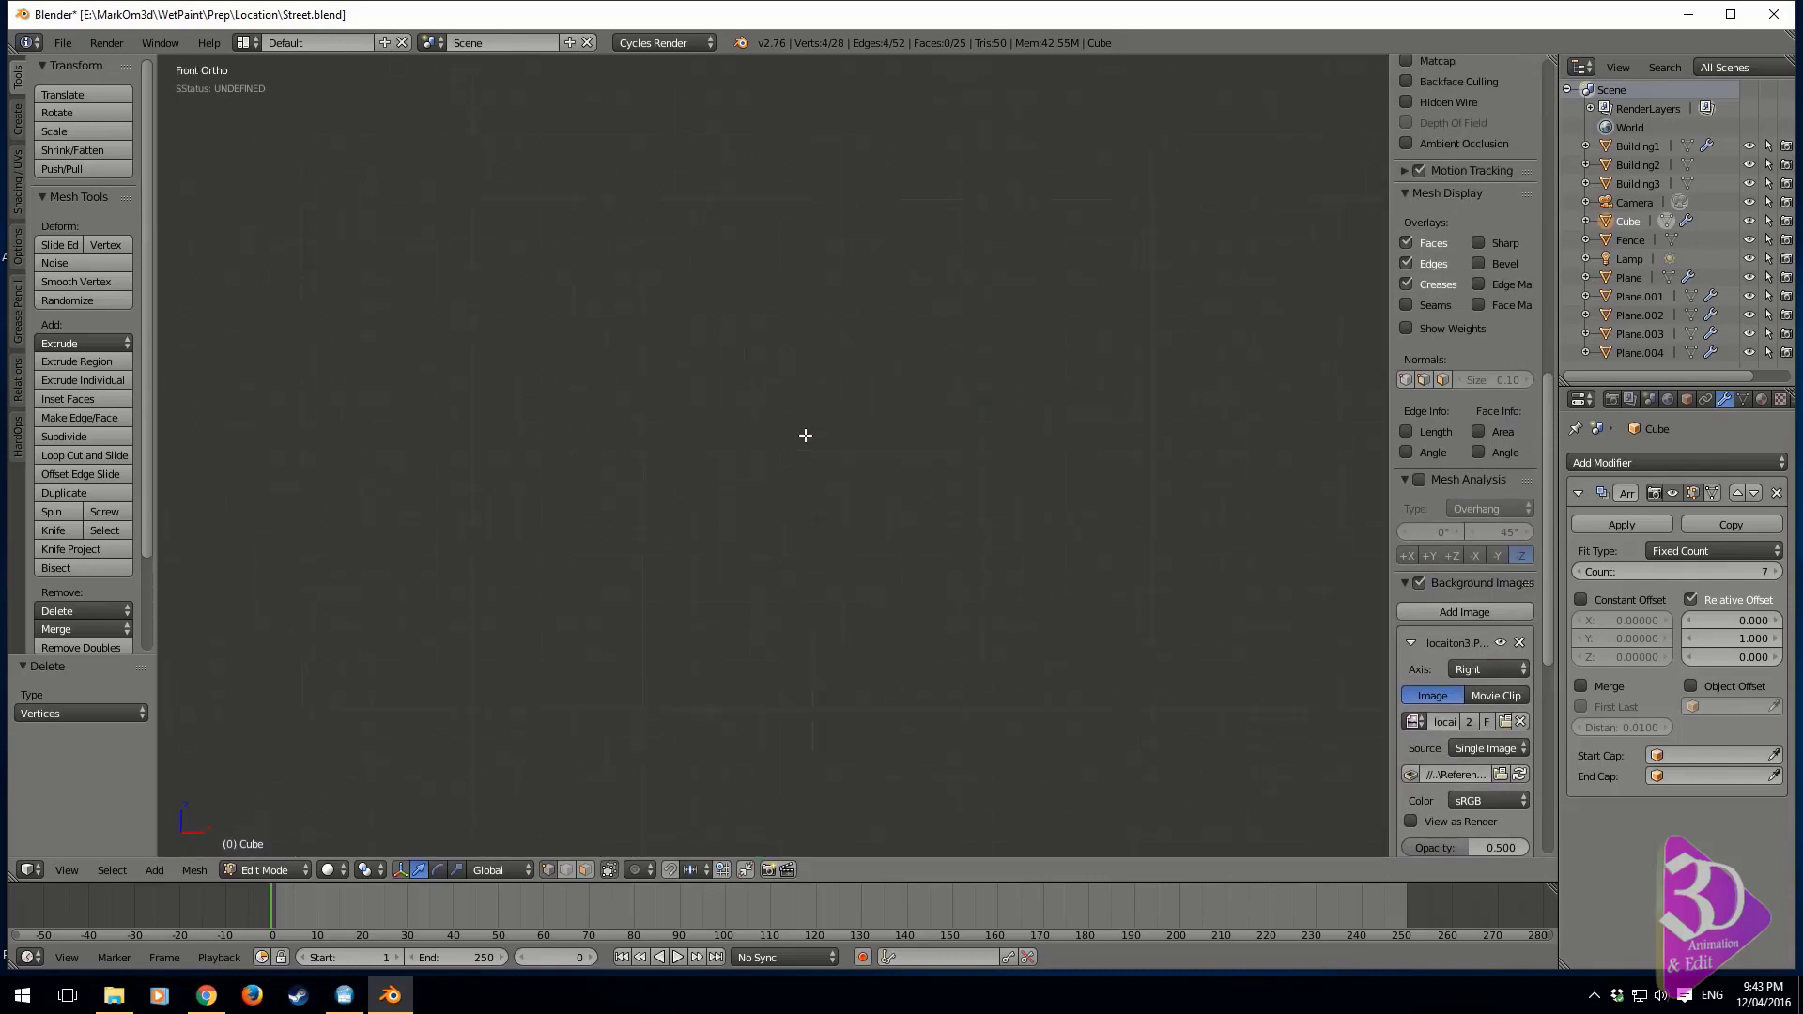
scroll(799, 441, "down", 5)
key("KP_3")
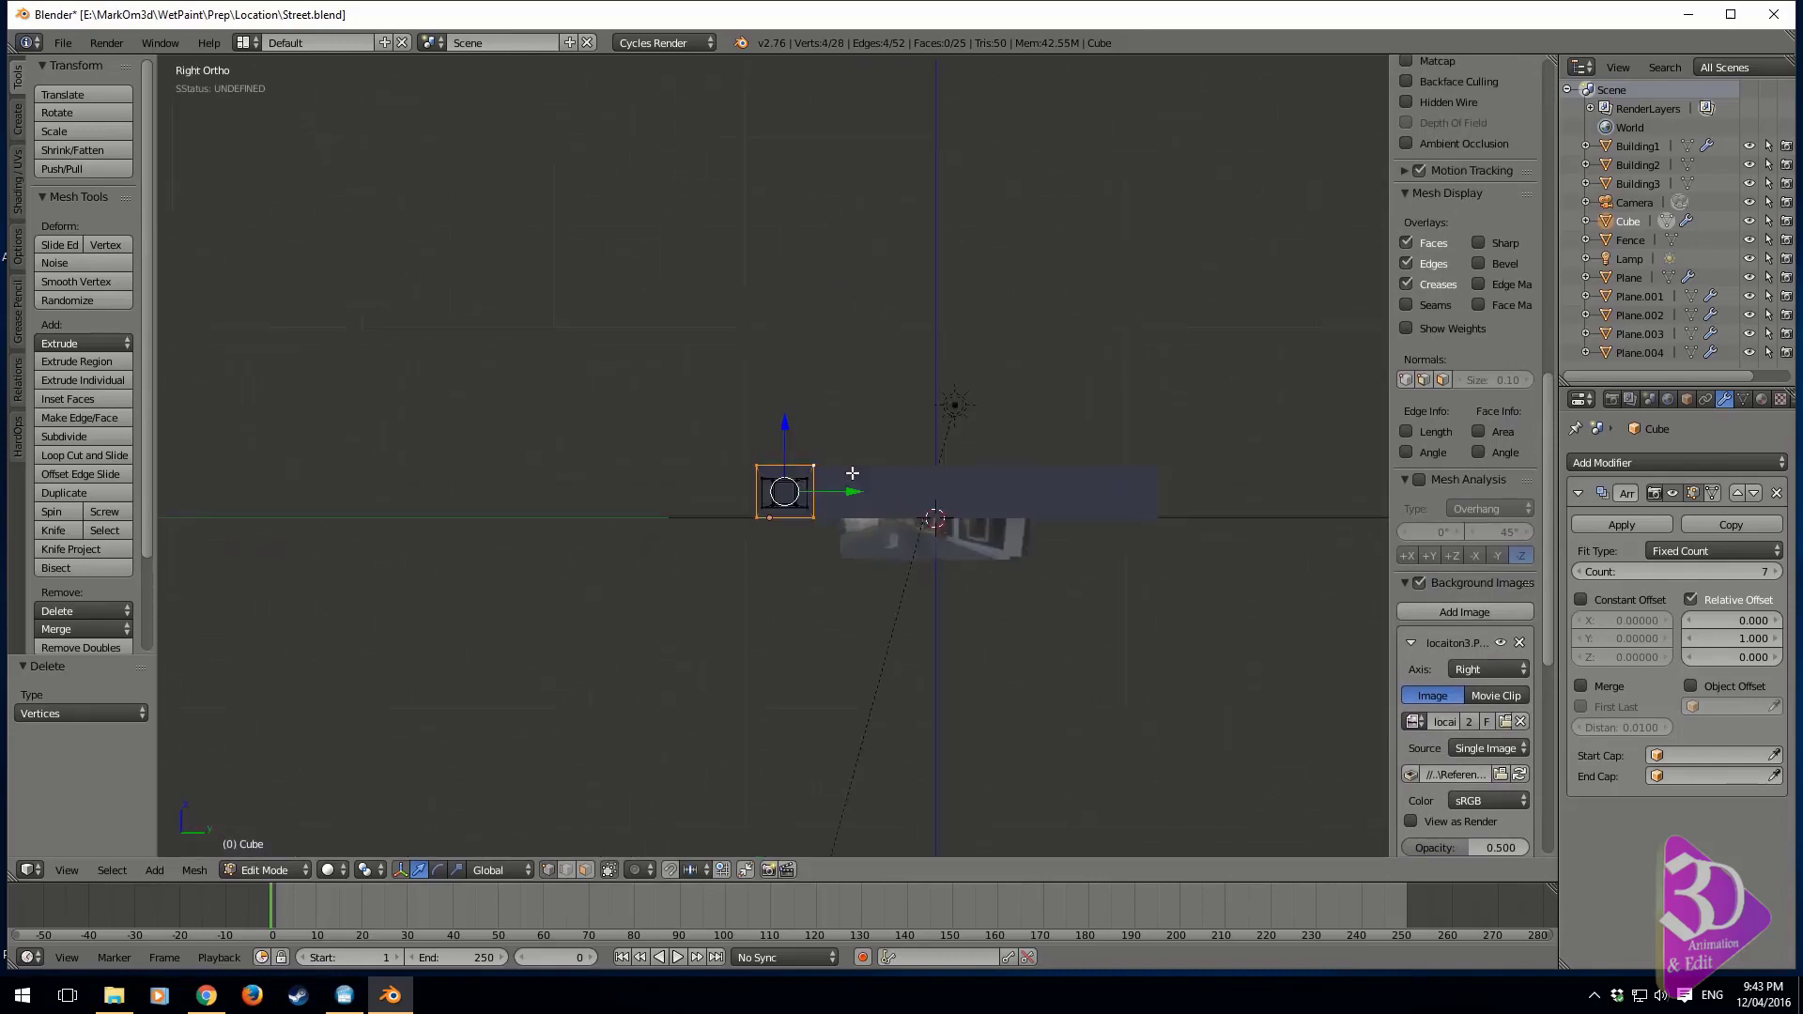
scroll(925, 451, "up", 6)
right_click(594, 459)
right_click(1028, 456, "shift")
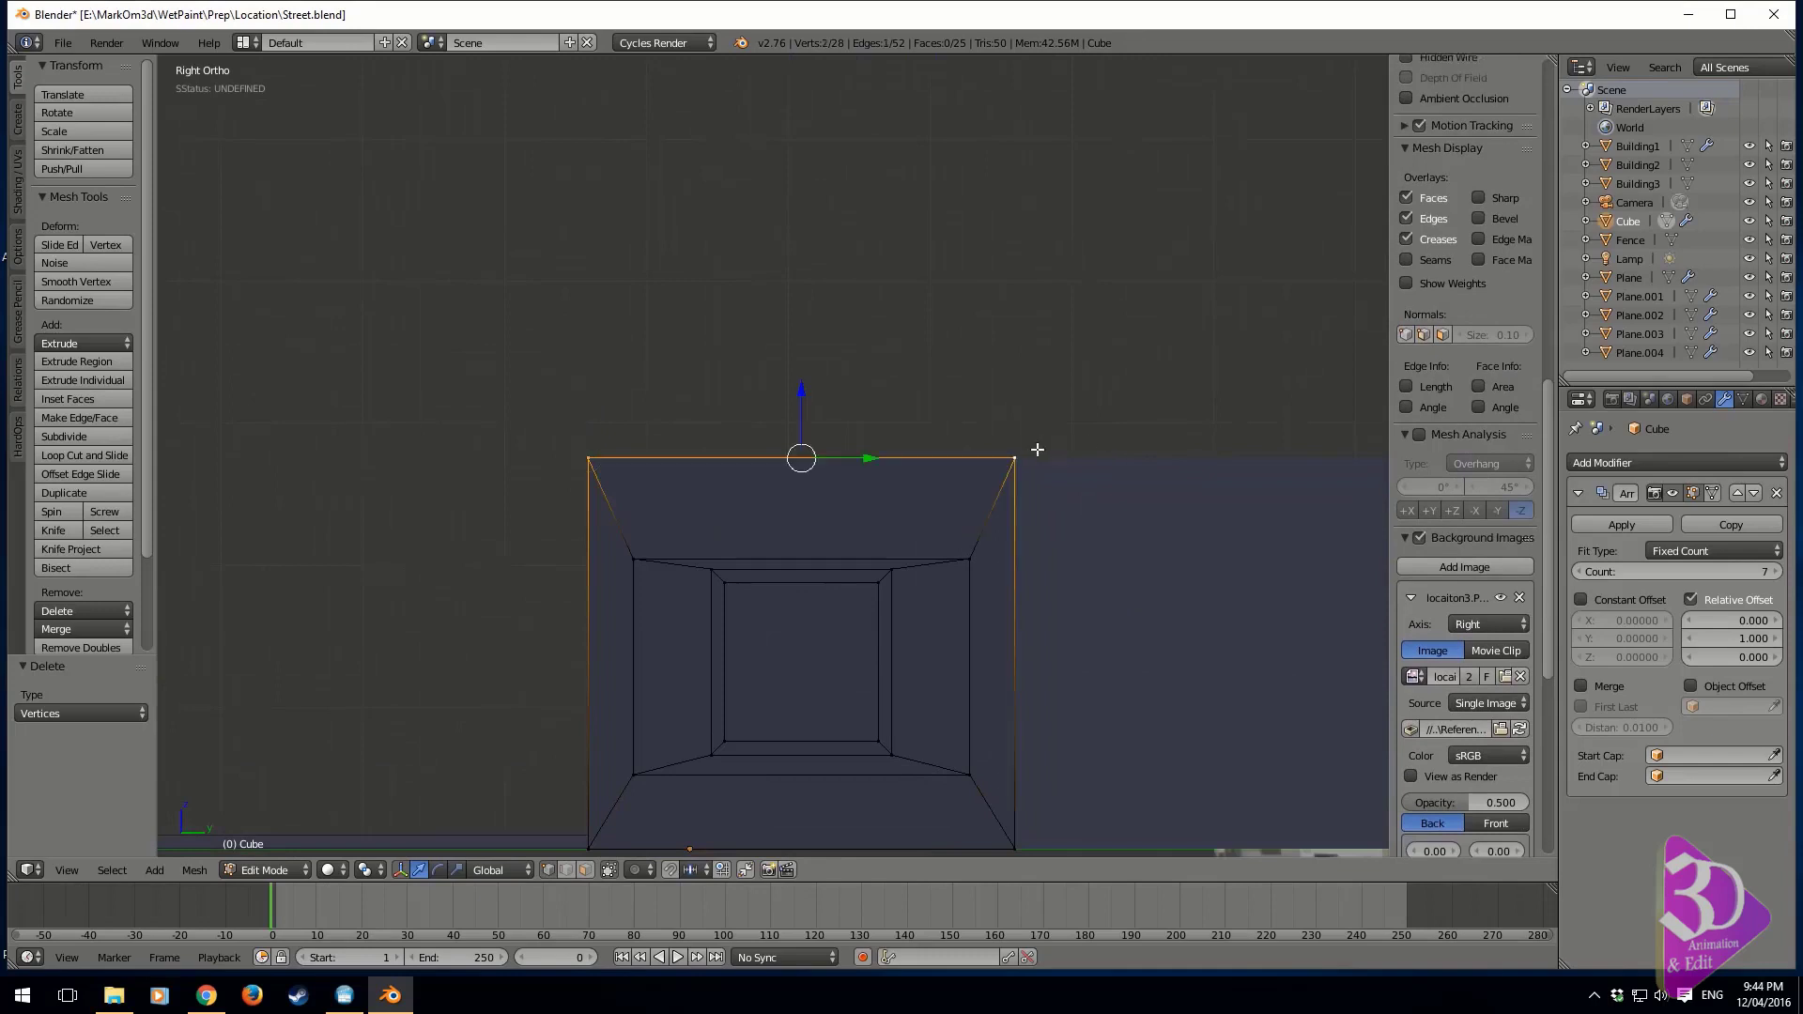
scroll(1494, 305, "up", 12)
scroll(1493, 303, "up", 8)
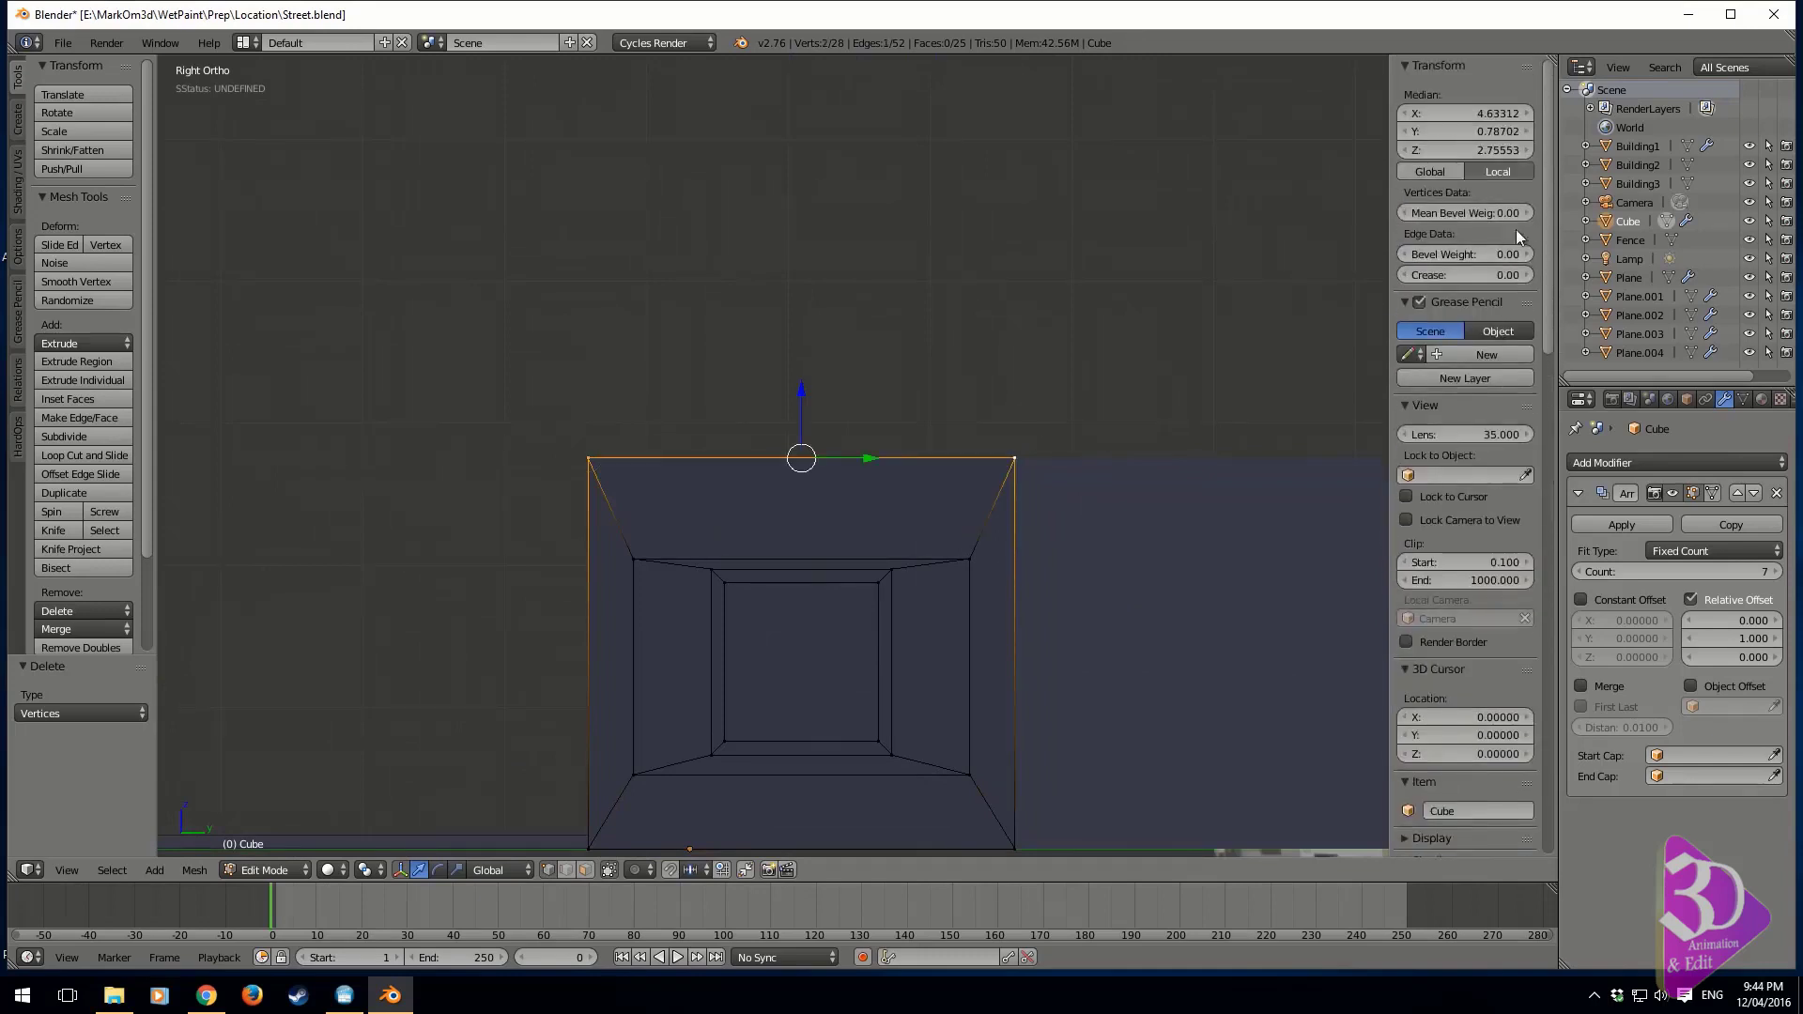
left_click(1486, 152)
left_click(883, 387)
left_click_drag(801, 391, 803, 465)
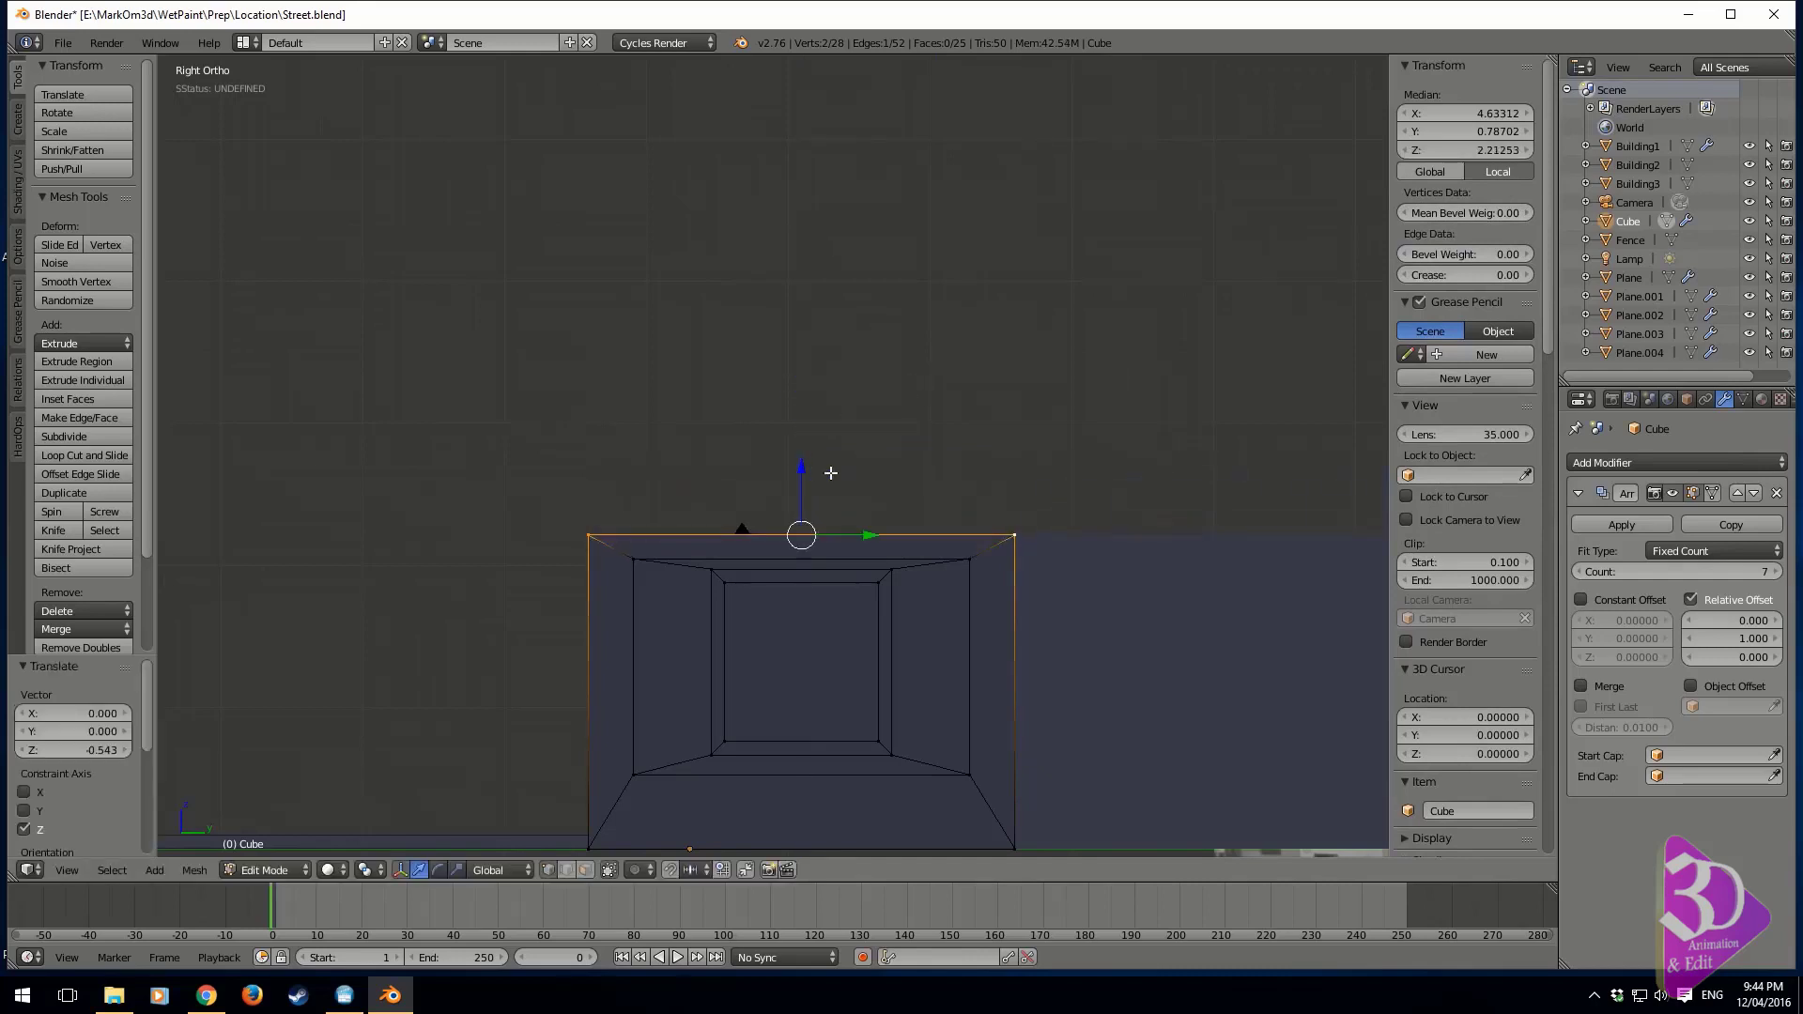
Extrude the wall's top edge upward and set its median Z to 2.75
key("e")
key("z")
left_click(1052, 352)
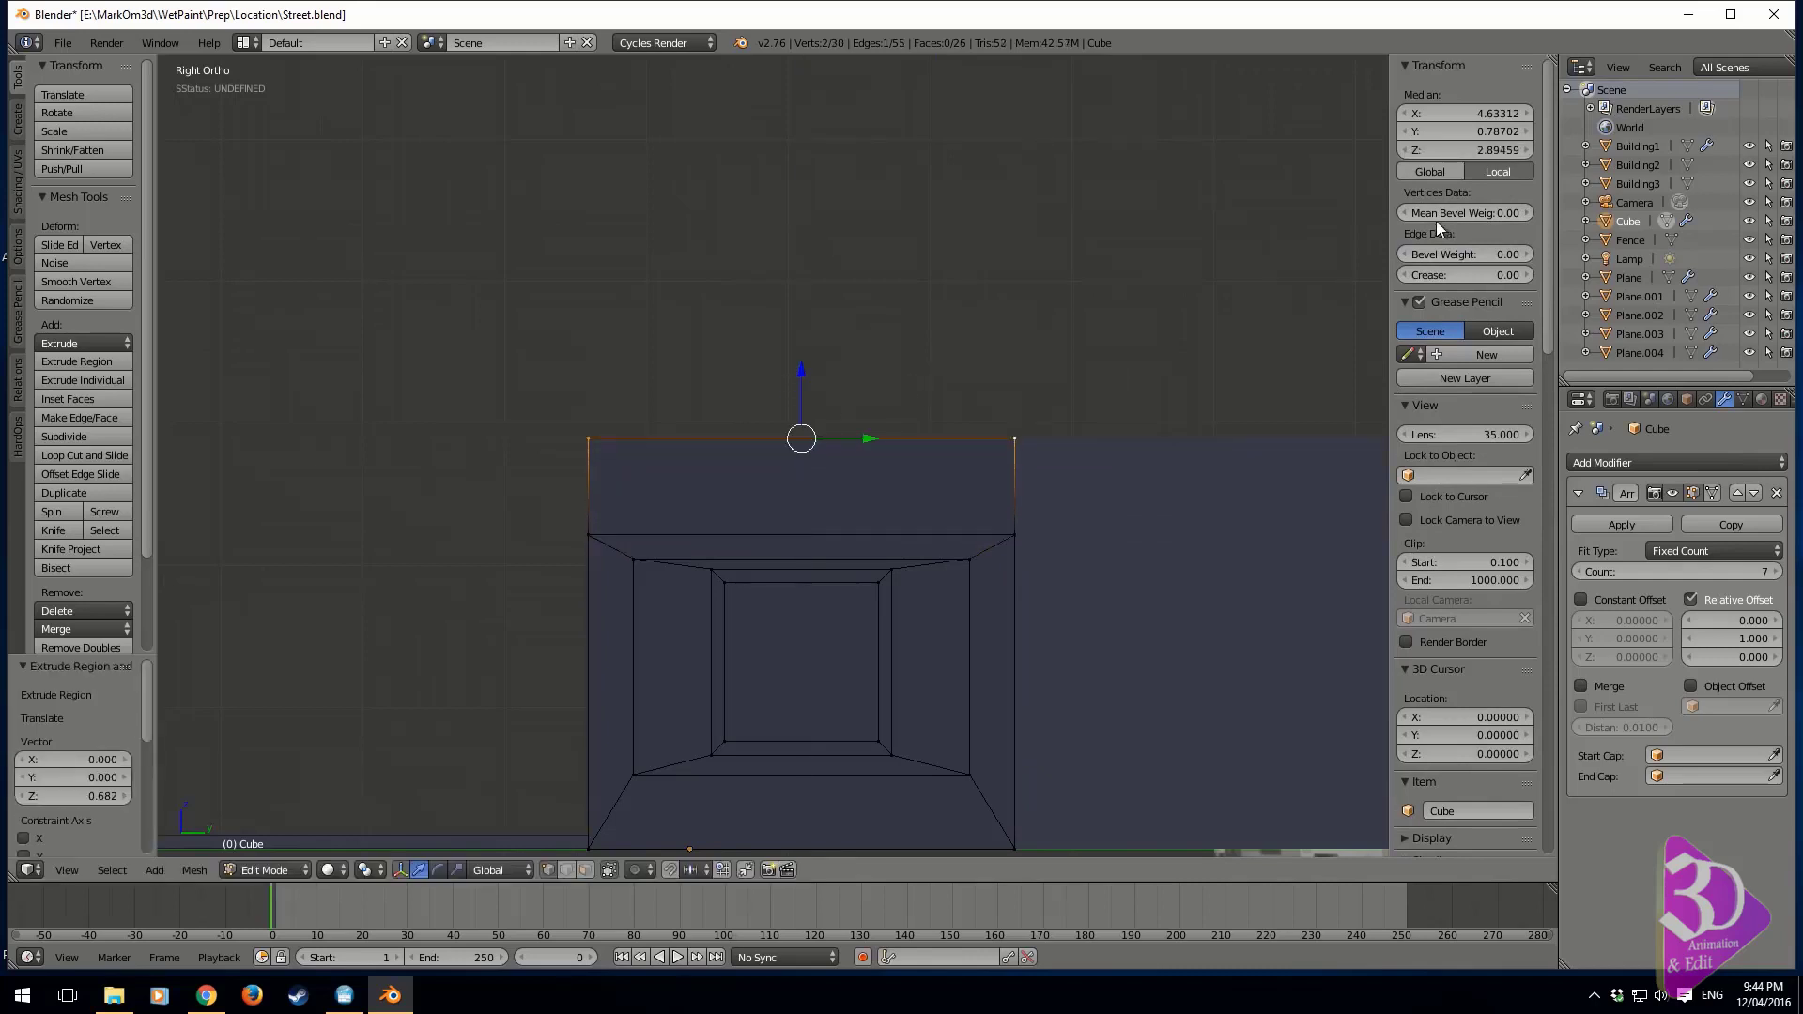
left_click(1489, 147)
type("2.75")
key("Return")
Try slanting the new upper strip toward the street by moving its top edge about -0.248 and -0.066 units along X
middle_click_drag(821, 732, 1064, 512)
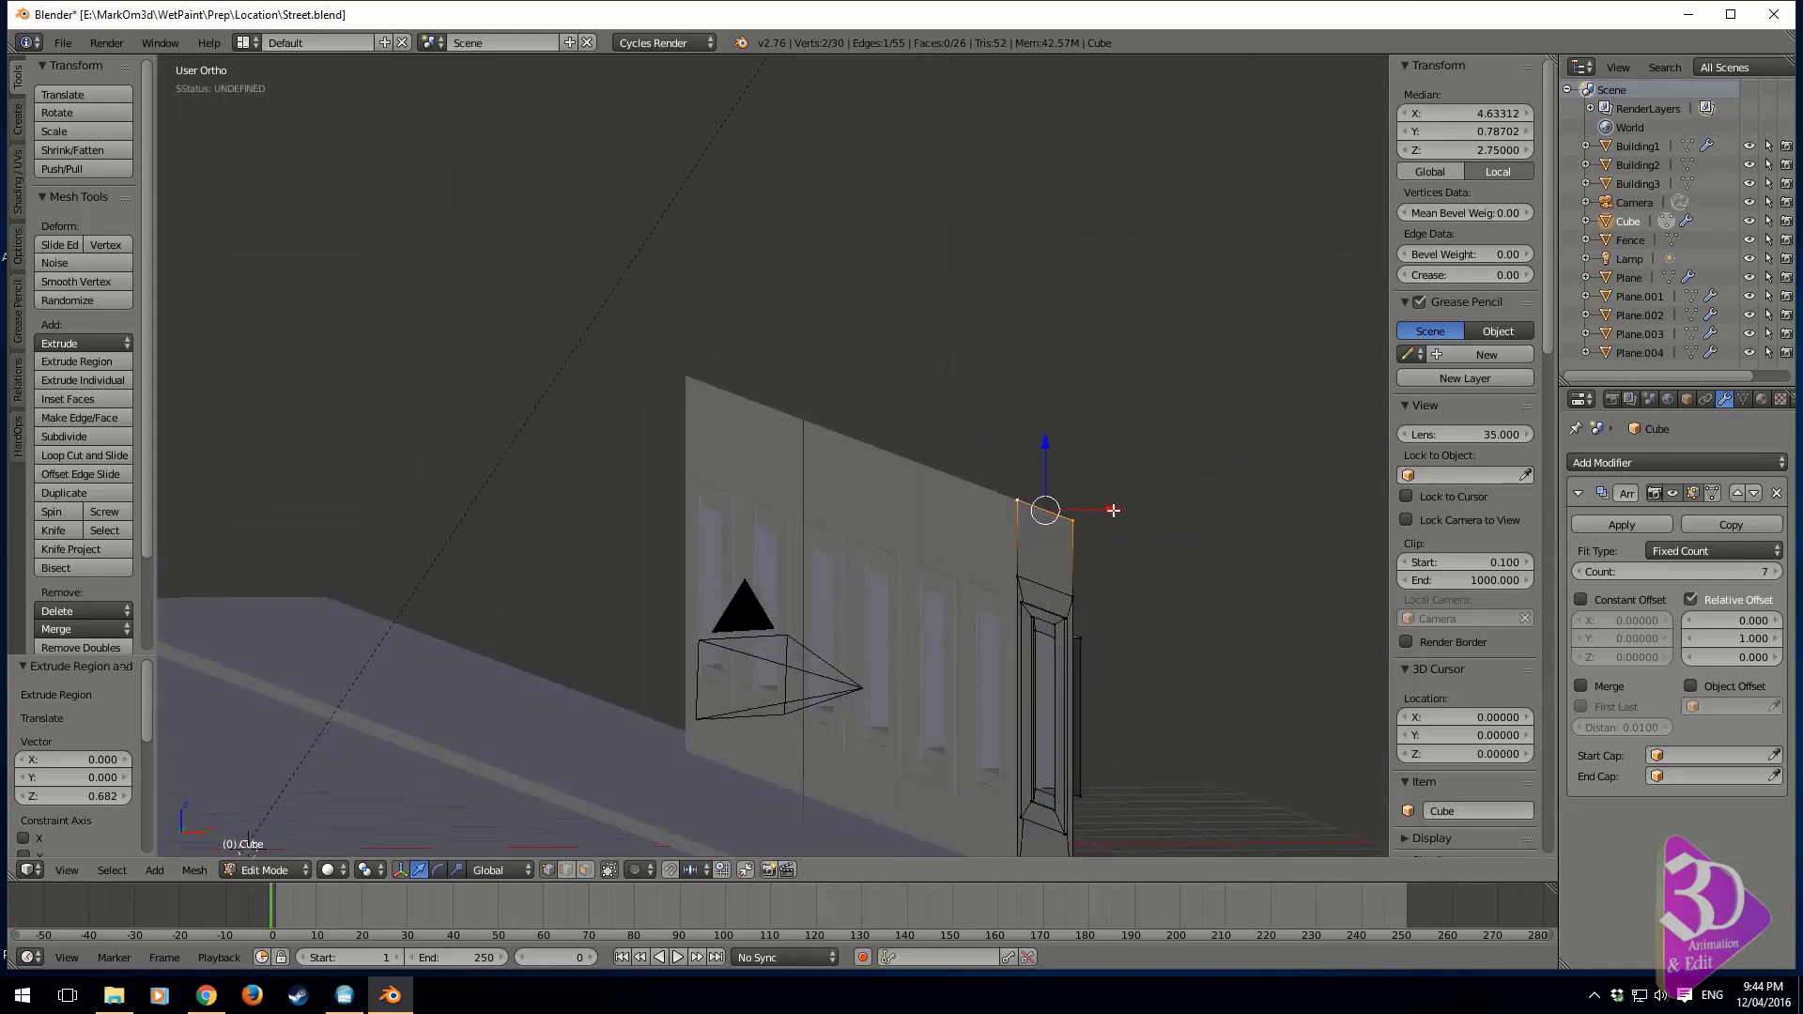
left_click_drag(1112, 509, 1072, 522)
middle_click_drag(1082, 539, 938, 562)
key("KP_3")
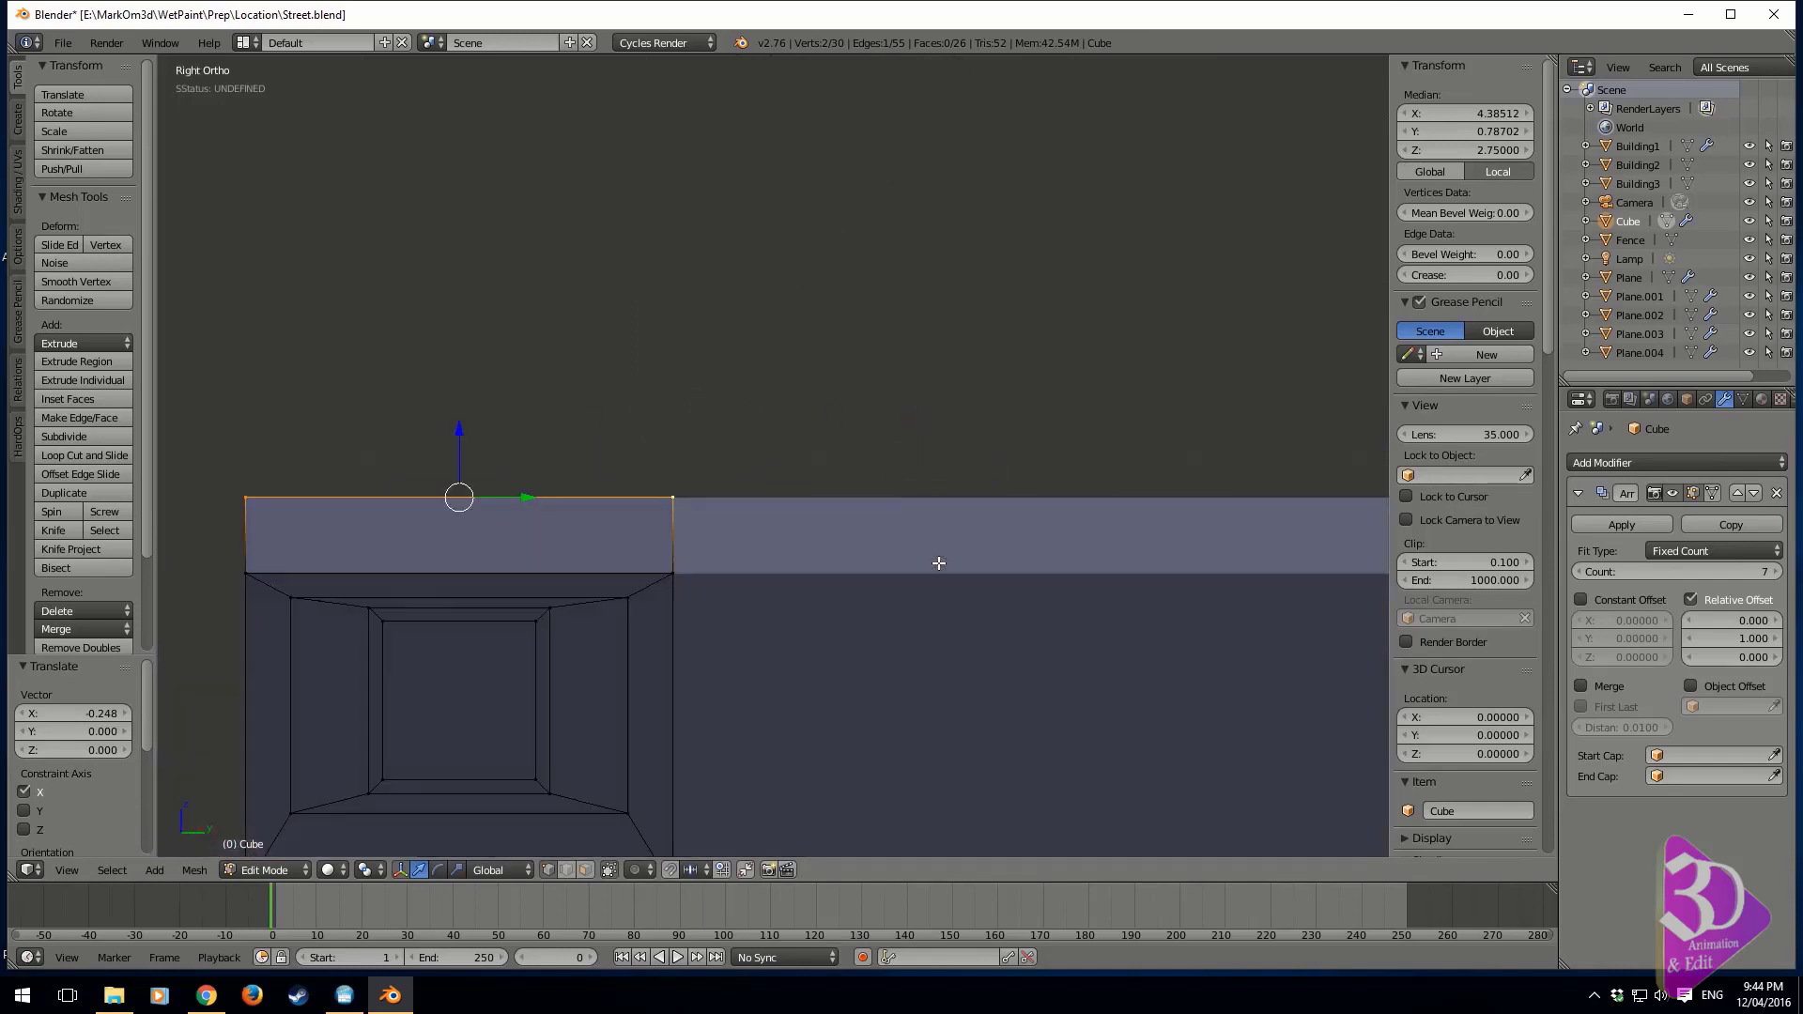
key("KP_1")
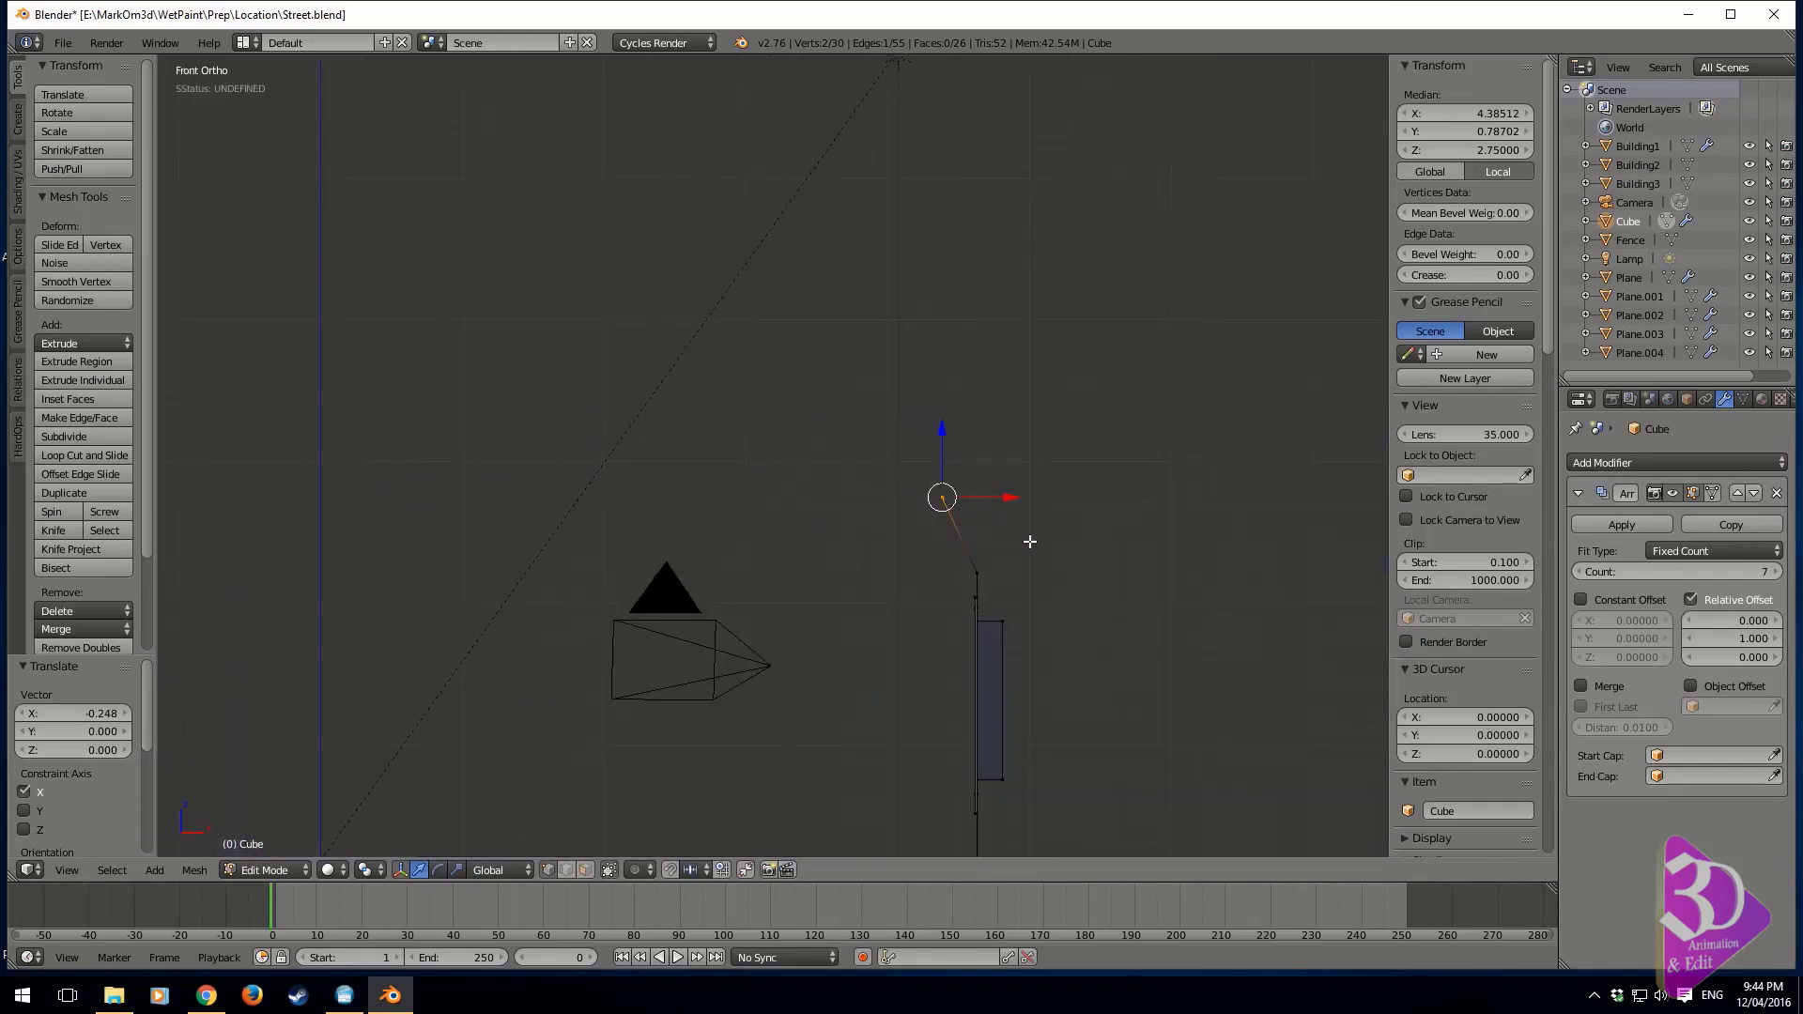
left_click_drag(1010, 497, 999, 499)
middle_click_drag(1014, 563, 1043, 555)
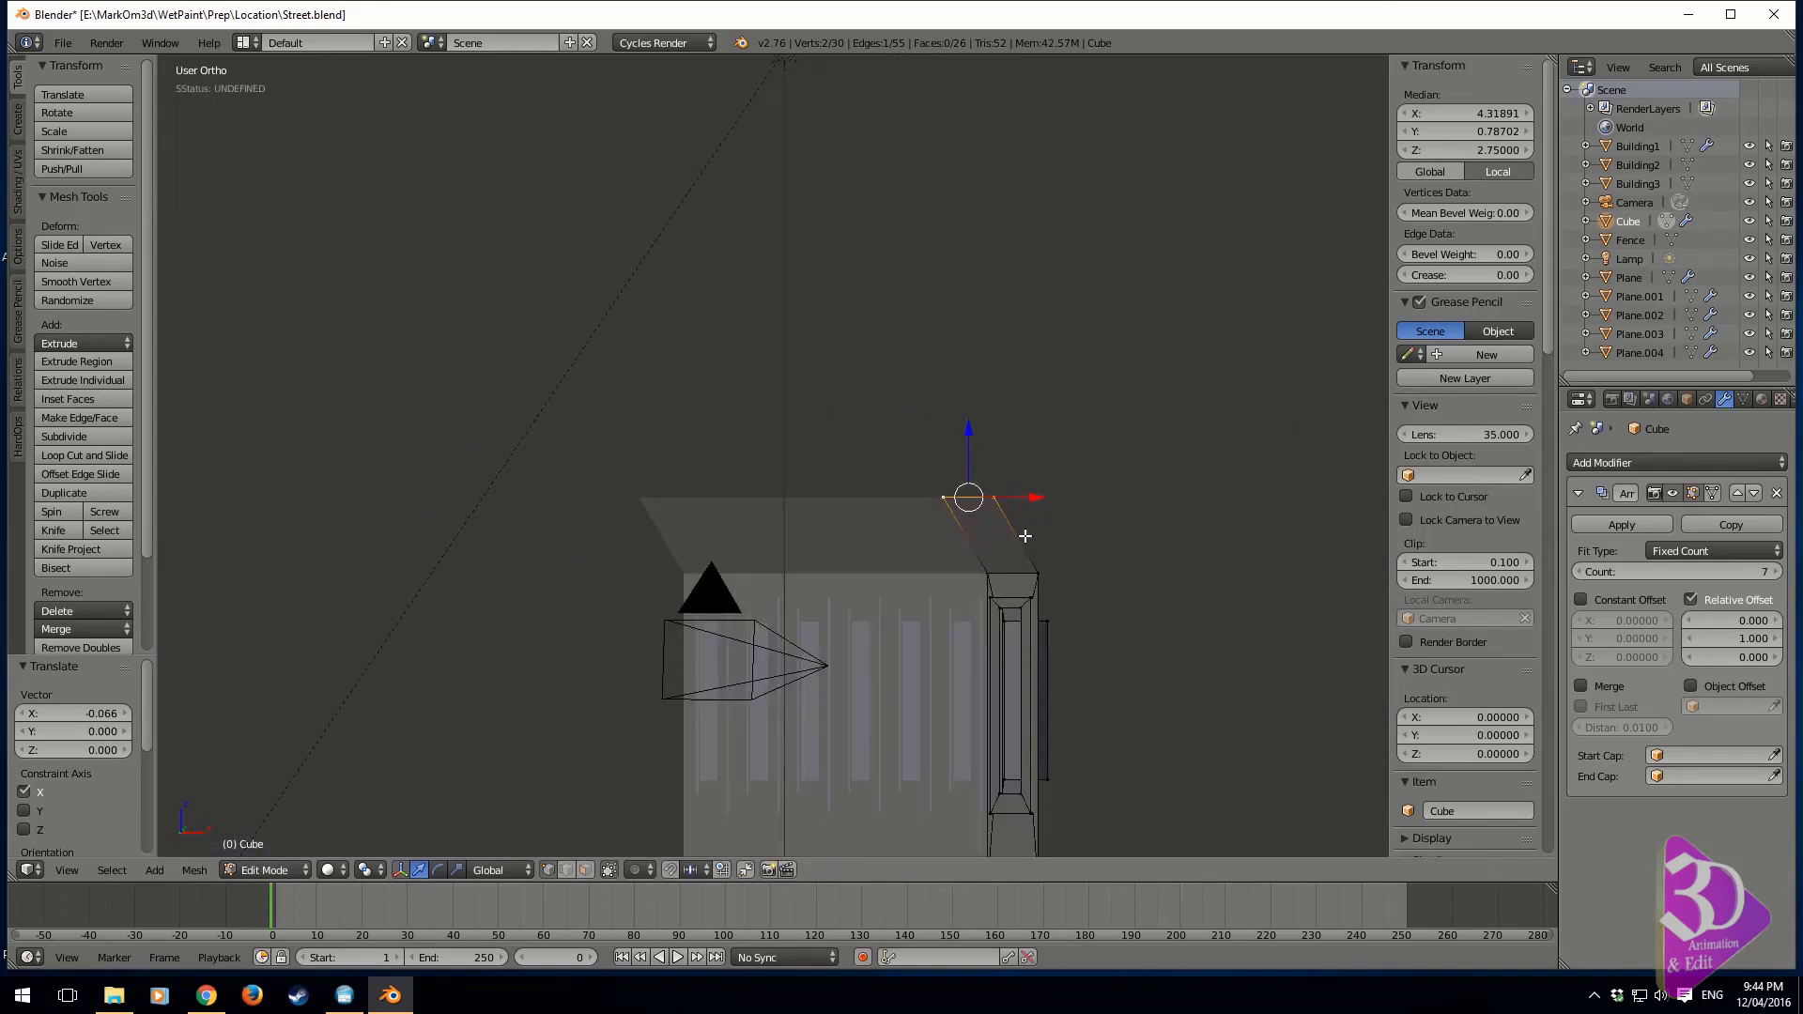
Try a loop cut across the middle of the slanted strip, and undo it together with the edge moves
key("ctrl+r")
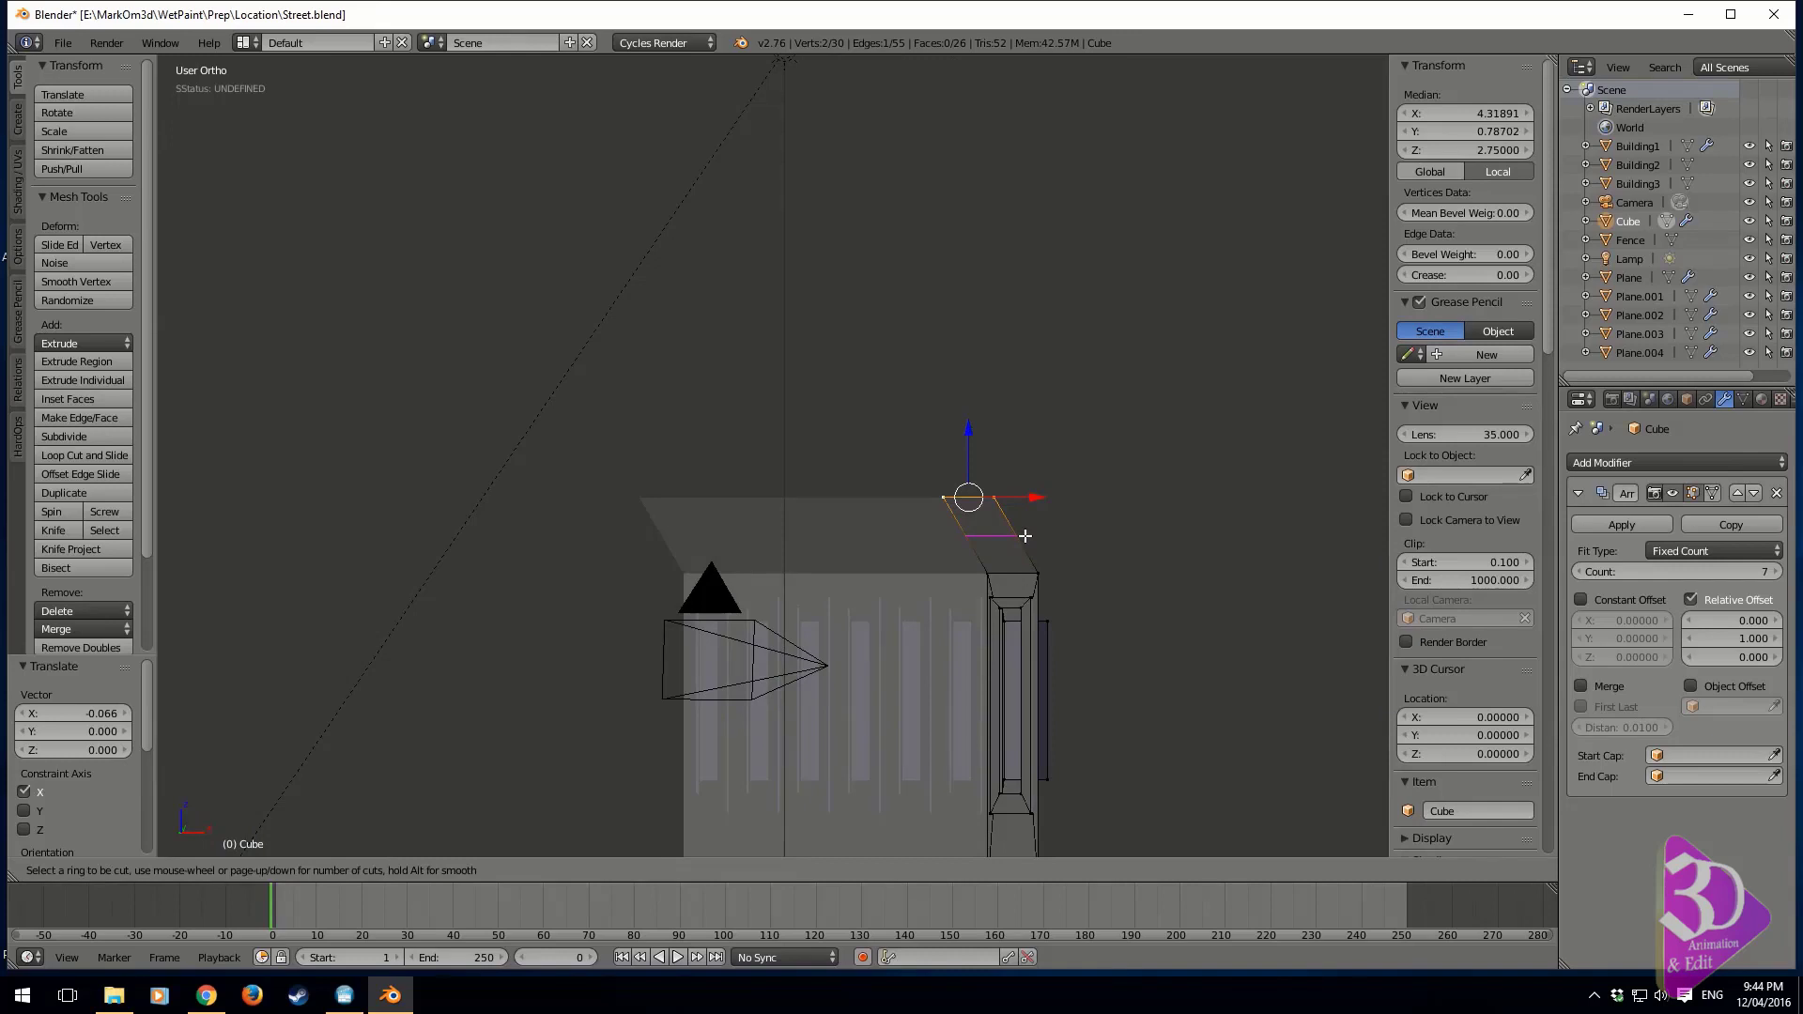
left_click(1024, 535)
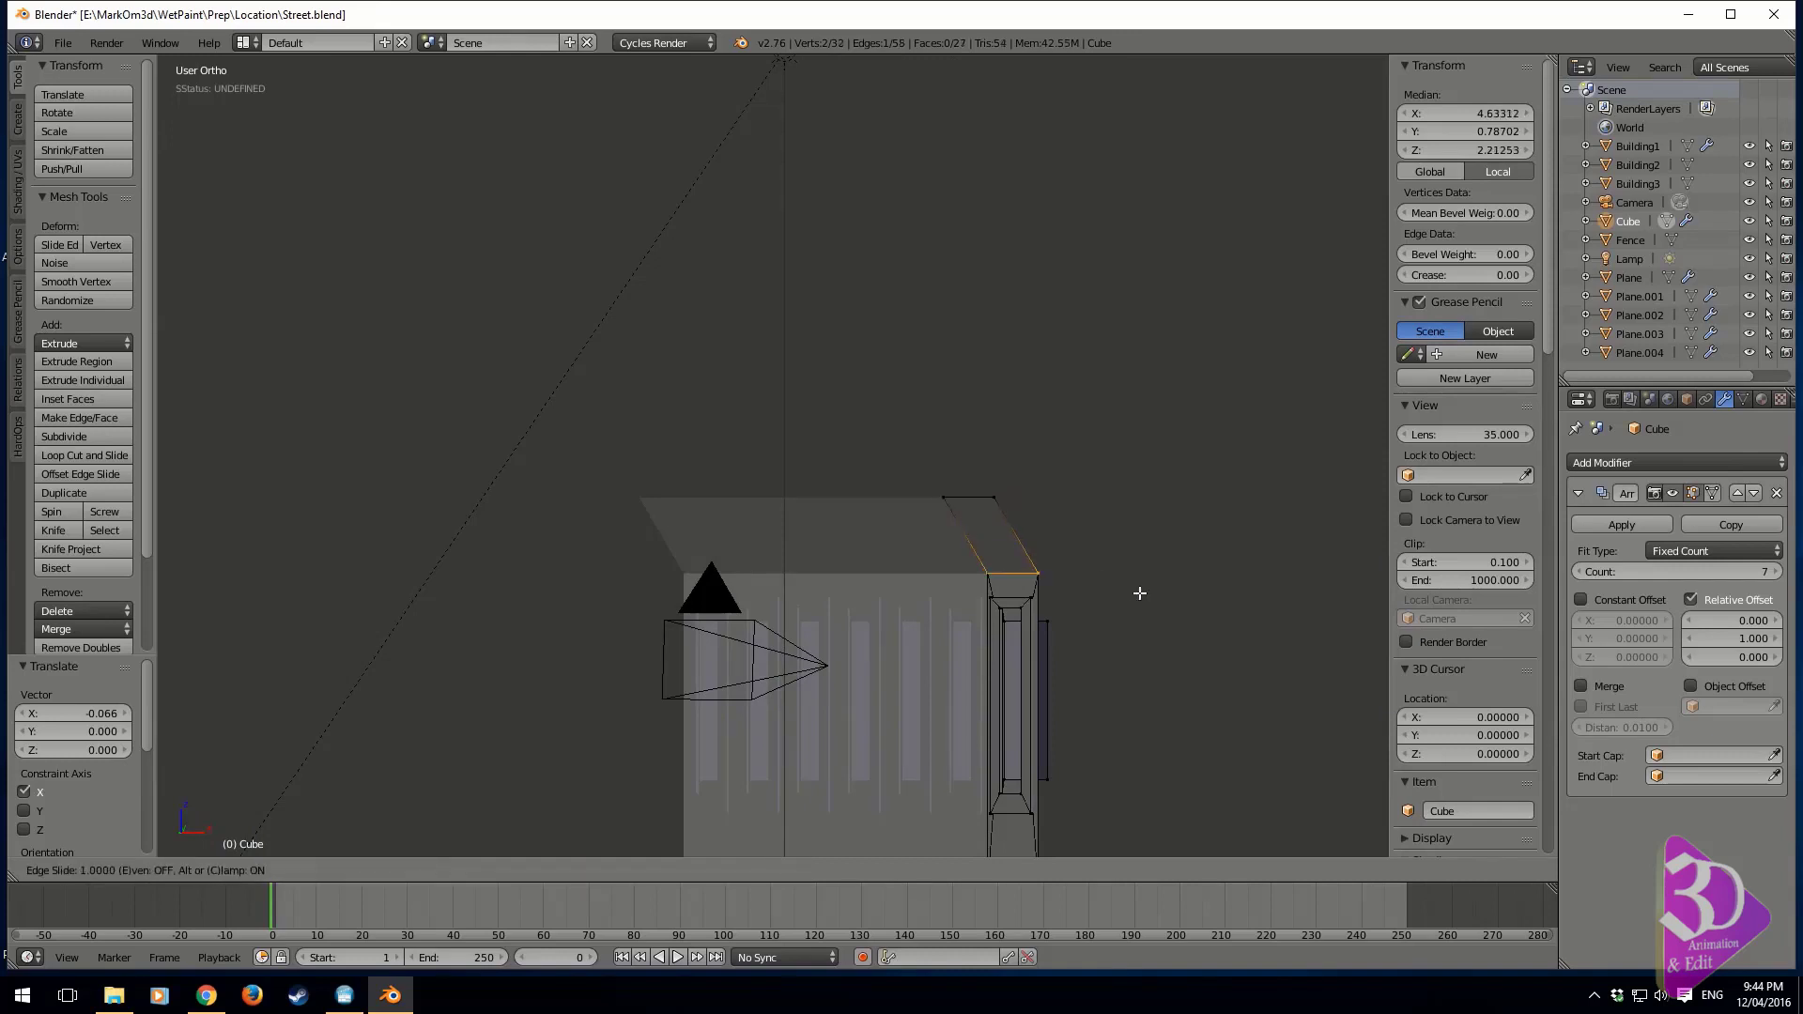
left_click(1086, 557)
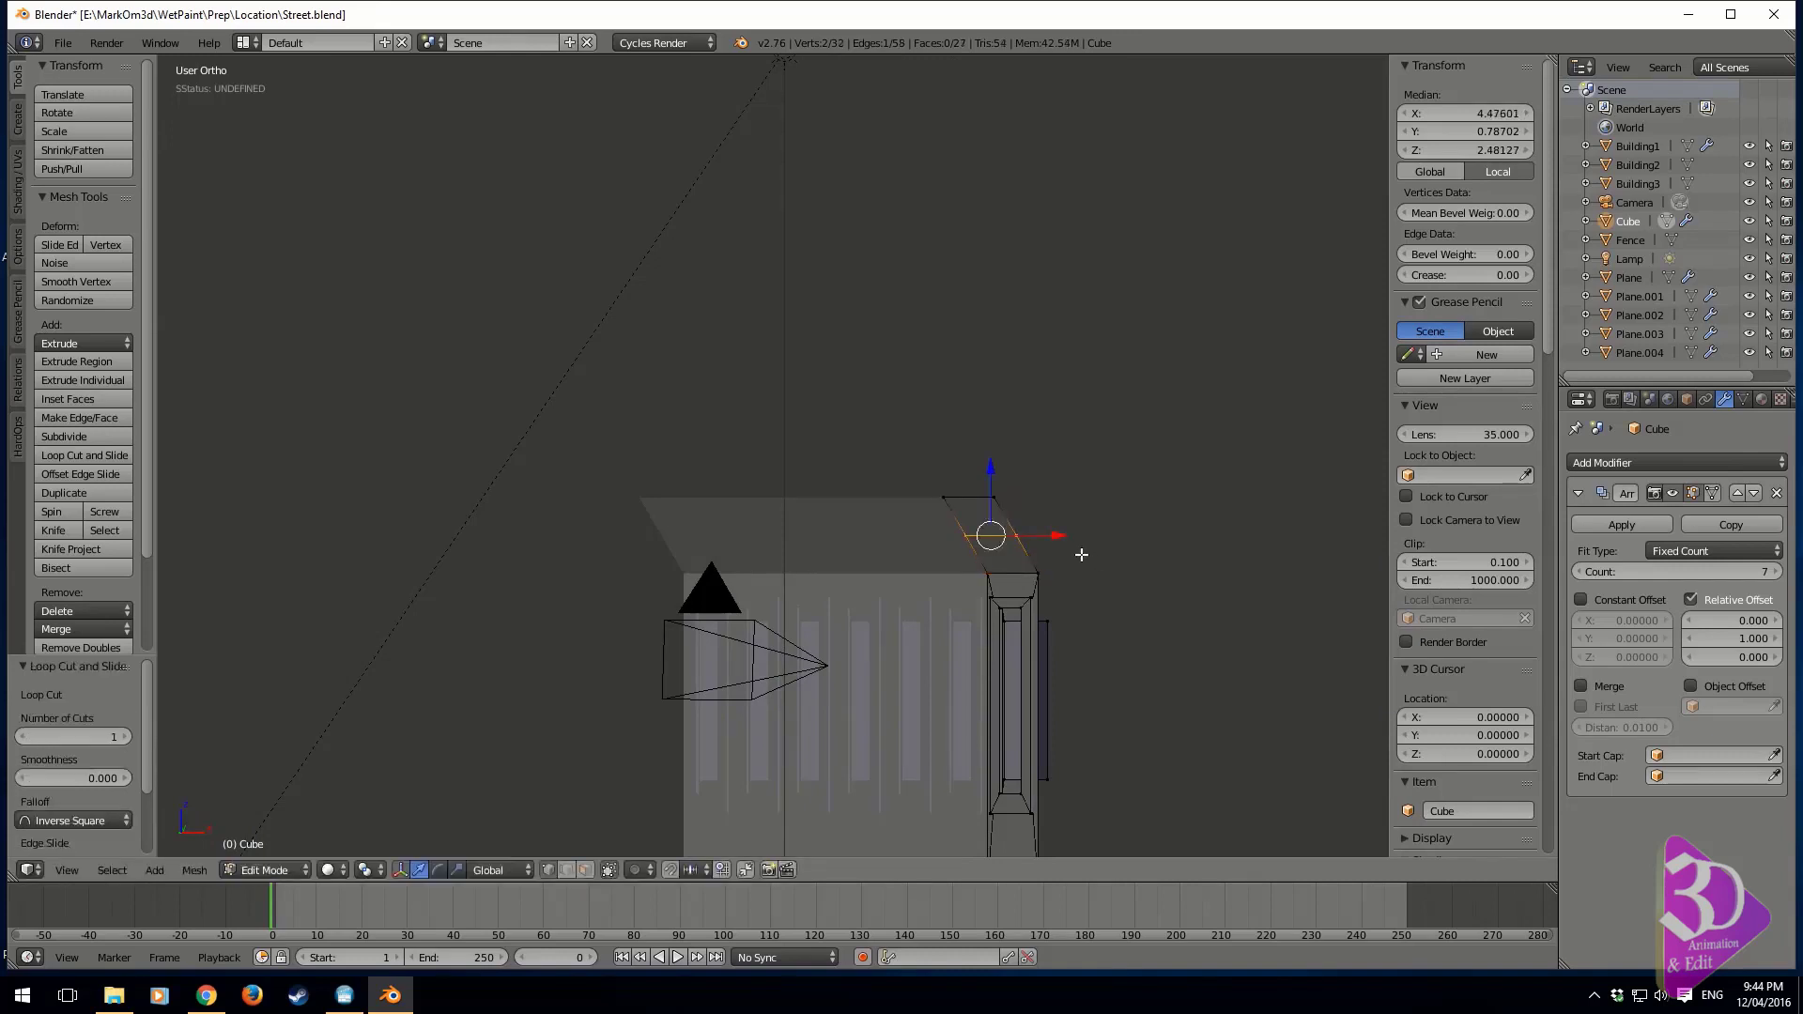
key("ctrl+z")
key("ctrl+z")
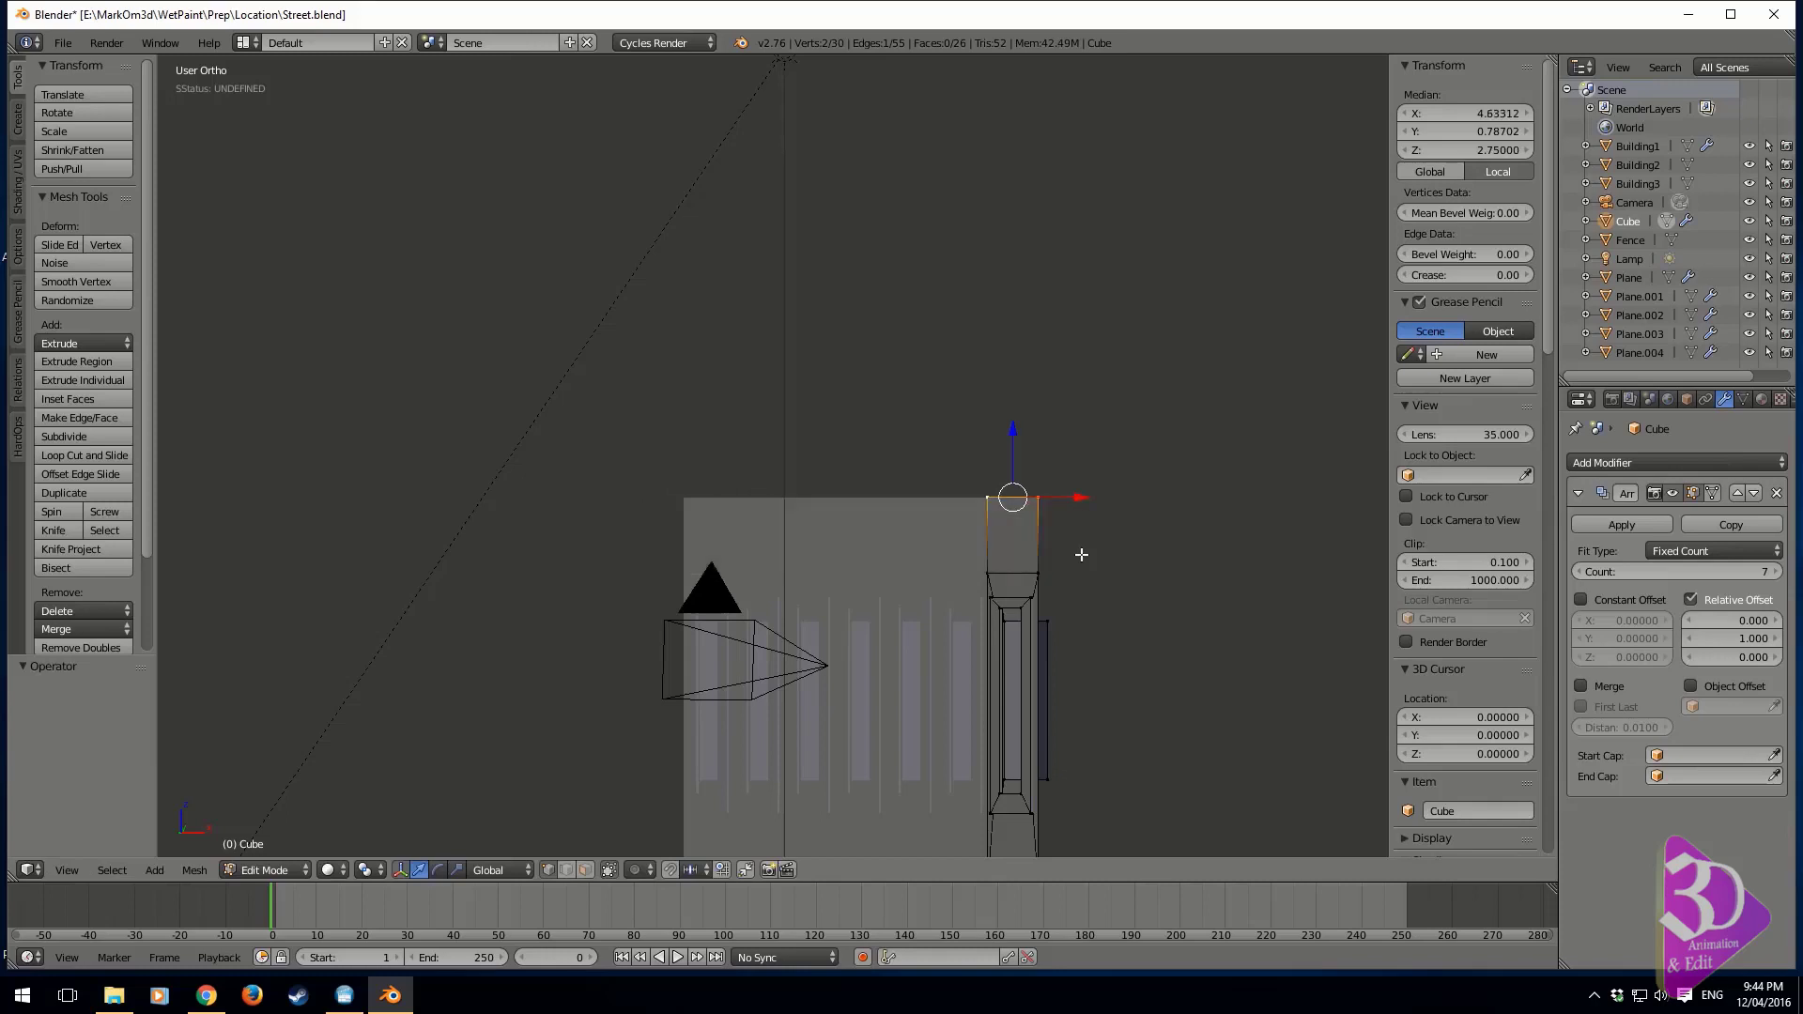
Extrude the wall's top edge about -0.497 units along X to form an overhang toward the street
key("KP_1")
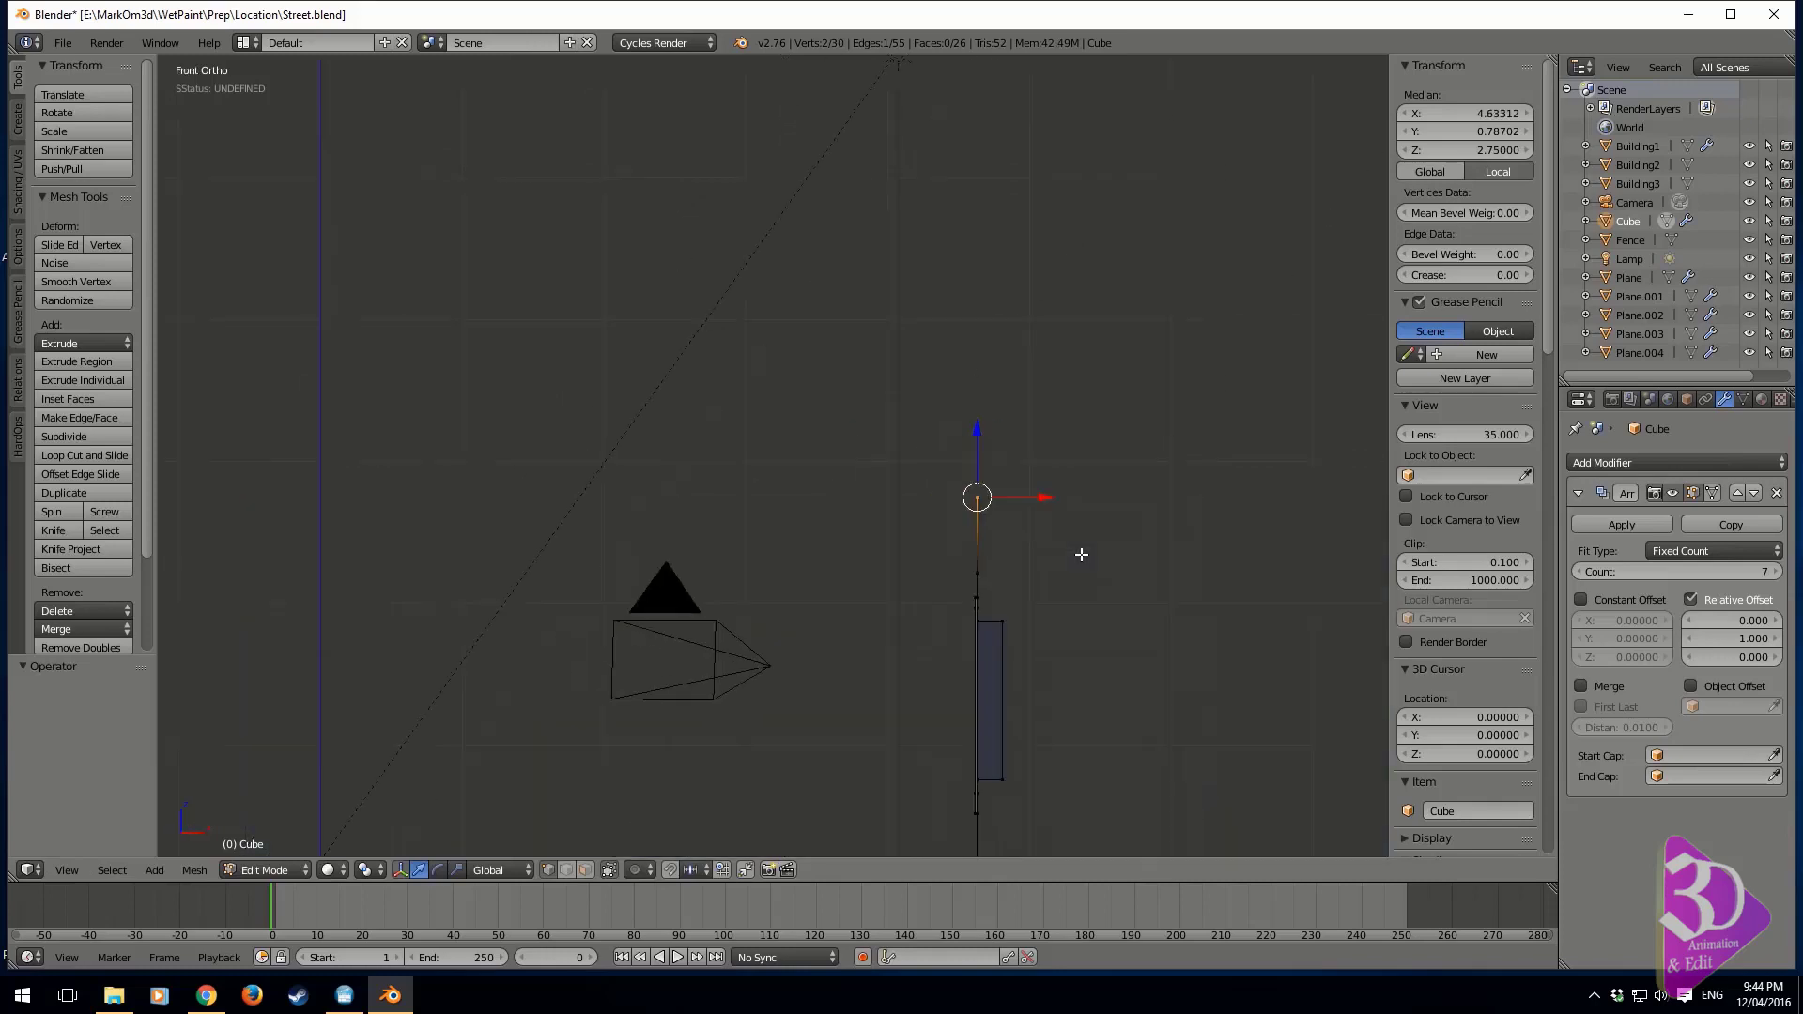
key("e")
key("x")
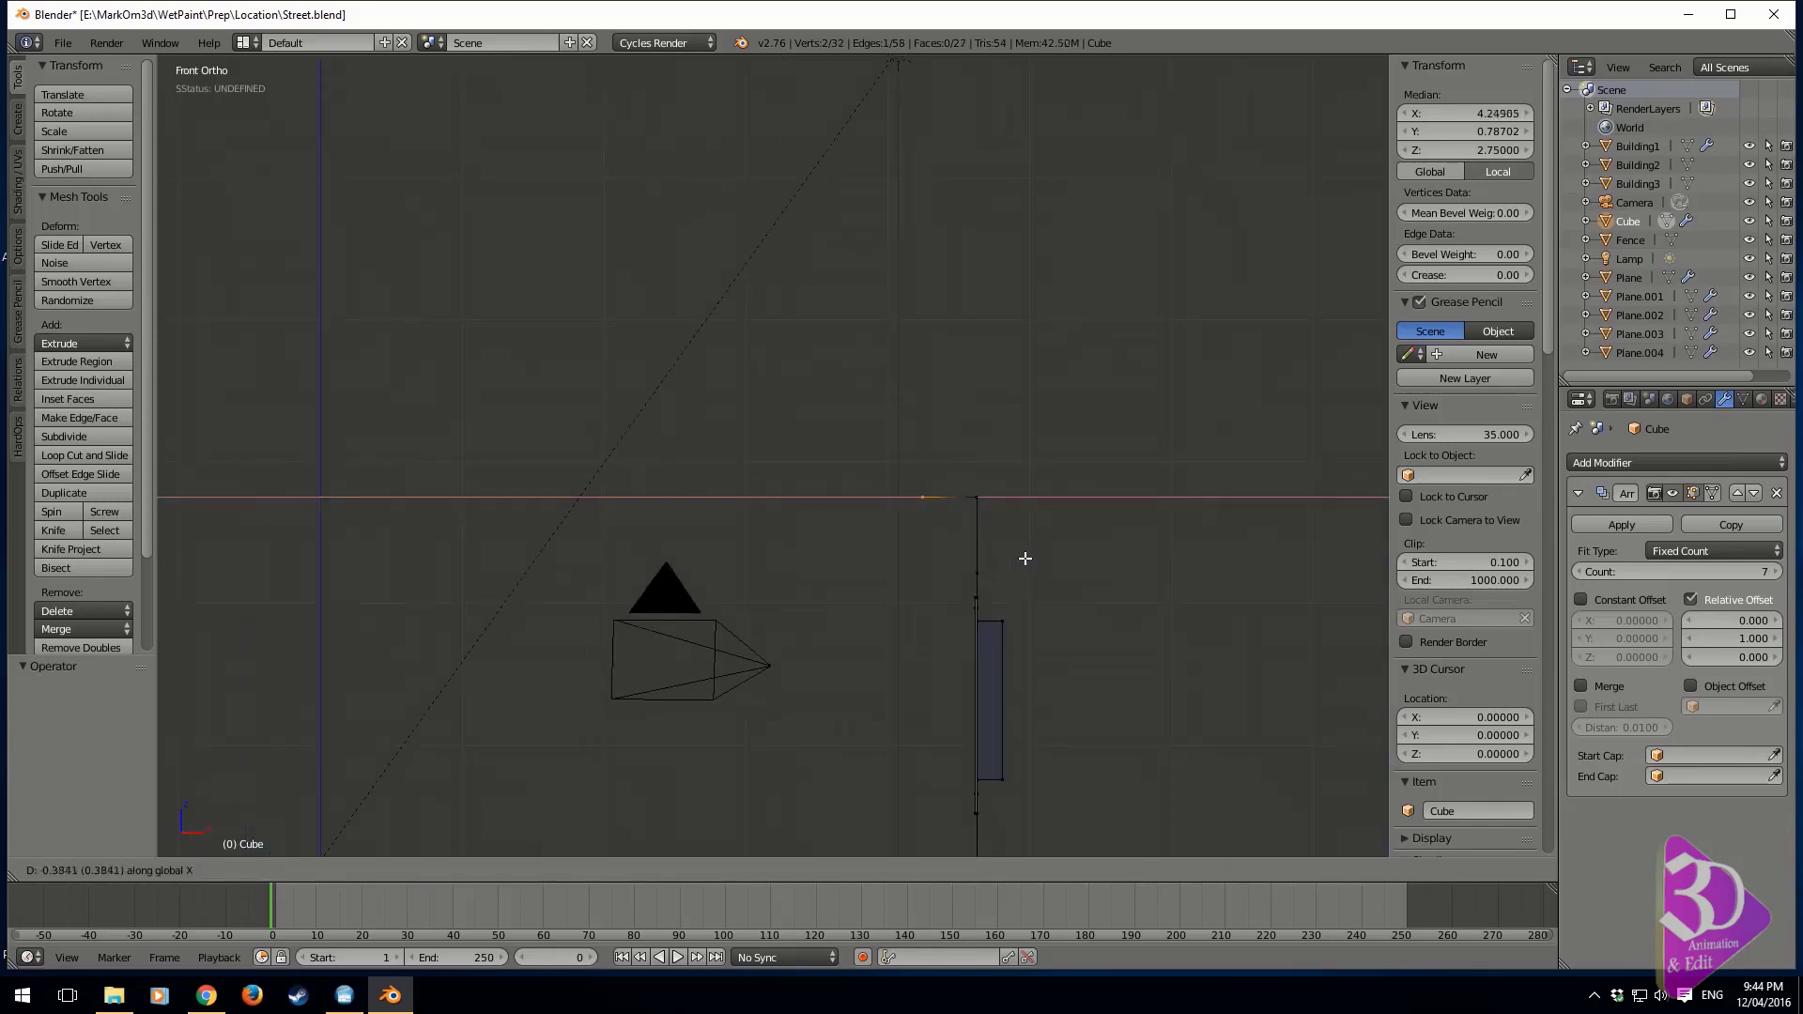
left_click(1011, 562)
middle_click_drag(1141, 460, 1034, 560)
Bevel the corner edge between wall and overhang with 5 segments and an offset of about 0.25
right_click(880, 568, "alt")
middle_click_drag(864, 639, 1011, 575)
key("ctrl+b")
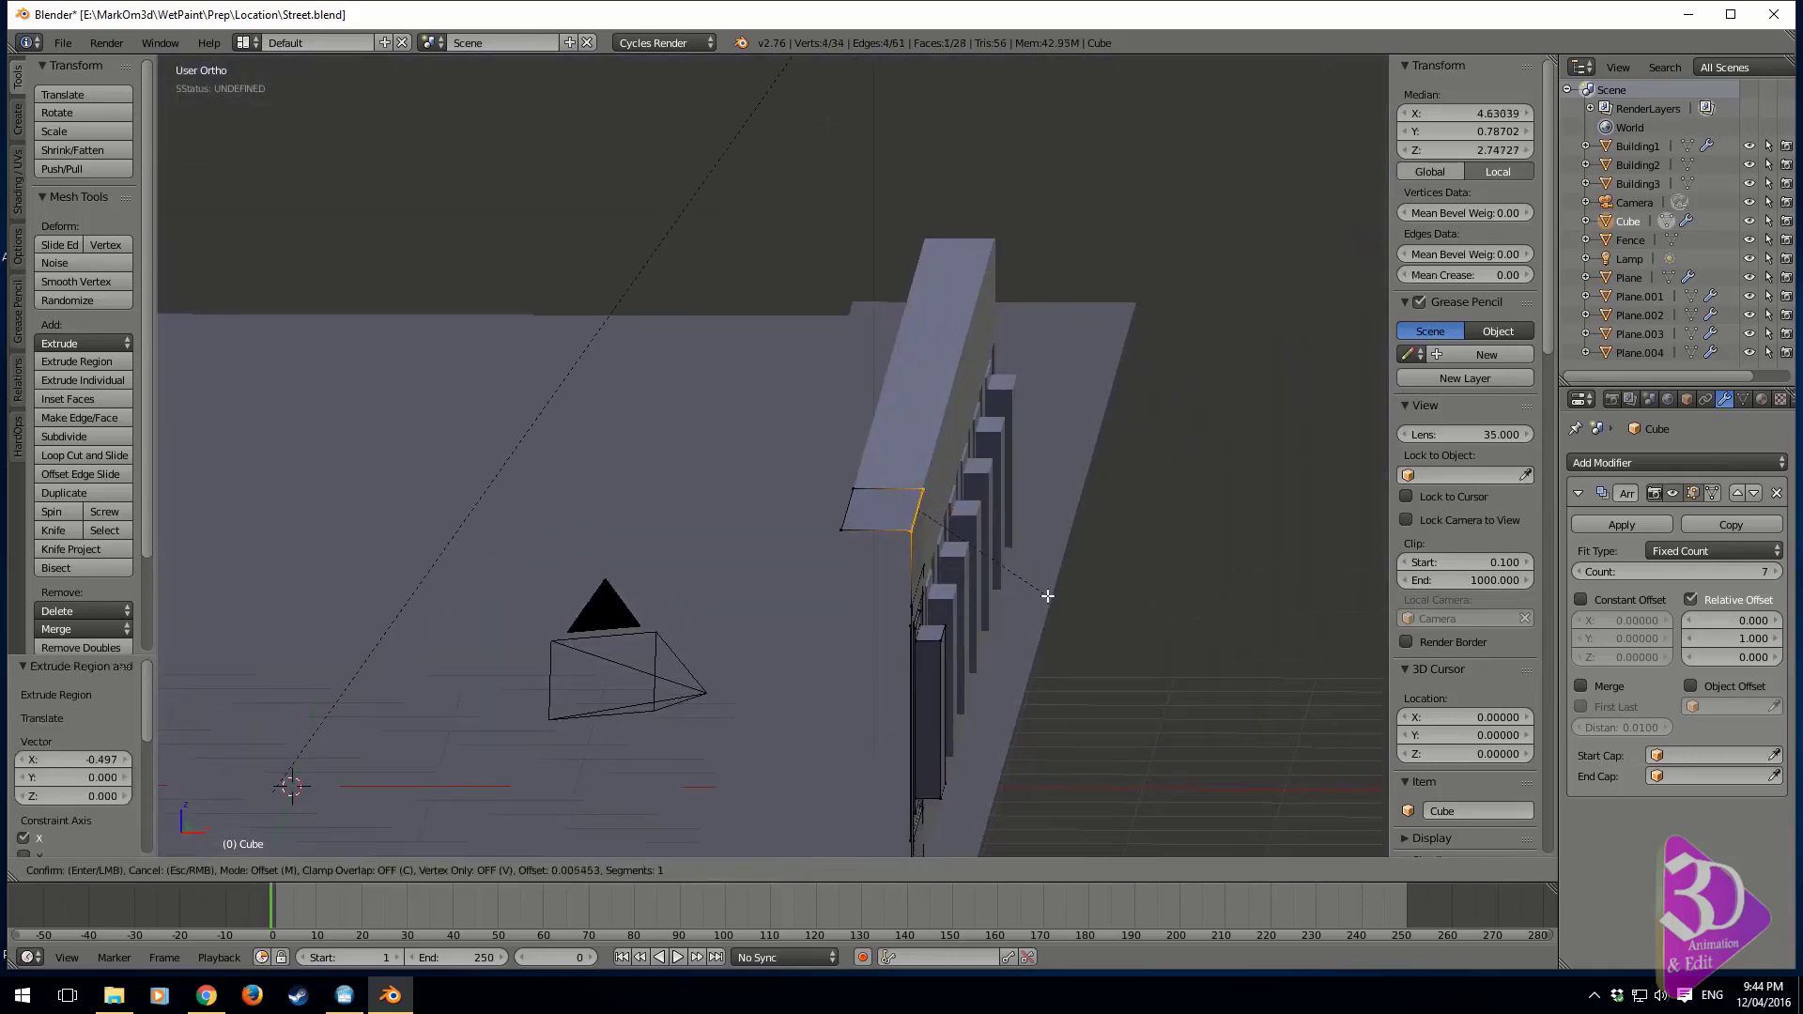
scroll(1078, 617, "up", 4)
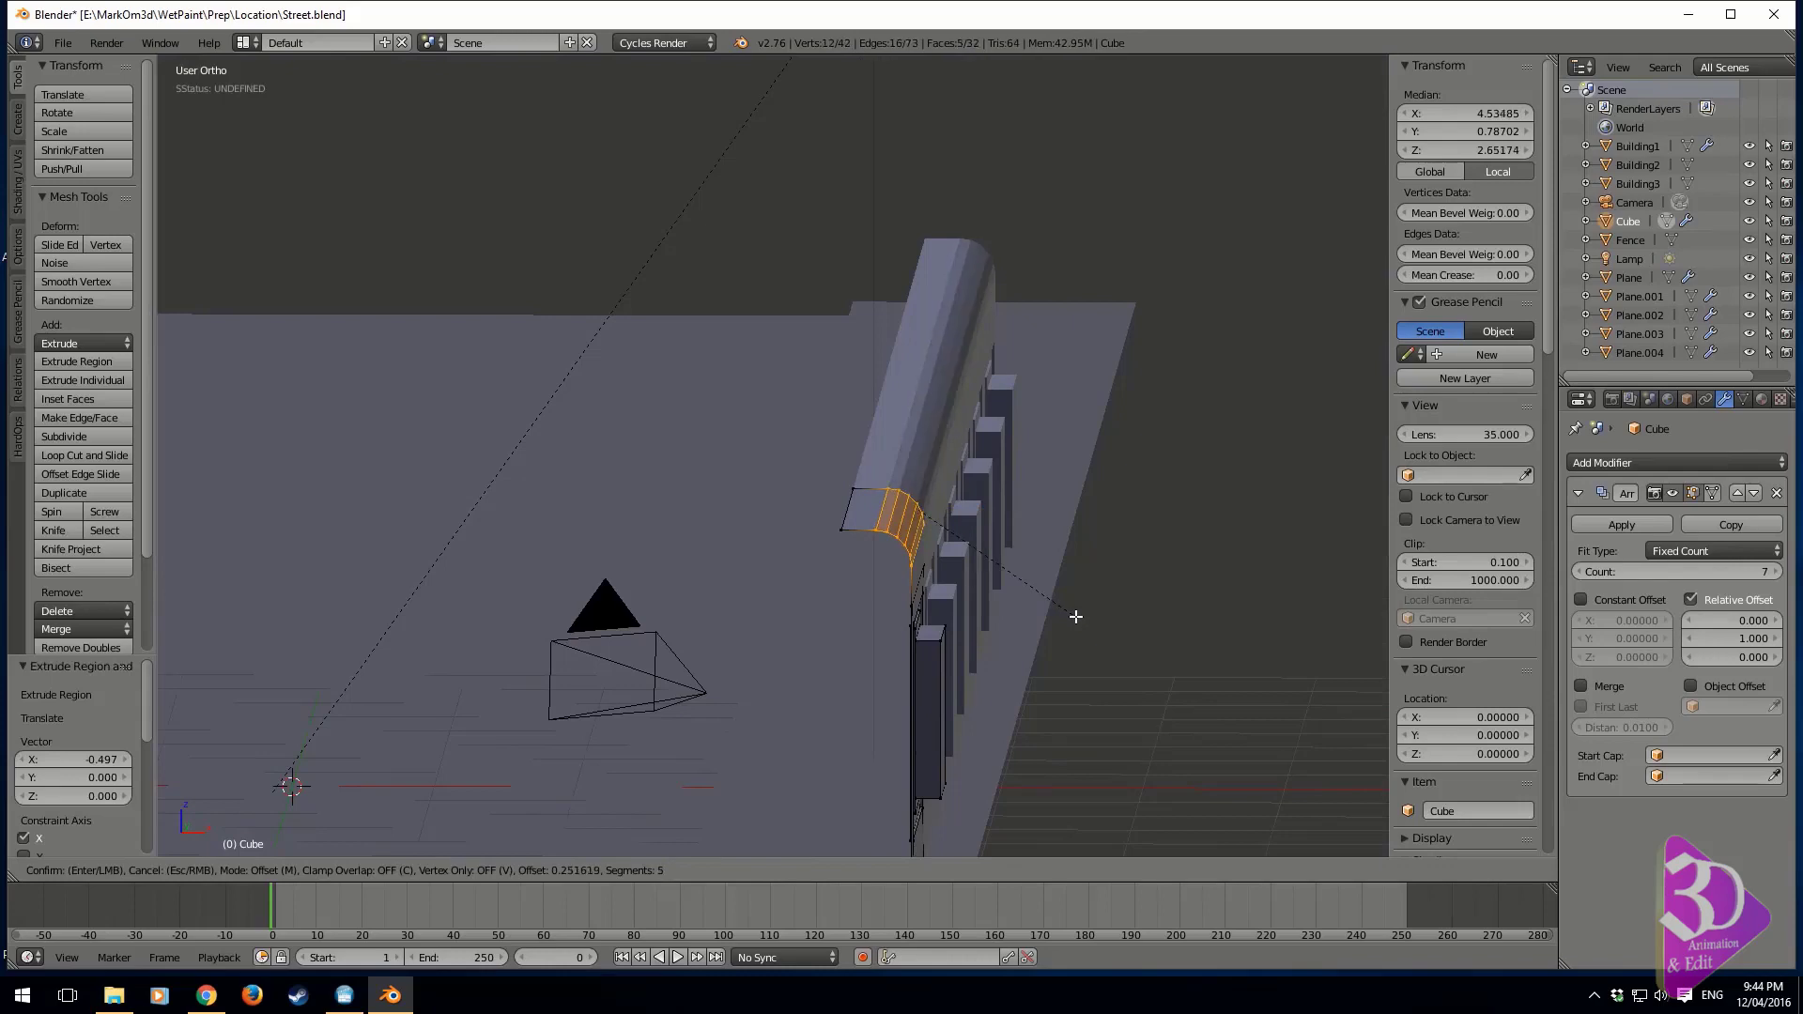
left_click(1082, 620)
middle_click_drag(1082, 620, 910, 594)
key("Tab")
key("Tab")
Select the overhang's outer edge and compare the wall in wireframe with the eaves and roof in the locaiton3 reference image
right_click(858, 489)
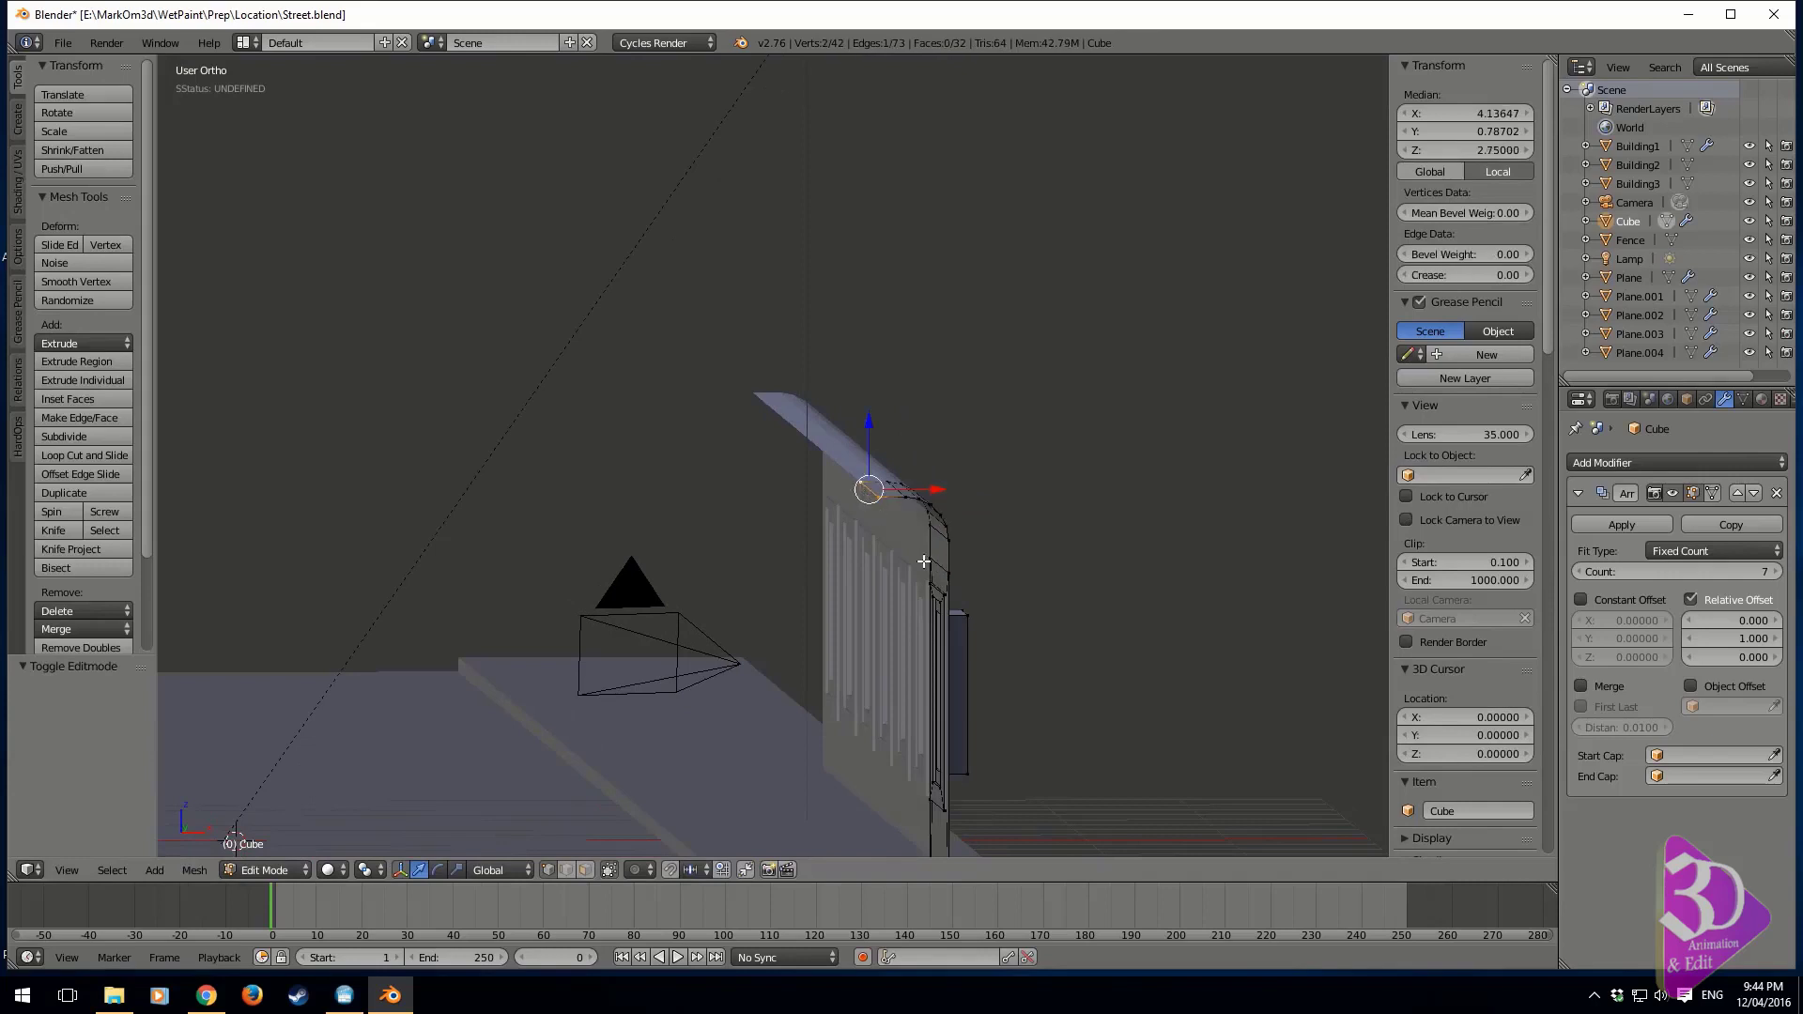
key("KP_3")
key("KP_1")
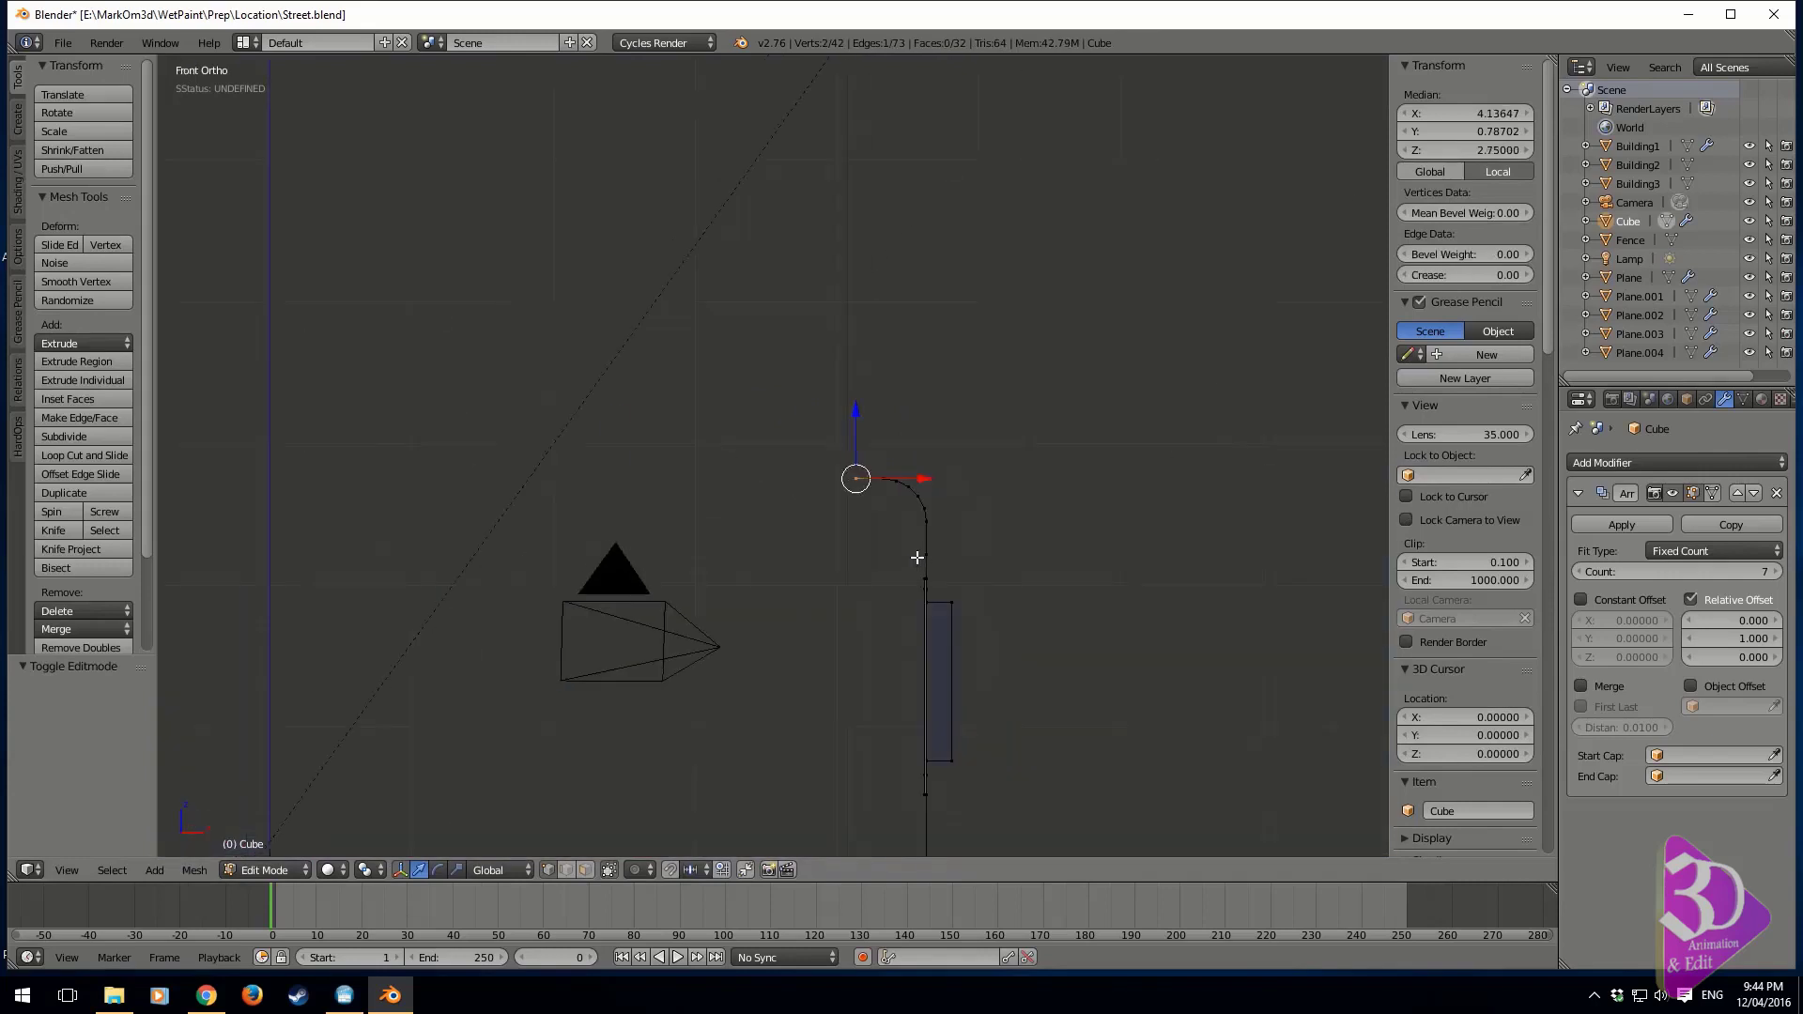
key("KP_3")
key("z")
middle_click_drag(1126, 842, 1017, 548, "shift")
middle_click_drag(1221, 554, 1019, 619, "shift")
middle_click_drag(1380, 627, 988, 588, "shift")
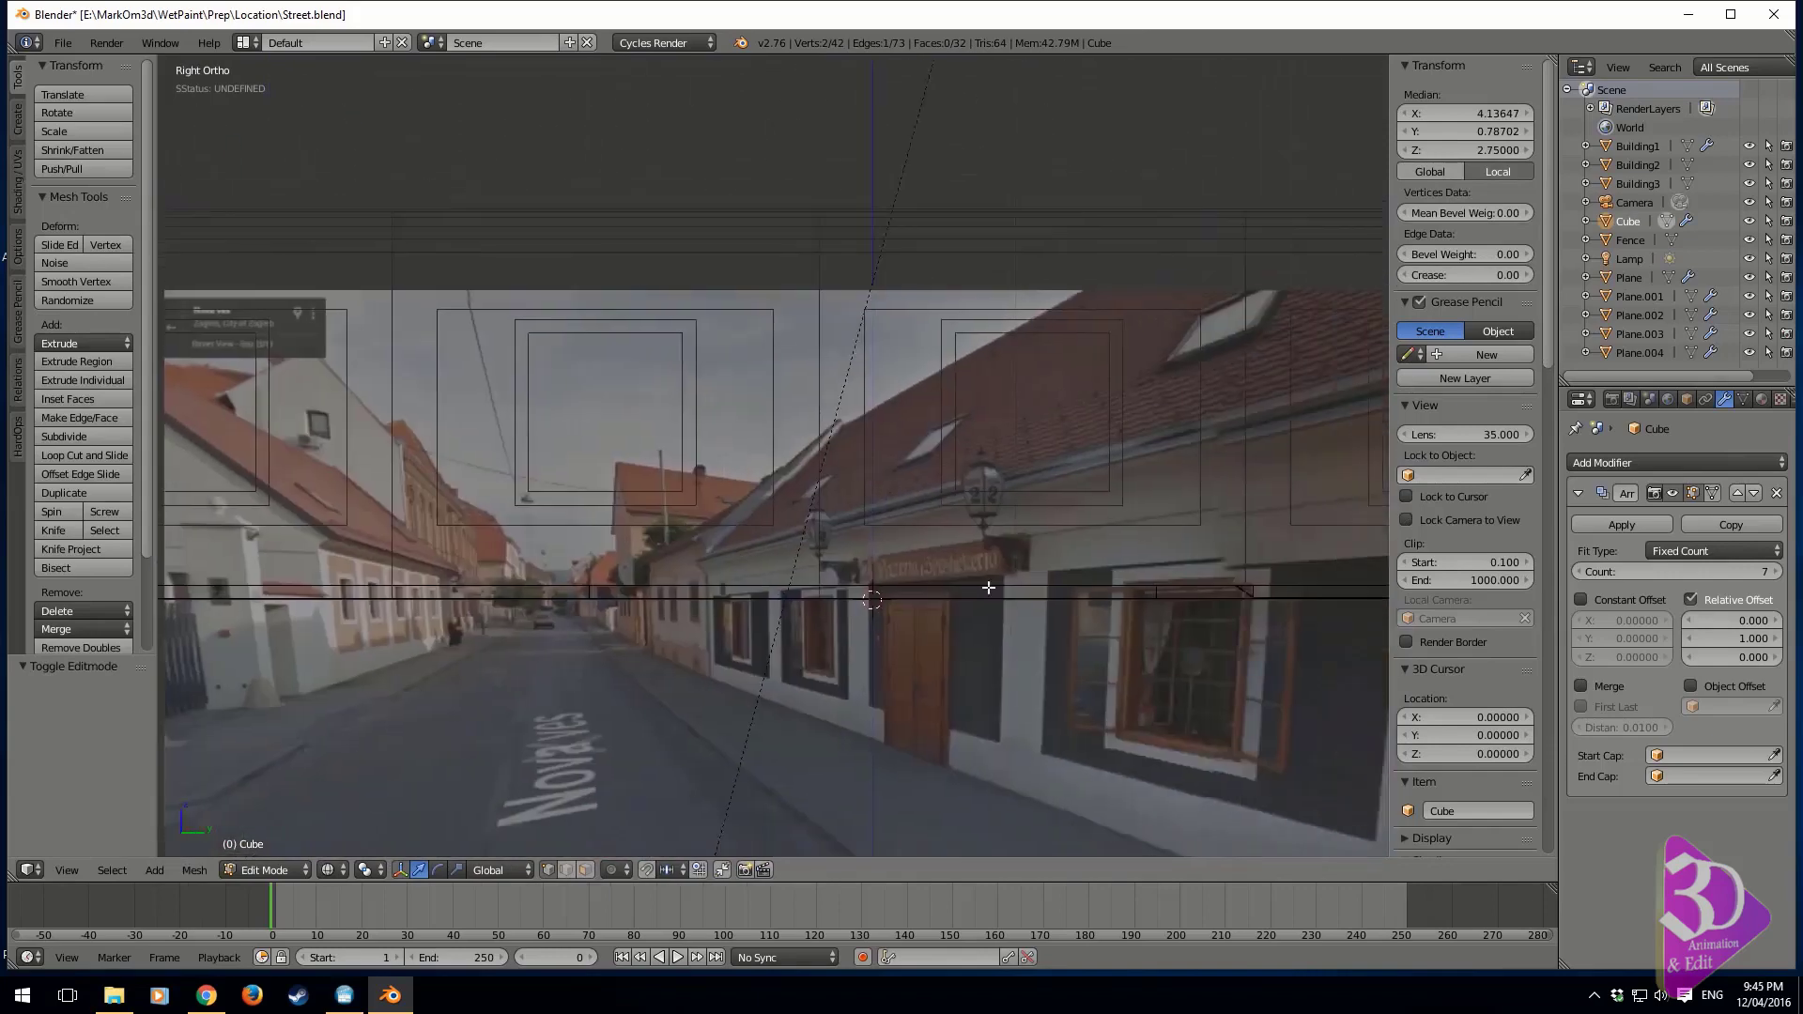
scroll(864, 652, "up", 4)
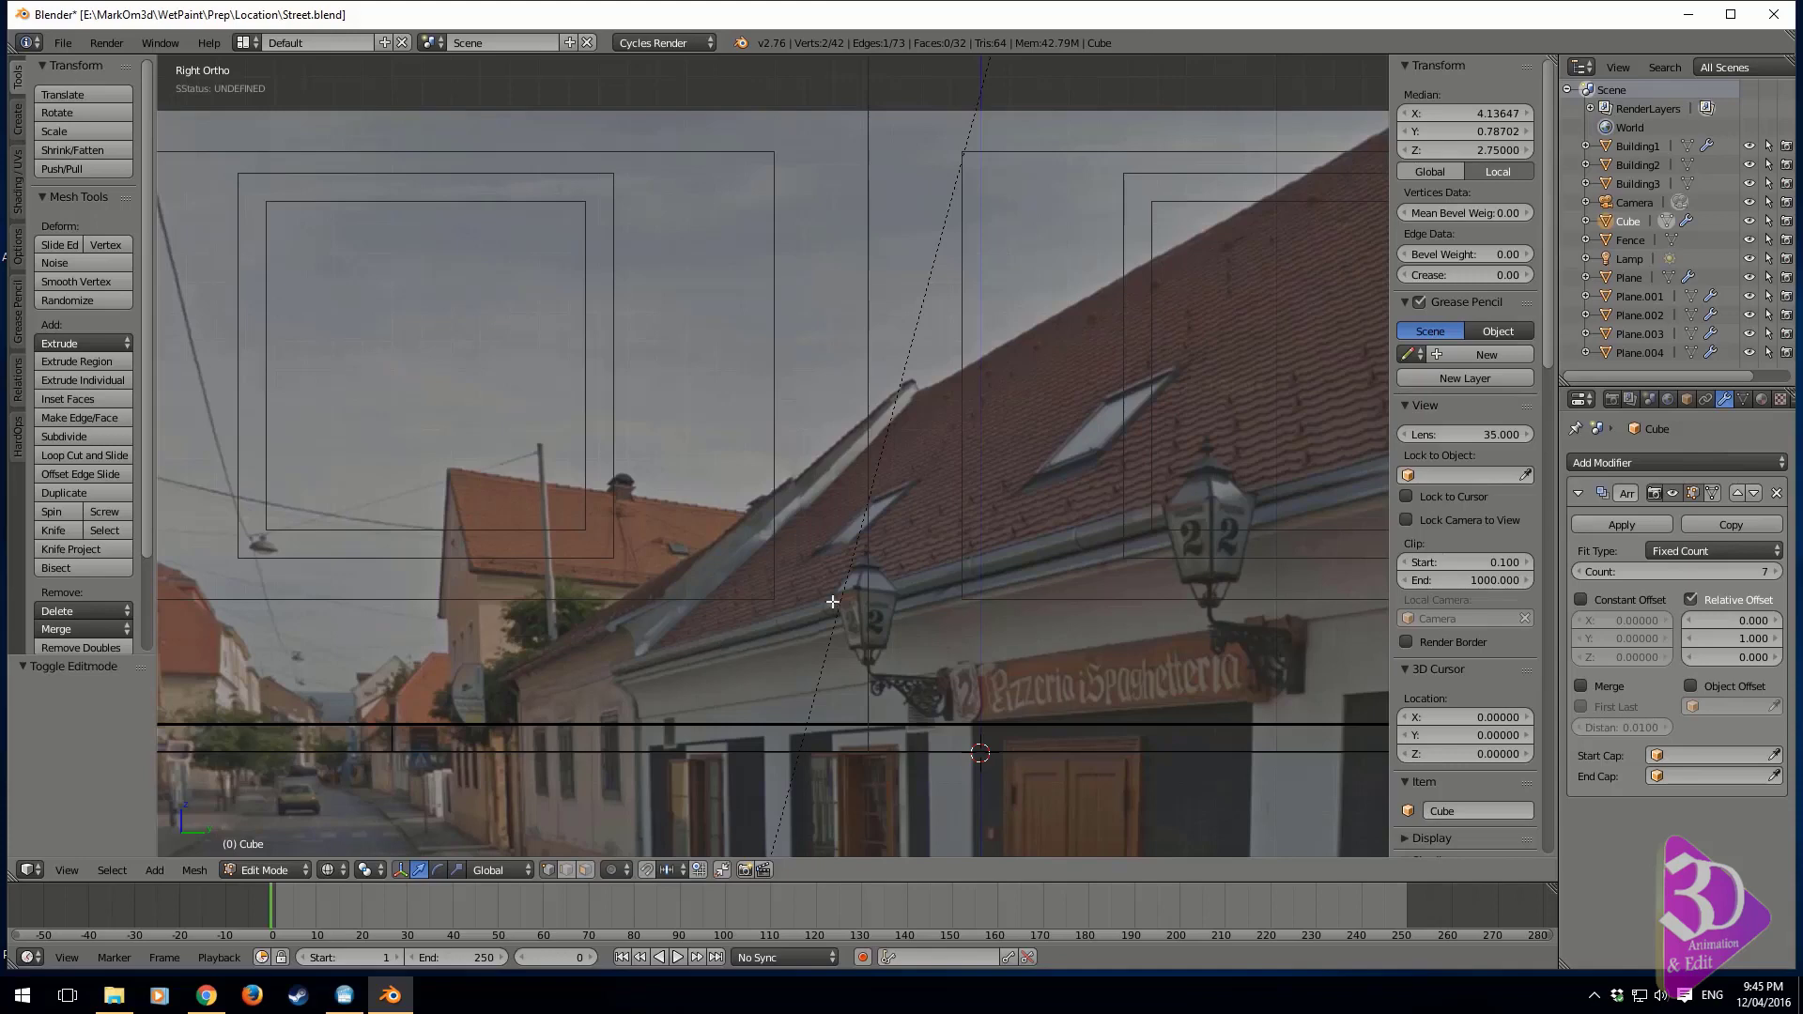
scroll(946, 632, "down", 3)
middle_click_drag(858, 684, 947, 672, "shift")
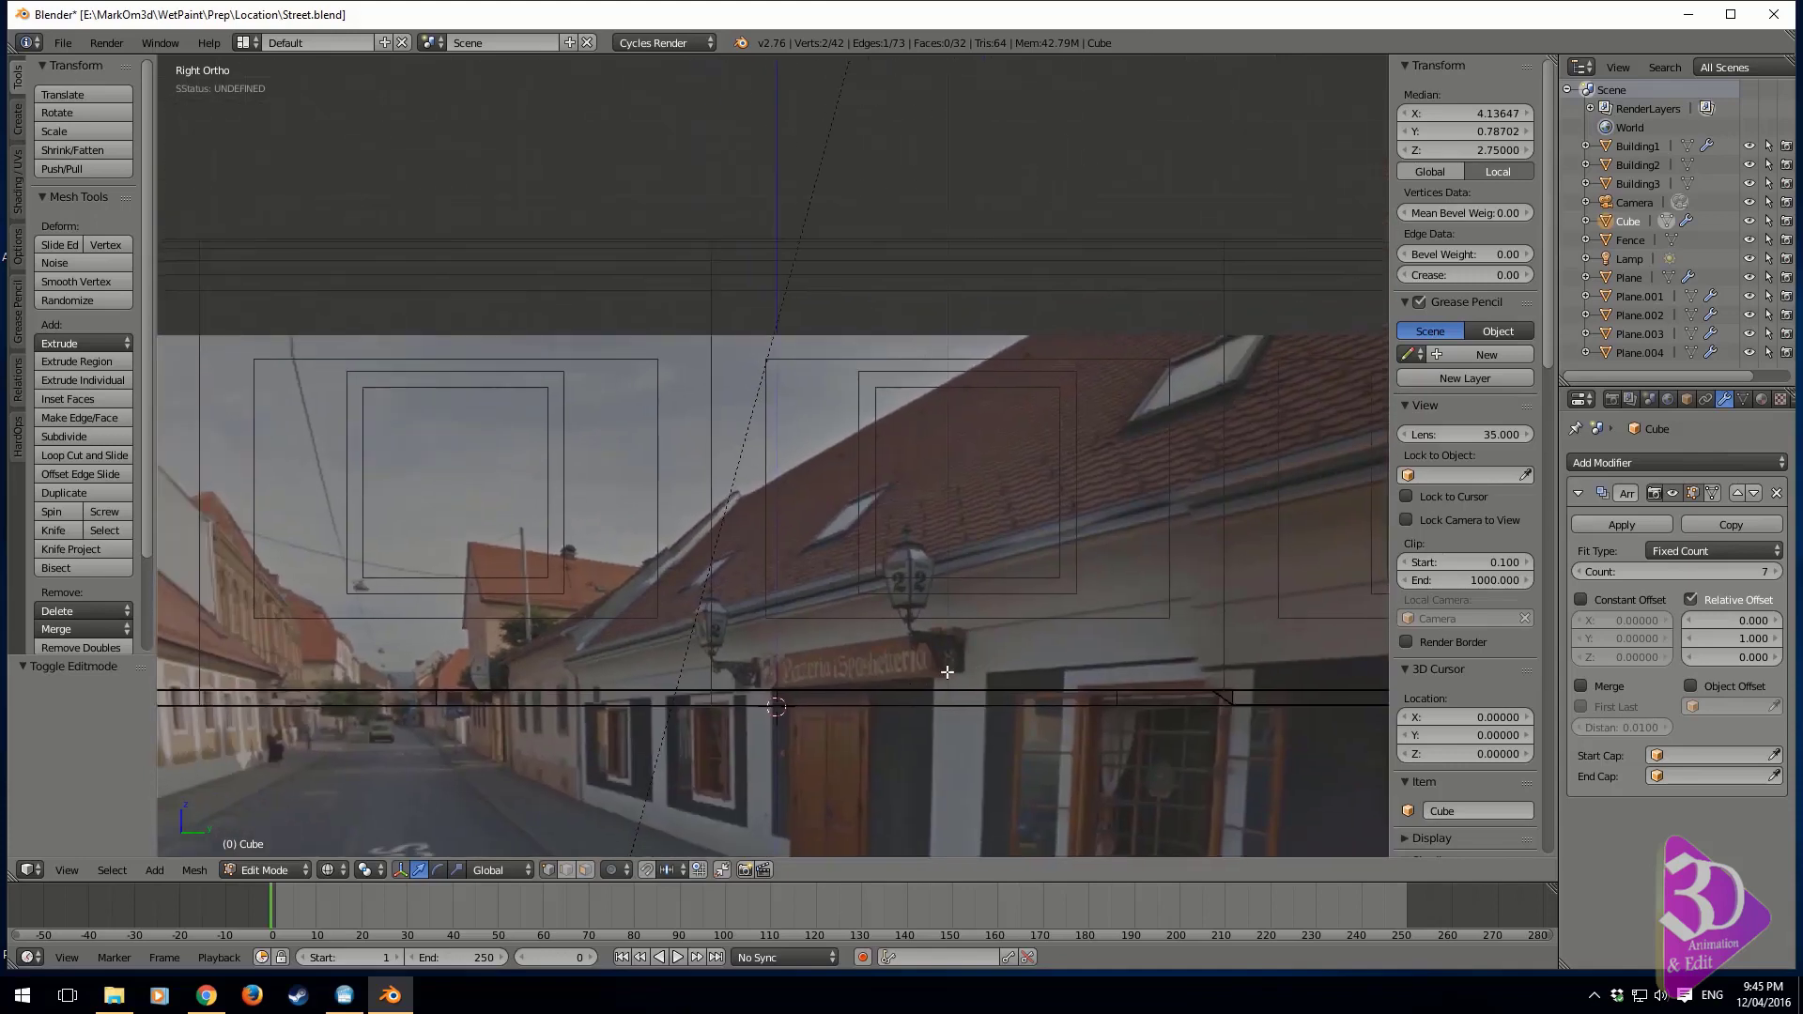
In solid shading from the front view, extrude the overhang's outer edge about 0.064 units upward along Z
key("KP_1")
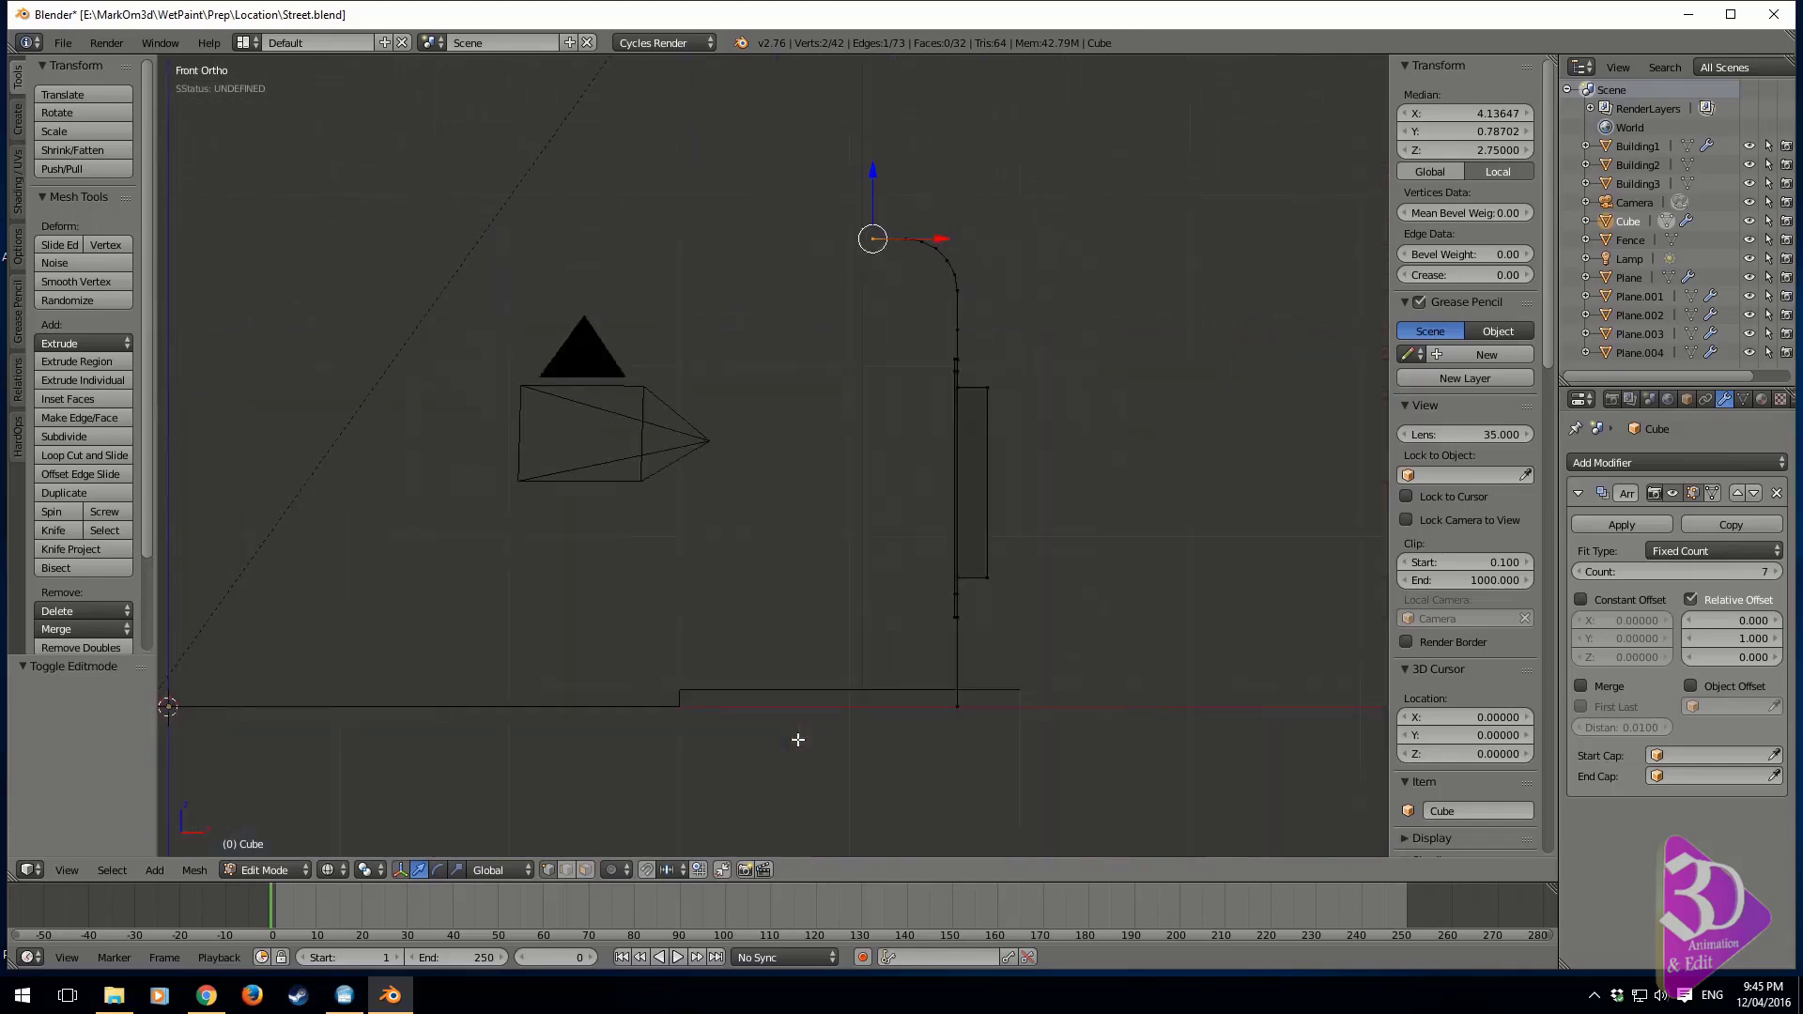
key("z")
middle_click_drag(1124, 301, 1036, 584, "shift")
scroll(1036, 584, "up", 3)
key("e")
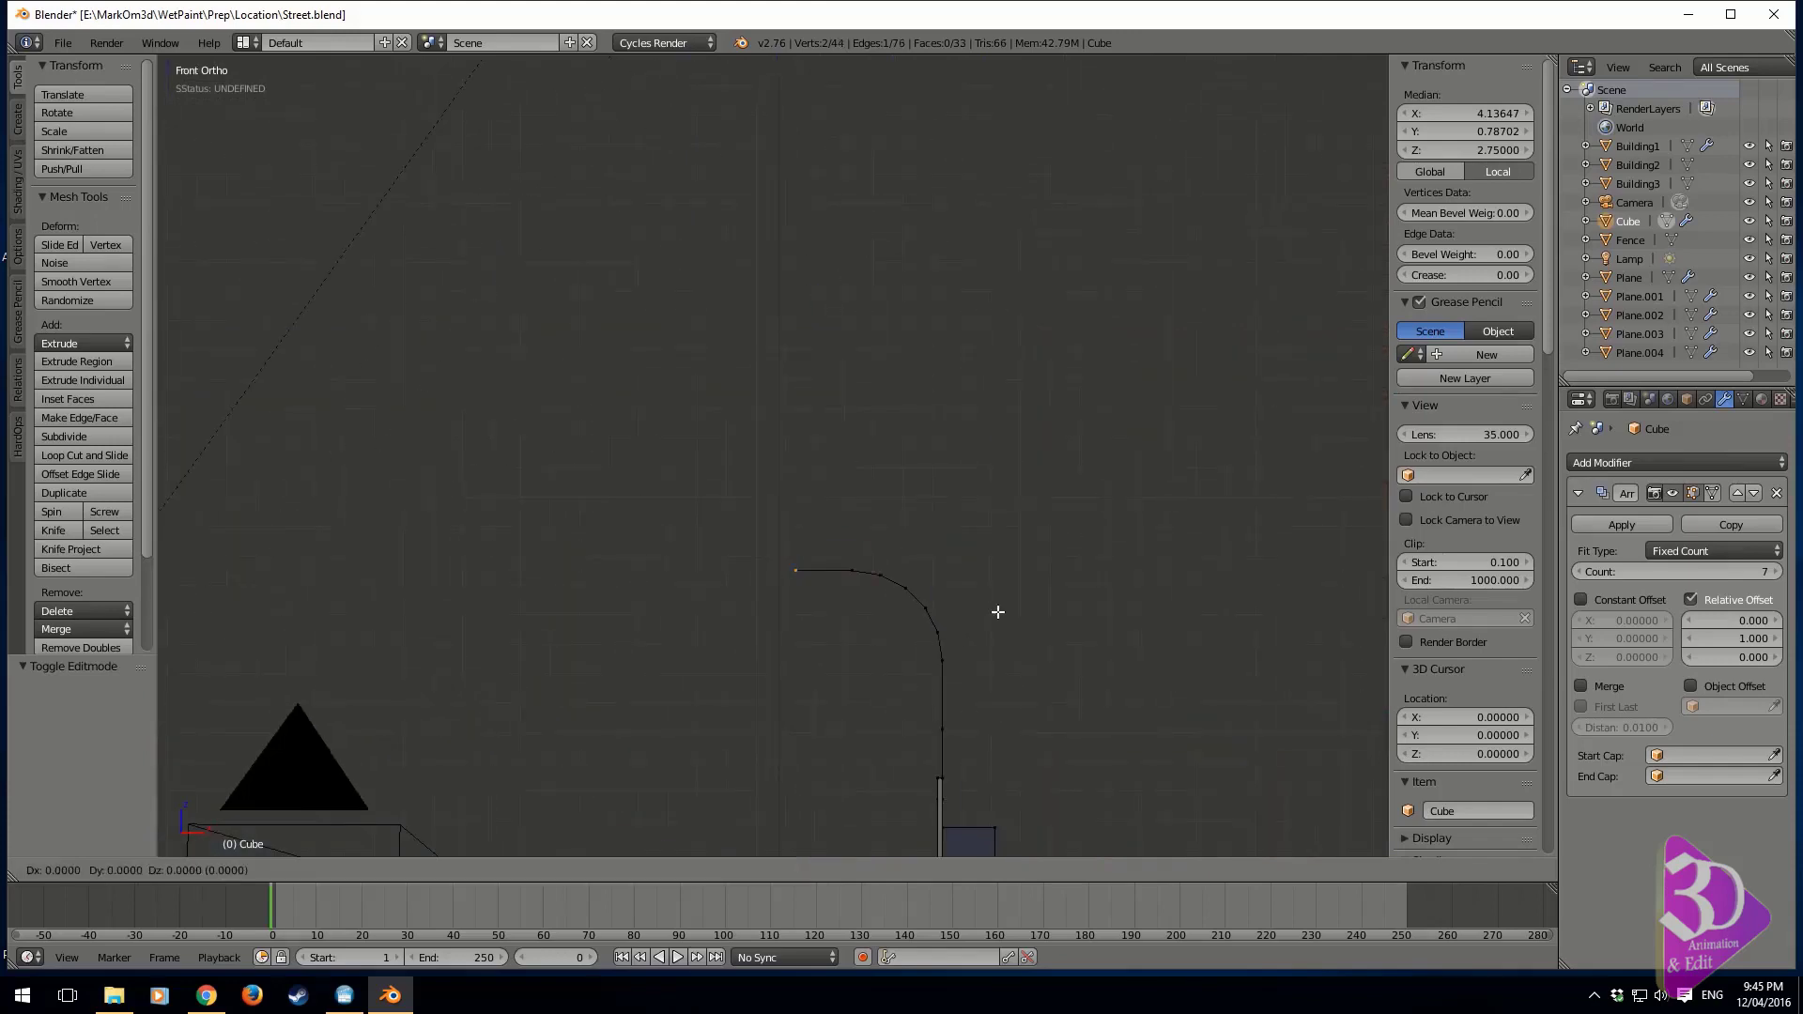
key("z")
left_click(1002, 595)
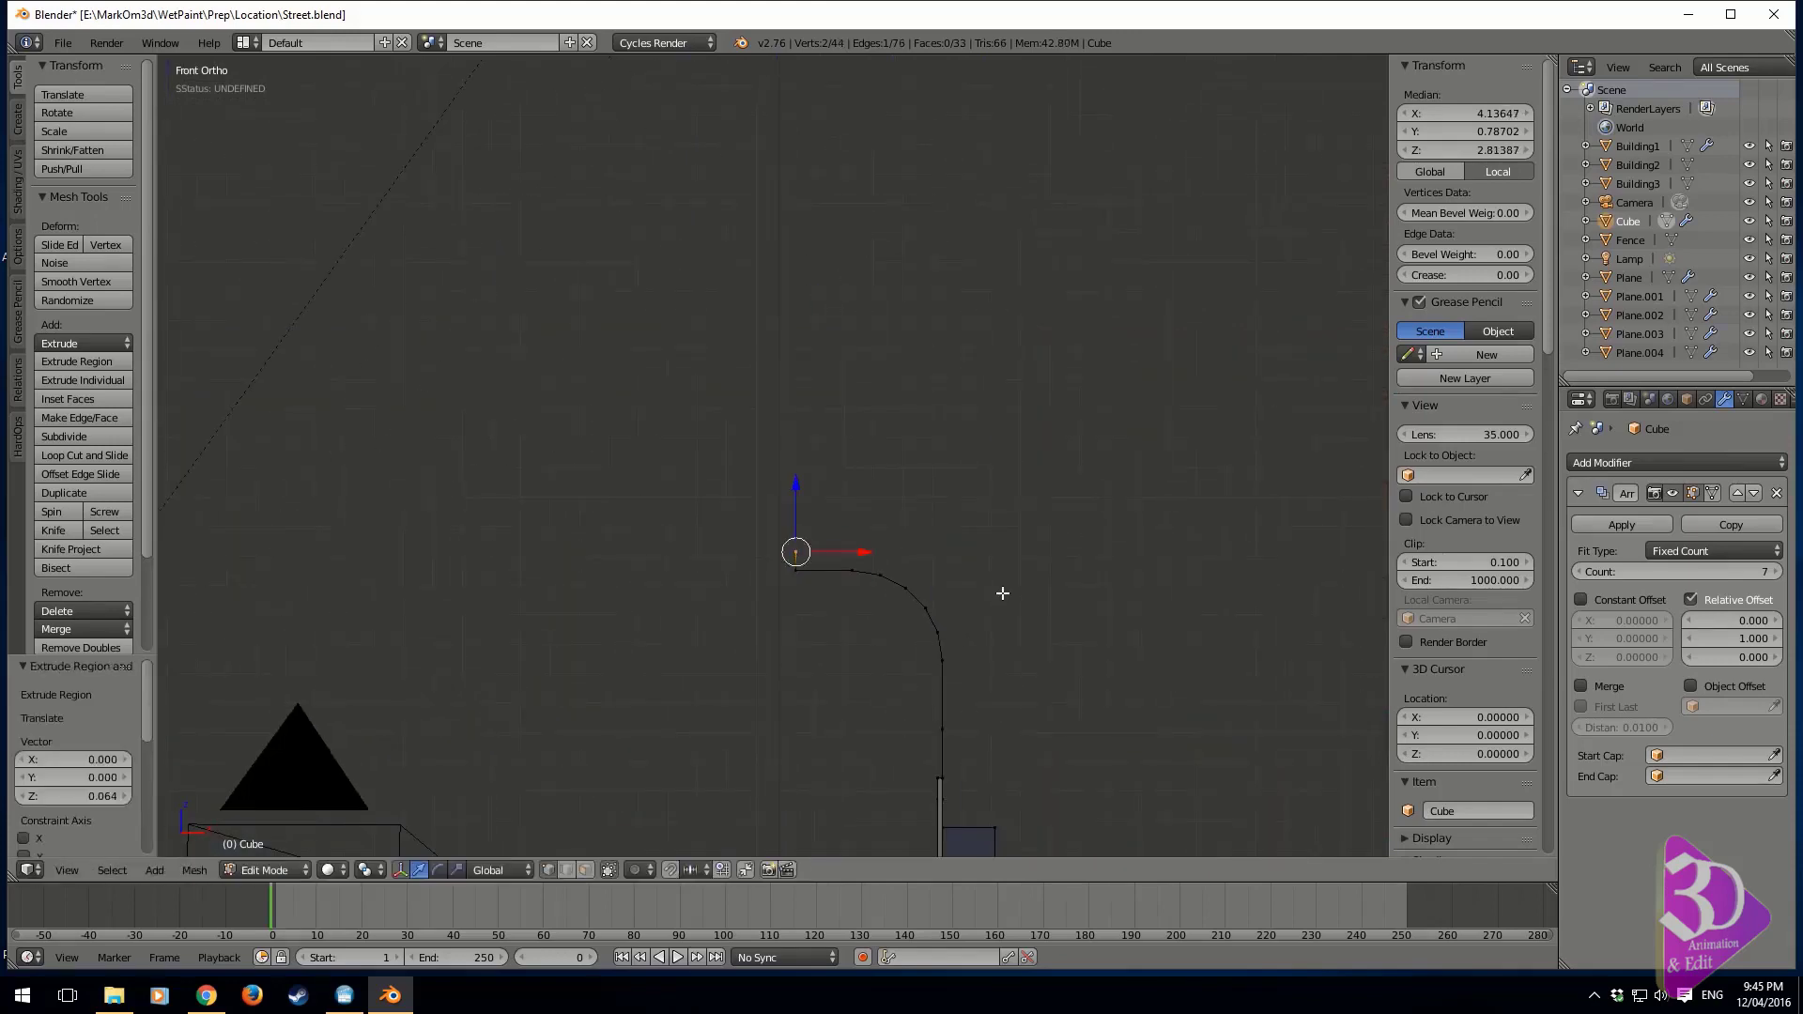
Extrude the lip's upper edge back over the building as a roof slope, about 4.161 units in X and 2.665 in Z
scroll(911, 637, "down", 1)
scroll(890, 616, "down", 2)
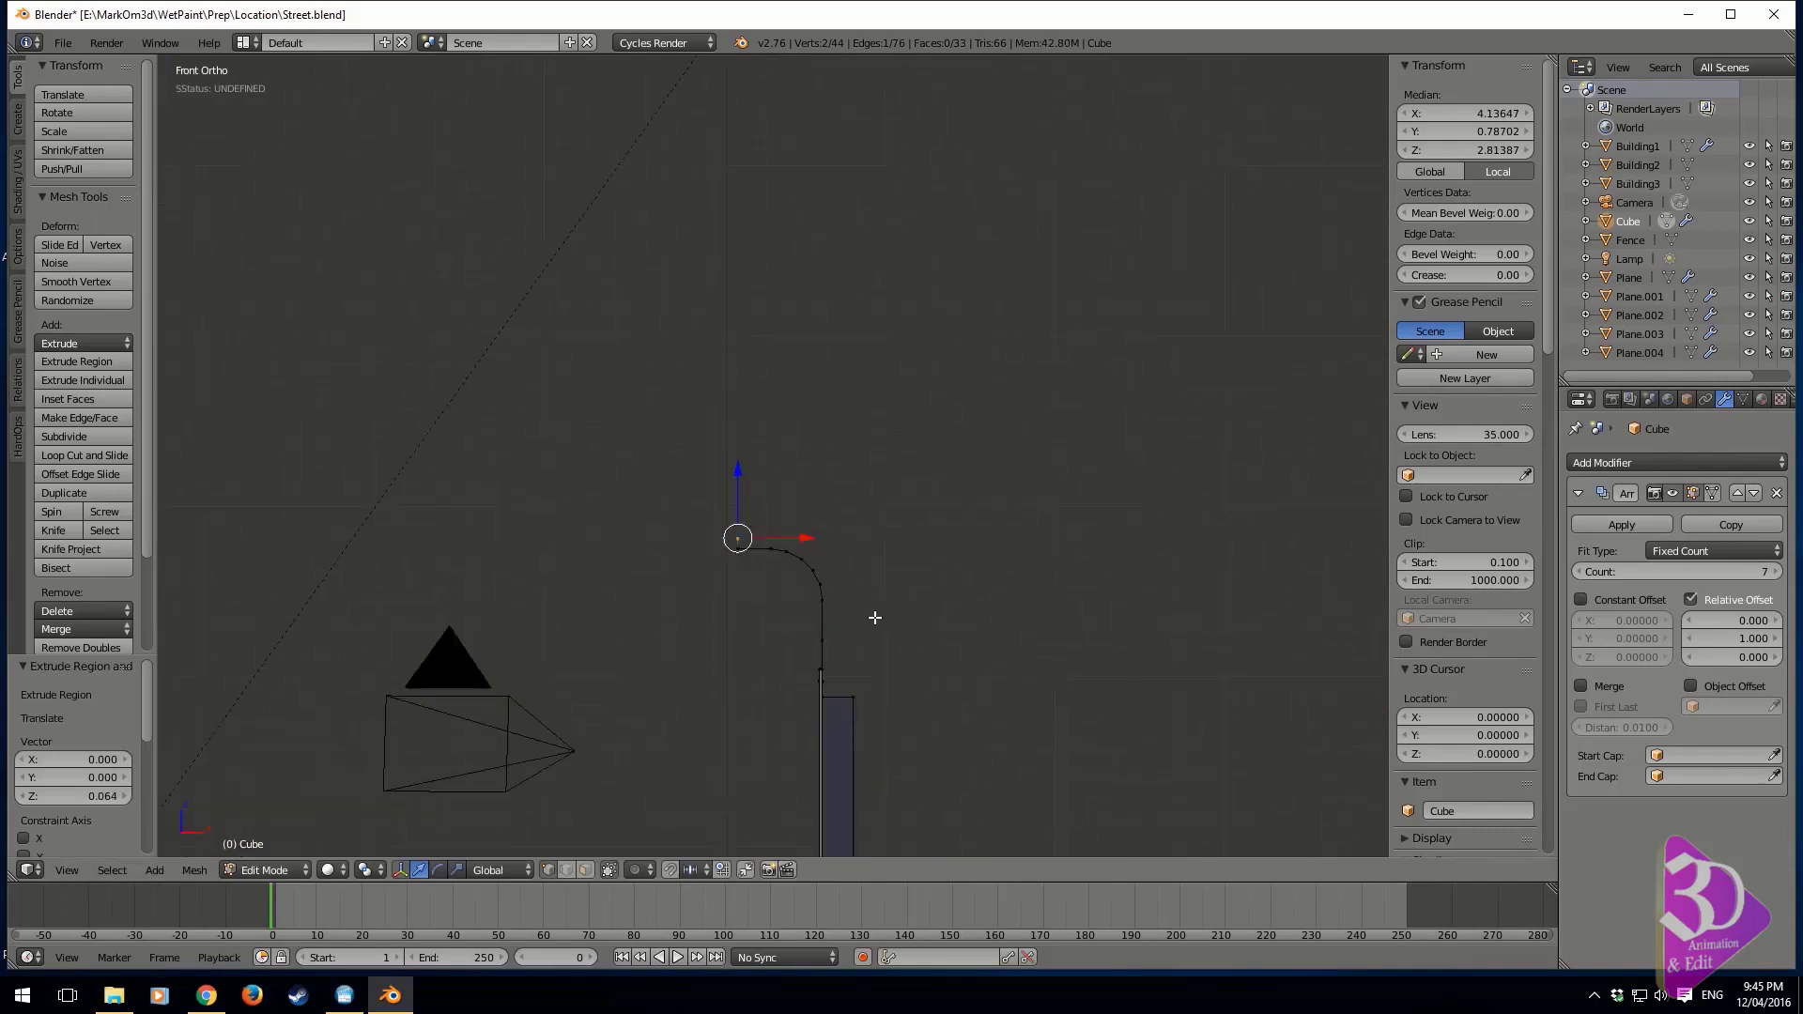
key("e")
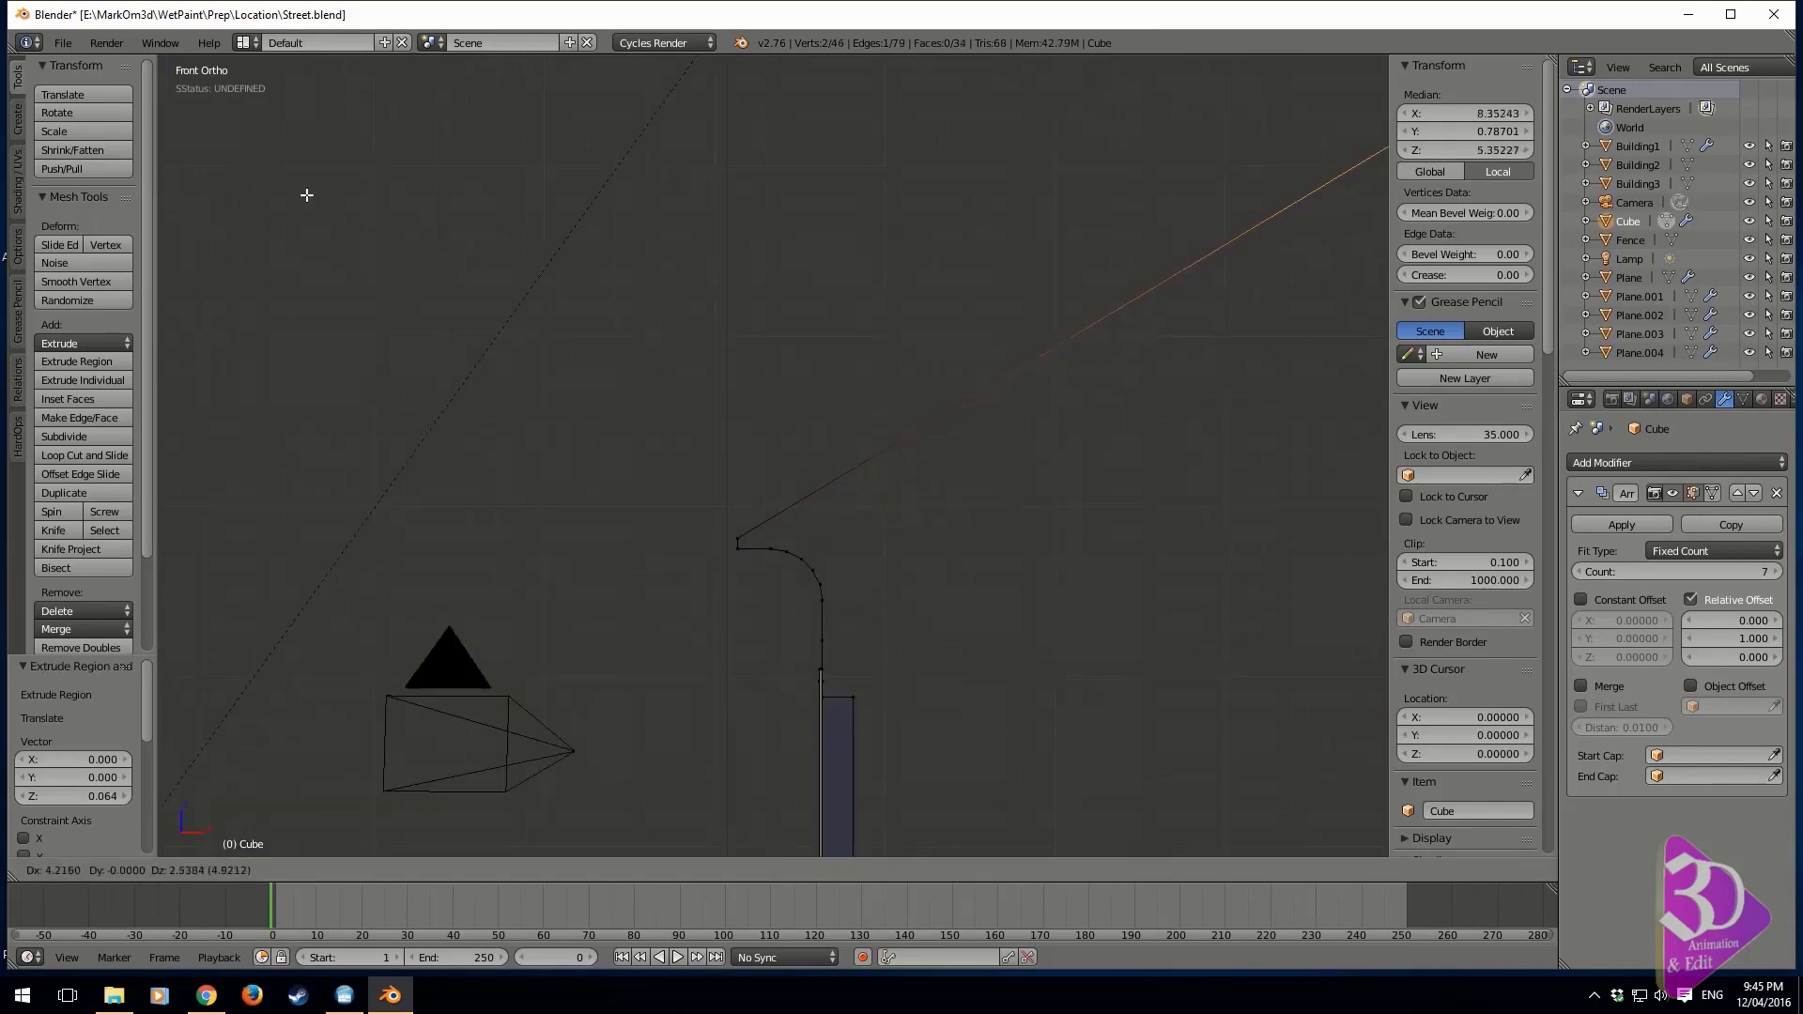
left_click(572, 367)
scroll(866, 476, "down", 3)
middle_click_drag(866, 475, 733, 483)
scroll(836, 563, "up", 3)
scroll(628, 491, "up", 4)
middle_click_drag(536, 495, 766, 613, "shift")
scroll(866, 512, "up", 3)
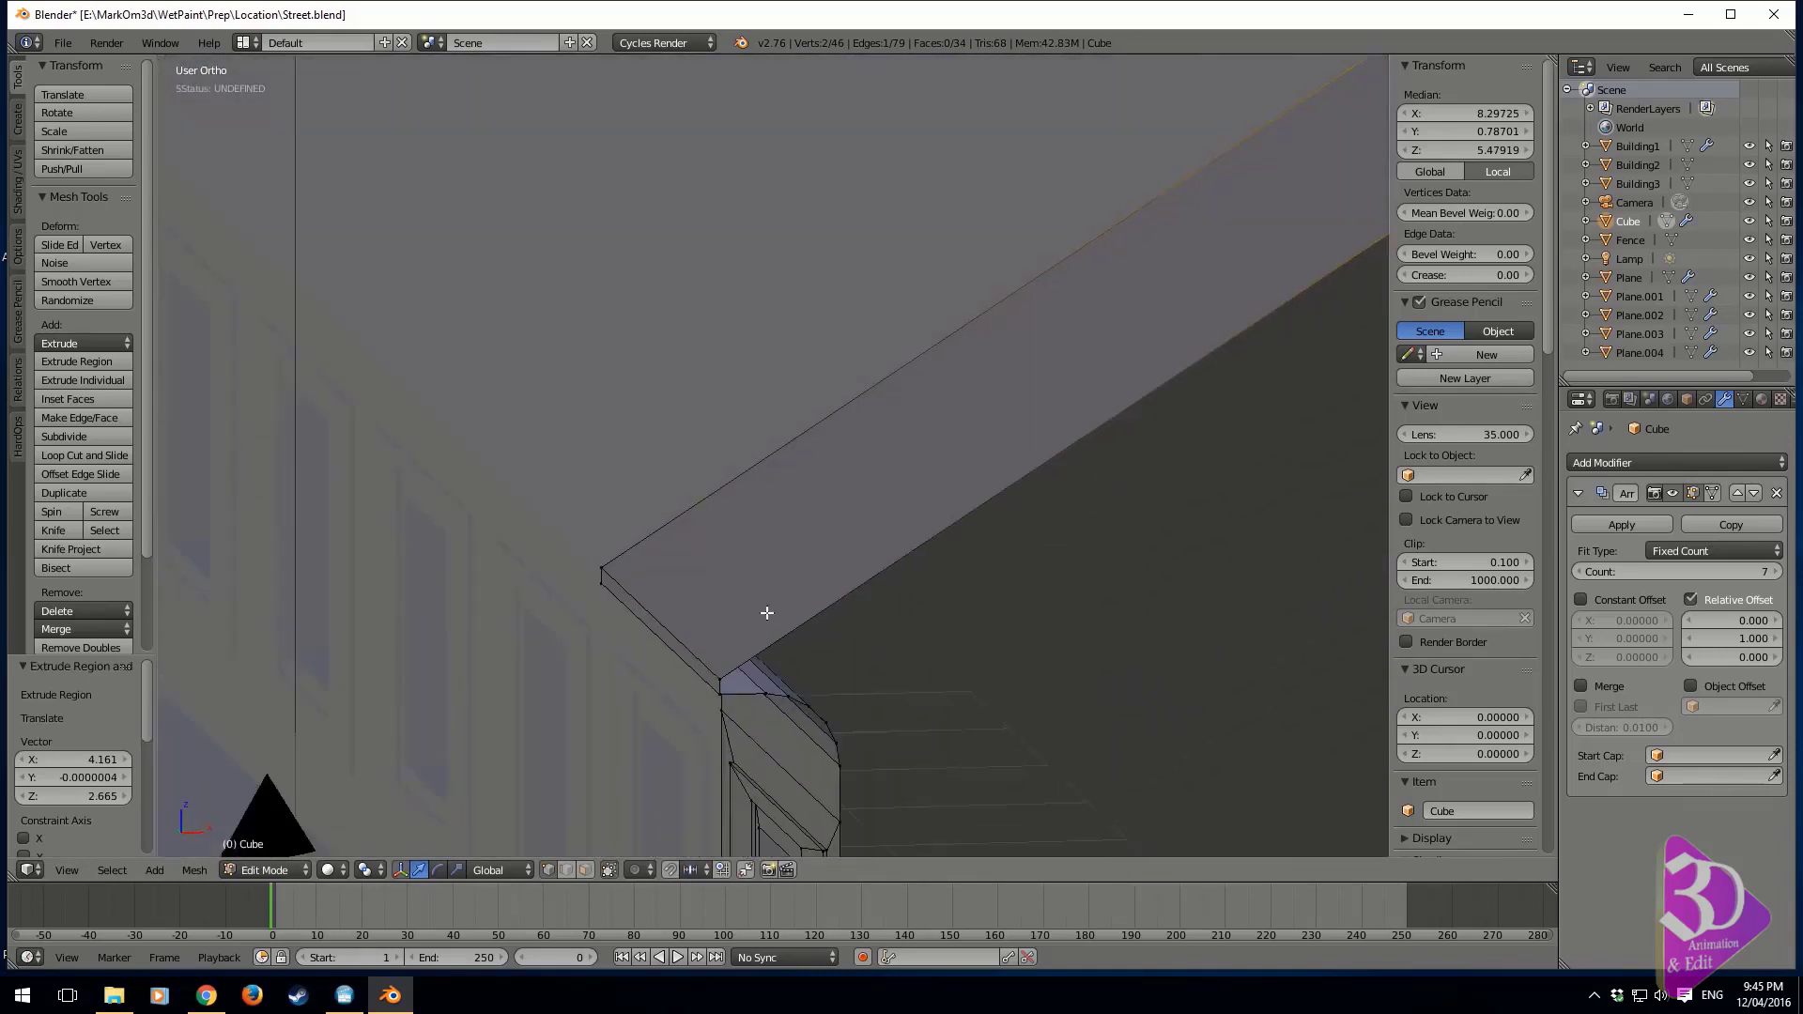
Duplicate an edge of the rounded eaves and move the copy about -0.974 units along X
middle_click_drag(771, 728, 780, 584)
right_click(773, 454)
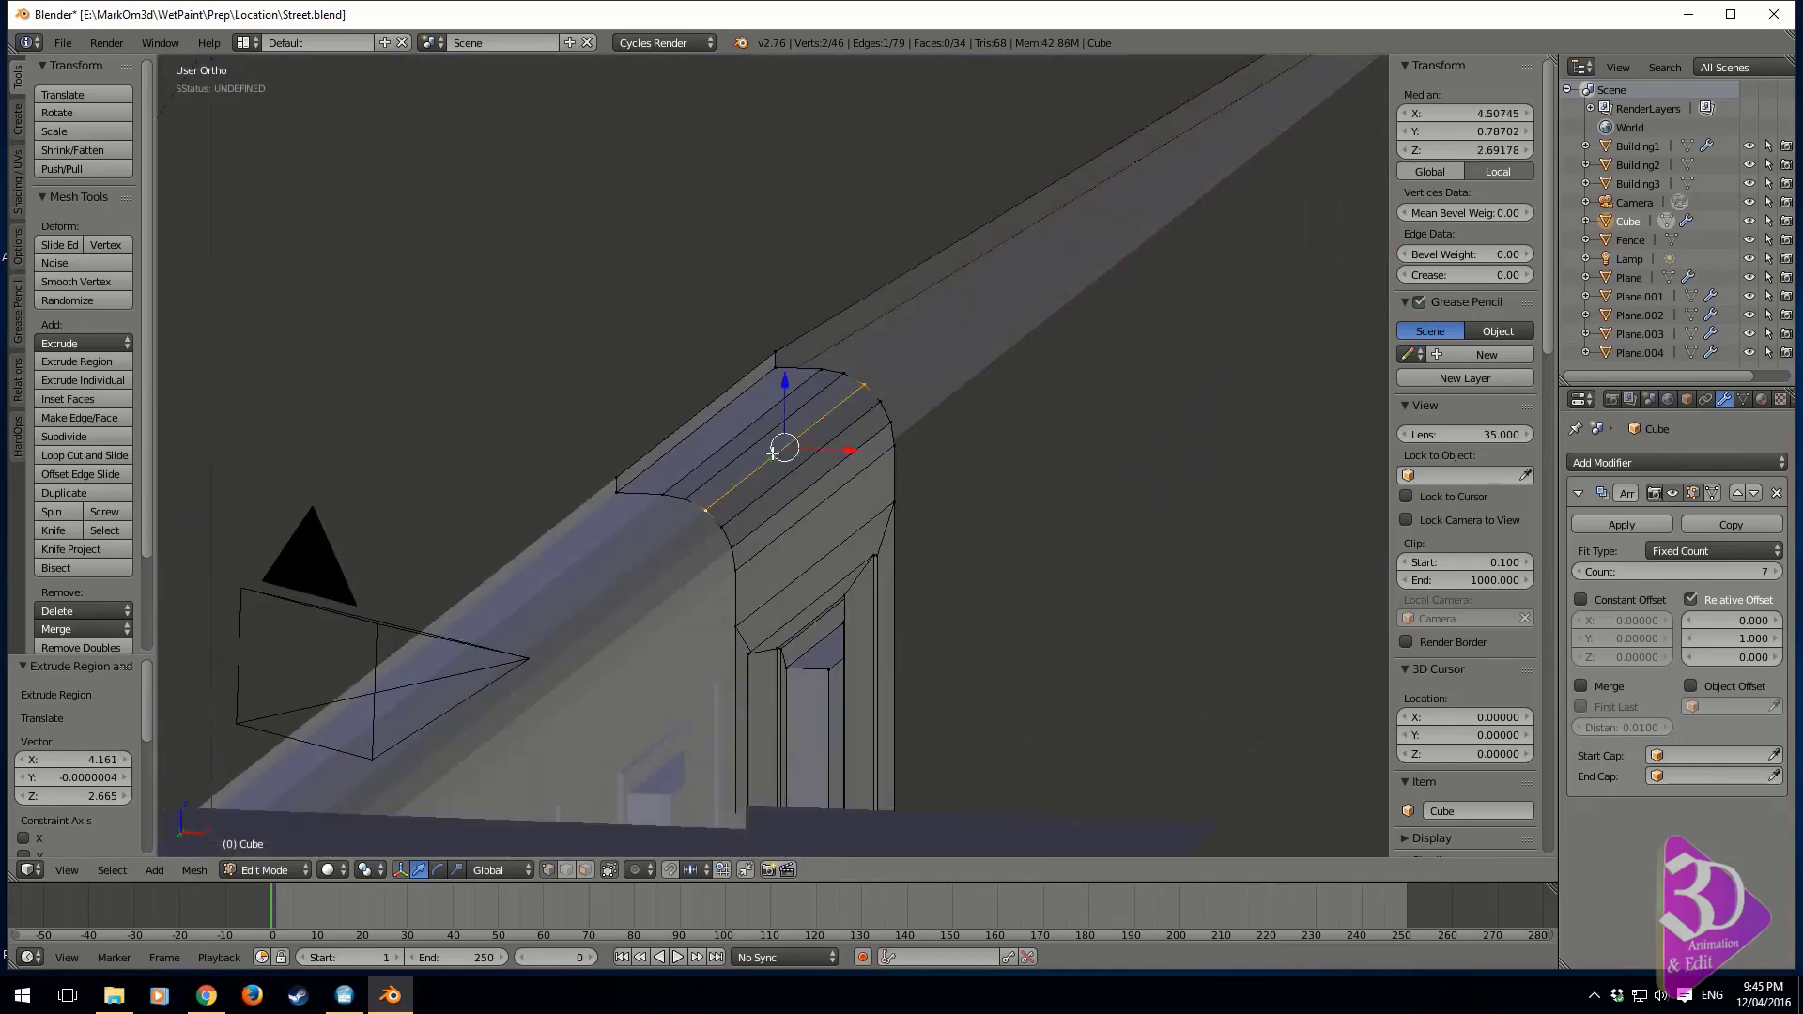
middle_click_drag(908, 529, 825, 607)
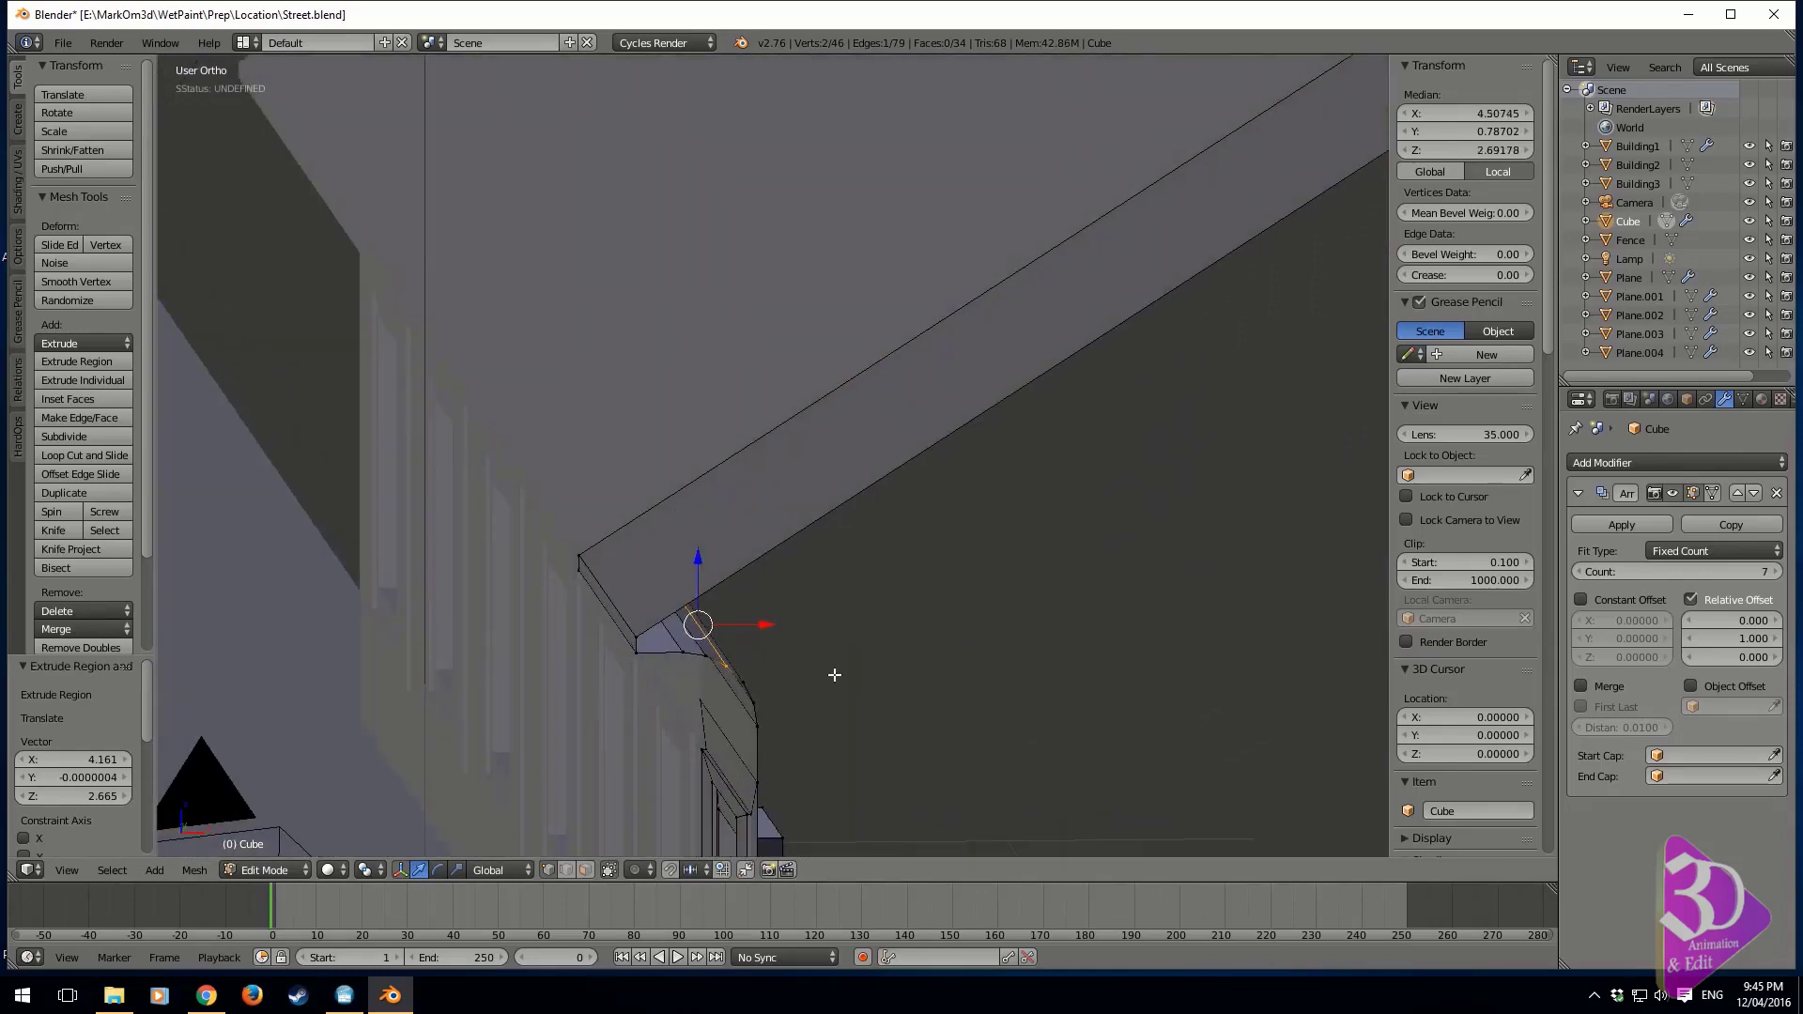
key("g")
key("x")
left_click(591, 716)
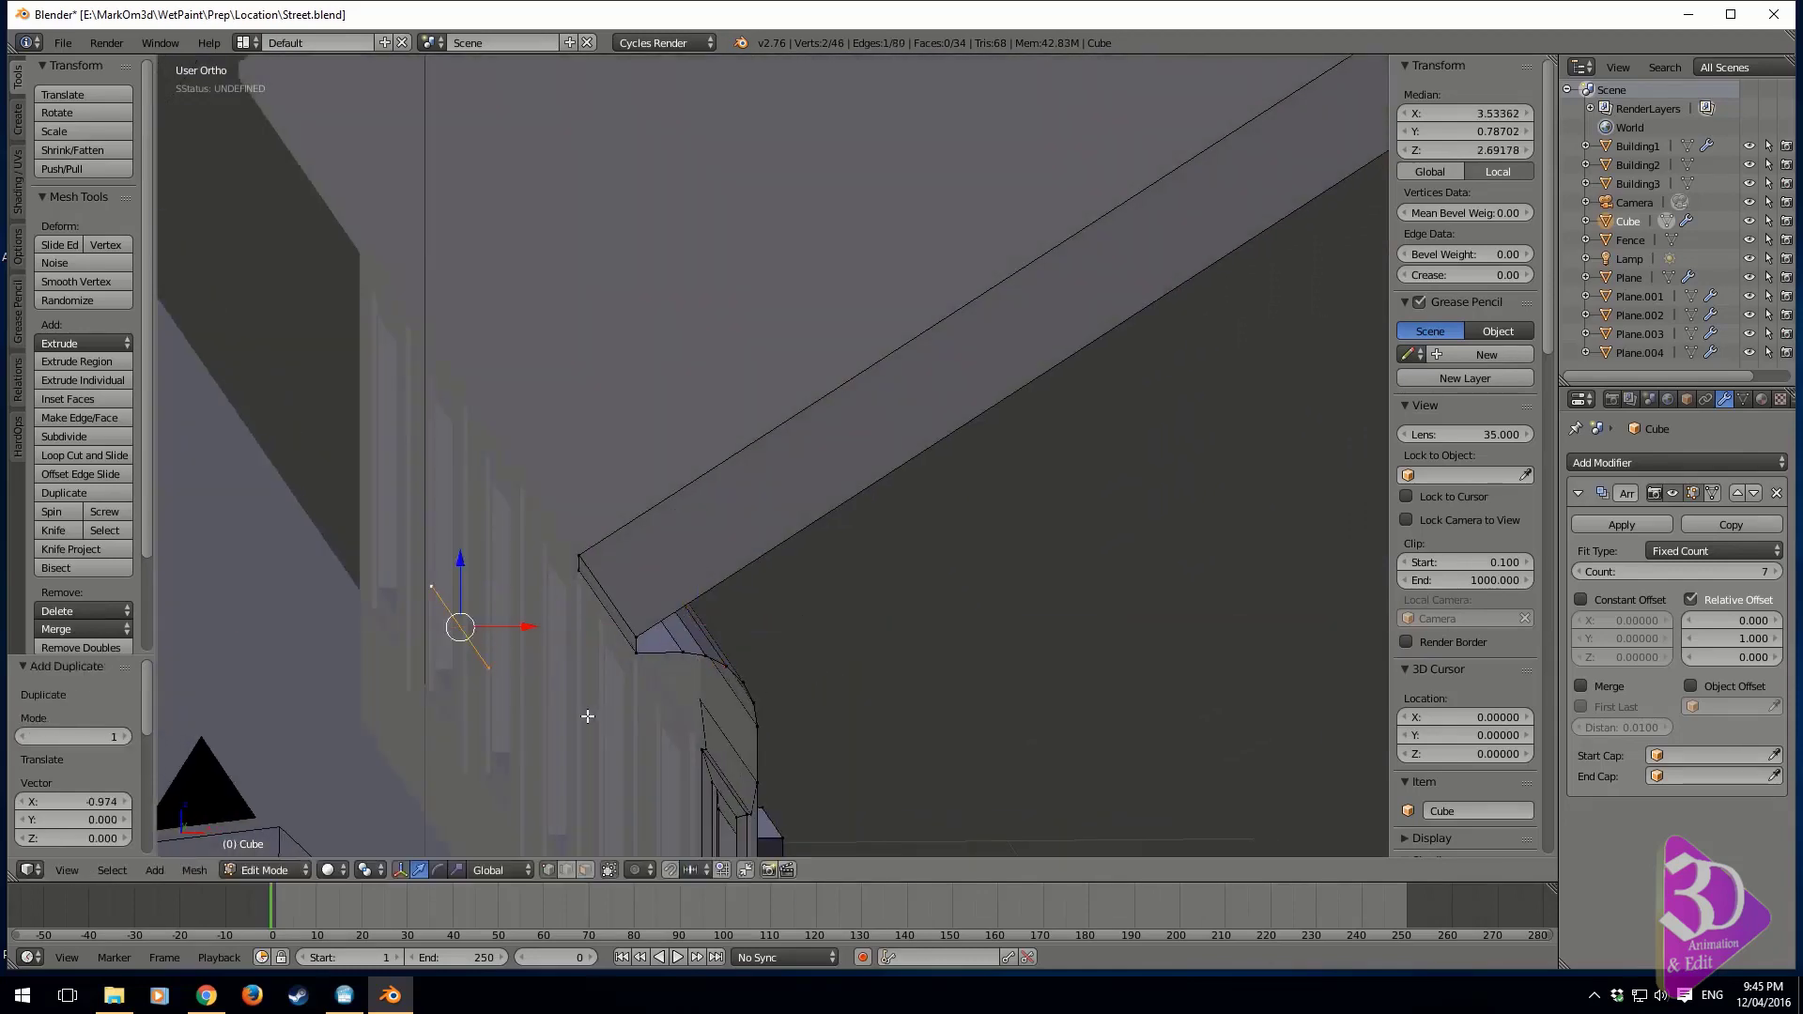
Extrude the duplicated edge about 0.173 units along X into a strip, and shift its new edge back about -0.081 units
key("e")
key("x")
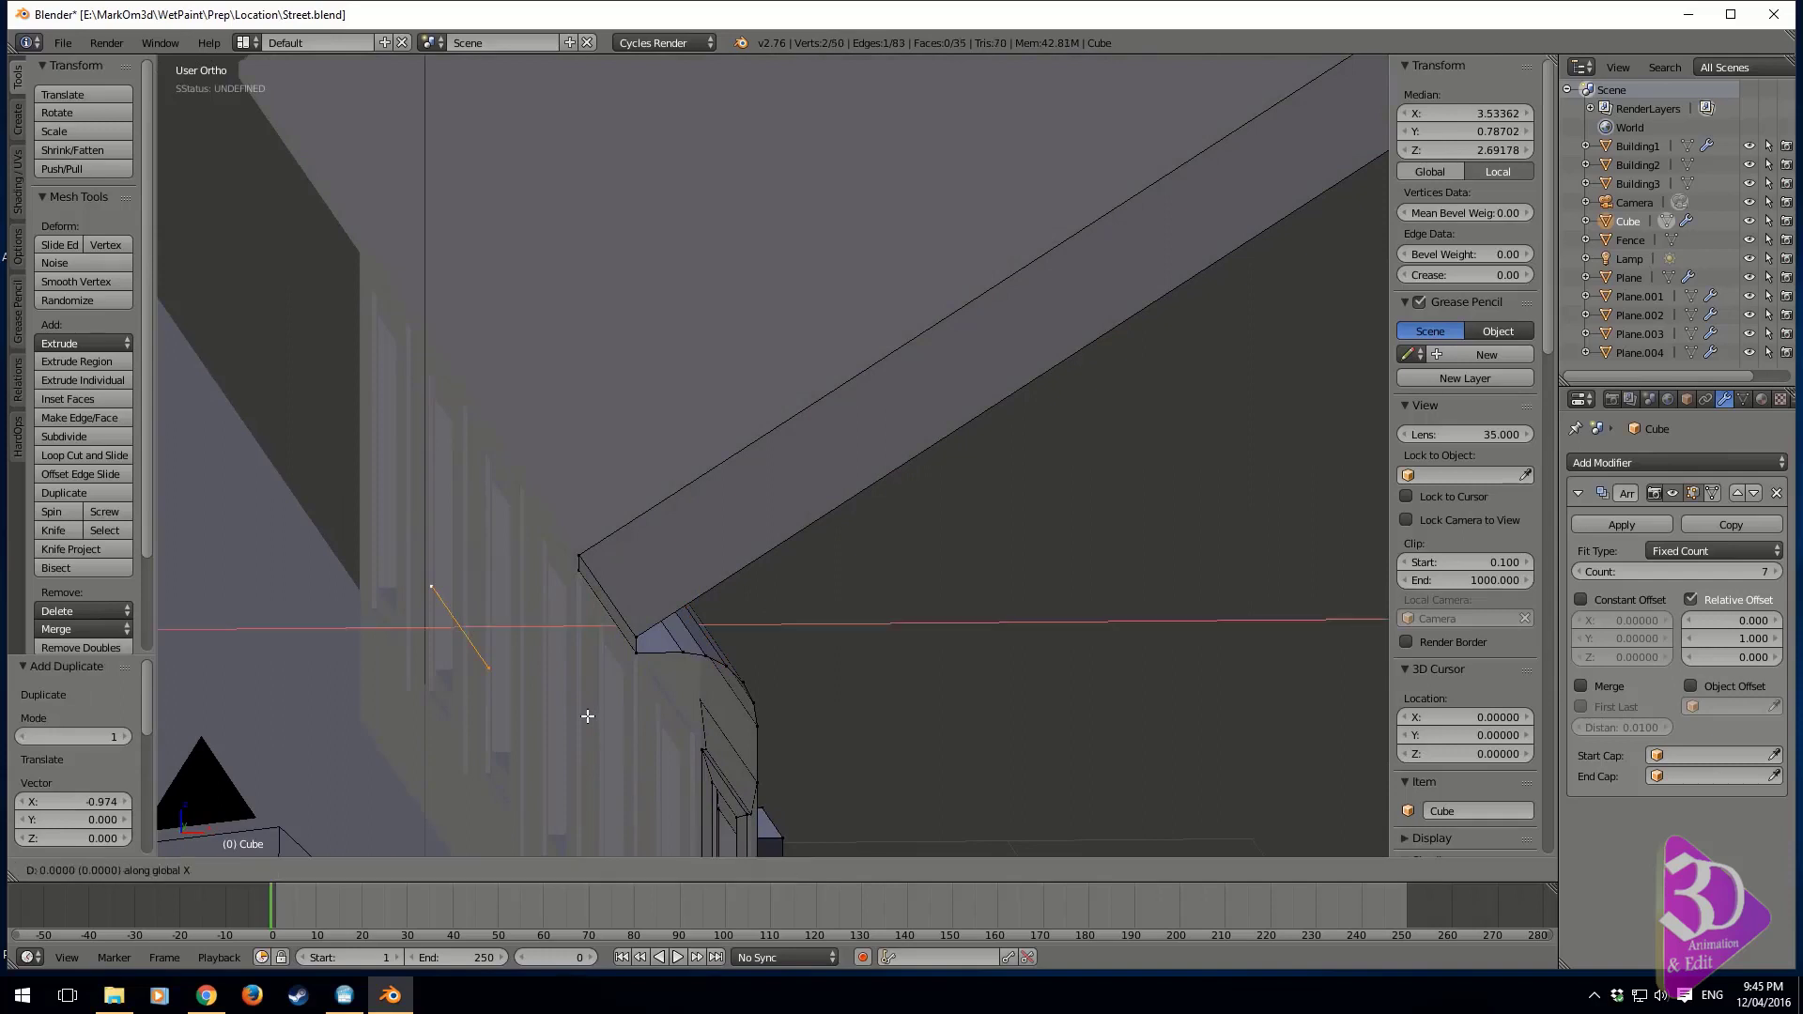
left_click(572, 711)
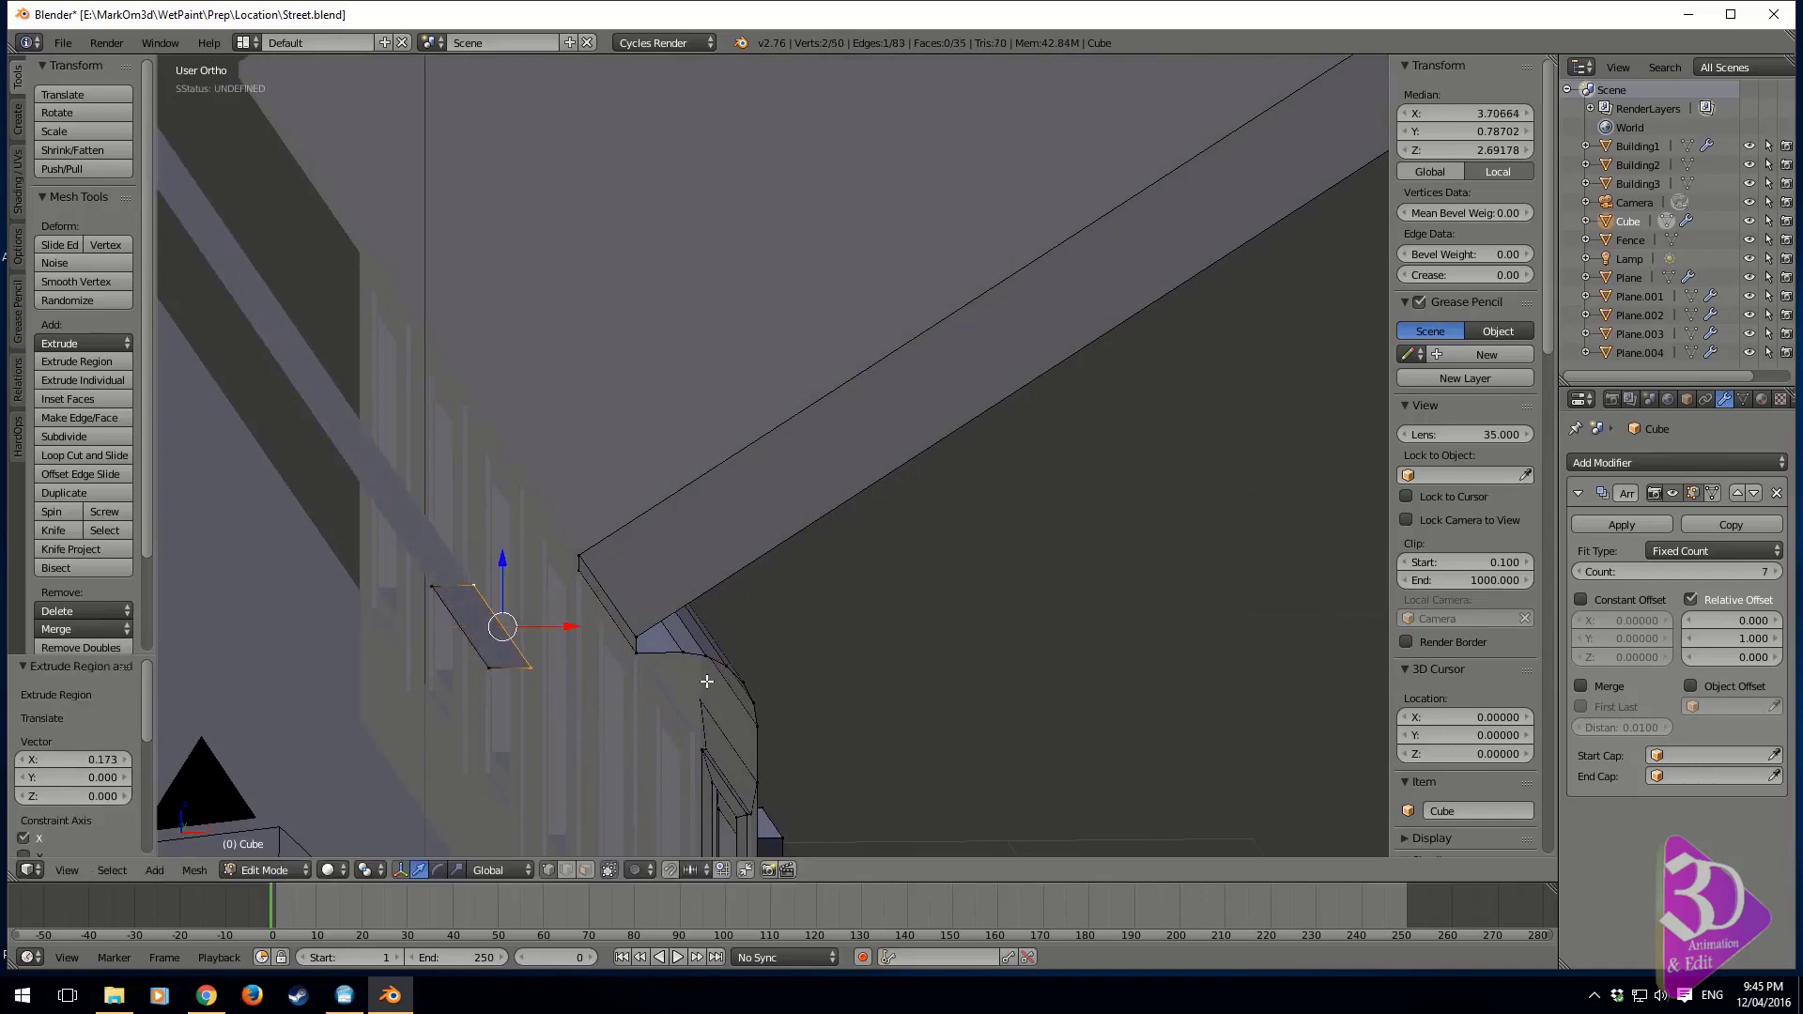
key("g")
key("x")
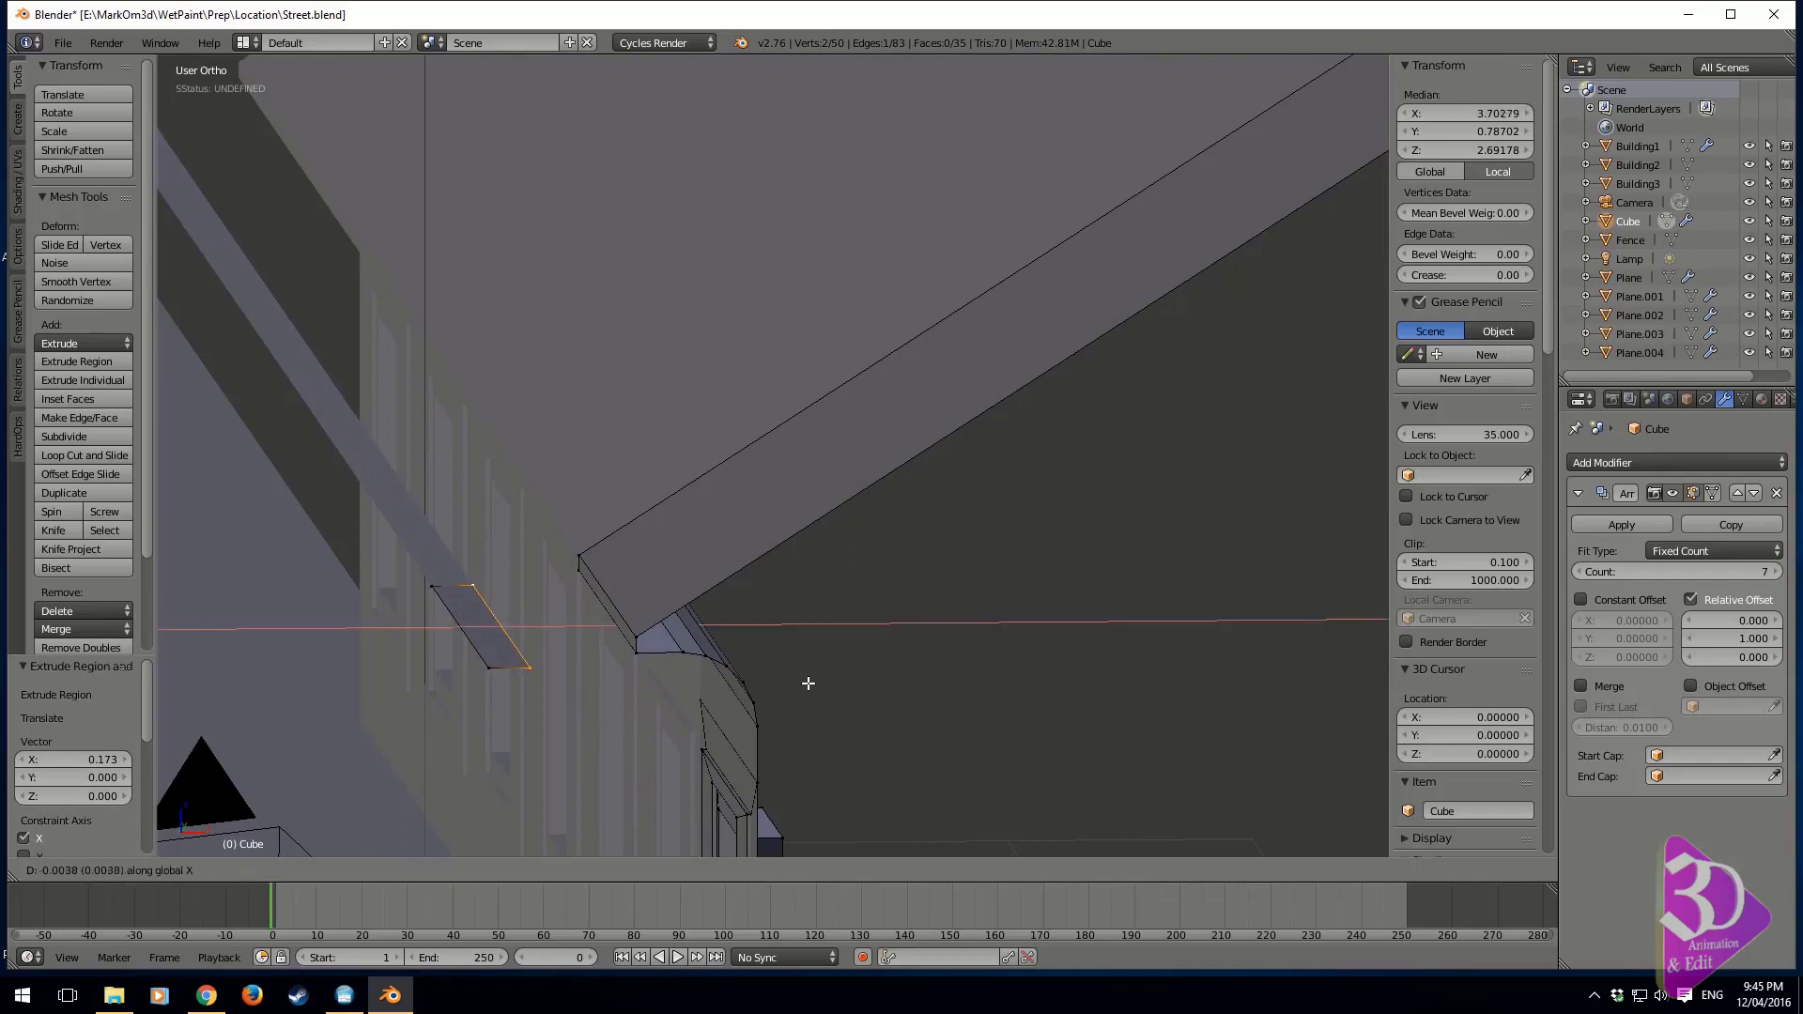
left_click(789, 684)
Select the whole strip, extrude it about 0.074 units upward, and delete the top face to open the gutter
scroll(803, 593, "up", 4)
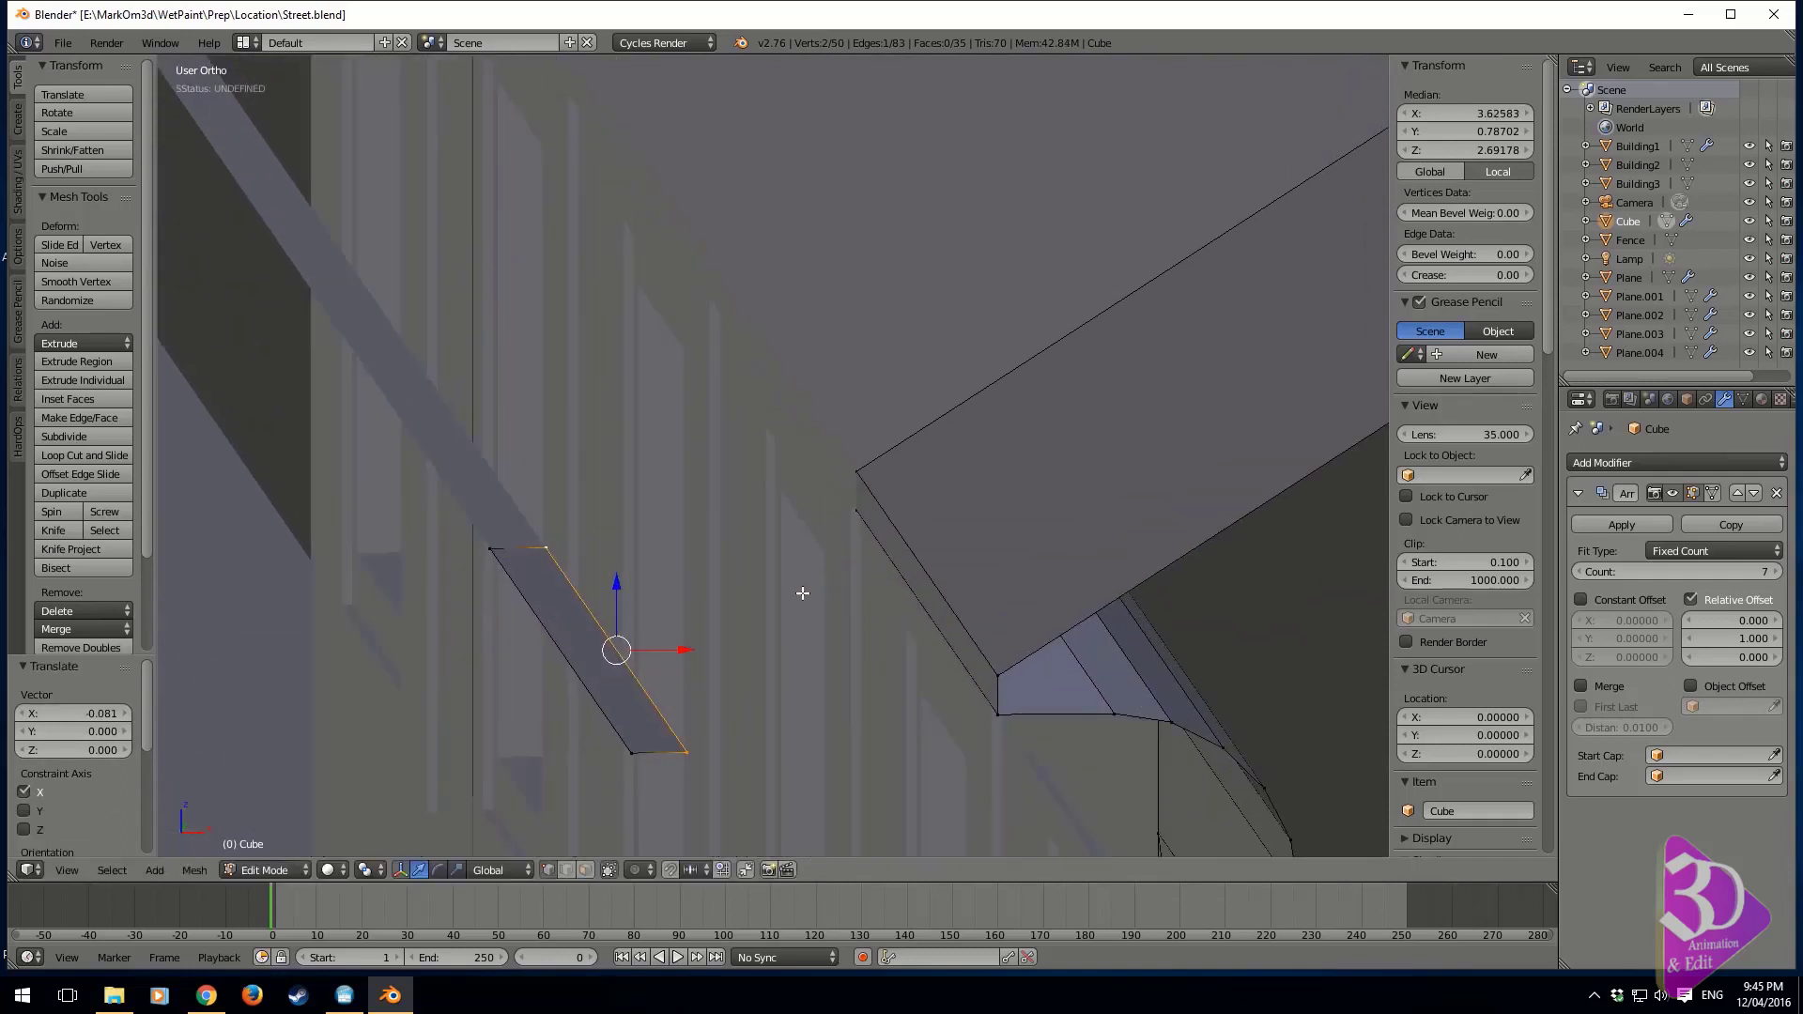
key("ctrl+l")
key("e")
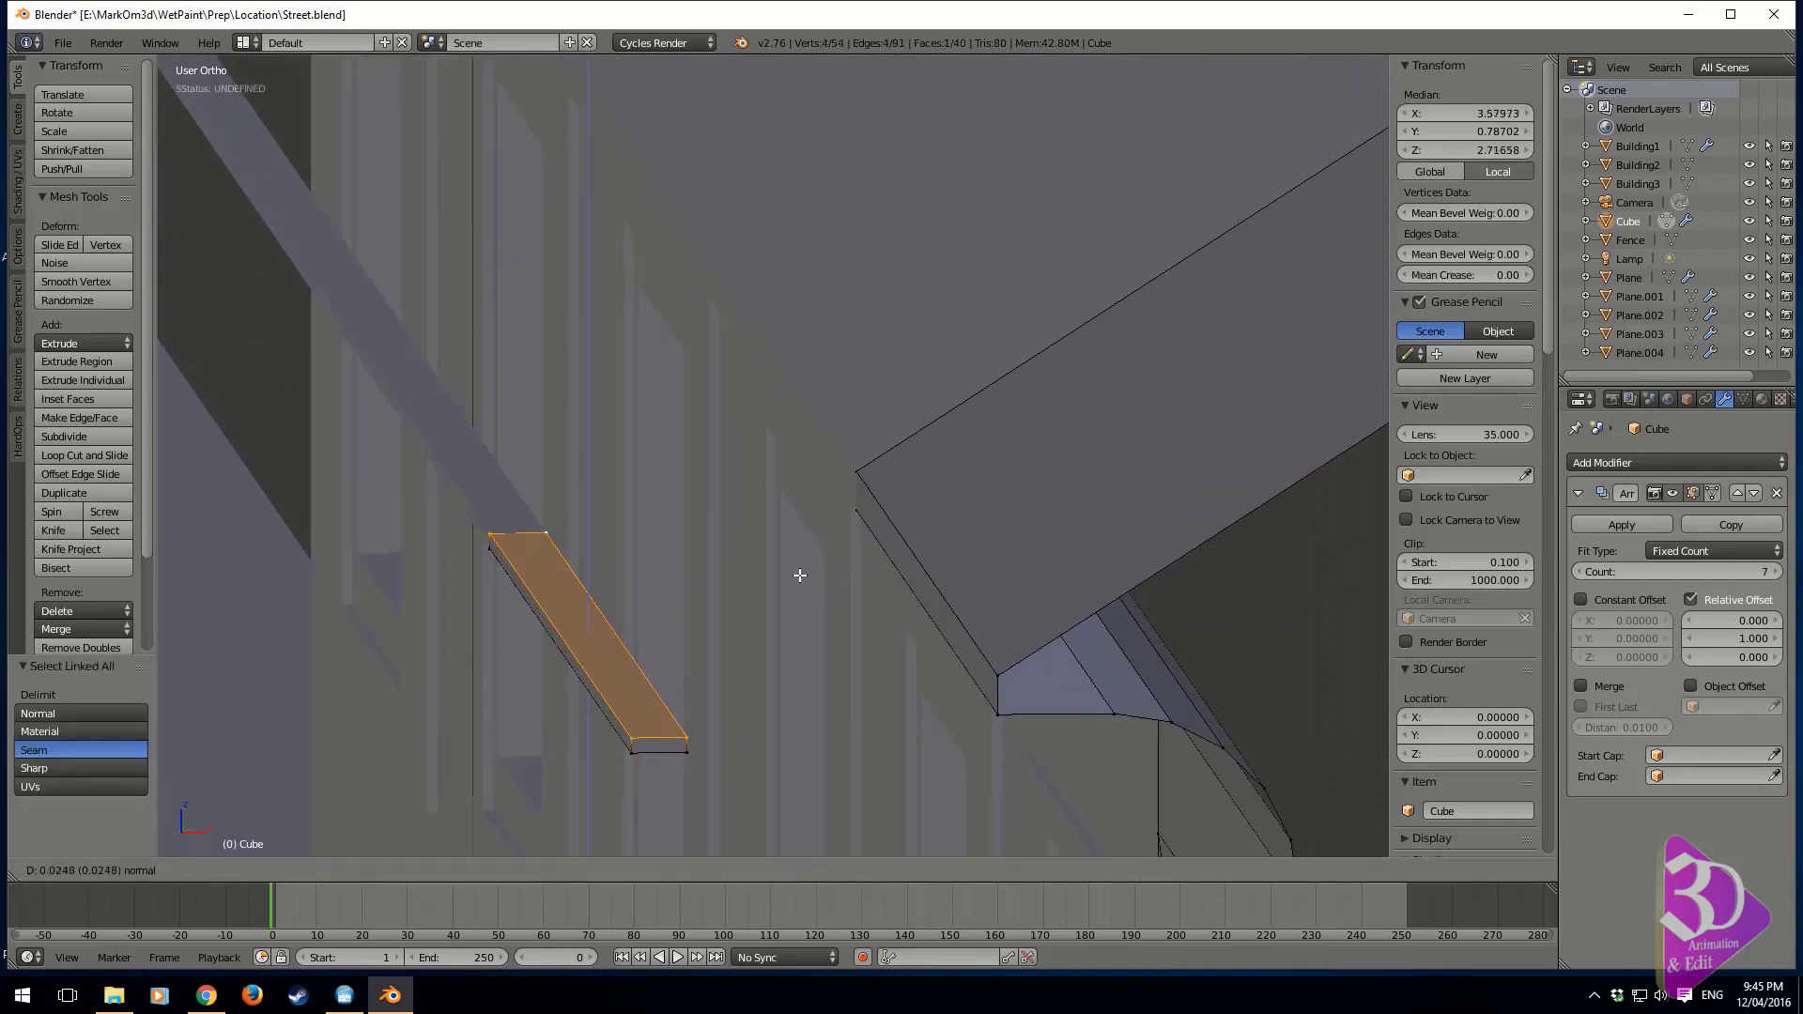
left_click(798, 547)
key("x")
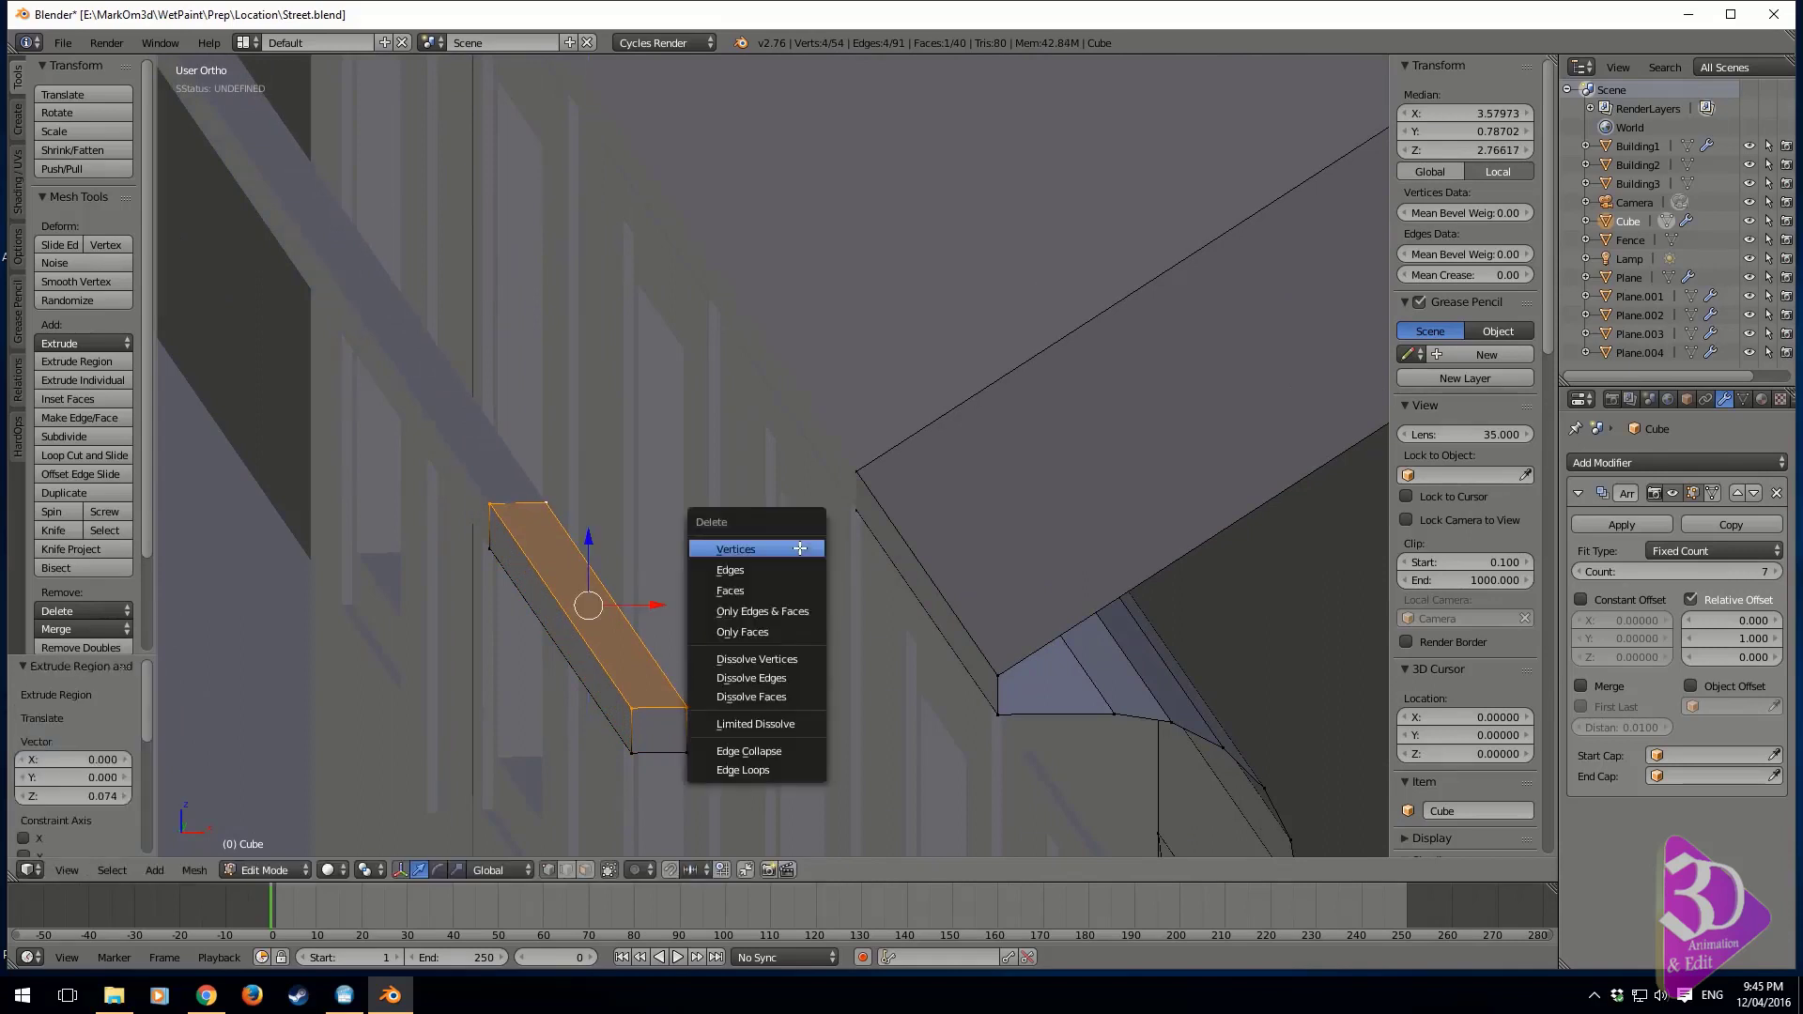
left_click(768, 590)
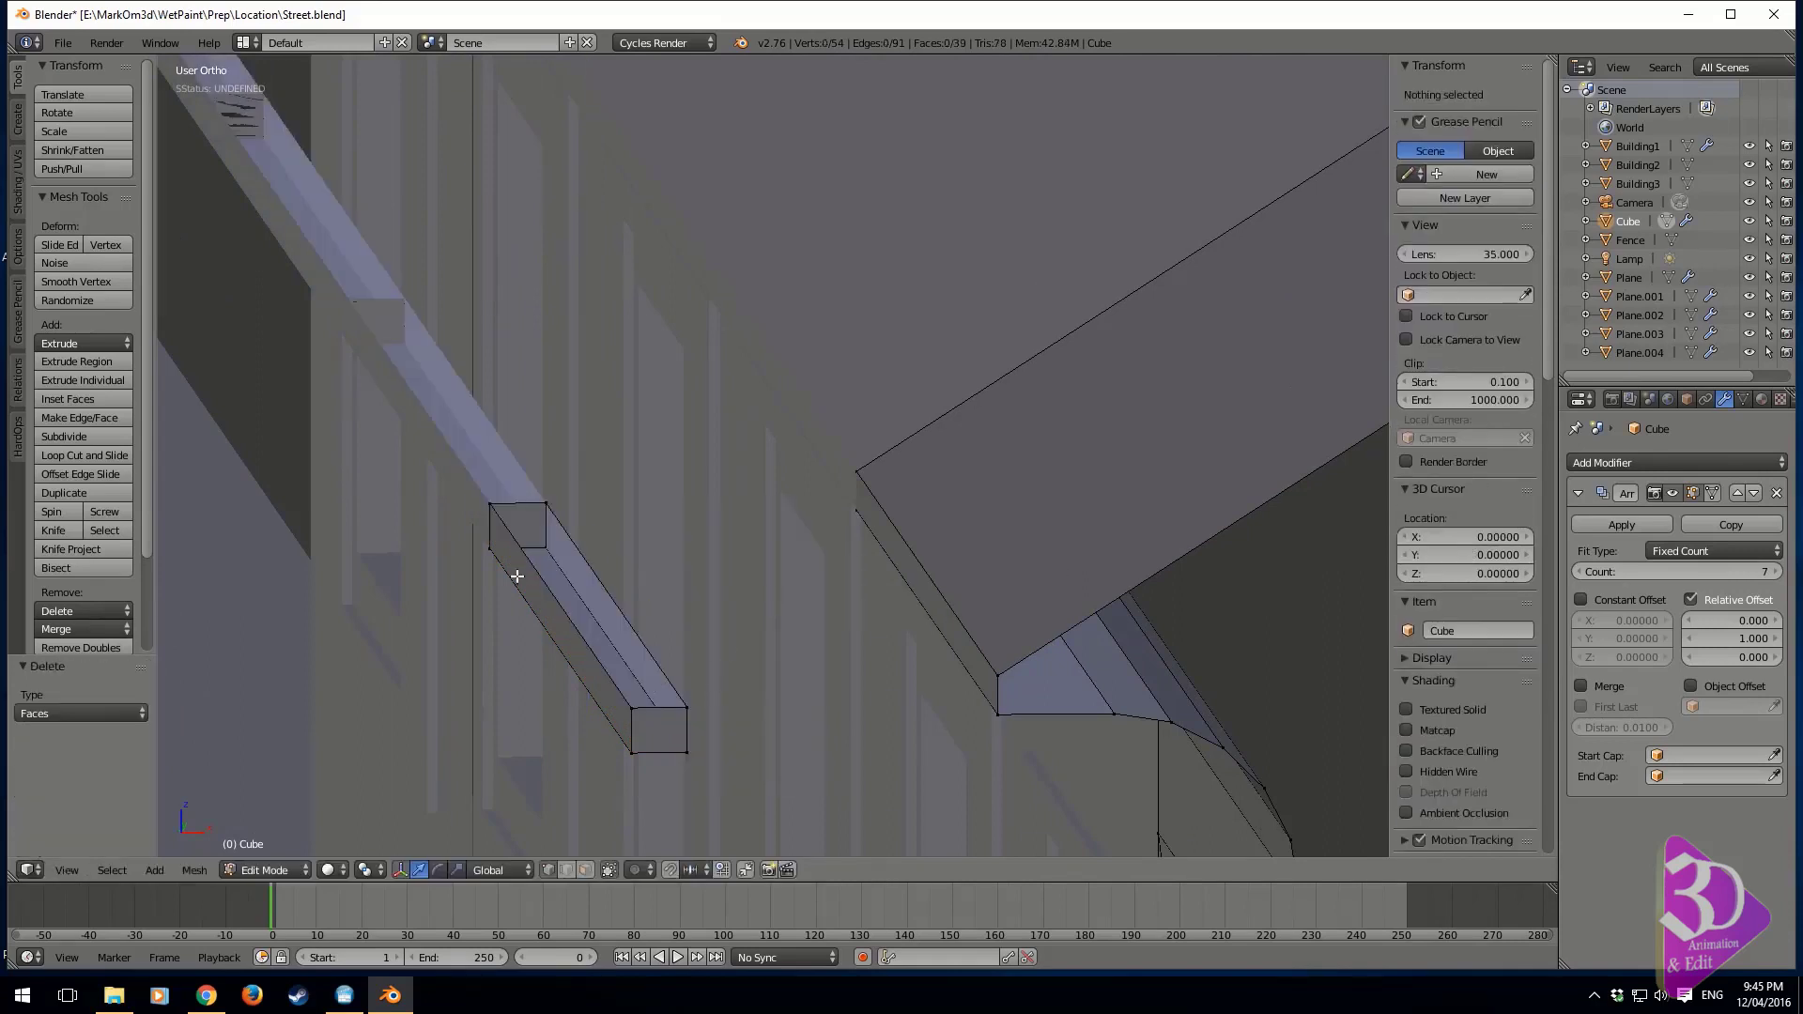
Delete the two small end faces of the gutter piece so it runs open through the array
left_click(586, 870)
left_click(657, 729)
left_click(532, 536, "shift")
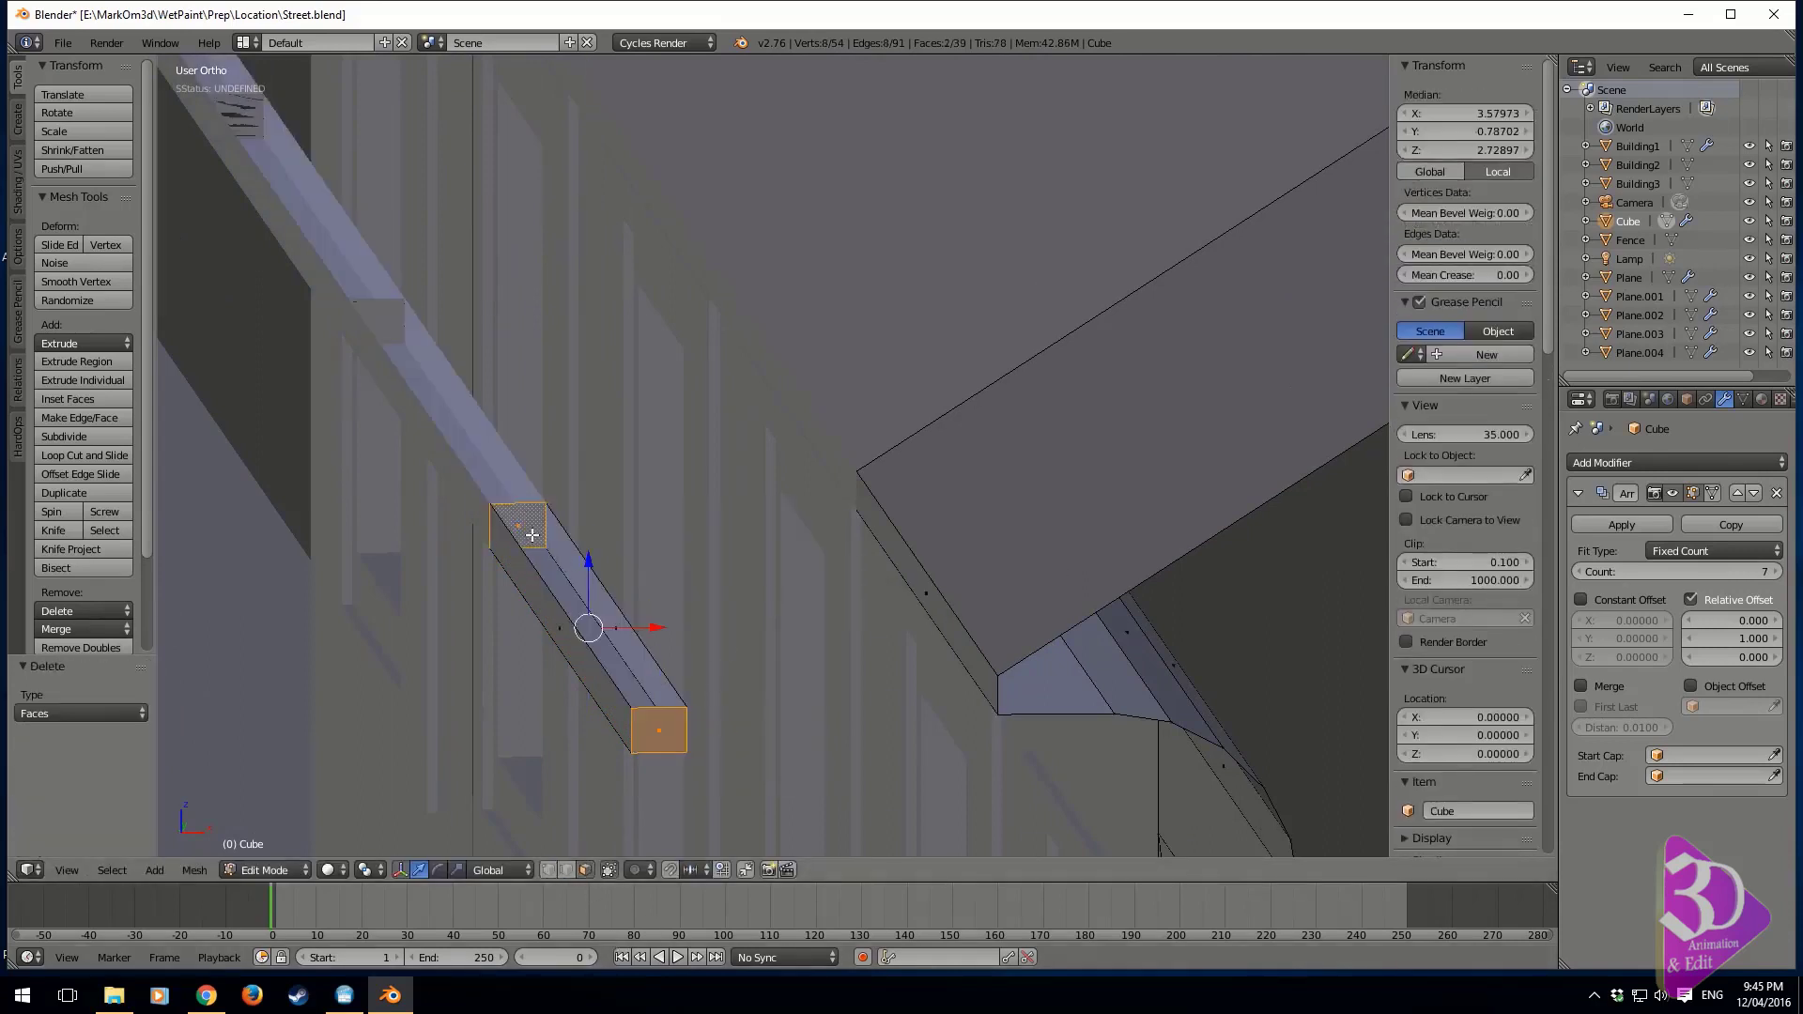
key("x")
left_click(533, 536)
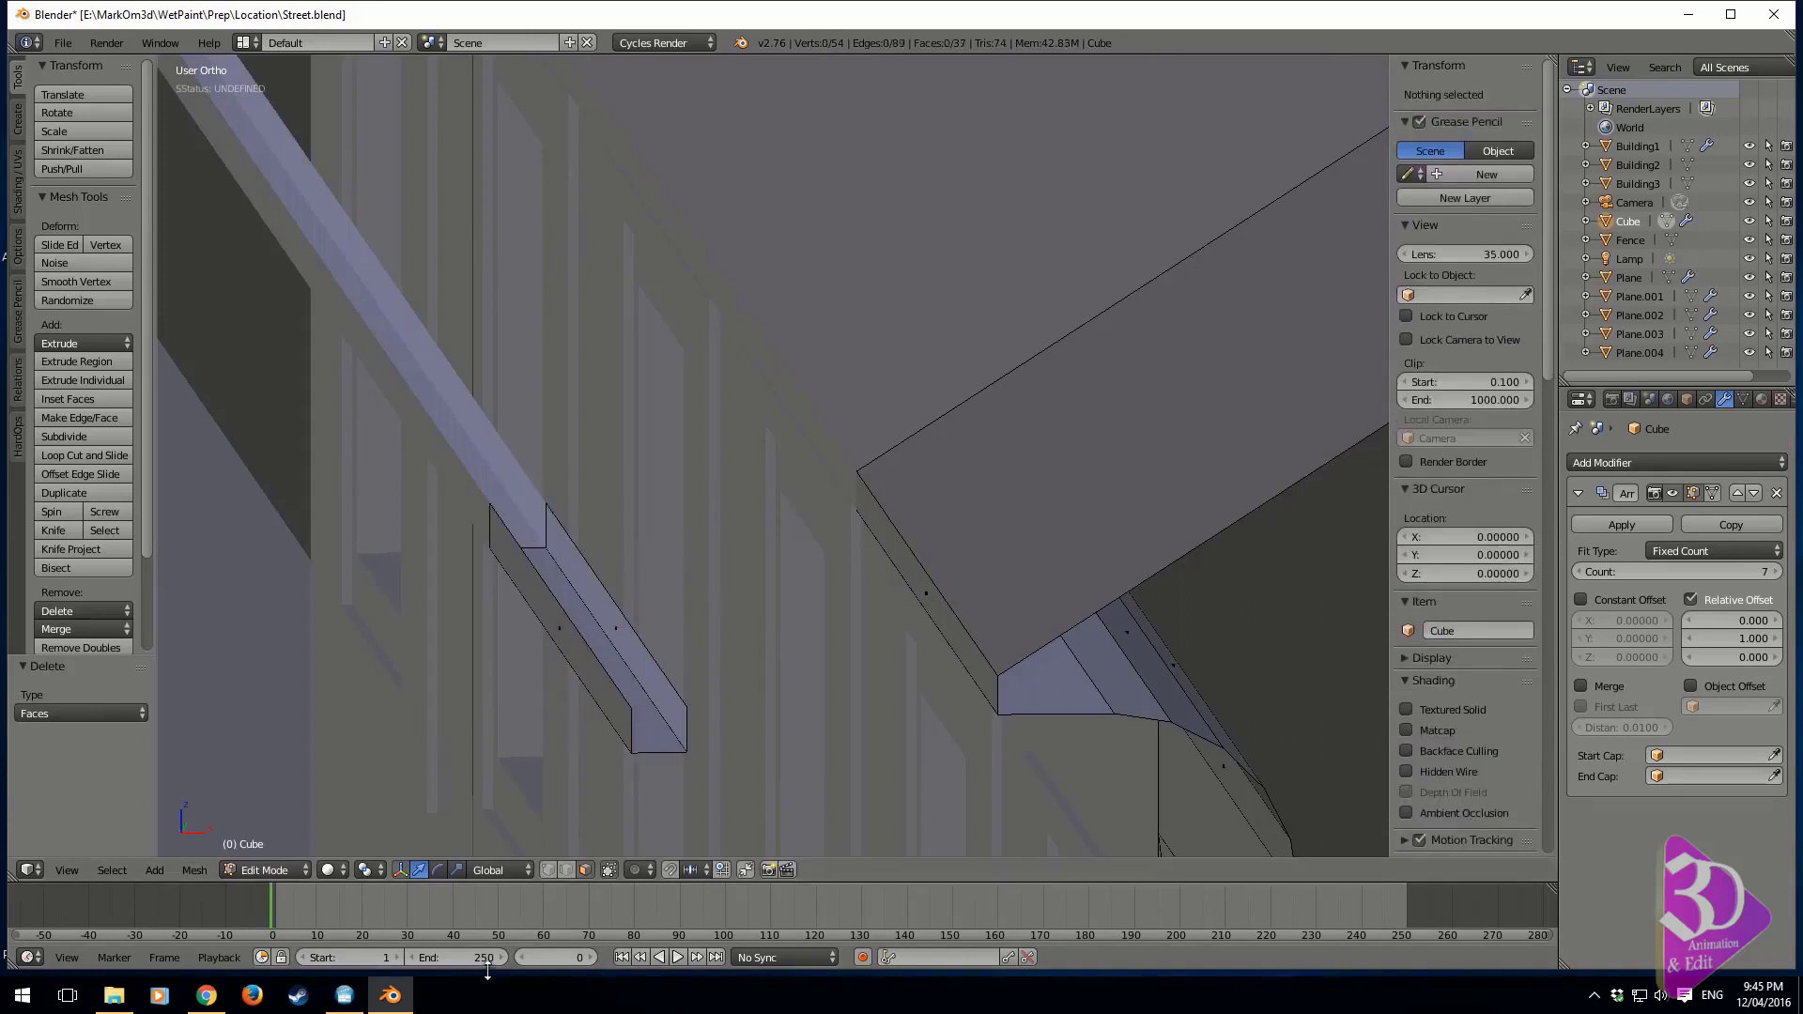
Bevel the gutter's two lower long edges with an offset of about 0.036 and 3 segments
left_click(566, 870)
left_click(590, 695)
left_click(688, 708, "shift")
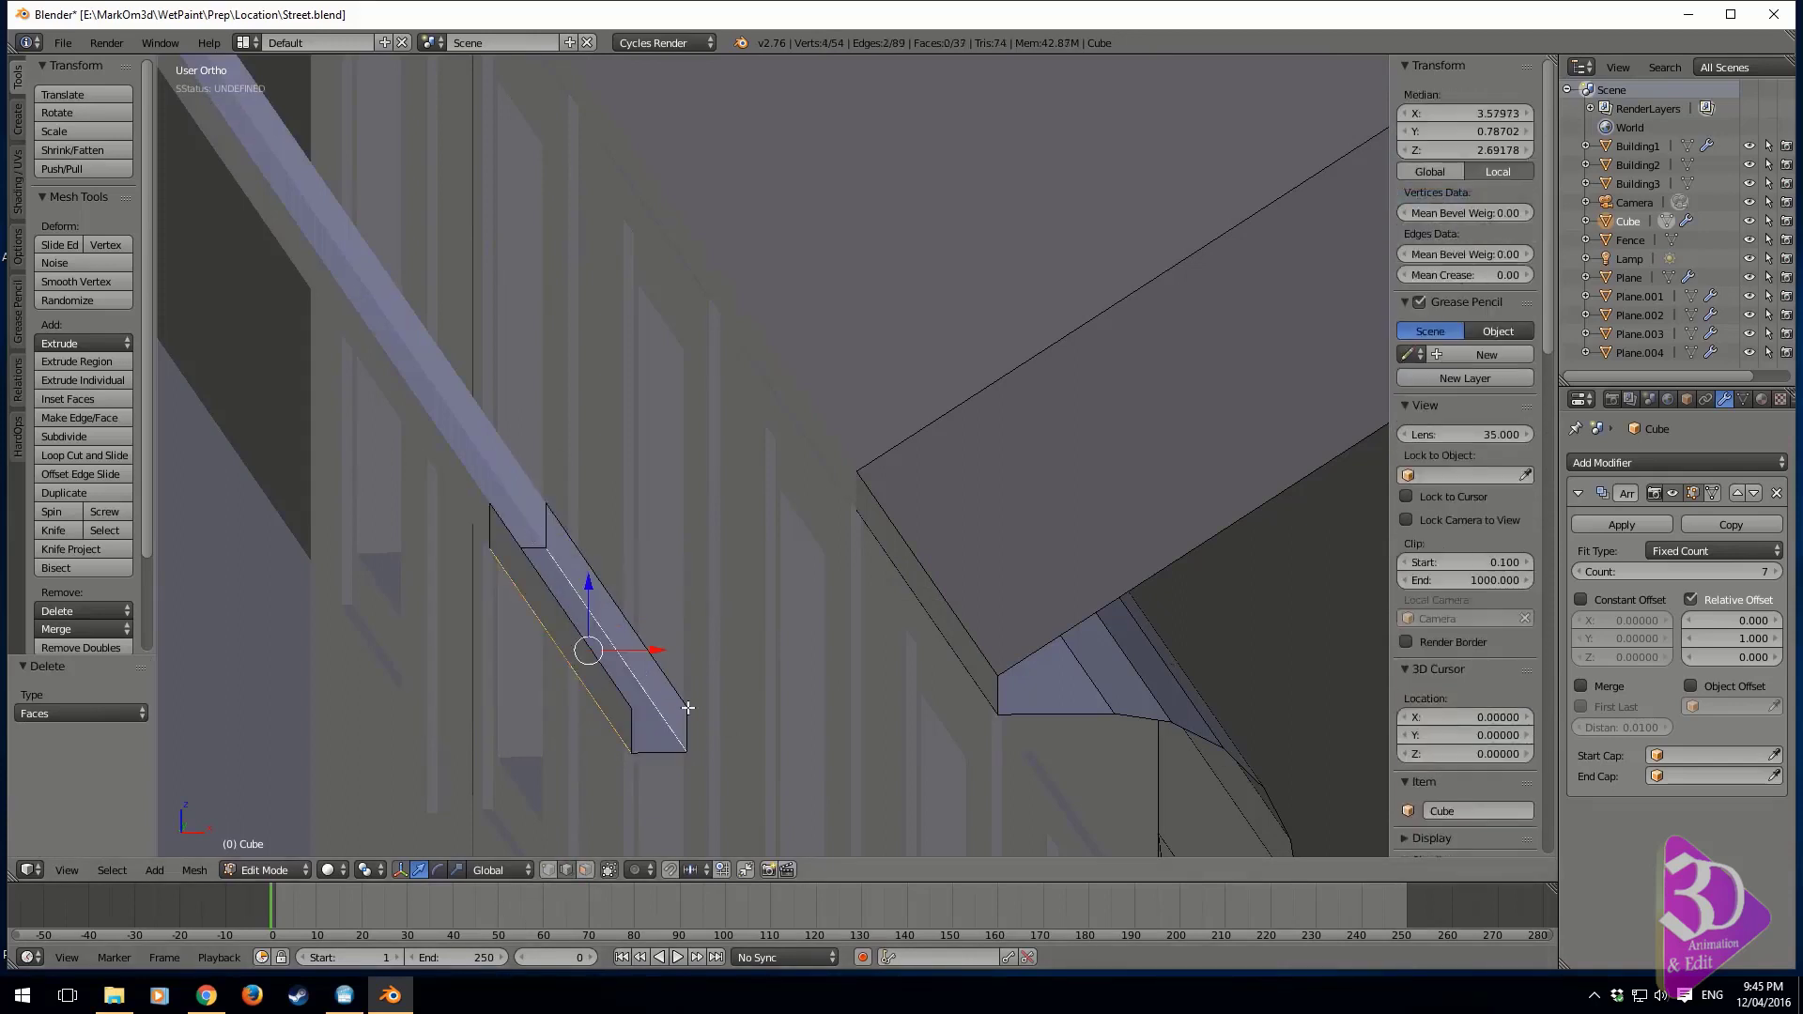
key("ctrl+b")
scroll(880, 794, "up", 1)
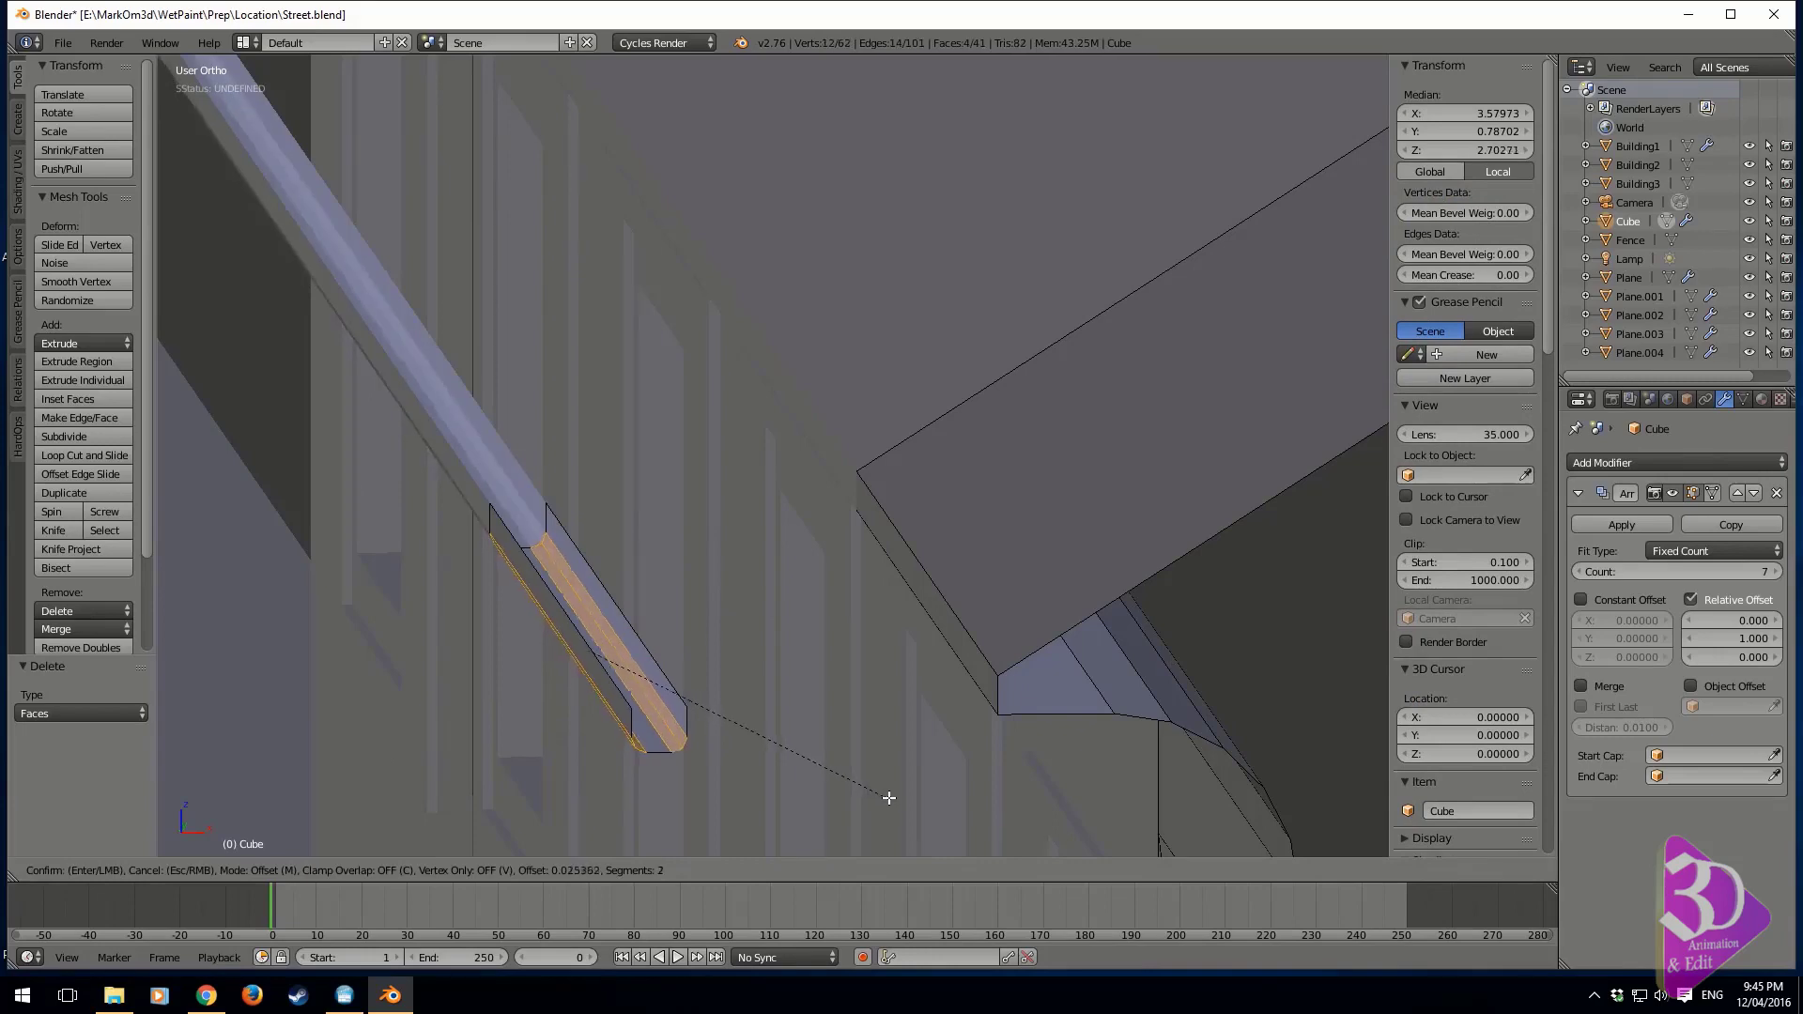
left_click(893, 799)
Select all linked geometry of the gutter and apply smooth shading to its faces
middle_click_drag(500, 632, 684, 625)
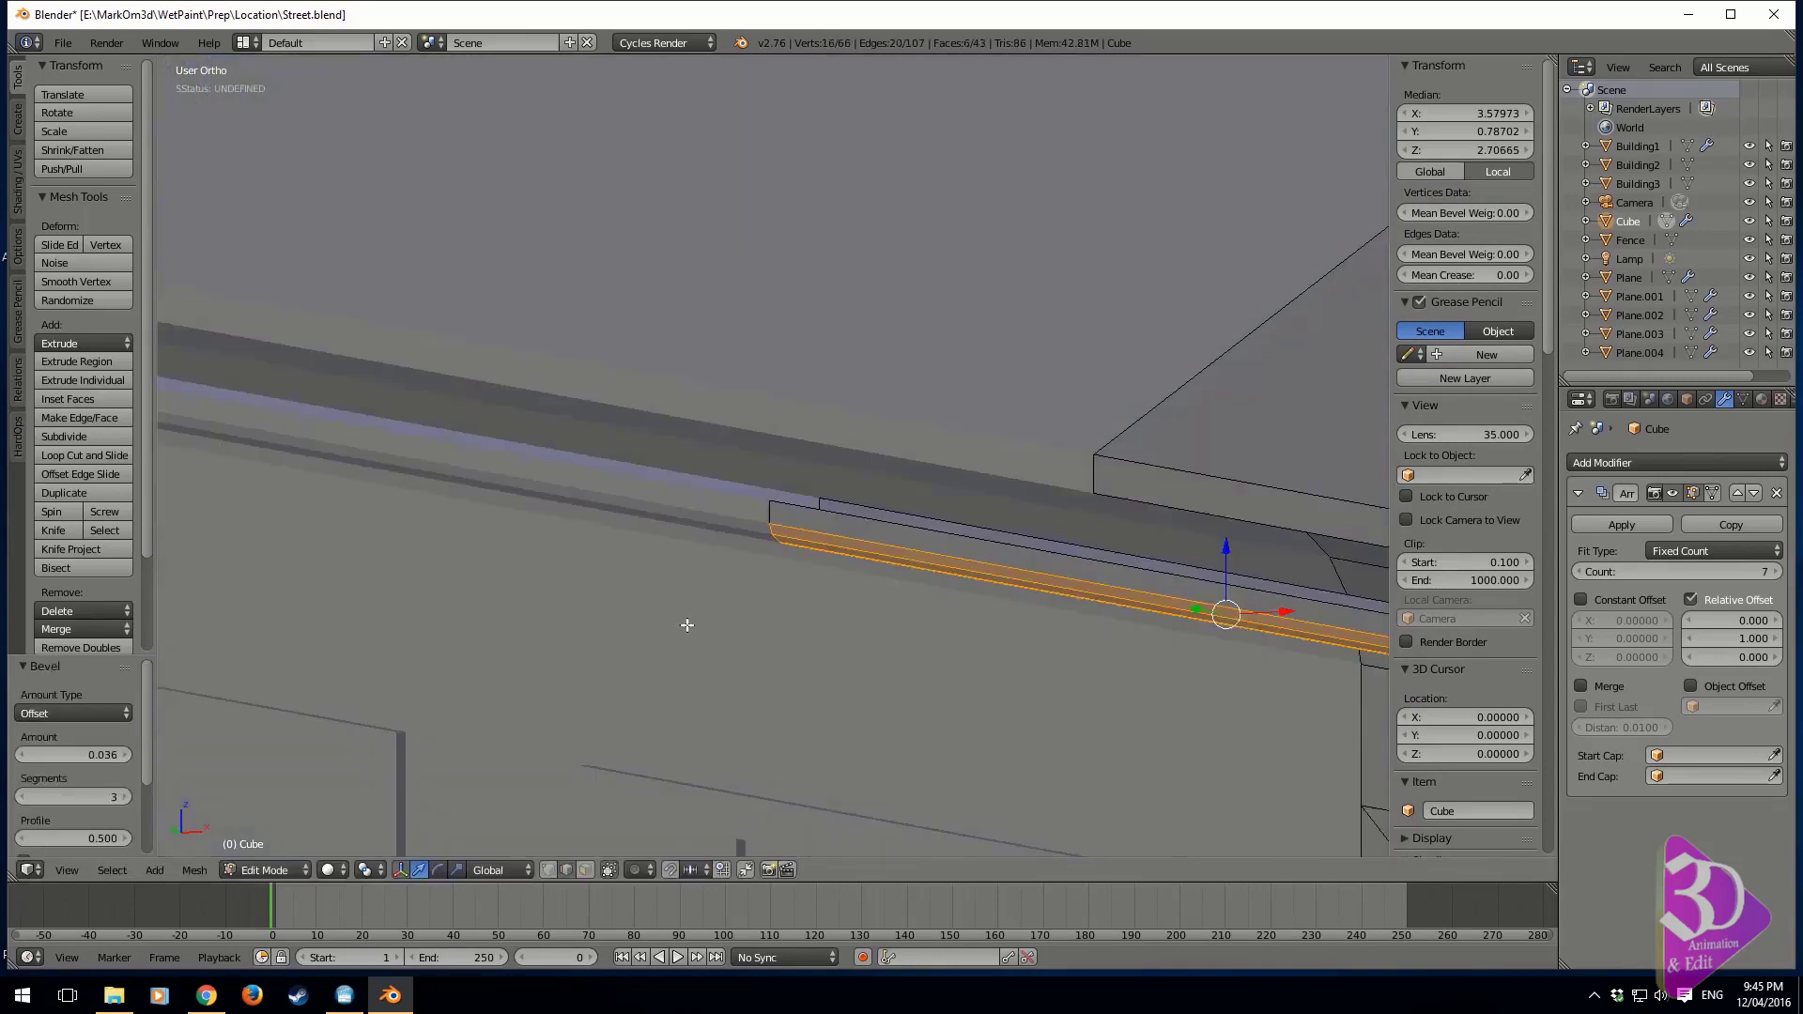
key("Tab")
key("Tab")
key("a")
right_click(961, 575)
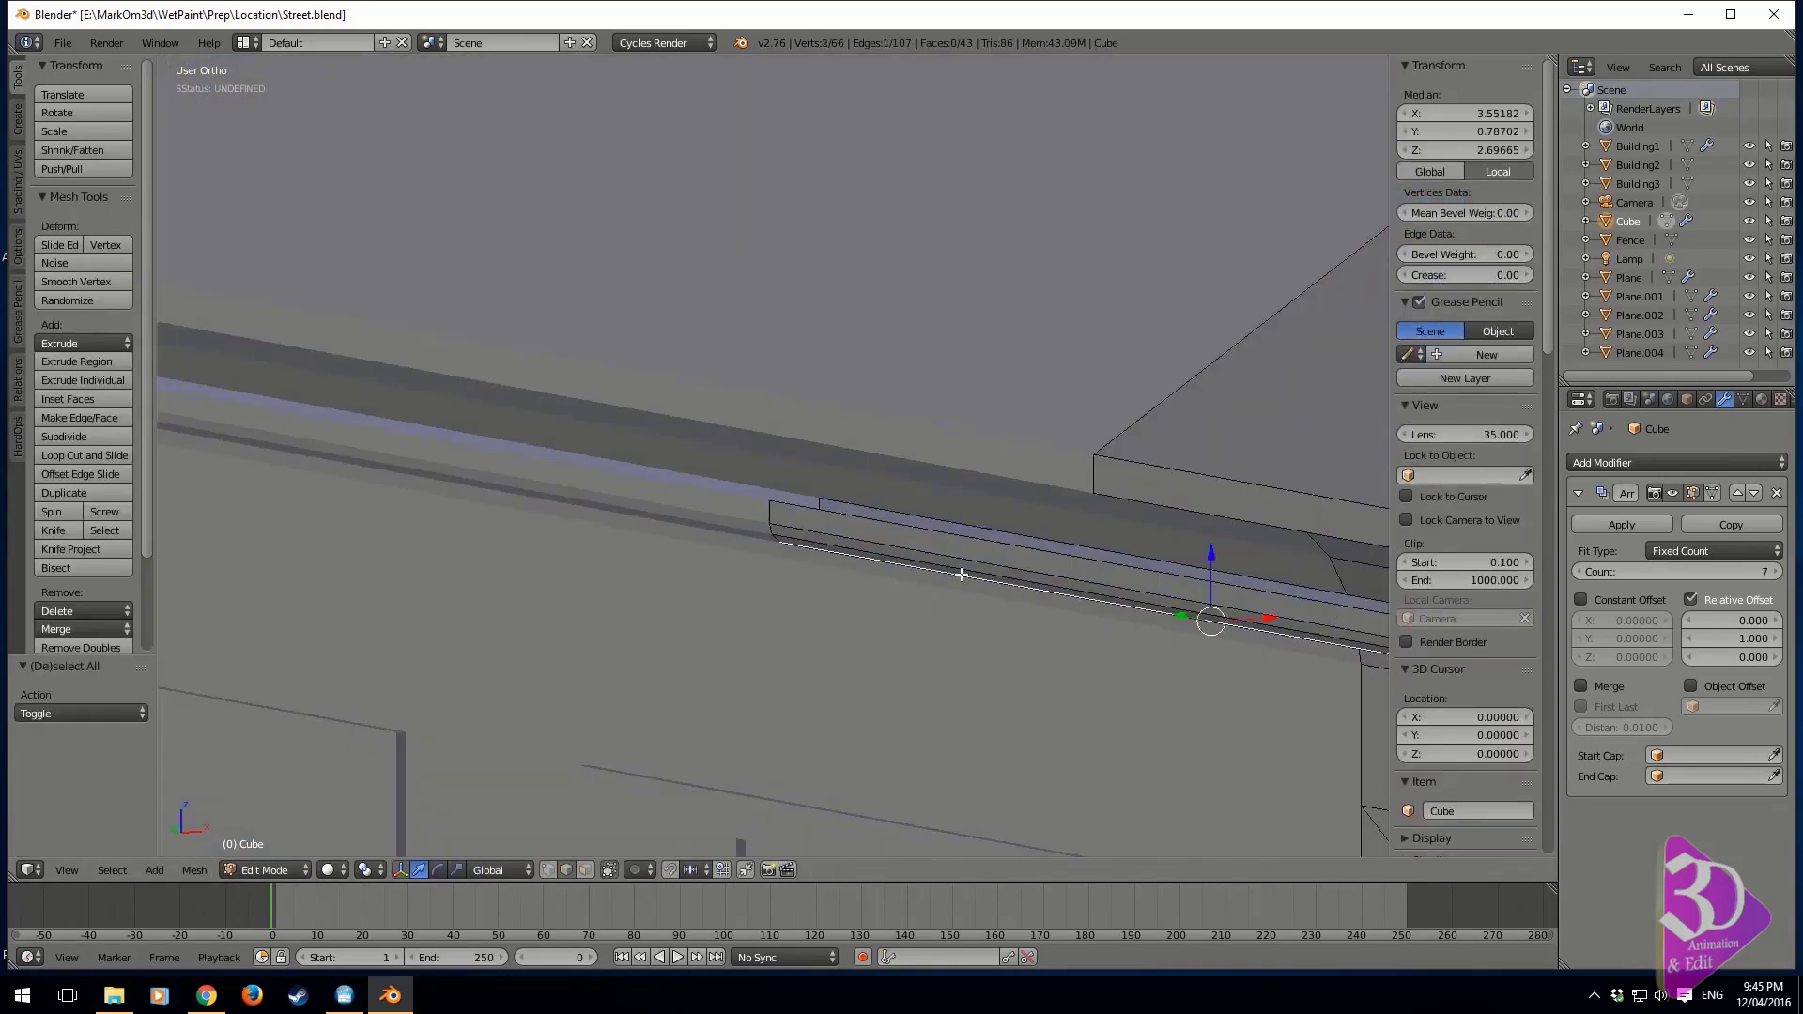
key("ctrl+l")
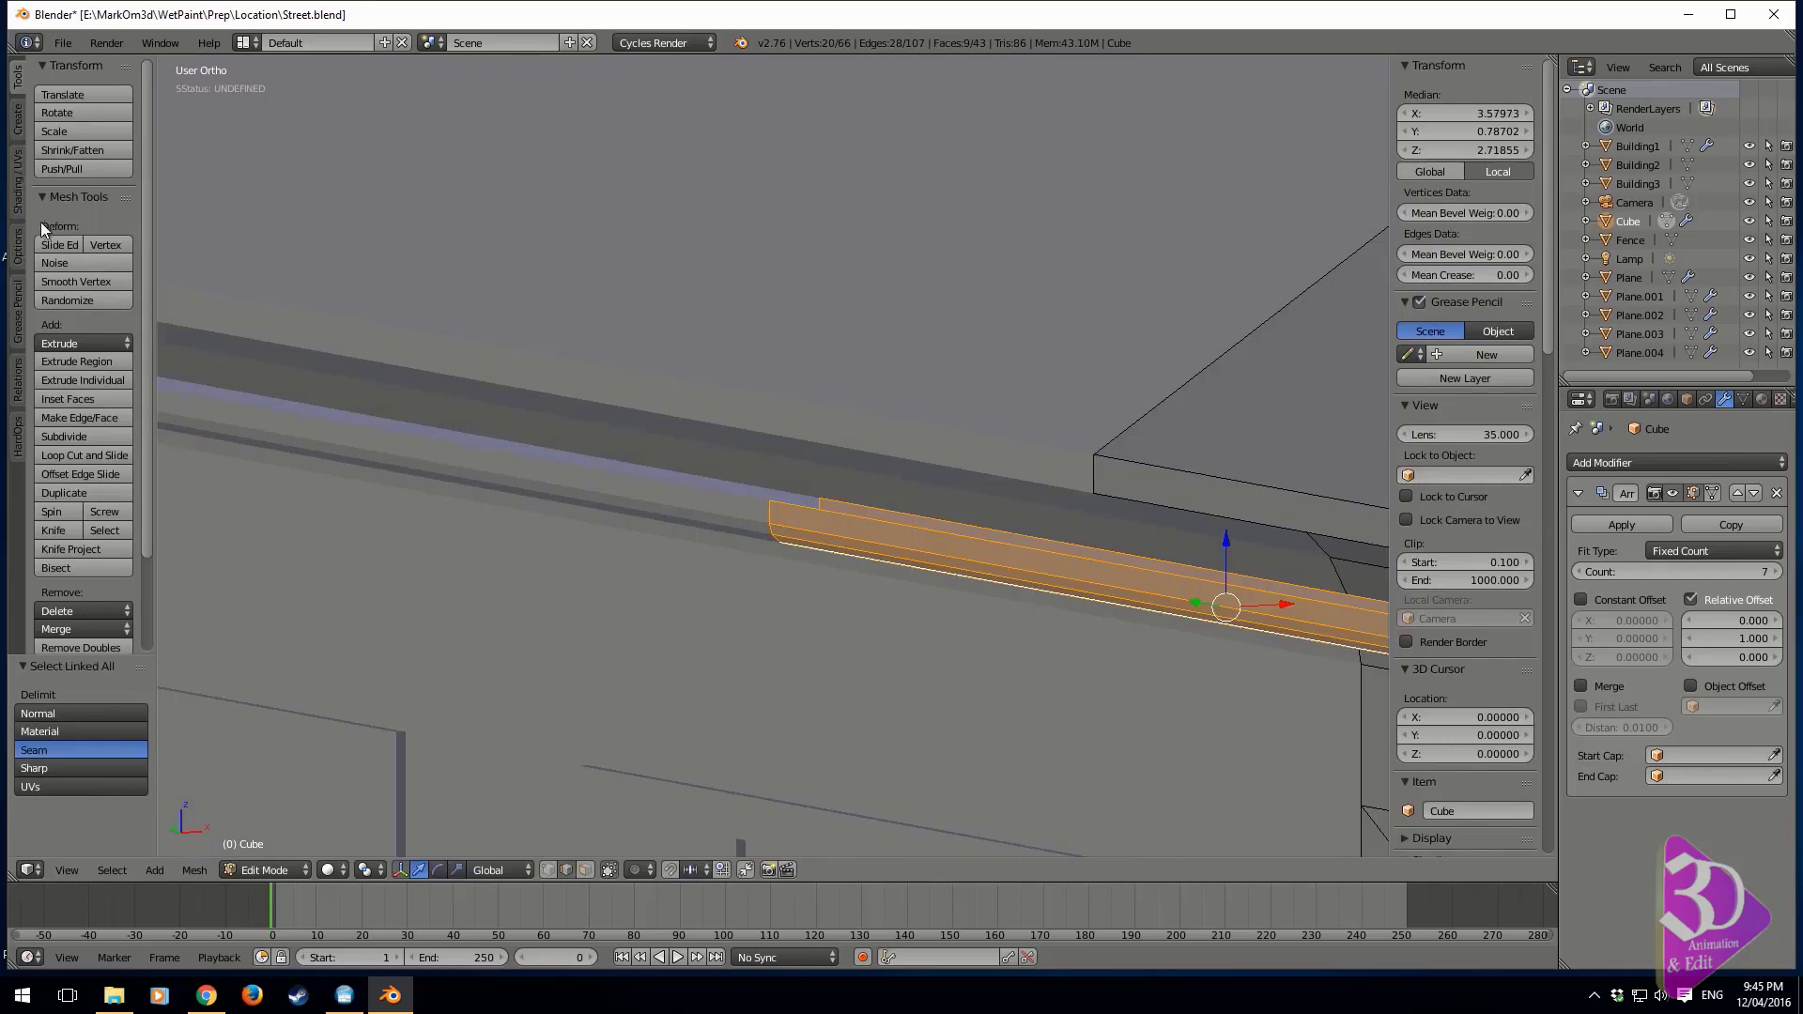
left_click(20, 118)
left_click(17, 178)
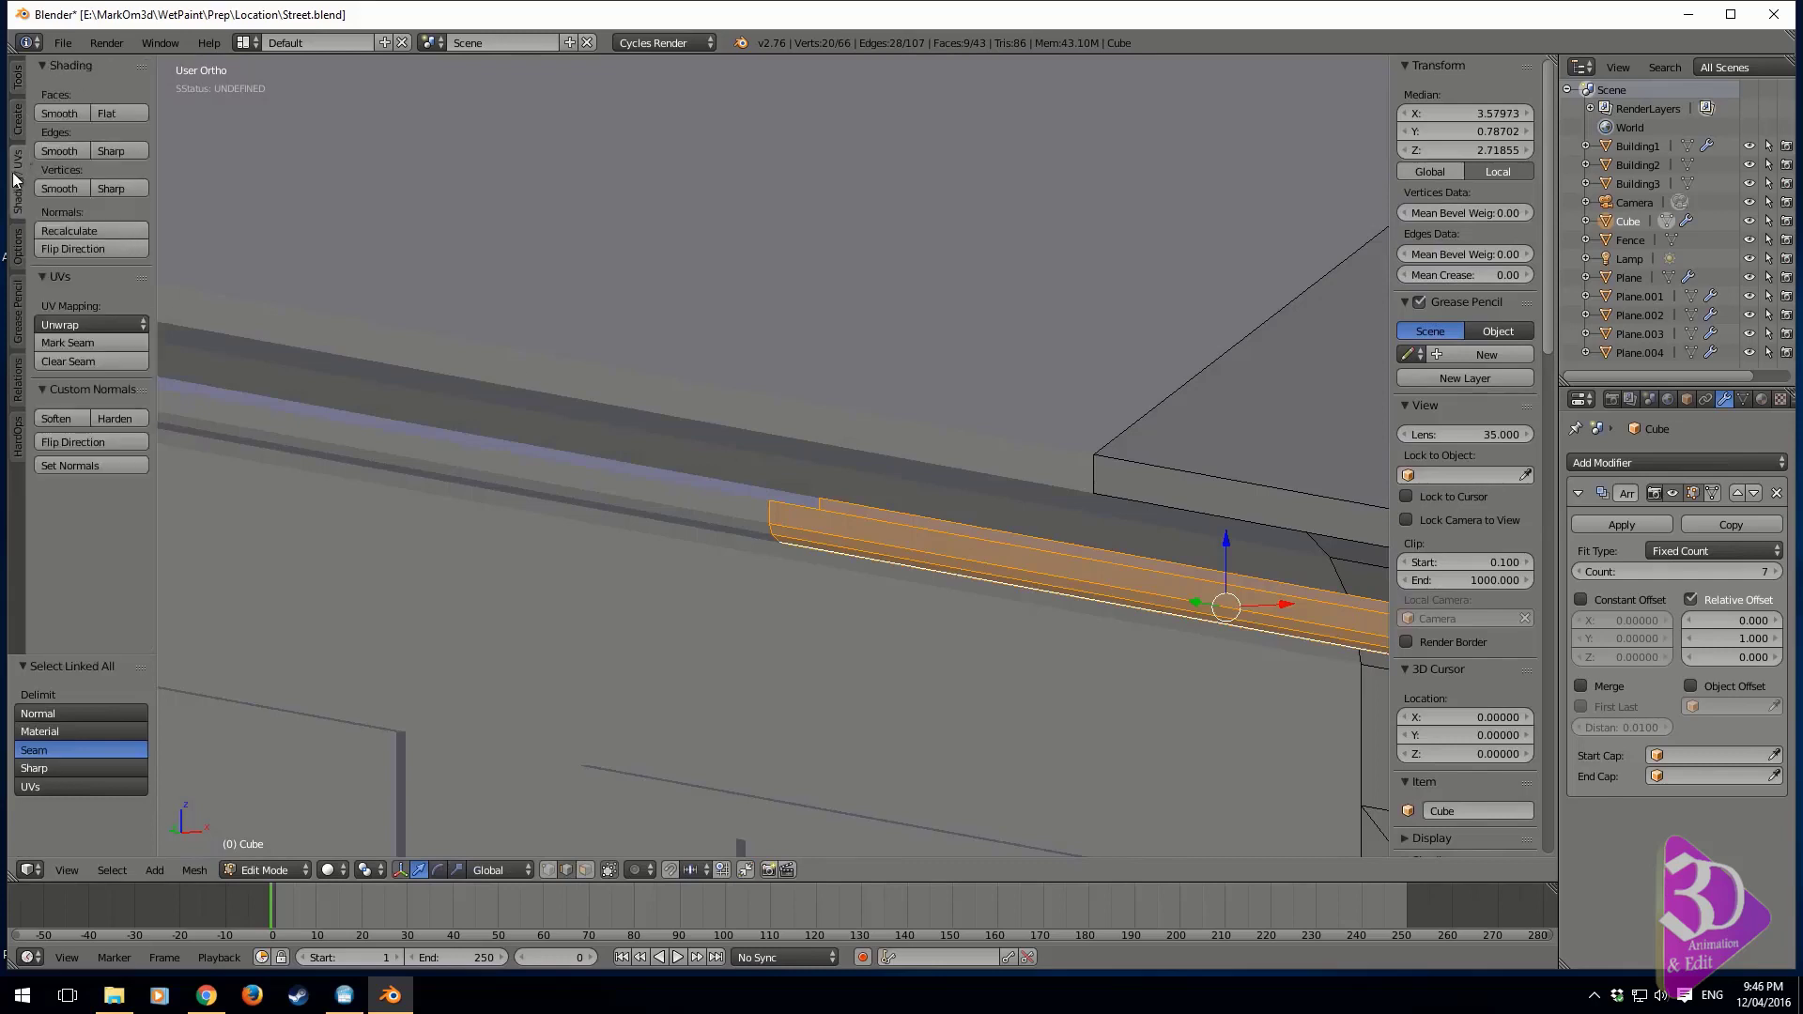
left_click(56, 114)
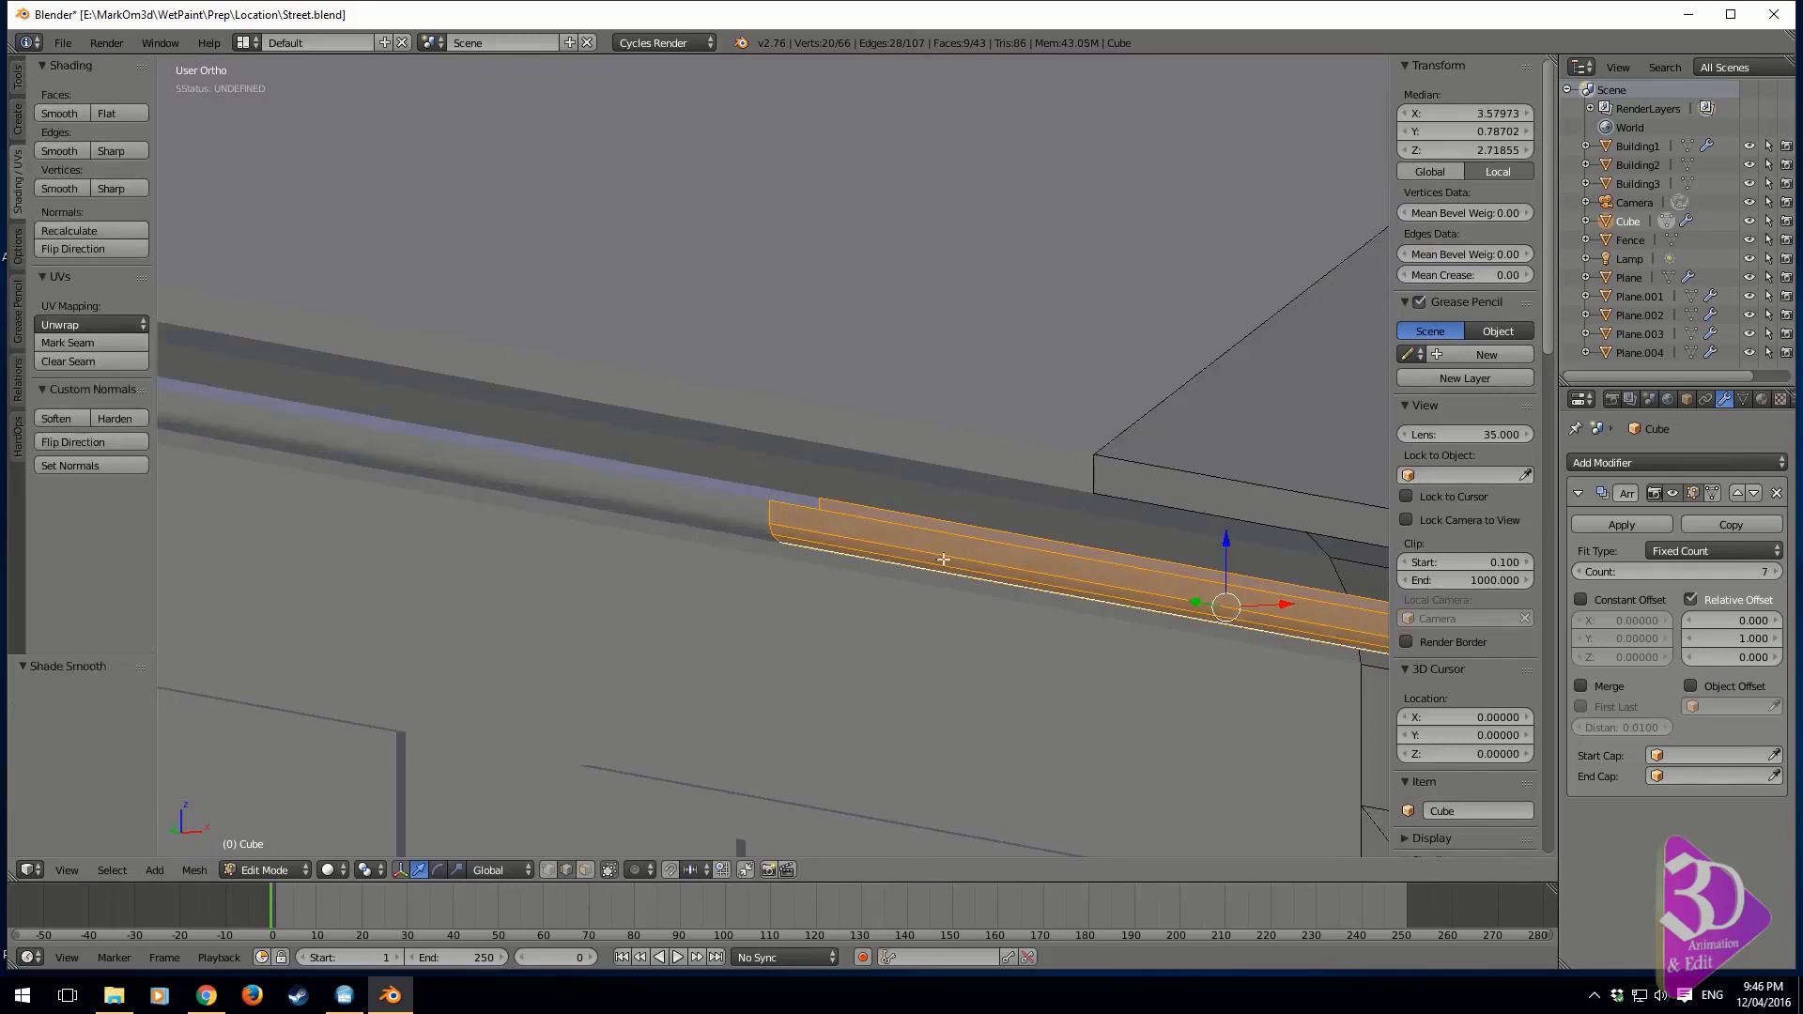
Move the gutter about 0.456 units along X, and in front view a further 0.092 in X and 0.071 in Z onto the roof lip
middle_click_drag(945, 558, 787, 662)
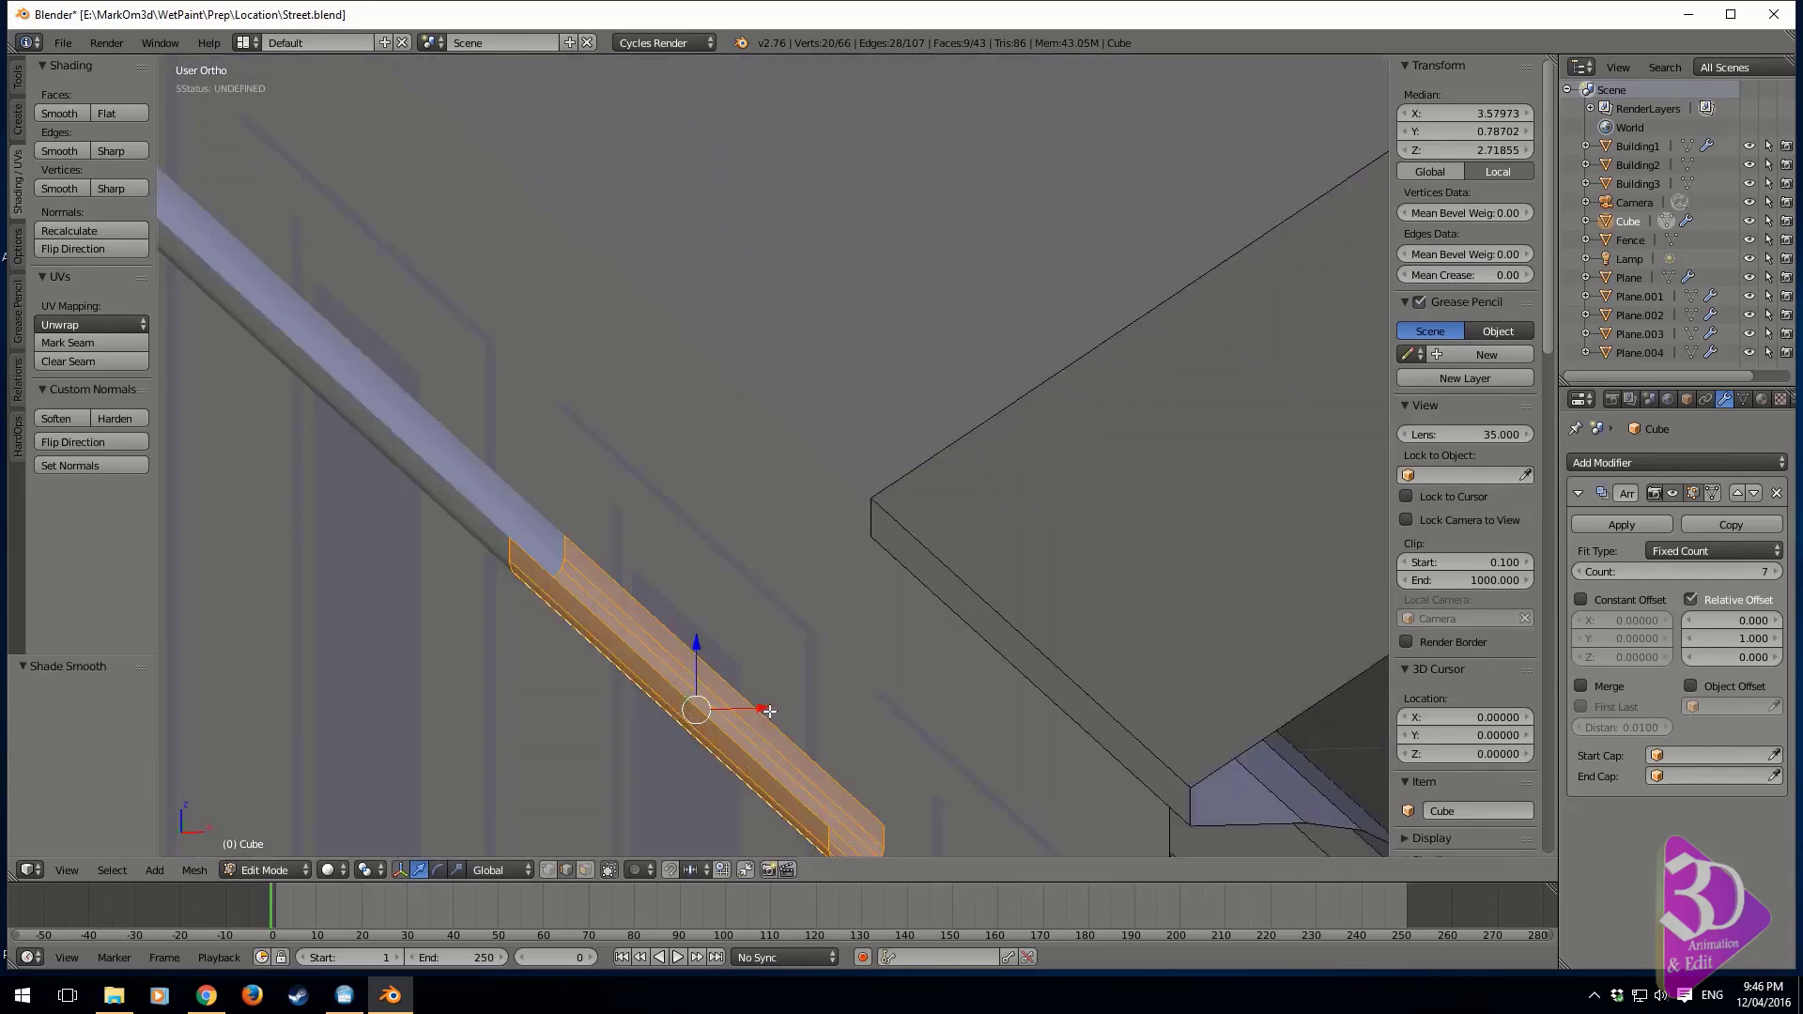
left_click_drag(770, 711, 1022, 616)
key("KP_3")
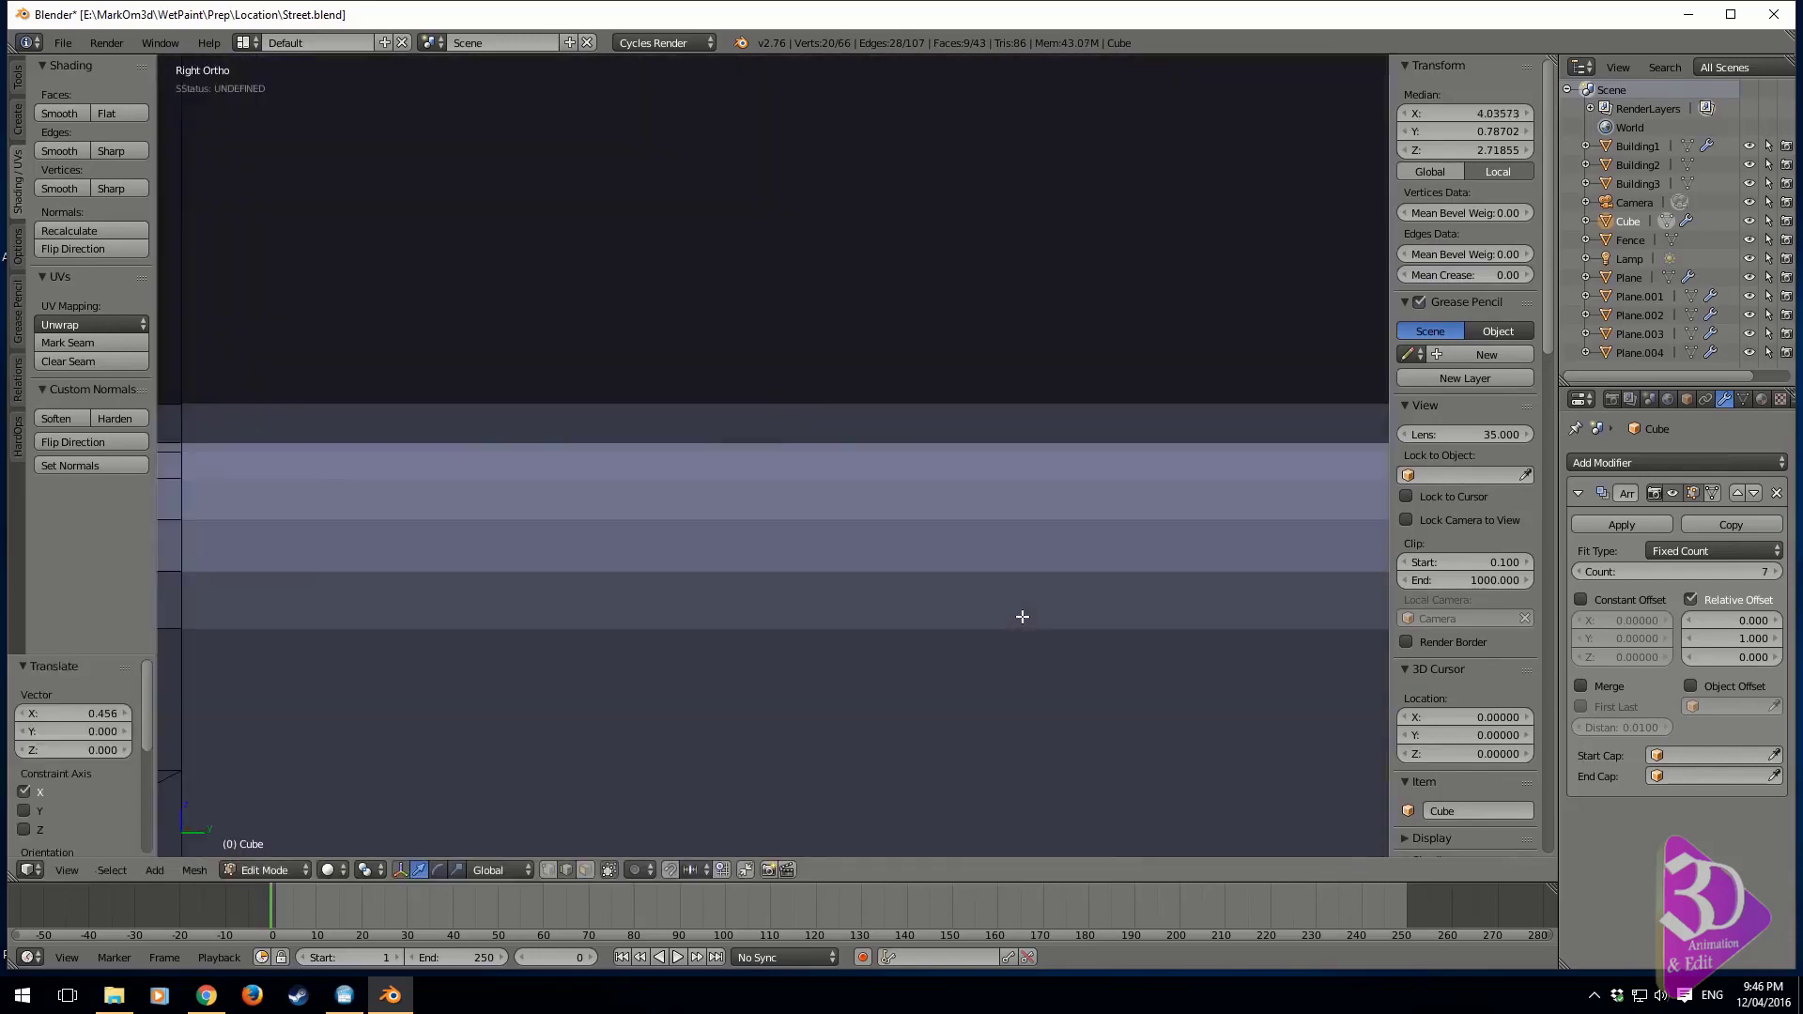
key("KP_1")
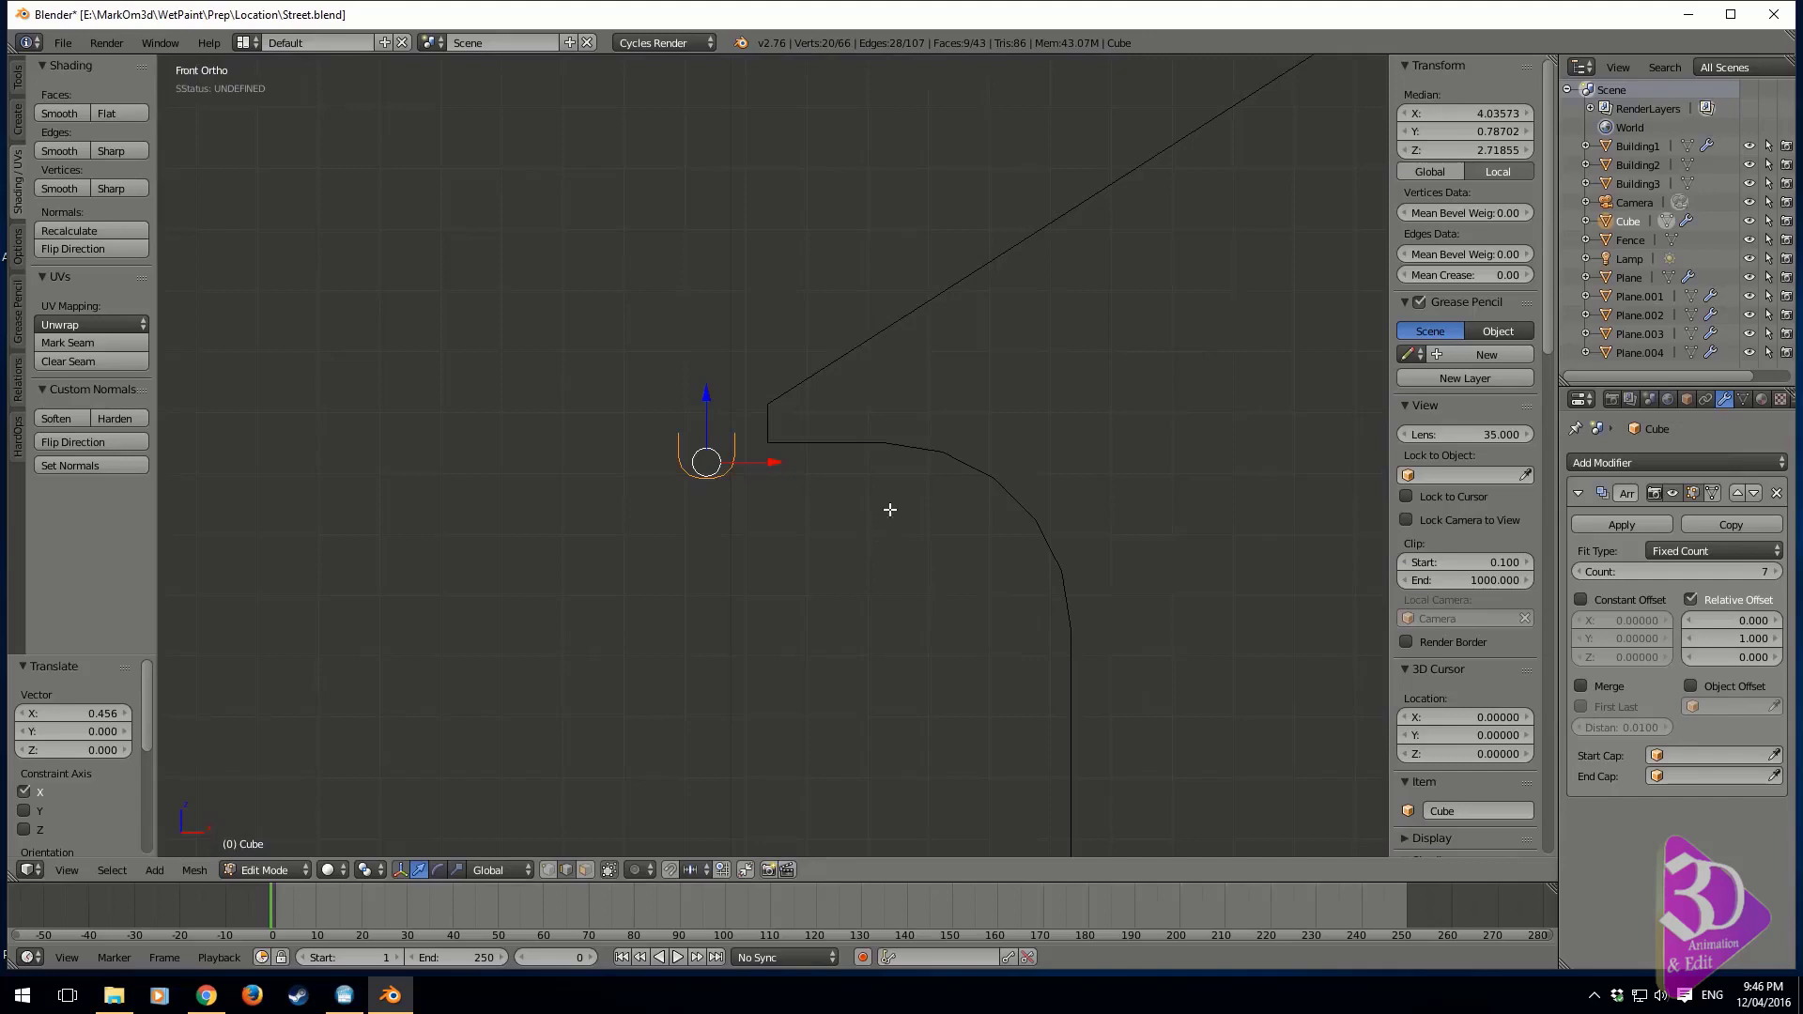
key("g")
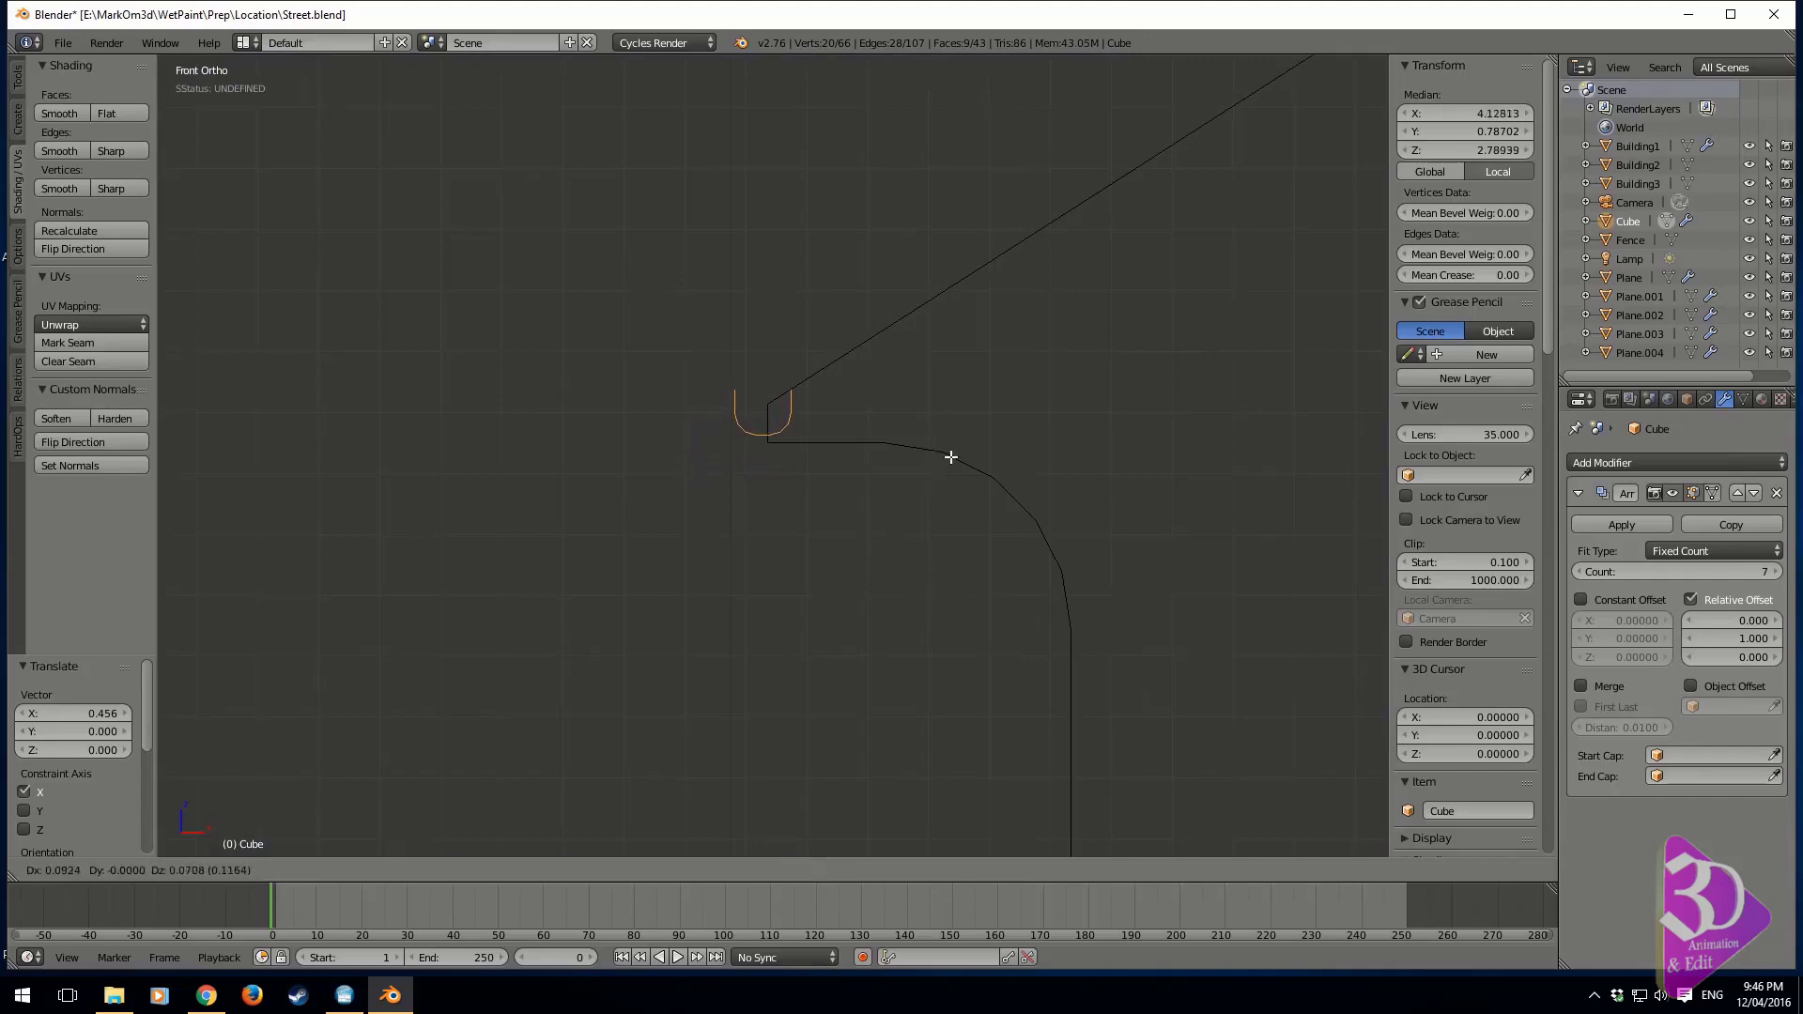
left_click(950, 457)
Delete the gutter's inner upper edge, on the side that cuts into the roof
key("z")
mouse_move(951, 458)
middle_mouse_down()
mouse_move(909, 454)
mouse_move(977, 470)
mouse_move(950, 490)
mouse_move(813, 519)
mouse_move(857, 510)
middle_mouse_up()
key("z")
key("z")
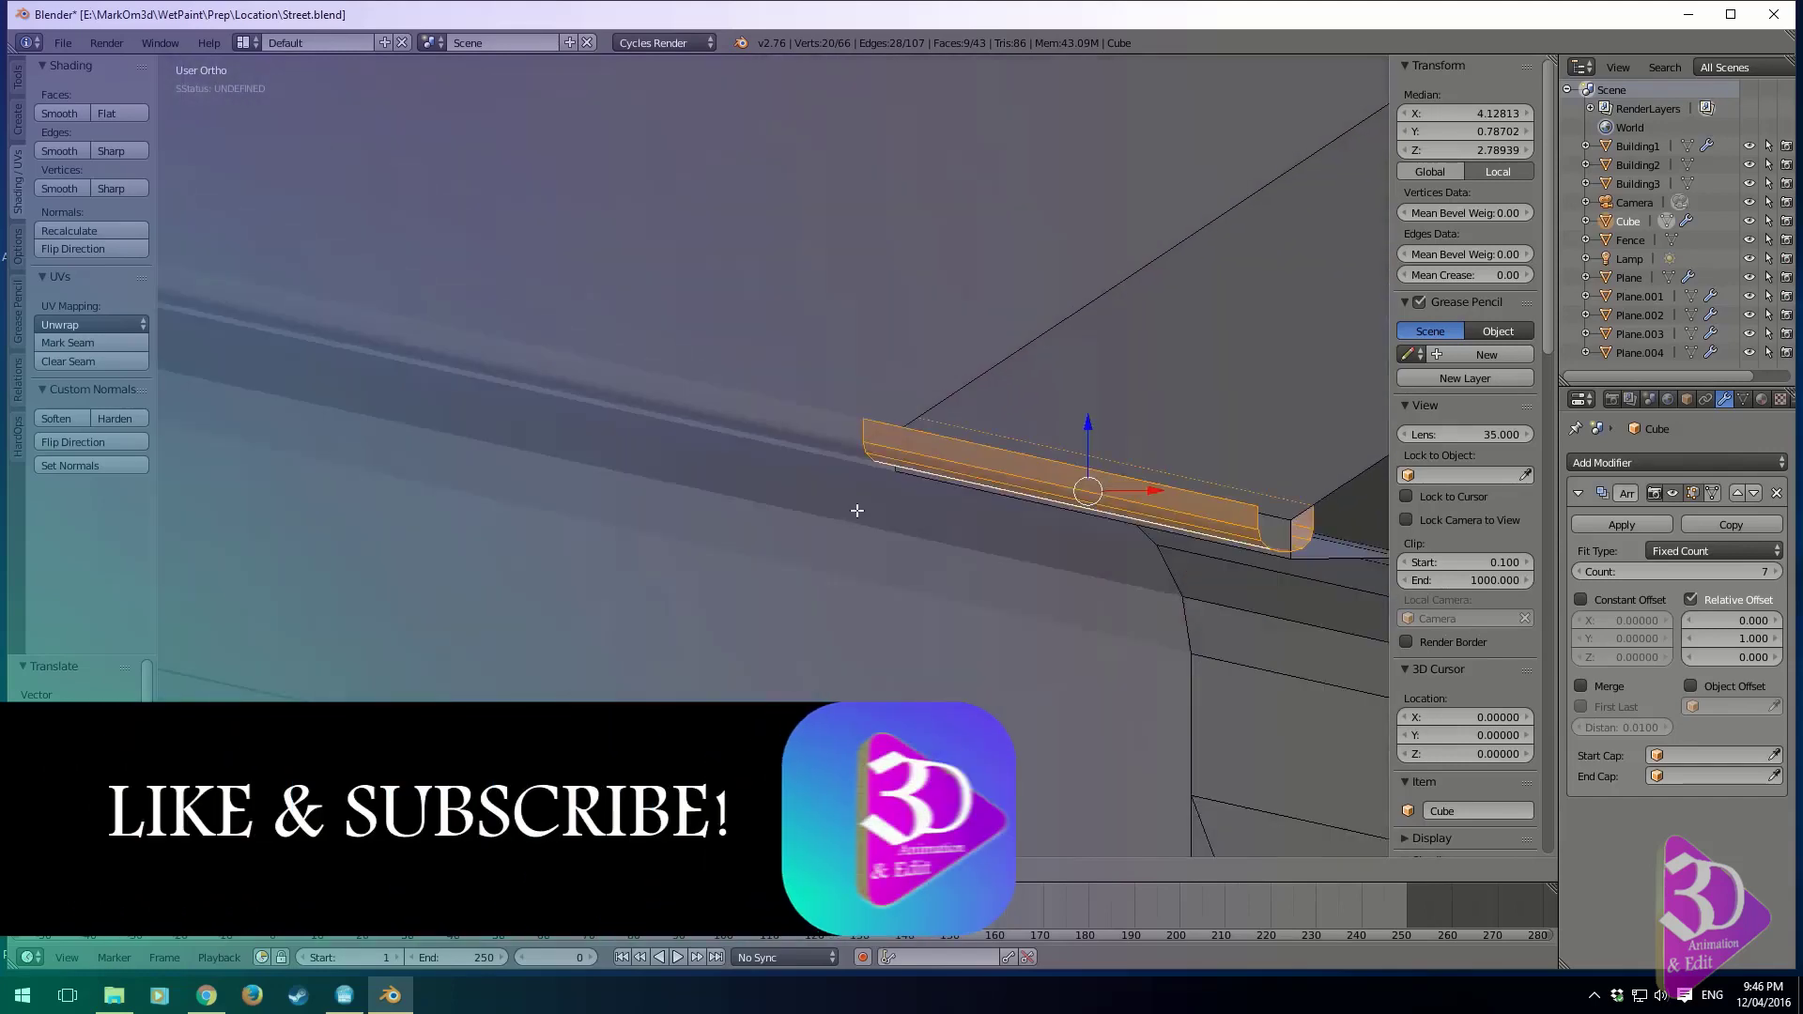
right_click(1062, 450)
key("z")
key("x")
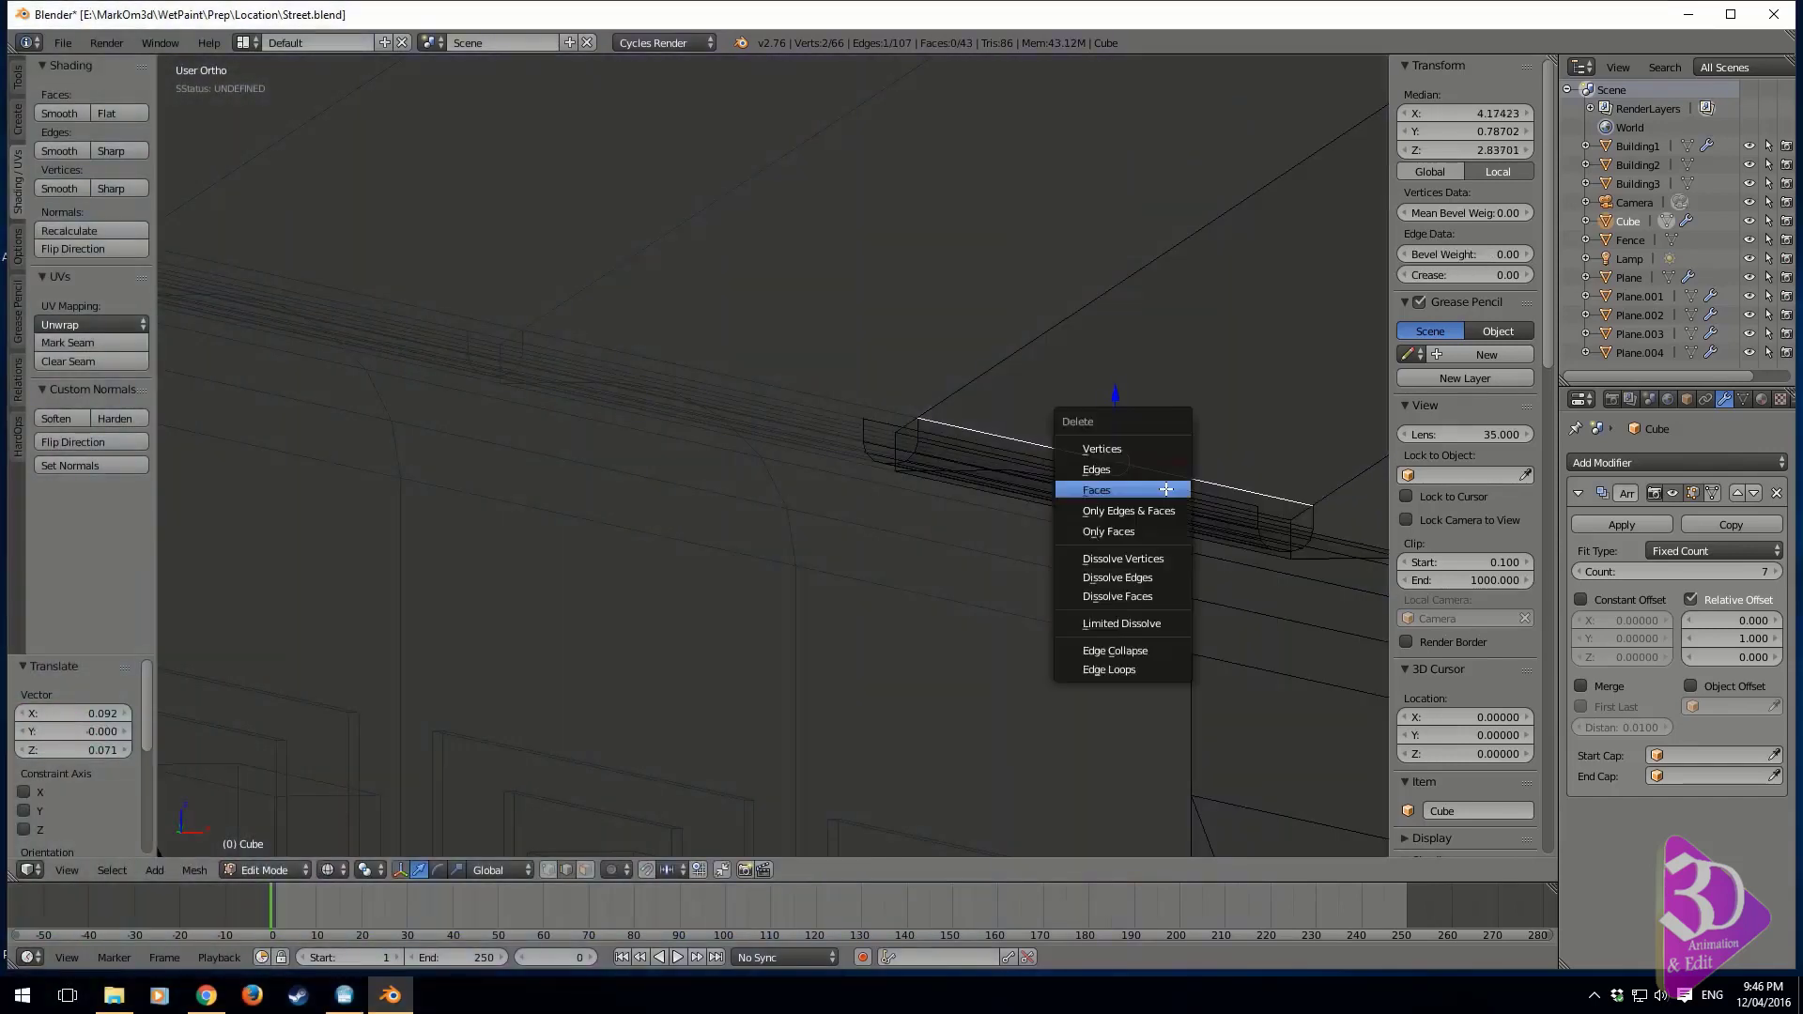
left_click(1122, 470)
key("z")
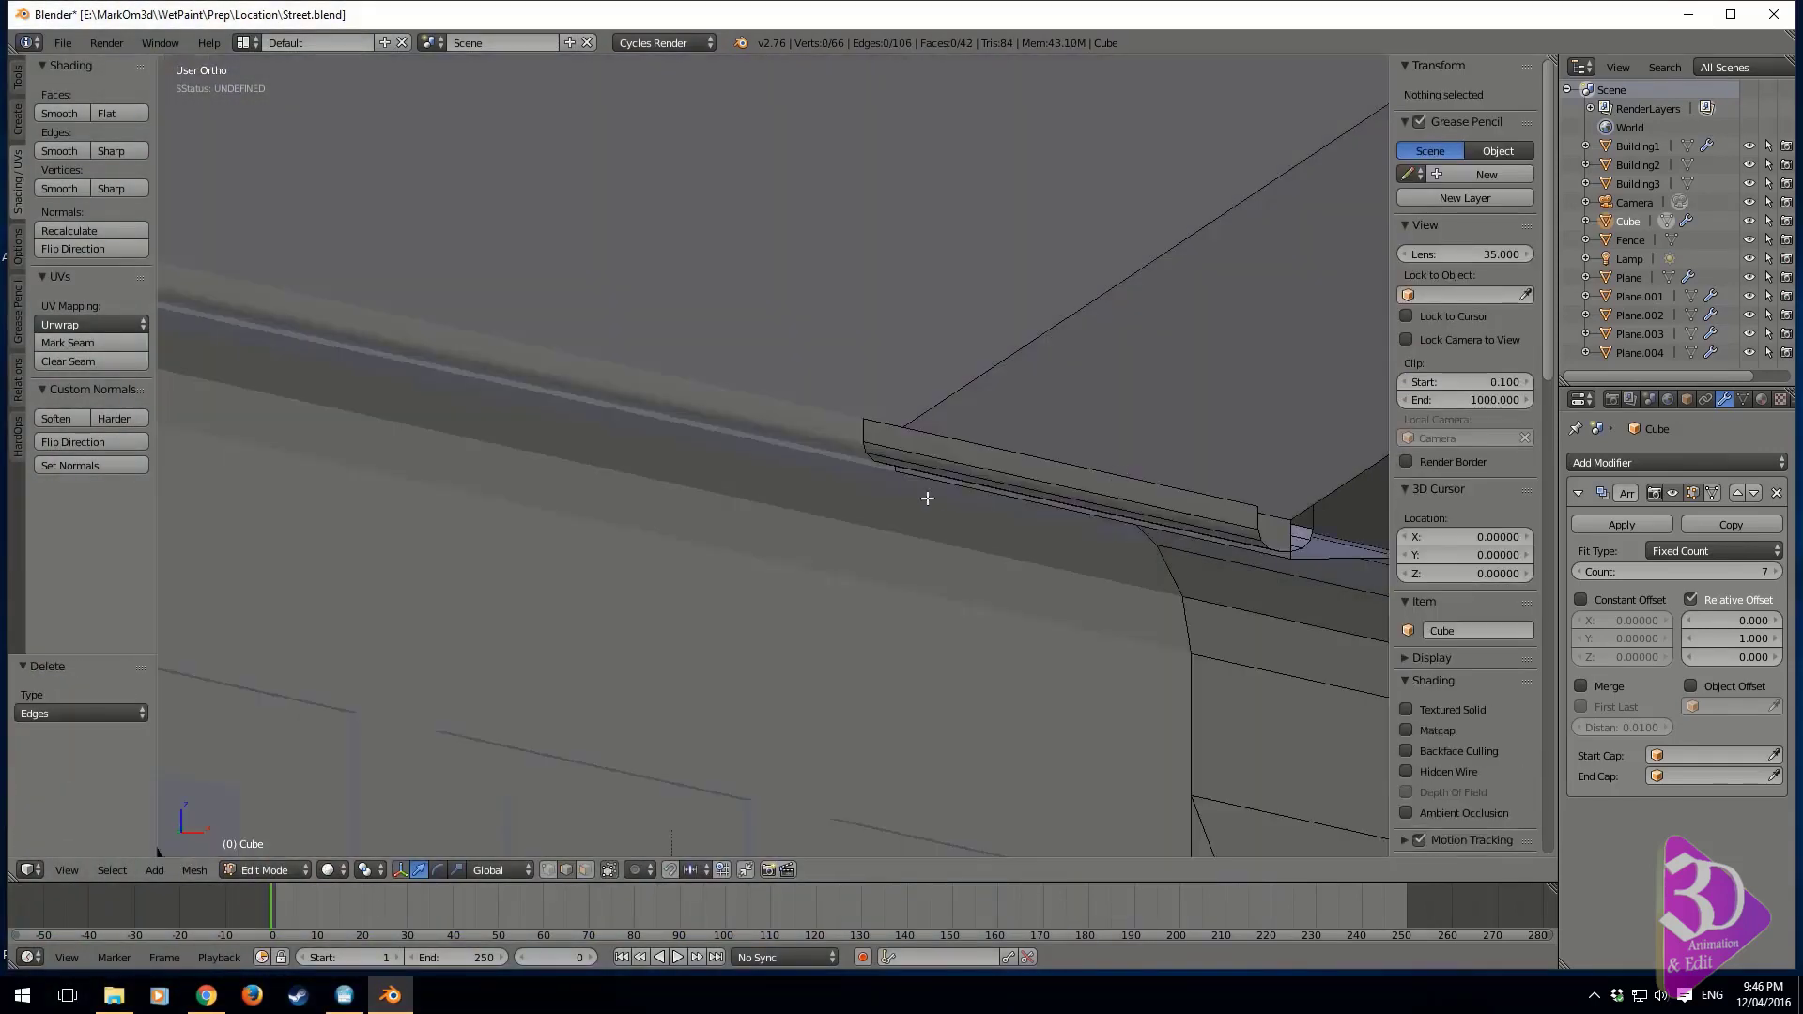
Inspect the gutter along the eaves and the whole arrayed building from several angles
middle_click_drag(928, 499, 818, 573)
key("Tab")
middle_click_drag(1224, 530, 757, 540, "shift")
key("Tab")
middle_click_drag(1132, 500, 855, 525, "shift")
scroll(855, 545, "up", 1)
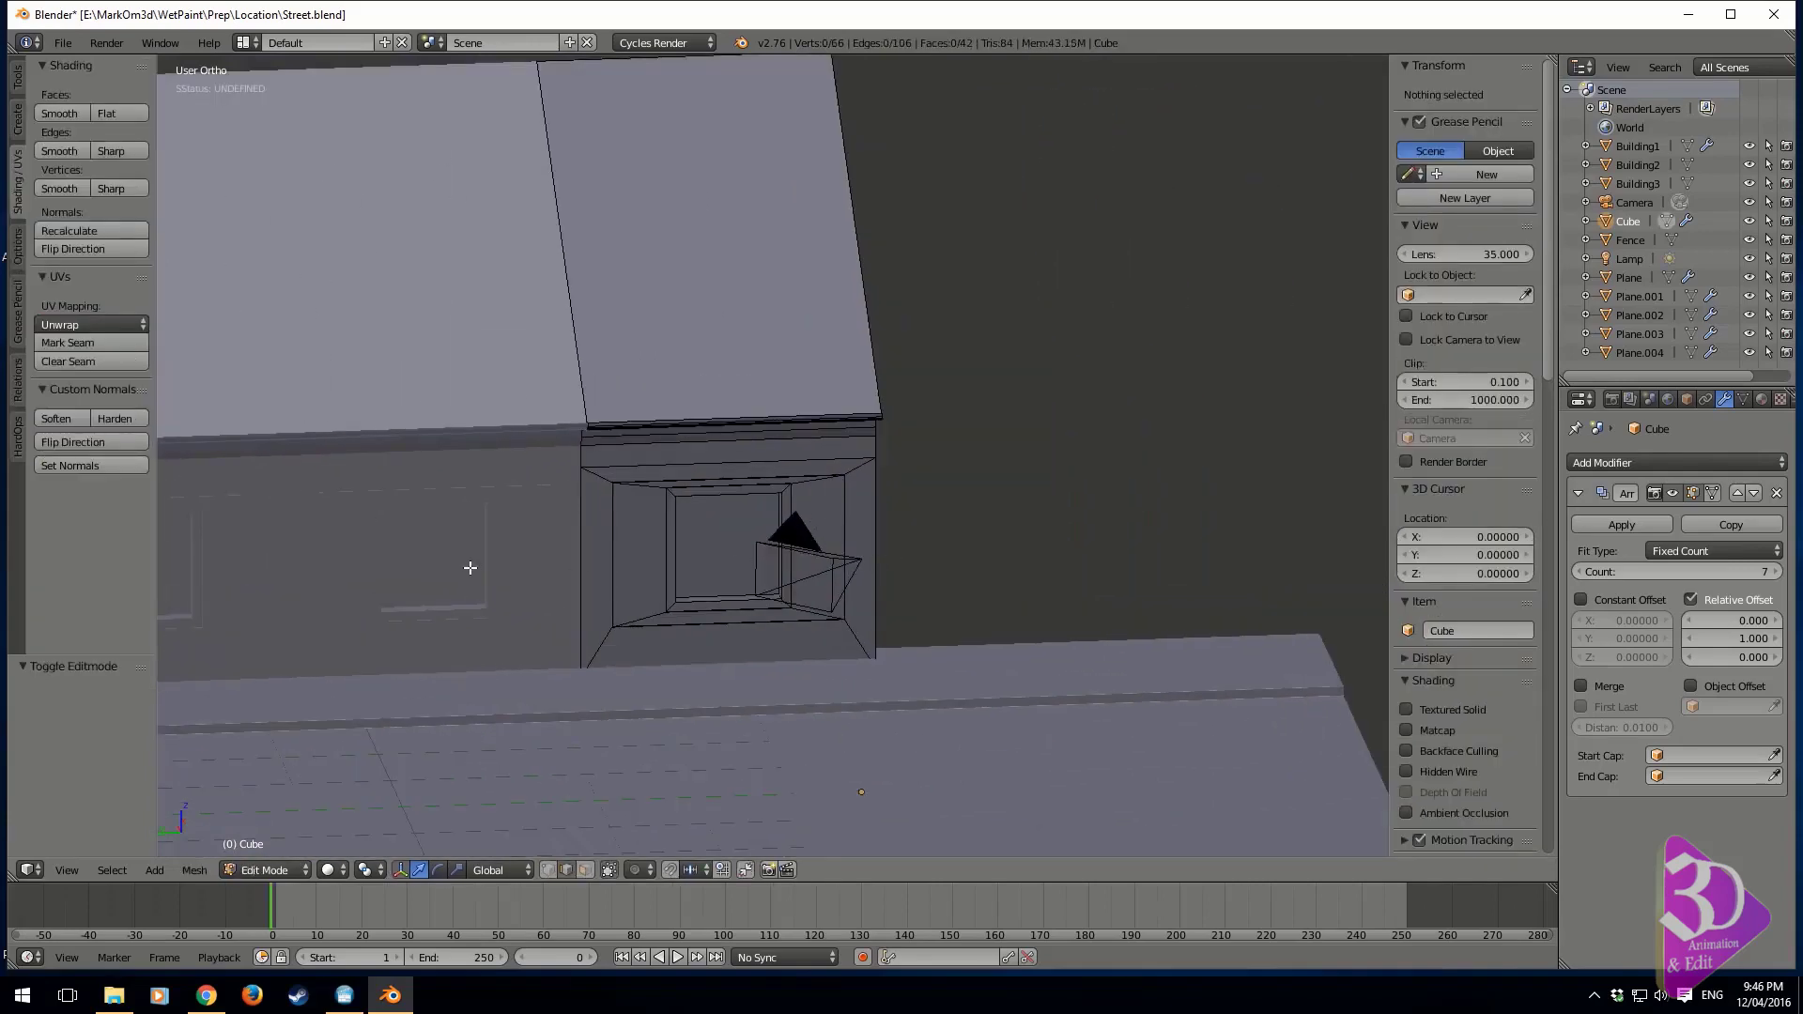
scroll(451, 574, "down", 3)
middle_click_drag(432, 579, 979, 558, "shift")
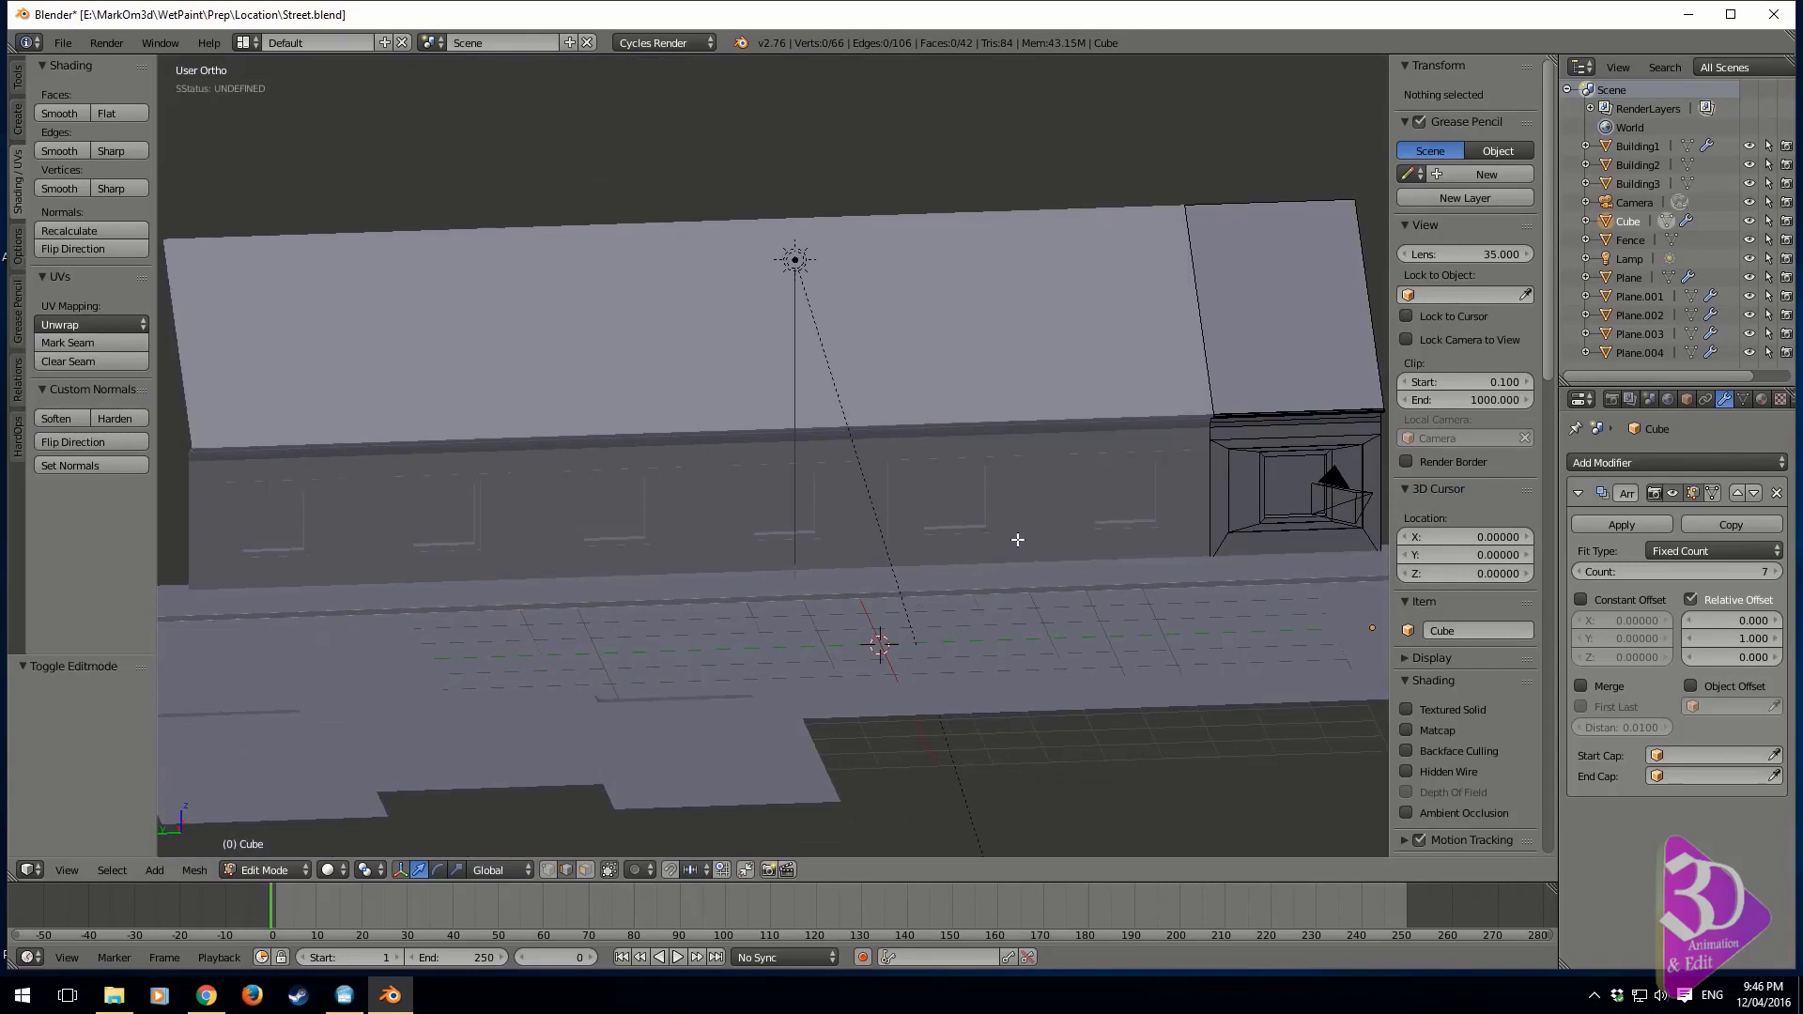
key("Tab")
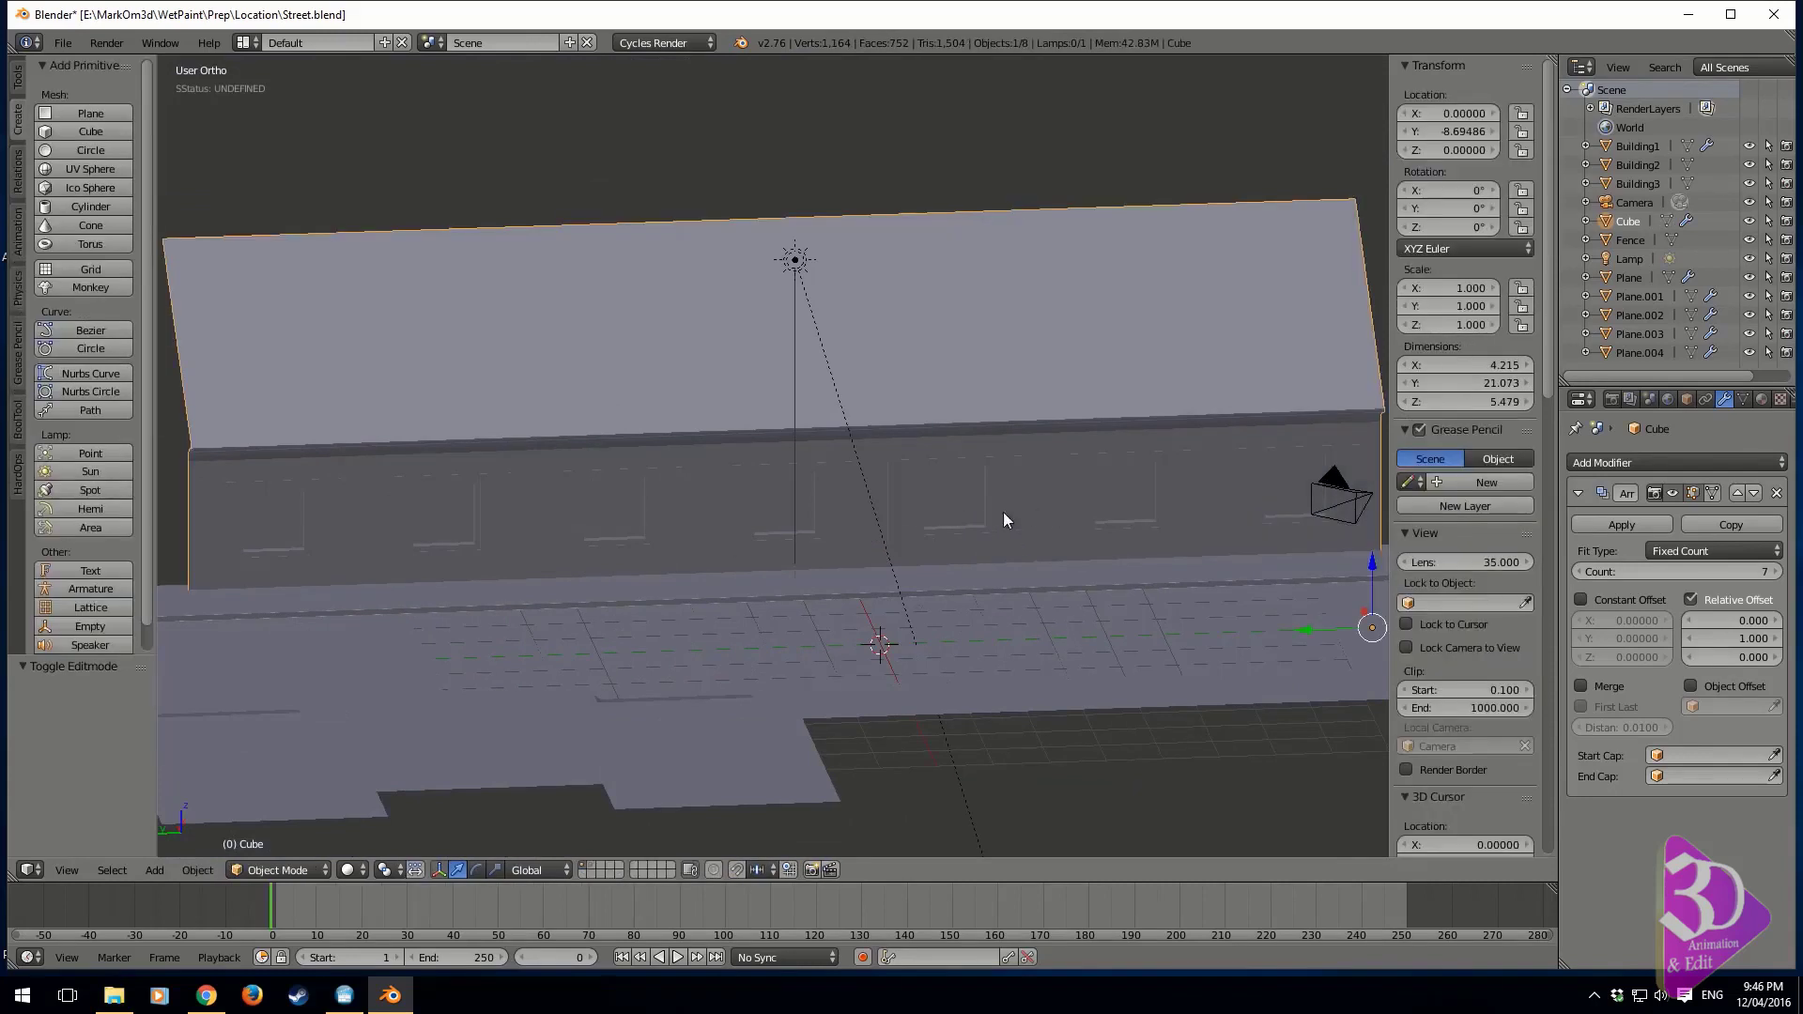
Reselect the arrayed building and display it in wireframe from the left orthographic view, centred on its original bay
right_click(791, 526)
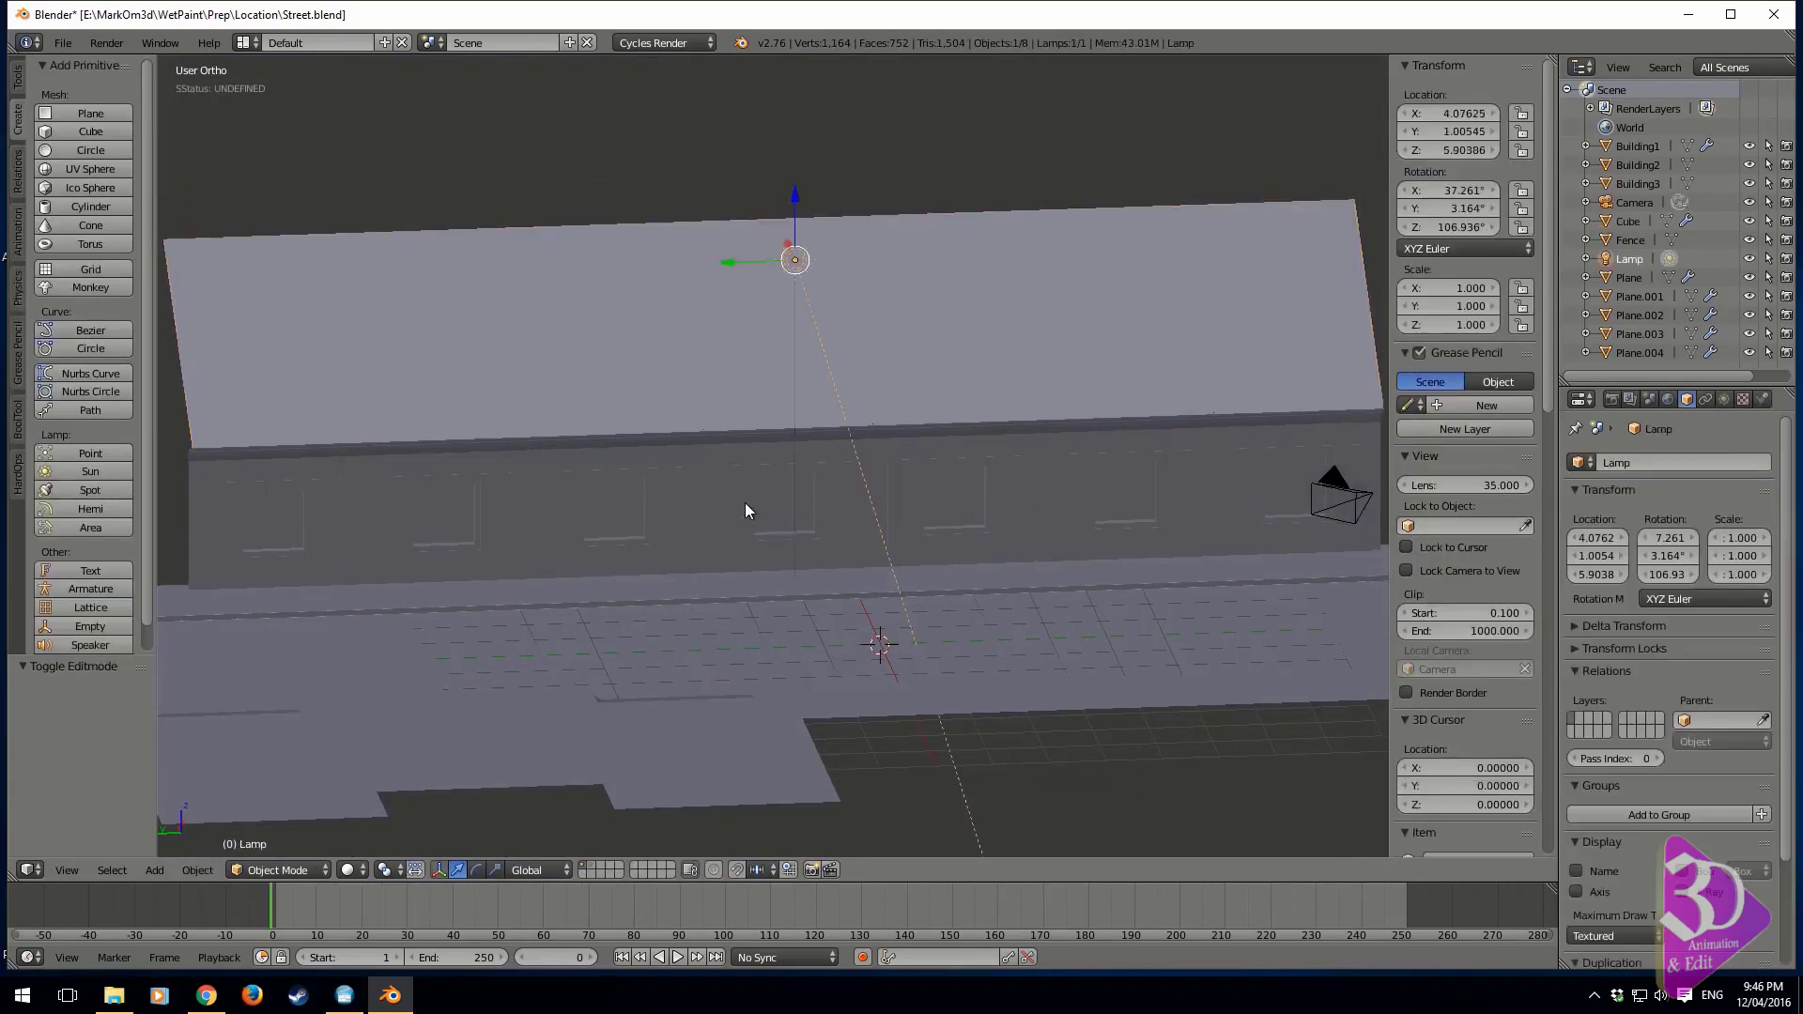
right_click(745, 503)
key("Tab")
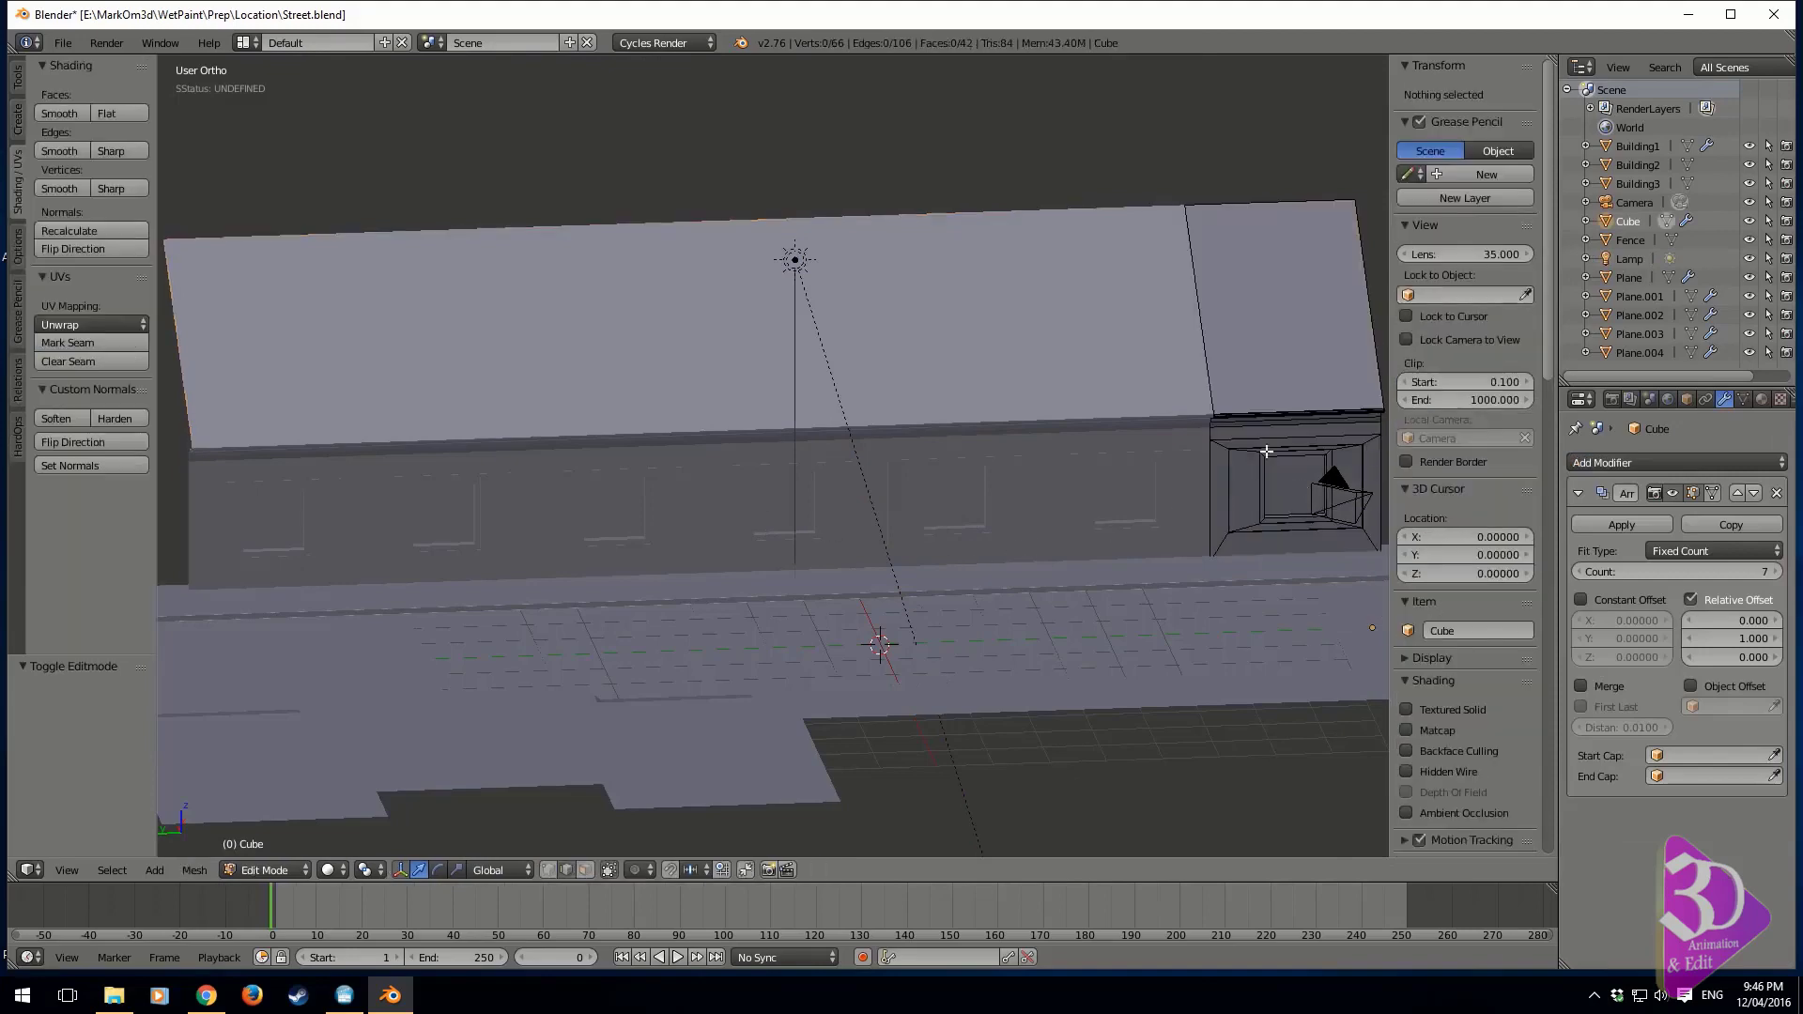
key("KP_3")
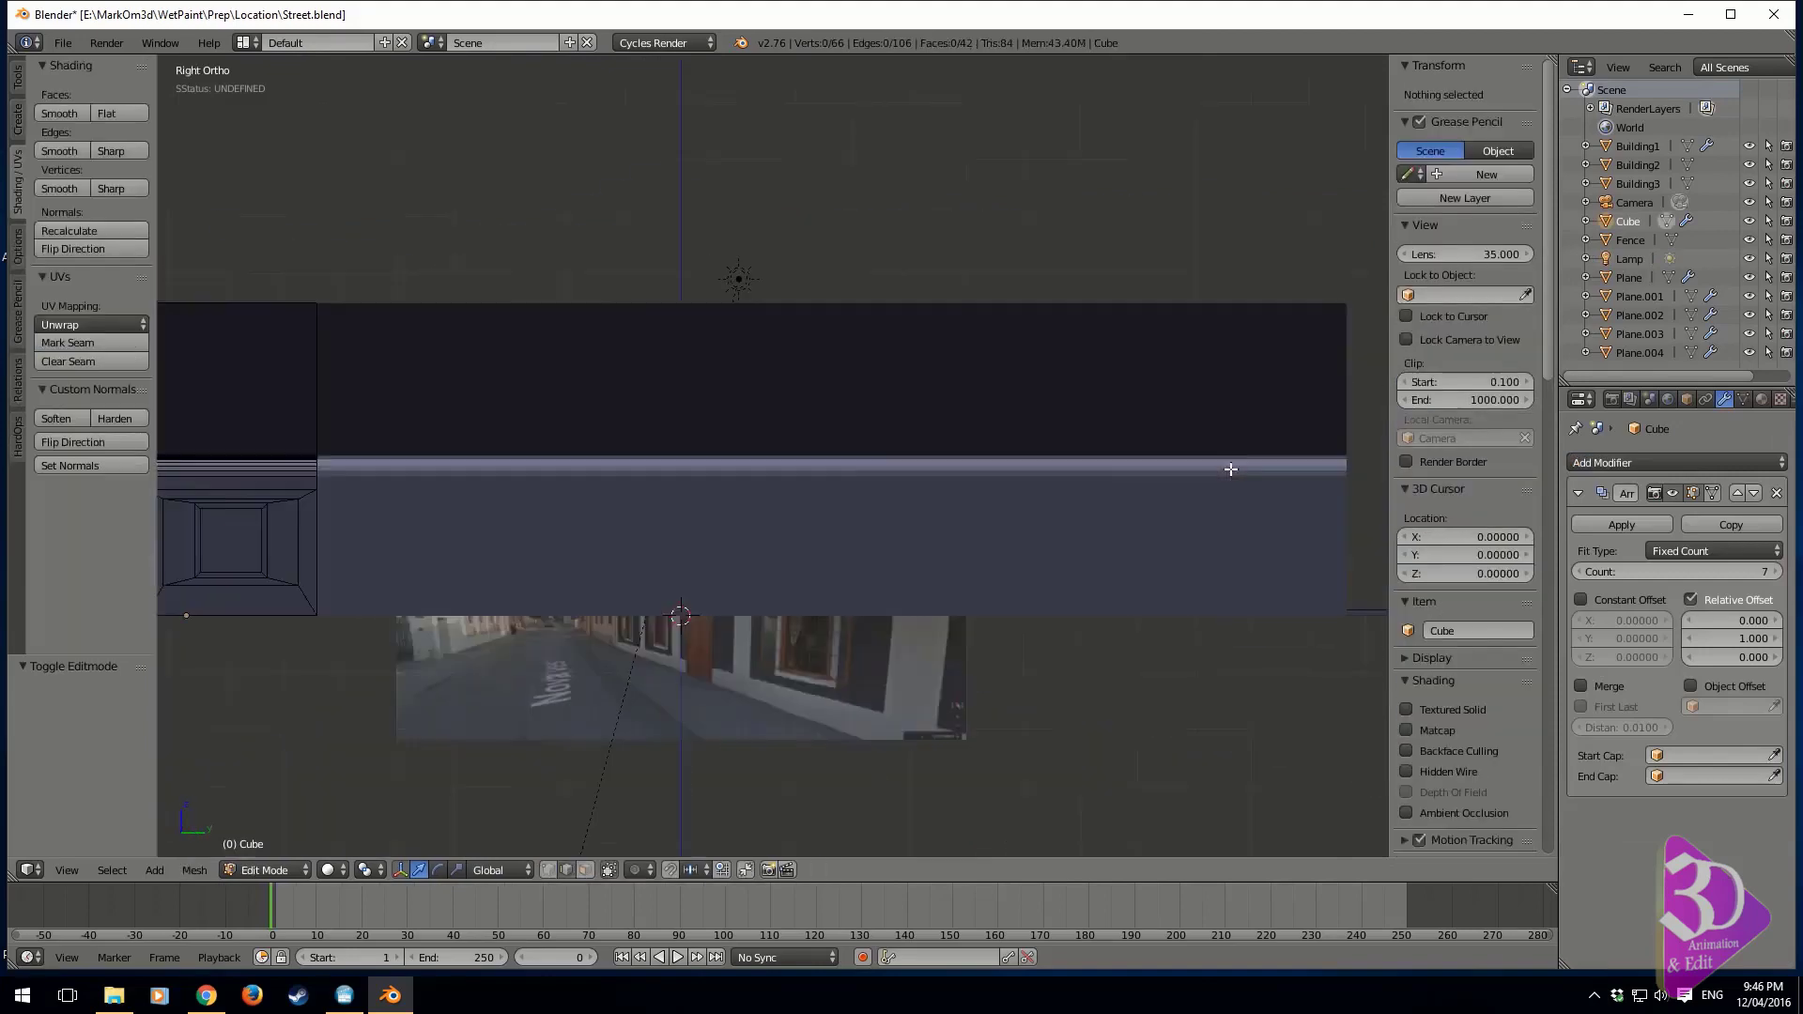
key("KP_1")
key("ctrl+KP_3")
key("Tab")
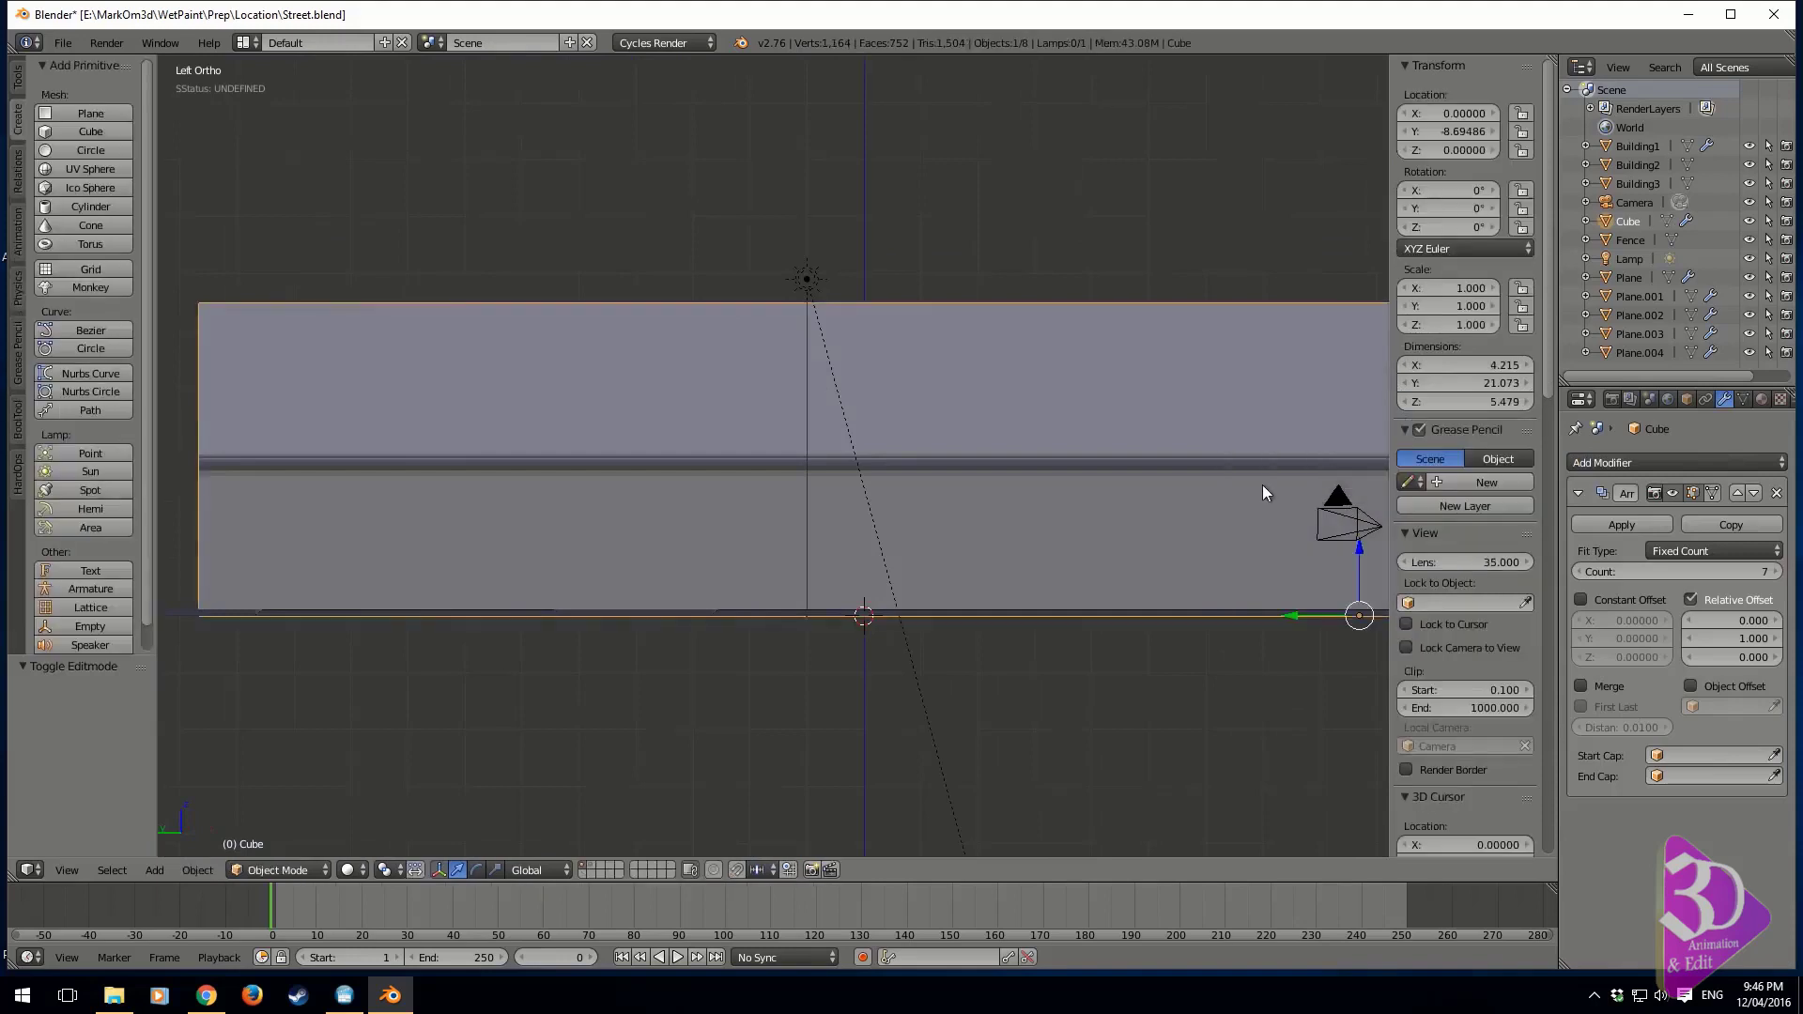
key("z")
scroll(864, 567, "up", 4)
scroll(864, 567, "down", 2)
key("Tab")
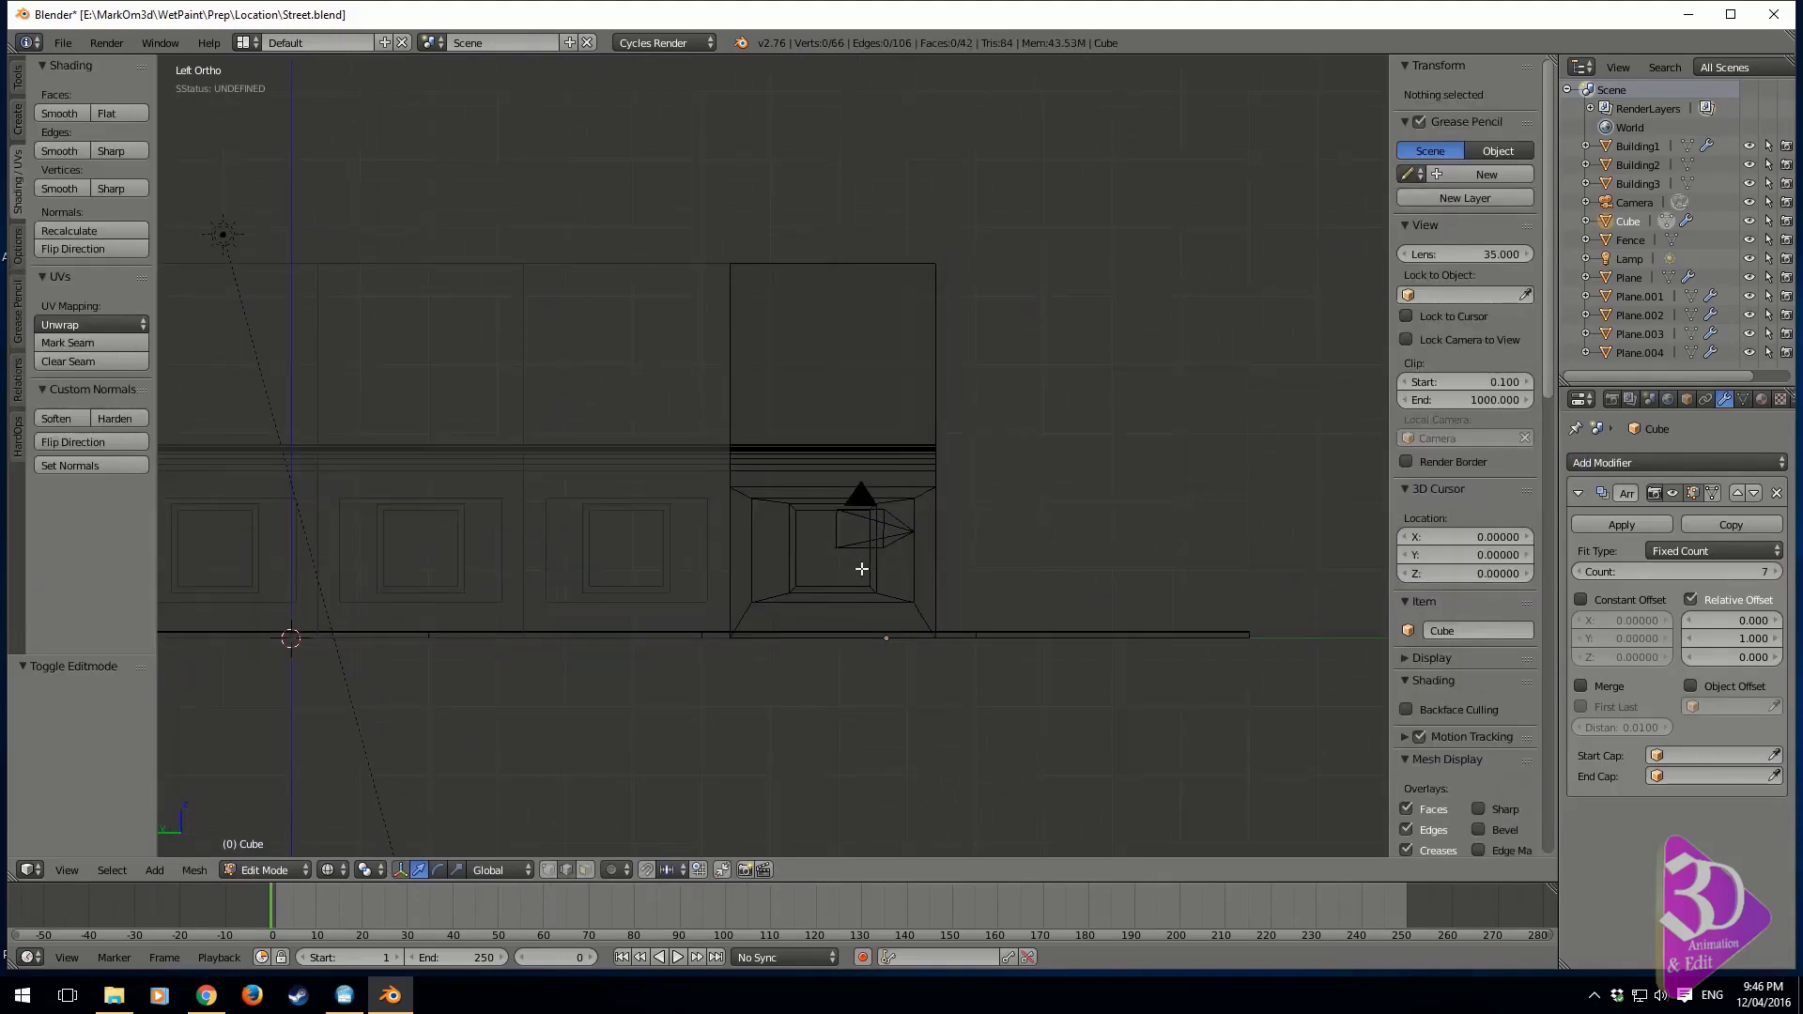
middle_click_drag(740, 517, 828, 535, "shift")
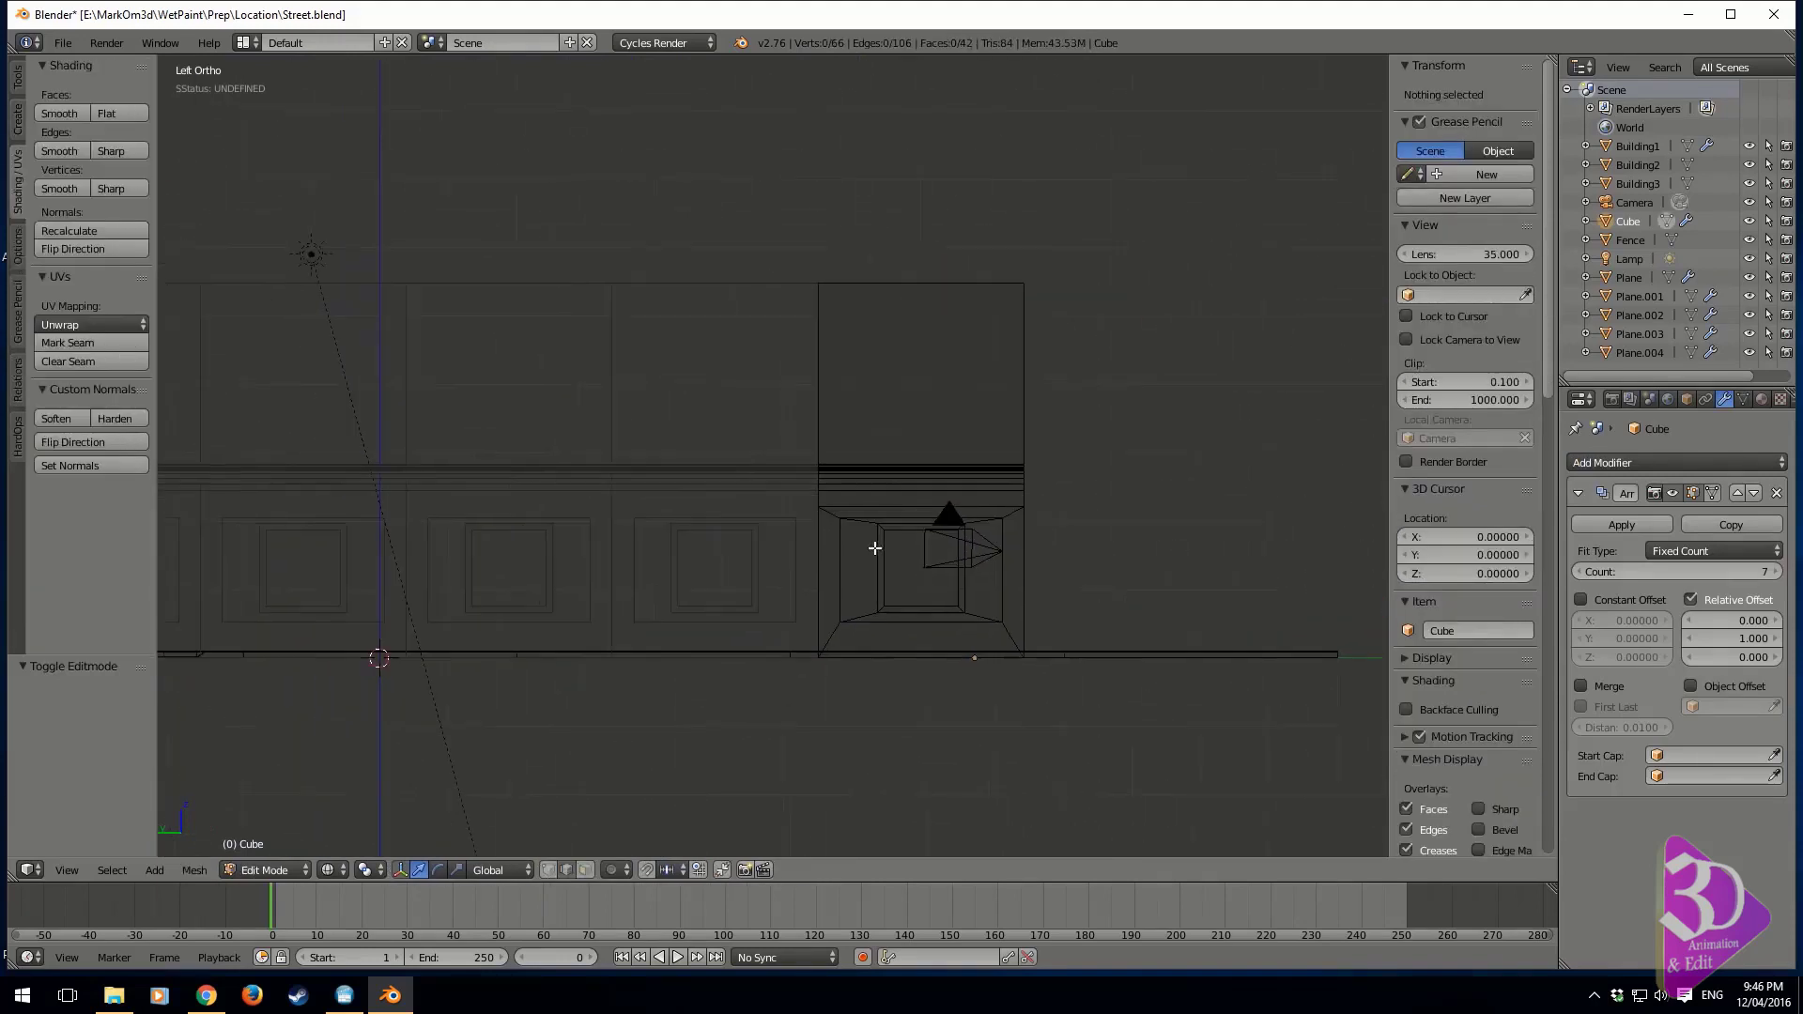
Apply the building's Array modifier in Object Mode and return to editing the resulting mesh
left_click(1613, 526)
key("Tab")
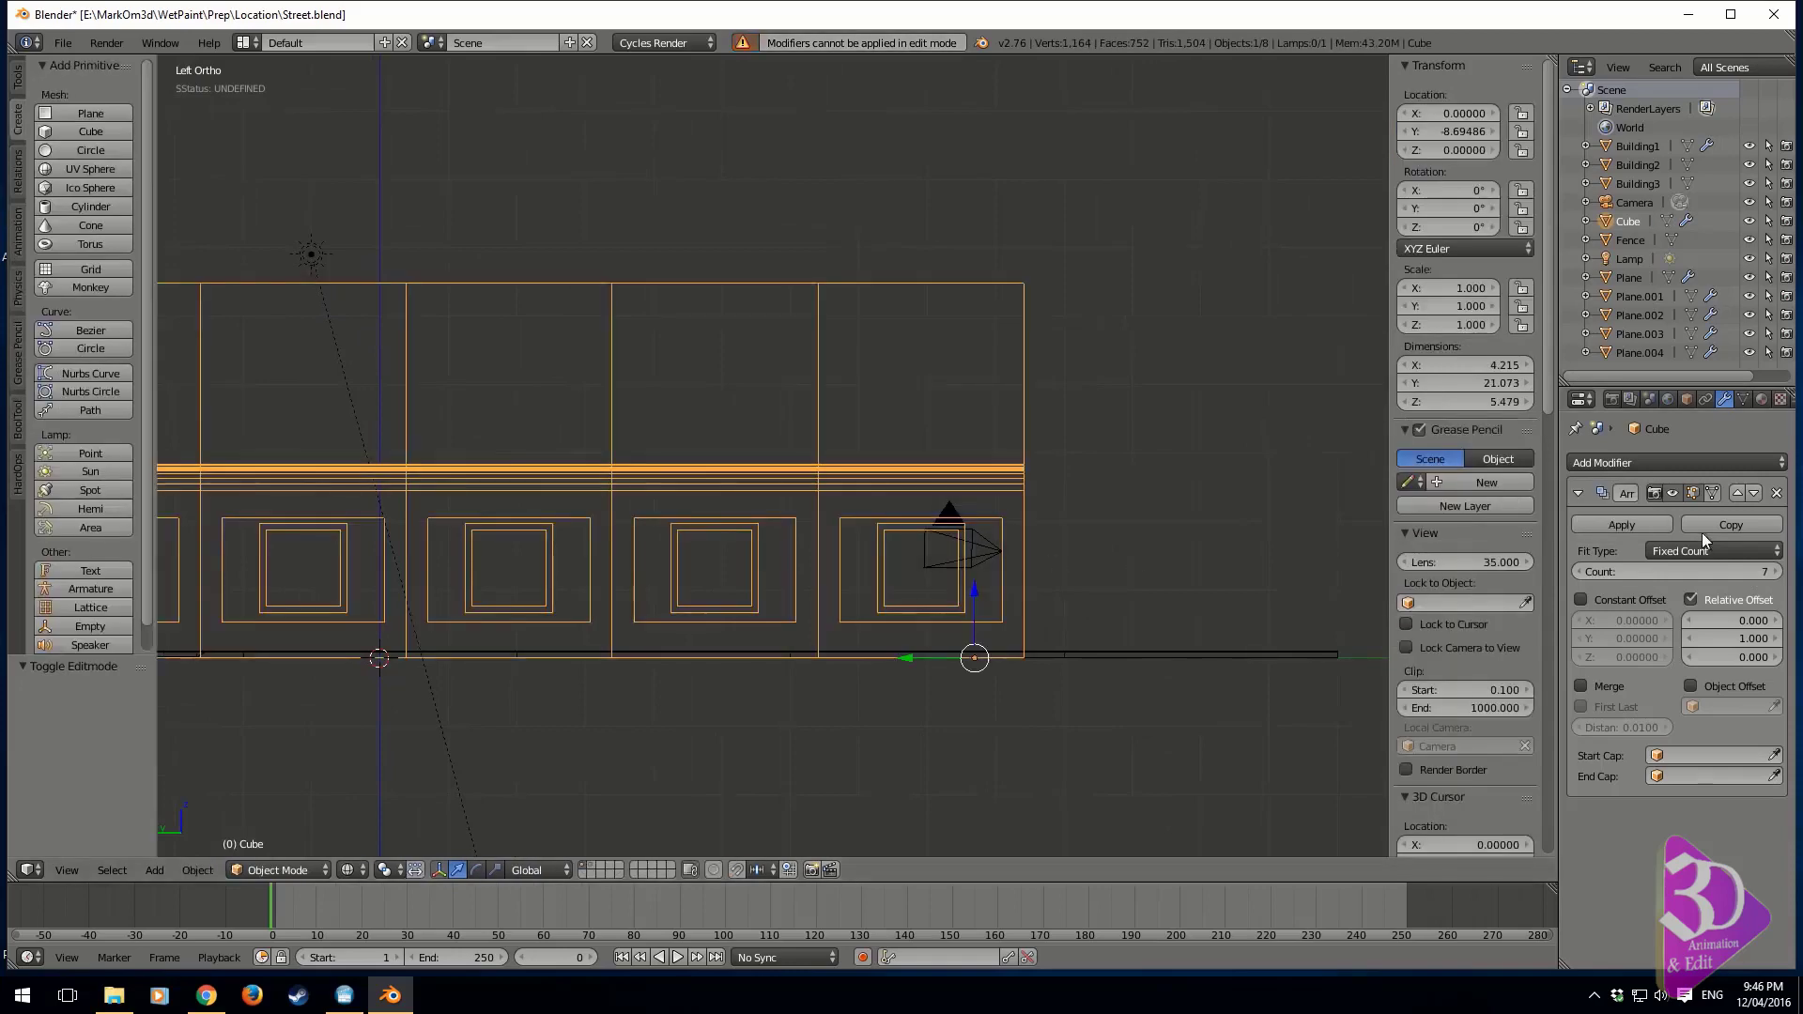
left_click(1593, 526)
key("Tab")
Examine the bays of the applied wall mesh in wireframe, focusing on the end bay beside the camera
middle_click_drag(604, 544, 877, 564, "shift")
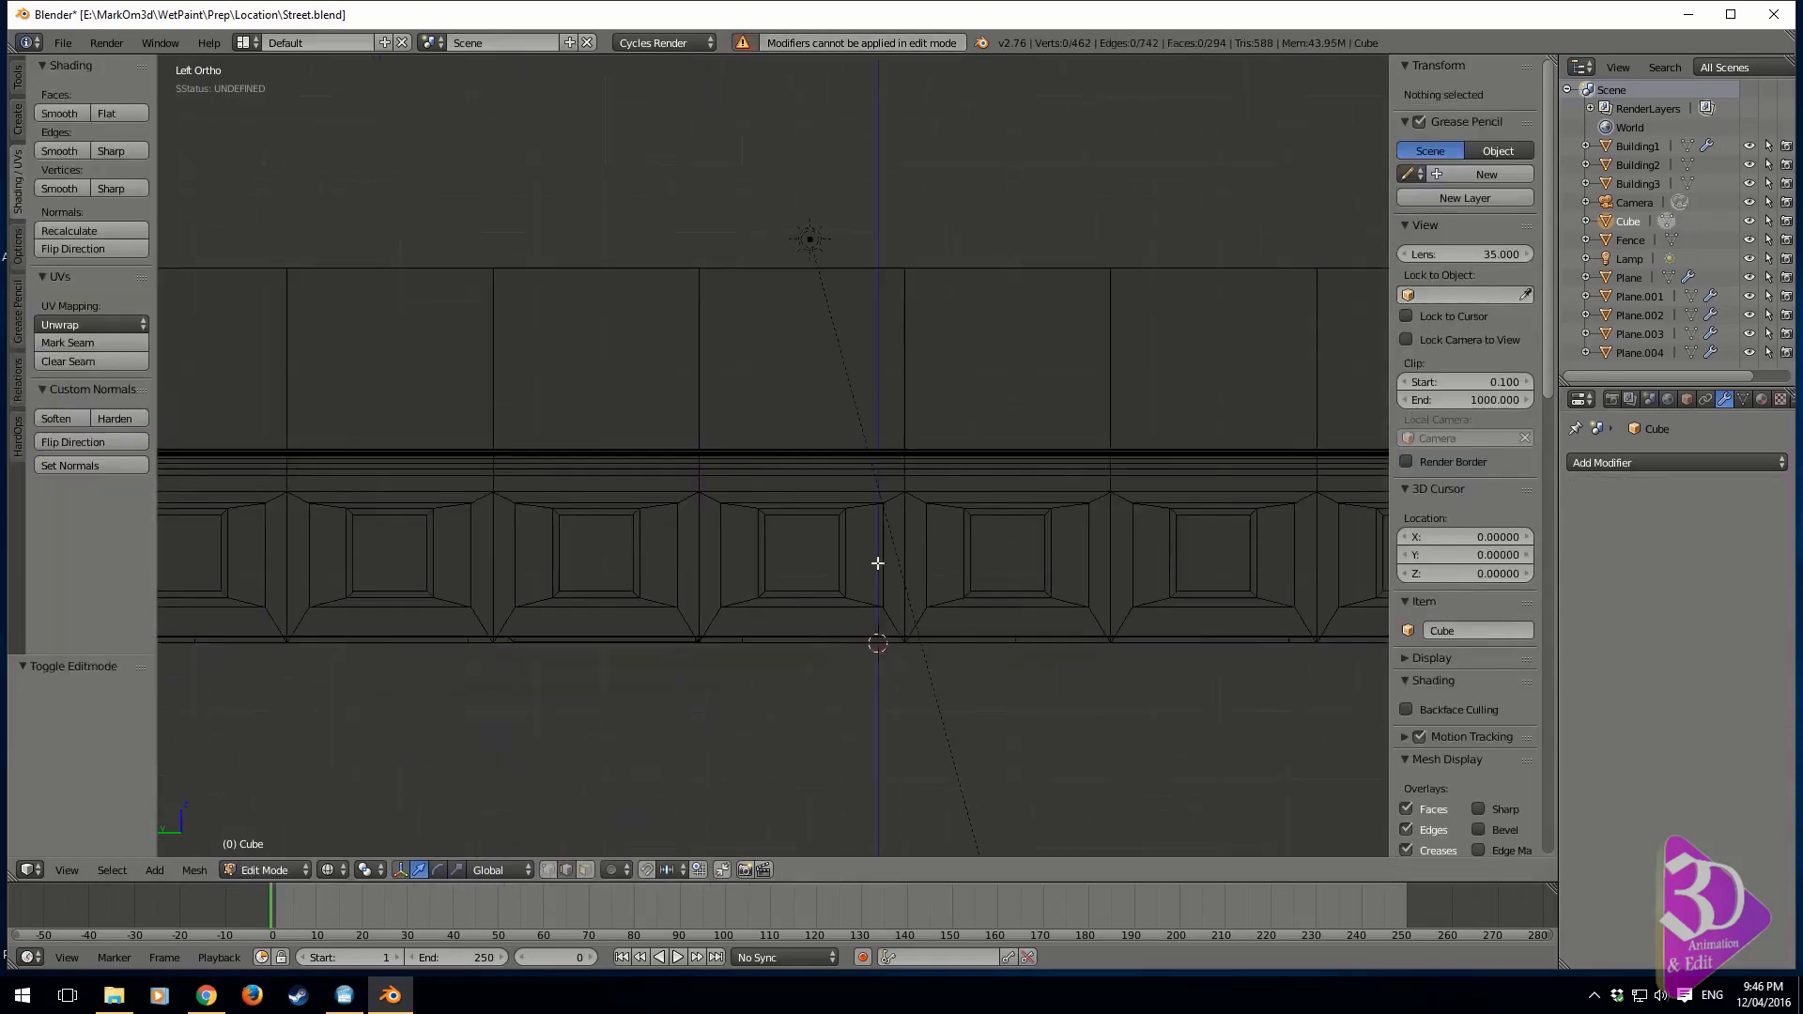
scroll(925, 570, "down", 2)
middle_click_drag(1274, 549, 1034, 558, "shift")
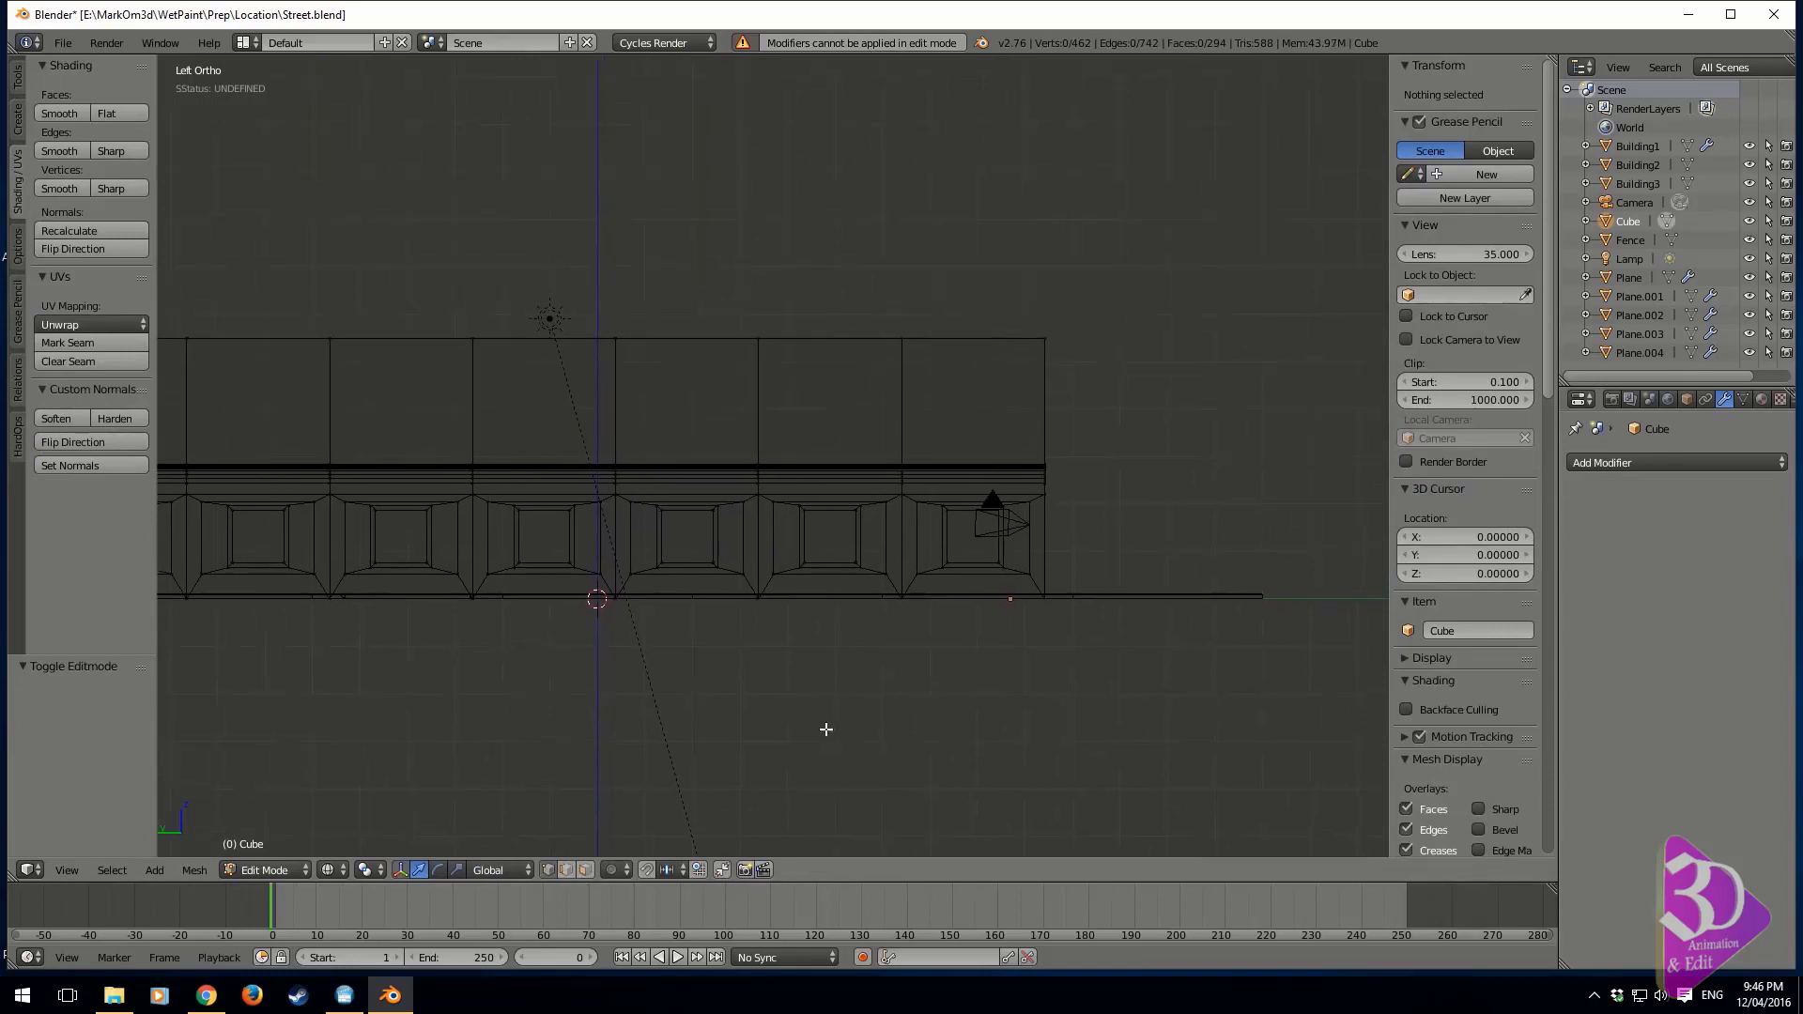
scroll(845, 752, "up", 3)
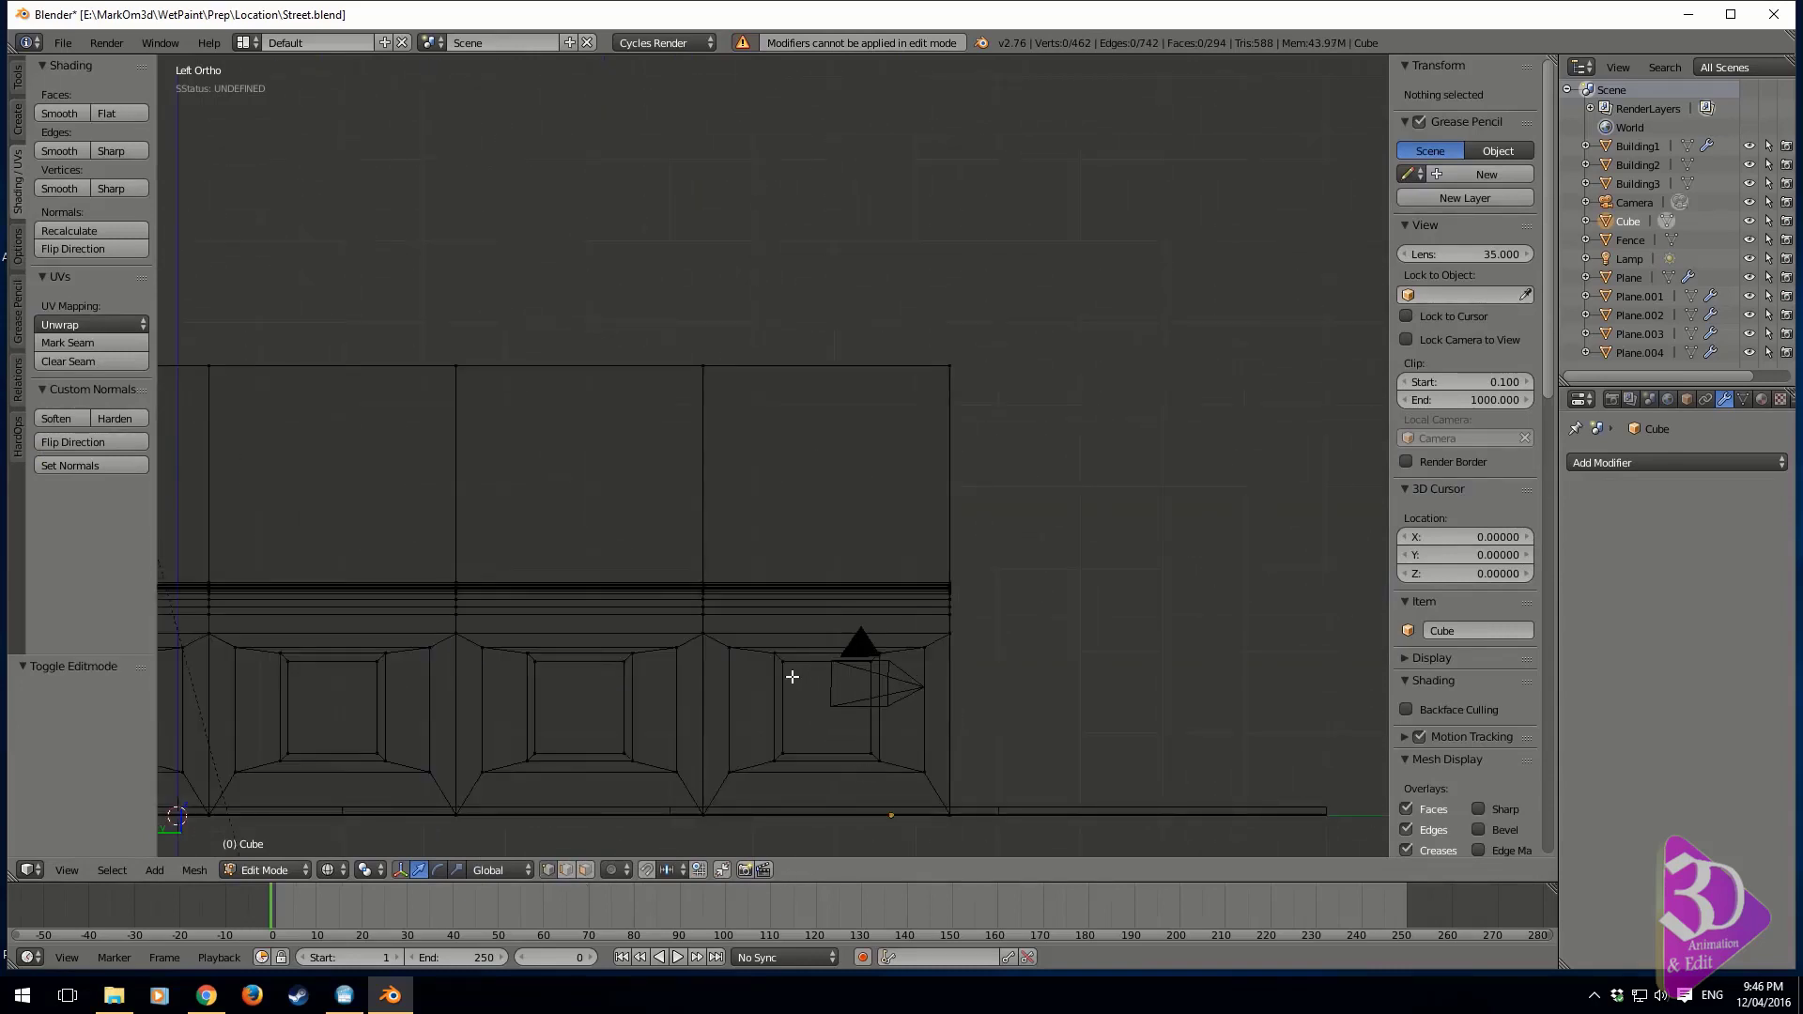
middle_click_drag(816, 751, 827, 631, "shift")
scroll(827, 656, "up", 1)
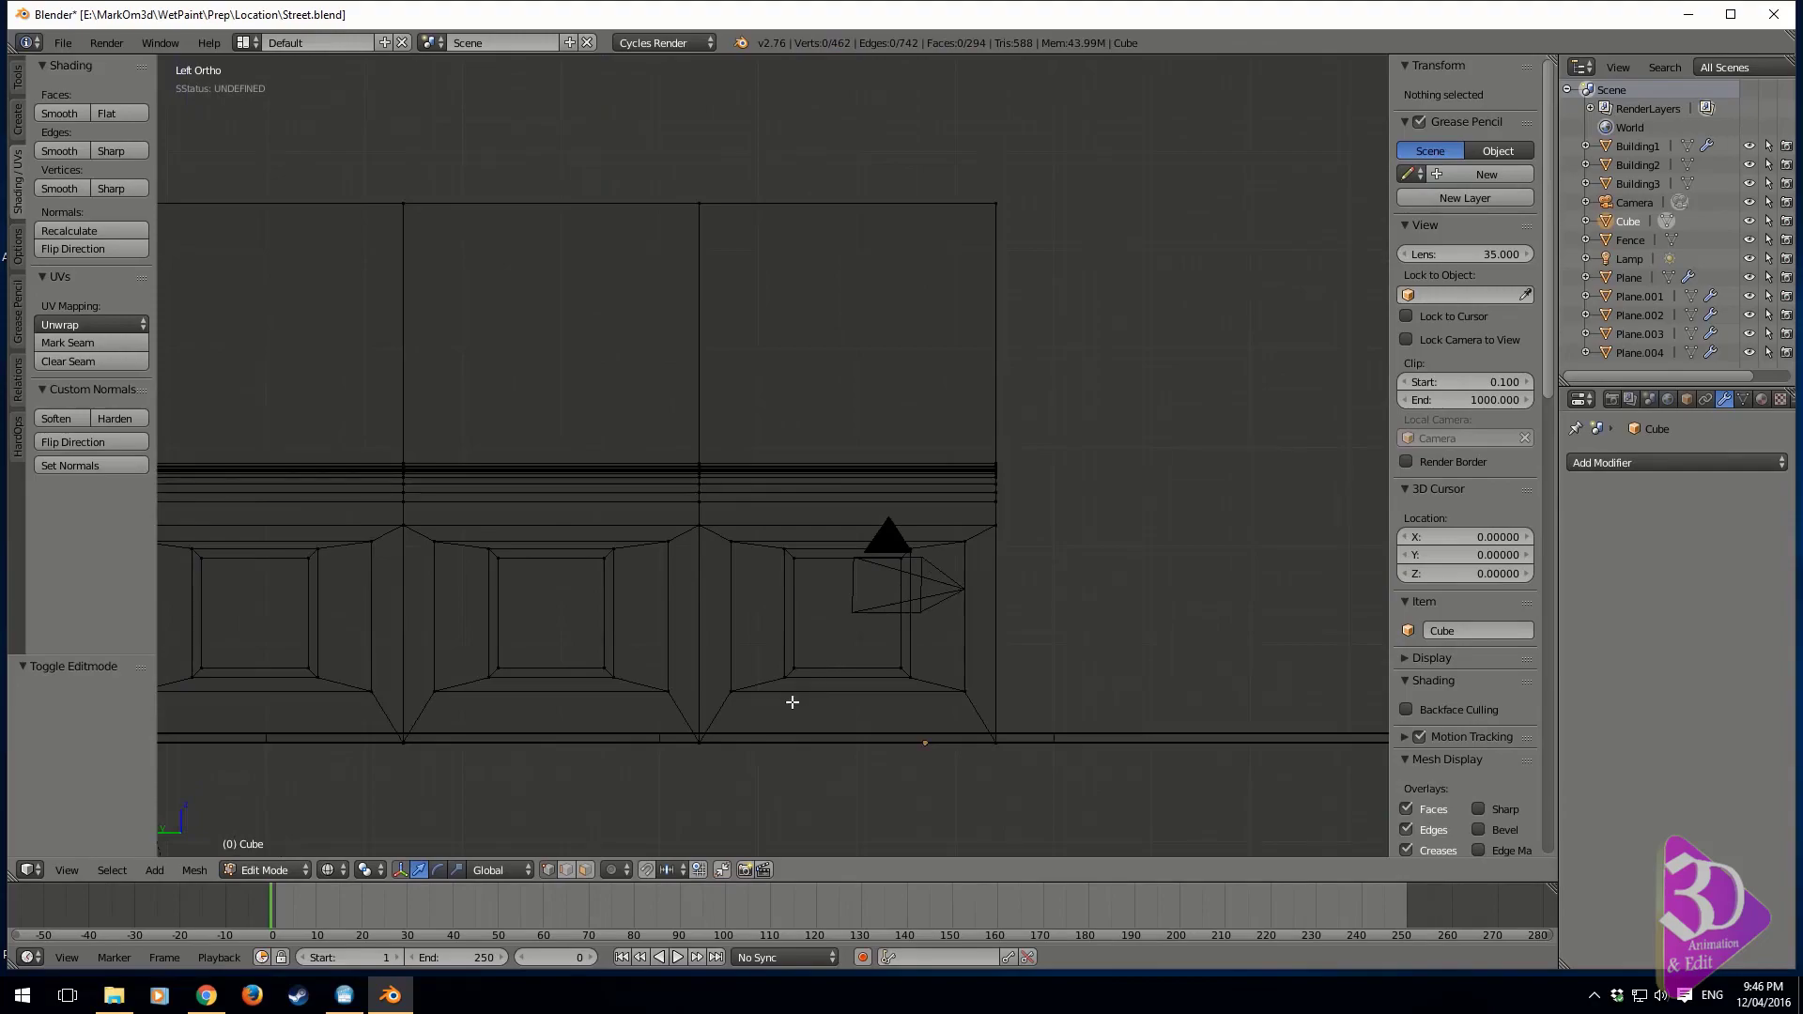